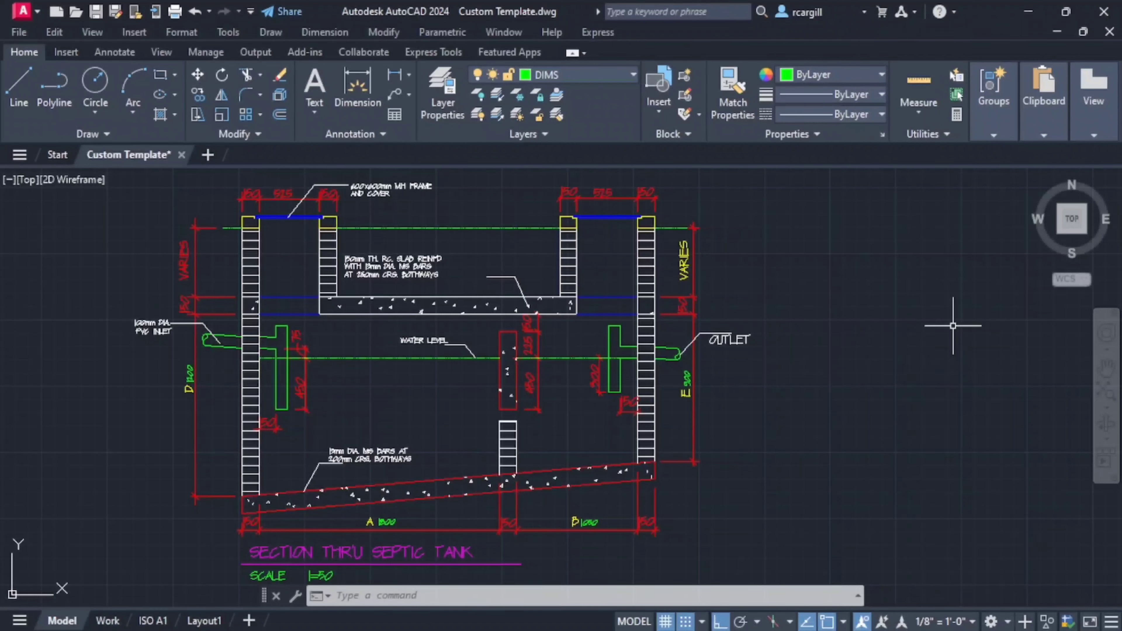
{"action": "middle_click_drag", "start_coordinate": [953, 326], "coordinate": [886, 335]}
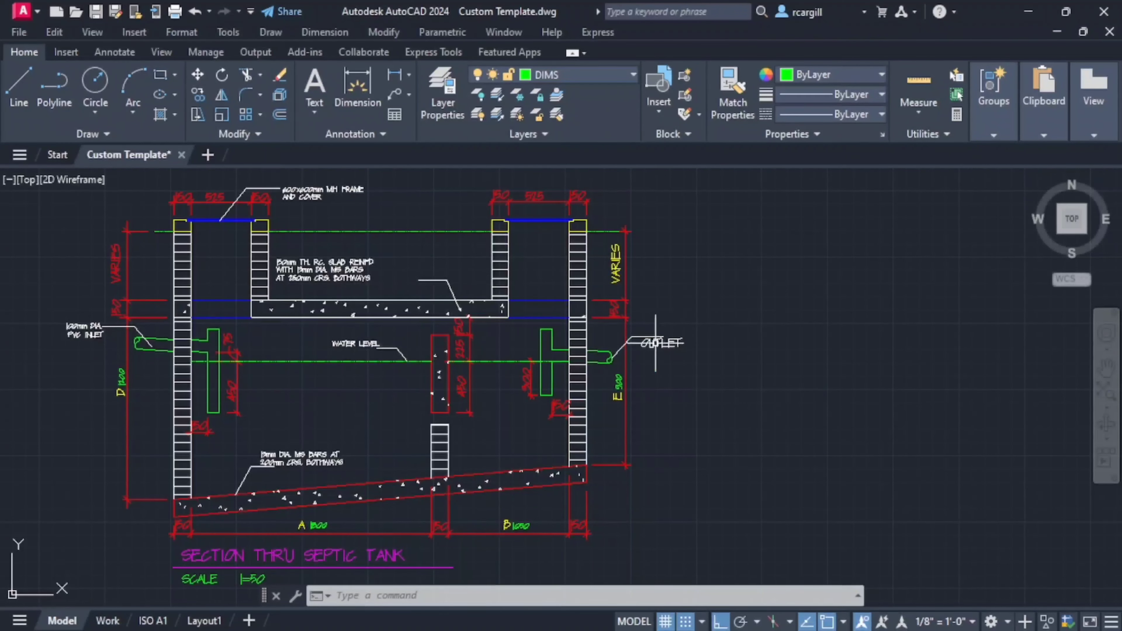
{"action": "scroll", "coordinate": [720, 441], "scroll_direction": "down", "scroll_amount": 2}
{"action": "scroll", "coordinate": [448, 346], "scroll_direction": "up", "scroll_amount": 2}
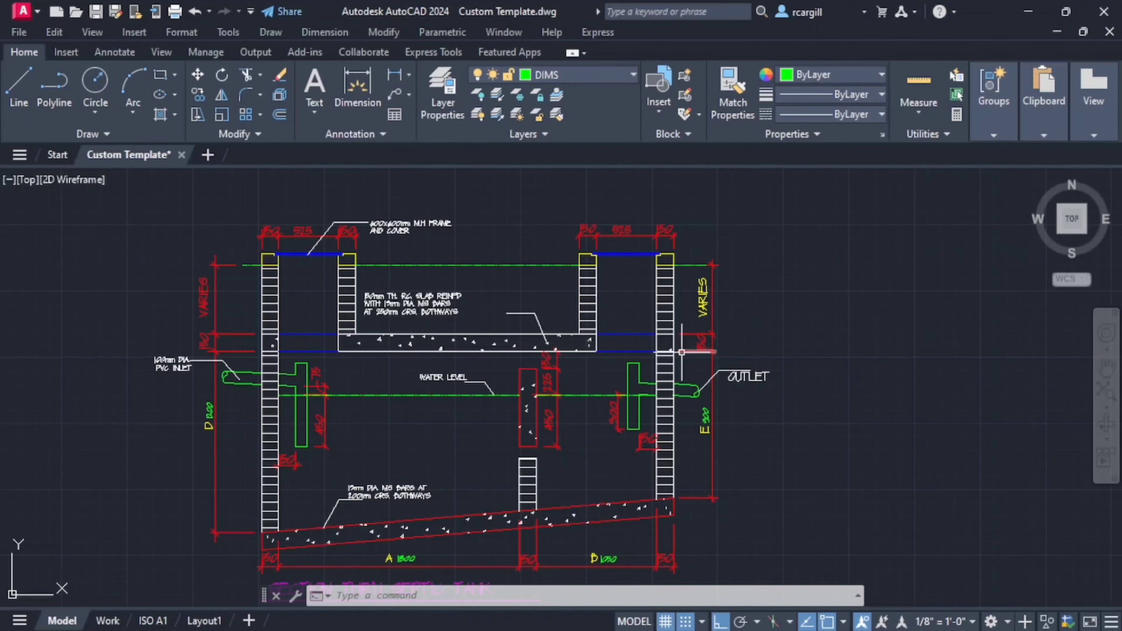
{"action": "scroll", "coordinate": [269, 265], "scroll_direction": "up", "scroll_amount": 4}
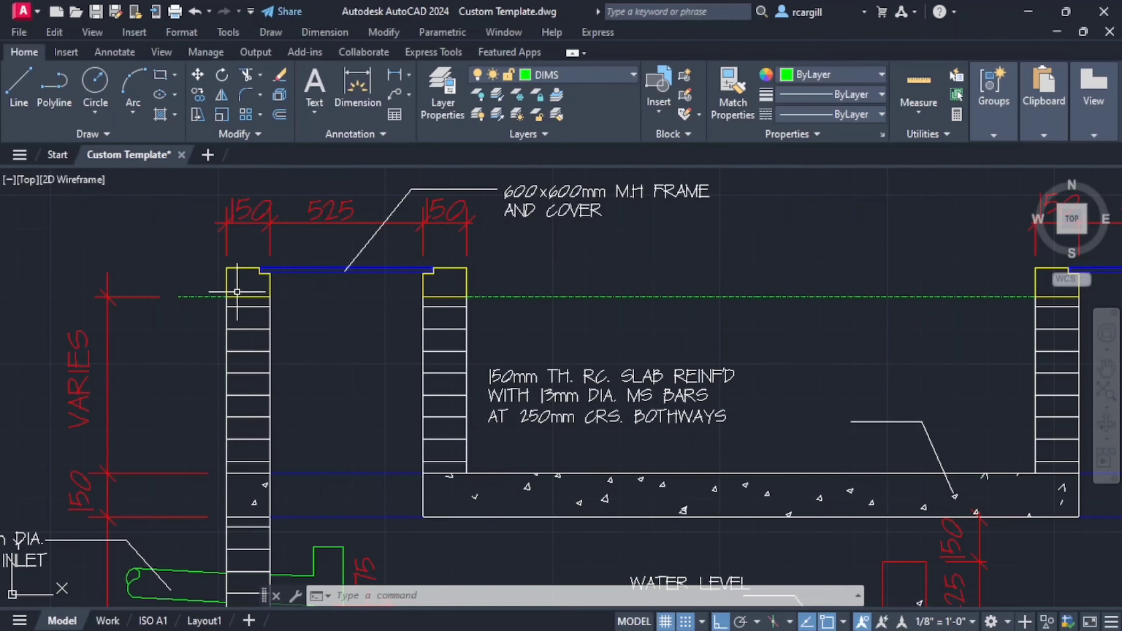
- Move the undimensioned septic tank section, with ortho off, to the free space beside the outlet side of the dimensioned section
{"action": "scroll", "coordinate": [236, 292], "scroll_direction": "down", "scroll_amount": 8}
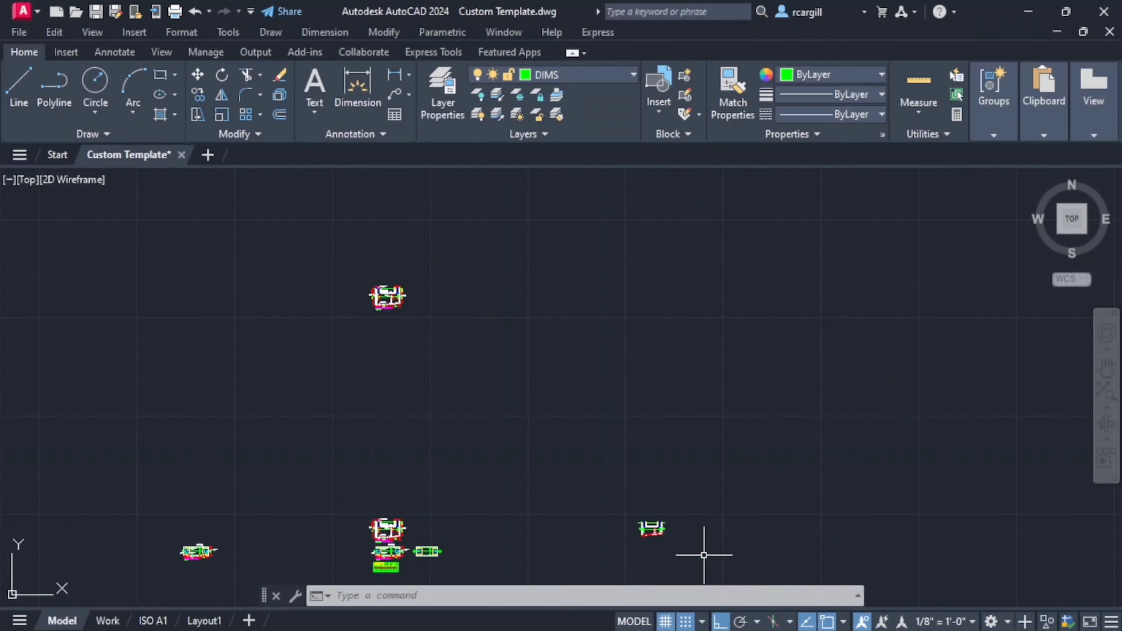
{"action": "scroll", "coordinate": [664, 511], "scroll_direction": "up", "scroll_amount": 5}
{"action": "mouse_move", "coordinate": [539, 434]}
{"action": "left_mouse_down"}
{"action": "mouse_move", "coordinate": [486, 547]}
{"action": "mouse_move", "coordinate": [621, 518]}
{"action": "mouse_move", "coordinate": [589, 431]}
{"action": "left_mouse_up"}
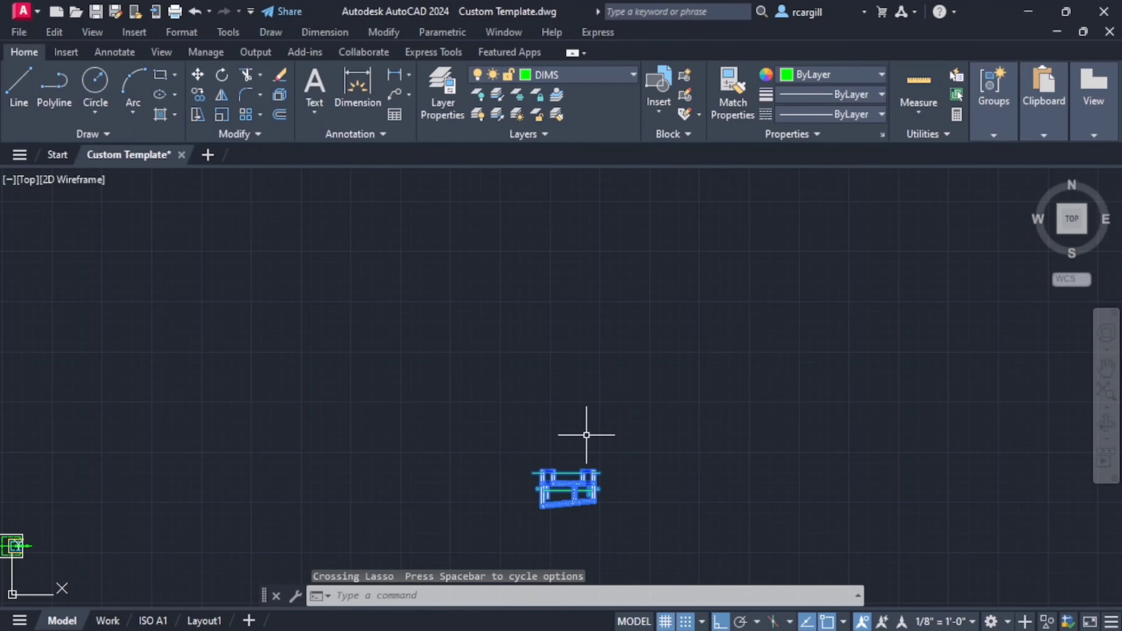
{"action": "left_click", "coordinate": [197, 75]}
{"action": "left_click", "coordinate": [534, 482]}
{"action": "scroll", "coordinate": [404, 281], "scroll_direction": "up", "scroll_amount": 5}
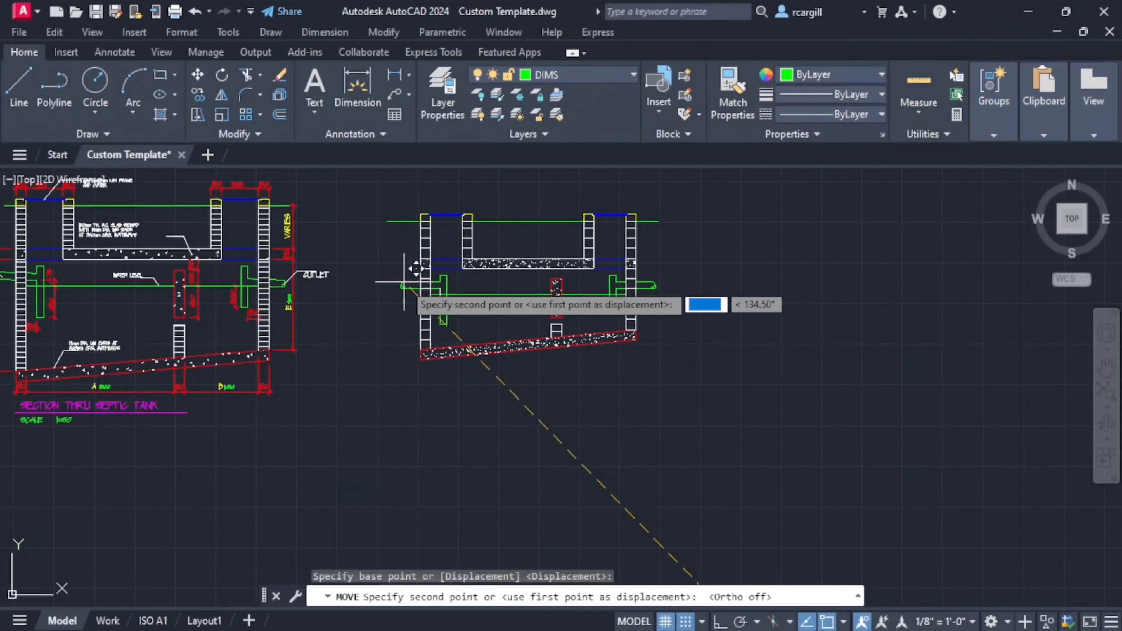
{"action": "left_click", "coordinate": [399, 292]}
- Examine the undimensioned septic tank section, including its manhole opening, block walls and concrete slab
{"action": "middle_click_drag", "start_coordinate": [335, 263], "coordinate": [533, 259]}
{"action": "scroll", "coordinate": [690, 314], "scroll_direction": "up", "scroll_amount": 4}
{"action": "middle_click_drag", "start_coordinate": [690, 314], "coordinate": [348, 459]}
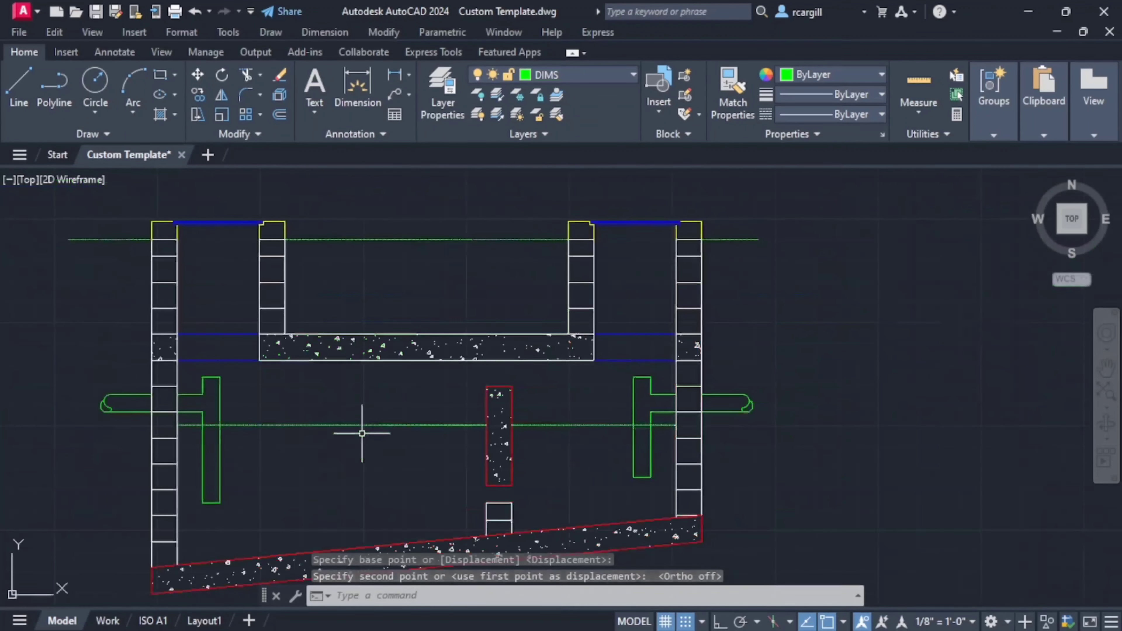
{"action": "scroll", "coordinate": [435, 383], "scroll_direction": "down", "scroll_amount": 2}
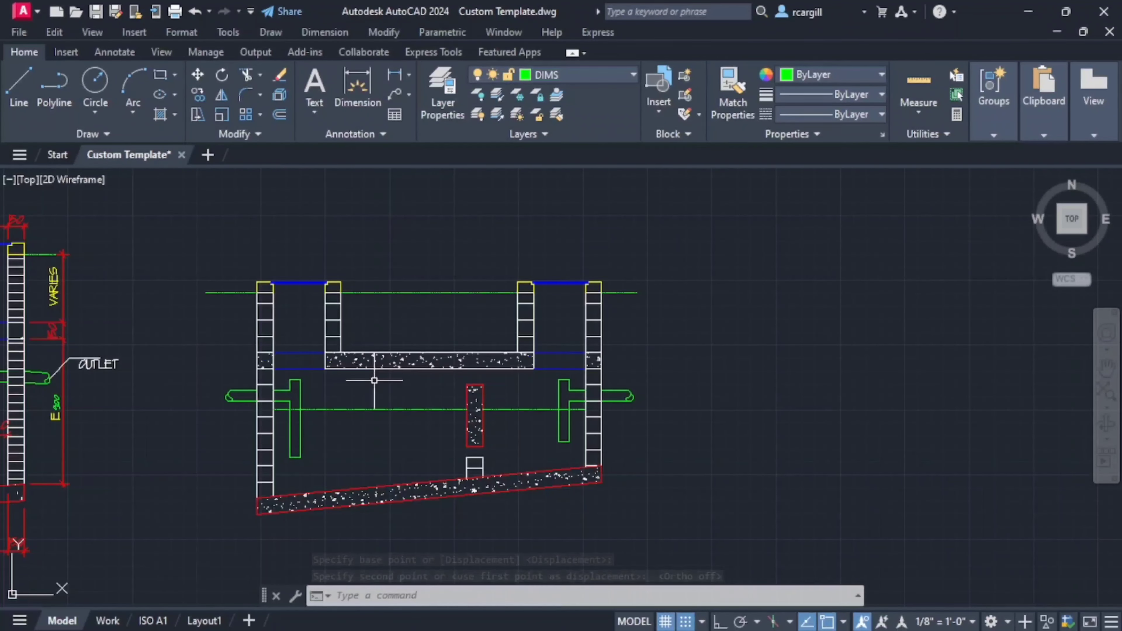
{"action": "middle_click_drag", "start_coordinate": [303, 322], "coordinate": [634, 248]}
{"action": "scroll", "coordinate": [547, 238], "scroll_direction": "up", "scroll_amount": 4}
{"action": "middle_click_drag", "start_coordinate": [547, 238], "coordinate": [456, 336]}
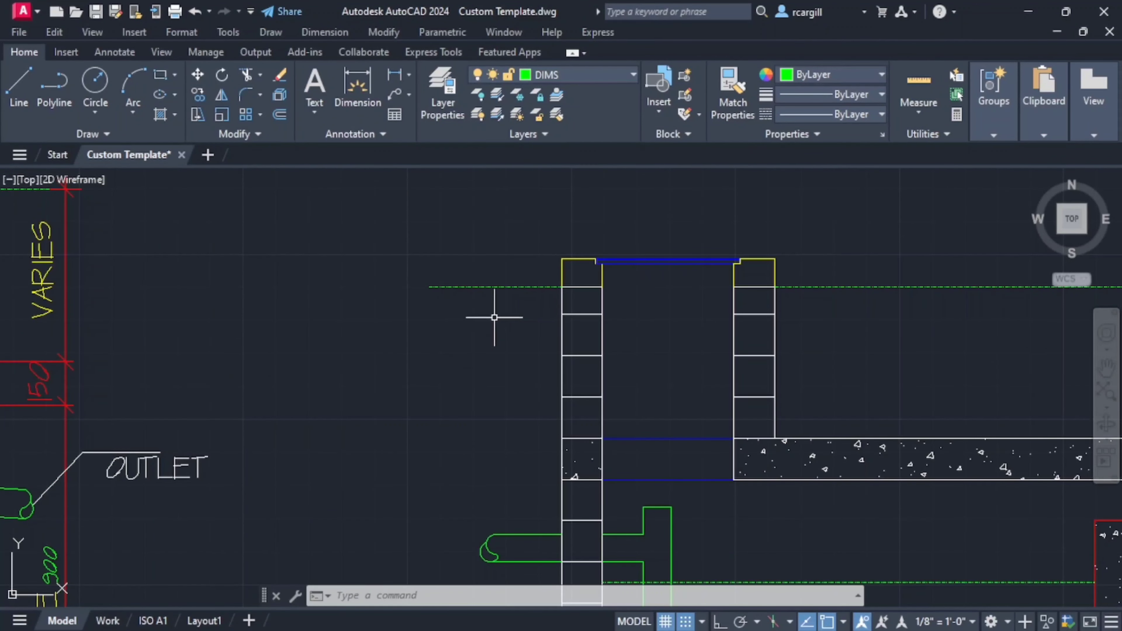
{"action": "scroll", "coordinate": [589, 330], "scroll_direction": "down", "scroll_amount": 3}
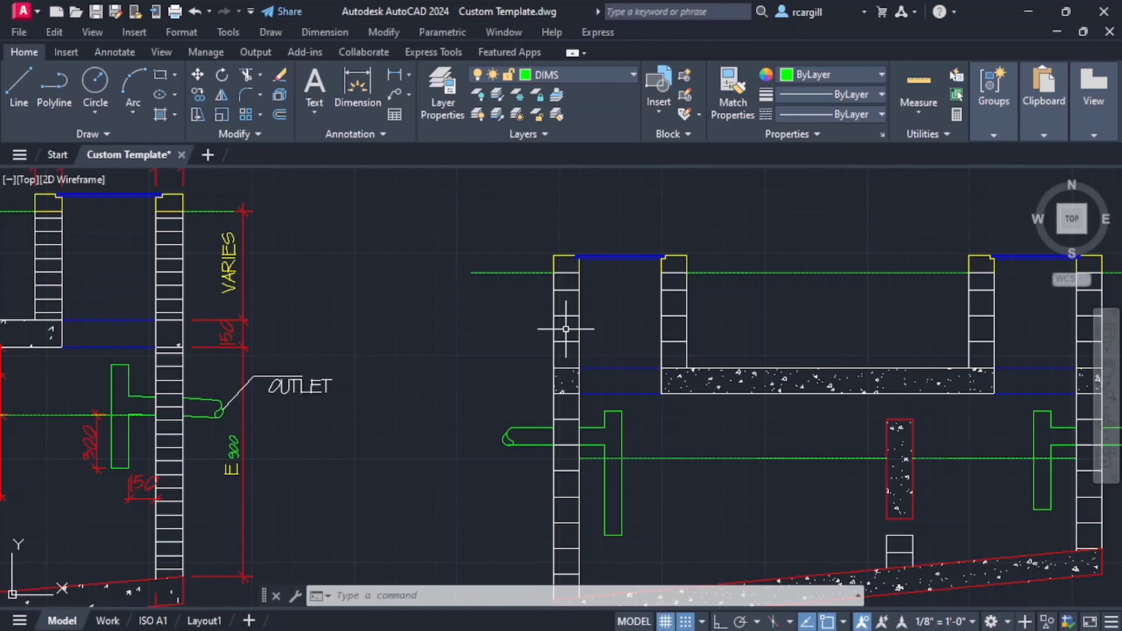
- Examine the dimensioned septic tank section, focusing on the inlet-side manhole frame, cover, wall tops, slab and their dimensions
{"action": "middle_click_drag", "start_coordinate": [327, 265], "coordinate": [501, 329]}
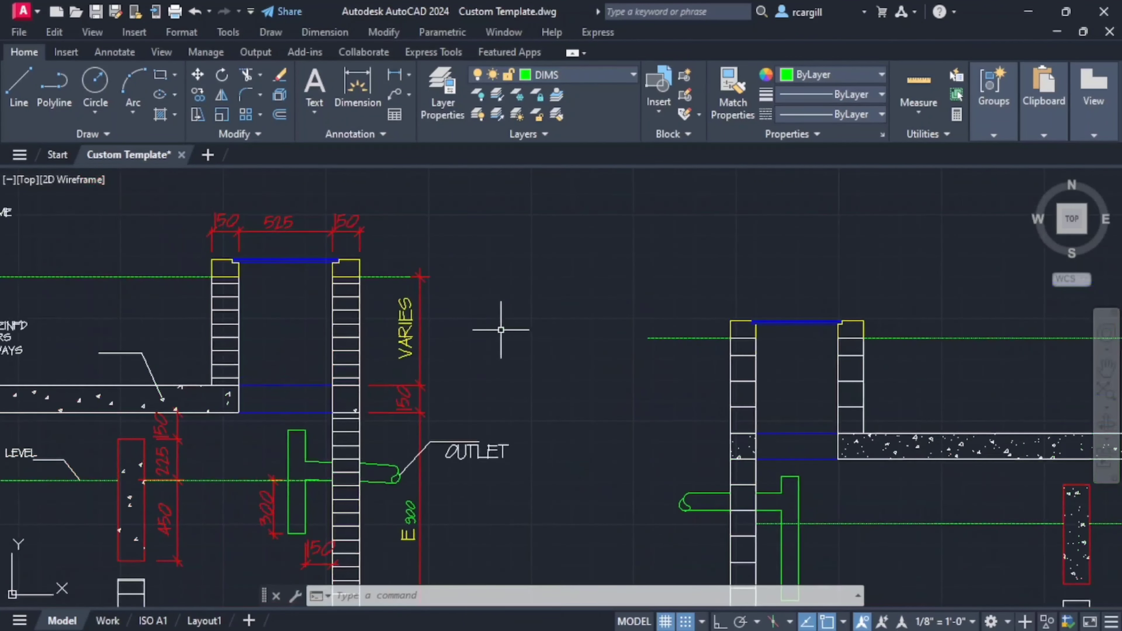
{"action": "mouse_move", "coordinate": [456, 257]}
{"action": "middle_mouse_down"}
{"action": "mouse_move", "coordinate": [383, 273]}
{"action": "mouse_move", "coordinate": [631, 306]}
{"action": "middle_mouse_up"}
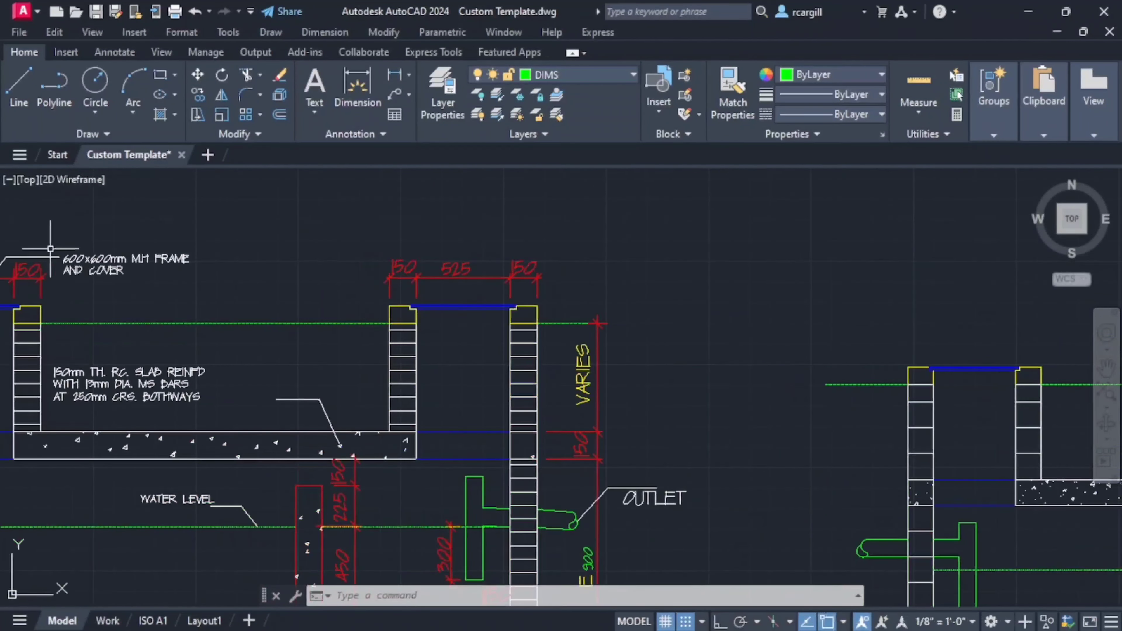
{"action": "middle_click_drag", "start_coordinate": [51, 249], "coordinate": [425, 253]}
{"action": "scroll", "coordinate": [342, 303], "scroll_direction": "up", "scroll_amount": 2}
{"action": "scroll", "coordinate": [217, 296], "scroll_direction": "up", "scroll_amount": 2}
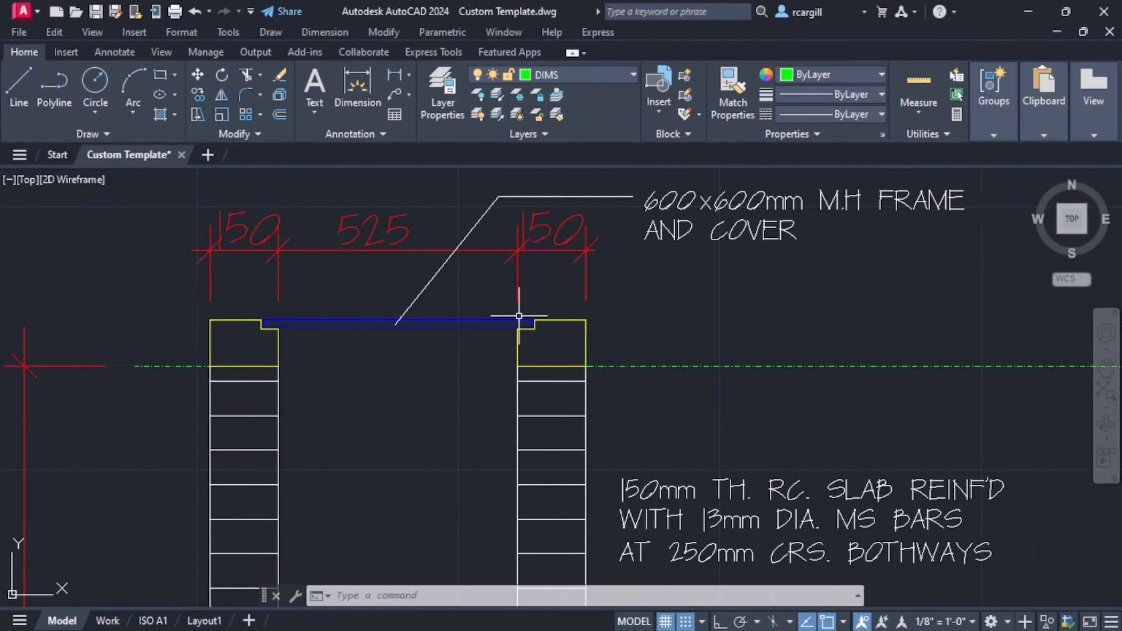
{"action": "middle_click_drag", "start_coordinate": [519, 316], "coordinate": [545, 209]}
{"action": "scroll", "coordinate": [348, 327], "scroll_direction": "down", "scroll_amount": 2}
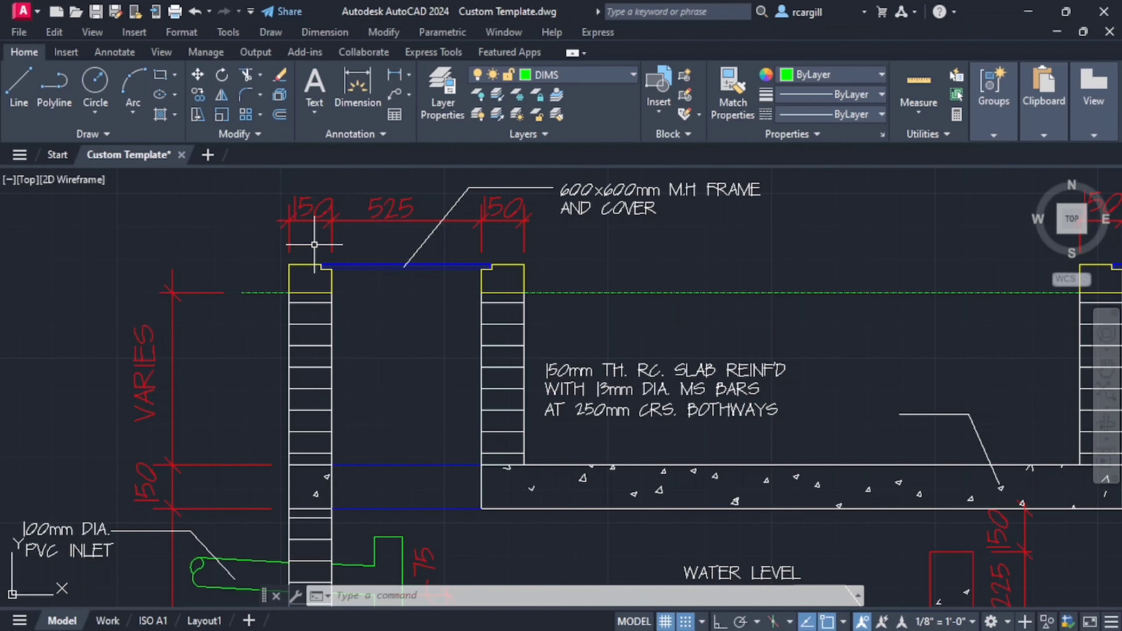
{"action": "scroll", "coordinate": [325, 460], "scroll_direction": "down", "scroll_amount": 2}
{"action": "middle_click_drag", "start_coordinate": [325, 460], "coordinate": [274, 307]}
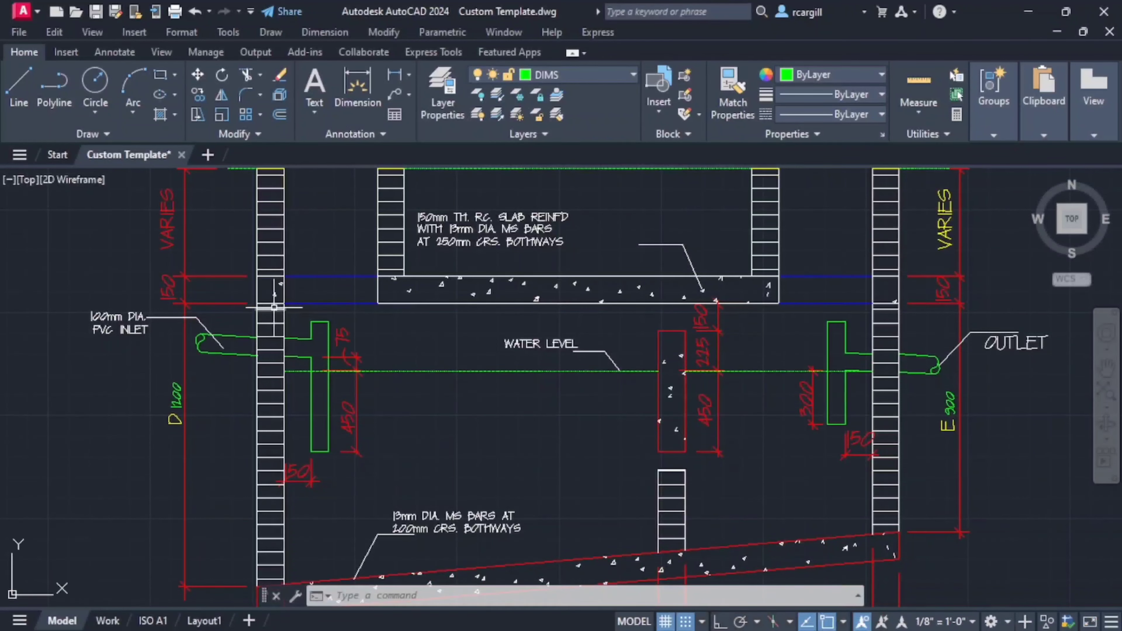
{"action": "middle_click_drag", "start_coordinate": [277, 229], "coordinate": [265, 245]}
{"action": "scroll", "coordinate": [260, 254], "scroll_direction": "up", "scroll_amount": 4}
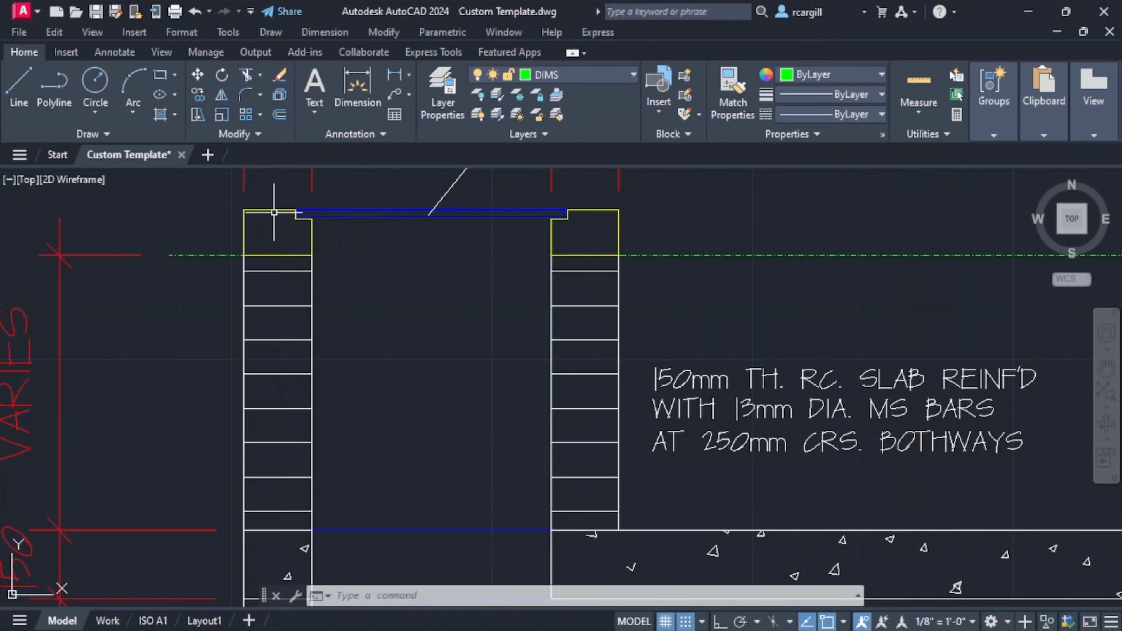
{"action": "scroll", "coordinate": [343, 258], "scroll_direction": "down", "scroll_amount": 5}
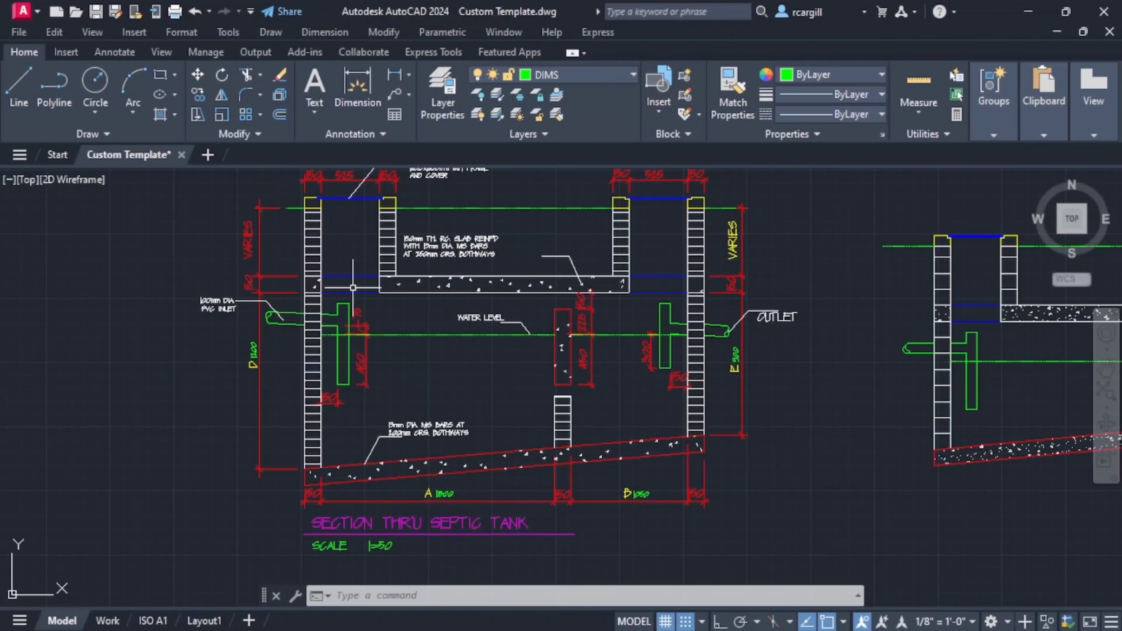
{"action": "scroll", "coordinate": [317, 398], "scroll_direction": "up", "scroll_amount": 2}
{"action": "middle_click_drag", "start_coordinate": [416, 295], "coordinate": [335, 456]}
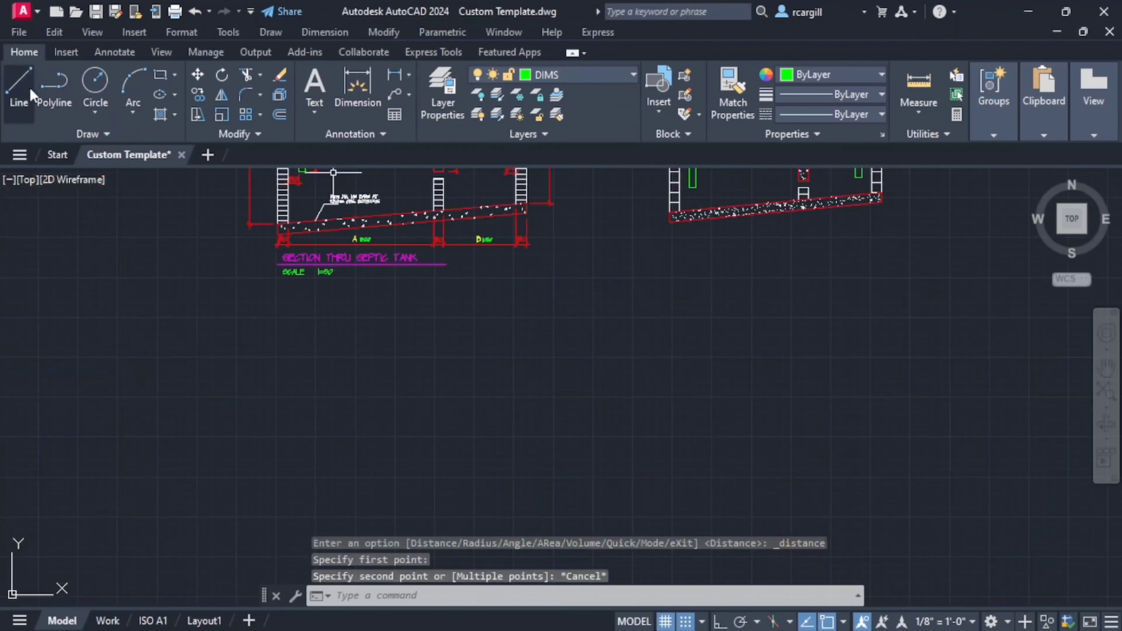
- Make the text layer the current layer
{"action": "left_click", "coordinate": [603, 73]}
{"action": "scroll", "coordinate": [586, 210], "scroll_direction": "up", "scroll_amount": 6}
{"action": "scroll", "coordinate": [586, 211], "scroll_direction": "down", "scroll_amount": 10}
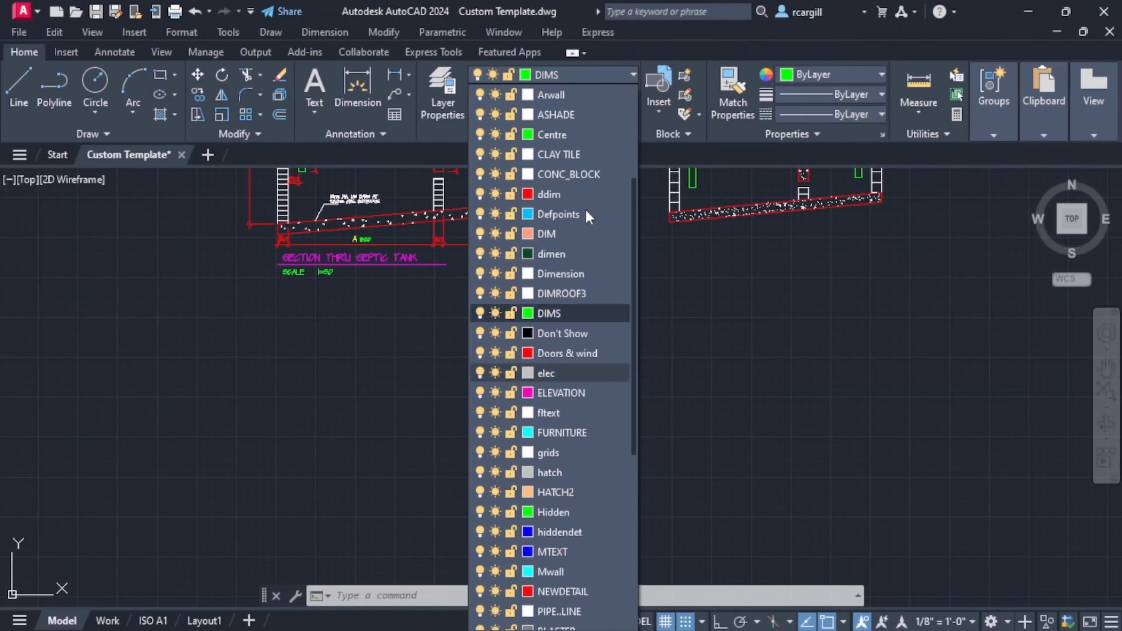
{"action": "left_click", "coordinate": [586, 211]}
- Start a line in the empty space below the section title and, with ortho on, draw its first segment 102 mm straight up
{"action": "left_click", "coordinate": [19, 89]}
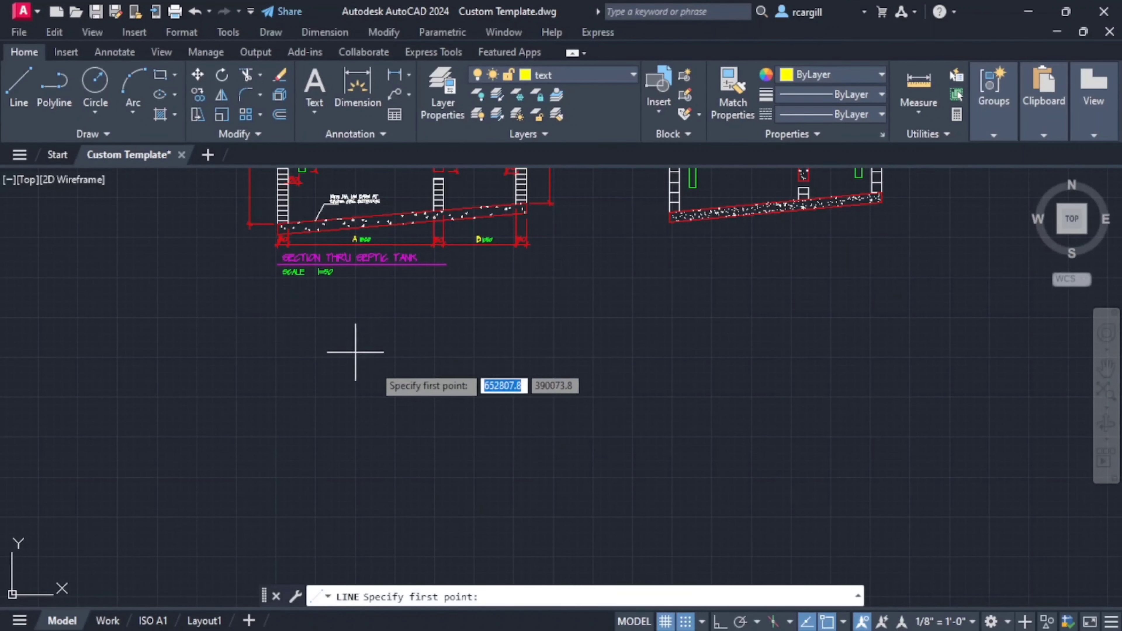
{"action": "scroll", "coordinate": [363, 361], "scroll_direction": "up", "scroll_amount": 2}
{"action": "left_click", "coordinate": [358, 383]}
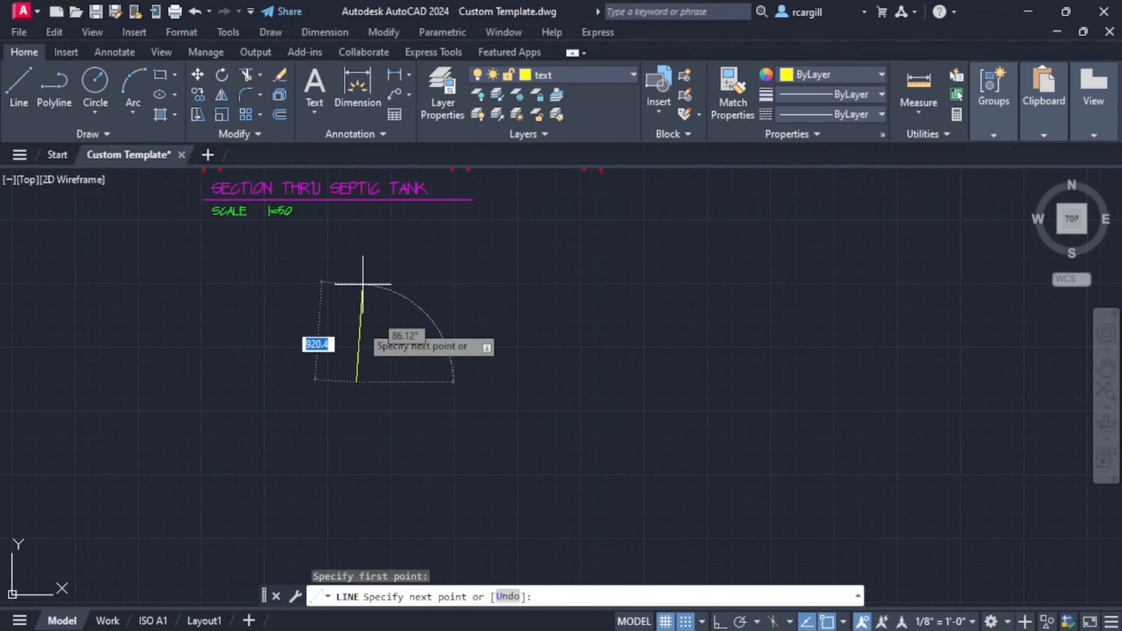
{"action": "left_click", "coordinate": [720, 621]}
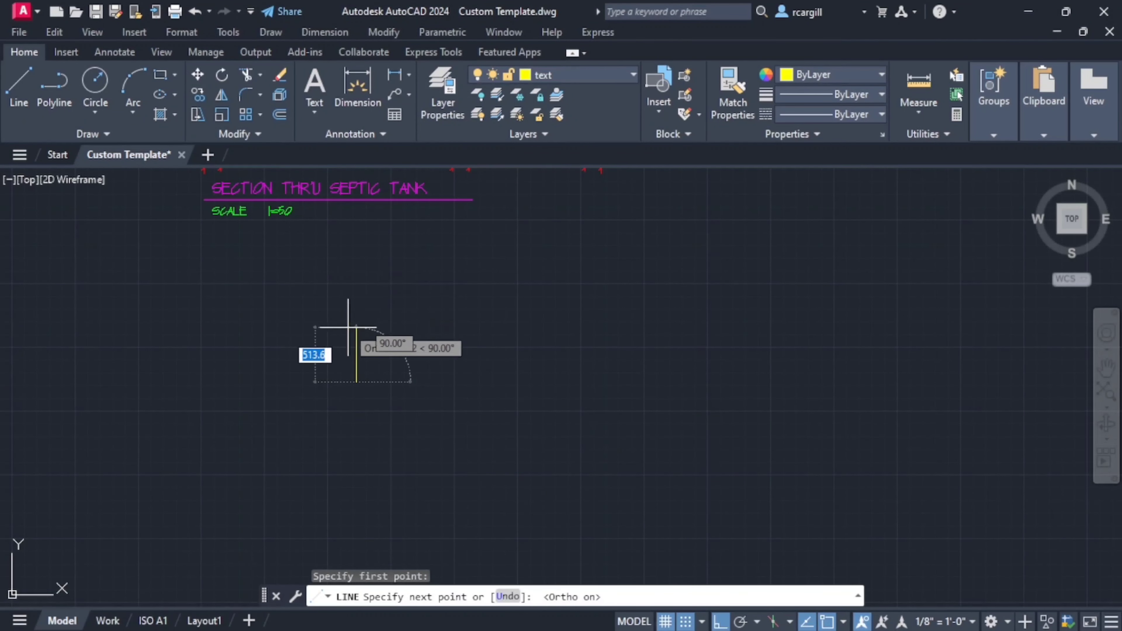
{"action": "type", "text": "102"}
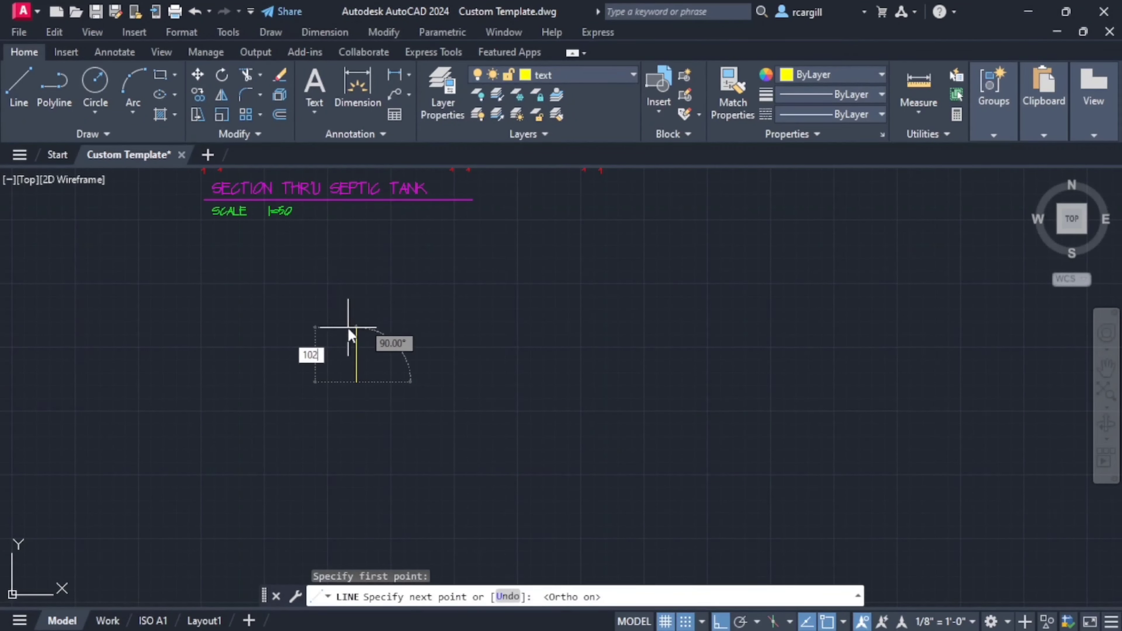
{"action": "key", "text": "Return"}
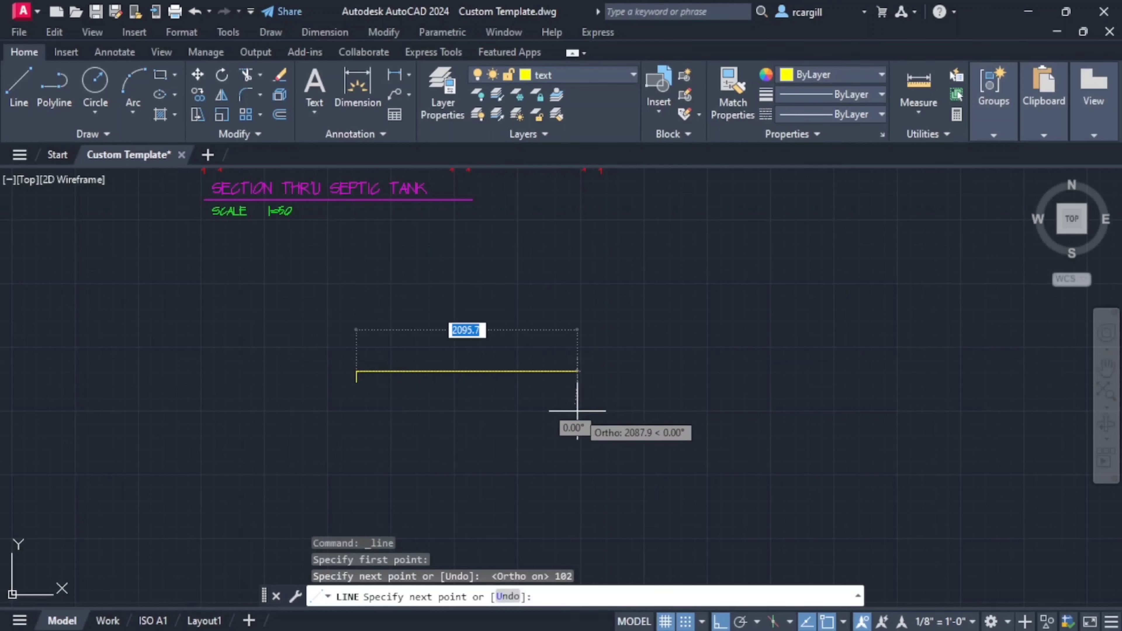
- Check the manhole rebate on the undimensioned section and continue the line 125 mm horizontally to the right
{"action": "scroll", "coordinate": [578, 412], "scroll_direction": "down", "scroll_amount": 4}
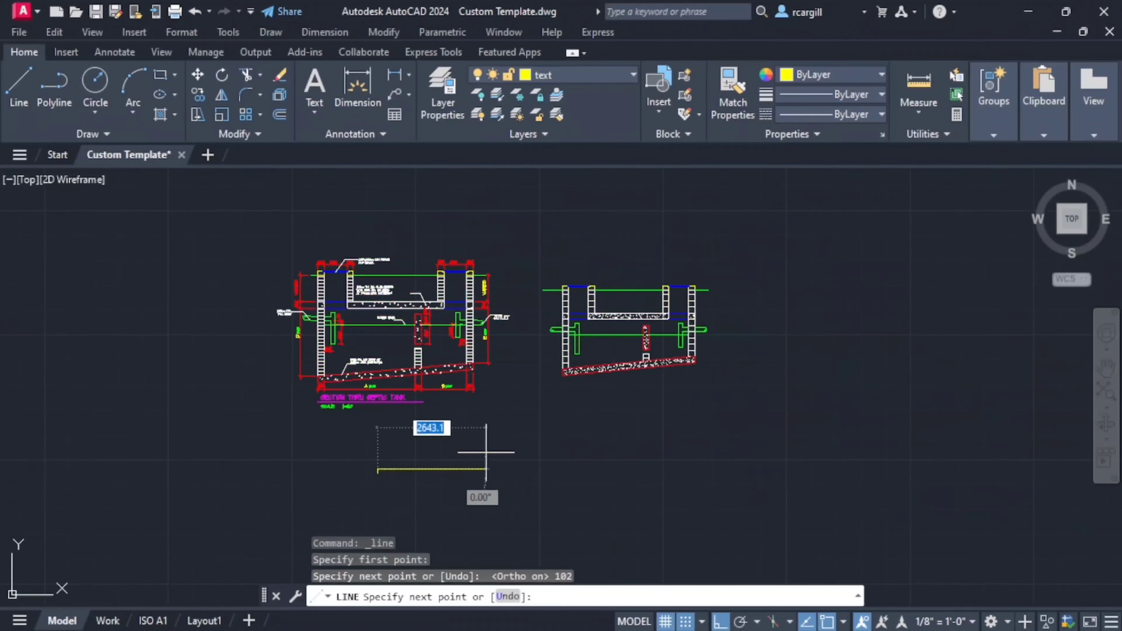
{"action": "scroll", "coordinate": [575, 288], "scroll_direction": "up", "scroll_amount": 6}
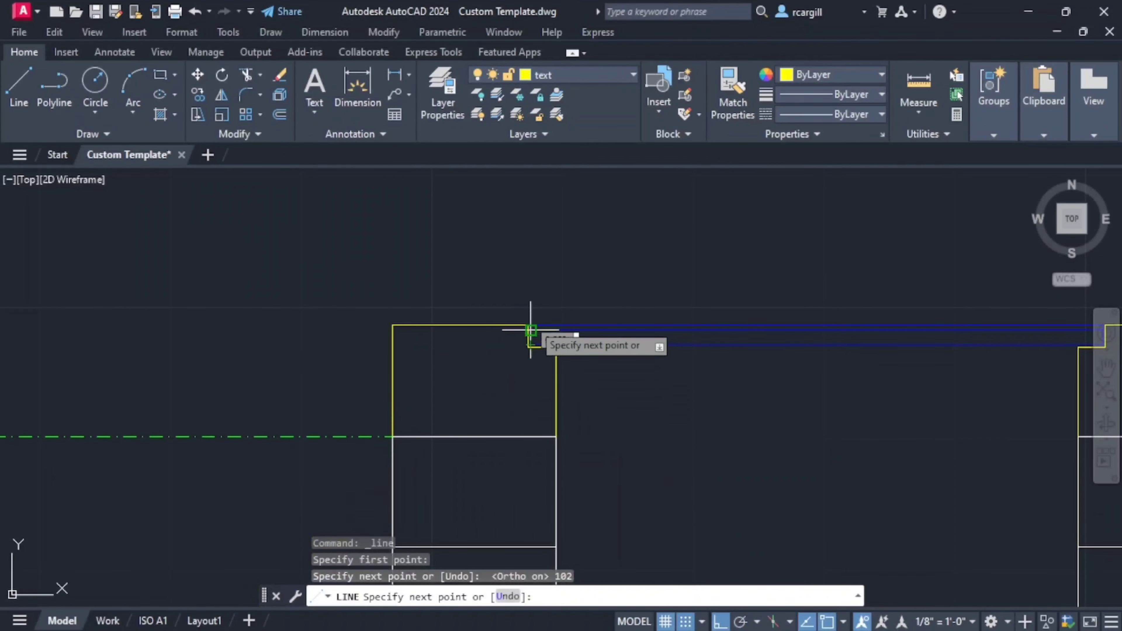
{"action": "scroll", "coordinate": [528, 345], "scroll_direction": "down", "scroll_amount": 5}
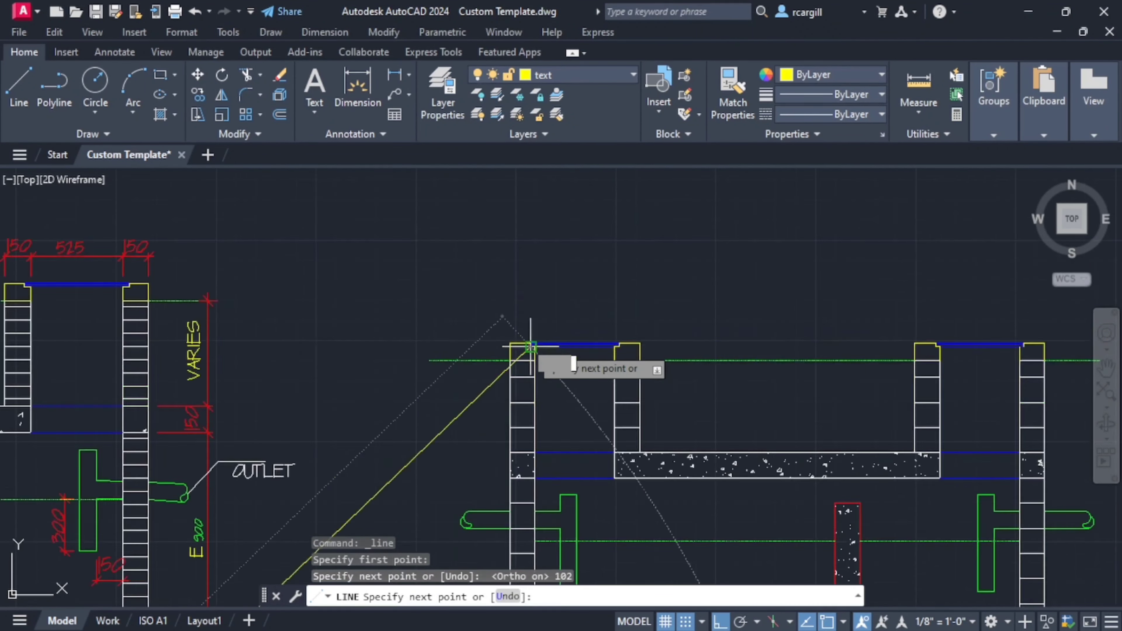
{"action": "middle_click_drag", "start_coordinate": [528, 346], "coordinate": [576, 292]}
{"action": "scroll", "coordinate": [476, 358], "scroll_direction": "up", "scroll_amount": 10}
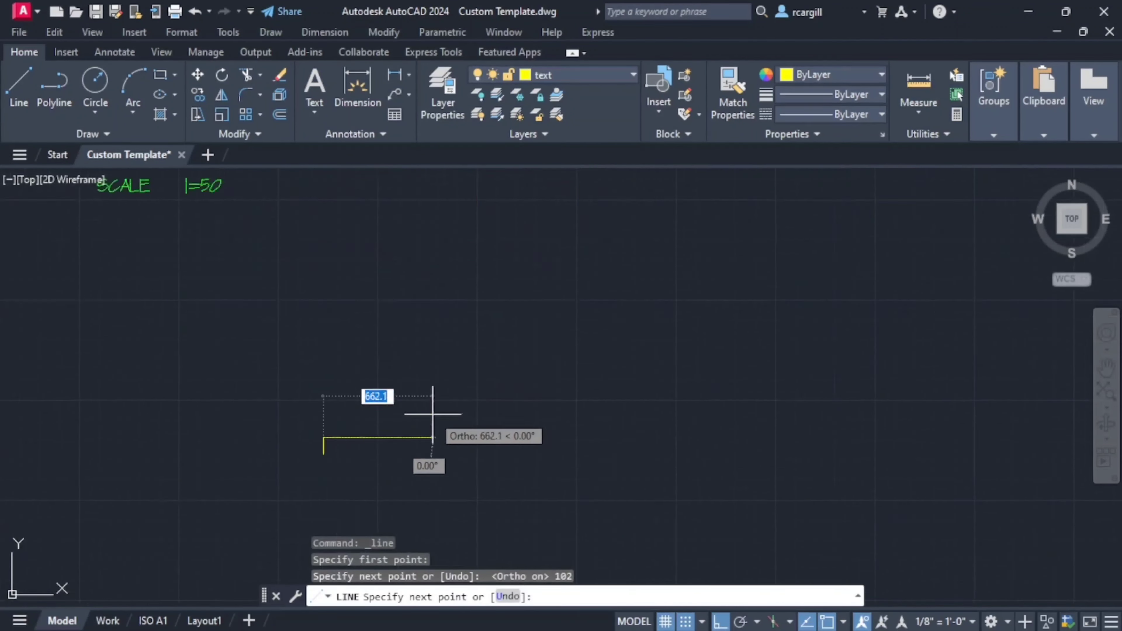
{"action": "scroll", "coordinate": [437, 409], "scroll_direction": "up", "scroll_amount": 2}
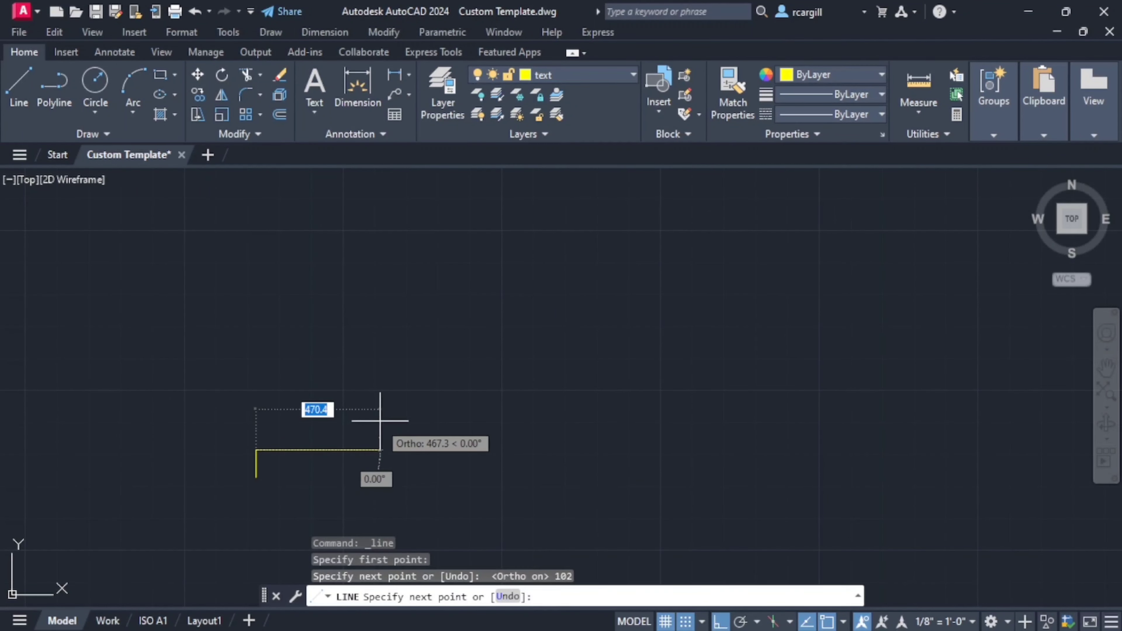
{"action": "type", "text": "125"}
{"action": "key", "text": "Return"}
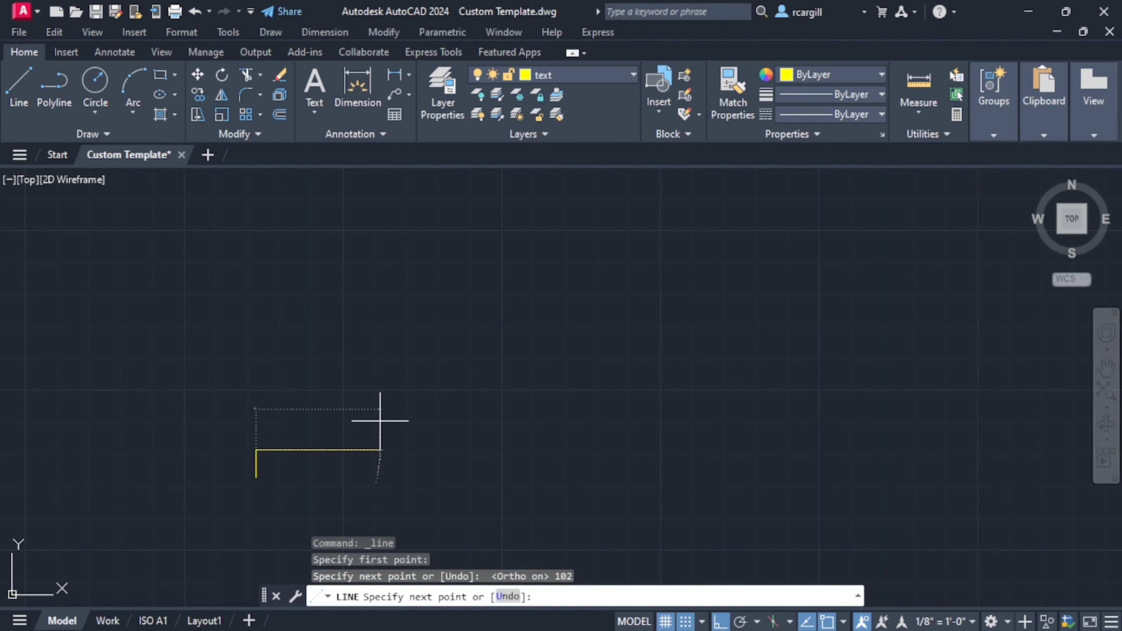
- Continue the outline 25 mm down and 25 mm right for the rebate, and extend it down to the level of the starting point
{"action": "scroll", "coordinate": [305, 452], "scroll_direction": "up", "scroll_amount": 2}
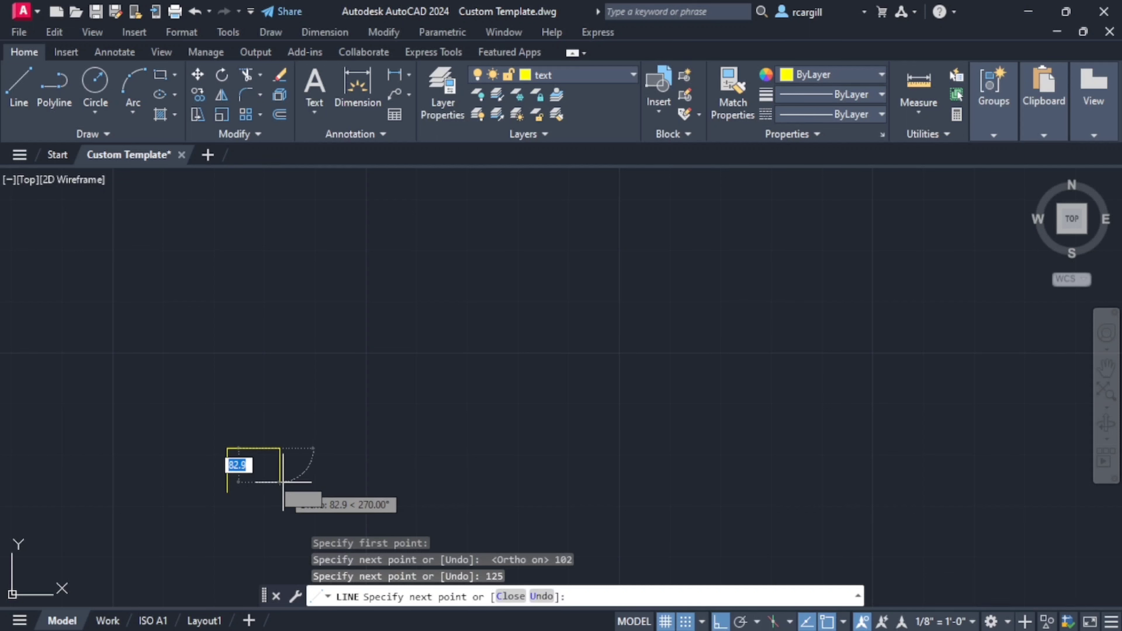
{"action": "type", "text": "25"}
{"action": "key", "text": "Return"}
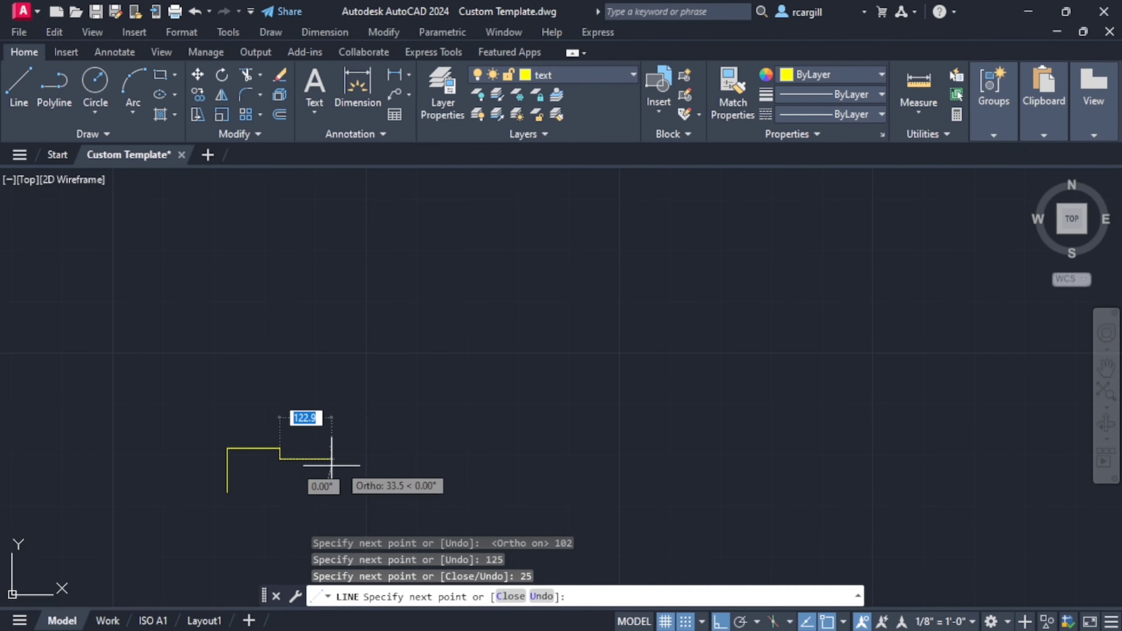
{"action": "type", "text": "2"}
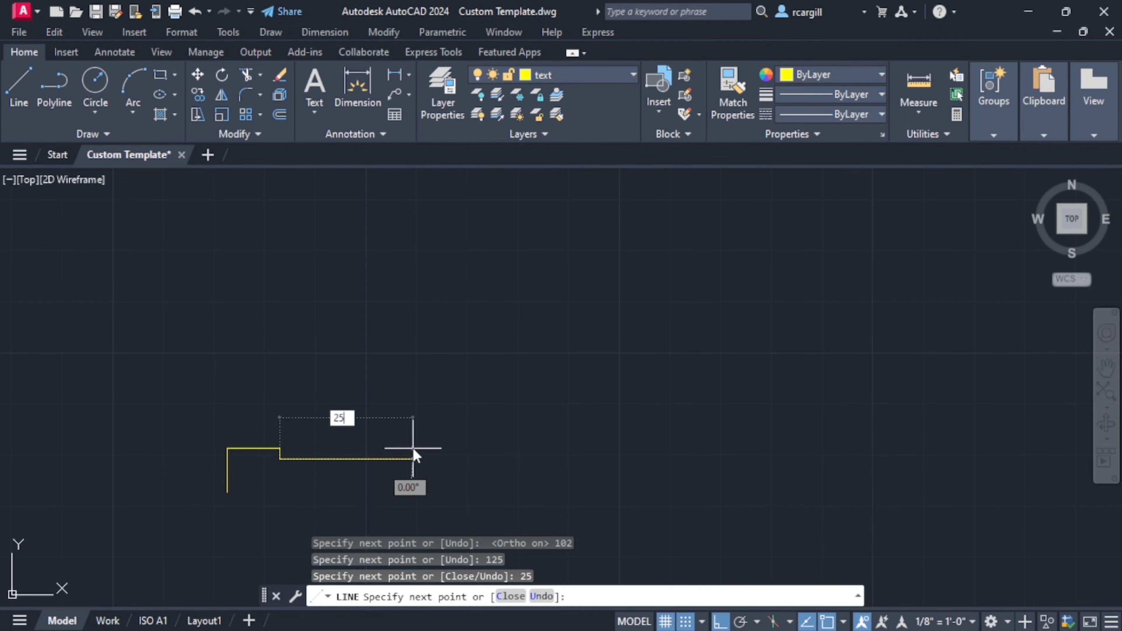
{"action": "type", "text": "5"}
{"action": "key", "text": "Return"}
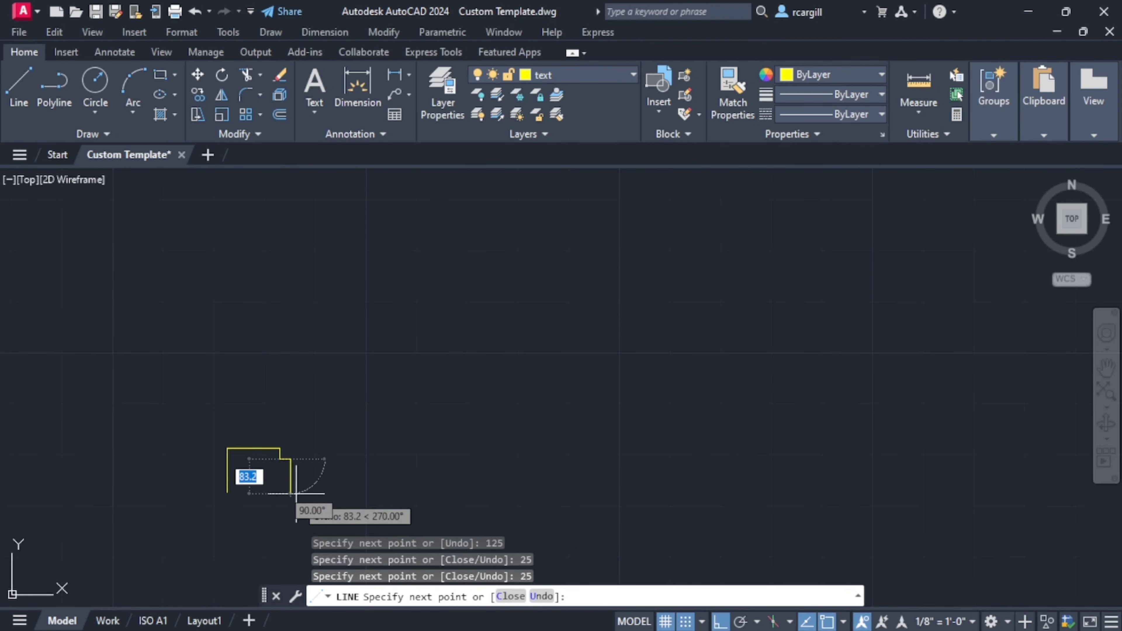
{"action": "left_click", "coordinate": [290, 492]}
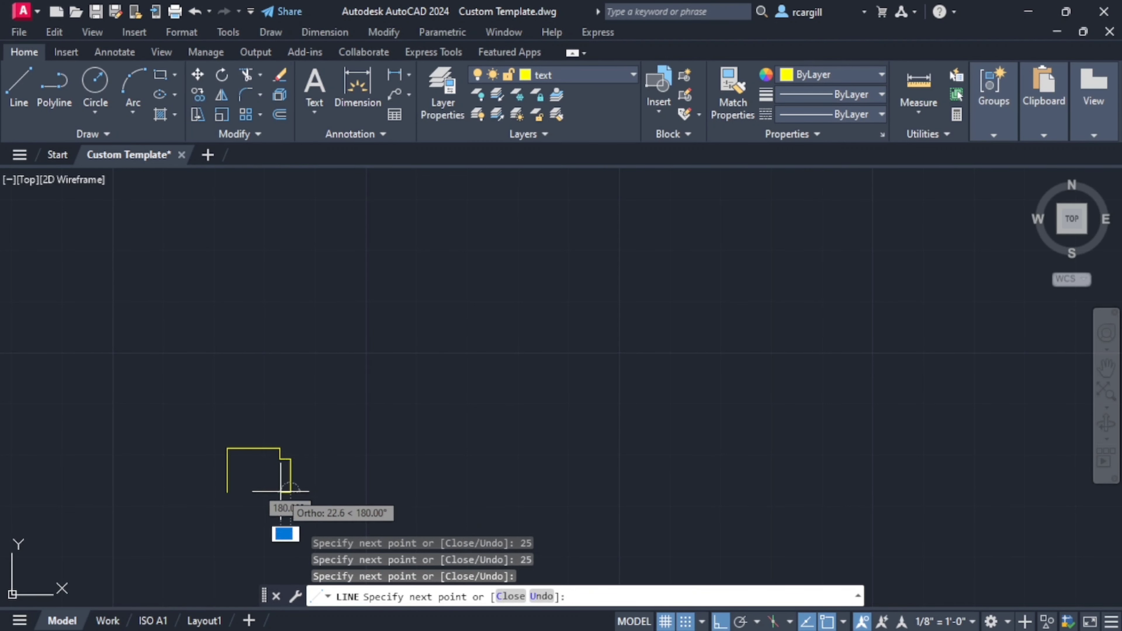
- Close the wall-top outline with a horizontal line back to its starting point and end the line
{"action": "left_click", "coordinate": [228, 492]}
{"action": "scroll", "coordinate": [525, 393], "scroll_direction": "down", "scroll_amount": 4}
{"action": "middle_click_drag", "start_coordinate": [554, 387], "coordinate": [376, 420]}
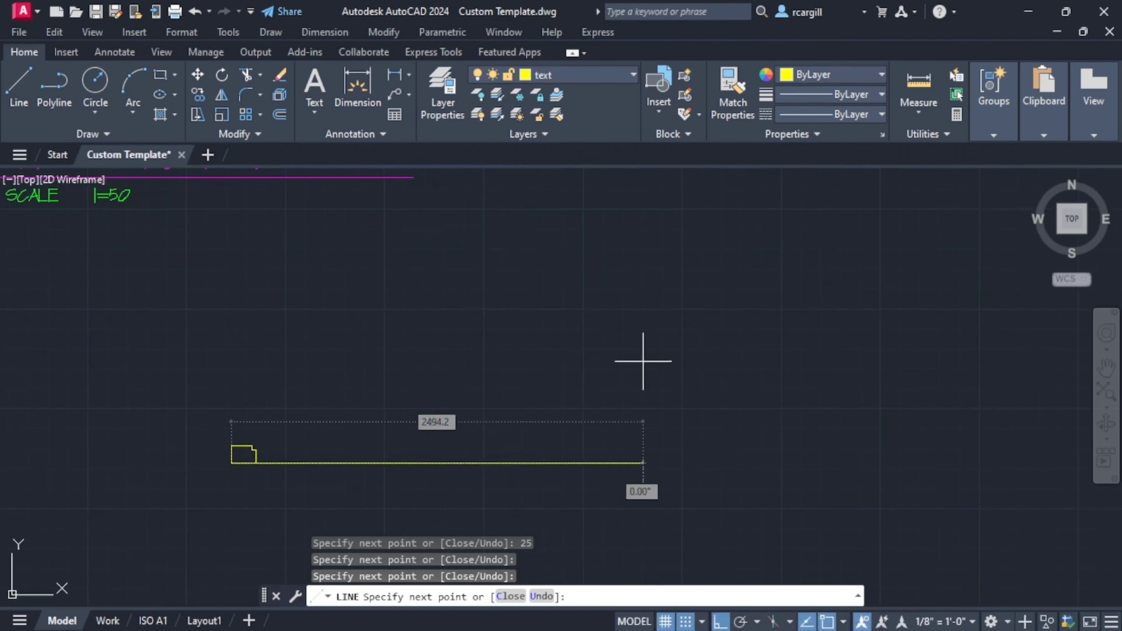
{"action": "key", "text": "Escape"}
- Examine the manhole frame and cover on the dimensioned section, including its fit in the rebates, the opening dimension and the cover note
{"action": "scroll", "coordinate": [641, 360], "scroll_direction": "down", "scroll_amount": 4}
{"action": "middle_click_drag", "start_coordinate": [642, 361], "coordinate": [375, 422]}
{"action": "scroll", "coordinate": [579, 239], "scroll_direction": "up", "scroll_amount": 2}
{"action": "middle_click_drag", "start_coordinate": [578, 239], "coordinate": [544, 368]}
{"action": "scroll", "coordinate": [544, 368], "scroll_direction": "down", "scroll_amount": 5}
{"action": "scroll", "coordinate": [375, 473], "scroll_direction": "up", "scroll_amount": 7}
{"action": "middle_click_drag", "start_coordinate": [376, 473], "coordinate": [325, 416]}
{"action": "scroll", "coordinate": [395, 323], "scroll_direction": "down", "scroll_amount": 8}
{"action": "middle_click_drag", "start_coordinate": [393, 324], "coordinate": [323, 421]}
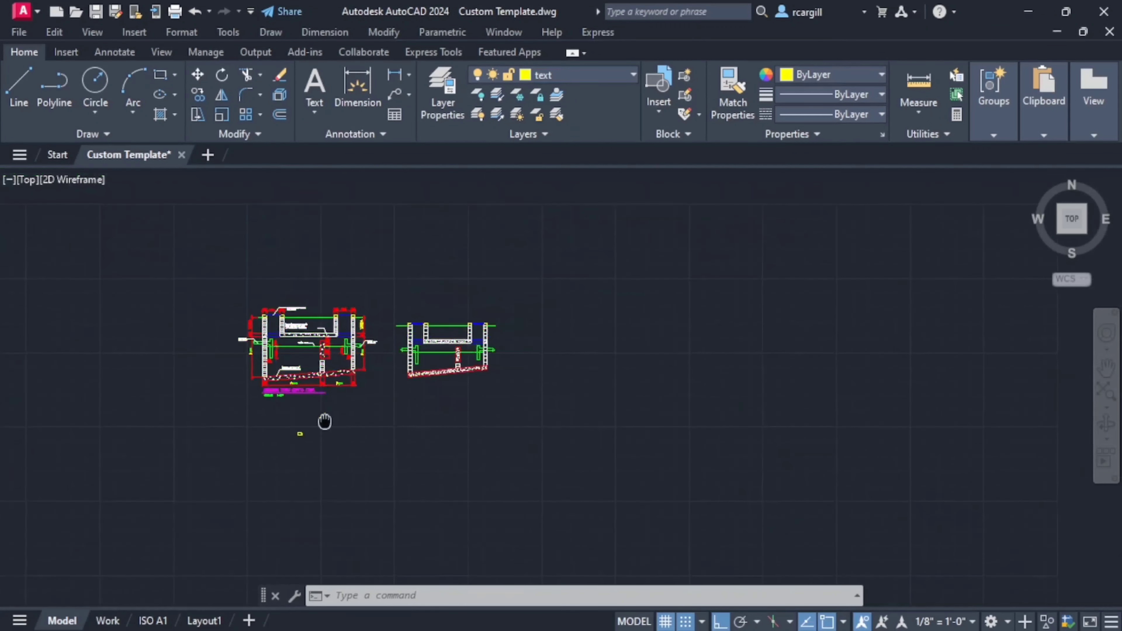
{"action": "scroll", "coordinate": [334, 374], "scroll_direction": "up", "scroll_amount": 6}
{"action": "middle_click_drag", "start_coordinate": [181, 295], "coordinate": [422, 283]}
{"action": "middle_click_drag", "start_coordinate": [348, 268], "coordinate": [348, 397]}
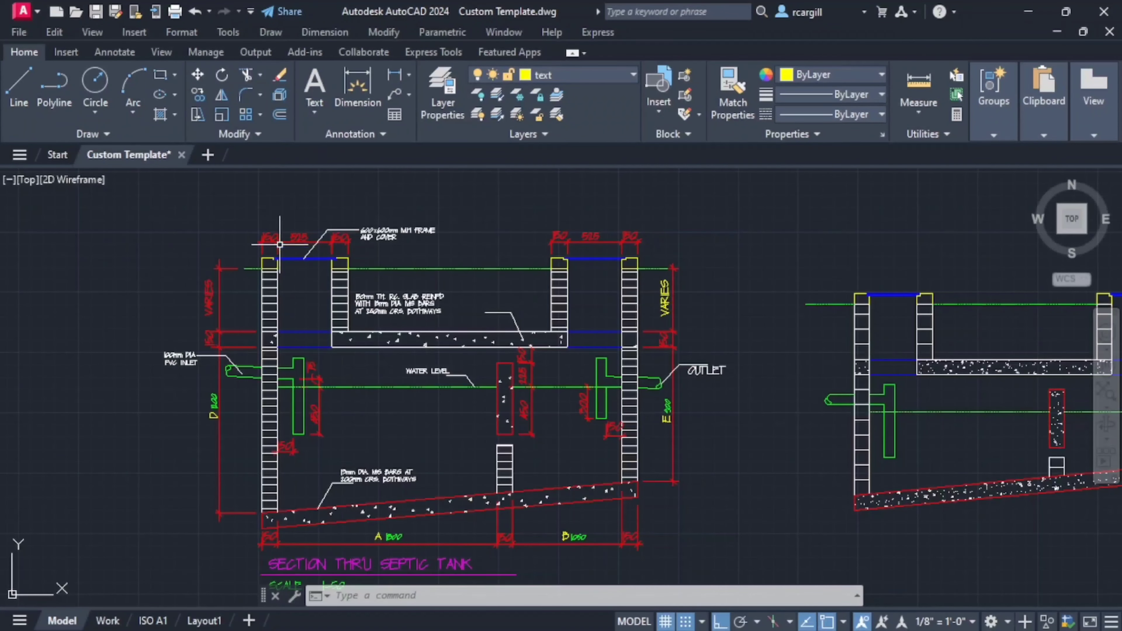
{"action": "scroll", "coordinate": [279, 244], "scroll_direction": "up", "scroll_amount": 8}
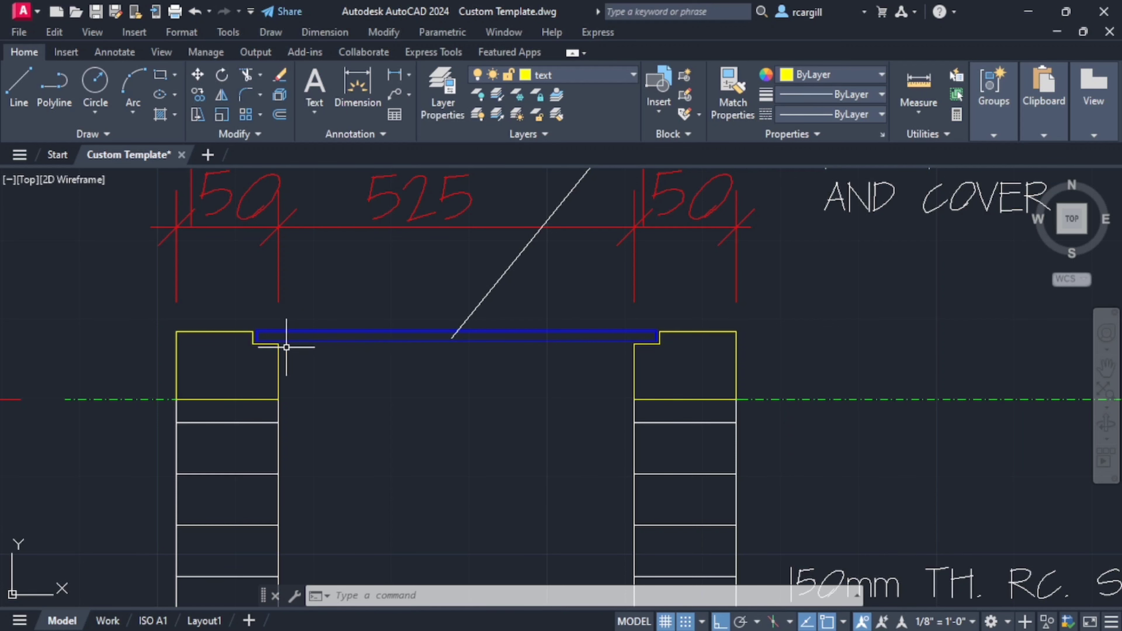
{"action": "scroll", "coordinate": [644, 384], "scroll_direction": "down", "scroll_amount": 7}
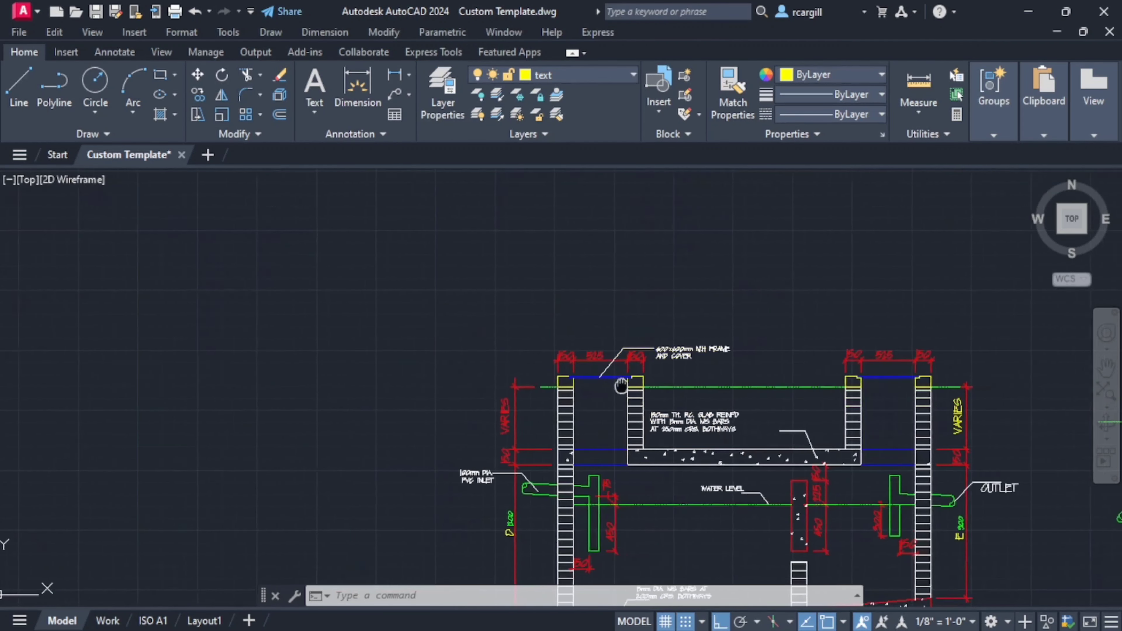
{"action": "scroll", "coordinate": [544, 340], "scroll_direction": "up", "scroll_amount": 5}
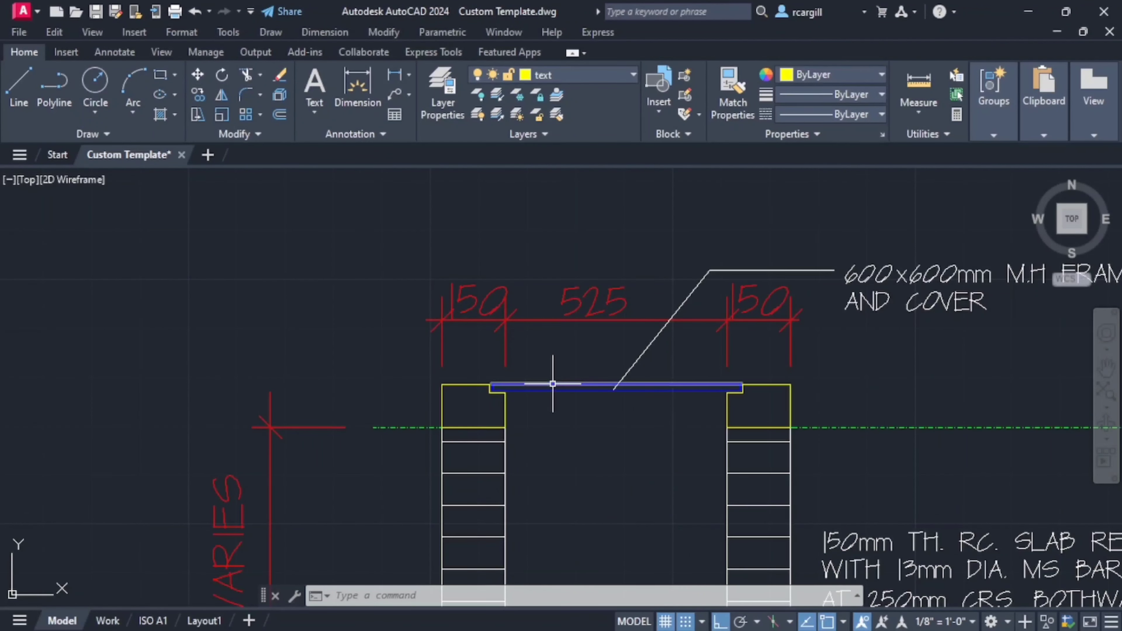
{"action": "scroll", "coordinate": [556, 381], "scroll_direction": "up", "scroll_amount": 4}
{"action": "scroll", "coordinate": [513, 333], "scroll_direction": "down", "scroll_amount": 6}
{"action": "scroll", "coordinate": [475, 311], "scroll_direction": "up", "scroll_amount": 2}
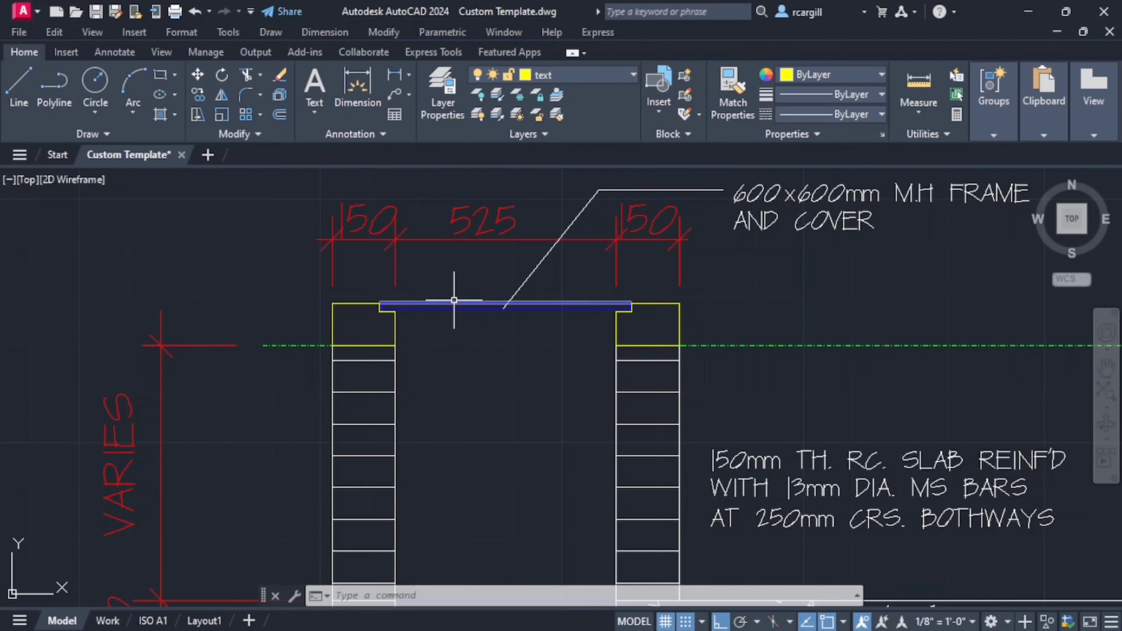
{"action": "scroll", "coordinate": [453, 312], "scroll_direction": "up", "scroll_amount": 4}
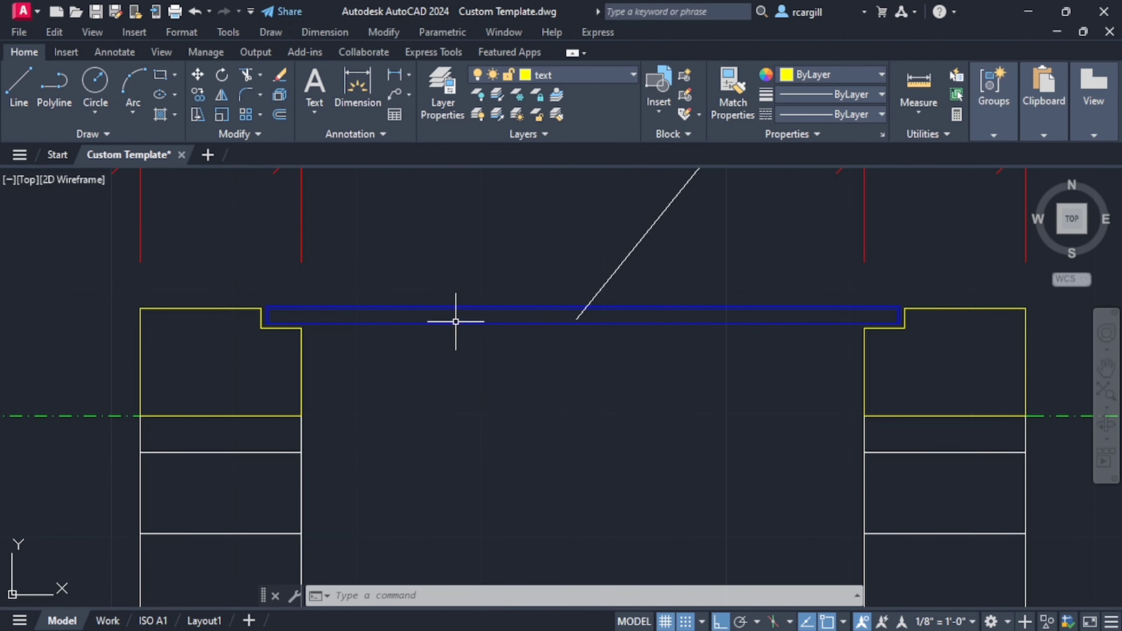
{"action": "scroll", "coordinate": [456, 322], "scroll_direction": "down", "scroll_amount": 5}
{"action": "scroll", "coordinate": [459, 261], "scroll_direction": "up", "scroll_amount": 3}
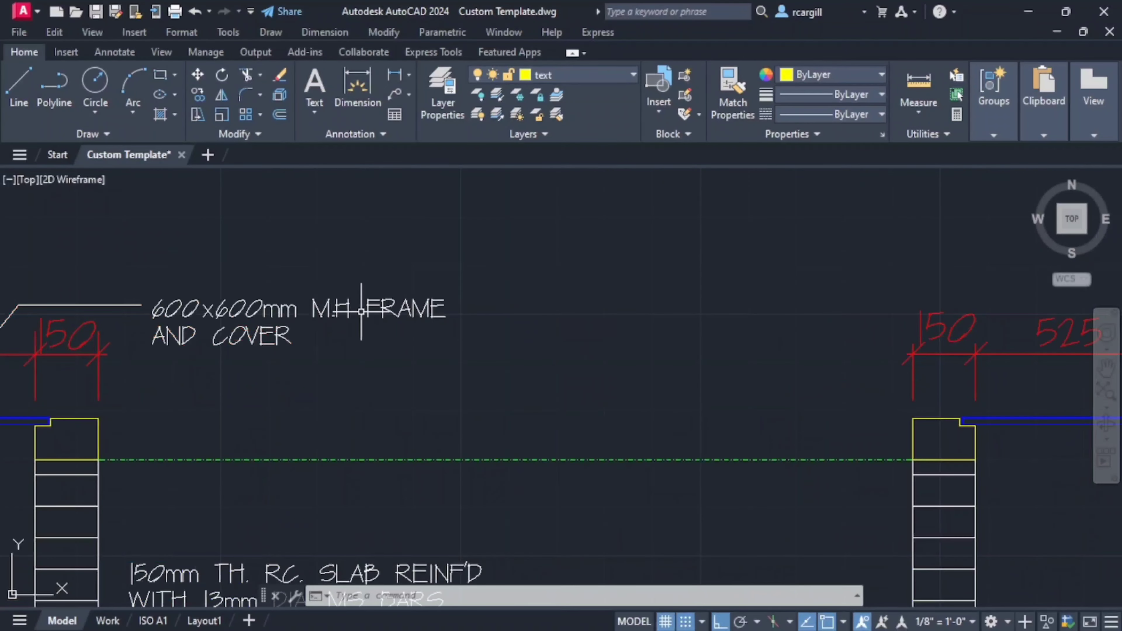
{"action": "scroll", "coordinate": [531, 326], "scroll_direction": "down", "scroll_amount": 6}
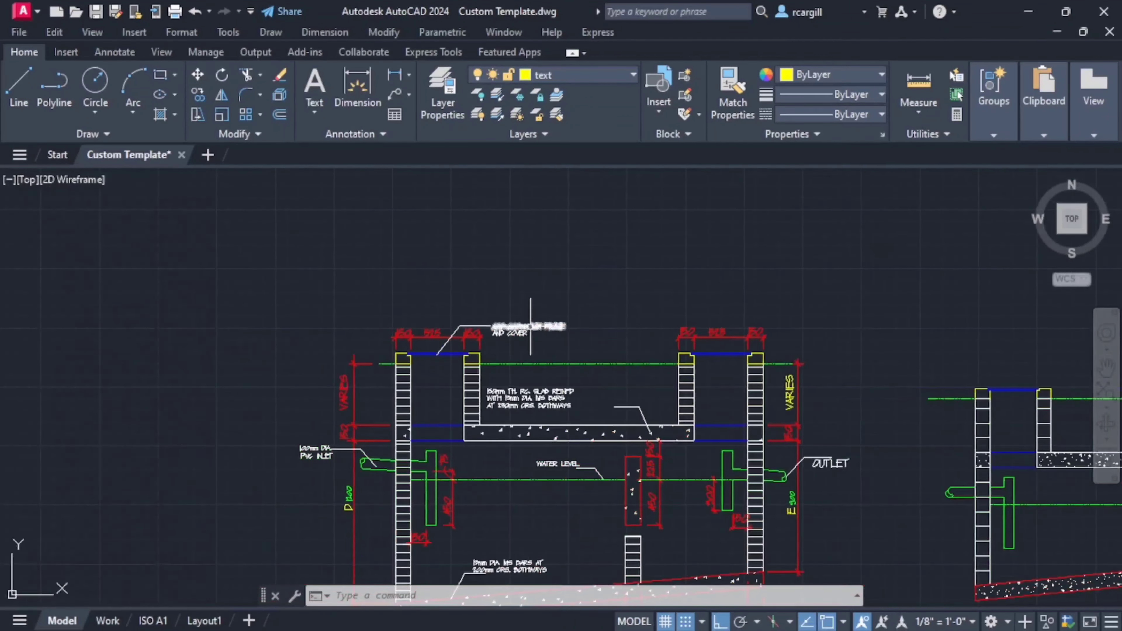
{"action": "scroll", "coordinate": [530, 326], "scroll_direction": "up", "scroll_amount": 5}
{"action": "scroll", "coordinate": [676, 351], "scroll_direction": "down", "scroll_amount": 3}
- Return to the wall-top outline and make the MTEXT layer the current layer
{"action": "middle_click_drag", "start_coordinate": [391, 369], "coordinate": [613, 381]}
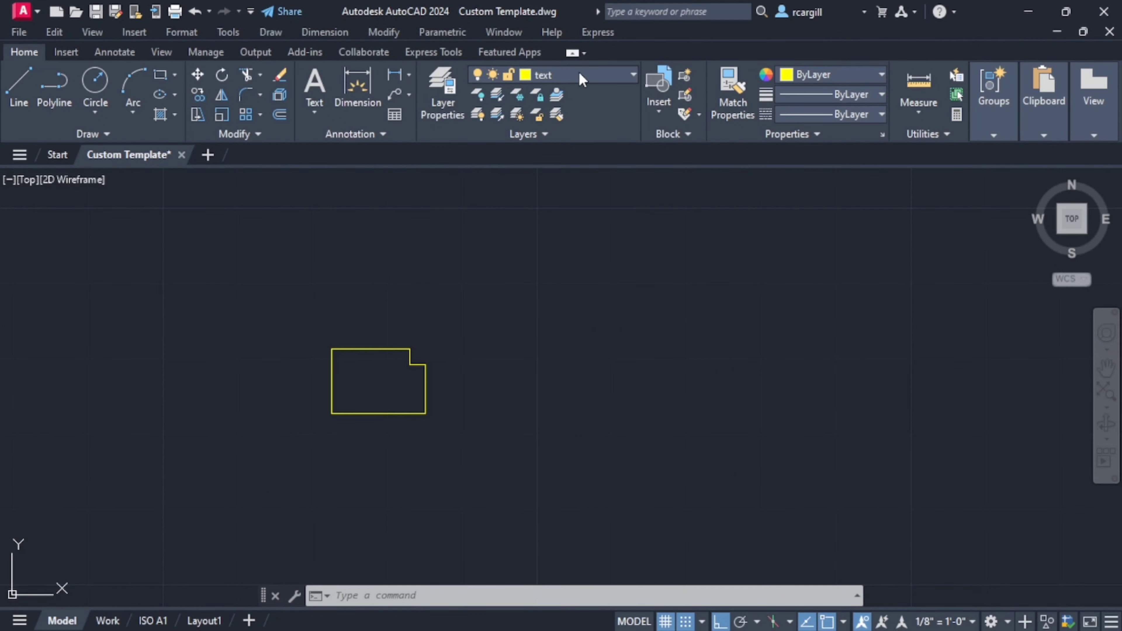
{"action": "left_click", "coordinate": [580, 72]}
{"action": "left_click", "coordinate": [570, 212]}
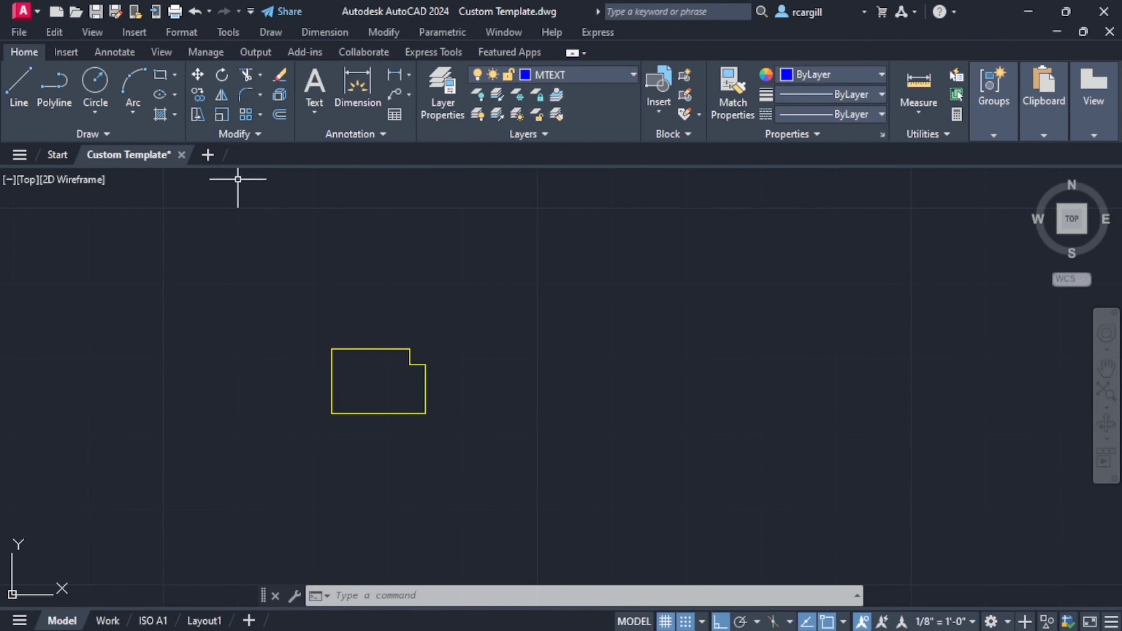
- With object snap off, start a line just right of the rebate's upper corner and draw its first segment 22 mm straight down
{"action": "left_click", "coordinate": [19, 87]}
{"action": "scroll", "coordinate": [437, 350], "scroll_direction": "up", "scroll_amount": 5}
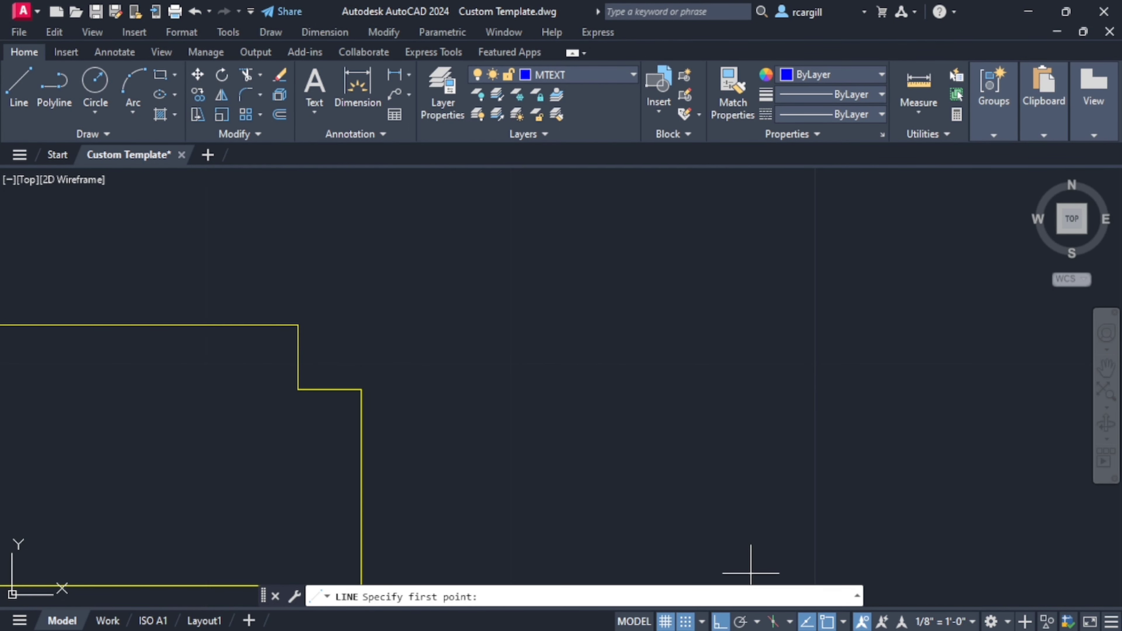
{"action": "left_click", "coordinate": [827, 621]}
{"action": "scroll", "coordinate": [338, 315], "scroll_direction": "up", "scroll_amount": 4}
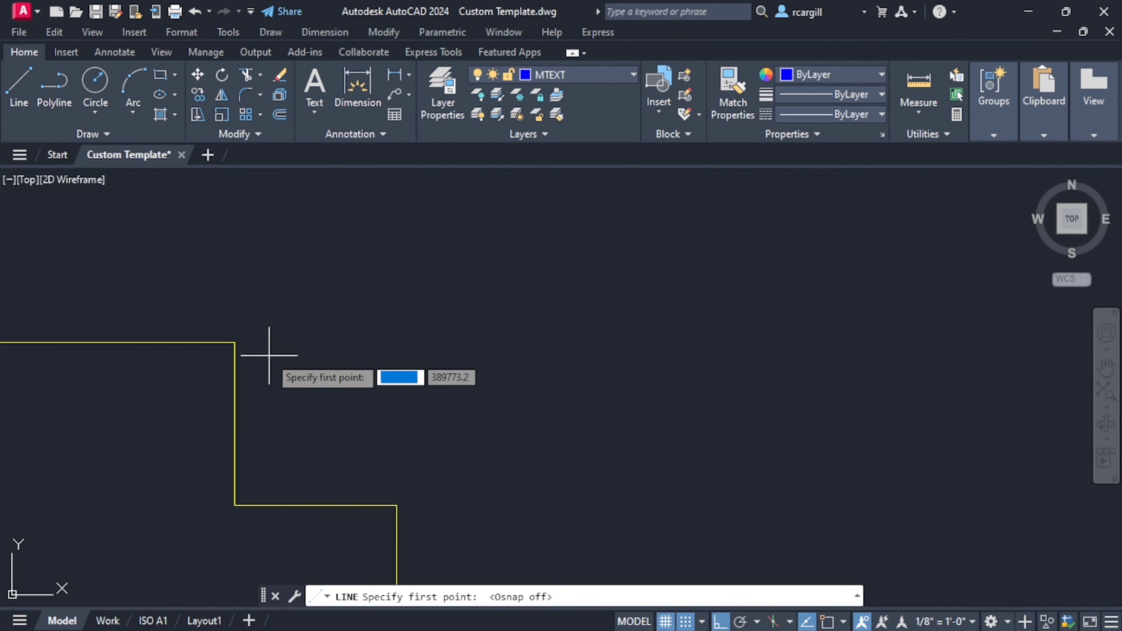
{"action": "left_click", "coordinate": [251, 341]}
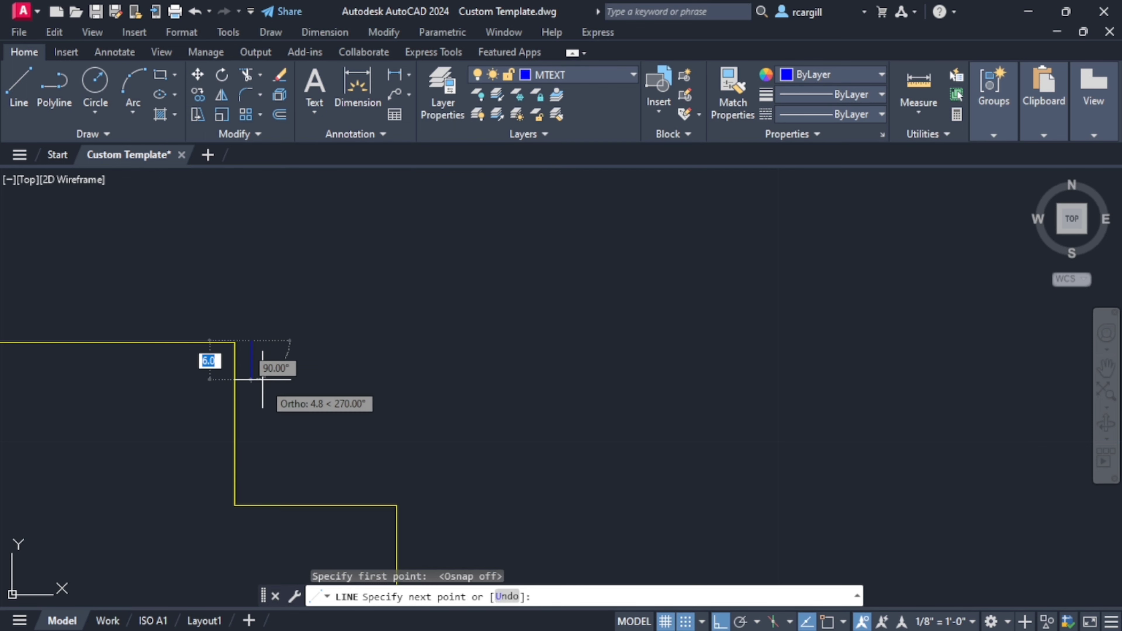
{"action": "type", "text": "22"}
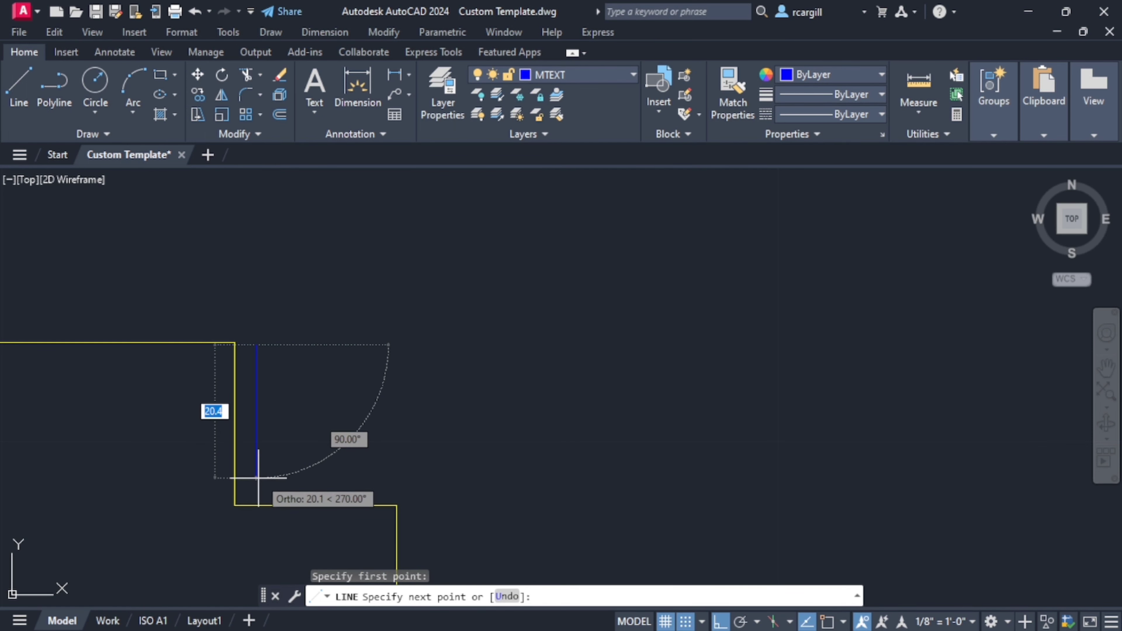
{"action": "key", "text": "Return"}
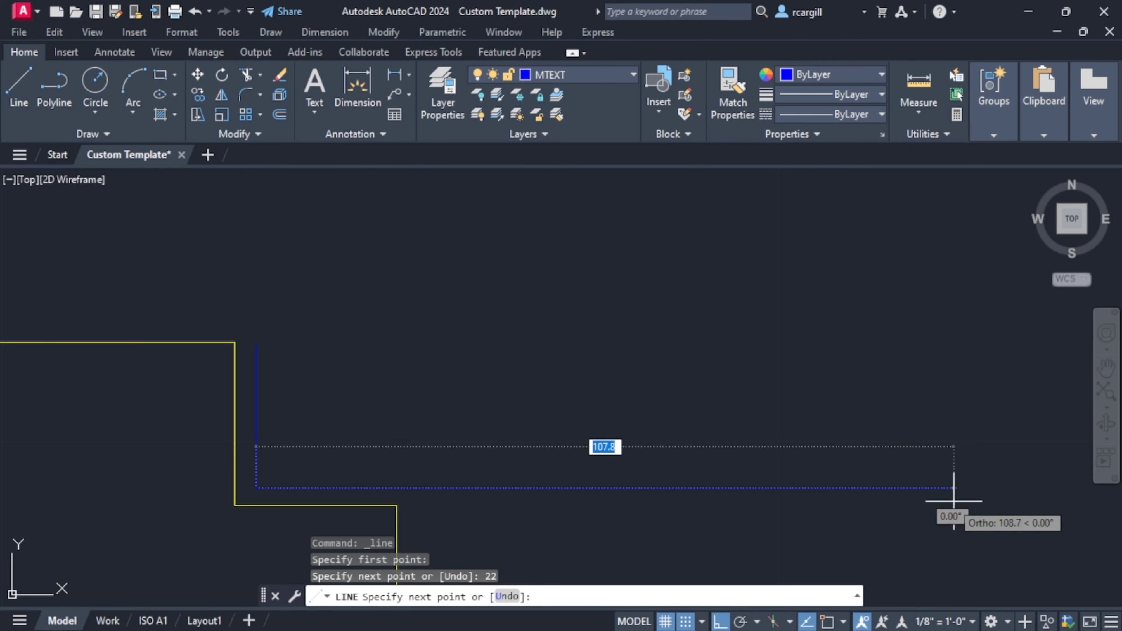
- Continue the cover outline 525 mm horizontally to the right and 22 mm straight up
{"action": "middle_click_drag", "start_coordinate": [929, 499], "coordinate": [585, 477]}
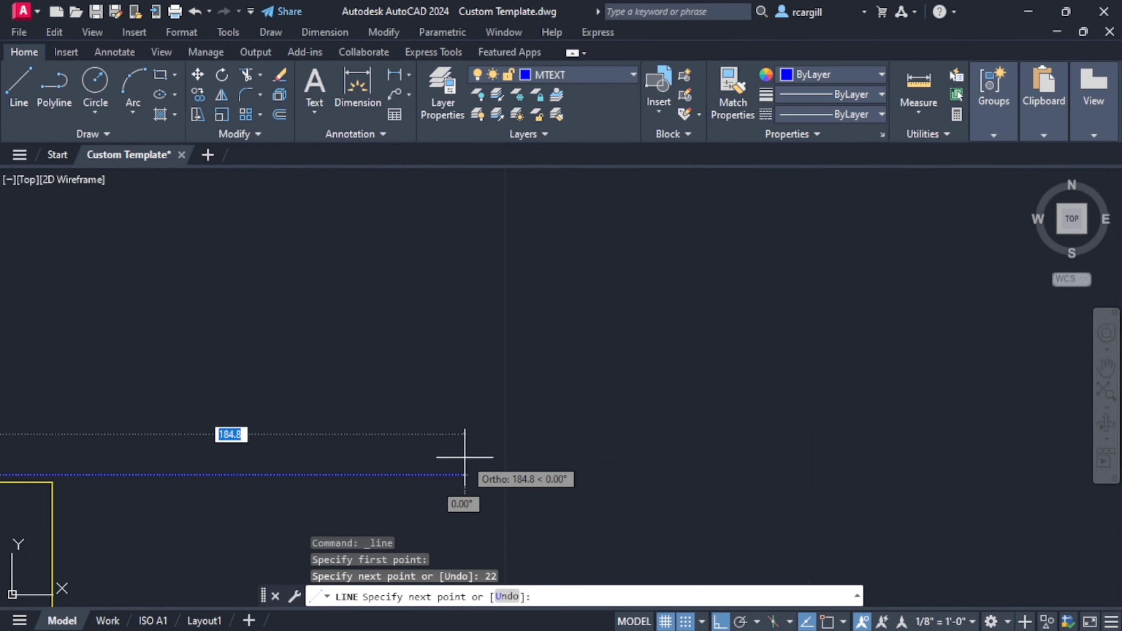
{"action": "type", "text": "525"}
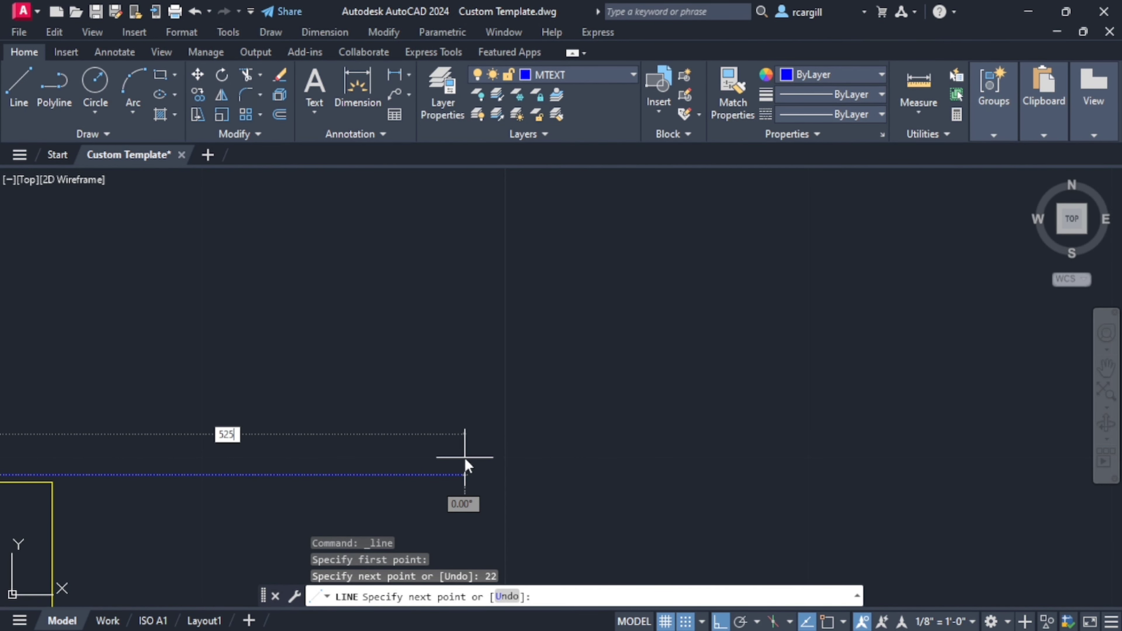
{"action": "key", "text": "Return"}
{"action": "scroll", "coordinate": [702, 461], "scroll_direction": "down", "scroll_amount": 12}
{"action": "middle_click_drag", "start_coordinate": [692, 490], "coordinate": [570, 486]}
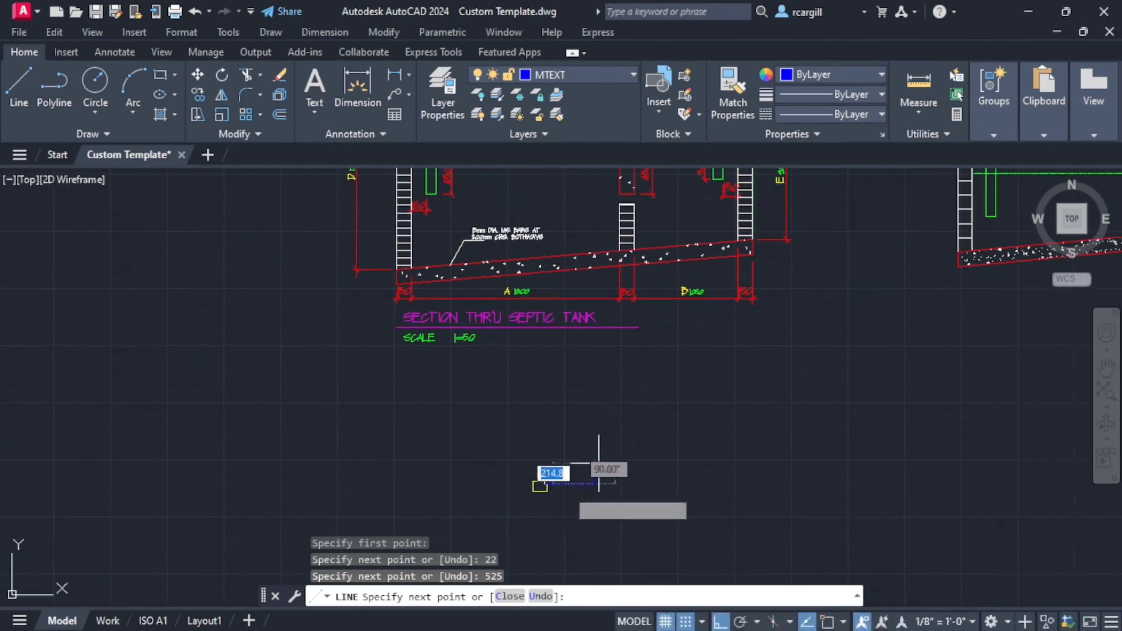
{"action": "scroll", "coordinate": [629, 447], "scroll_direction": "up", "scroll_amount": 5}
{"action": "middle_click_drag", "start_coordinate": [611, 431], "coordinate": [672, 291]}
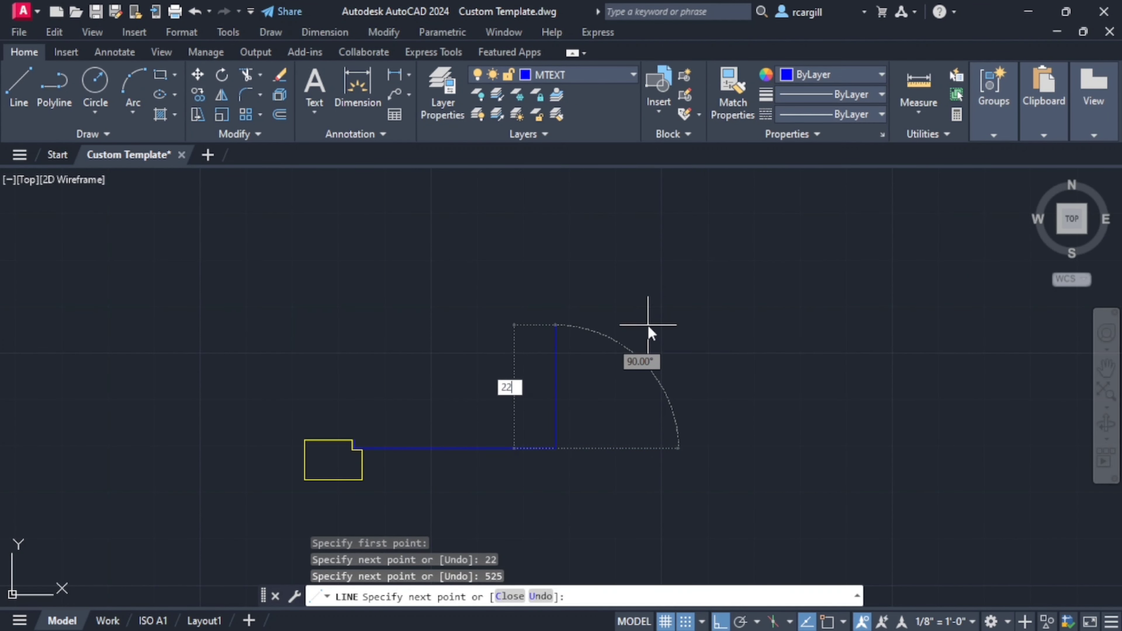
{"action": "type", "text": "22"}
{"action": "key", "text": "Return"}
- Turn object snap back on, close the cover outline at its starting point and end the line
{"action": "scroll", "coordinate": [369, 446], "scroll_direction": "up", "scroll_amount": 6}
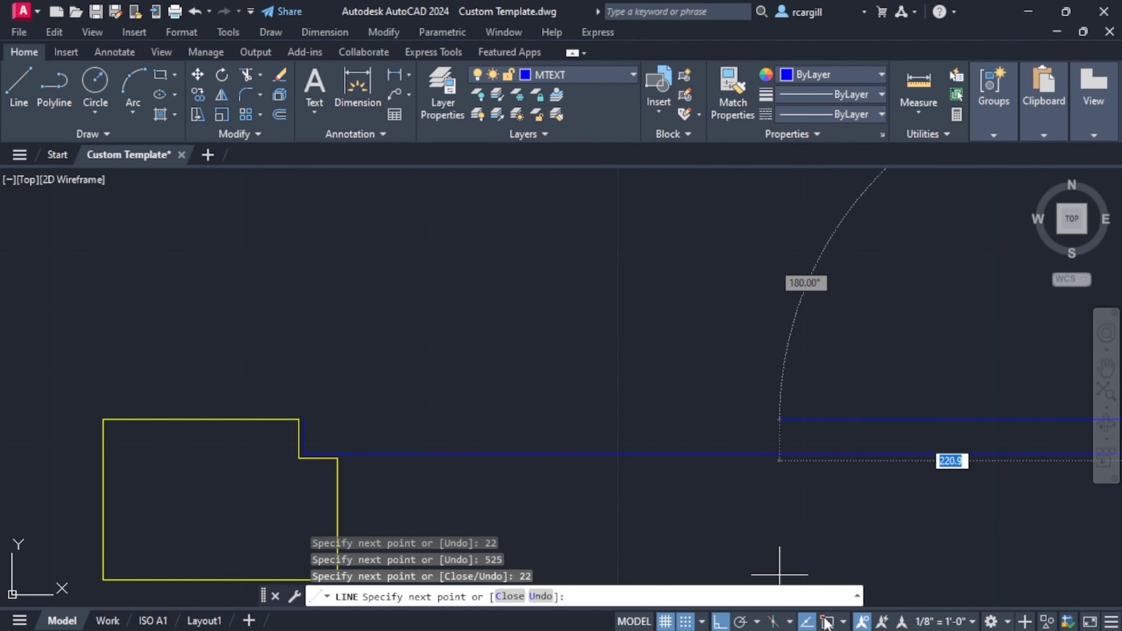
{"action": "left_click", "coordinate": [304, 419]}
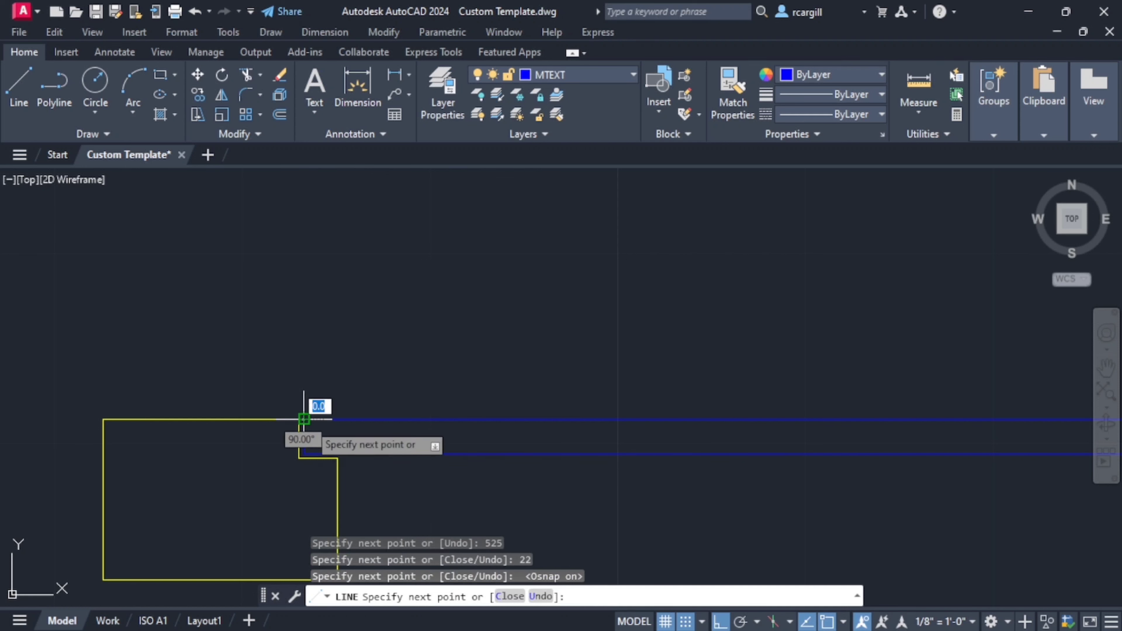
{"action": "key", "text": "Escape"}
- Offset the top line of the cover outline 7 mm downward
{"action": "scroll", "coordinate": [438, 427], "scroll_direction": "down", "scroll_amount": 6}
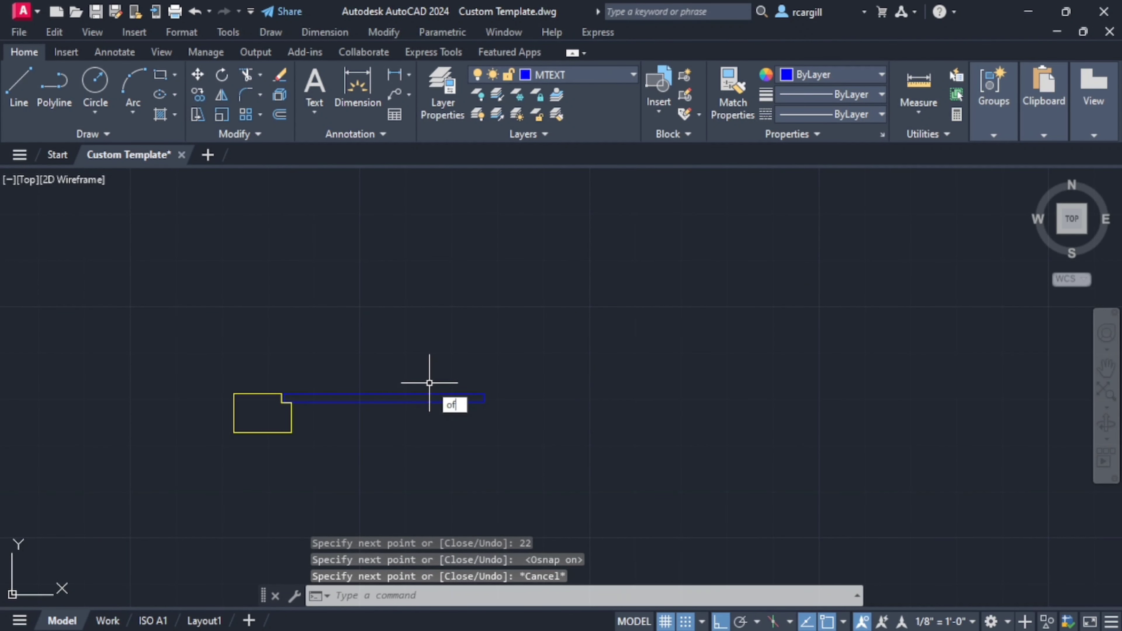
{"action": "key", "text": "Return"}
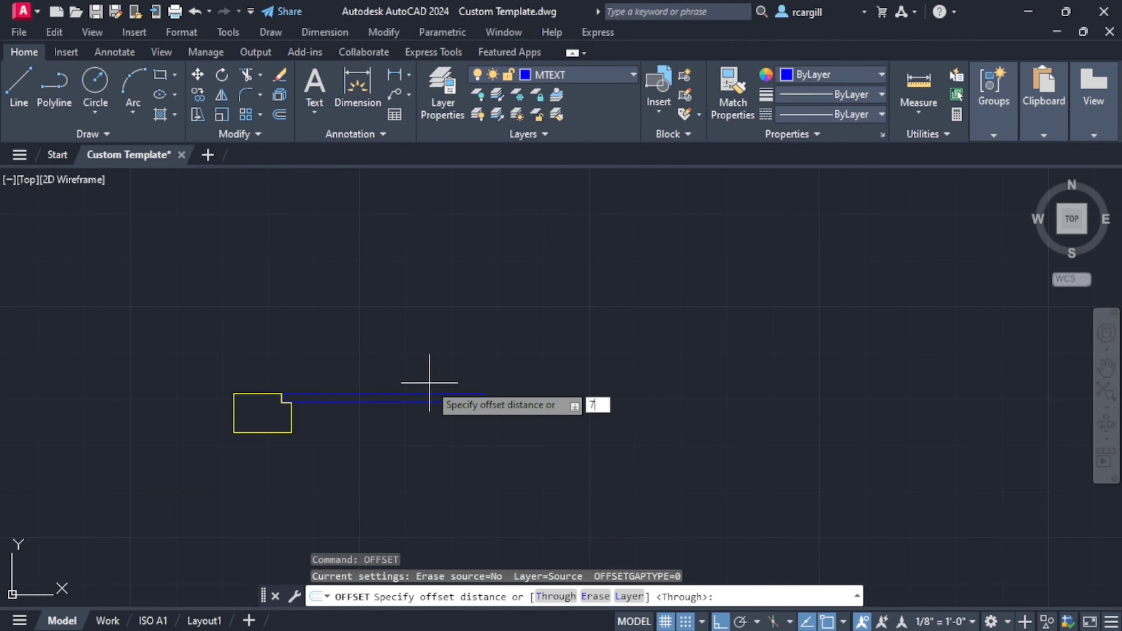
{"action": "key", "text": "Return"}
{"action": "scroll", "coordinate": [423, 418], "scroll_direction": "up", "scroll_amount": 5}
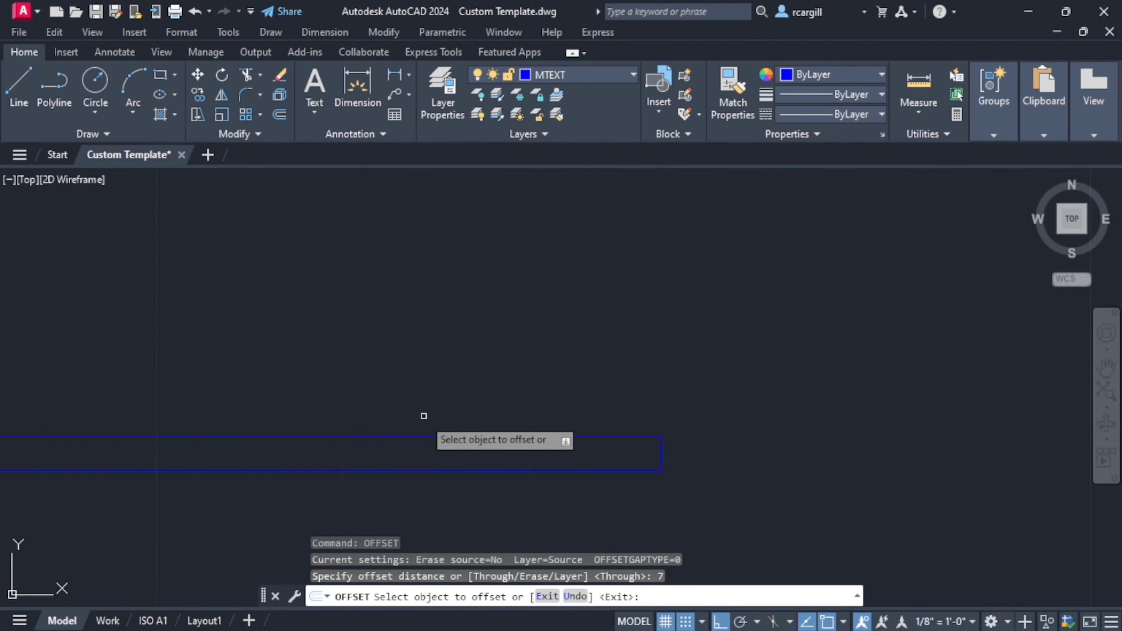
{"action": "left_click", "coordinate": [418, 437]}
{"action": "left_click", "coordinate": [416, 463]}
{"action": "scroll", "coordinate": [567, 389], "scroll_direction": "down", "scroll_amount": 5}
{"action": "key", "text": "Escape"}
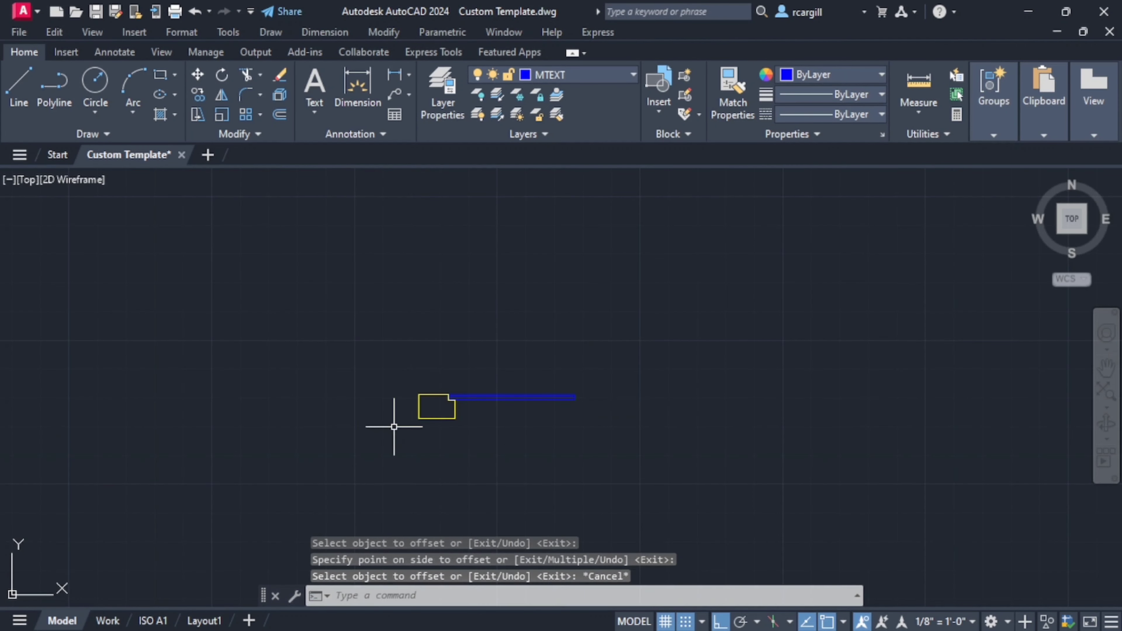
- Offset the short left edge of the cover outline 7 mm inward to the right
{"action": "scroll", "coordinate": [397, 418], "scroll_direction": "up", "scroll_amount": 6}
{"action": "scroll", "coordinate": [672, 369], "scroll_direction": "up", "scroll_amount": 2}
{"action": "middle_click_drag", "start_coordinate": [669, 365], "coordinate": [421, 359]}
{"action": "scroll", "coordinate": [366, 305], "scroll_direction": "up", "scroll_amount": 4}
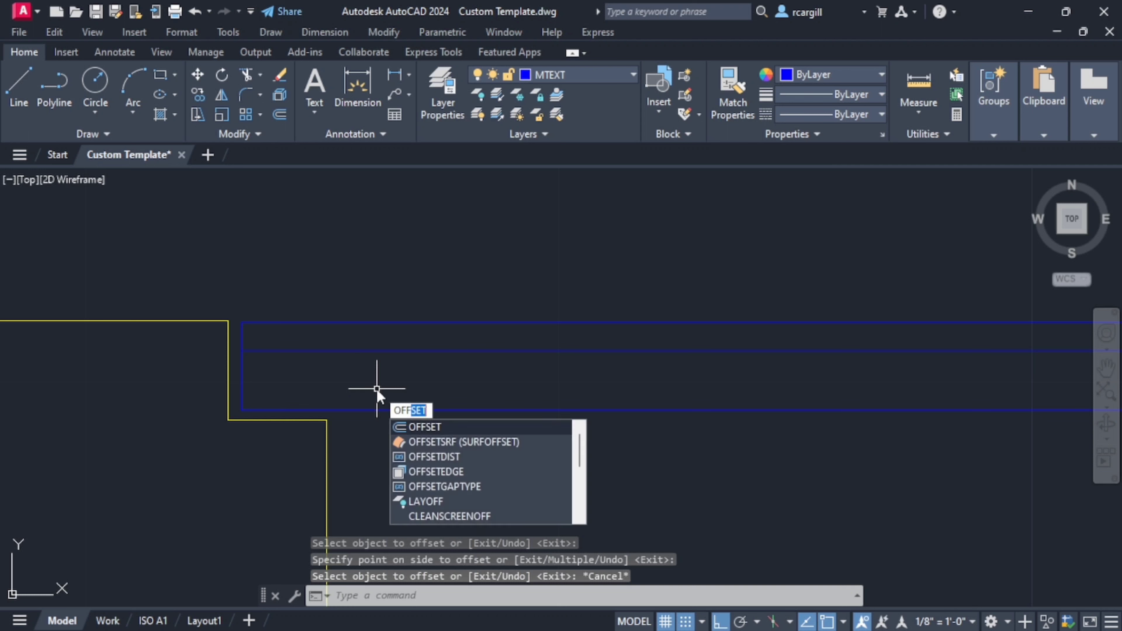
{"action": "key", "text": "Return"}
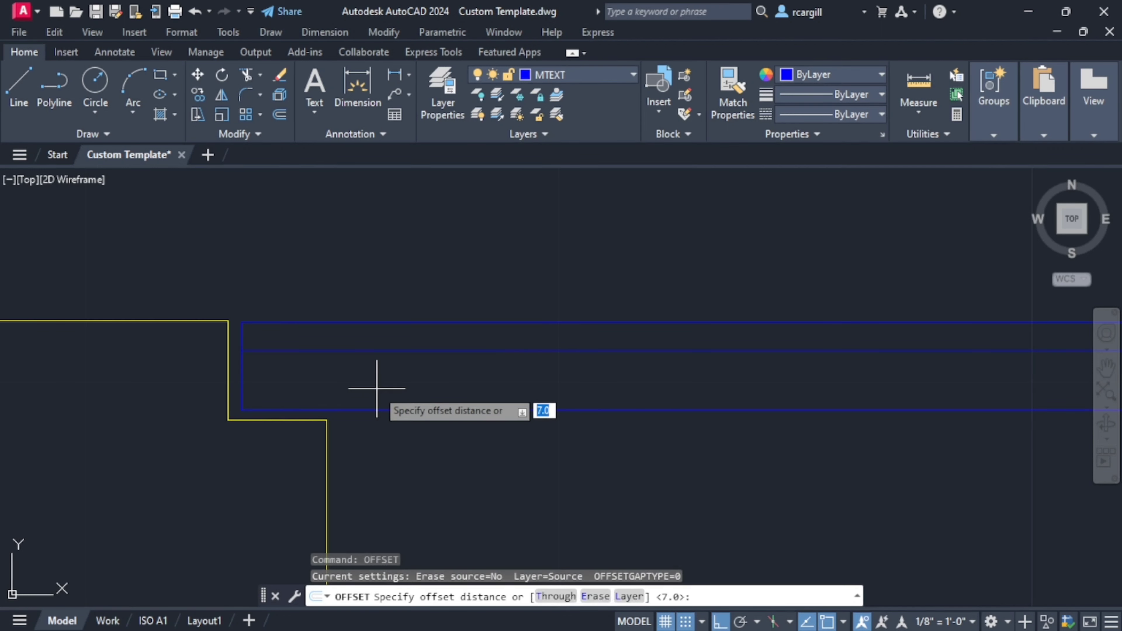
{"action": "type", "text": "7"}
{"action": "key", "text": "Return"}
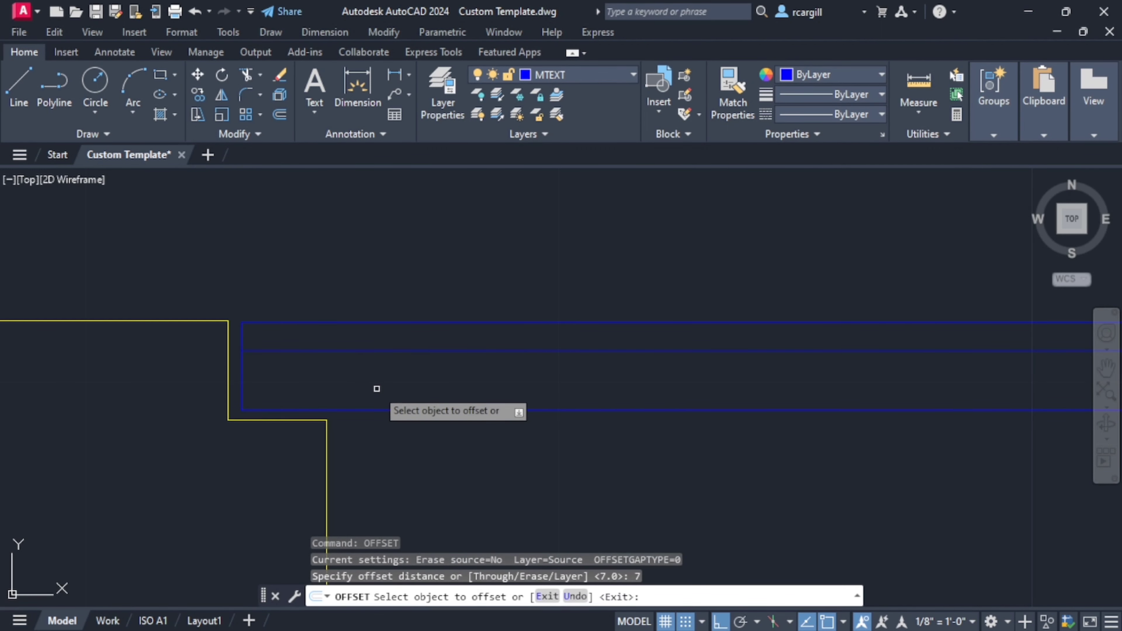
{"action": "left_click", "coordinate": [243, 370]}
{"action": "left_click", "coordinate": [341, 383]}
{"action": "key", "text": "Escape"}
{"action": "key", "text": "Escape"}
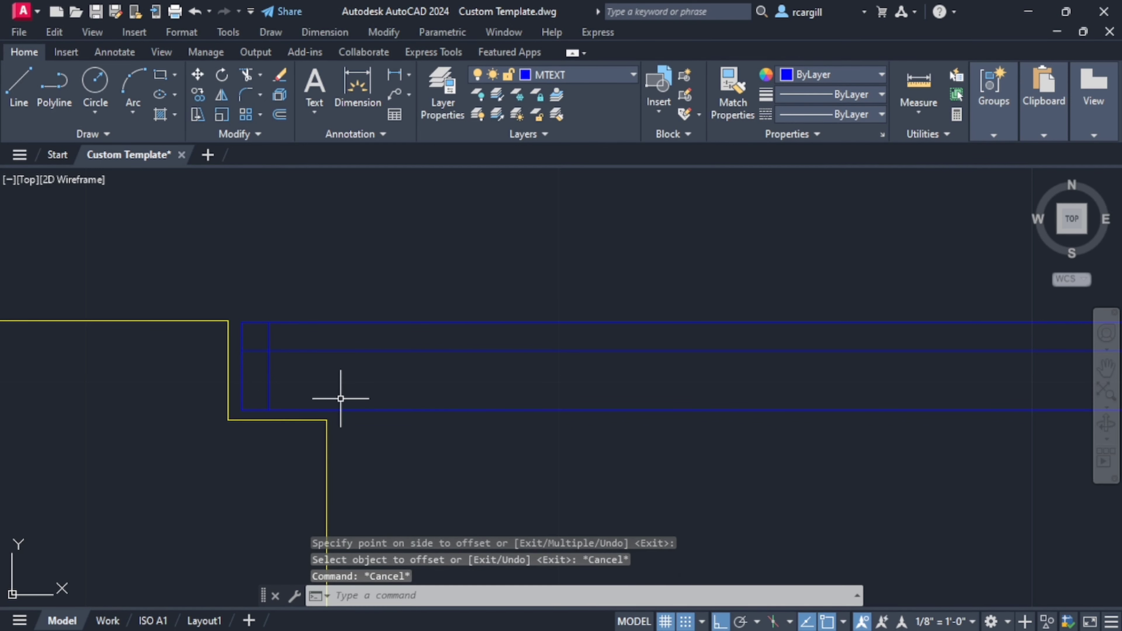
- Trim the two offset line ends that extend past their intersection at the cover's upper-left corner
{"action": "type", "text": "tr"}
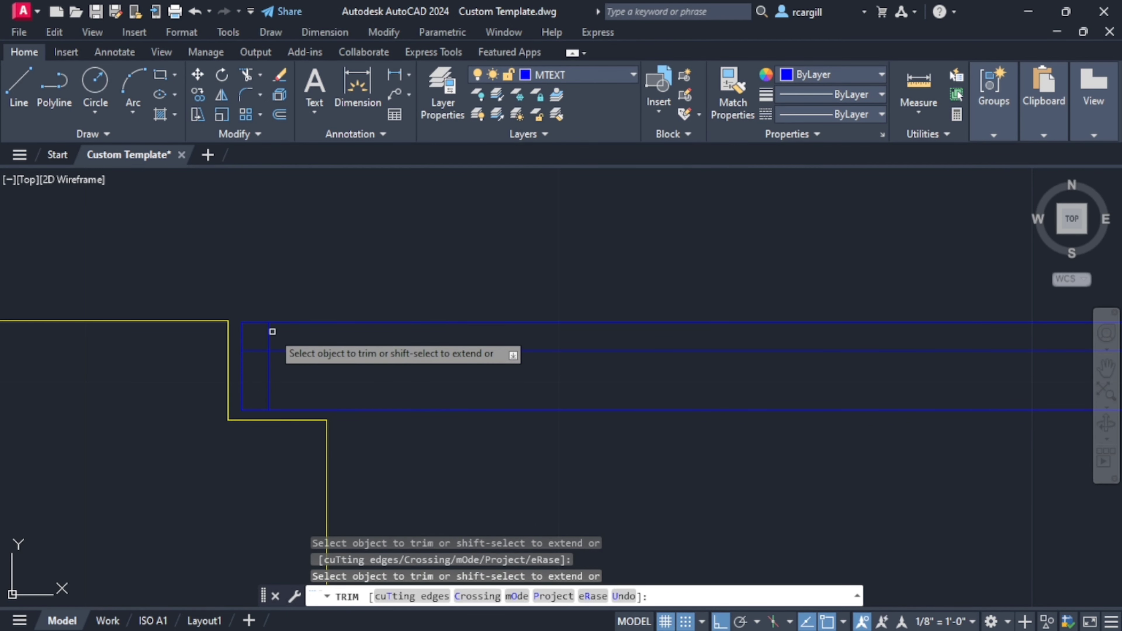
{"action": "left_click", "coordinate": [270, 334]}
{"action": "left_click", "coordinate": [262, 349]}
{"action": "scroll", "coordinate": [373, 349], "scroll_direction": "down", "scroll_amount": 8}
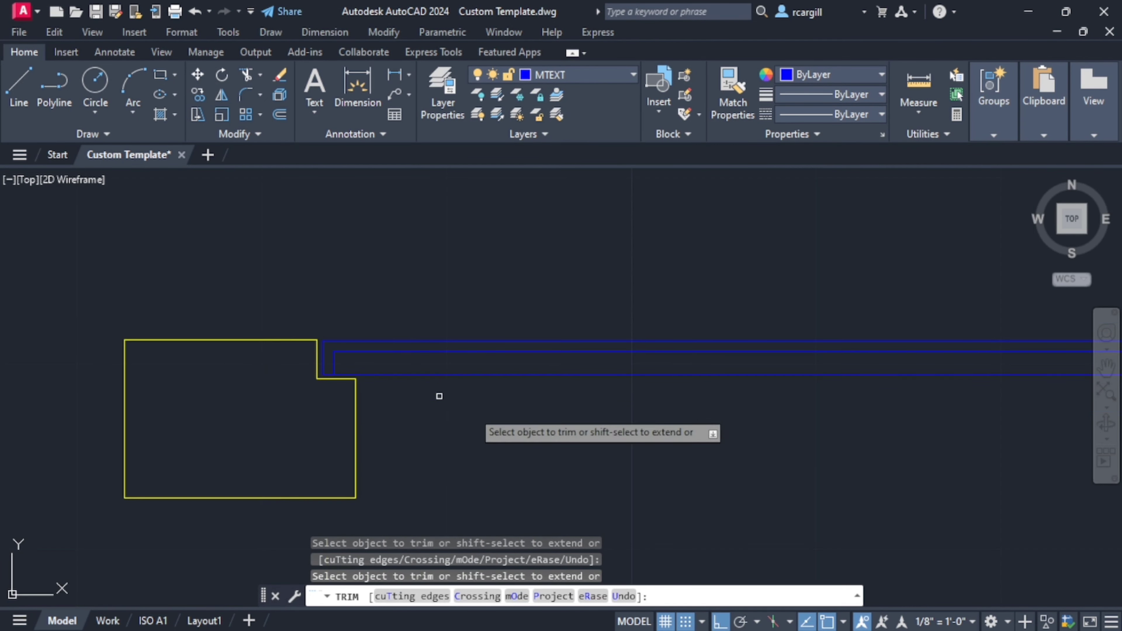
{"action": "mouse_move", "coordinate": [777, 407]}
{"action": "middle_mouse_down"}
{"action": "mouse_move", "coordinate": [212, 389]}
{"action": "mouse_move", "coordinate": [502, 361]}
{"action": "middle_mouse_up"}
{"action": "key", "text": "Escape"}
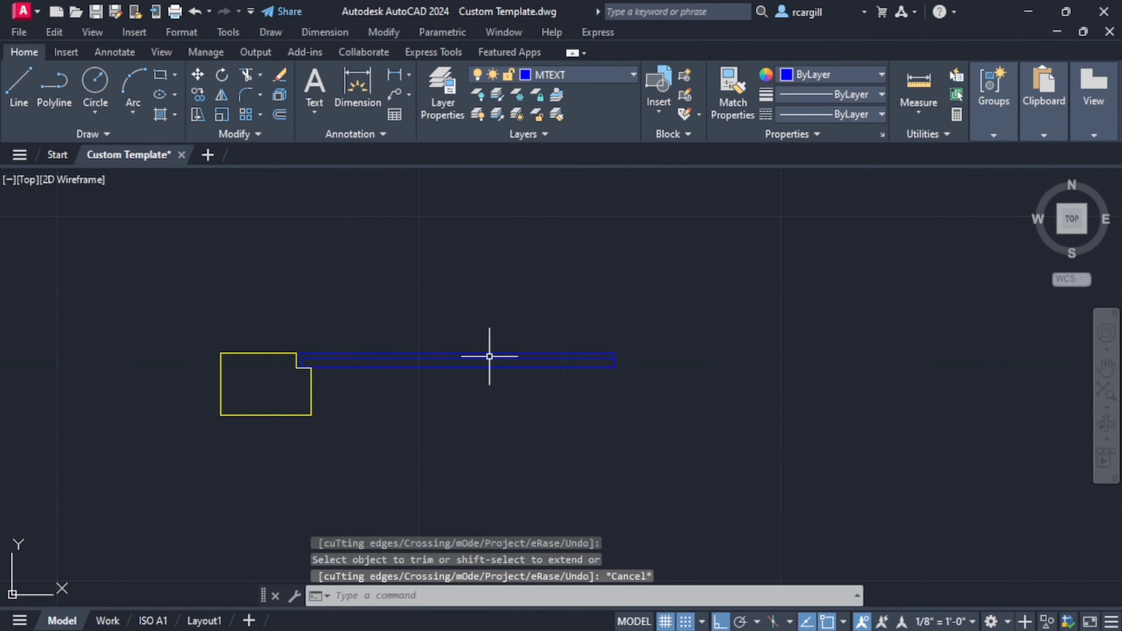
- Examine the manhole walls and the frame and cover in the dimensioned septic tank section
{"action": "scroll", "coordinate": [643, 341], "scroll_direction": "down", "scroll_amount": 7}
{"action": "mouse_move", "coordinate": [643, 341]}
{"action": "middle_mouse_down"}
{"action": "mouse_move", "coordinate": [506, 255]}
{"action": "mouse_move", "coordinate": [525, 348]}
{"action": "mouse_move", "coordinate": [452, 292]}
{"action": "middle_mouse_up"}
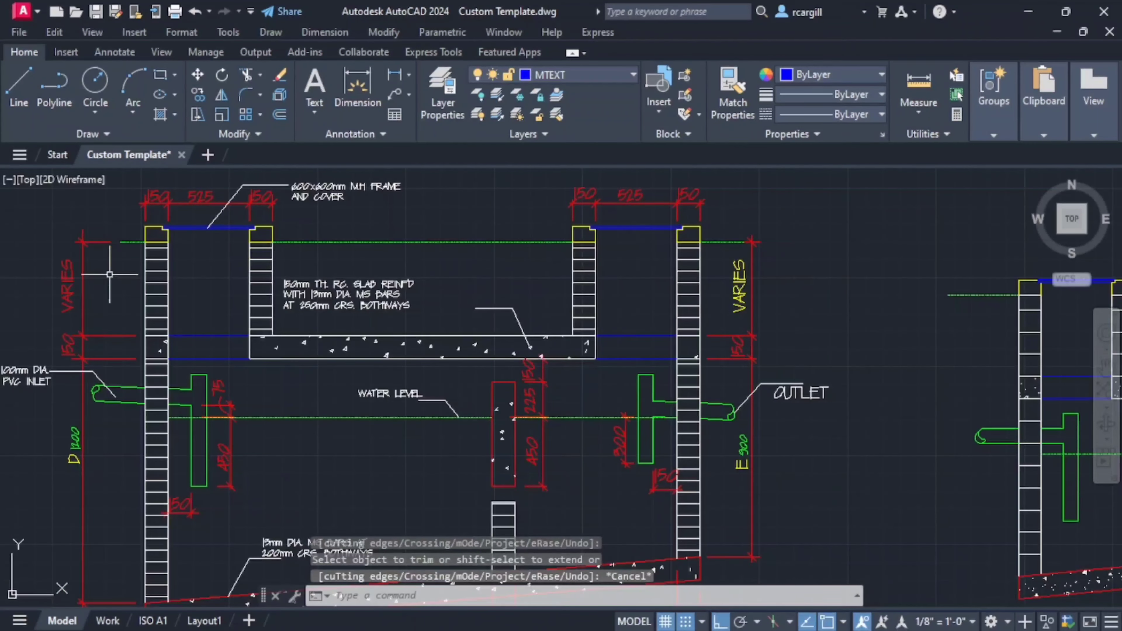
{"action": "scroll", "coordinate": [250, 239], "scroll_direction": "up", "scroll_amount": 3}
{"action": "scroll", "coordinate": [368, 381], "scroll_direction": "down", "scroll_amount": 8}
{"action": "mouse_move", "coordinate": [368, 381]}
{"action": "middle_mouse_down"}
{"action": "mouse_move", "coordinate": [419, 306]}
{"action": "mouse_move", "coordinate": [417, 281]}
{"action": "middle_mouse_up"}
{"action": "scroll", "coordinate": [407, 344], "scroll_direction": "down", "scroll_amount": 7}
{"action": "middle_click_drag", "start_coordinate": [405, 445], "coordinate": [470, 241]}
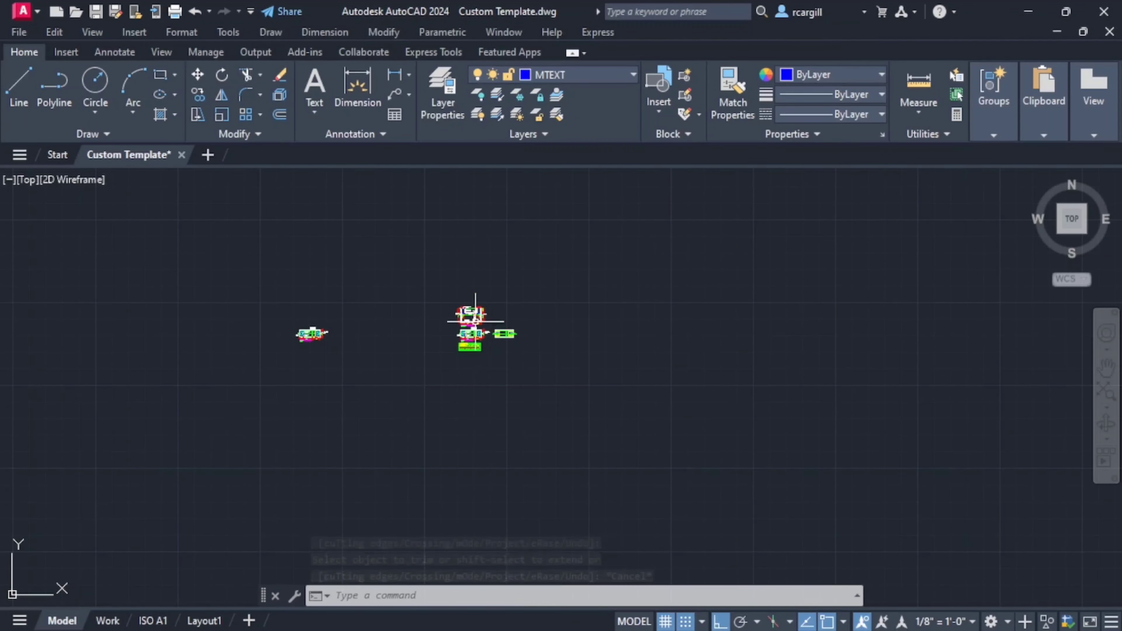
{"action": "scroll", "coordinate": [475, 322], "scroll_direction": "up", "scroll_amount": 6}
{"action": "scroll", "coordinate": [331, 366], "scroll_direction": "down", "scroll_amount": 2}
{"action": "middle_click_drag", "start_coordinate": [349, 359], "coordinate": [375, 496]}
{"action": "middle_click_drag", "start_coordinate": [455, 177], "coordinate": [456, 296]}
{"action": "middle_click_drag", "start_coordinate": [442, 195], "coordinate": [419, 442]}
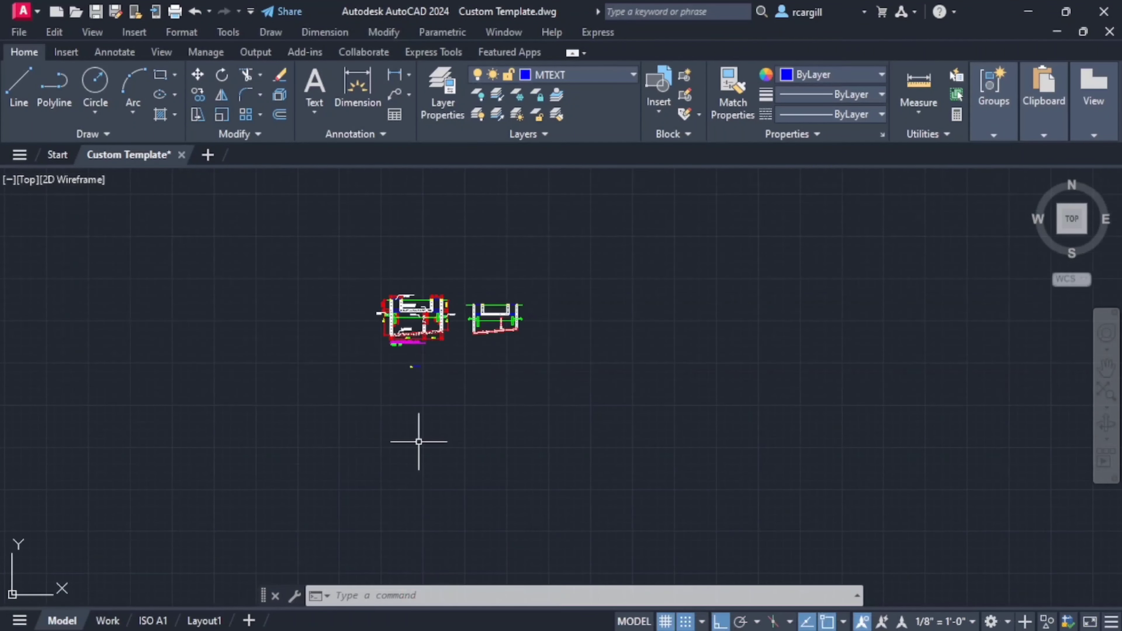
{"action": "scroll", "coordinate": [435, 349], "scroll_direction": "up", "scroll_amount": 10}
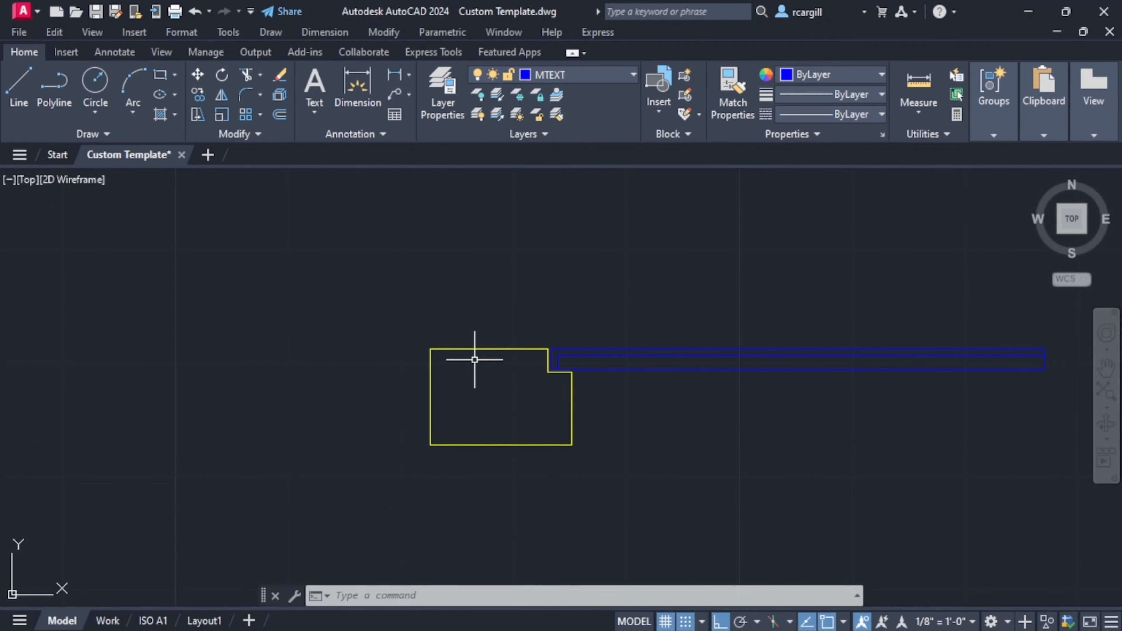
- Mirror the yellow wall-top profile about the vertical line through the cover's midpoint, keeping the source objects
{"action": "left_click", "coordinate": [460, 349]}
{"action": "left_click", "coordinate": [396, 409]}
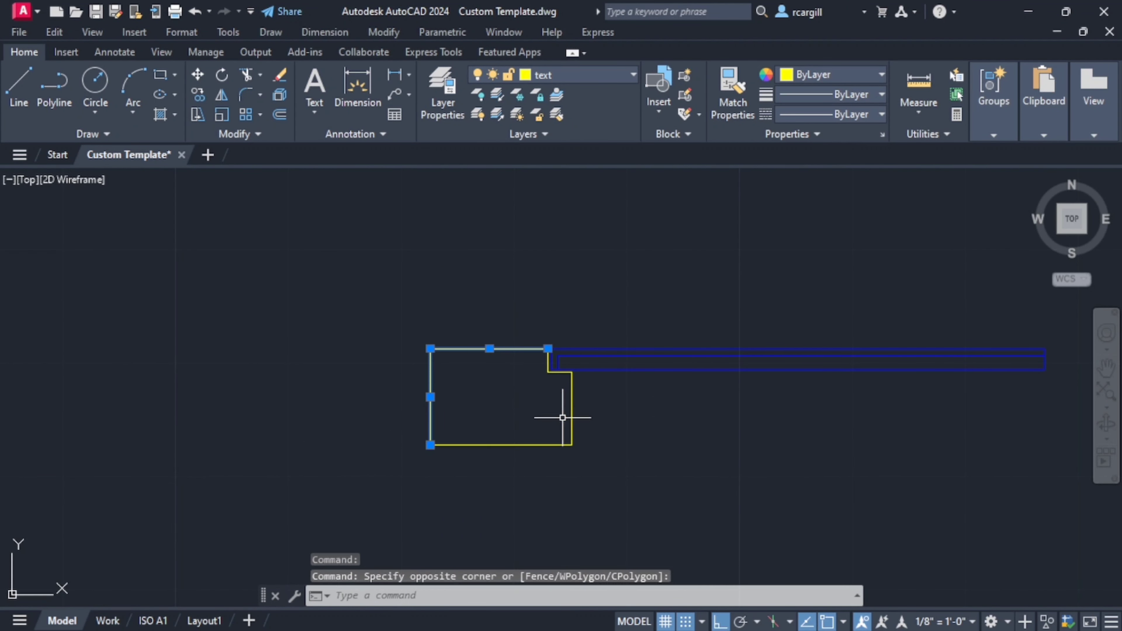
{"action": "mouse_move", "coordinate": [562, 418]}
{"action": "left_mouse_down"}
{"action": "mouse_move", "coordinate": [482, 442]}
{"action": "mouse_move", "coordinate": [496, 458]}
{"action": "left_mouse_up"}
{"action": "scroll", "coordinate": [526, 386], "scroll_direction": "up", "scroll_amount": 5}
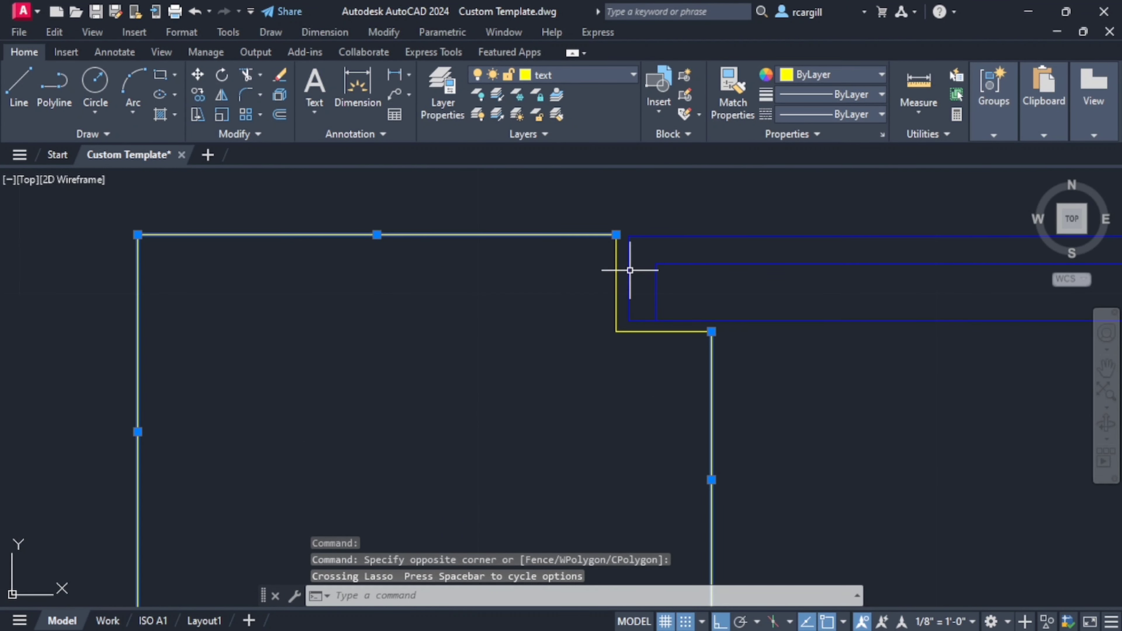
{"action": "left_click_drag", "start_coordinate": [630, 270], "coordinate": [614, 268]}
{"action": "left_click", "coordinate": [658, 331]}
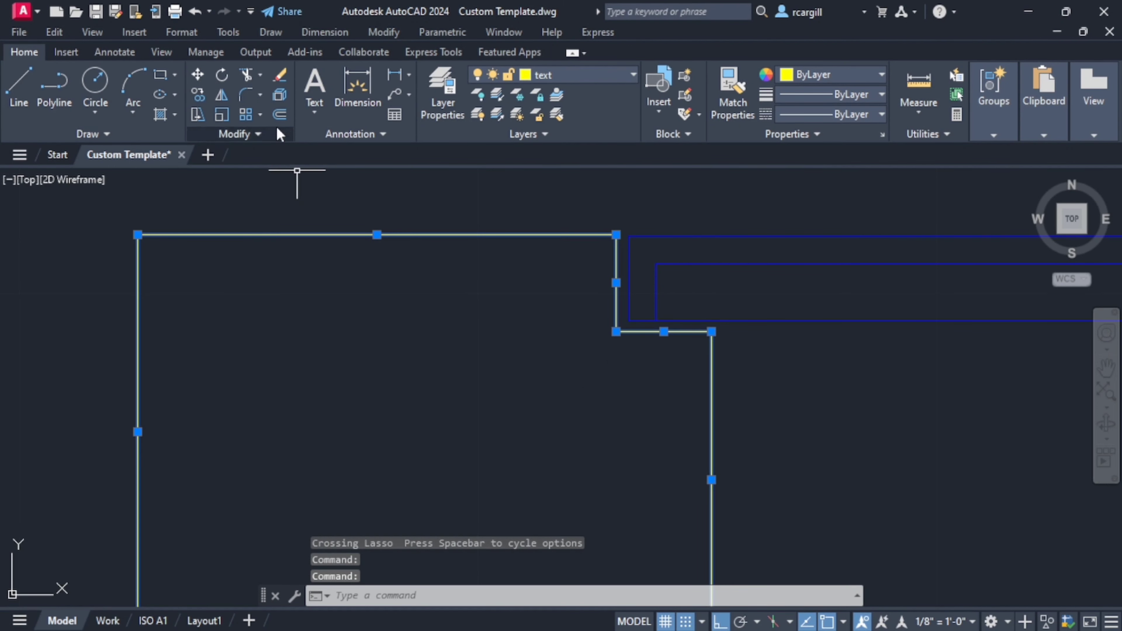
{"action": "left_click", "coordinate": [219, 101]}
{"action": "scroll", "coordinate": [358, 321], "scroll_direction": "down", "scroll_amount": 5}
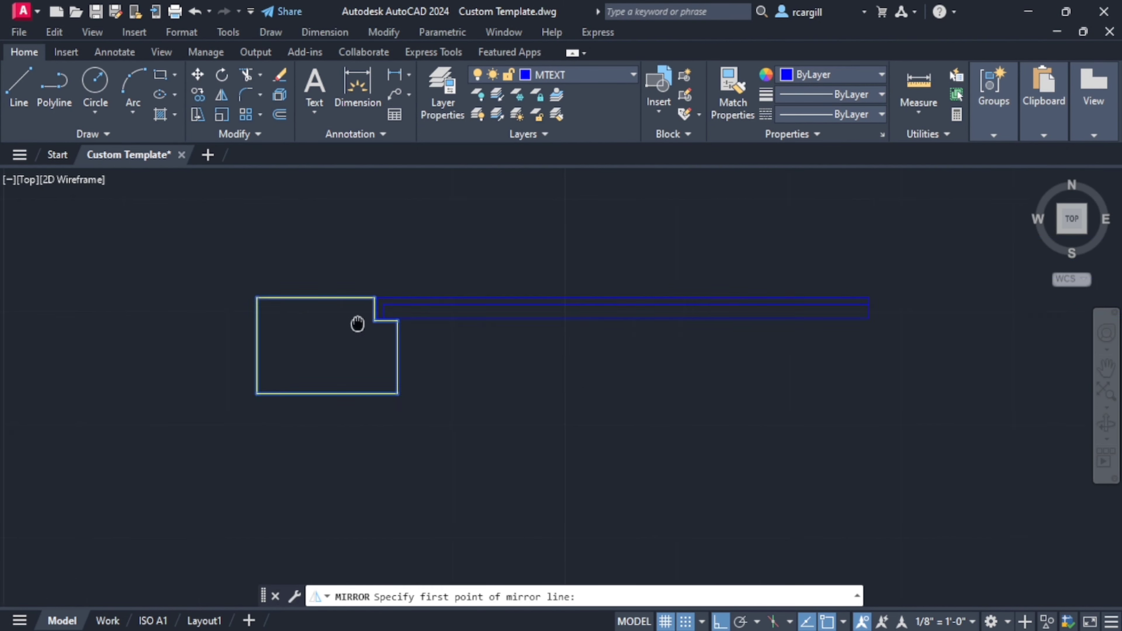
{"action": "middle_click_drag", "start_coordinate": [564, 309], "coordinate": [421, 301]}
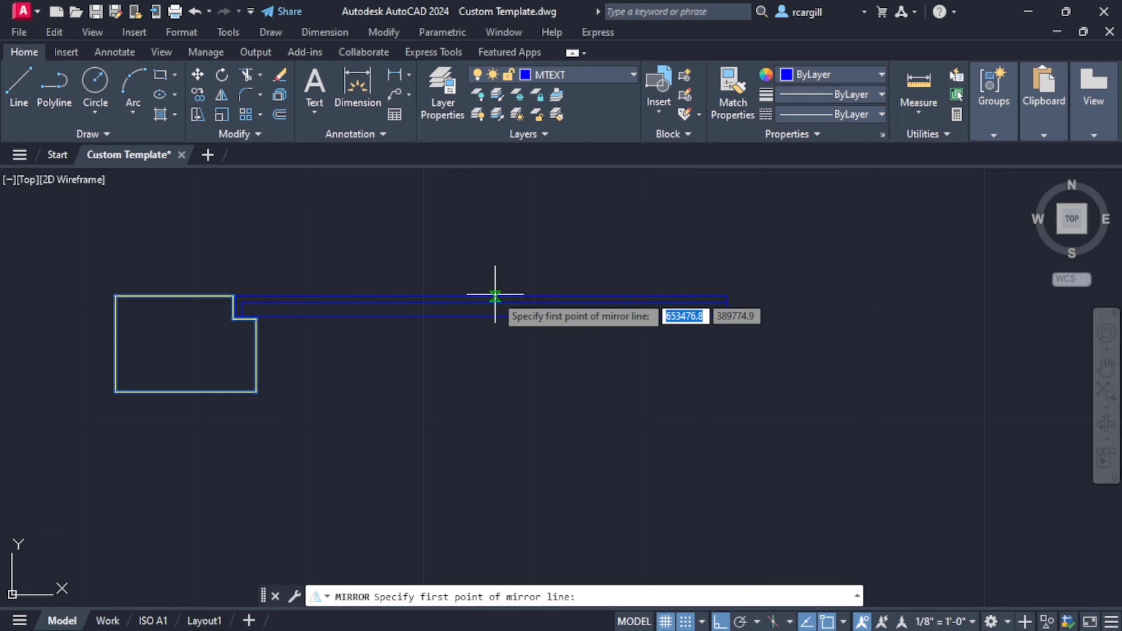
{"action": "left_click", "coordinate": [481, 295]}
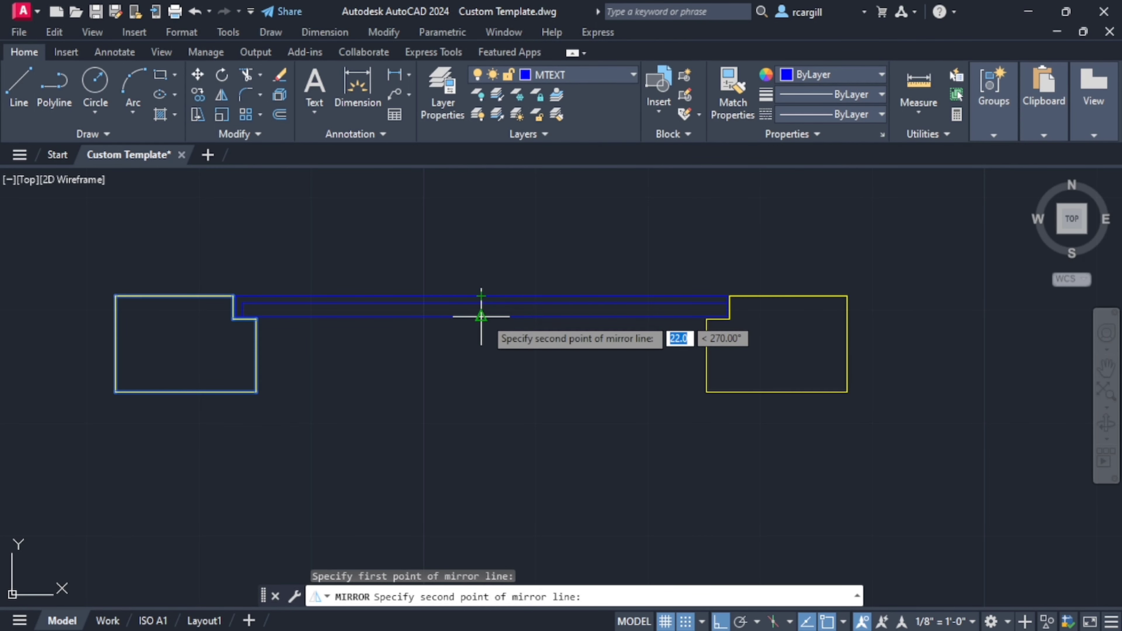
{"action": "left_click", "coordinate": [481, 316]}
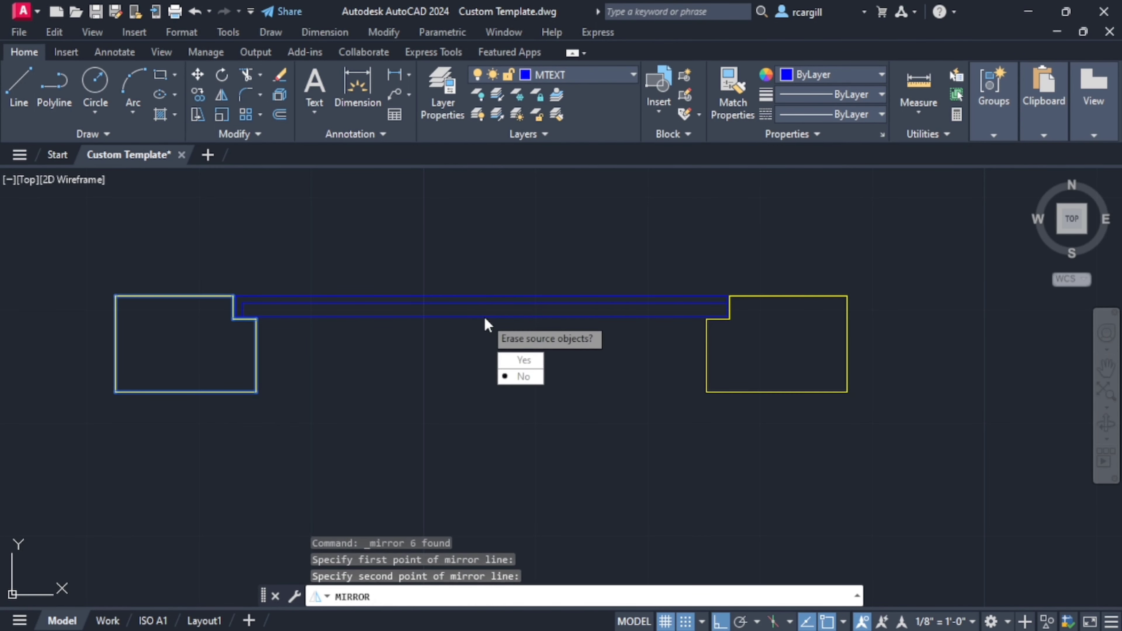
{"action": "left_click", "coordinate": [525, 376]}
- Examine the manhole wall heights and slab thickness in the dimensioned septic tank section
{"action": "scroll", "coordinate": [546, 381], "scroll_direction": "down", "scroll_amount": 8}
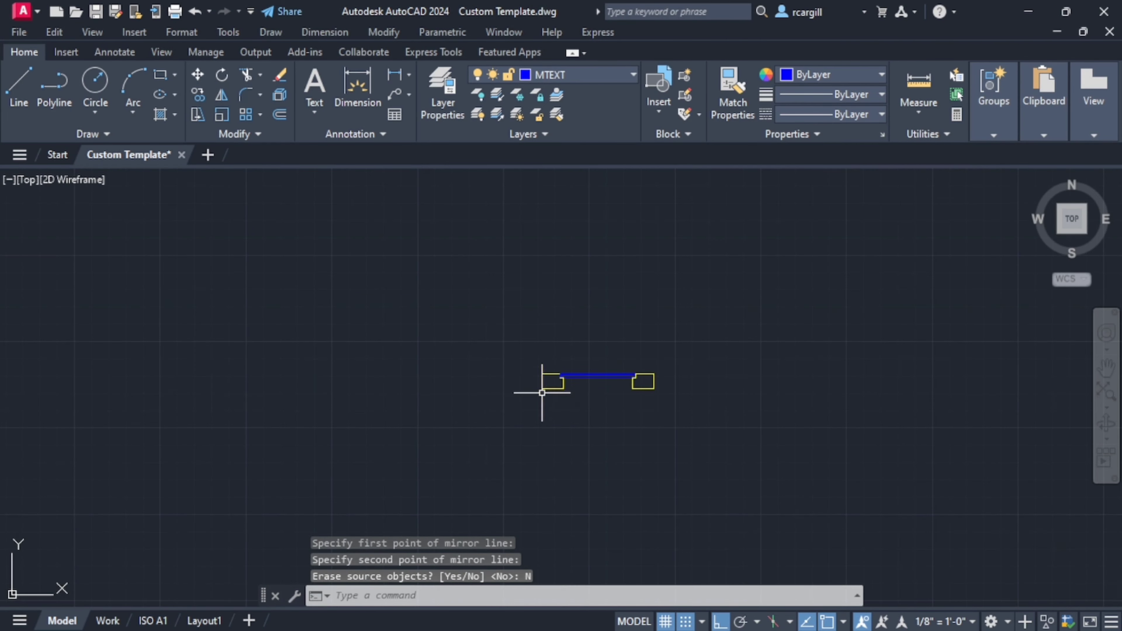
{"action": "middle_click_drag", "start_coordinate": [546, 381], "coordinate": [466, 269]}
{"action": "scroll", "coordinate": [483, 398], "scroll_direction": "down", "scroll_amount": 2}
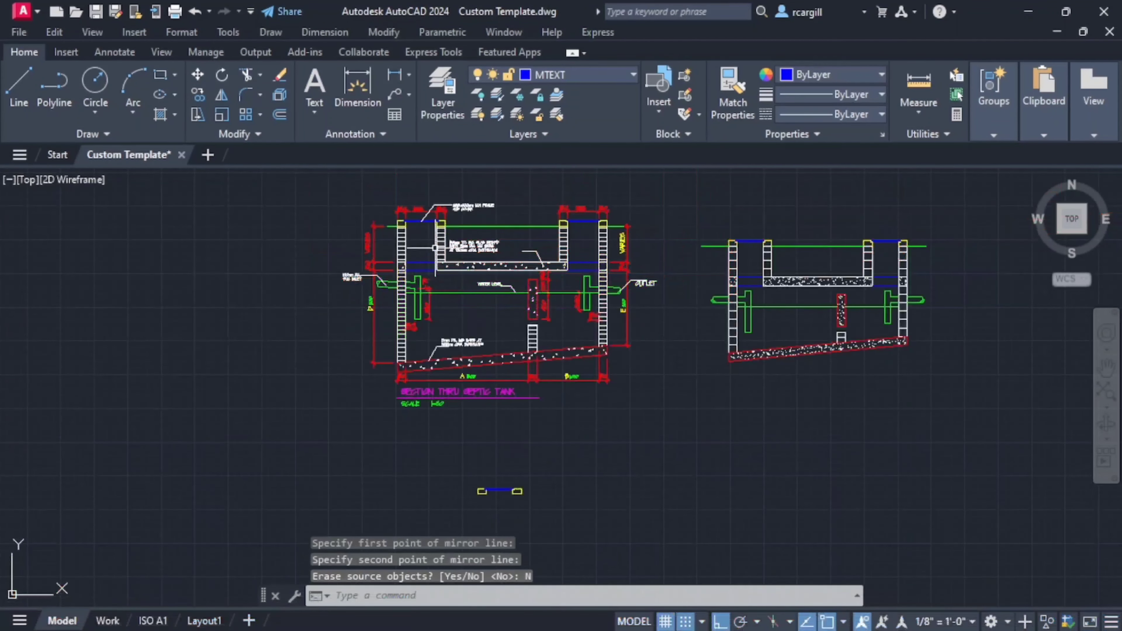
{"action": "scroll", "coordinate": [419, 238], "scroll_direction": "up", "scroll_amount": 2}
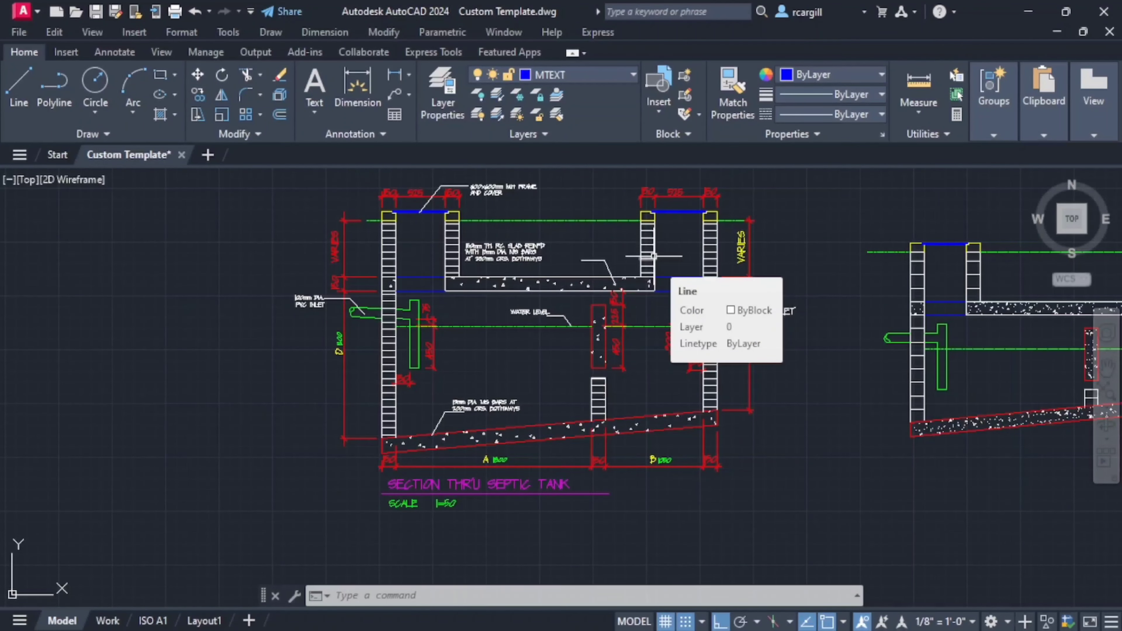
{"action": "scroll", "coordinate": [363, 252], "scroll_direction": "up", "scroll_amount": 4}
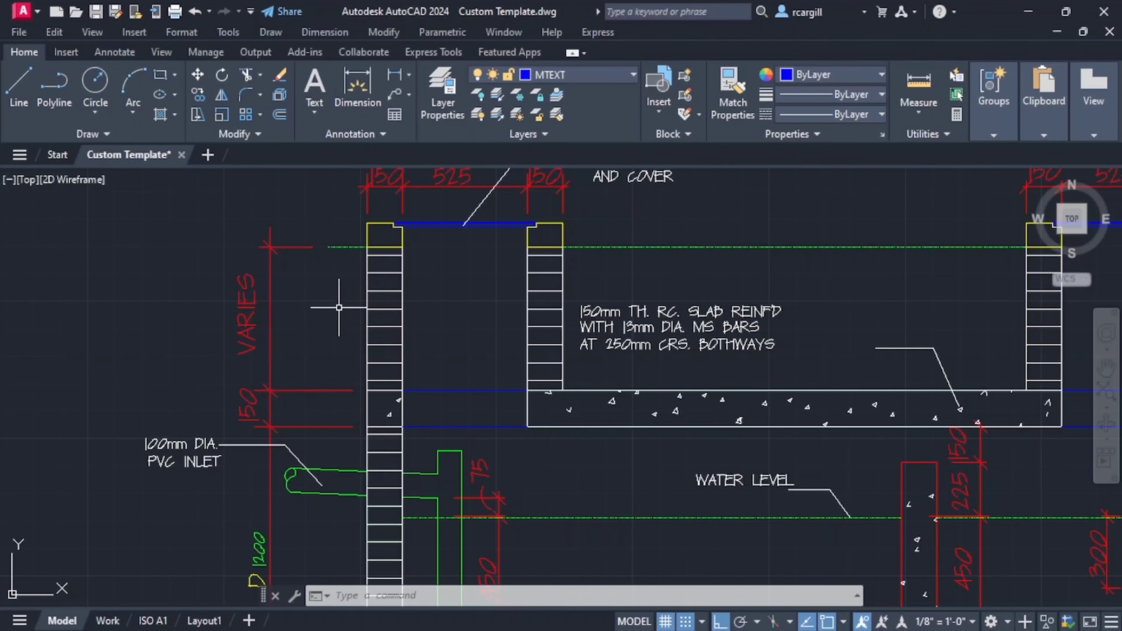
{"action": "scroll", "coordinate": [387, 316], "scroll_direction": "down", "scroll_amount": 4}
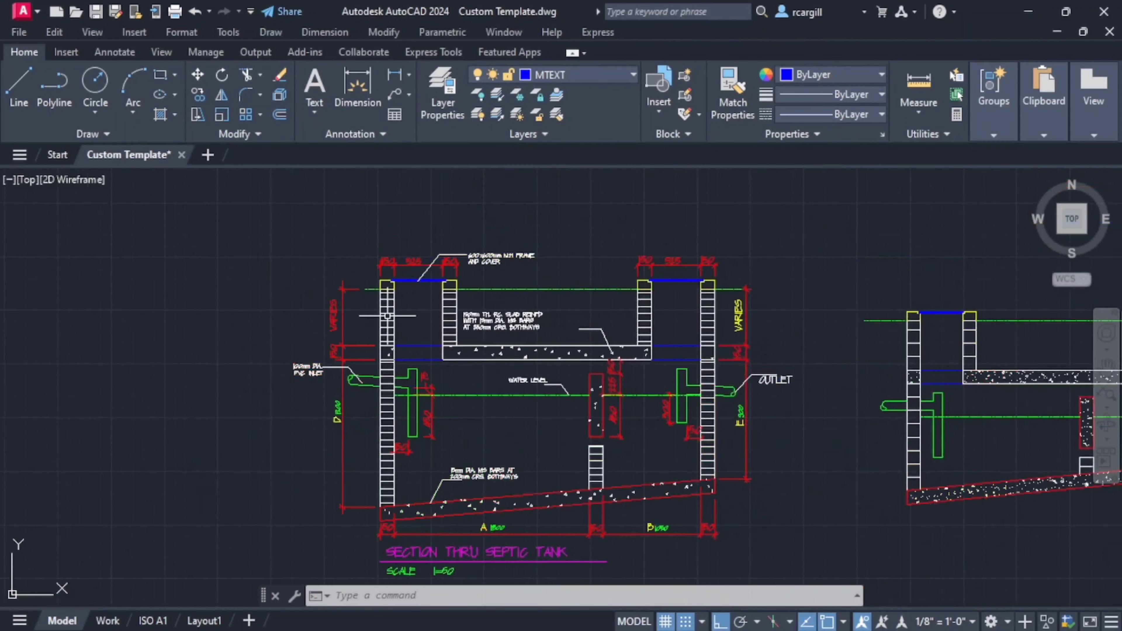
{"action": "scroll", "coordinate": [377, 426], "scroll_direction": "up", "scroll_amount": 2}
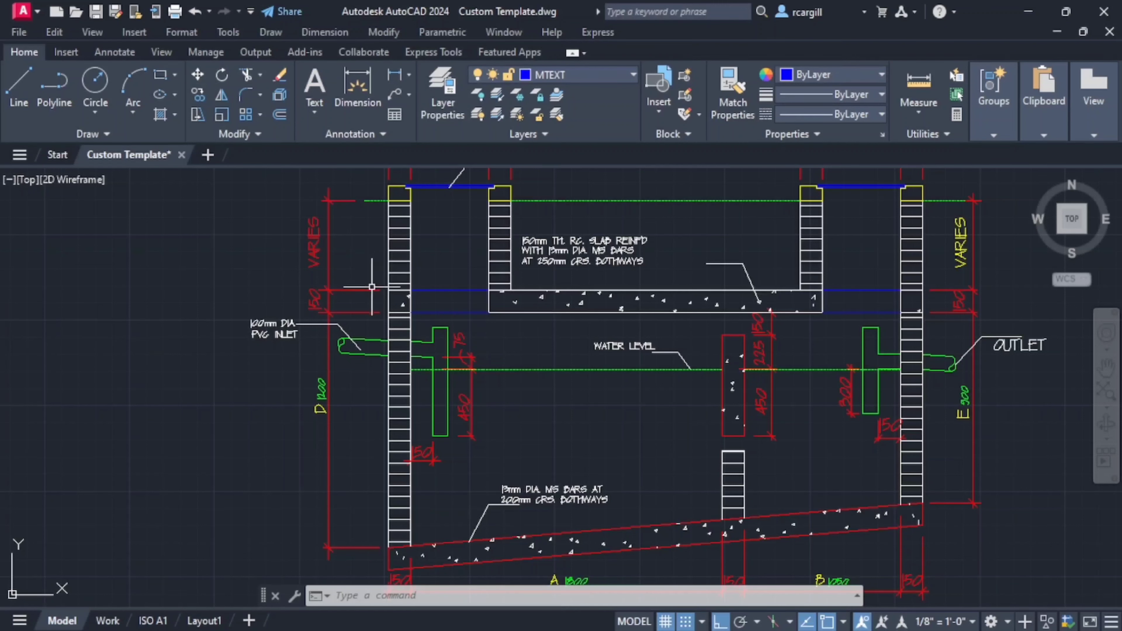
{"action": "scroll", "coordinate": [371, 312], "scroll_direction": "down", "scroll_amount": 6}
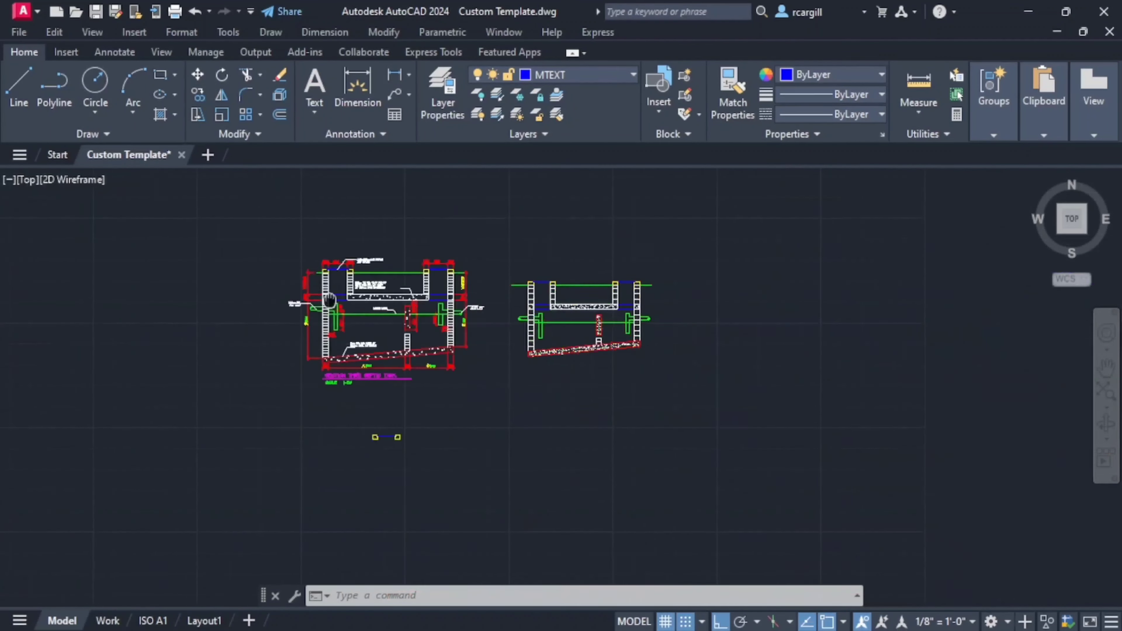
{"action": "scroll", "coordinate": [261, 279], "scroll_direction": "up", "scroll_amount": 6}
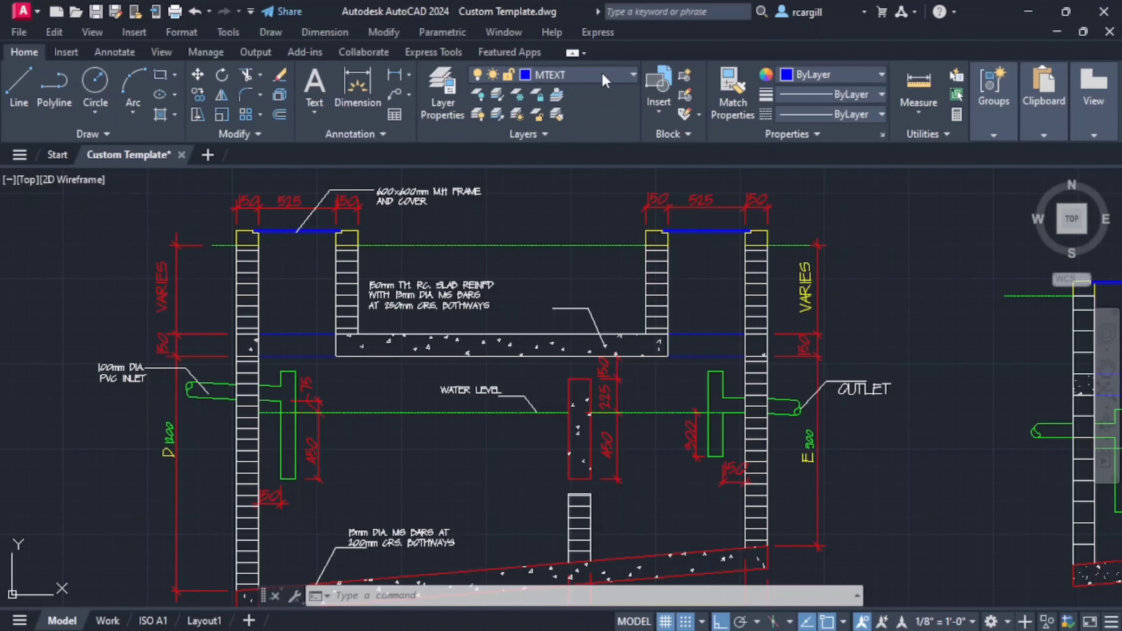
- Make layer 0 current and draw a 400 mm vertical line down from the left wall-top profile's lower-left corner
{"action": "left_click", "coordinate": [605, 81]}
{"action": "scroll", "coordinate": [566, 116], "scroll_direction": "up", "scroll_amount": 10}
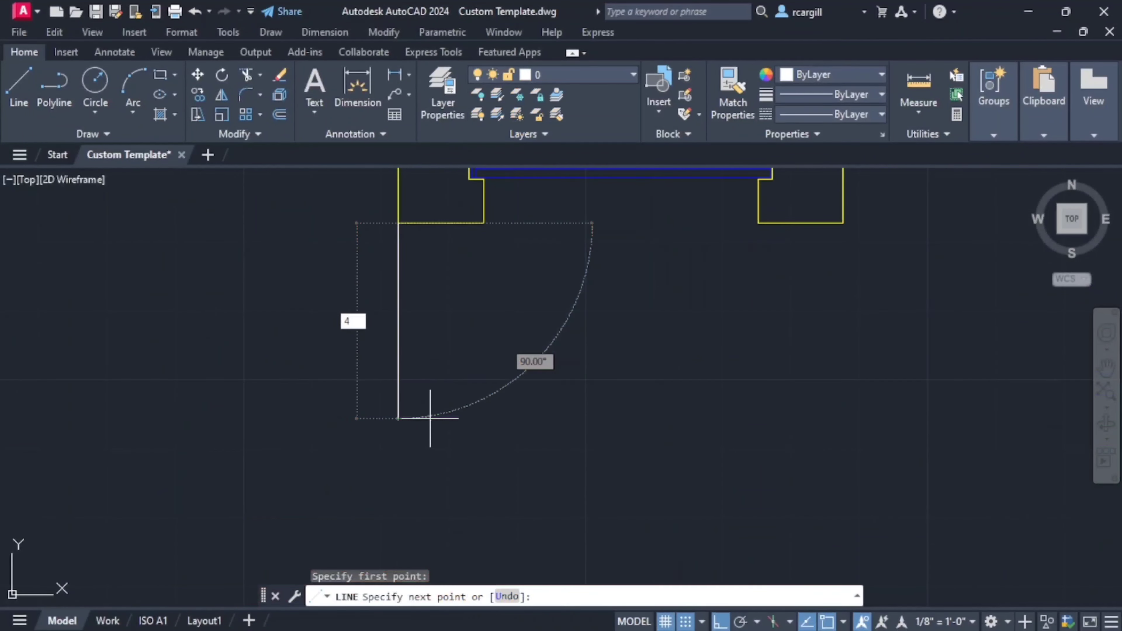
{"action": "type", "text": "00"}
{"action": "key", "text": "Return"}
{"action": "scroll", "coordinate": [430, 419], "scroll_direction": "down", "scroll_amount": 5}
{"action": "key", "text": "Escape"}
- Copy the 400 mm wall line from its upper end to the other three lower corners of the two wall-top profiles
{"action": "left_click", "coordinate": [455, 391]}
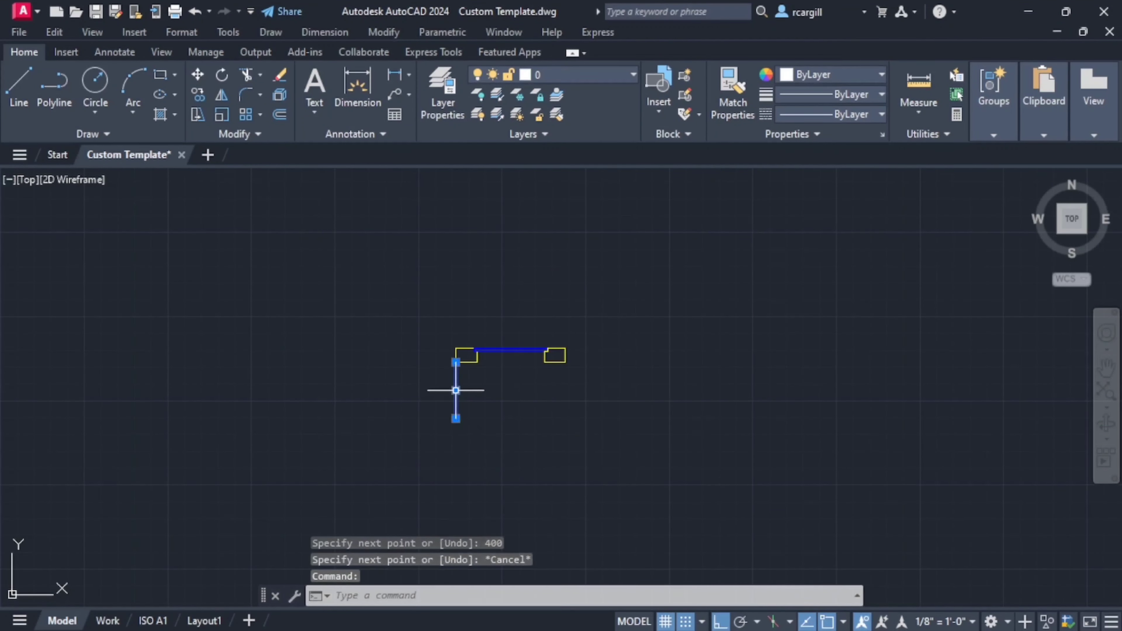
{"action": "left_click", "coordinate": [194, 98]}
{"action": "scroll", "coordinate": [431, 354], "scroll_direction": "up", "scroll_amount": 5}
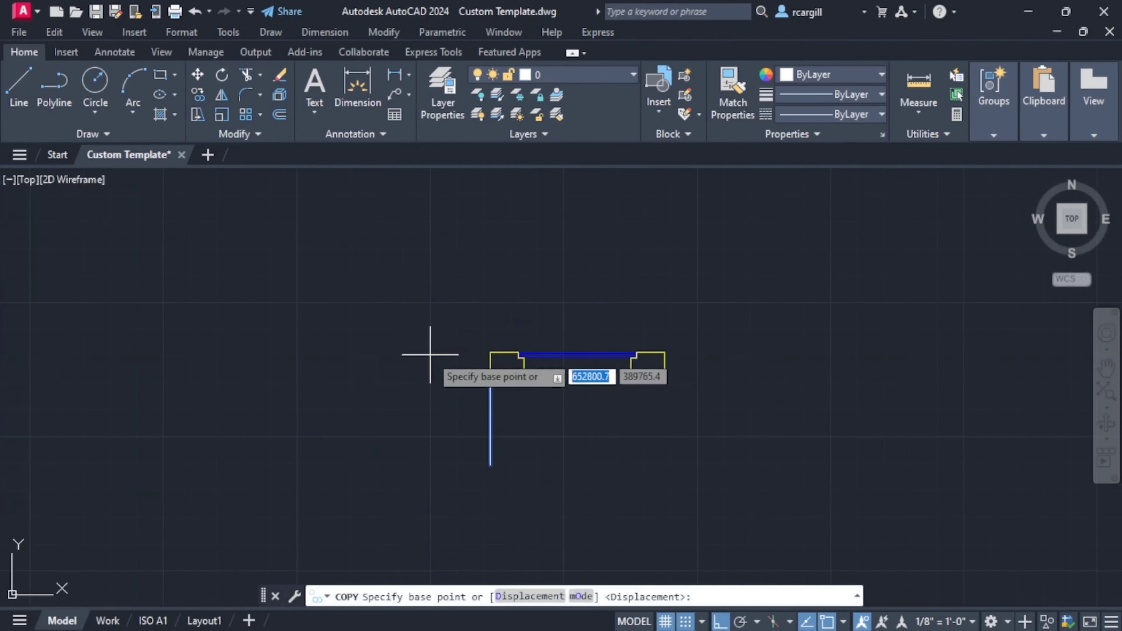
{"action": "left_click", "coordinate": [497, 356]}
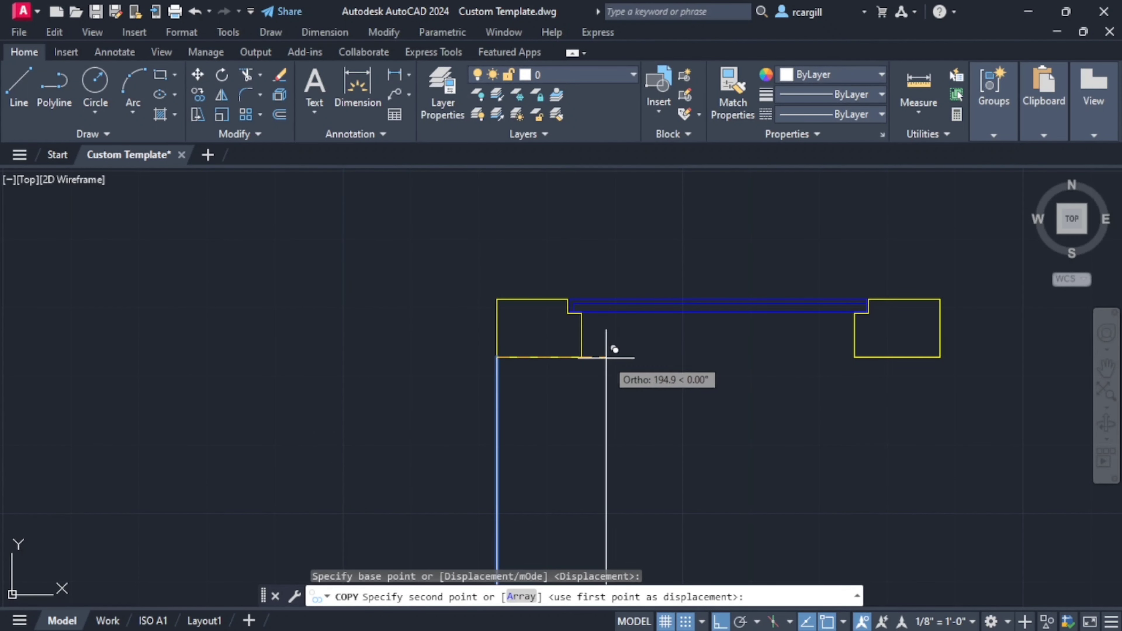
{"action": "left_click", "coordinate": [582, 356]}
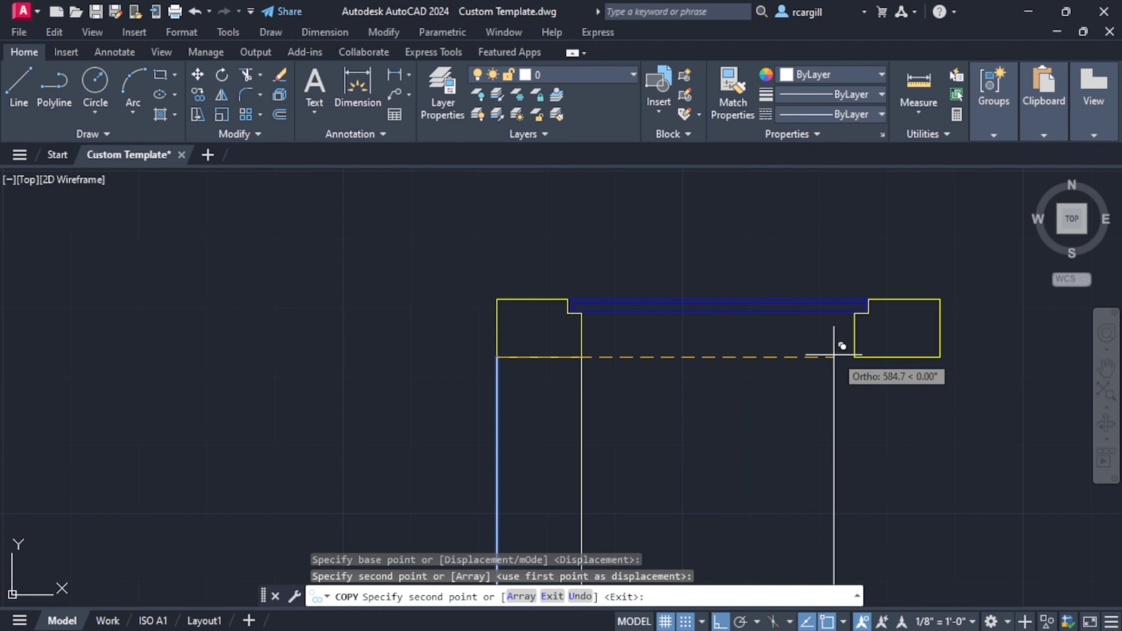
{"action": "left_click", "coordinate": [854, 356]}
{"action": "left_click", "coordinate": [940, 356]}
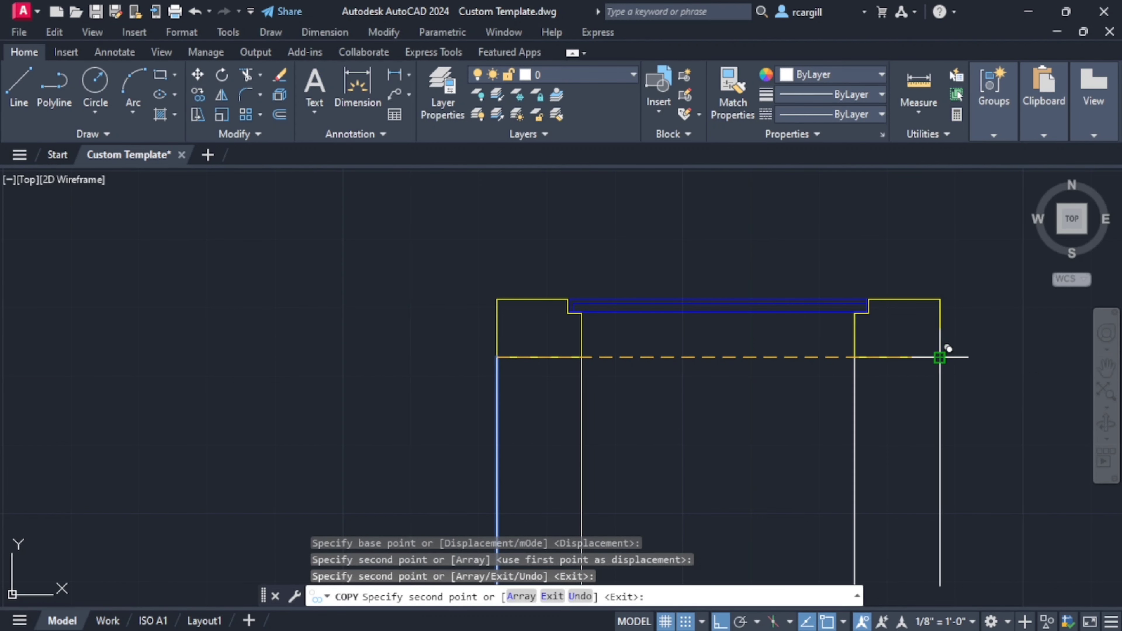
{"action": "scroll", "coordinate": [414, 296], "scroll_direction": "down", "scroll_amount": 5}
{"action": "key", "text": "Escape"}
- Examine how the slab and inlet walls continue below the manhole in the dimensioned section
{"action": "scroll", "coordinate": [459, 310], "scroll_direction": "up", "scroll_amount": 2}
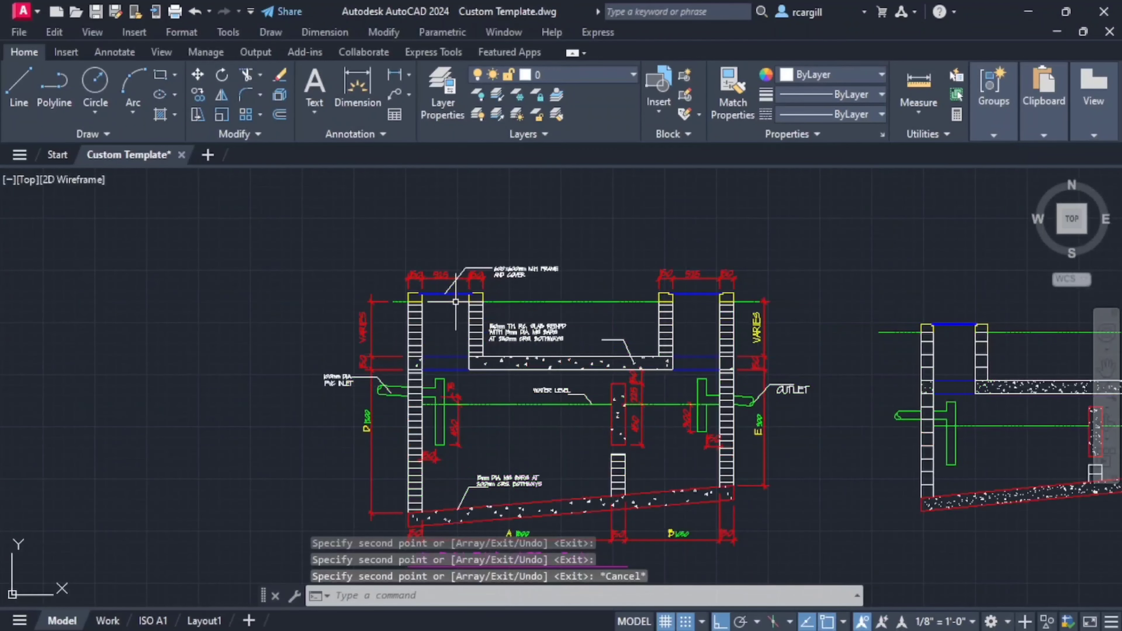
{"action": "scroll", "coordinate": [486, 335], "scroll_direction": "down", "scroll_amount": 6}
{"action": "scroll", "coordinate": [514, 365], "scroll_direction": "up", "scroll_amount": 5}
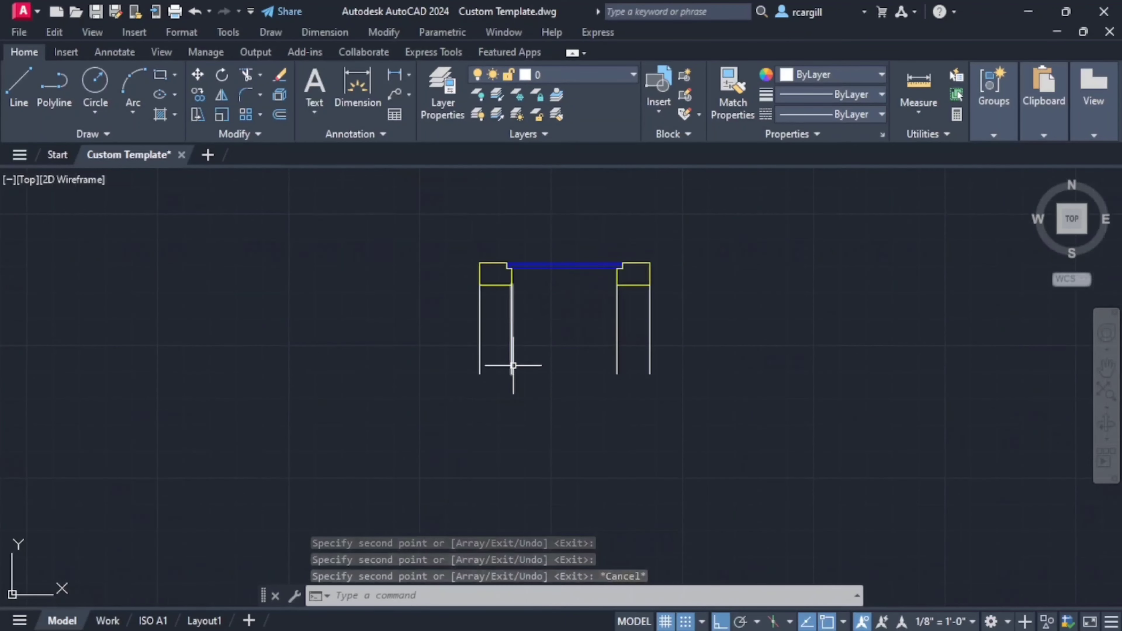
{"action": "middle_click_drag", "start_coordinate": [503, 394], "coordinate": [505, 485]}
{"action": "middle_click_drag", "start_coordinate": [533, 356], "coordinate": [536, 459]}
{"action": "scroll", "coordinate": [536, 458], "scroll_direction": "down", "scroll_amount": 6}
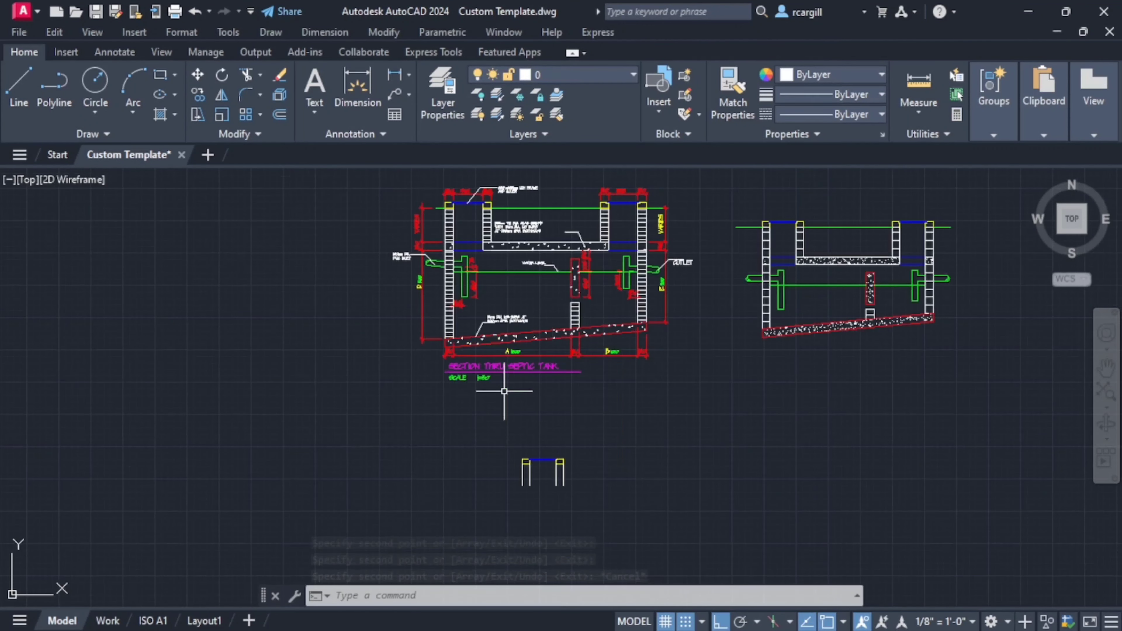
{"action": "mouse_move", "coordinate": [492, 252]}
{"action": "middle_mouse_down"}
{"action": "mouse_move", "coordinate": [510, 353]}
{"action": "mouse_move", "coordinate": [497, 302]}
{"action": "middle_mouse_up"}
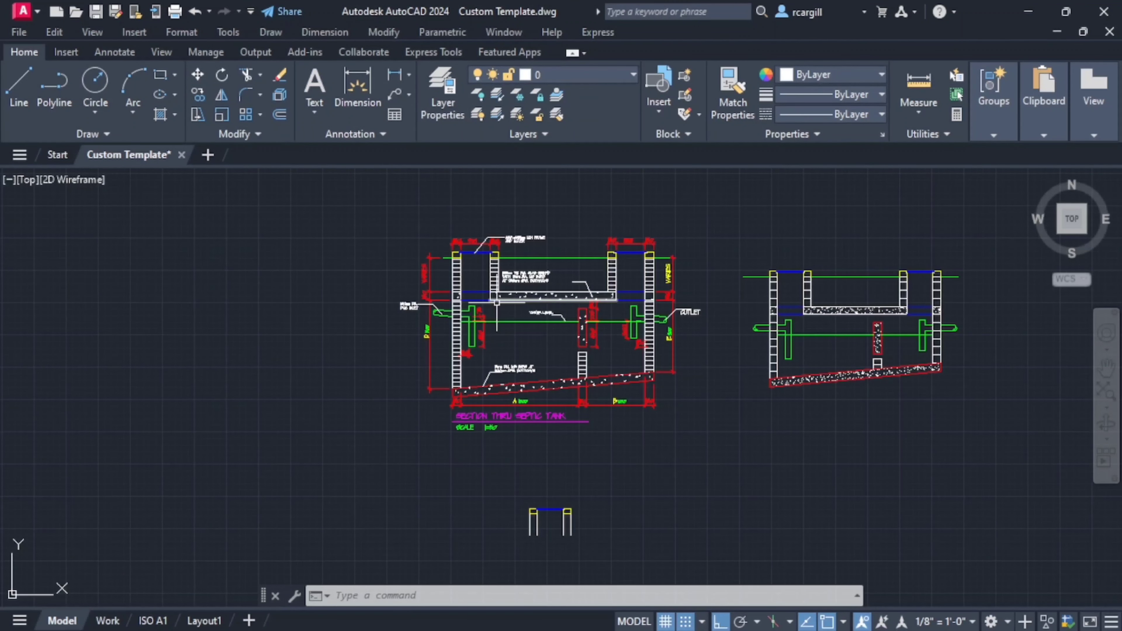
{"action": "middle_click_drag", "start_coordinate": [512, 342], "coordinate": [522, 313]}
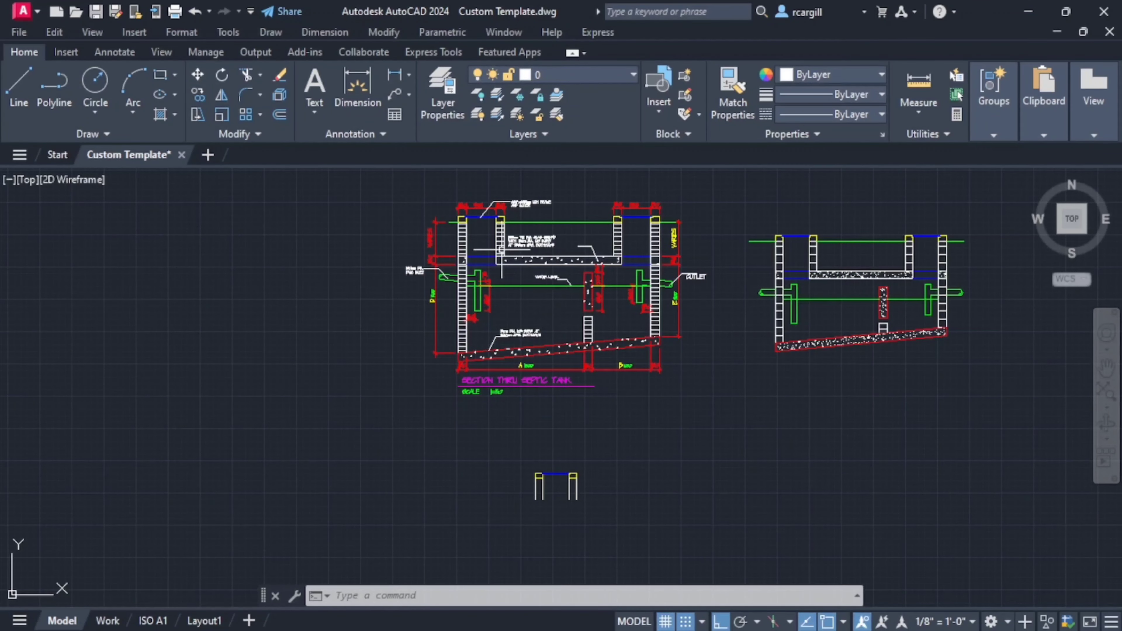
{"action": "scroll", "coordinate": [480, 259], "scroll_direction": "up", "scroll_amount": 2}
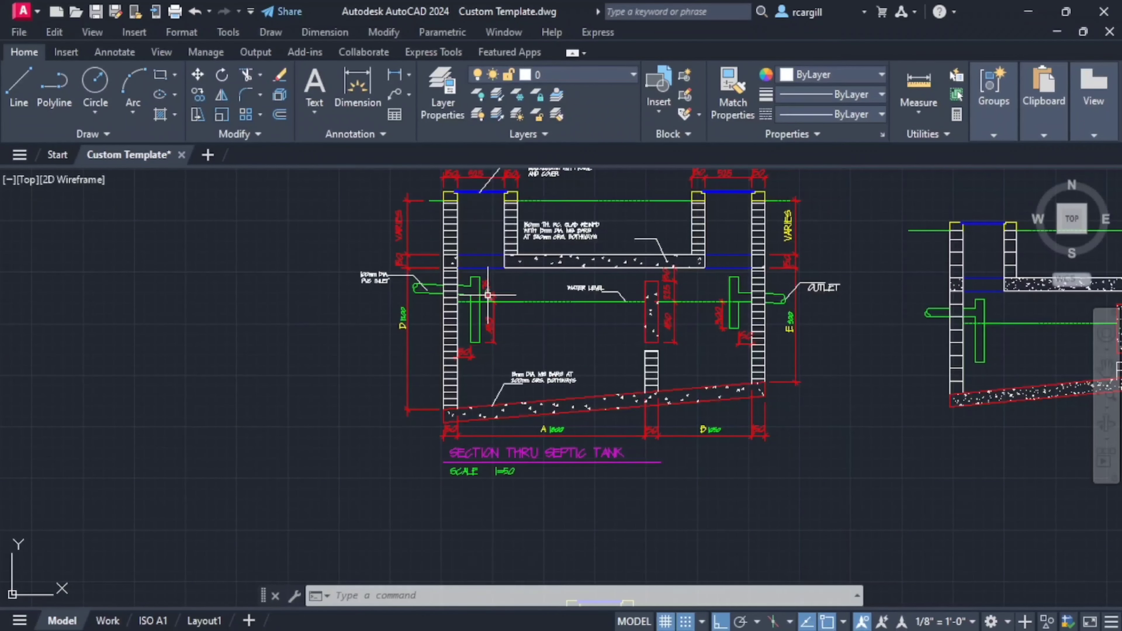
{"action": "scroll", "coordinate": [624, 360], "scroll_direction": "down", "scroll_amount": 3}
{"action": "scroll", "coordinate": [614, 334], "scroll_direction": "up", "scroll_amount": 2}
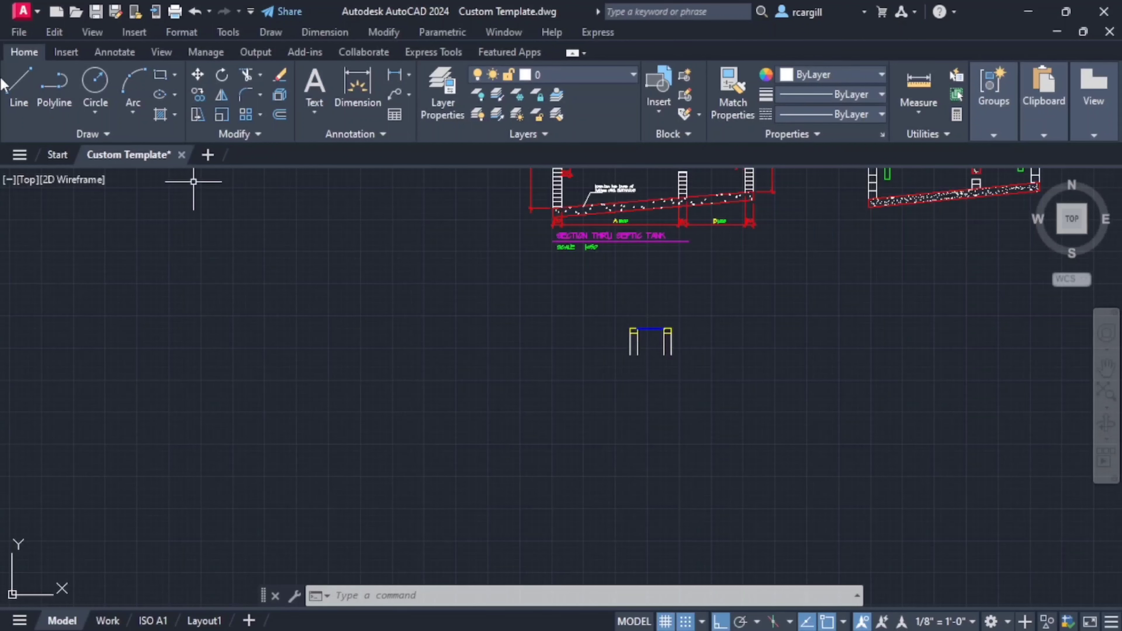
{"action": "left_click", "coordinate": [19, 87]}
{"action": "scroll", "coordinate": [574, 296], "scroll_direction": "up", "scroll_amount": 4}
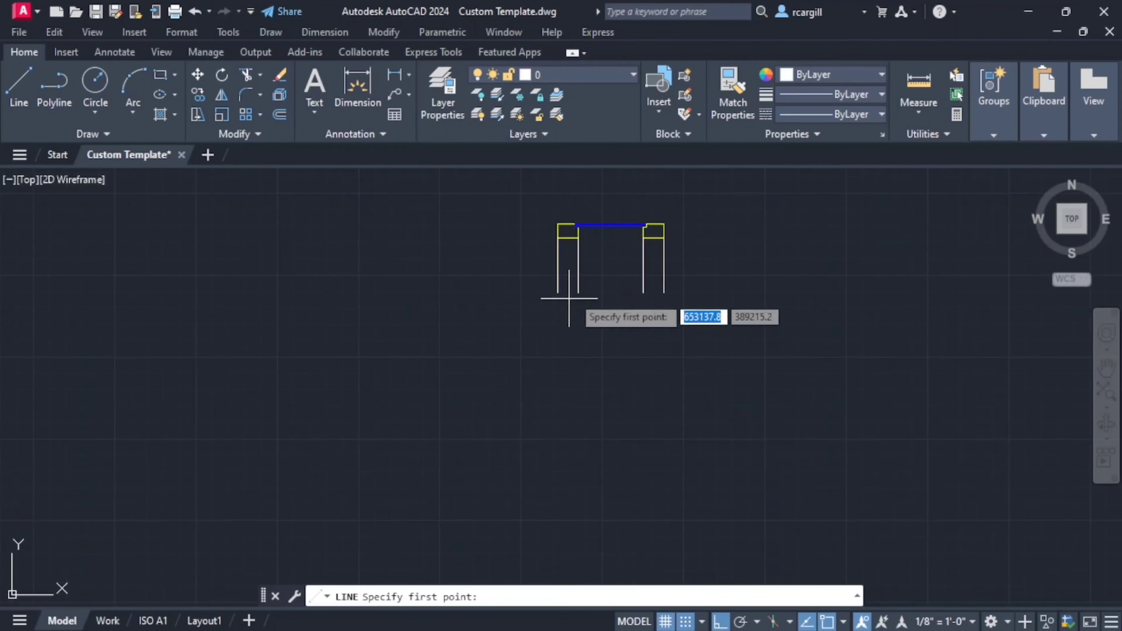
{"action": "left_click", "coordinate": [558, 291]}
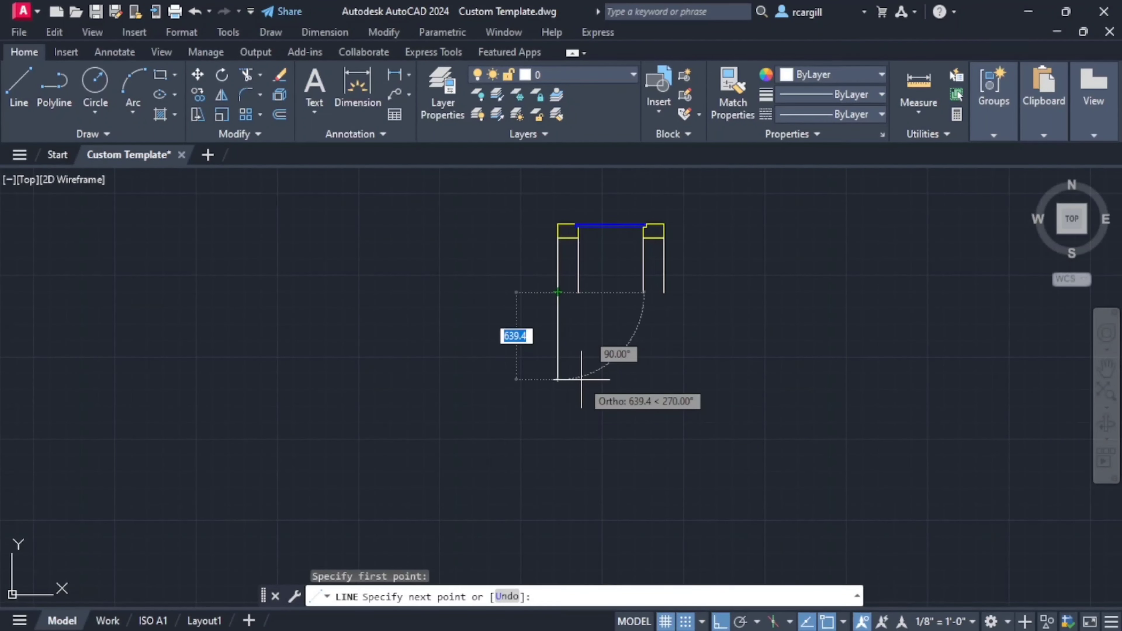
{"action": "type", "text": "15"}
{"action": "key", "text": "Return"}
{"action": "scroll", "coordinate": [515, 373], "scroll_direction": "down", "scroll_amount": 4}
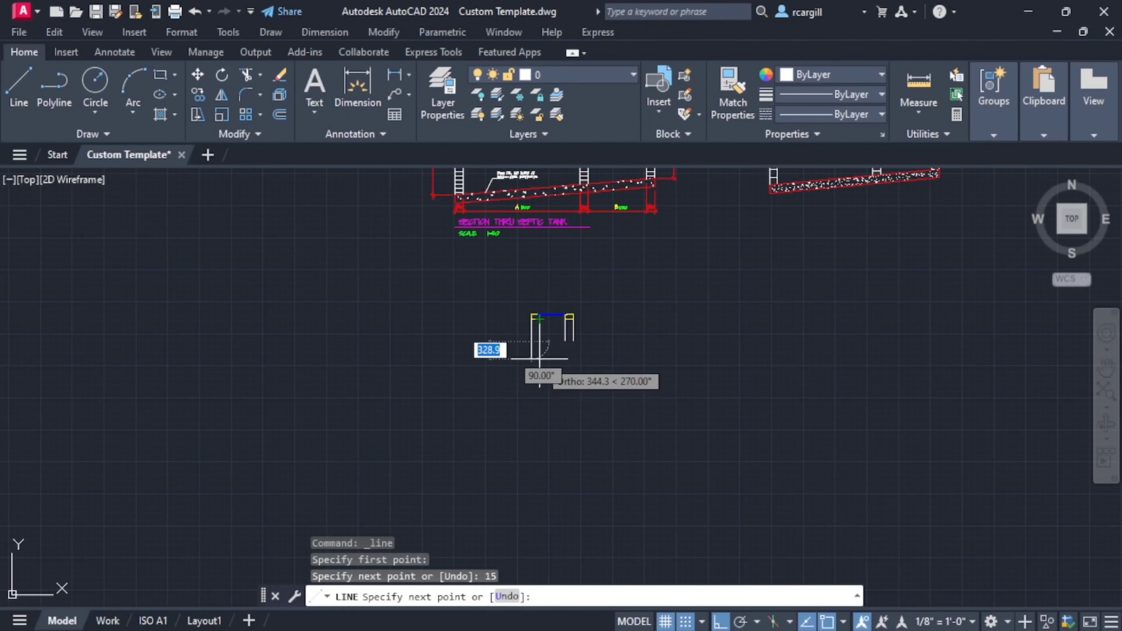
{"action": "scroll", "coordinate": [548, 344], "scroll_direction": "up", "scroll_amount": 6}
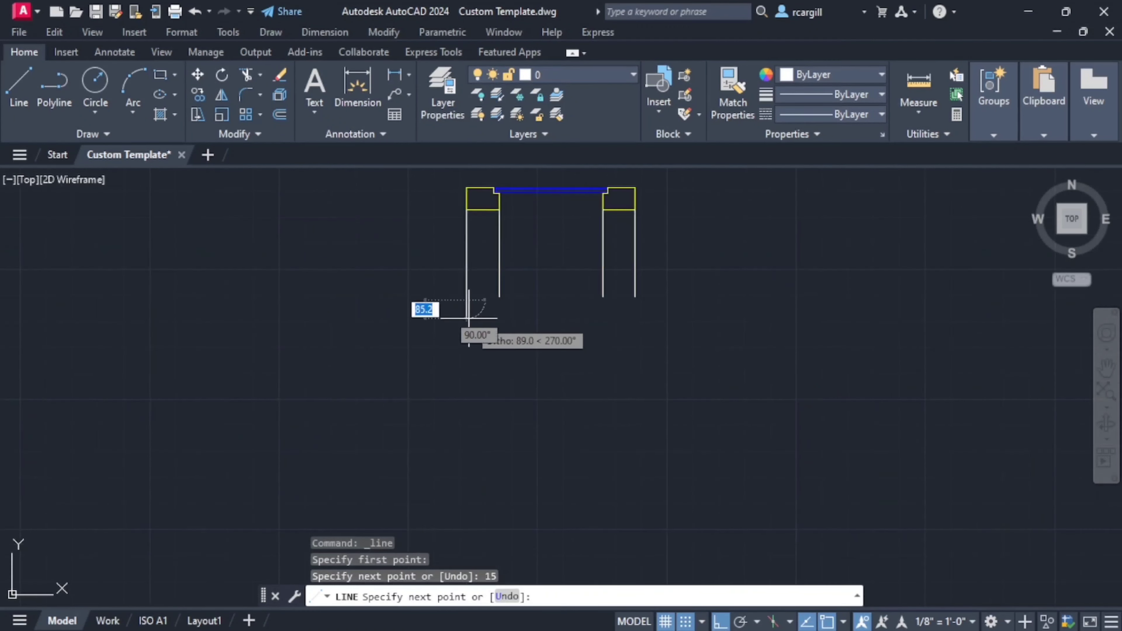
{"action": "scroll", "coordinate": [469, 317], "scroll_direction": "up", "scroll_amount": 2}
{"action": "key", "text": "Escape"}
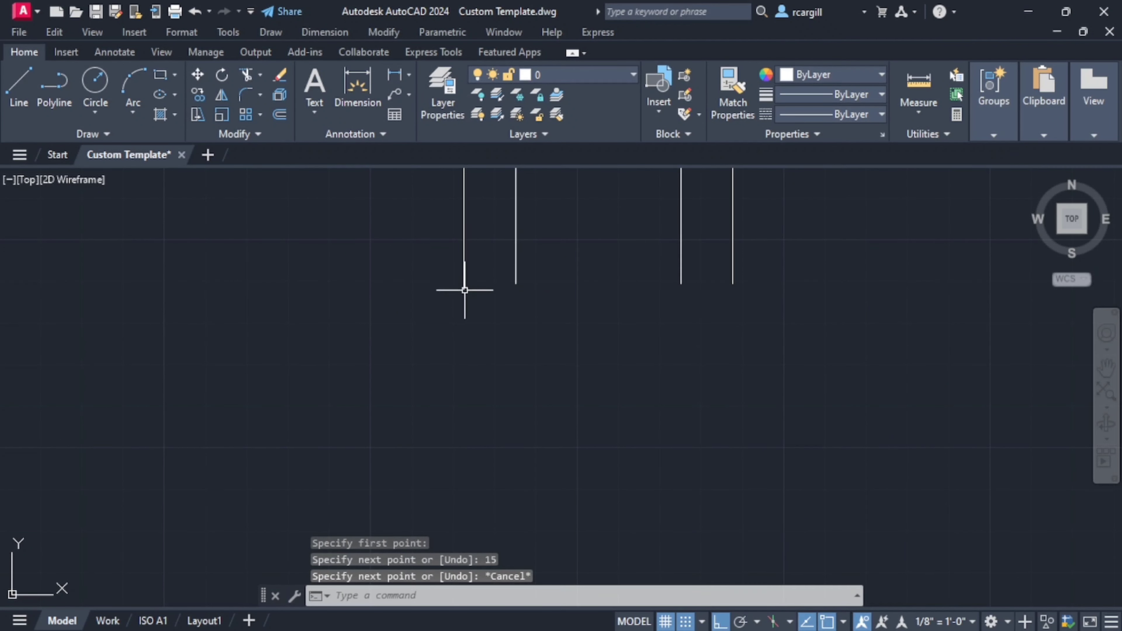
{"action": "left_click", "coordinate": [464, 287]}
{"action": "key", "text": "Delete"}
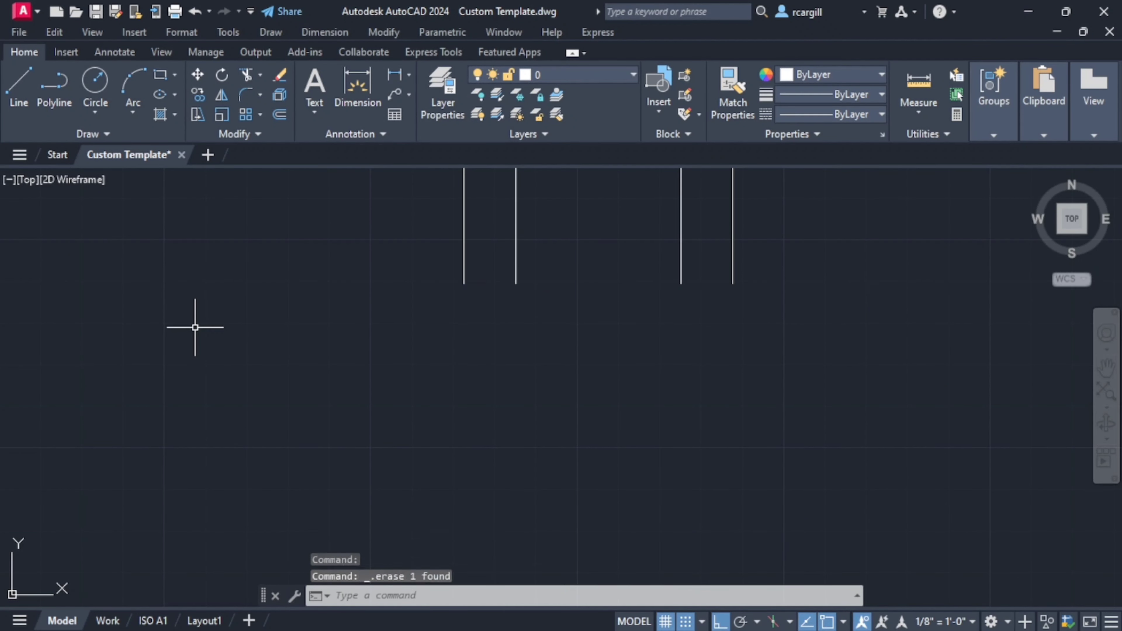
- Draw two consecutive vertical lines, 150 mm and 1200 mm long, down from the lower end of the left wall's outer line
{"action": "left_click", "coordinate": [18, 88]}
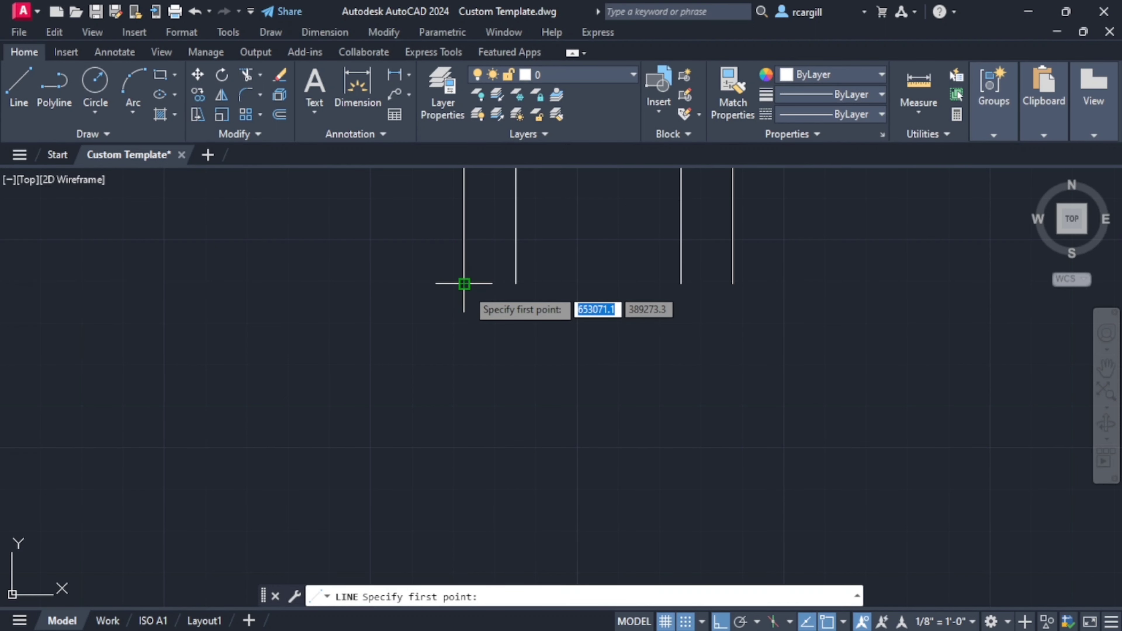
{"action": "left_click", "coordinate": [463, 283]}
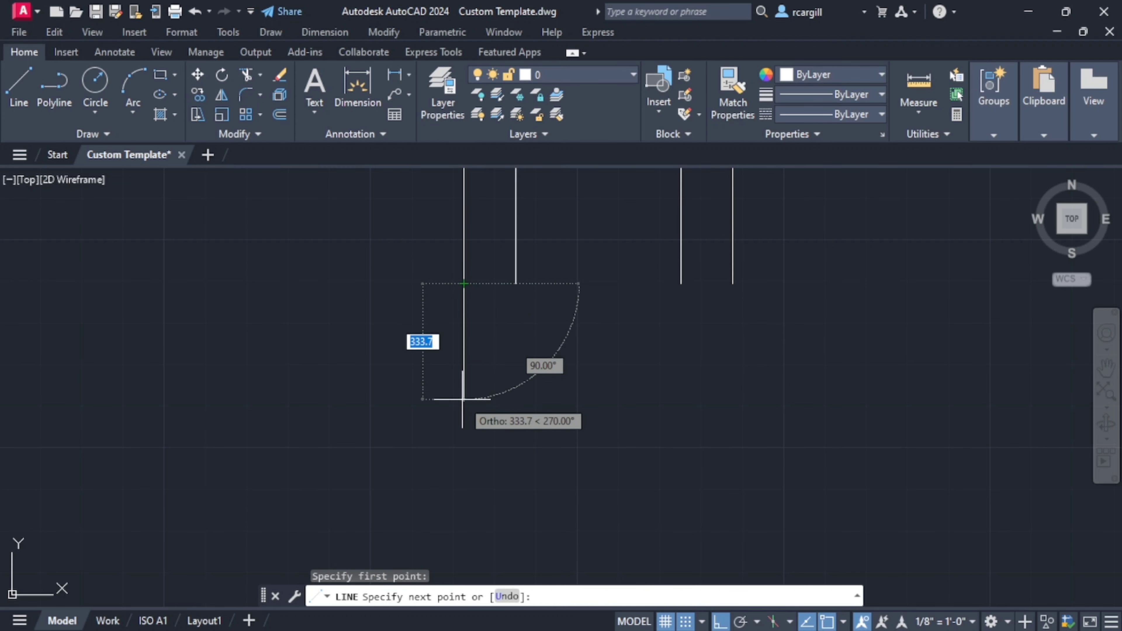
{"action": "type", "text": "150"}
{"action": "key", "text": "Return"}
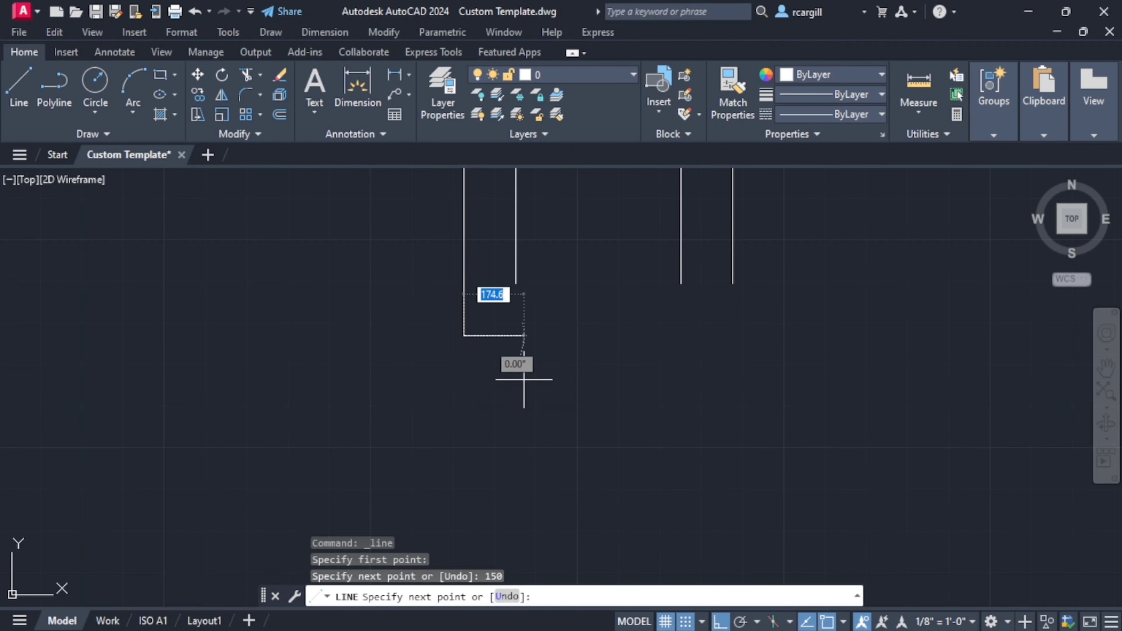
{"action": "scroll", "coordinate": [556, 355], "scroll_direction": "down", "scroll_amount": 4}
{"action": "type", "text": "12"}
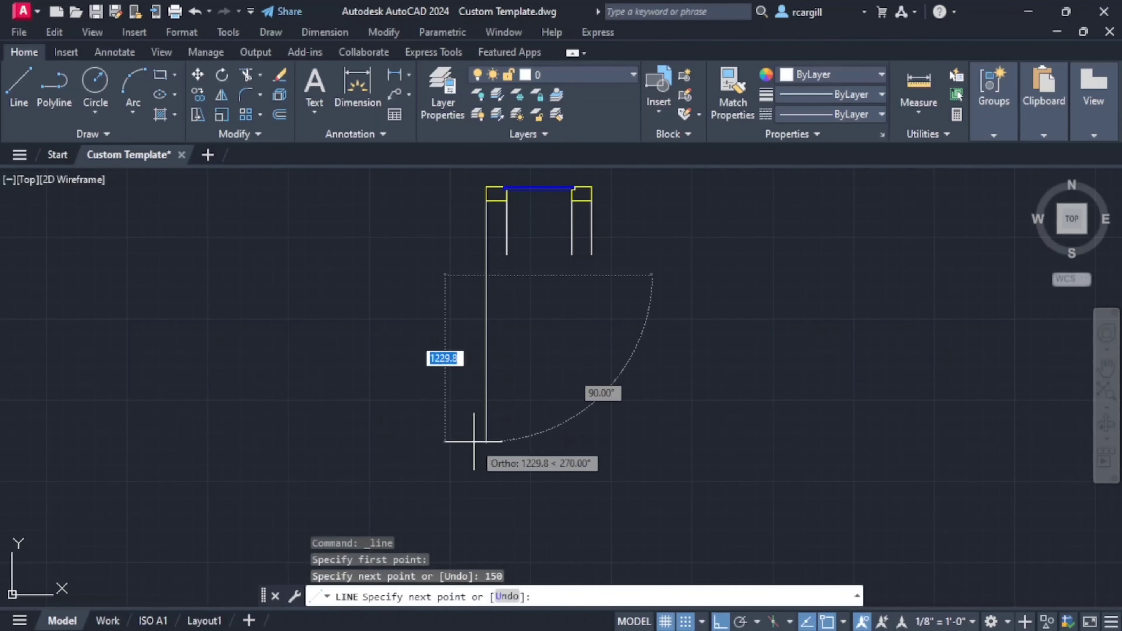
{"action": "type", "text": "00"}
{"action": "key", "text": "Return"}
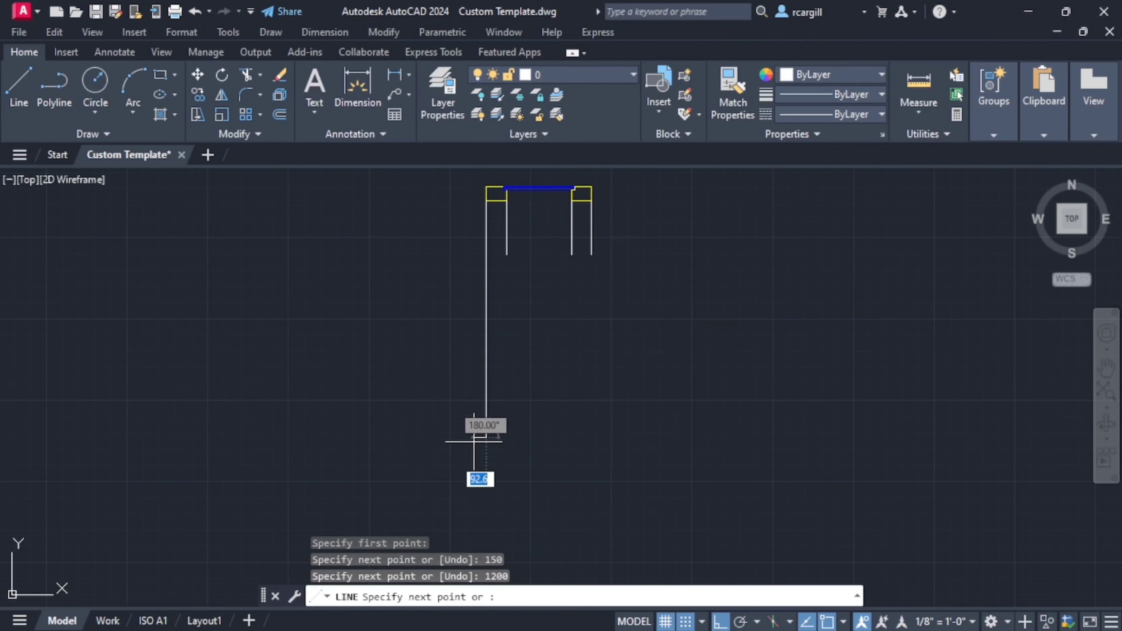
{"action": "key", "text": "Escape"}
- Examine how far the inlet wall runs down to the base in the dimensioned septic tank section
{"action": "scroll", "coordinate": [444, 270], "scroll_direction": "down", "scroll_amount": 10}
{"action": "scroll", "coordinate": [446, 199], "scroll_direction": "down", "scroll_amount": 2}
{"action": "mouse_move", "coordinate": [447, 199]}
{"action": "middle_mouse_down"}
{"action": "mouse_move", "coordinate": [469, 406]}
{"action": "mouse_move", "coordinate": [567, 255]}
{"action": "middle_mouse_up"}
{"action": "scroll", "coordinate": [468, 406], "scroll_direction": "up", "scroll_amount": 6}
{"action": "scroll", "coordinate": [524, 334], "scroll_direction": "up", "scroll_amount": 4}
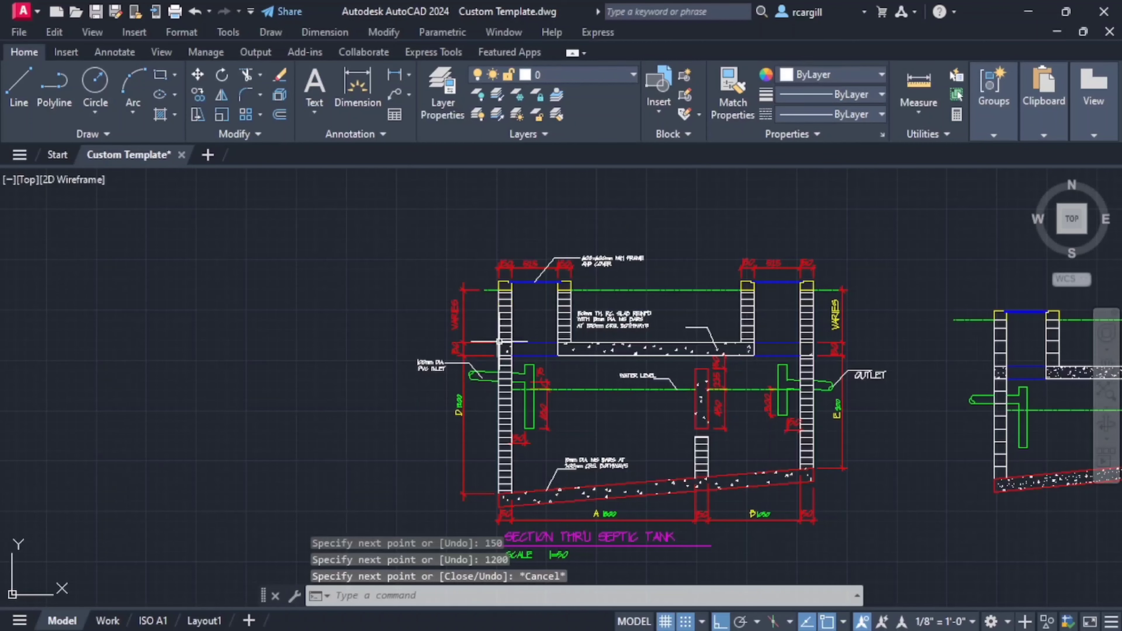
{"action": "middle_click_drag", "start_coordinate": [480, 497], "coordinate": [478, 426]}
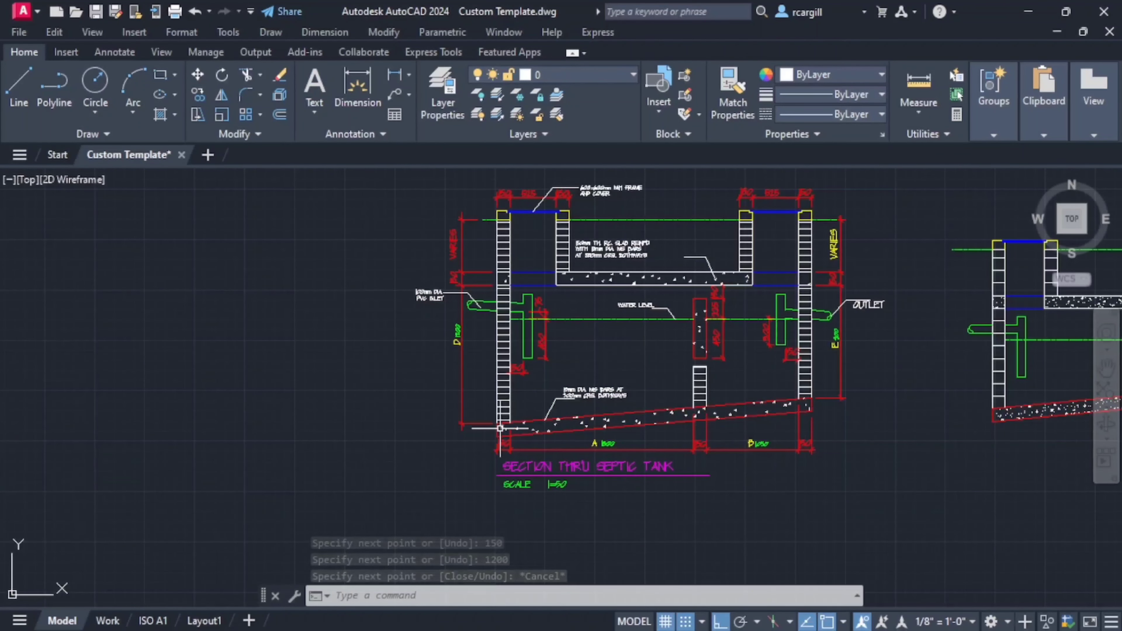
{"action": "scroll", "coordinate": [504, 397], "scroll_direction": "down", "scroll_amount": 6}
- Copy the 150 mm and 1200 mm lines from their upper end to the lower end of the left wall's inner line
{"action": "scroll", "coordinate": [480, 372], "scroll_direction": "up", "scroll_amount": 7}
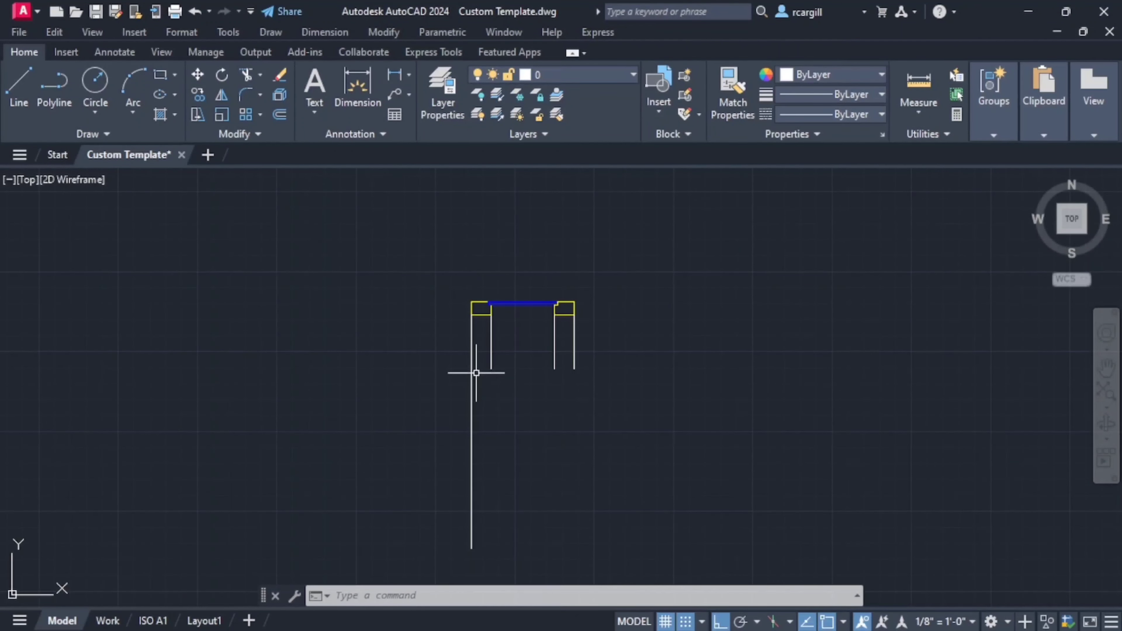
{"action": "scroll", "coordinate": [485, 382], "scroll_direction": "up", "scroll_amount": 4}
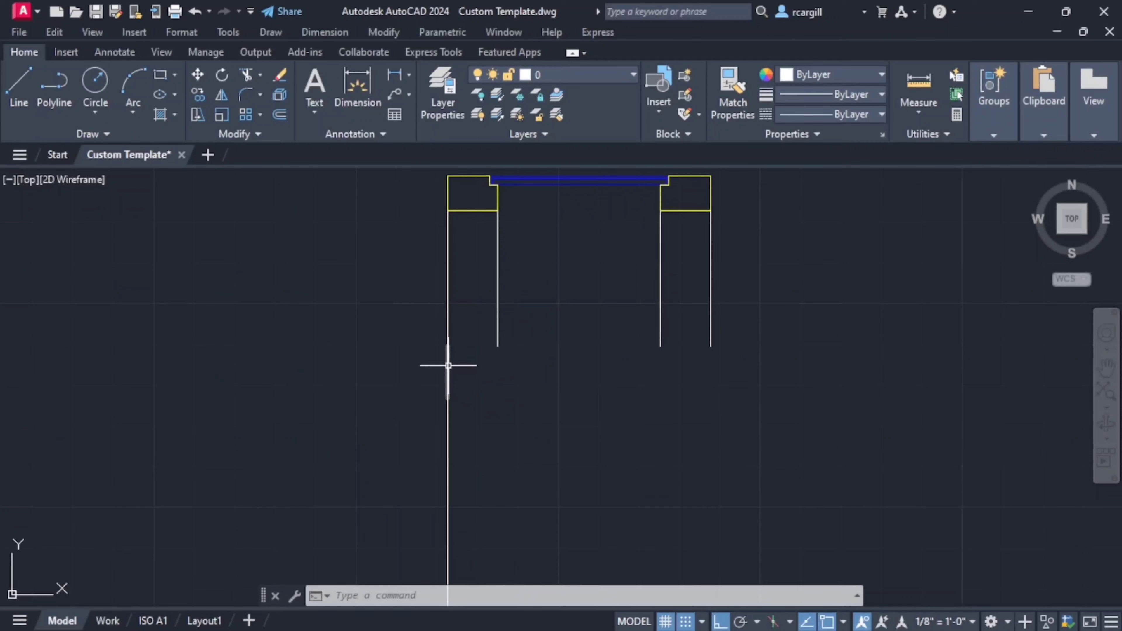
{"action": "left_click", "coordinate": [447, 414]}
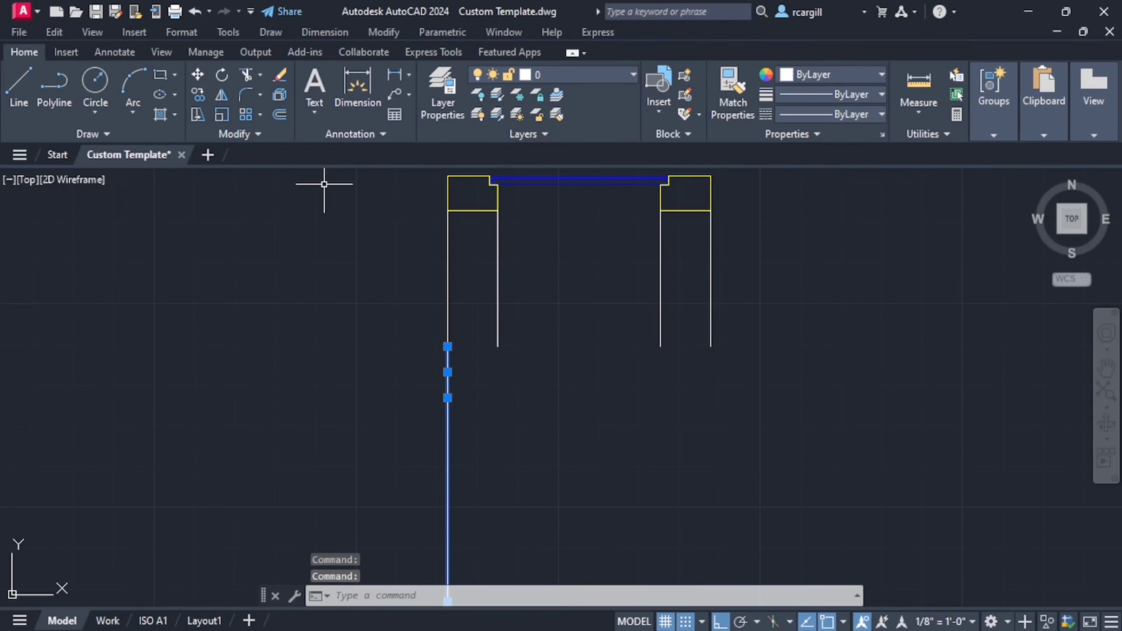
{"action": "left_click", "coordinate": [199, 94]}
{"action": "left_click", "coordinate": [447, 347]}
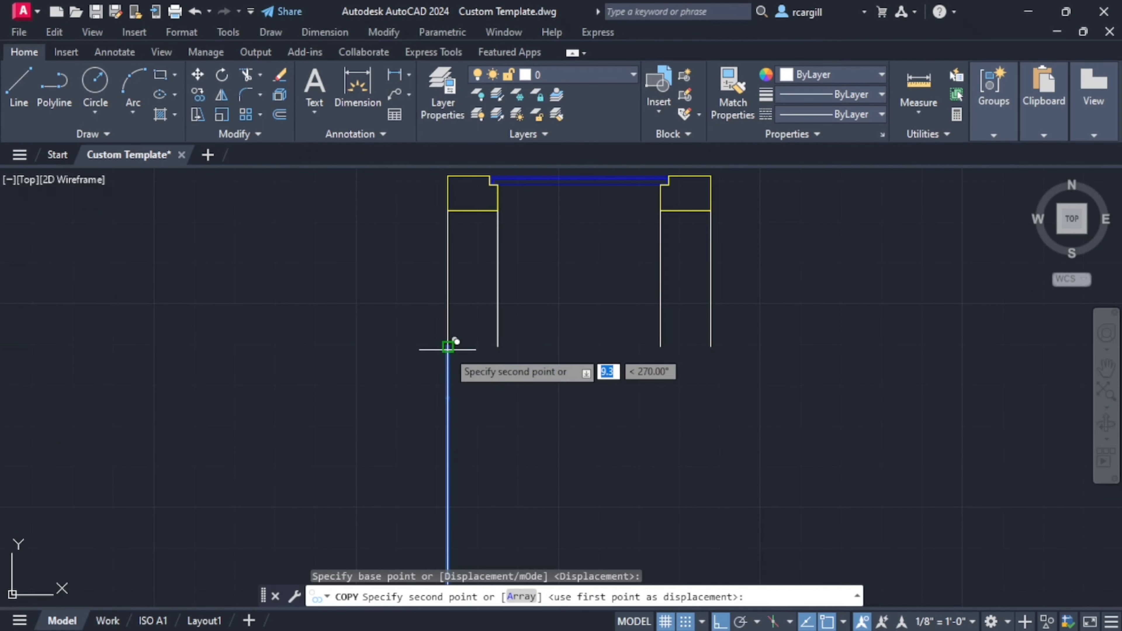
{"action": "left_click", "coordinate": [498, 347]}
{"action": "scroll", "coordinate": [432, 401], "scroll_direction": "down", "scroll_amount": 9}
{"action": "scroll", "coordinate": [501, 414], "scroll_direction": "down", "scroll_amount": 4}
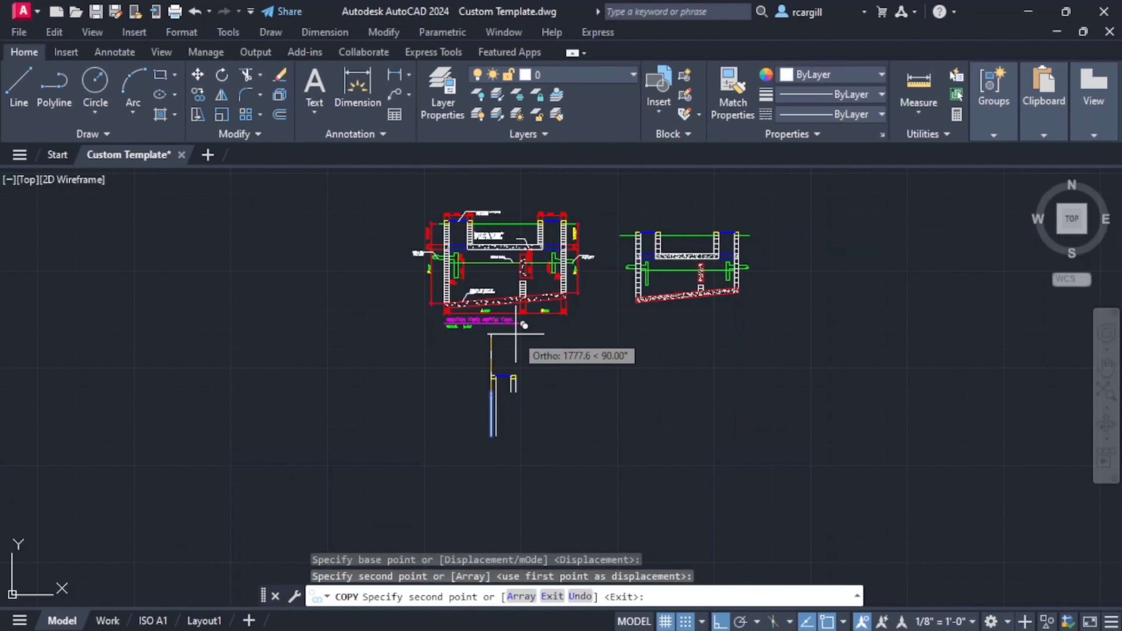
{"action": "key", "text": "Escape"}
- Copy the 150 mm line from its upper end to the lower ends of both lines of the right manhole wall
{"action": "scroll", "coordinate": [499, 392], "scroll_direction": "up", "scroll_amount": 6}
{"action": "left_click", "coordinate": [482, 418]}
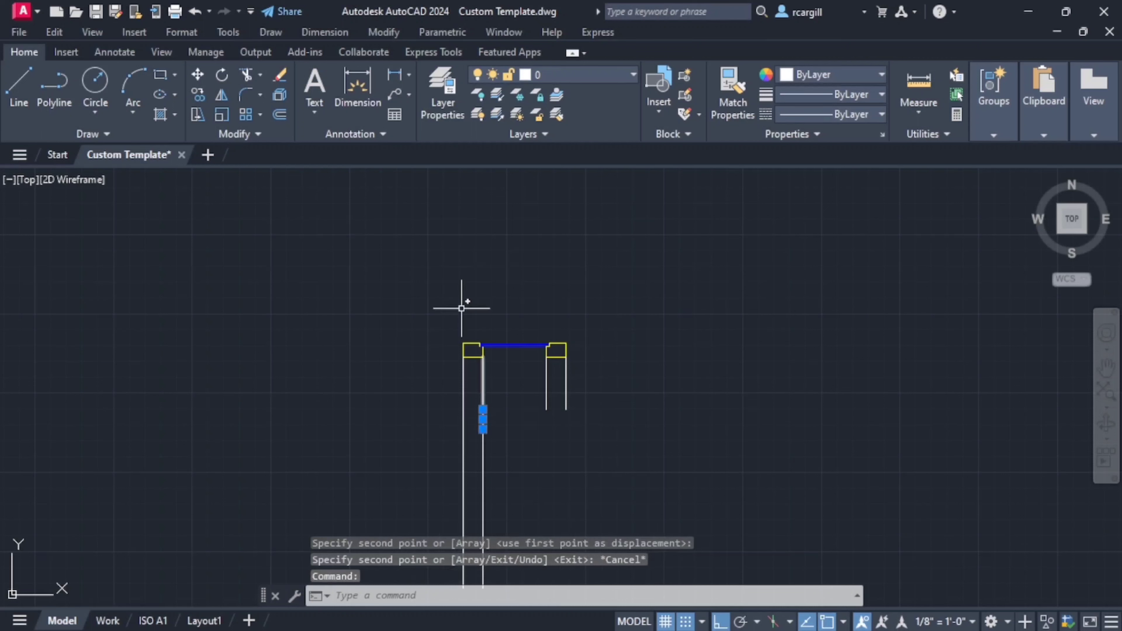
{"action": "left_click", "coordinate": [202, 97]}
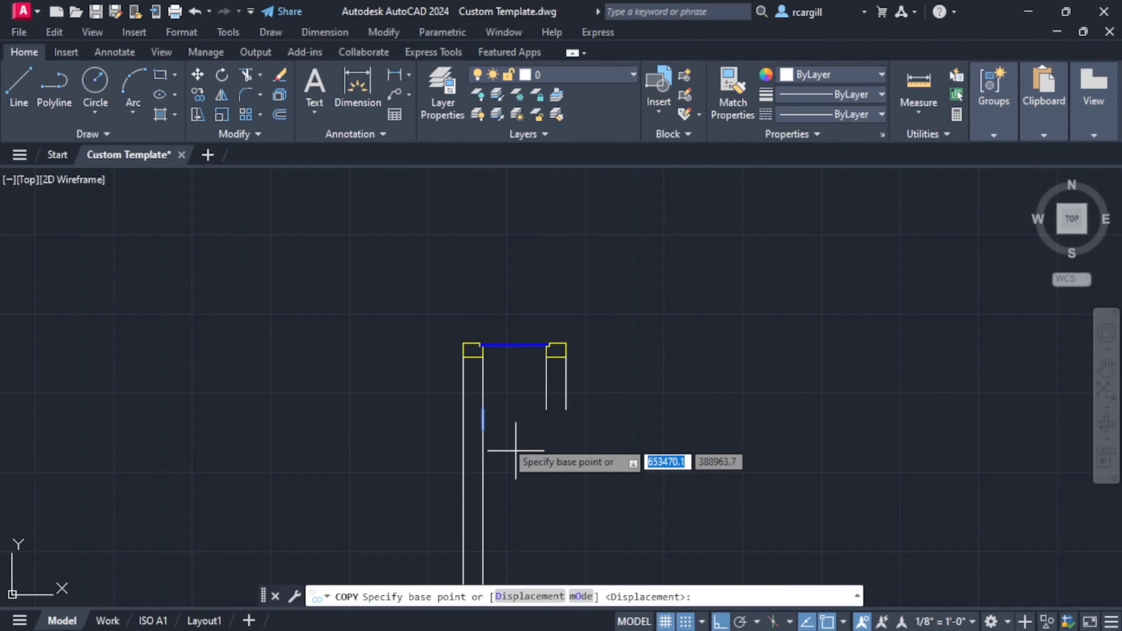
{"action": "left_click", "coordinate": [483, 410]}
{"action": "left_click", "coordinate": [554, 401]}
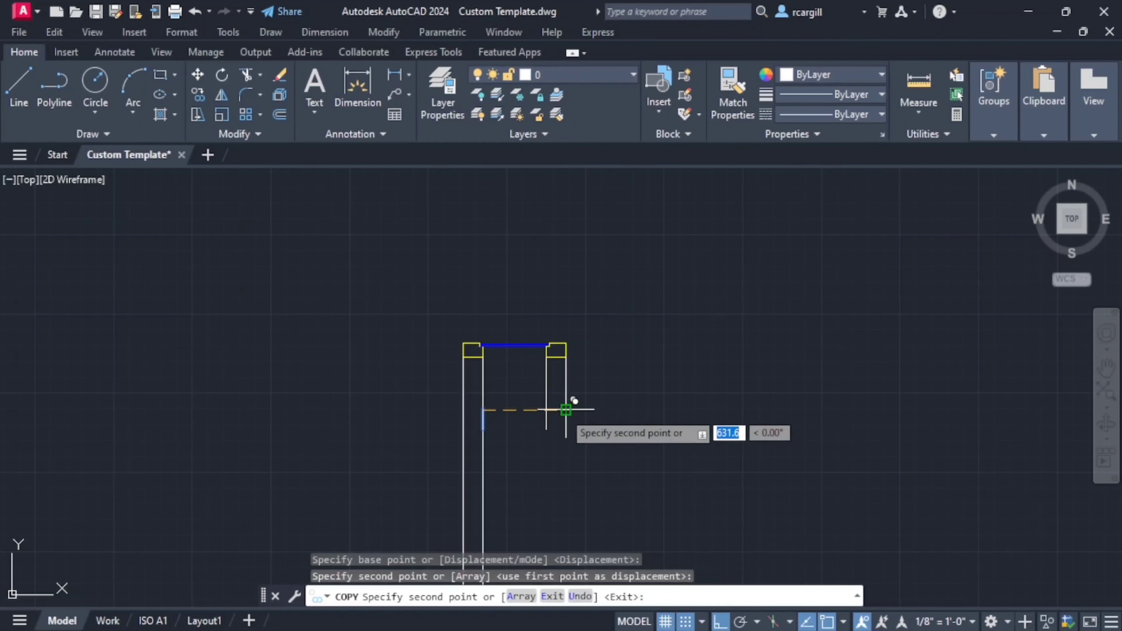
{"action": "left_click", "coordinate": [570, 401]}
{"action": "key", "text": "Escape"}
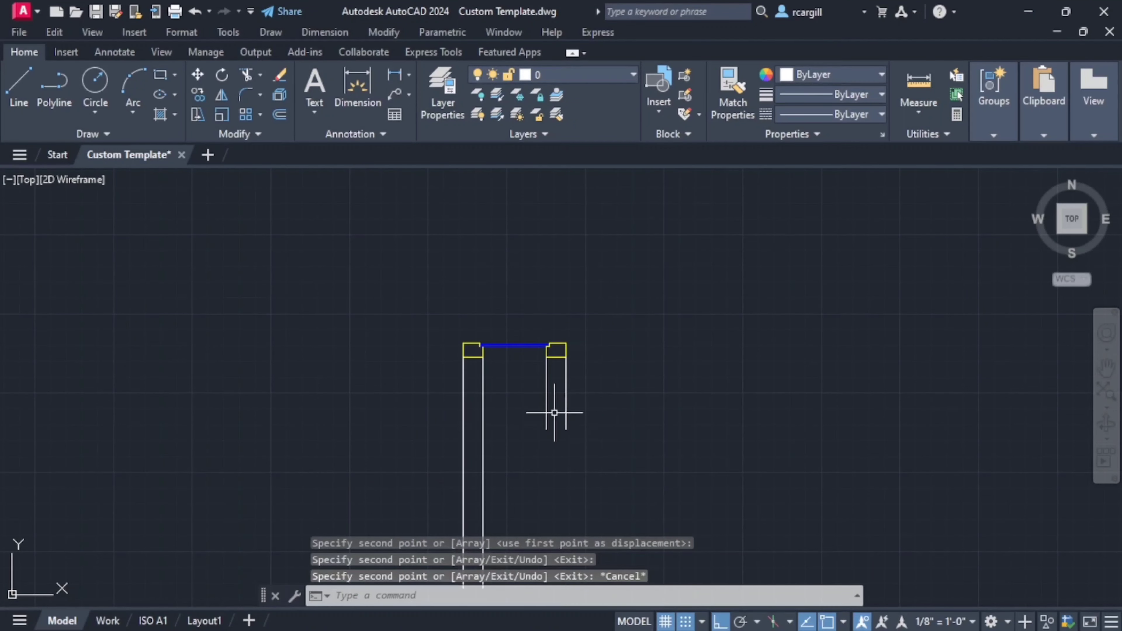
- Examine the slab and its span between the two manholes in the dimensioned septic tank section
{"action": "scroll", "coordinate": [554, 412], "scroll_direction": "down", "scroll_amount": 5}
{"action": "scroll", "coordinate": [462, 228], "scroll_direction": "up", "scroll_amount": 3}
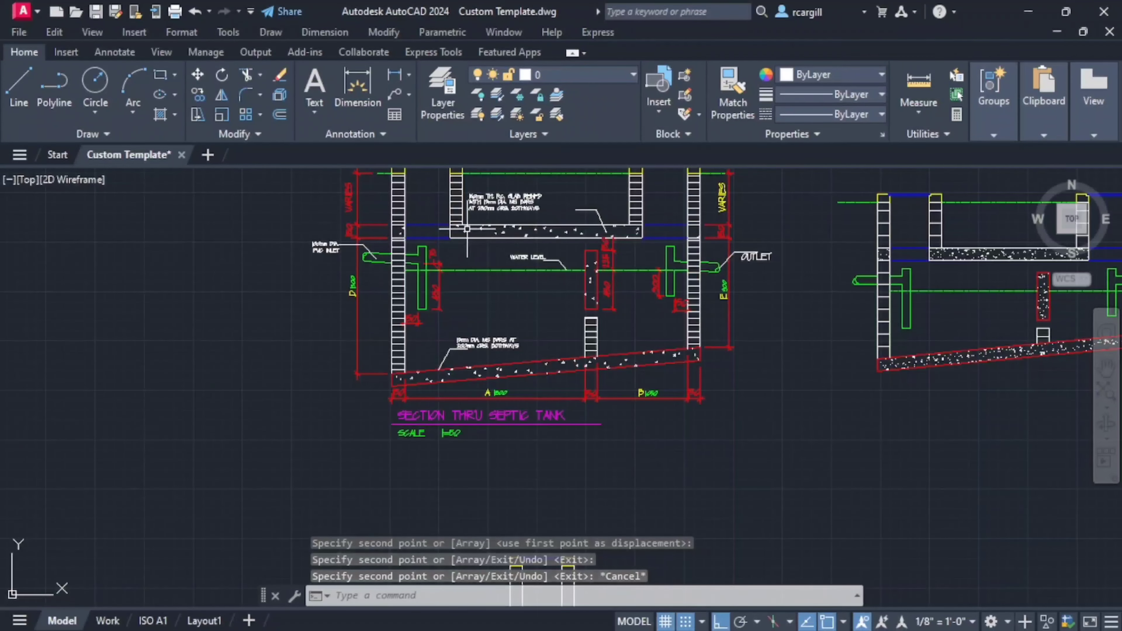
{"action": "scroll", "coordinate": [467, 228], "scroll_direction": "up", "scroll_amount": 2}
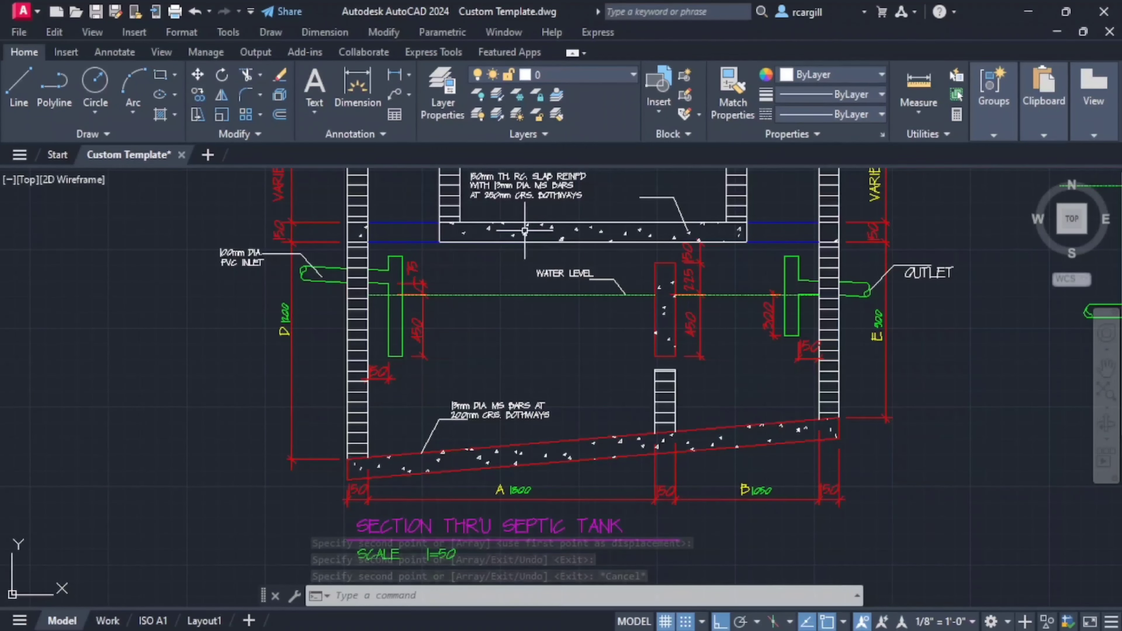
{"action": "scroll", "coordinate": [481, 268], "scroll_direction": "down", "scroll_amount": 2}
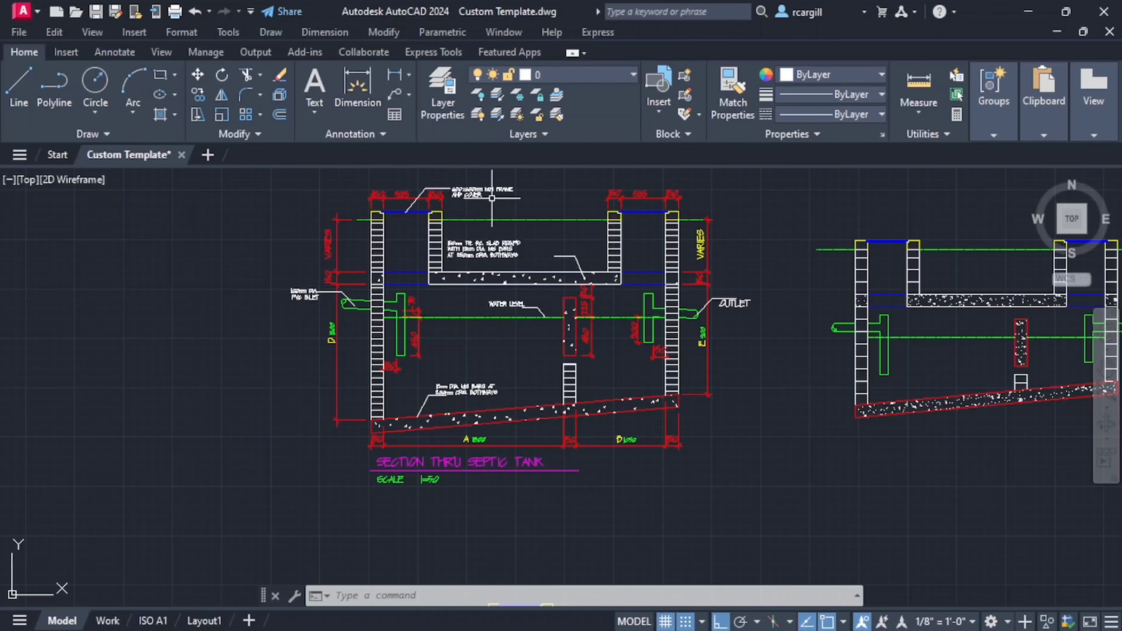
{"action": "middle_click_drag", "start_coordinate": [526, 269], "coordinate": [524, 344]}
{"action": "scroll", "coordinate": [523, 351], "scroll_direction": "up", "scroll_amount": 3}
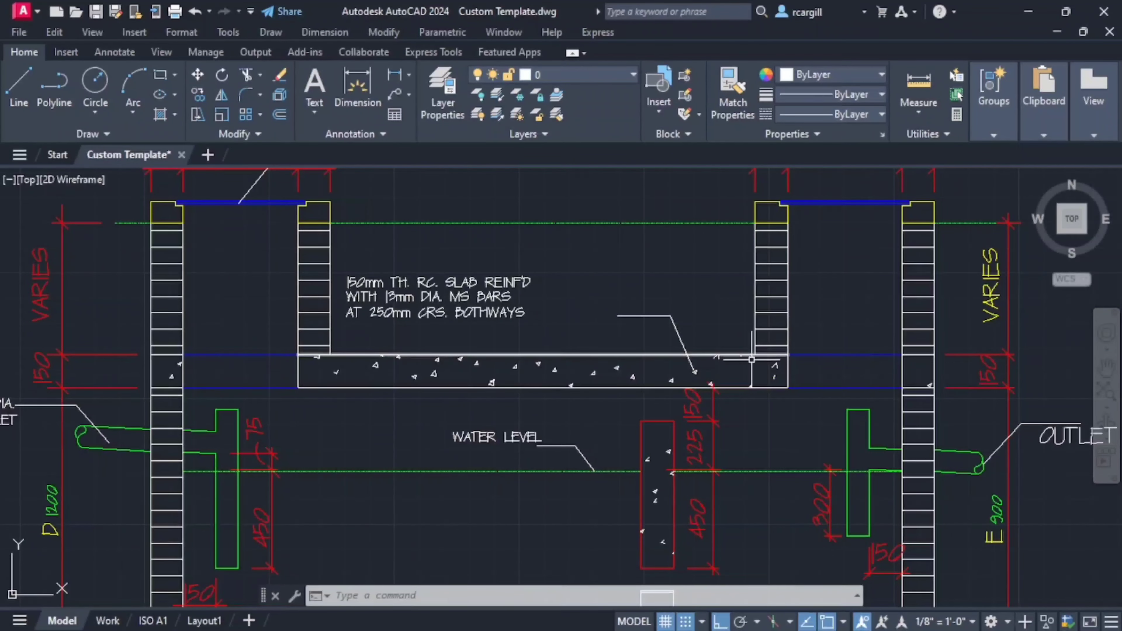
{"action": "scroll", "coordinate": [574, 384], "scroll_direction": "down", "scroll_amount": 10}
- Examine the chamber, wall and manhole dimensions along the length of the septic tank plan
{"action": "mouse_move", "coordinate": [557, 388]}
{"action": "middle_mouse_down"}
{"action": "mouse_move", "coordinate": [513, 270]}
{"action": "mouse_move", "coordinate": [492, 102]}
{"action": "middle_mouse_up"}
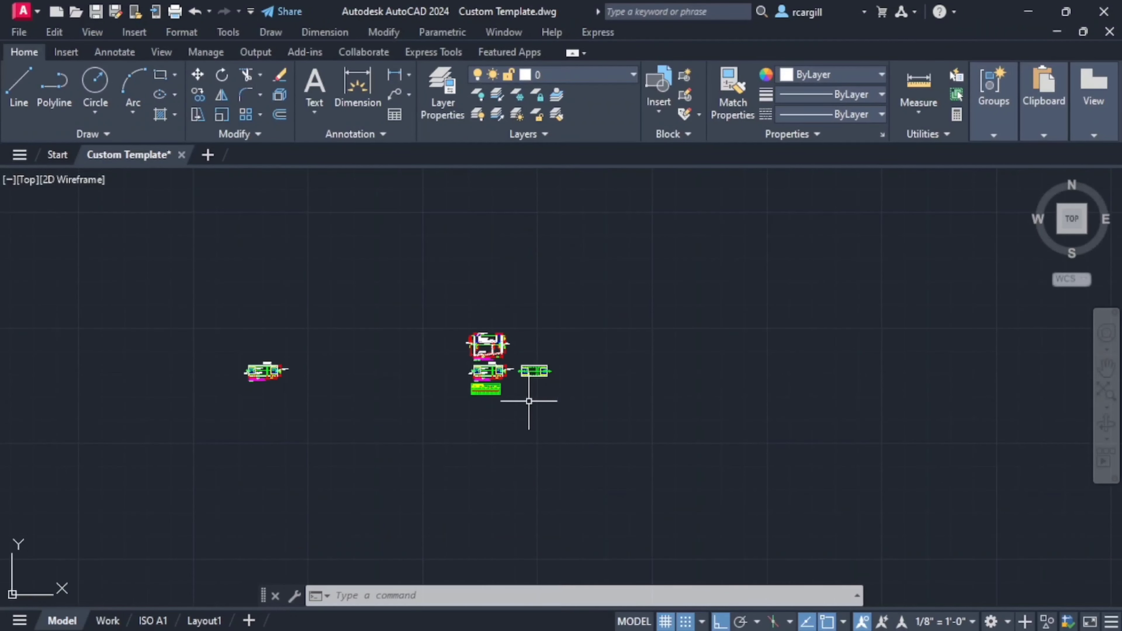
{"action": "scroll", "coordinate": [483, 295], "scroll_direction": "up", "scroll_amount": 4}
{"action": "mouse_move", "coordinate": [495, 444]}
{"action": "middle_mouse_down"}
{"action": "mouse_move", "coordinate": [467, 373]}
{"action": "mouse_move", "coordinate": [475, 294]}
{"action": "middle_mouse_up"}
{"action": "scroll", "coordinate": [460, 399], "scroll_direction": "up", "scroll_amount": 7}
{"action": "middle_click_drag", "start_coordinate": [513, 370], "coordinate": [555, 300]}
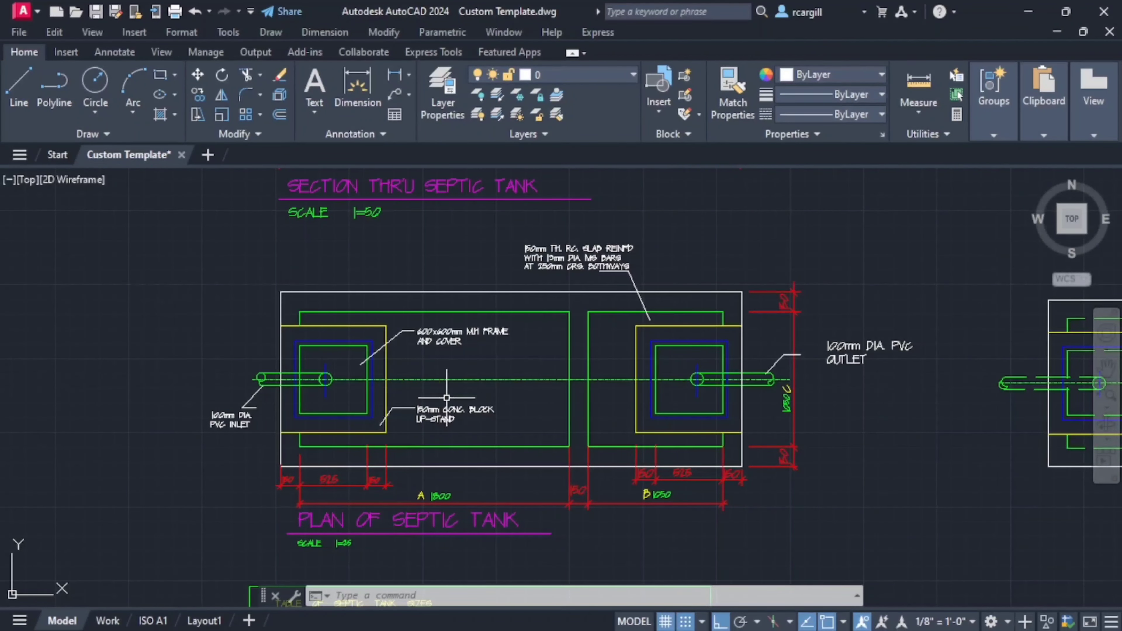
{"action": "scroll", "coordinate": [446, 398], "scroll_direction": "down", "scroll_amount": 1}
{"action": "scroll", "coordinate": [441, 450], "scroll_direction": "up", "scroll_amount": 3}
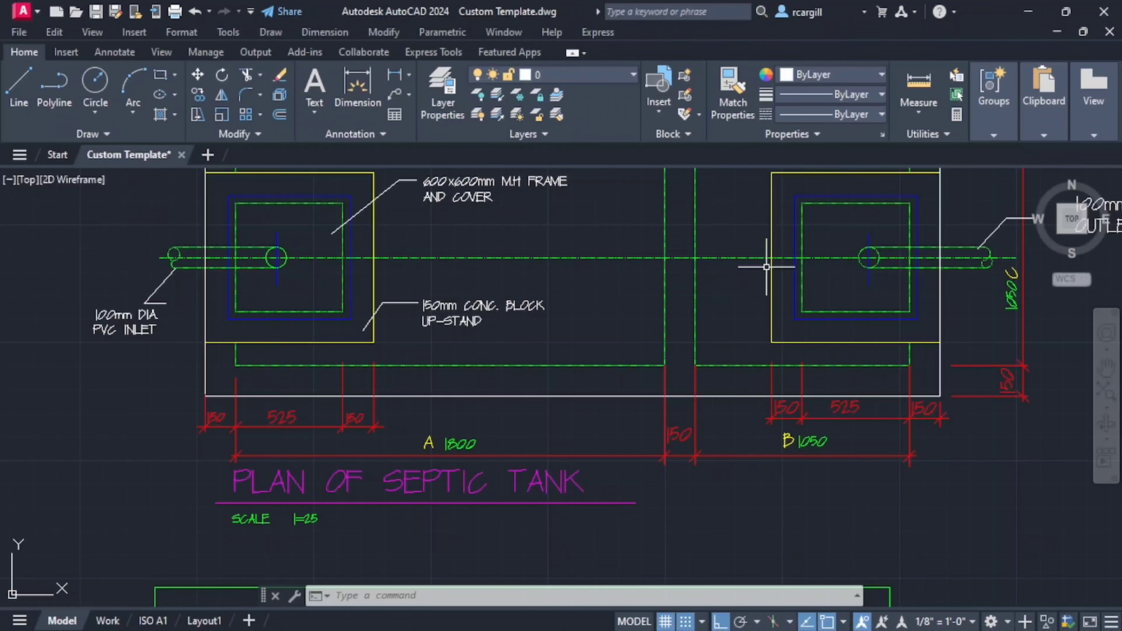
{"action": "mouse_move", "coordinate": [773, 279]}
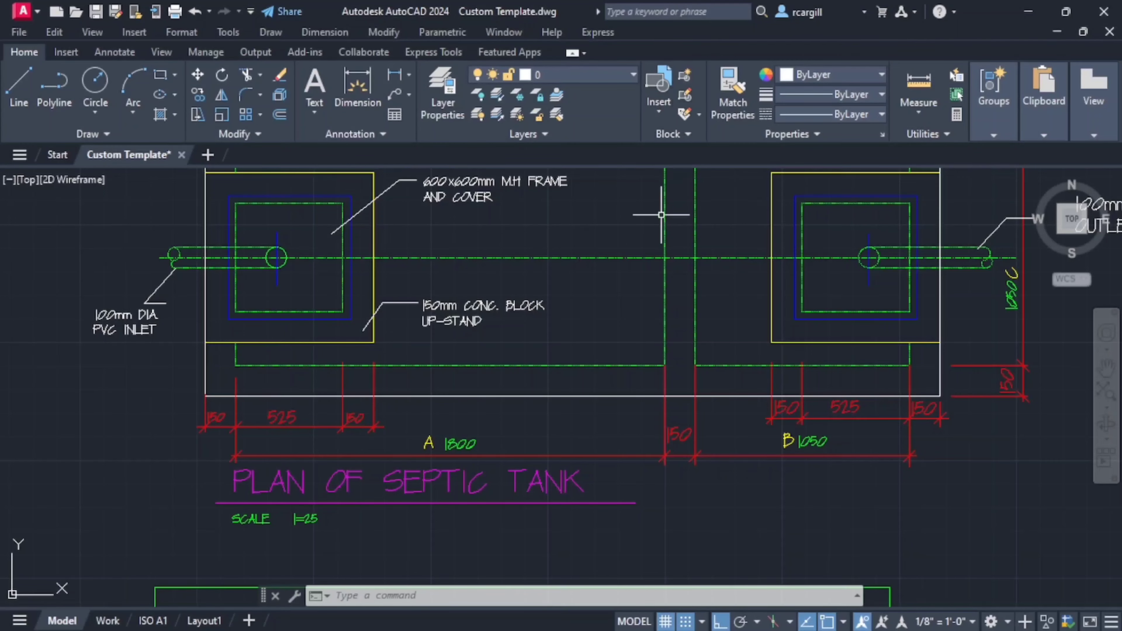
{"action": "scroll", "coordinate": [661, 215], "scroll_direction": "down", "scroll_amount": 8}
- Draw a 1650 mm horizontal line extending right from the lower end of the right manhole wall's outer line
{"action": "scroll", "coordinate": [526, 242], "scroll_direction": "up", "scroll_amount": 2}
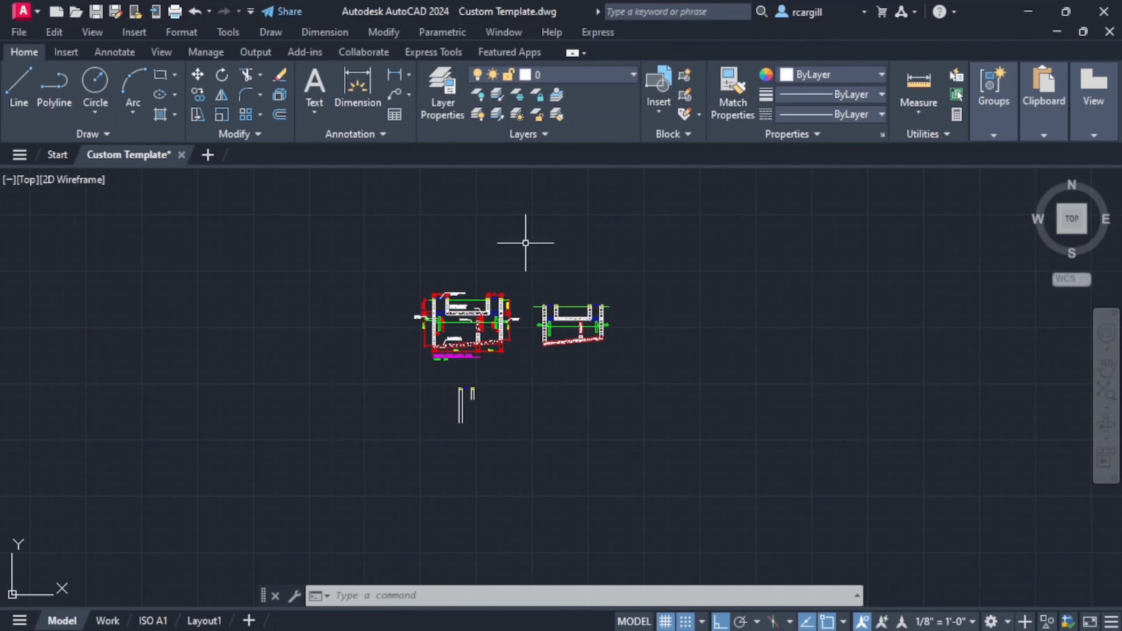
{"action": "scroll", "coordinate": [464, 402], "scroll_direction": "up", "scroll_amount": 10}
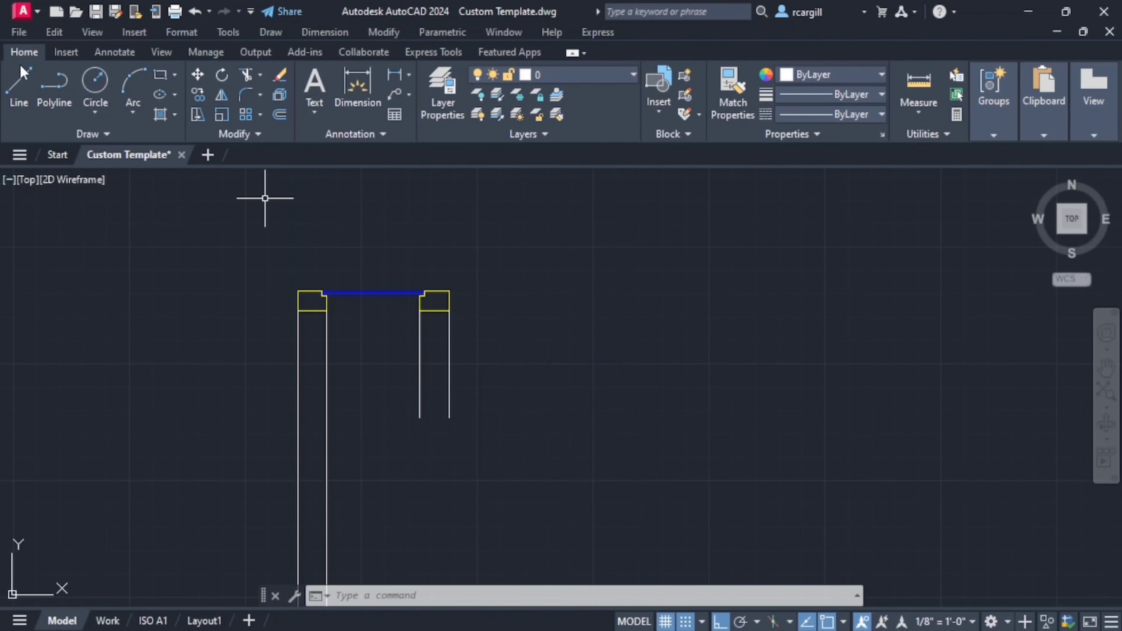
{"action": "left_click", "coordinate": [20, 82]}
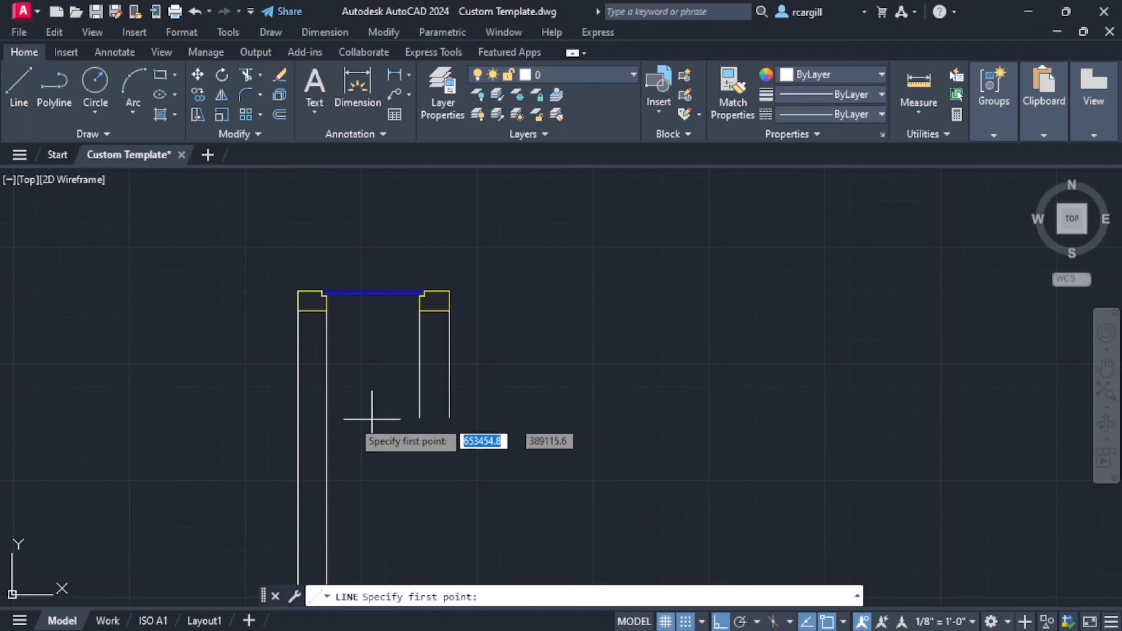
{"action": "left_click", "coordinate": [455, 417]}
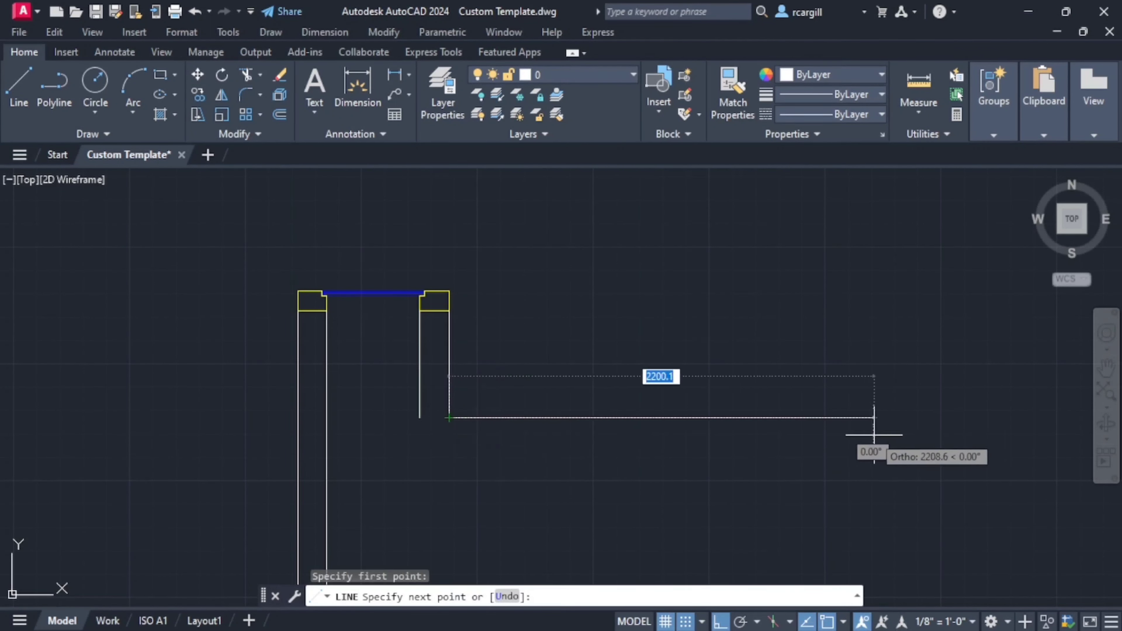
{"action": "scroll", "coordinate": [874, 435], "scroll_direction": "down", "scroll_amount": 6}
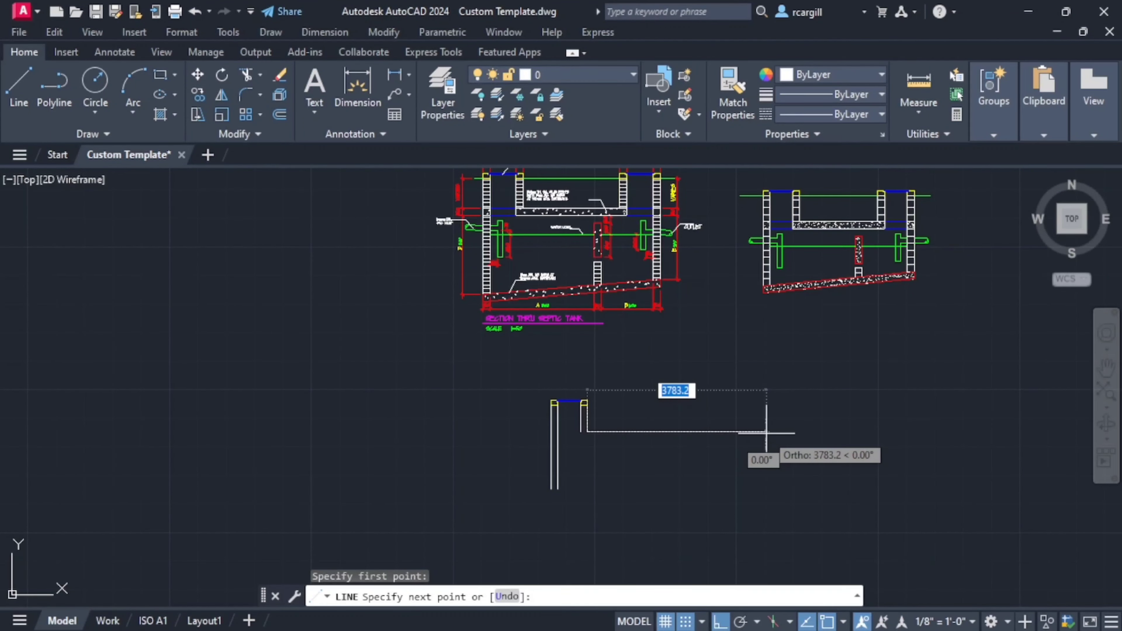
{"action": "type", "text": "165"}
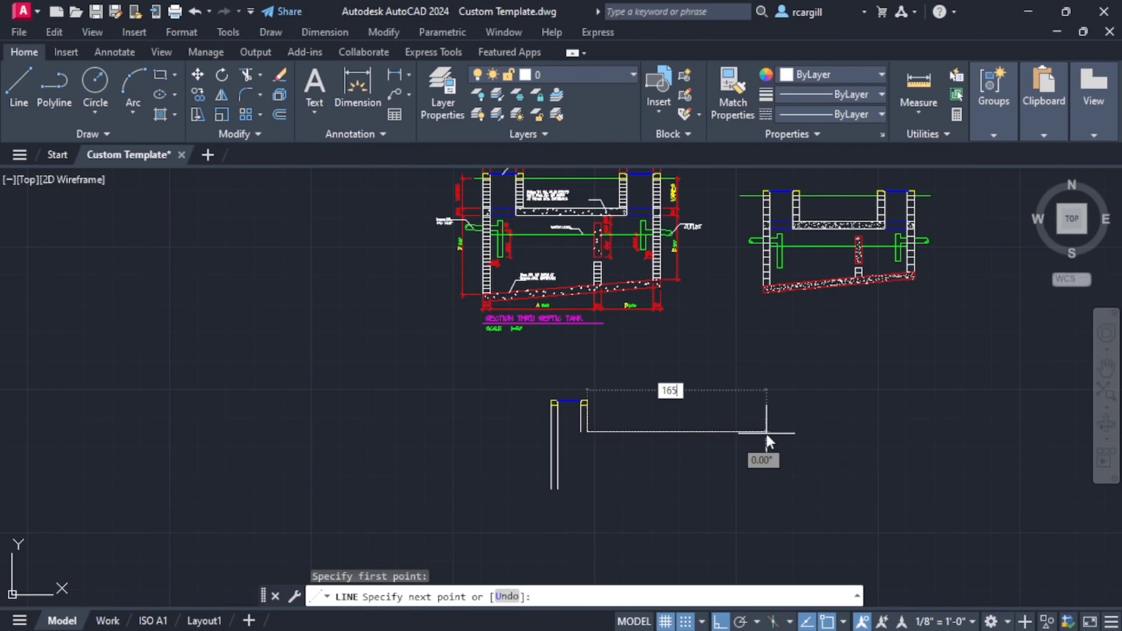
{"action": "type", "text": "0"}
{"action": "key", "text": "Return"}
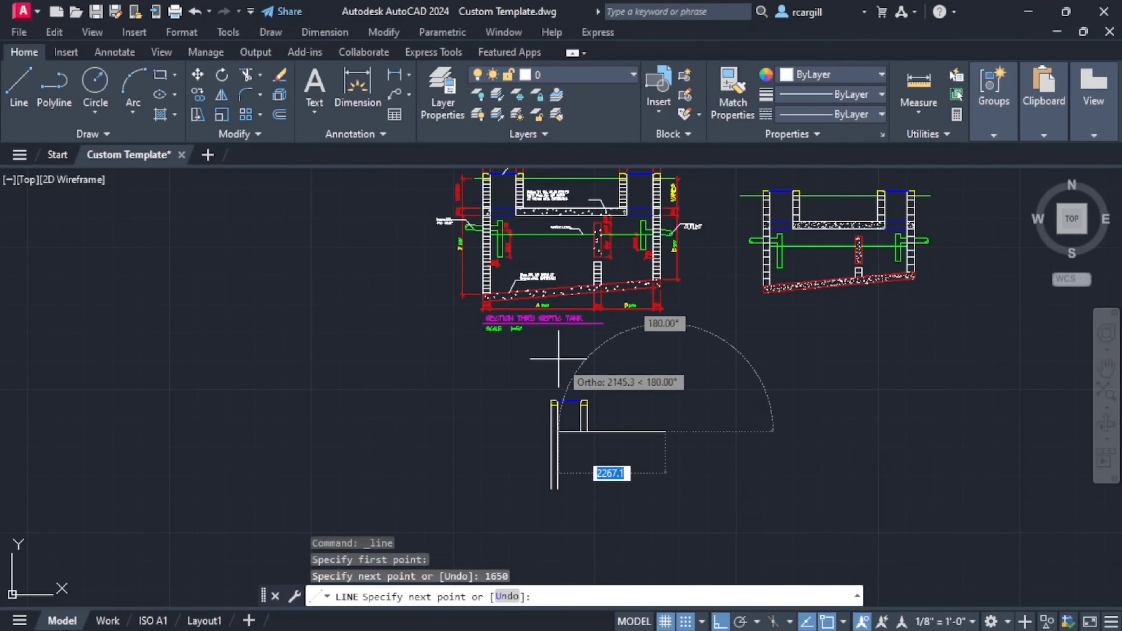
{"action": "key", "text": "Escape"}
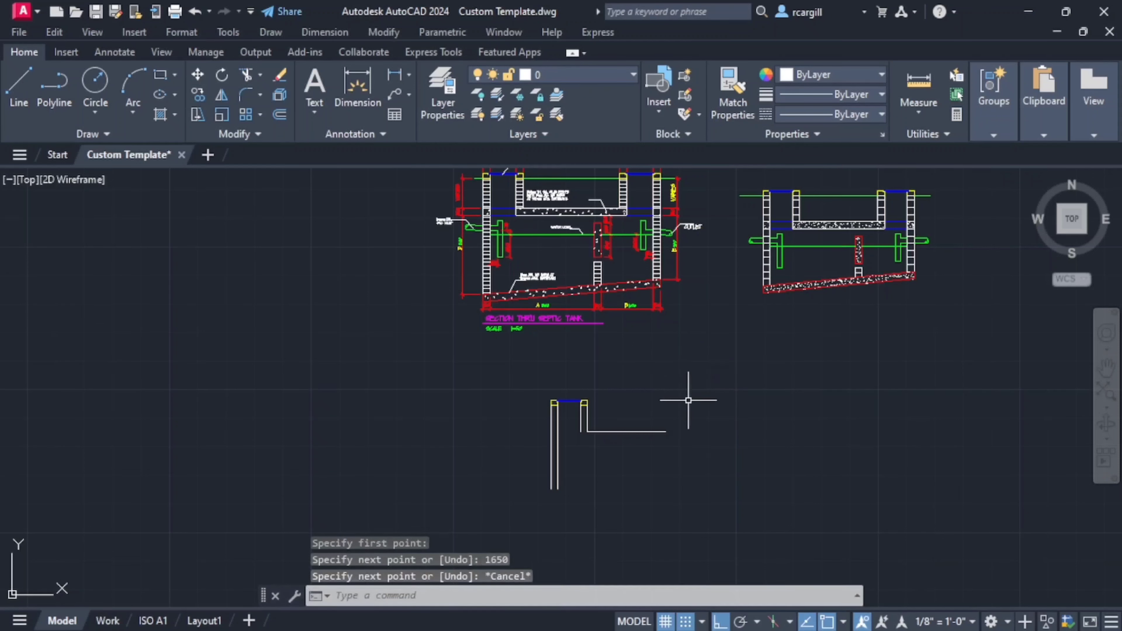
- Examine the chamber and wall dimensions of the dimensioned septic tank section alongside the partly redrawn section
{"action": "mouse_move", "coordinate": [615, 416]}
{"action": "middle_mouse_down"}
{"action": "mouse_move", "coordinate": [714, 413]}
{"action": "mouse_move", "coordinate": [757, 442]}
{"action": "mouse_move", "coordinate": [747, 455]}
{"action": "middle_mouse_up"}
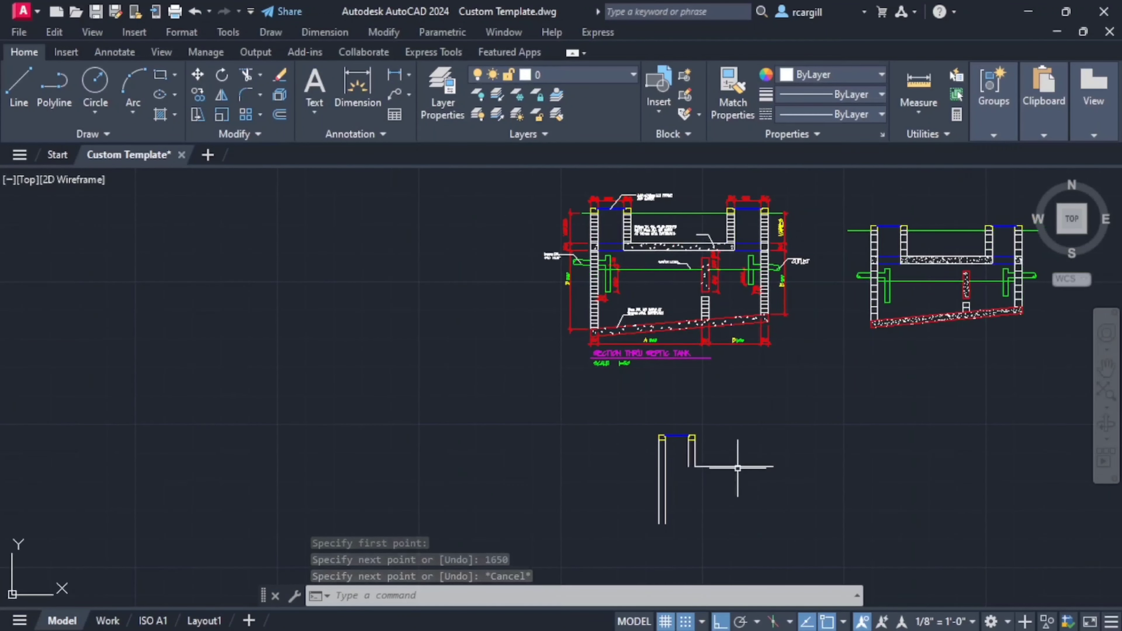
{"action": "scroll", "coordinate": [733, 459], "scroll_direction": "up", "scroll_amount": 2}
{"action": "scroll", "coordinate": [662, 433], "scroll_direction": "down", "scroll_amount": 4}
{"action": "key", "text": "Escape"}
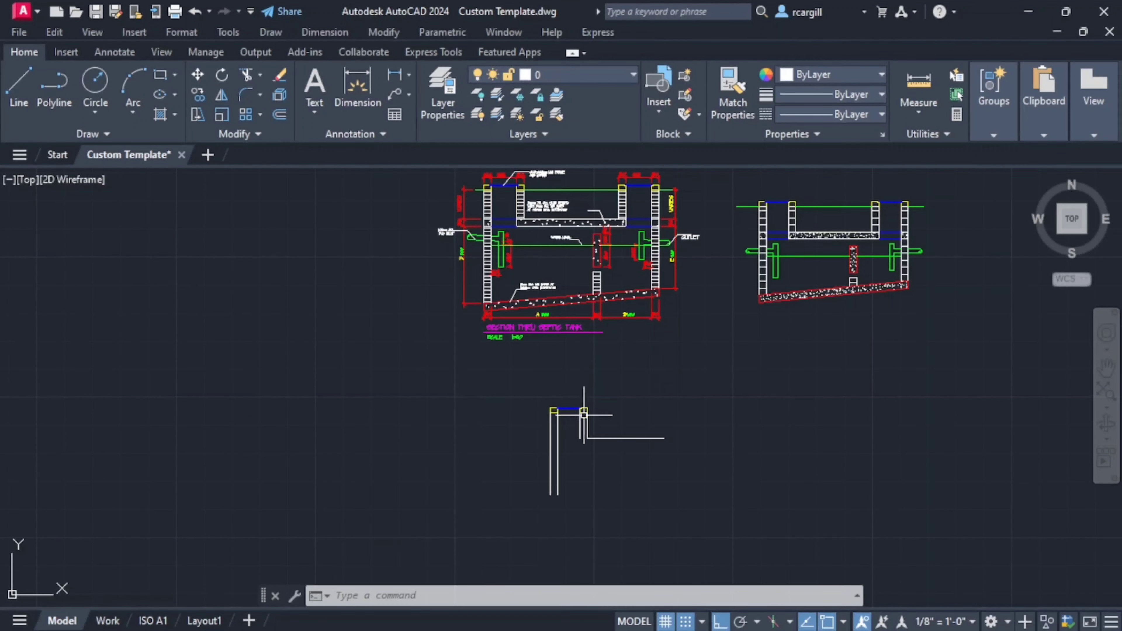
{"action": "middle_click_drag", "start_coordinate": [592, 438], "coordinate": [643, 444]}
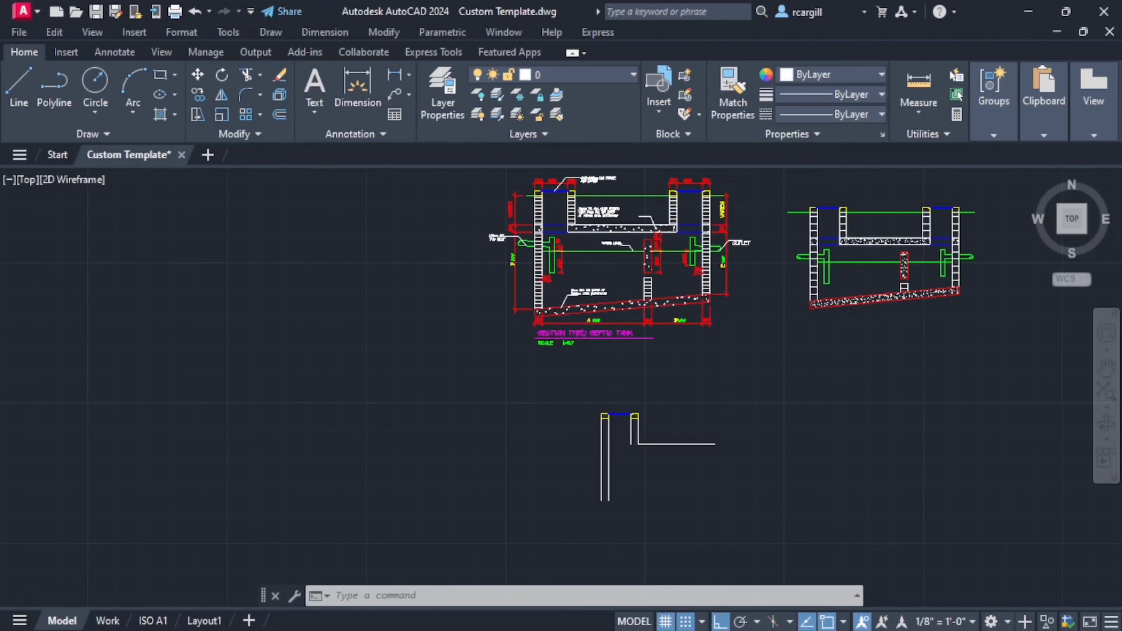
{"action": "scroll", "coordinate": [558, 242], "scroll_direction": "up", "scroll_amount": 2}
{"action": "middle_click_drag", "start_coordinate": [627, 405], "coordinate": [455, 370]}
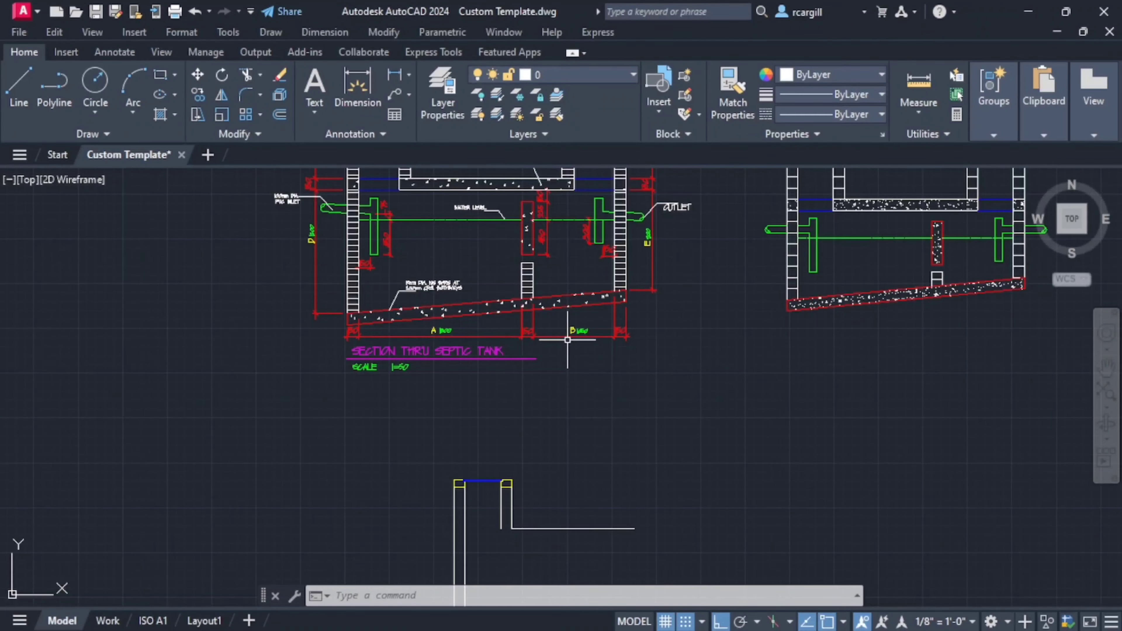
{"action": "middle_click_drag", "start_coordinate": [608, 340], "coordinate": [615, 341]}
{"action": "scroll", "coordinate": [605, 346], "scroll_direction": "down", "scroll_amount": 2}
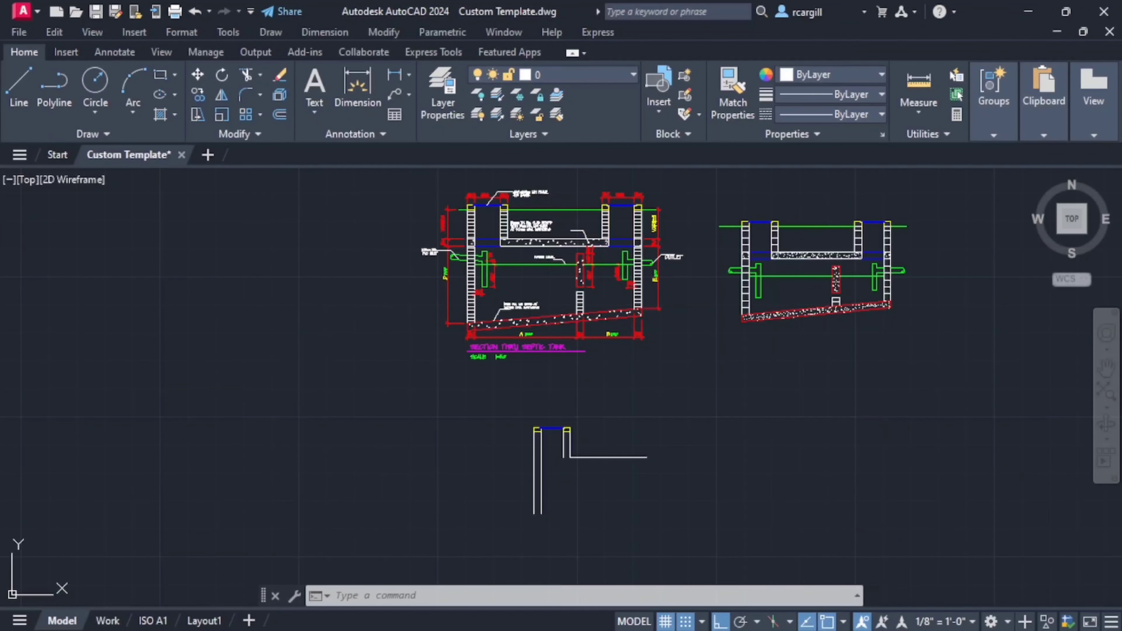
- Close the lower end of the left wall with a horizontal line between its two wall lines
{"action": "left_click", "coordinate": [28, 114]}
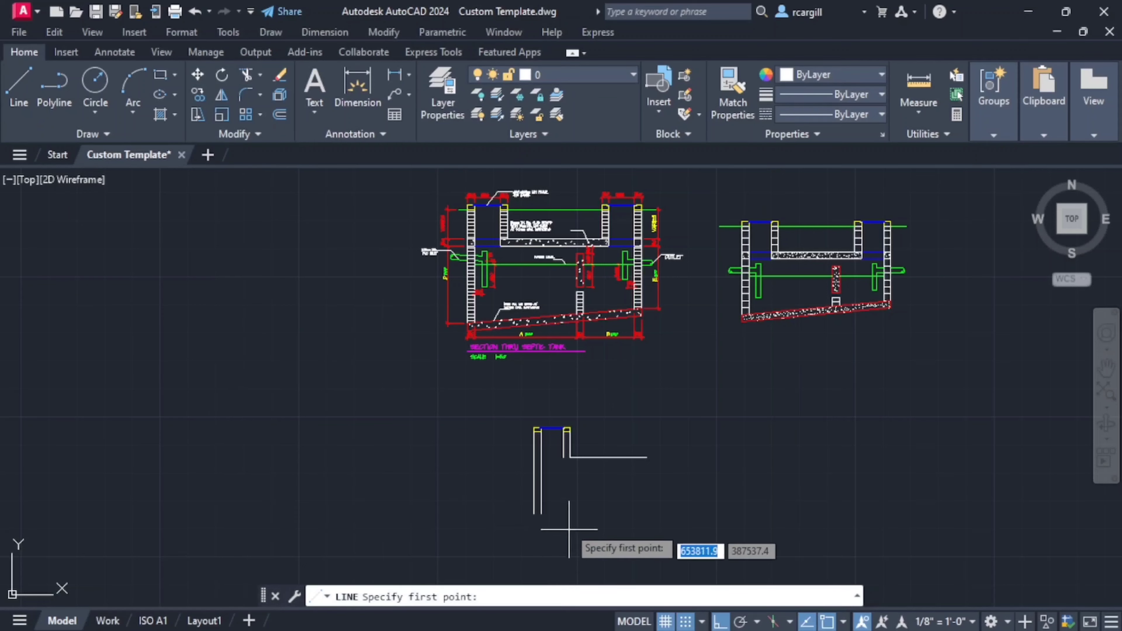
{"action": "scroll", "coordinate": [549, 503], "scroll_direction": "up", "scroll_amount": 2}
{"action": "left_click", "coordinate": [524, 519]}
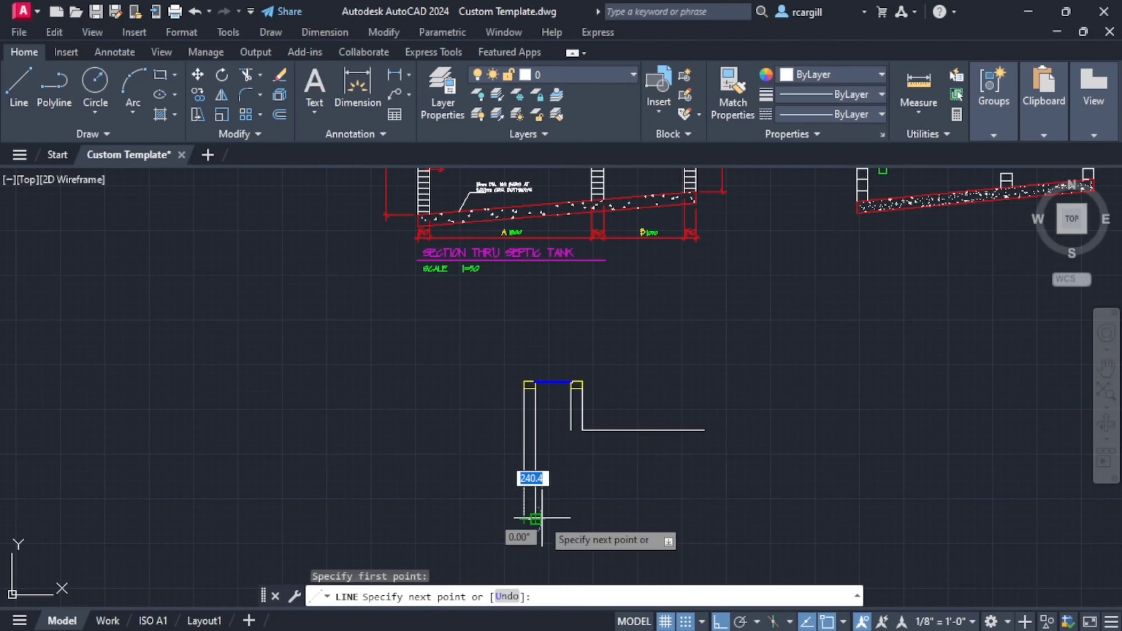
{"action": "left_click", "coordinate": [536, 519]}
{"action": "middle_click_drag", "start_coordinate": [589, 430], "coordinate": [558, 494]}
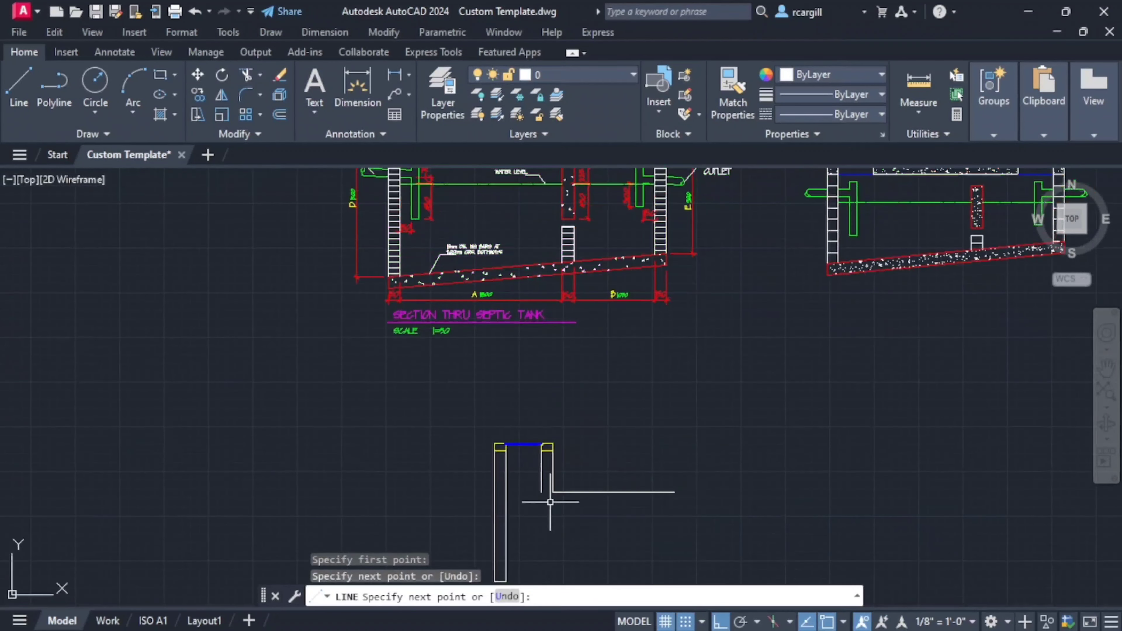
{"action": "key", "text": "Escape"}
- Draw a horizontal line across the lower end of the right manhole wall, from its inner to its outer line
{"action": "mouse_move", "coordinate": [545, 399]}
{"action": "middle_mouse_down"}
{"action": "mouse_move", "coordinate": [542, 453]}
{"action": "mouse_move", "coordinate": [577, 377]}
{"action": "middle_mouse_up"}
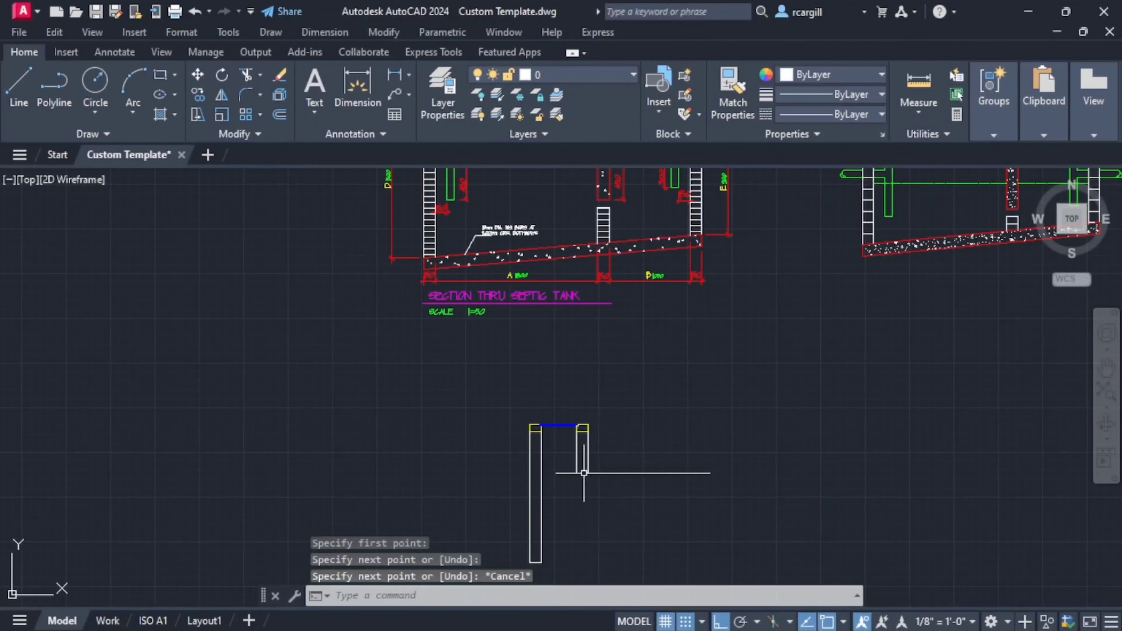
{"action": "left_click", "coordinate": [28, 111]}
{"action": "scroll", "coordinate": [581, 490], "scroll_direction": "up", "scroll_amount": 6}
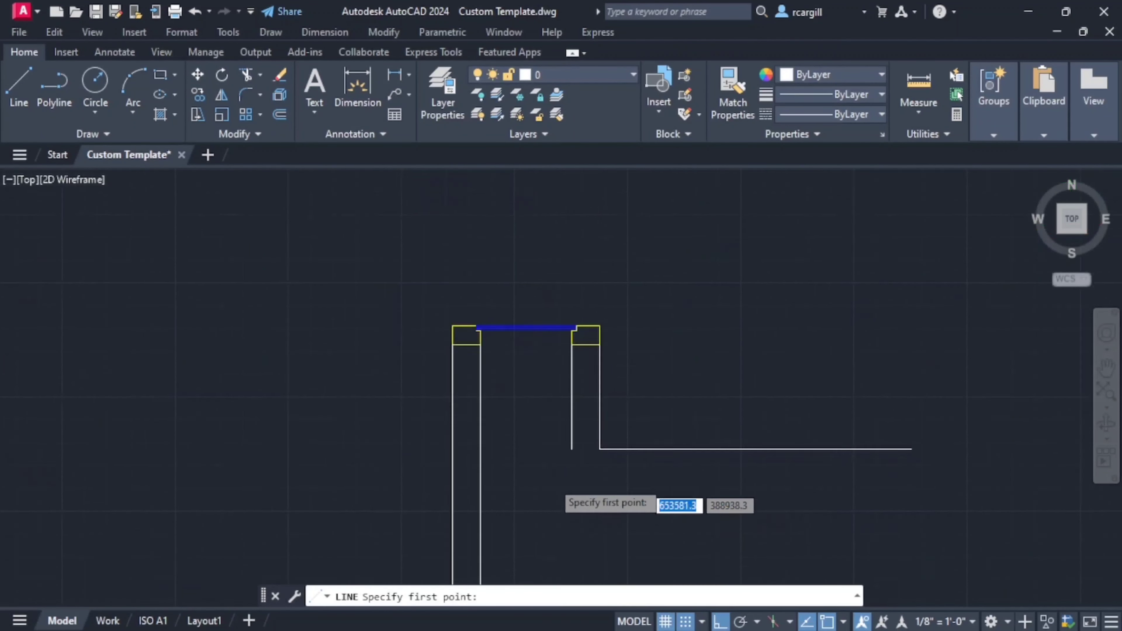
{"action": "left_click", "coordinate": [584, 430]}
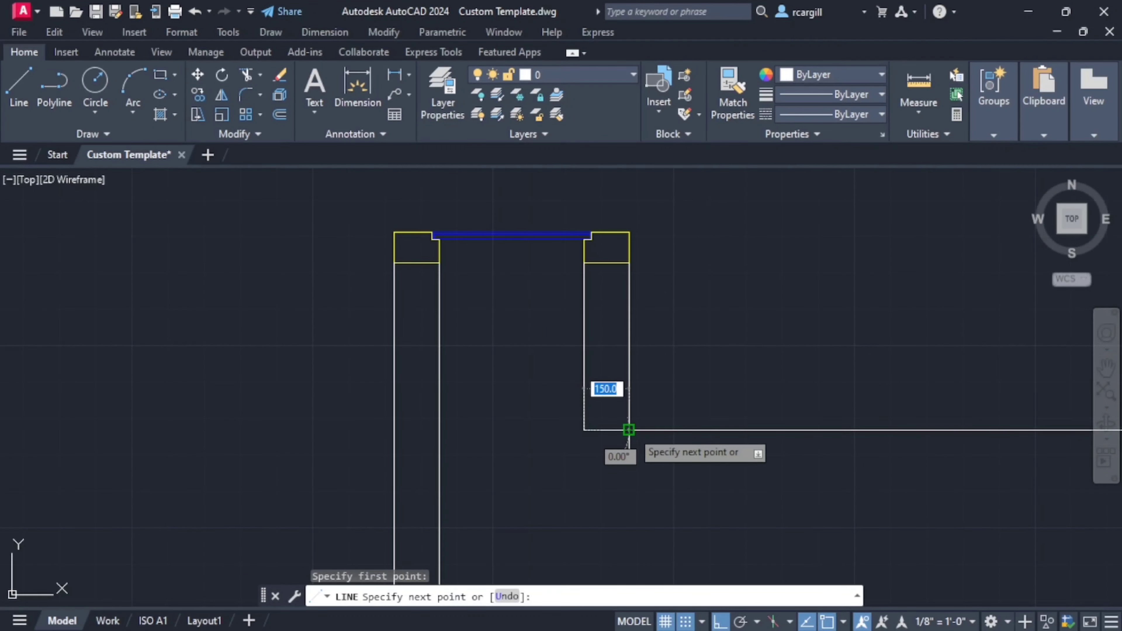
{"action": "key", "text": "Escape"}
{"action": "scroll", "coordinate": [606, 421], "scroll_direction": "down", "scroll_amount": 4}
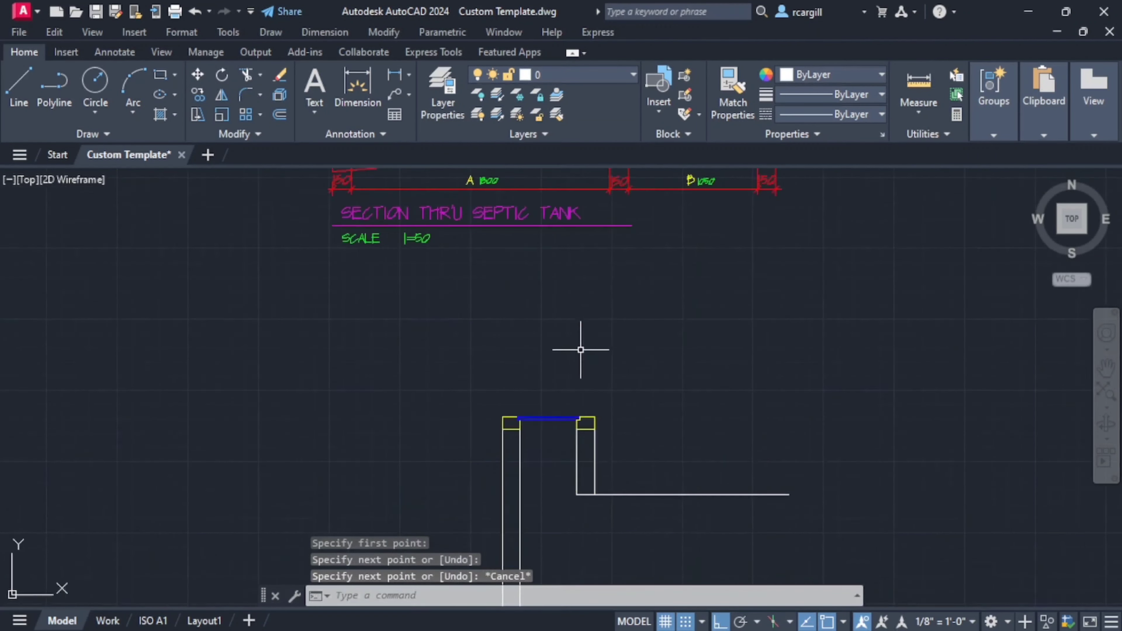
- Offset the horizontal slab line downward by 15 mm
{"action": "scroll", "coordinate": [581, 350], "scroll_direction": "down", "scroll_amount": 4}
{"action": "middle_click_drag", "start_coordinate": [581, 356], "coordinate": [582, 478]}
{"action": "scroll", "coordinate": [531, 335], "scroll_direction": "up", "scroll_amount": 2}
{"action": "scroll", "coordinate": [531, 336], "scroll_direction": "down", "scroll_amount": 4}
{"action": "middle_click_drag", "start_coordinate": [533, 340], "coordinate": [538, 294]}
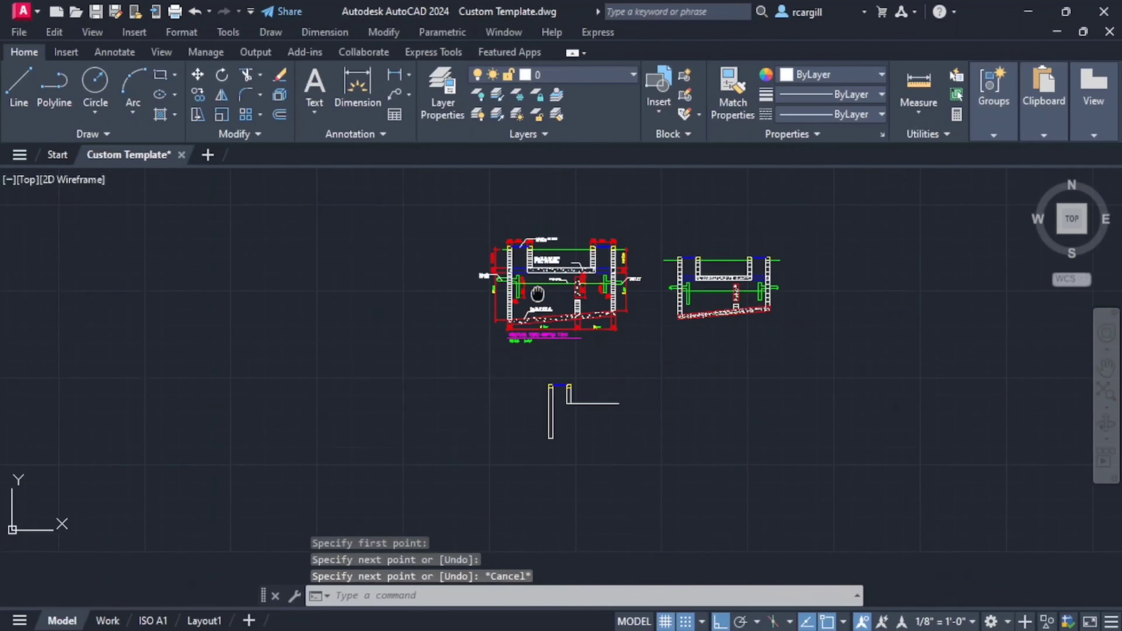
{"action": "scroll", "coordinate": [556, 371], "scroll_direction": "up", "scroll_amount": 3}
{"action": "type", "text": "o"}
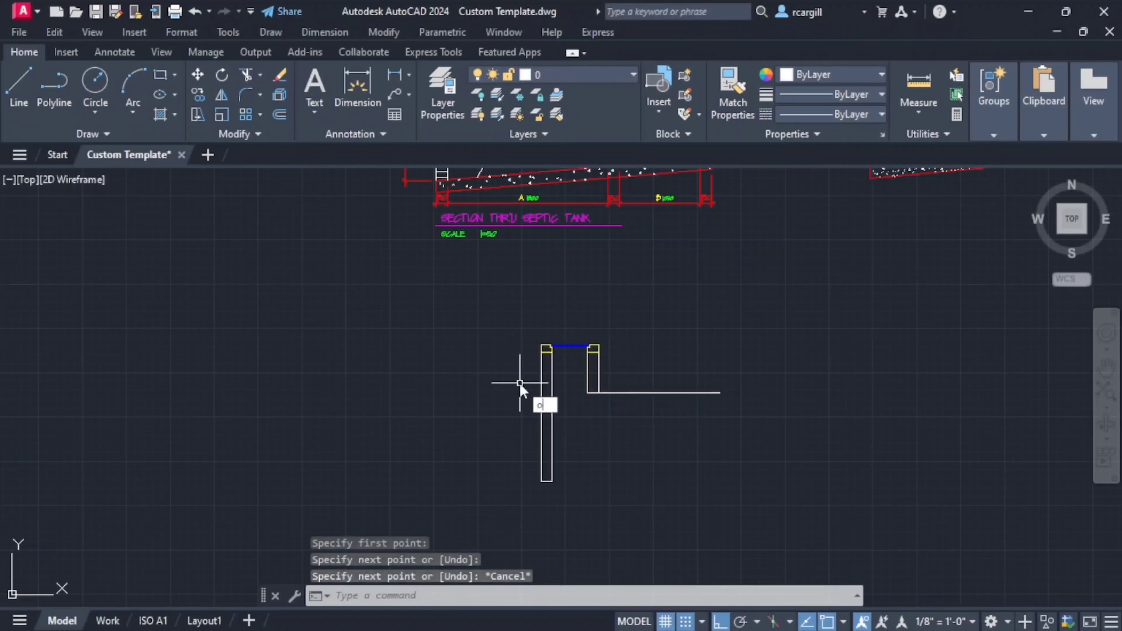
{"action": "key", "text": "Return"}
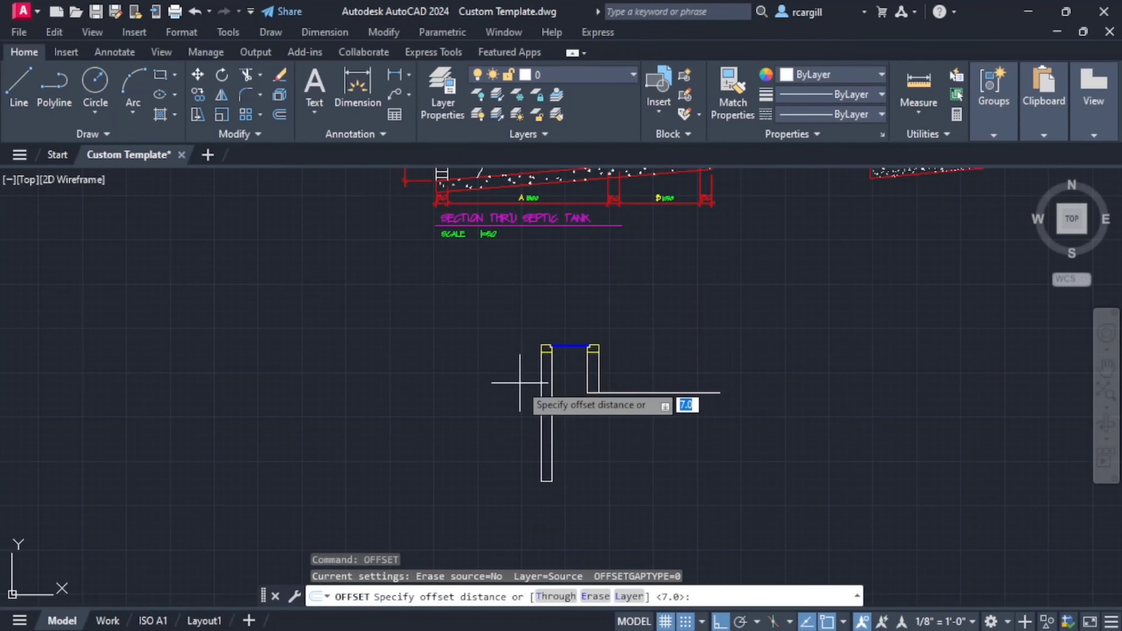
{"action": "key", "text": "Return"}
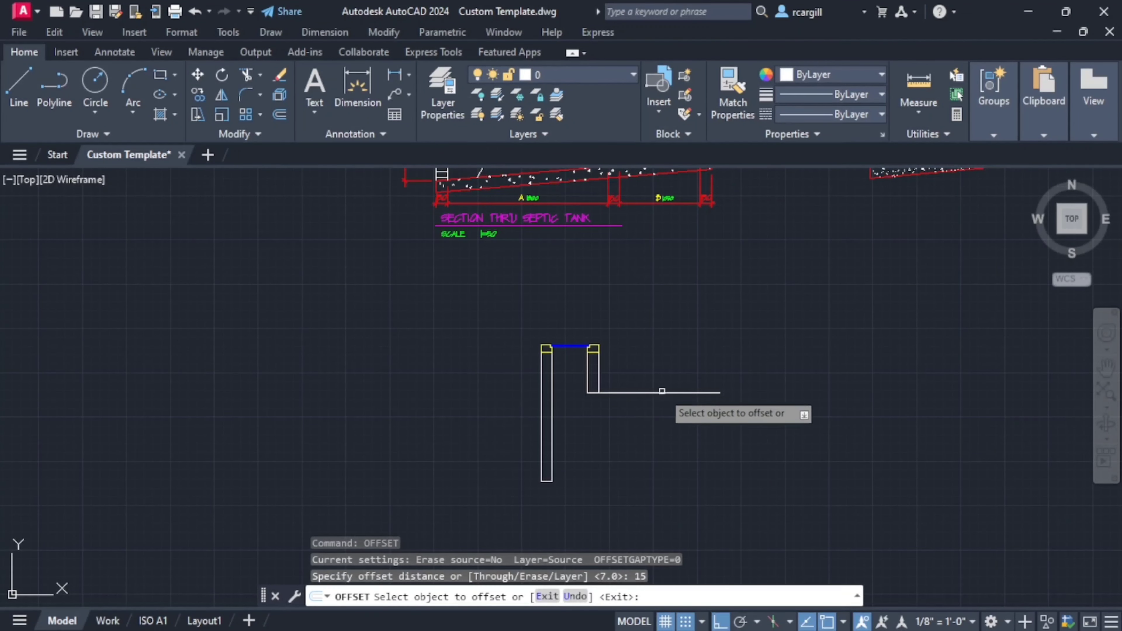
{"action": "left_click", "coordinate": [653, 393]}
{"action": "left_click", "coordinate": [652, 402]}
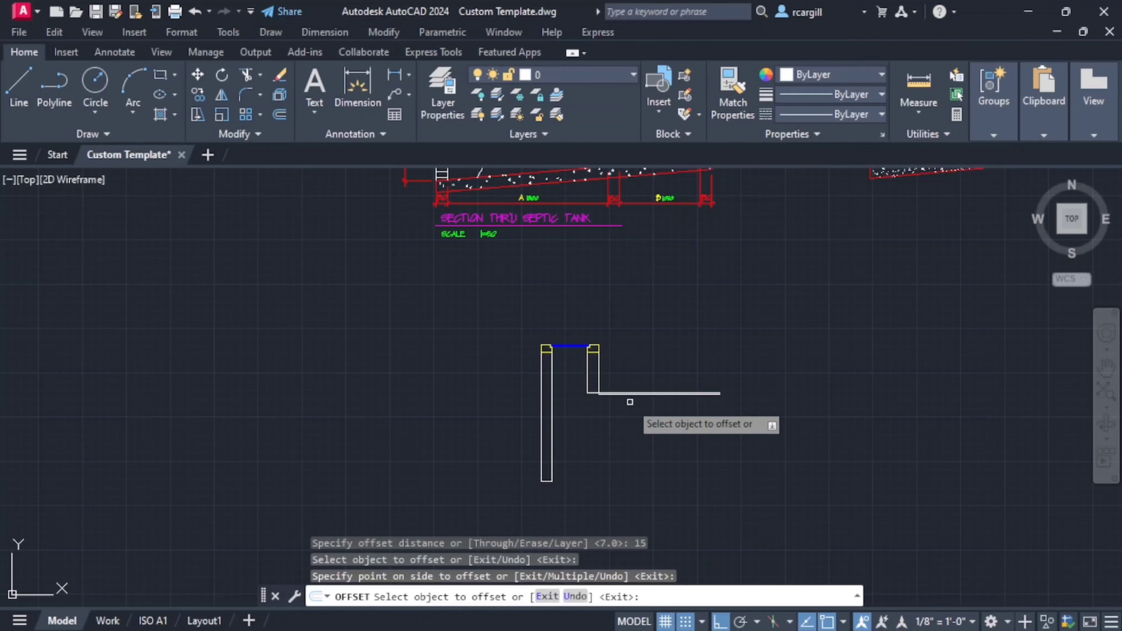
{"action": "key", "text": "Escape"}
- Delete the slab line copy offset by 15 mm
{"action": "scroll", "coordinate": [616, 392], "scroll_direction": "up", "scroll_amount": 5}
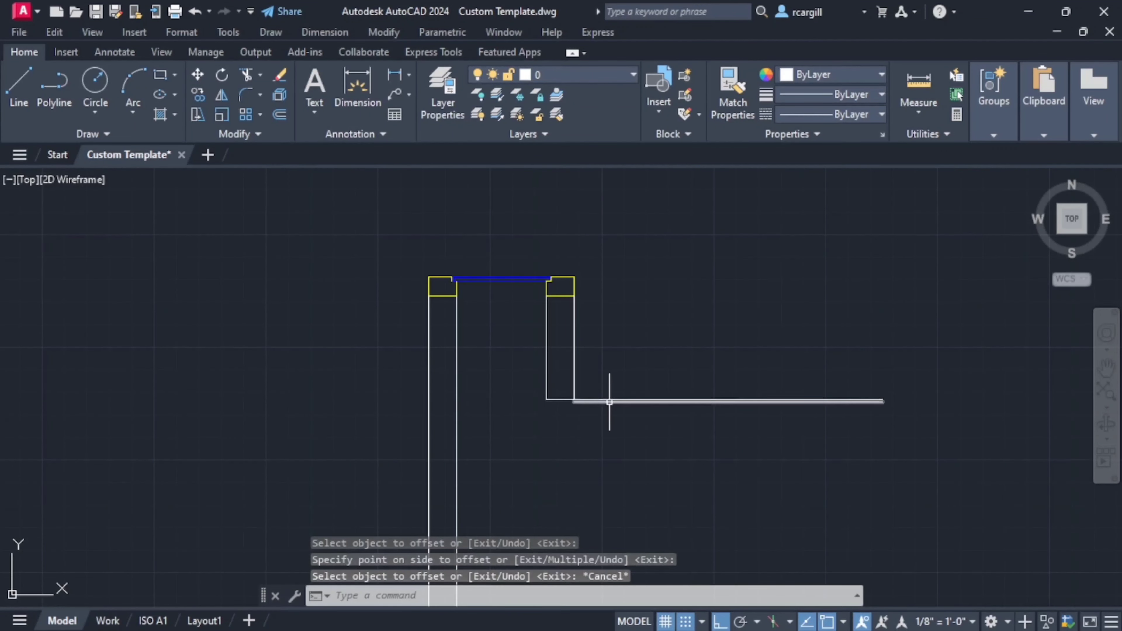
{"action": "left_click", "coordinate": [610, 401]}
{"action": "key", "text": "Delete"}
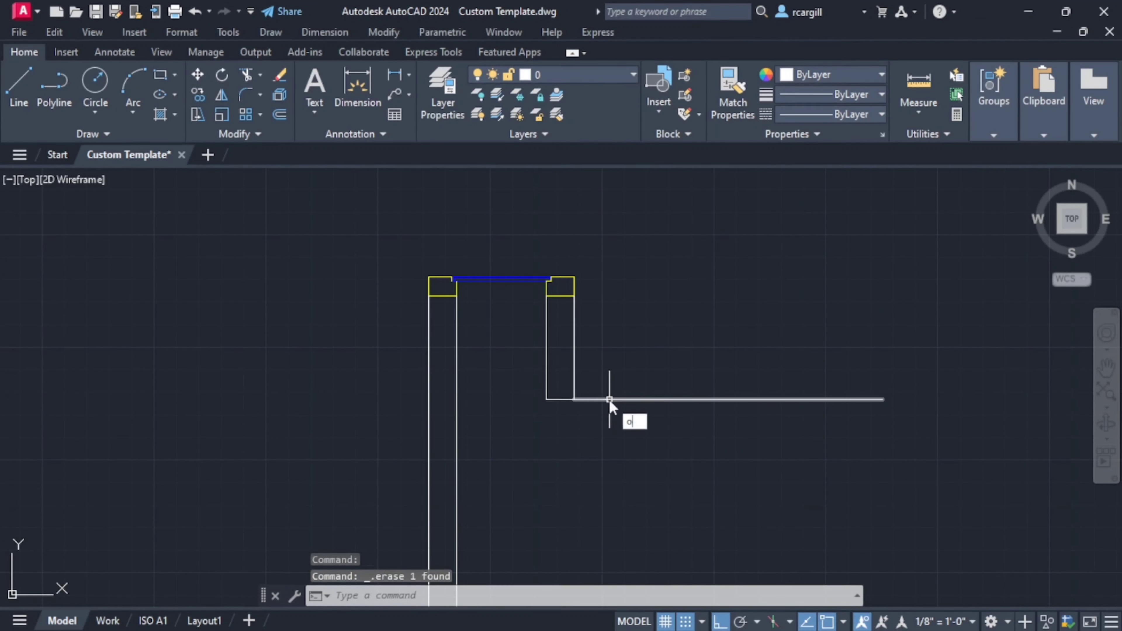
{"action": "key", "text": "Escape"}
{"action": "key", "text": "Escape"}
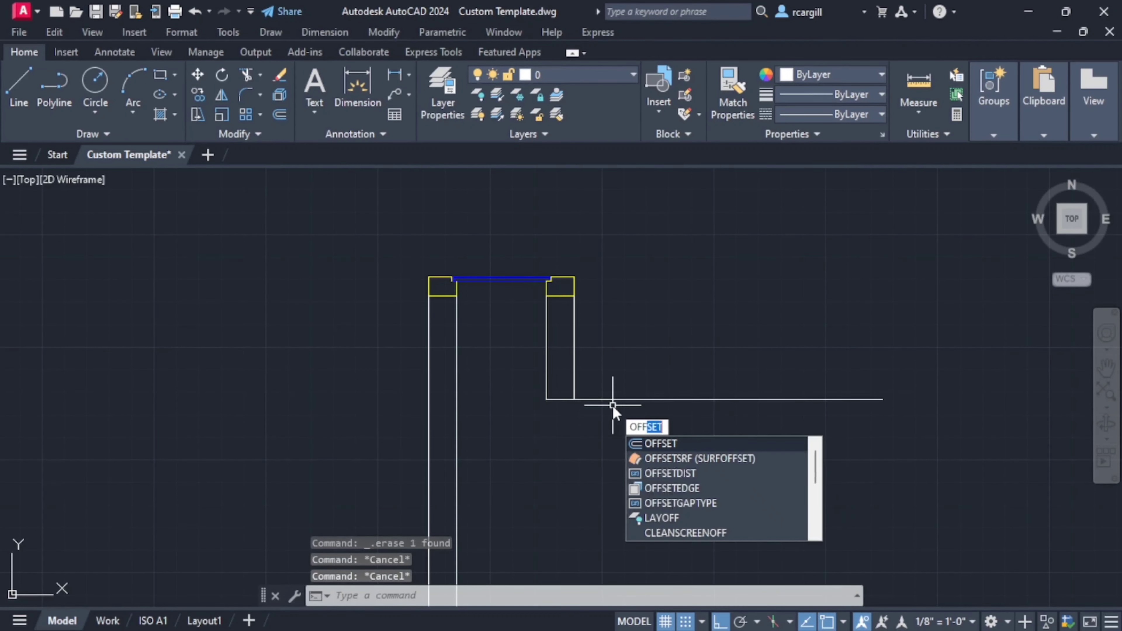
- Offset the horizontal slab line and the line closing the right manhole wall 150 mm downward
{"action": "key", "text": "Return"}
{"action": "type", "text": "150"}
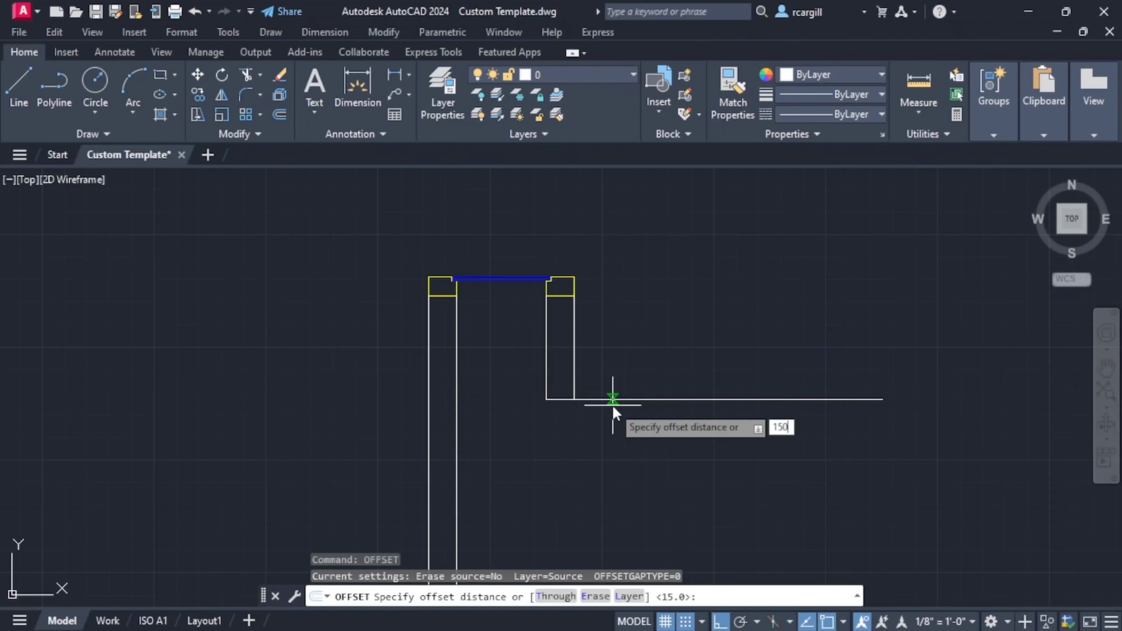
{"action": "key", "text": "Return"}
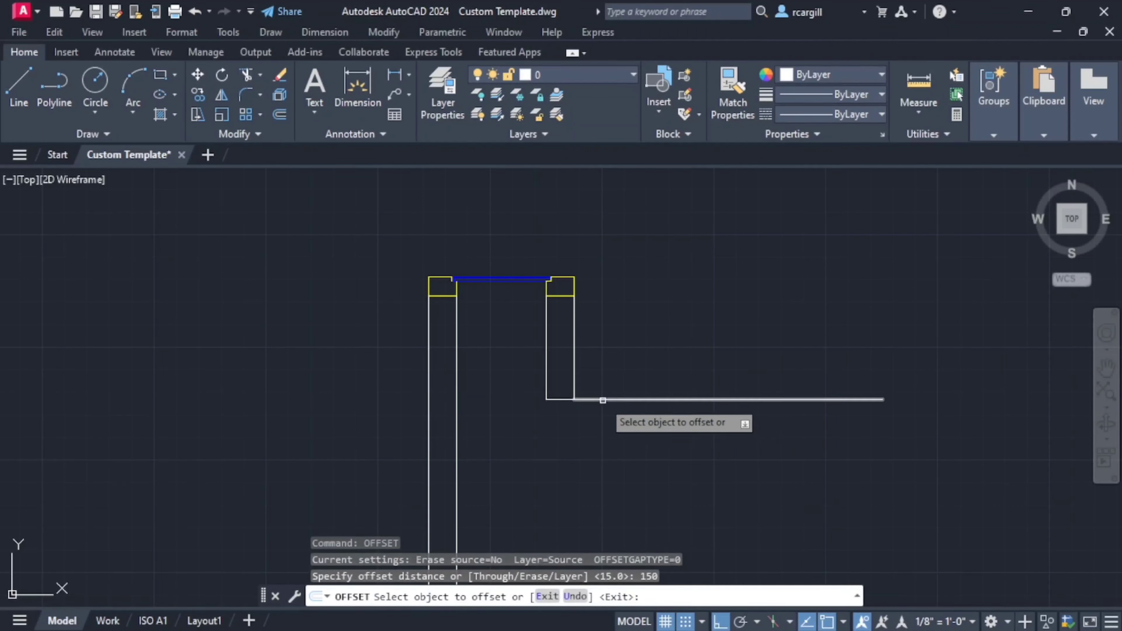
{"action": "left_click", "coordinate": [605, 400]}
{"action": "left_click", "coordinate": [588, 424]}
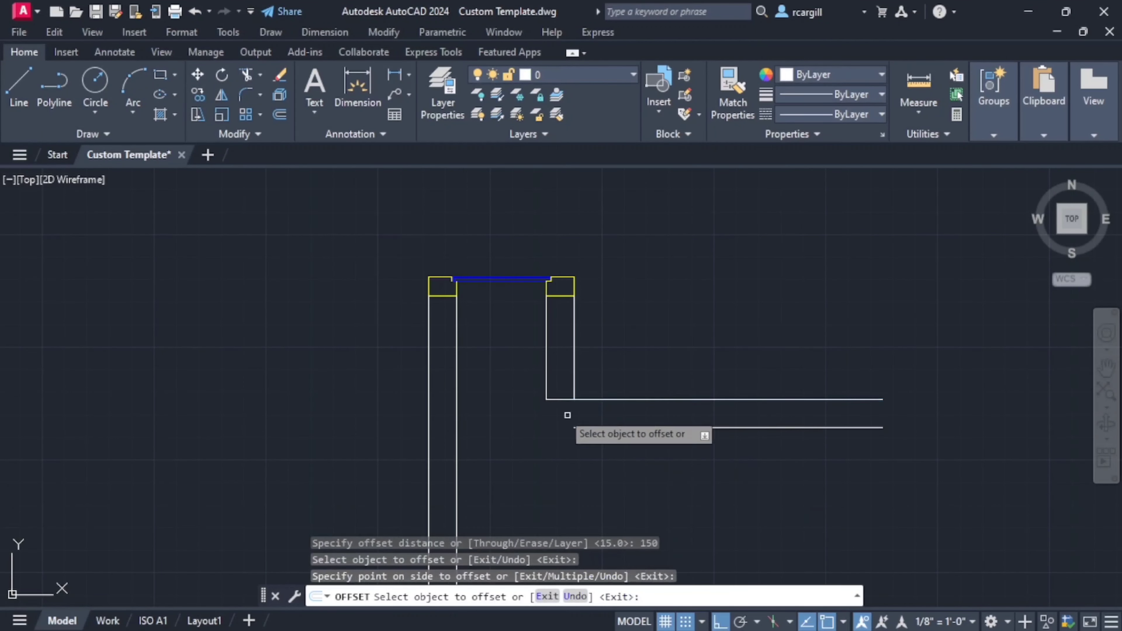
{"action": "left_click", "coordinate": [556, 400]}
{"action": "left_click", "coordinate": [569, 426]}
{"action": "scroll", "coordinate": [435, 449], "scroll_direction": "down", "scroll_amount": 4}
{"action": "scroll", "coordinate": [434, 450], "scroll_direction": "down", "scroll_amount": 3}
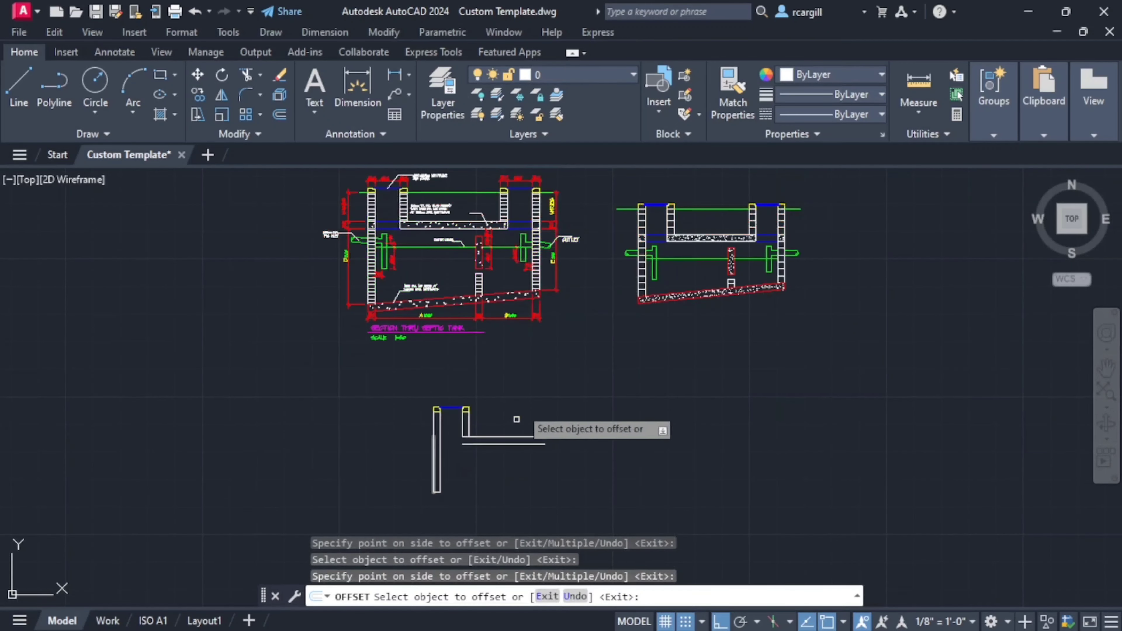
{"action": "key", "text": "Escape"}
- Stretch the lower end of the right manhole wall's inner line down to the slab's lower line
{"action": "scroll", "coordinate": [462, 421], "scroll_direction": "up", "scroll_amount": 3}
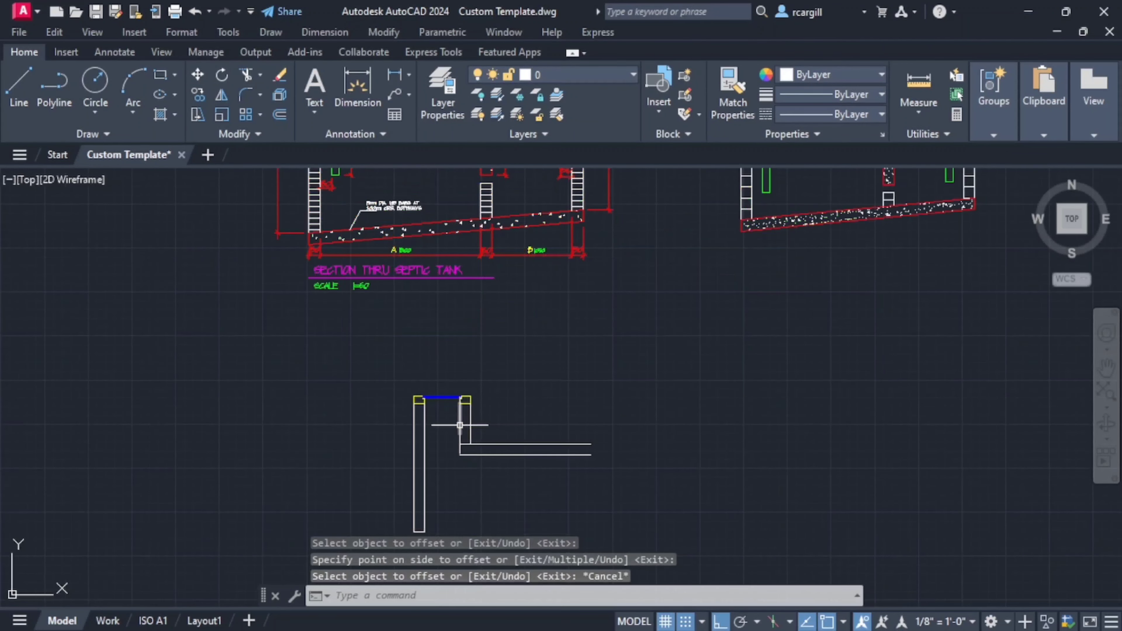
{"action": "left_click", "coordinate": [459, 431]}
{"action": "scroll", "coordinate": [457, 444], "scroll_direction": "up", "scroll_amount": 2}
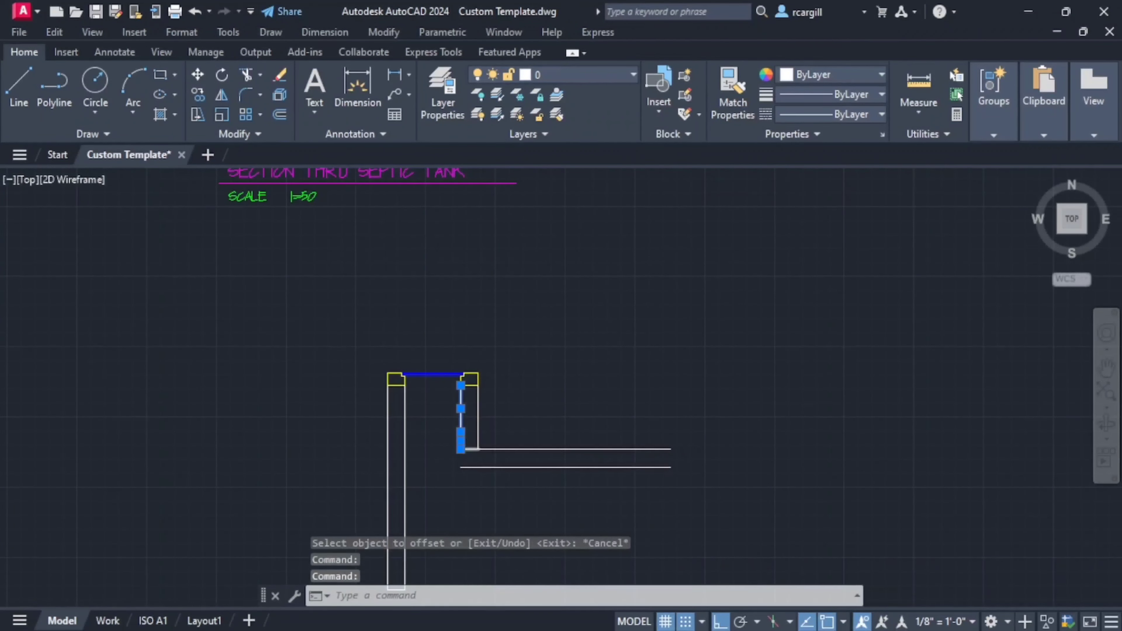
{"action": "scroll", "coordinate": [460, 444], "scroll_direction": "up", "scroll_amount": 3}
{"action": "left_click", "coordinate": [458, 453]}
{"action": "left_click", "coordinate": [458, 497]}
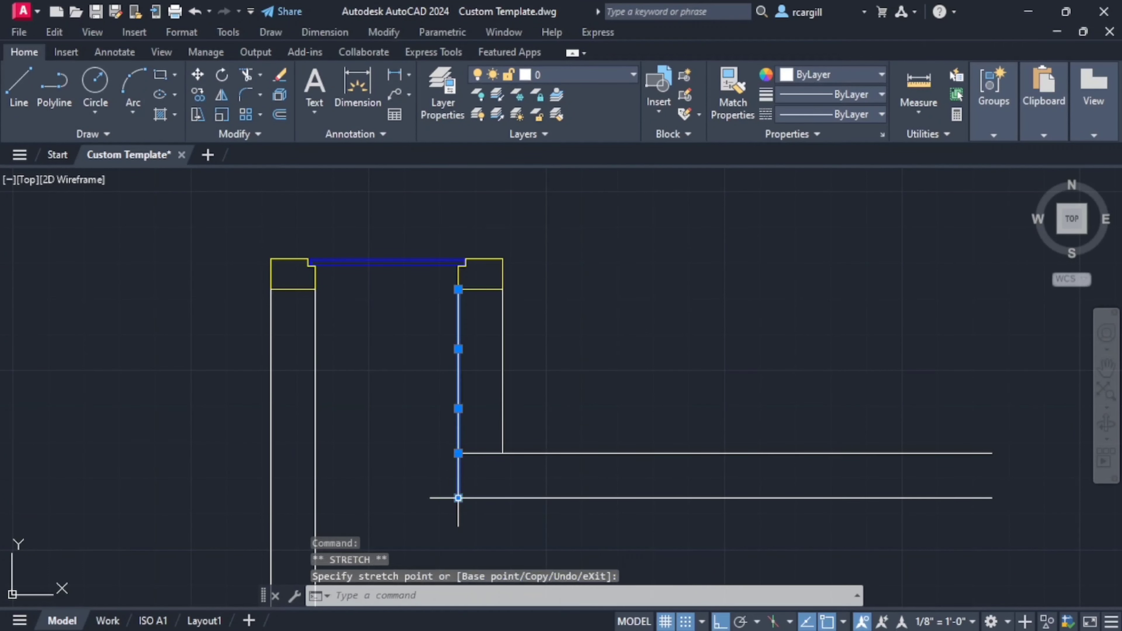
- Draw a short horizontal line across the left manhole wall, level with the slab's top line
{"action": "key", "text": "Escape"}
{"action": "scroll", "coordinate": [451, 389], "scroll_direction": "down", "scroll_amount": 5}
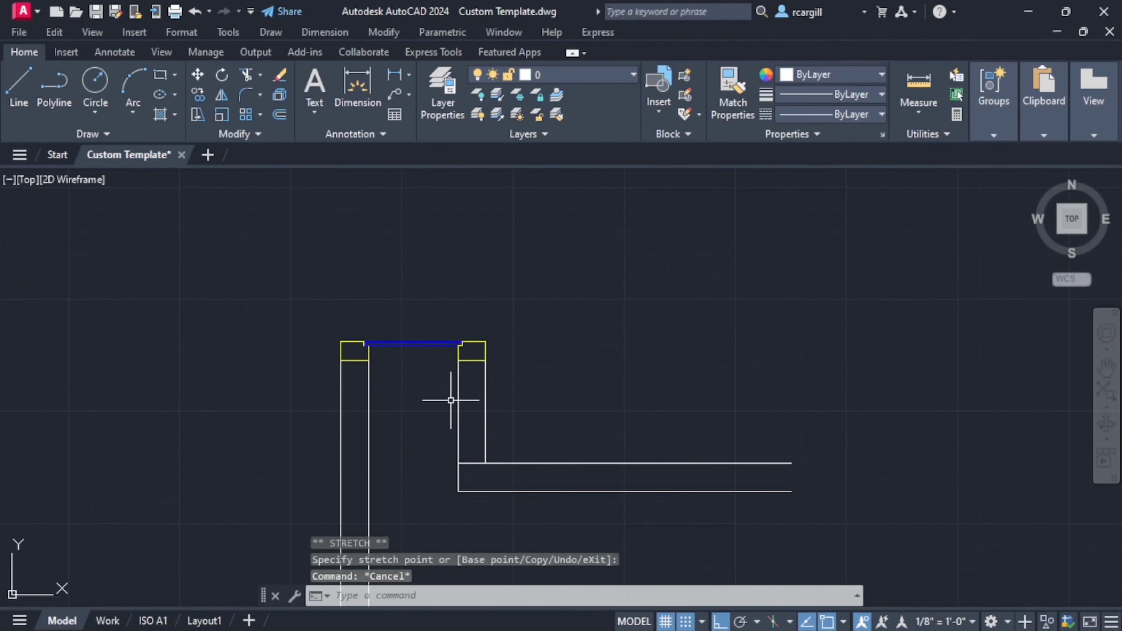
{"action": "middle_click_drag", "start_coordinate": [464, 344], "coordinate": [462, 489]}
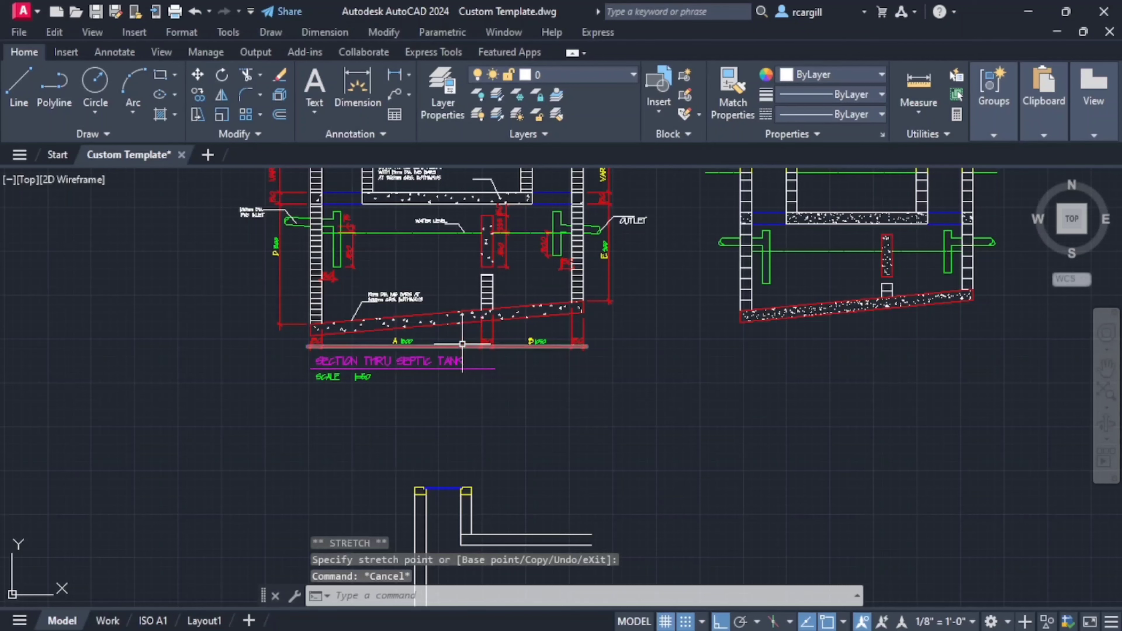
{"action": "middle_click_drag", "start_coordinate": [475, 547], "coordinate": [664, 466]}
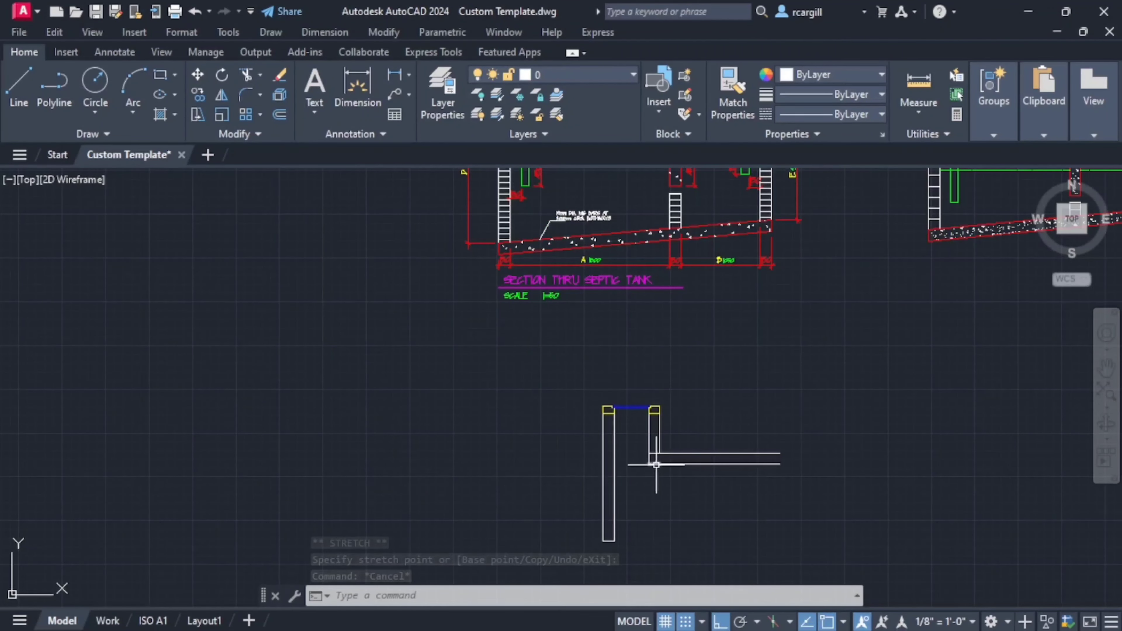
{"action": "middle_click_drag", "start_coordinate": [529, 193], "coordinate": [469, 318]}
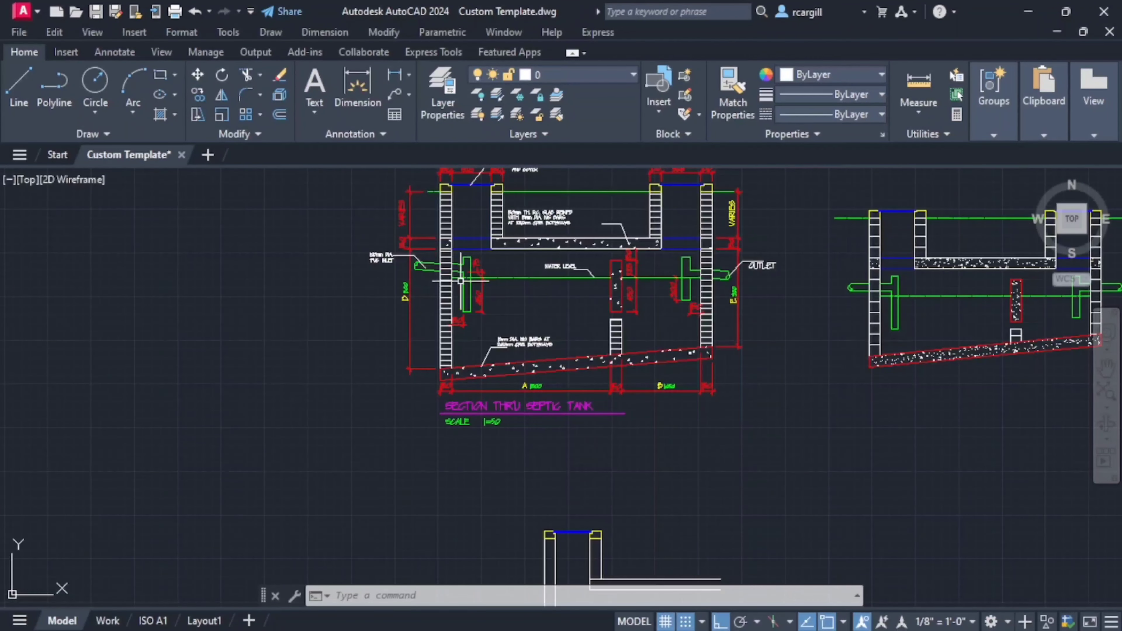
{"action": "middle_click_drag", "start_coordinate": [531, 554], "coordinate": [477, 449]}
{"action": "left_click", "coordinate": [23, 80]}
{"action": "scroll", "coordinate": [564, 519], "scroll_direction": "up", "scroll_amount": 2}
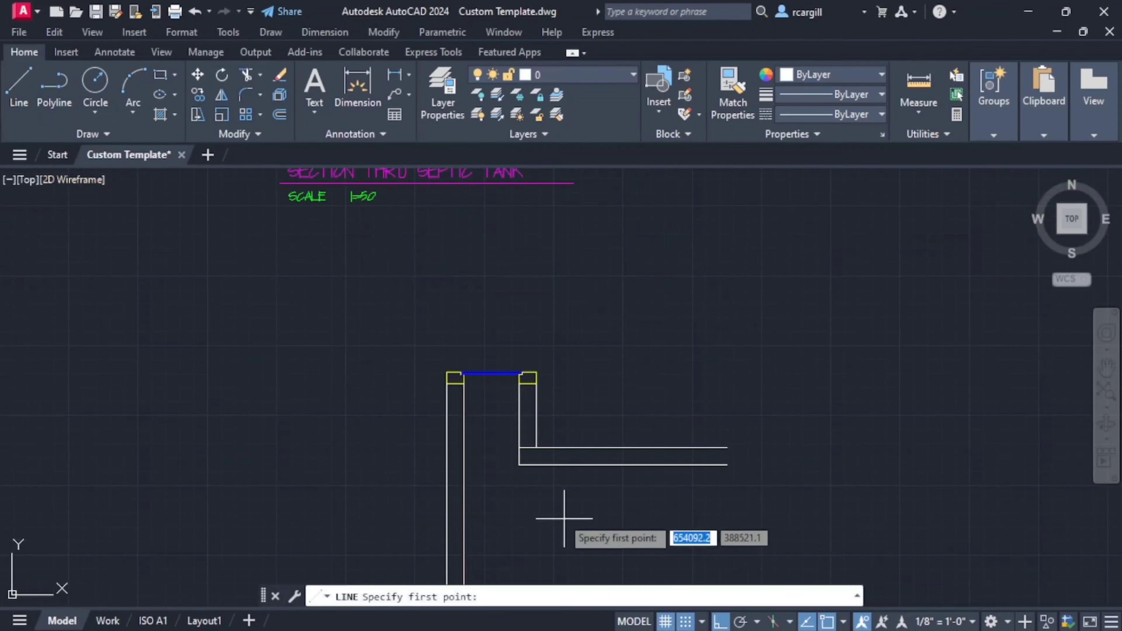
{"action": "left_click", "coordinate": [464, 447]}
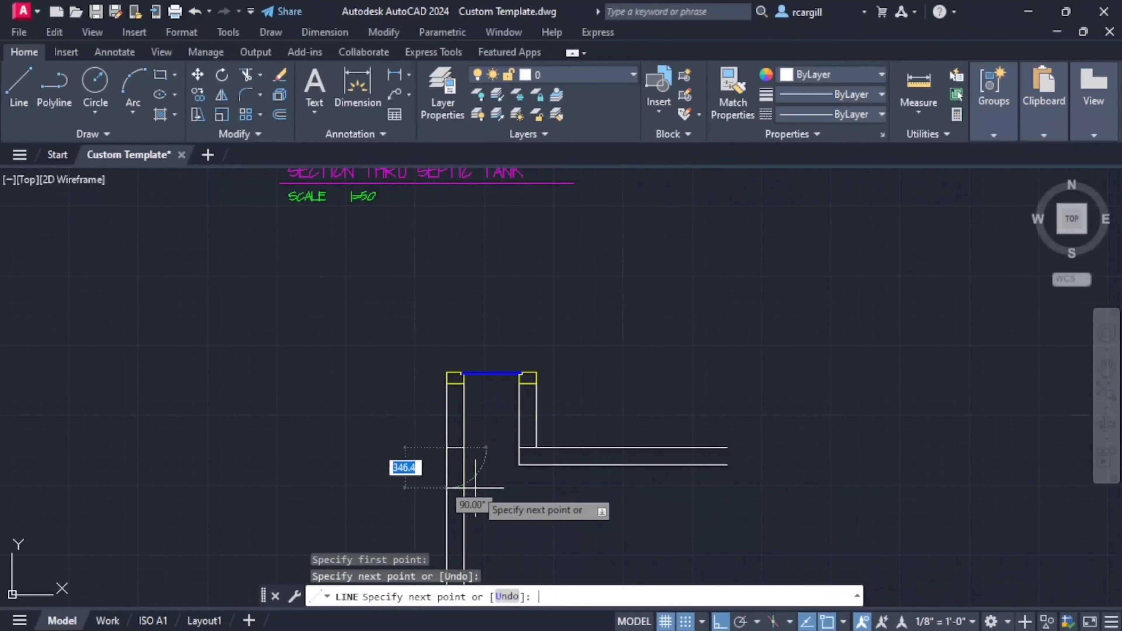
{"action": "key", "text": "Escape"}
- Draw a 150 mm horizontal line across the left manhole wall, level with the slab's lower line
{"action": "key", "text": "Return"}
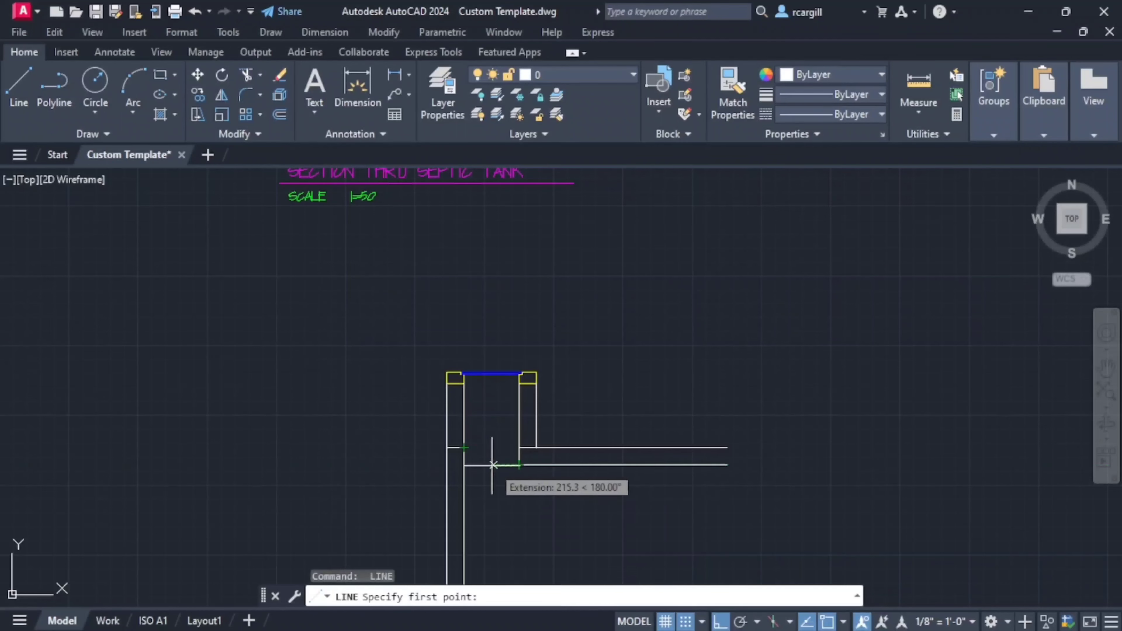
{"action": "left_click", "coordinate": [463, 465]}
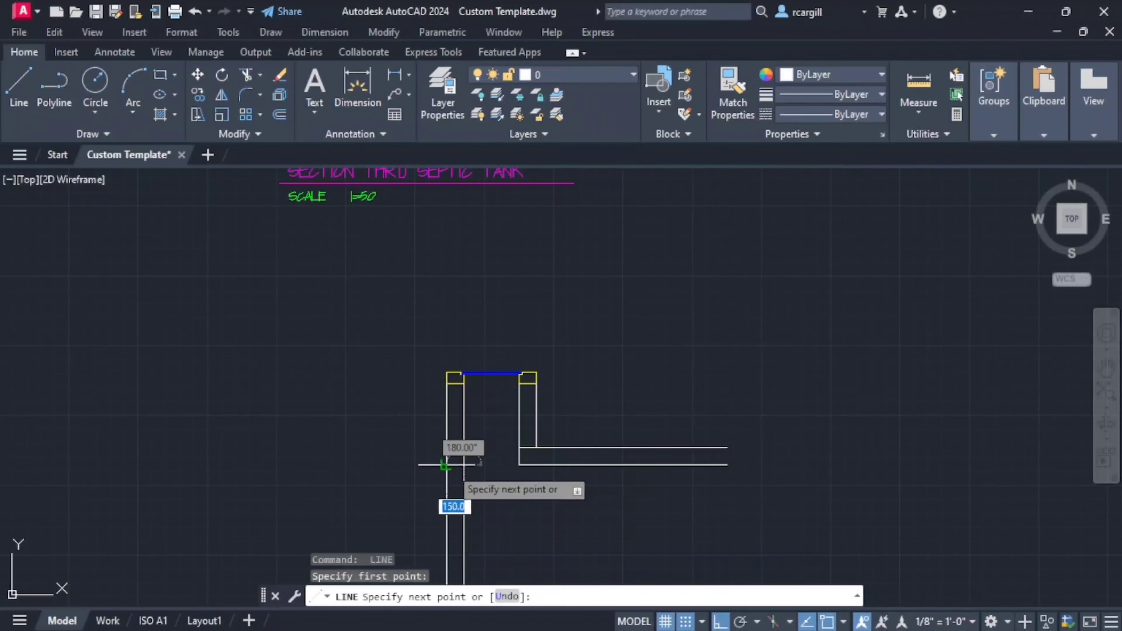
{"action": "key", "text": "Escape"}
- Compare the redrawn walls and slab with the dimensioned reference section, checking the block courses in the walls
{"action": "scroll", "coordinate": [626, 452], "scroll_direction": "down", "scroll_amount": 2}
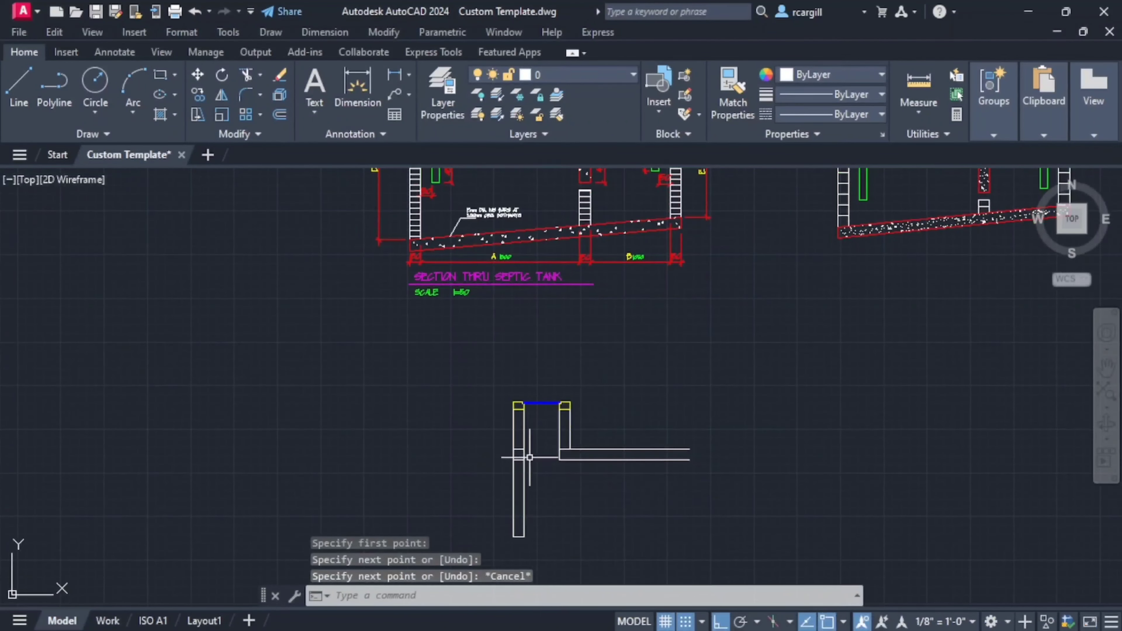
{"action": "scroll", "coordinate": [594, 459], "scroll_direction": "down", "scroll_amount": 2}
{"action": "middle_click_drag", "start_coordinate": [585, 466], "coordinate": [334, 509]}
{"action": "middle_click_drag", "start_coordinate": [386, 421], "coordinate": [563, 382]}
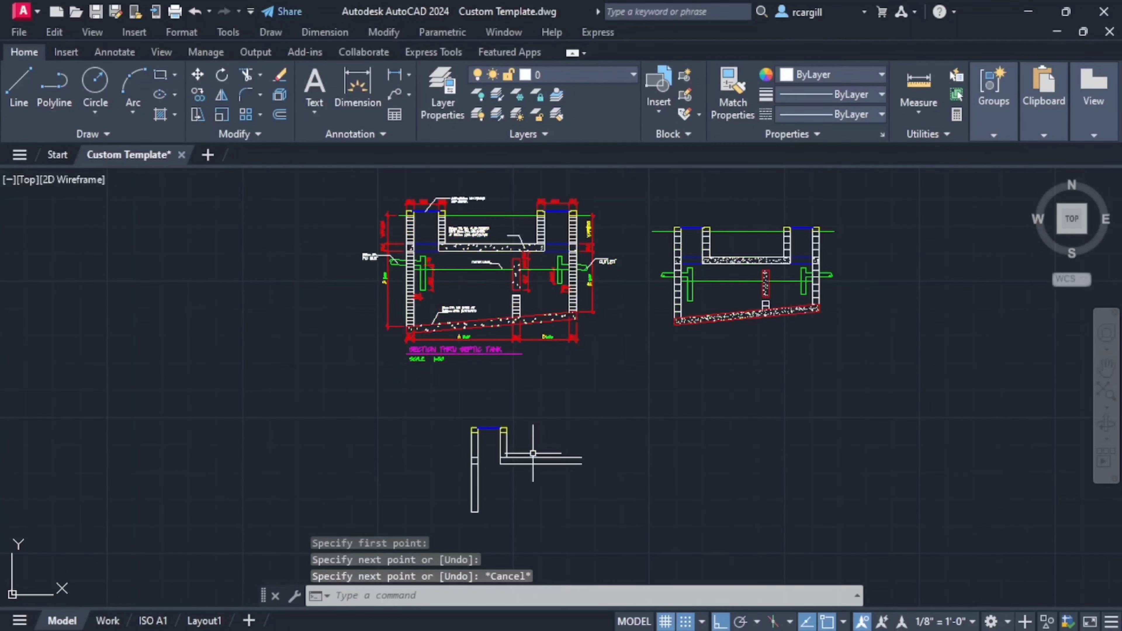
{"action": "scroll", "coordinate": [533, 453], "scroll_direction": "up", "scroll_amount": 2}
{"action": "middle_click_drag", "start_coordinate": [606, 442], "coordinate": [543, 516]}
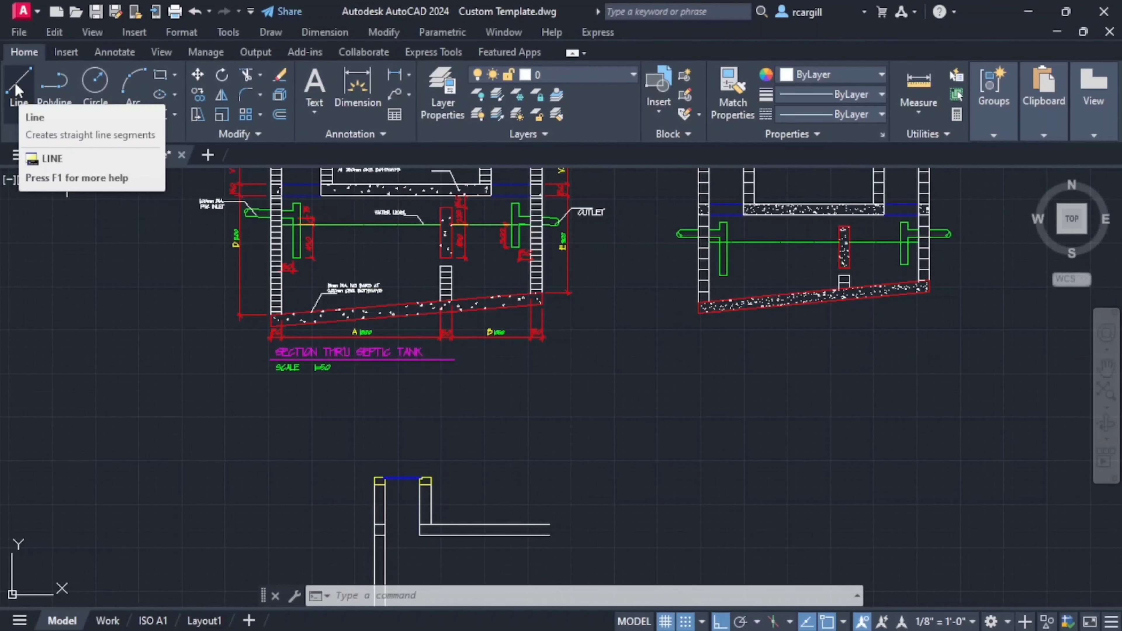
{"action": "scroll", "coordinate": [499, 442], "scroll_direction": "down", "scroll_amount": 3}
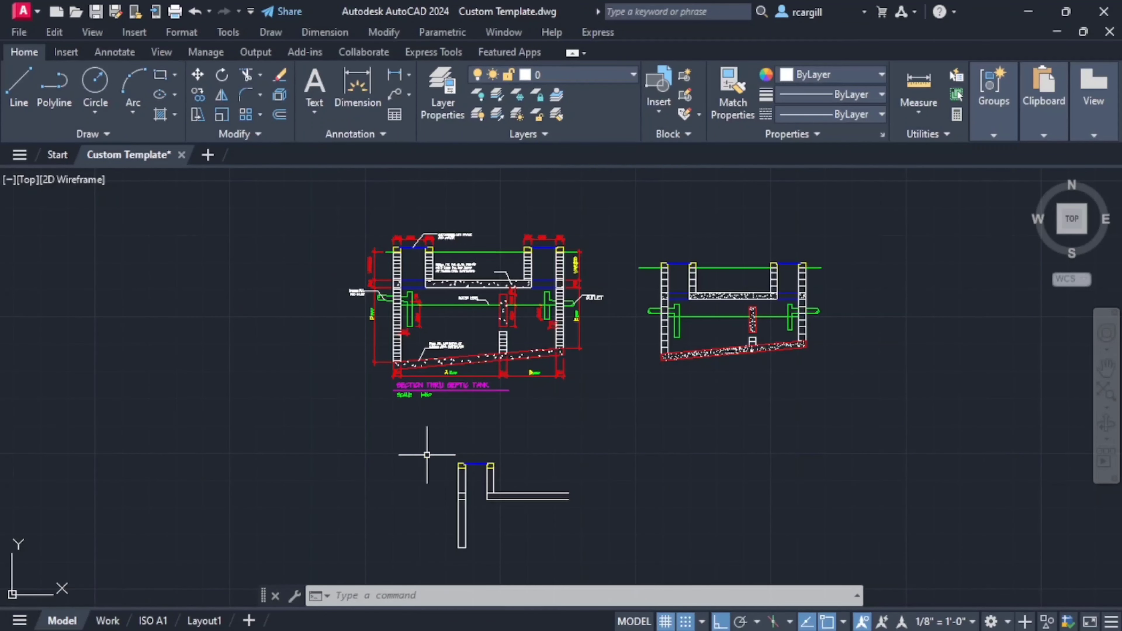
{"action": "scroll", "coordinate": [525, 493], "scroll_direction": "up", "scroll_amount": 2}
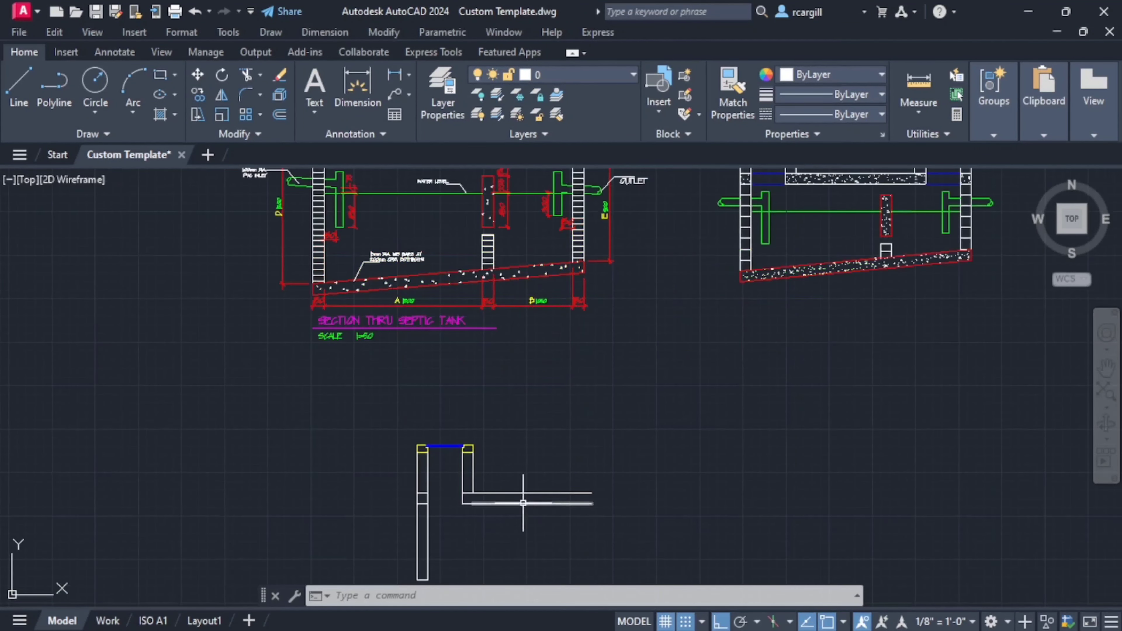
{"action": "scroll", "coordinate": [515, 500], "scroll_direction": "down", "scroll_amount": 2}
{"action": "middle_click_drag", "start_coordinate": [521, 476], "coordinate": [480, 399]}
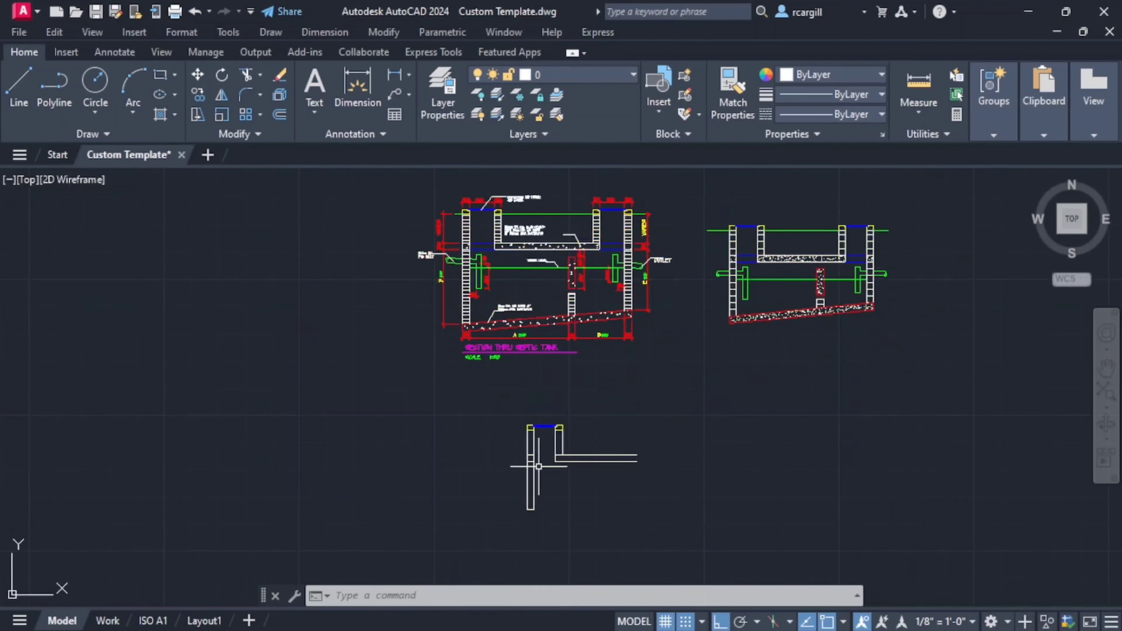
{"action": "scroll", "coordinate": [479, 330], "scroll_direction": "up", "scroll_amount": 4}
{"action": "middle_click_drag", "start_coordinate": [468, 254], "coordinate": [261, 347]}
{"action": "scroll", "coordinate": [231, 413], "scroll_direction": "down", "scroll_amount": 4}
{"action": "scroll", "coordinate": [331, 499], "scroll_direction": "up", "scroll_amount": 2}
- Offset the left wall's line at slab-top level upward three times at 150 mm spacing to form the upper block courses
{"action": "mouse_move", "coordinate": [331, 505]}
{"action": "middle_mouse_down"}
{"action": "mouse_move", "coordinate": [345, 526]}
{"action": "mouse_move", "coordinate": [589, 604]}
{"action": "middle_mouse_up"}
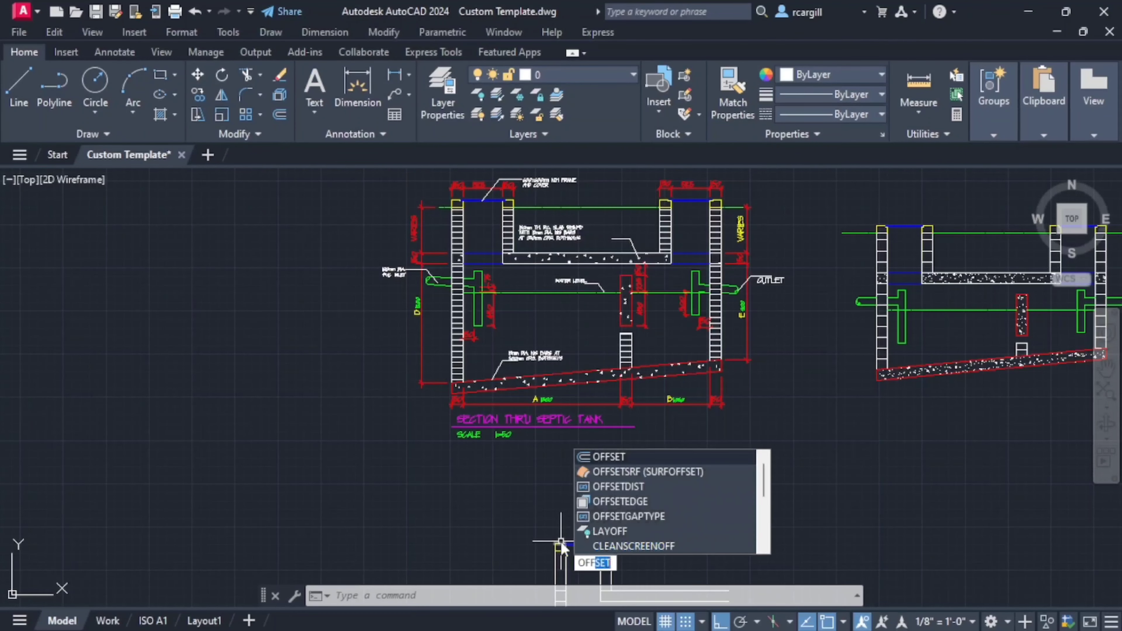
{"action": "key", "text": "Return"}
{"action": "type", "text": "15"}
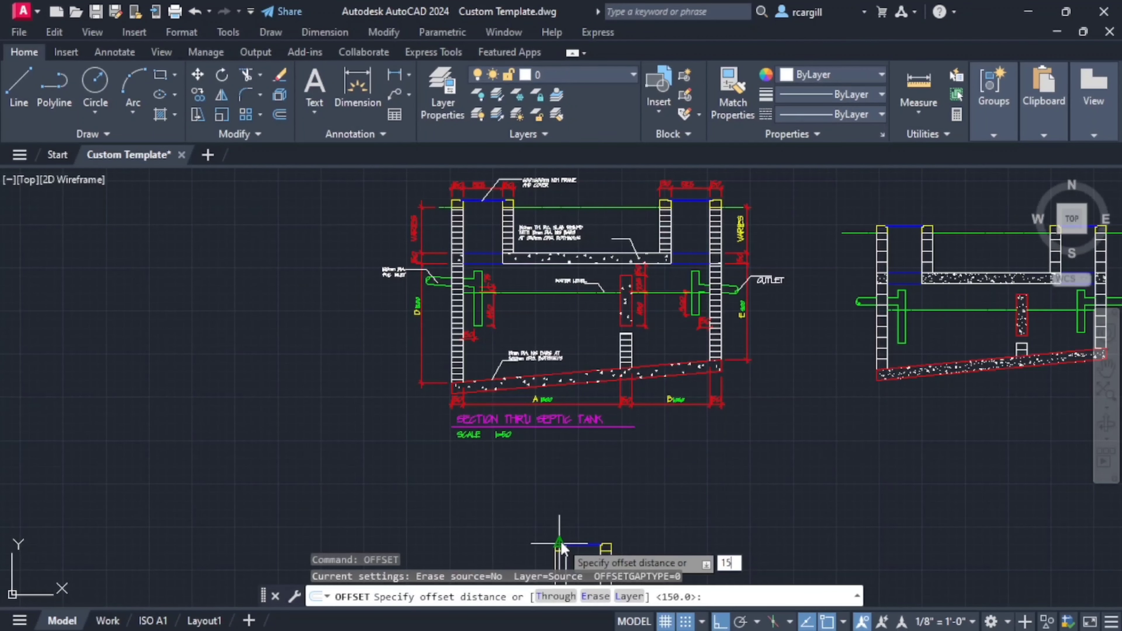
{"action": "type", "text": "0"}
{"action": "key", "text": "Return"}
{"action": "scroll", "coordinate": [625, 402], "scroll_direction": "up", "scroll_amount": 6}
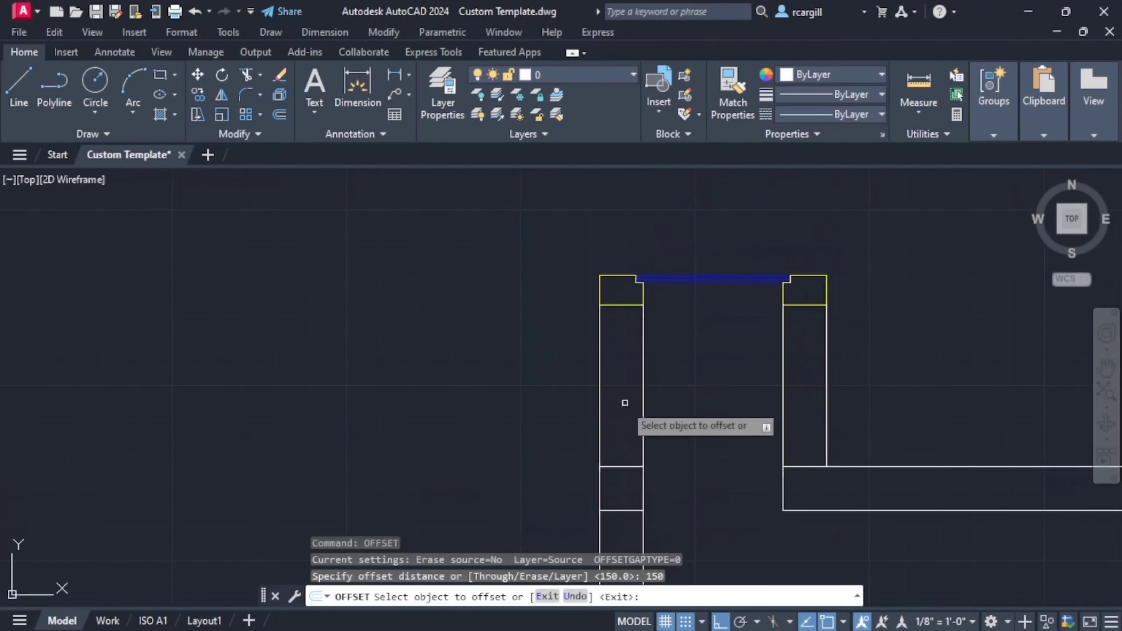
{"action": "left_click", "coordinate": [618, 466]}
{"action": "left_click", "coordinate": [621, 423]}
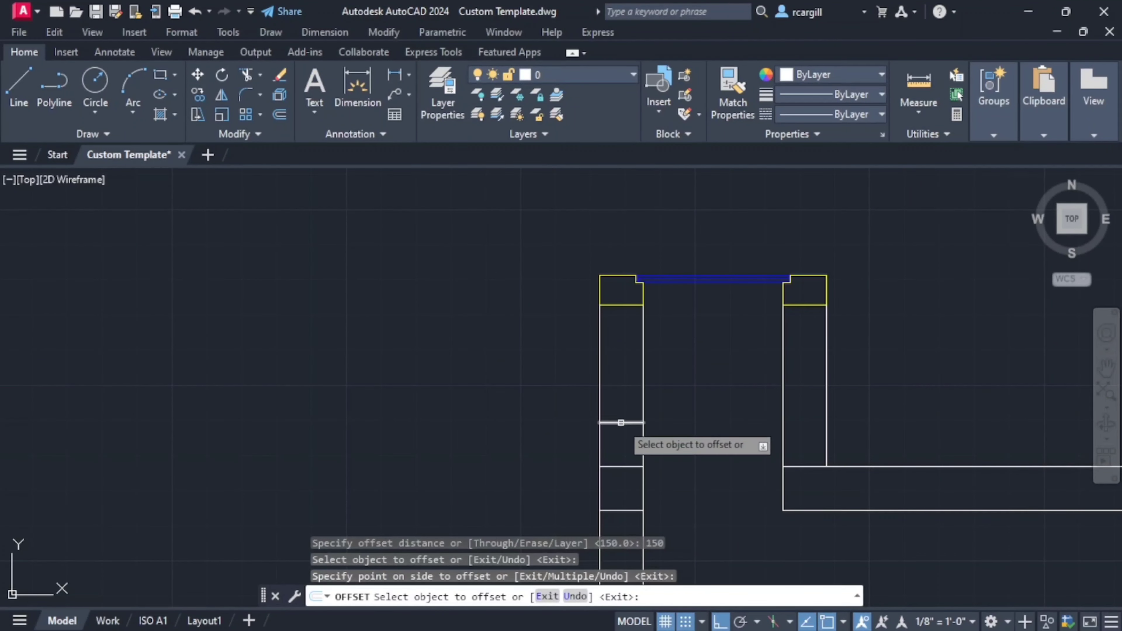
{"action": "left_click", "coordinate": [620, 423]}
{"action": "left_click", "coordinate": [616, 396]}
{"action": "left_click", "coordinate": [622, 379]}
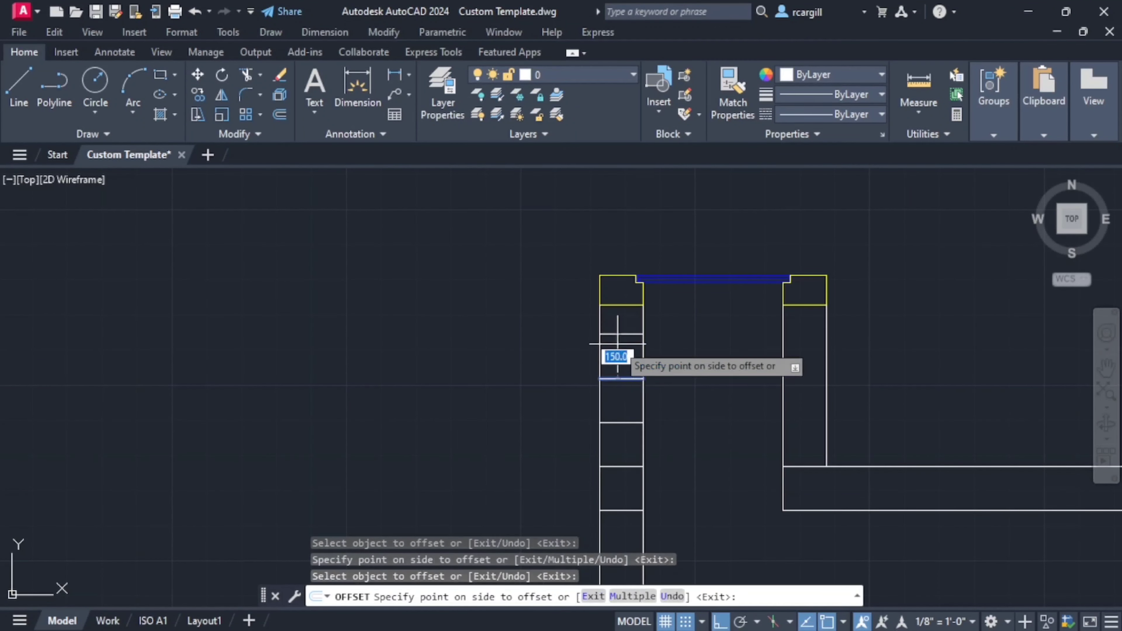
{"action": "left_click", "coordinate": [618, 344]}
- Offset the left wall's line at the slab's lower level repeatedly downward at 150 mm spacing to form the lower block courses
{"action": "scroll", "coordinate": [606, 368], "scroll_direction": "down", "scroll_amount": 3}
{"action": "left_click", "coordinate": [618, 383]}
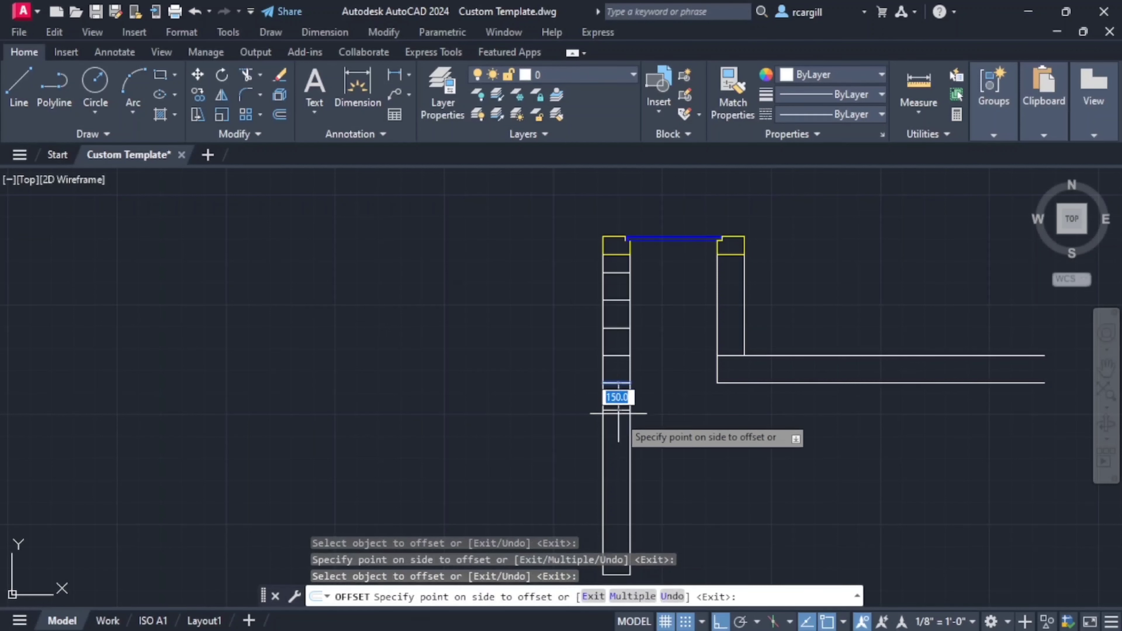
{"action": "left_click", "coordinate": [619, 413]}
{"action": "left_click", "coordinate": [618, 411]}
{"action": "left_click", "coordinate": [618, 442]}
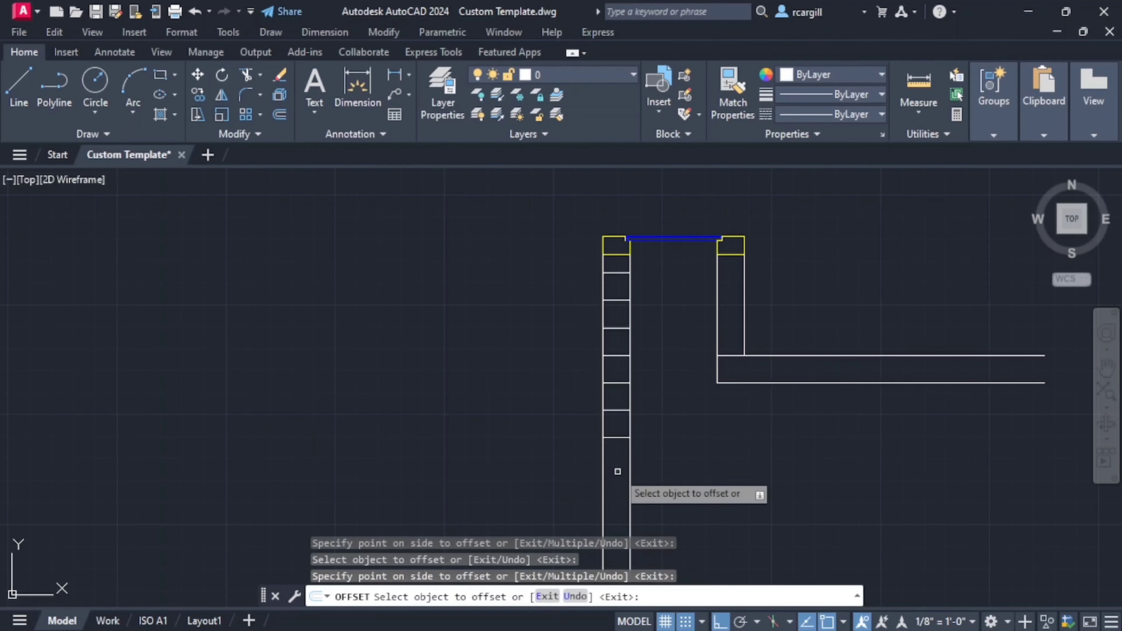
{"action": "left_click", "coordinate": [617, 438]}
{"action": "left_click", "coordinate": [617, 470]}
{"action": "middle_click_drag", "start_coordinate": [616, 491], "coordinate": [618, 415]}
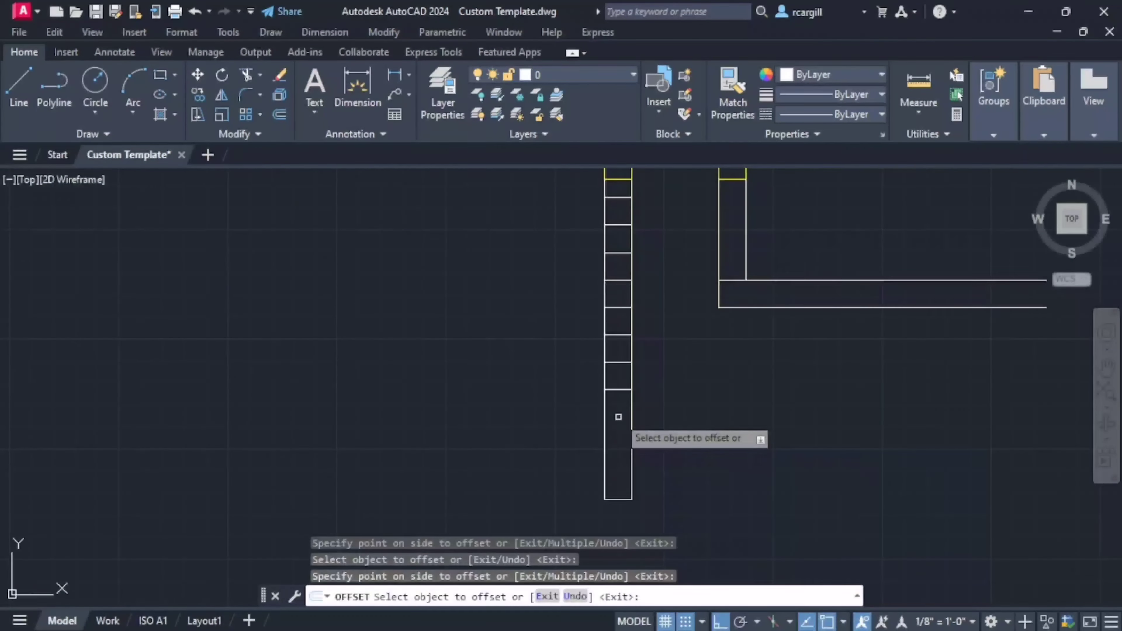
{"action": "left_click", "coordinate": [617, 390]}
{"action": "left_click", "coordinate": [616, 409]}
{"action": "left_click", "coordinate": [617, 417]}
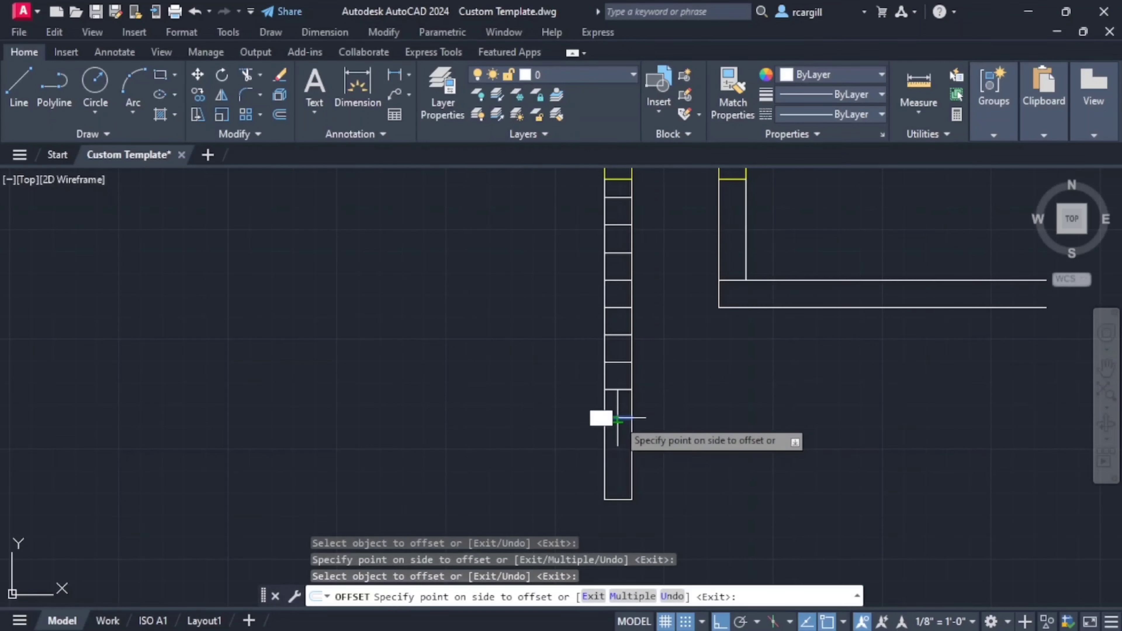
{"action": "left_click", "coordinate": [616, 447]}
- Offset the line closing the right manhole wall's lower end repeatedly upward at 150 mm spacing to form its block courses
{"action": "scroll", "coordinate": [664, 464], "scroll_direction": "down", "scroll_amount": 3}
{"action": "scroll", "coordinate": [675, 458], "scroll_direction": "up", "scroll_amount": 3}
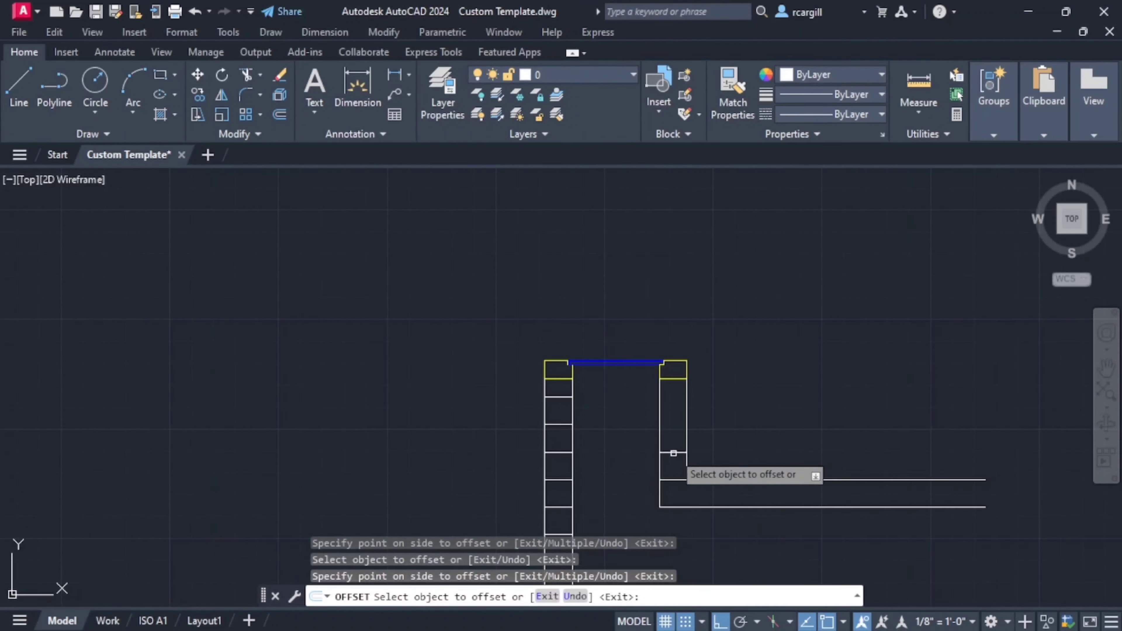
{"action": "left_click", "coordinate": [667, 479]}
{"action": "left_click", "coordinate": [664, 410]}
{"action": "left_click", "coordinate": [671, 423]}
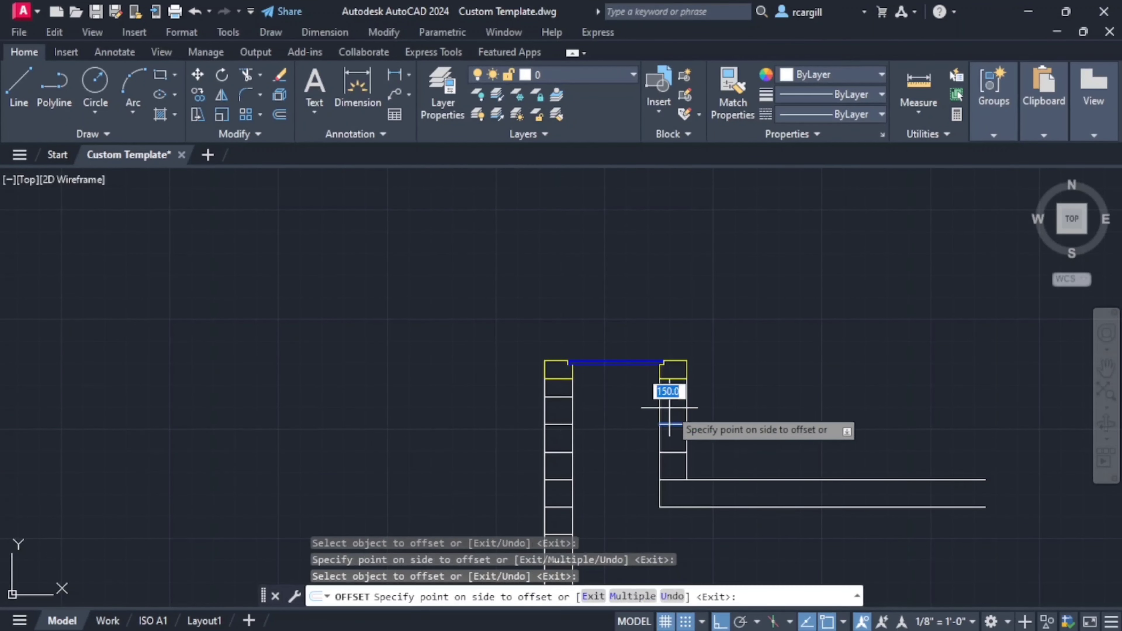
{"action": "left_click", "coordinate": [669, 406]}
{"action": "scroll", "coordinate": [725, 399], "scroll_direction": "down", "scroll_amount": 3}
{"action": "mouse_move", "coordinate": [725, 399]}
{"action": "middle_mouse_down"}
{"action": "mouse_move", "coordinate": [620, 323]}
{"action": "mouse_move", "coordinate": [644, 400]}
{"action": "middle_mouse_up"}
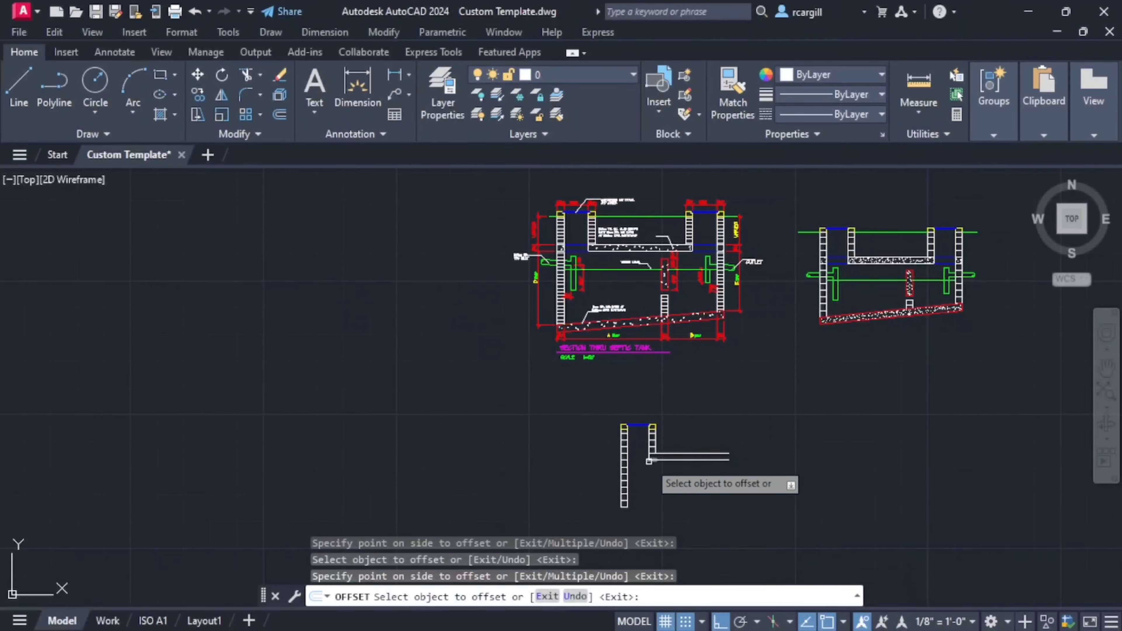
{"action": "key", "text": "Escape"}
- Copy the horizontal line between the two manhole walls from the slab's lower line up to the slab's top line
{"action": "scroll", "coordinate": [572, 256], "scroll_direction": "up", "scroll_amount": 5}
{"action": "scroll", "coordinate": [570, 242], "scroll_direction": "down", "scroll_amount": 3}
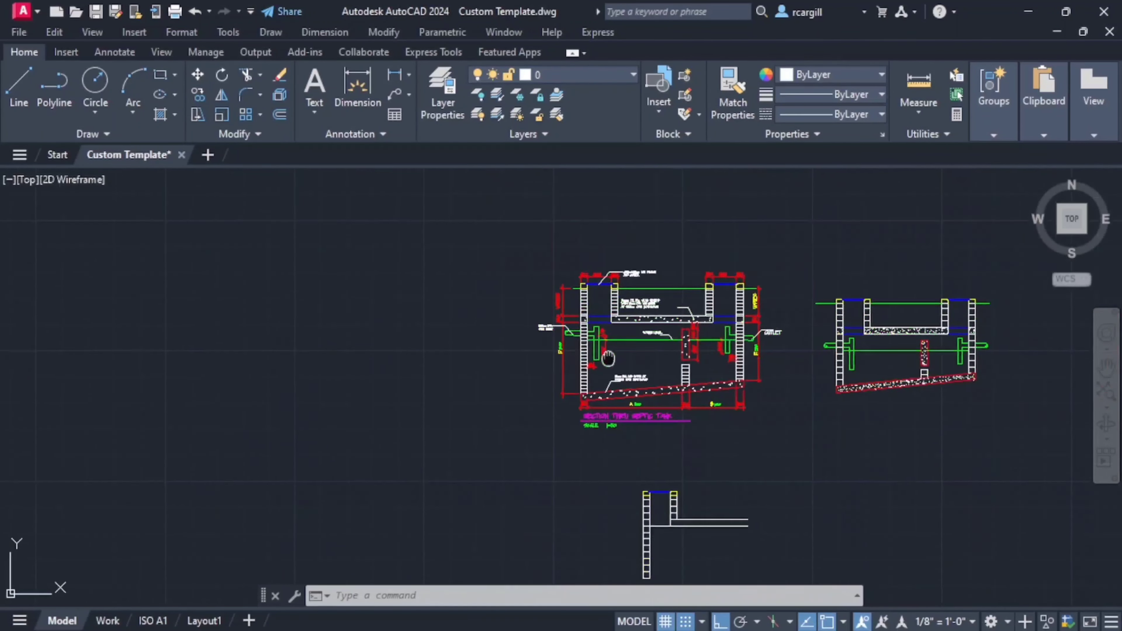
{"action": "middle_click_drag", "start_coordinate": [602, 319], "coordinate": [602, 270]}
{"action": "scroll", "coordinate": [646, 439], "scroll_direction": "up", "scroll_amount": 4}
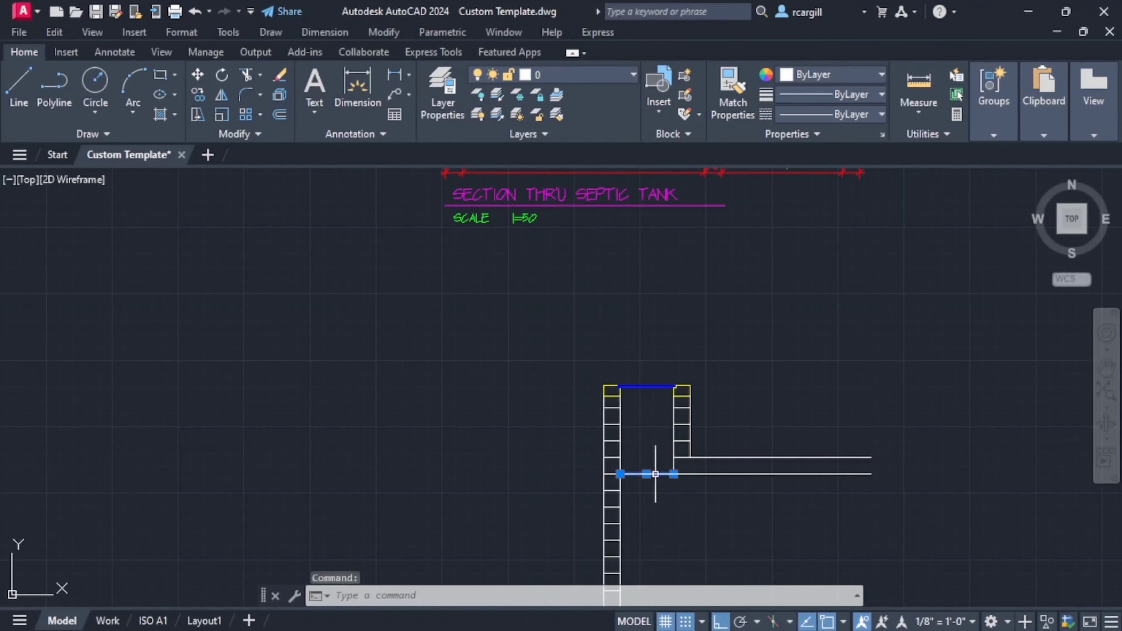
{"action": "left_click", "coordinate": [198, 95]}
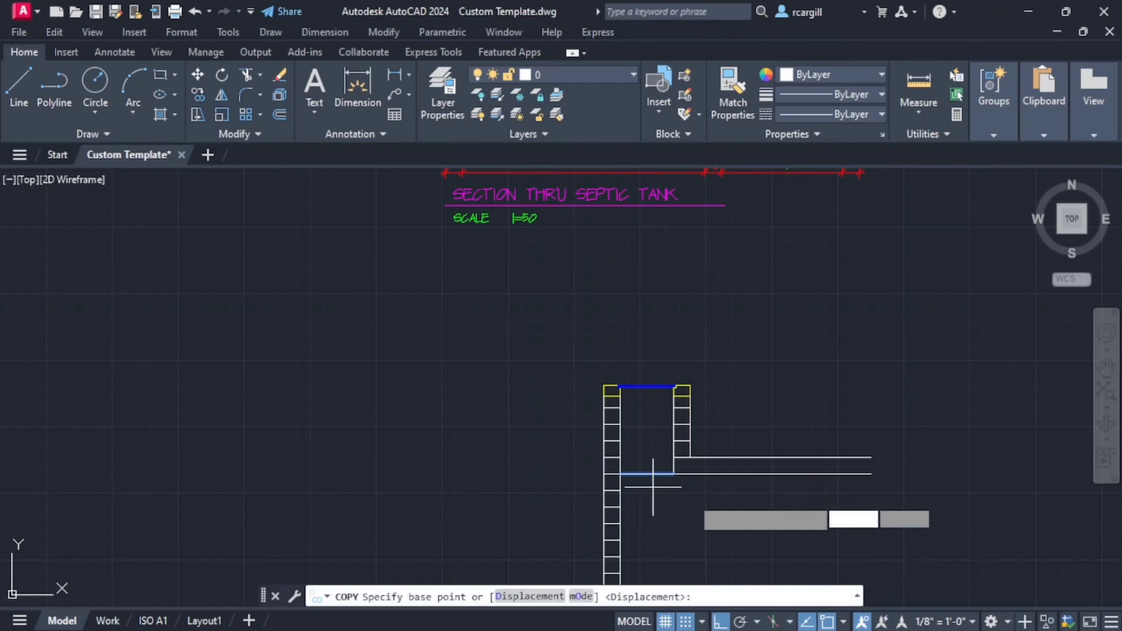
{"action": "scroll", "coordinate": [646, 472], "scroll_direction": "up", "scroll_amount": 3}
{"action": "left_click", "coordinate": [644, 449]}
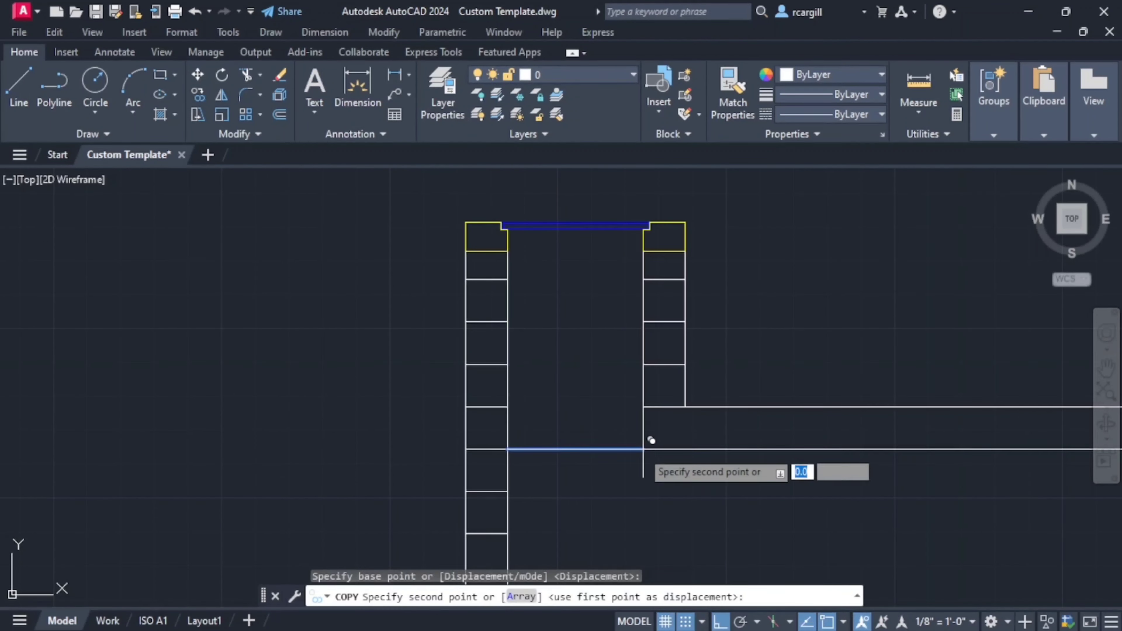
{"action": "left_click", "coordinate": [644, 407]}
{"action": "key", "text": "Escape"}
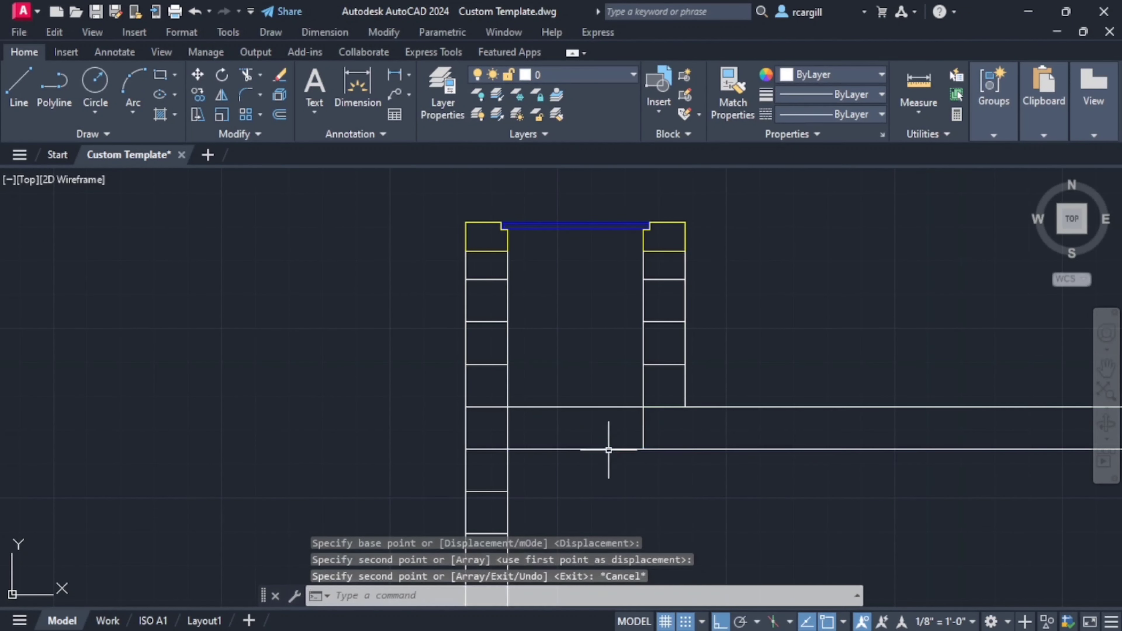
- Move the two horizontal lines between the manhole walls at slab level to the MTEXT layer
{"action": "left_click_drag", "start_coordinate": [592, 389], "coordinate": [574, 526]}
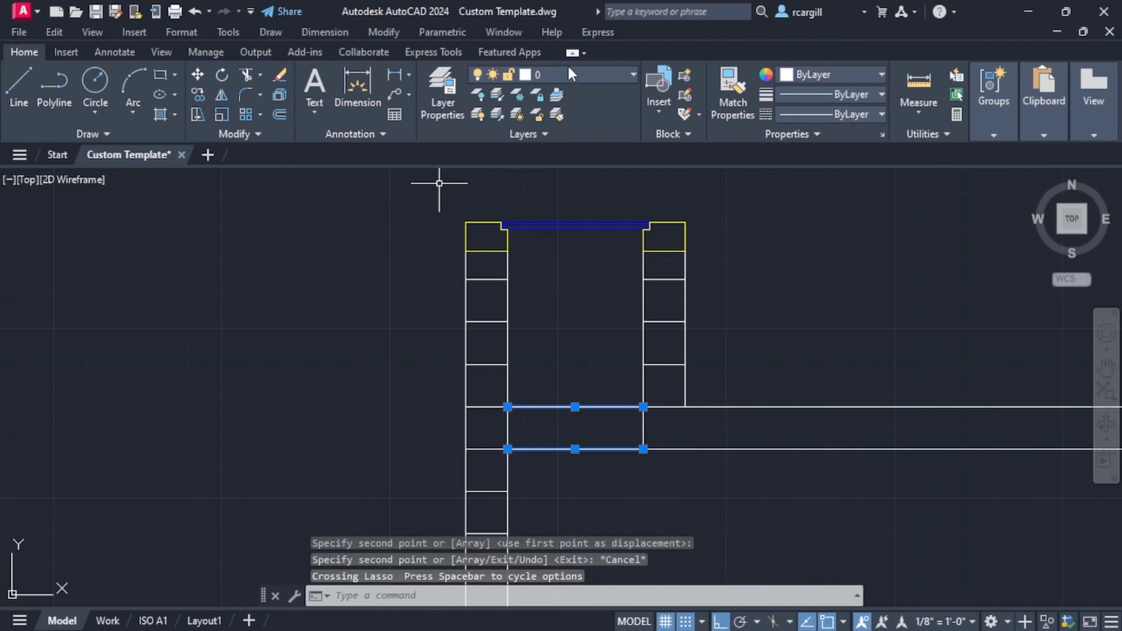
{"action": "left_click", "coordinate": [576, 78]}
{"action": "scroll", "coordinate": [561, 350], "scroll_direction": "down", "scroll_amount": 5}
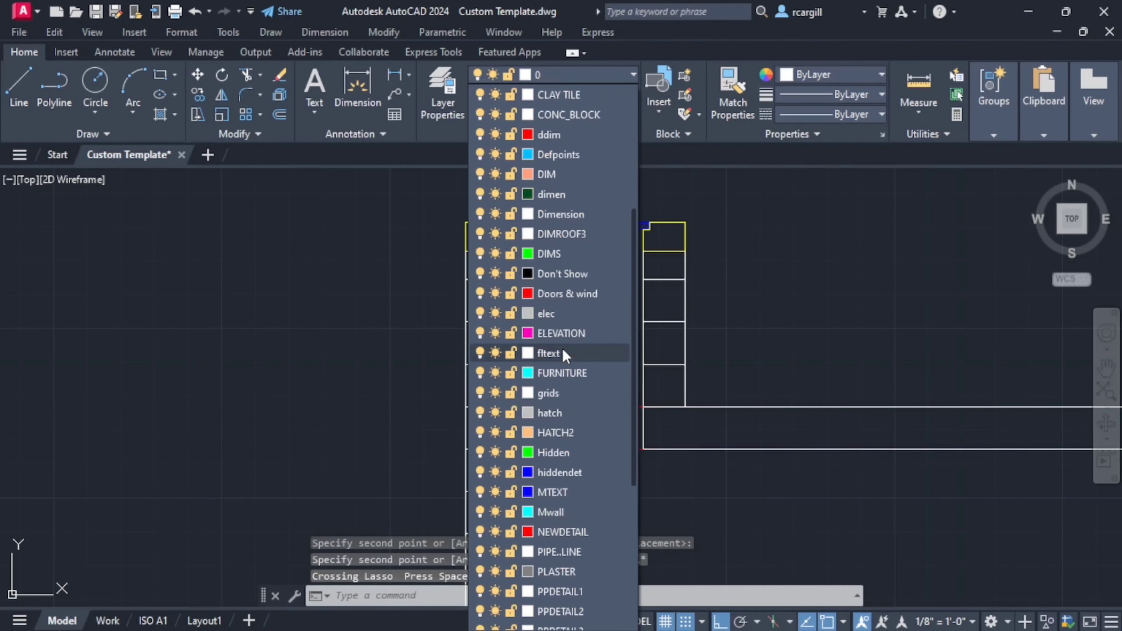
{"action": "left_click", "coordinate": [570, 433]}
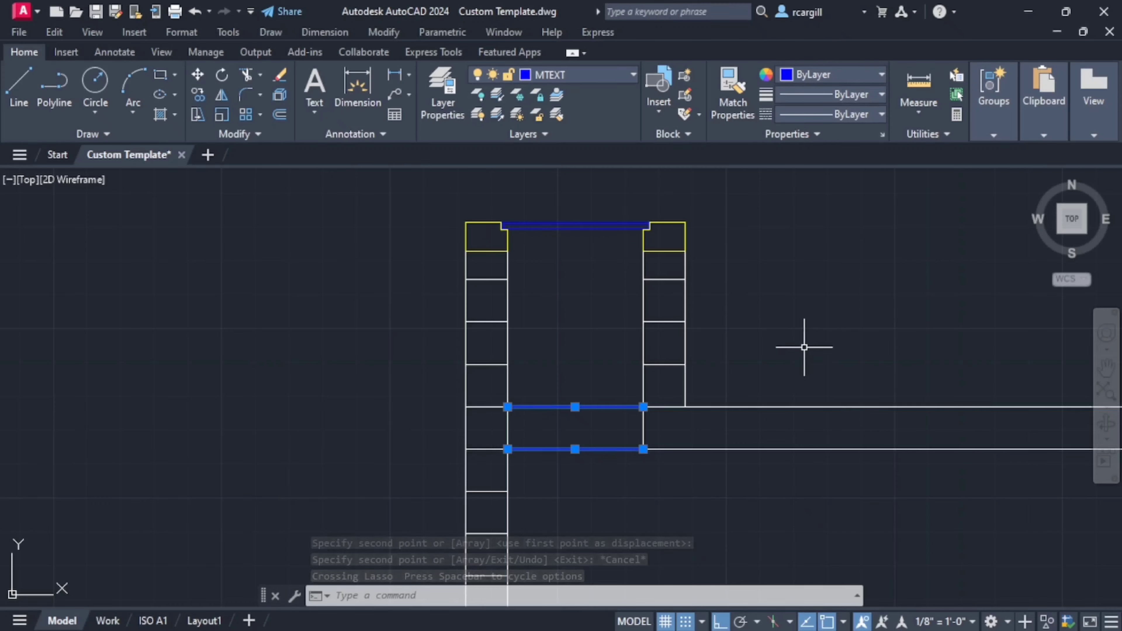
{"action": "key", "text": "Escape"}
{"action": "scroll", "coordinate": [797, 334], "scroll_direction": "down", "scroll_amount": 8}
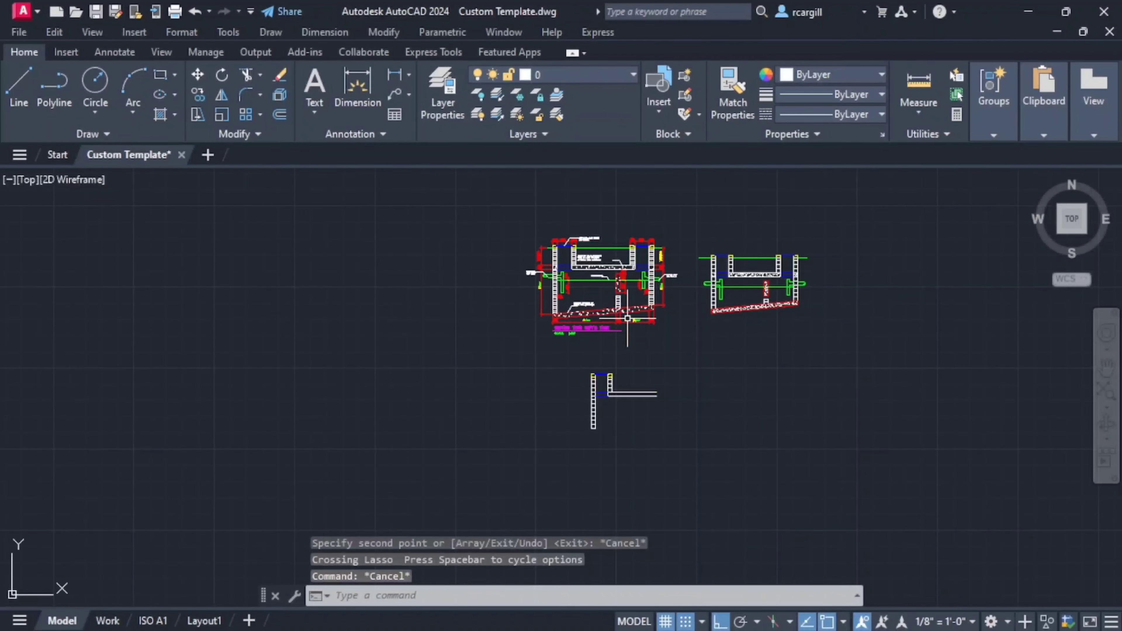
- Examine the dimensioned reference section for the water level's depth below the slab and the baffle wall's dimensions
{"action": "scroll", "coordinate": [628, 318], "scroll_direction": "up", "scroll_amount": 2}
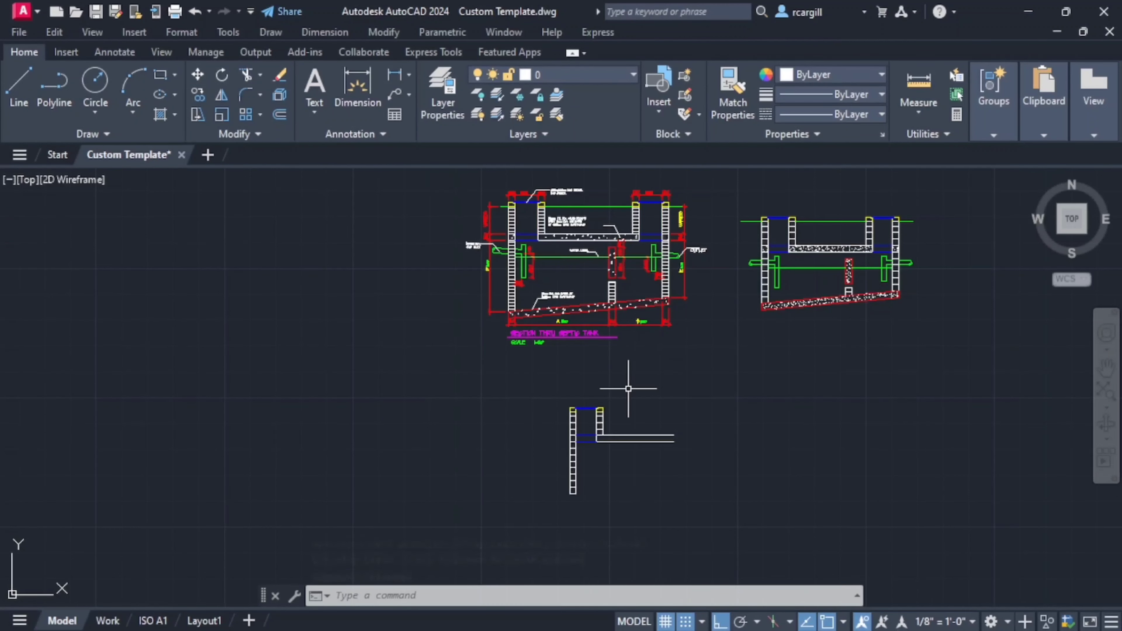
{"action": "middle_click_drag", "start_coordinate": [629, 389], "coordinate": [566, 439]}
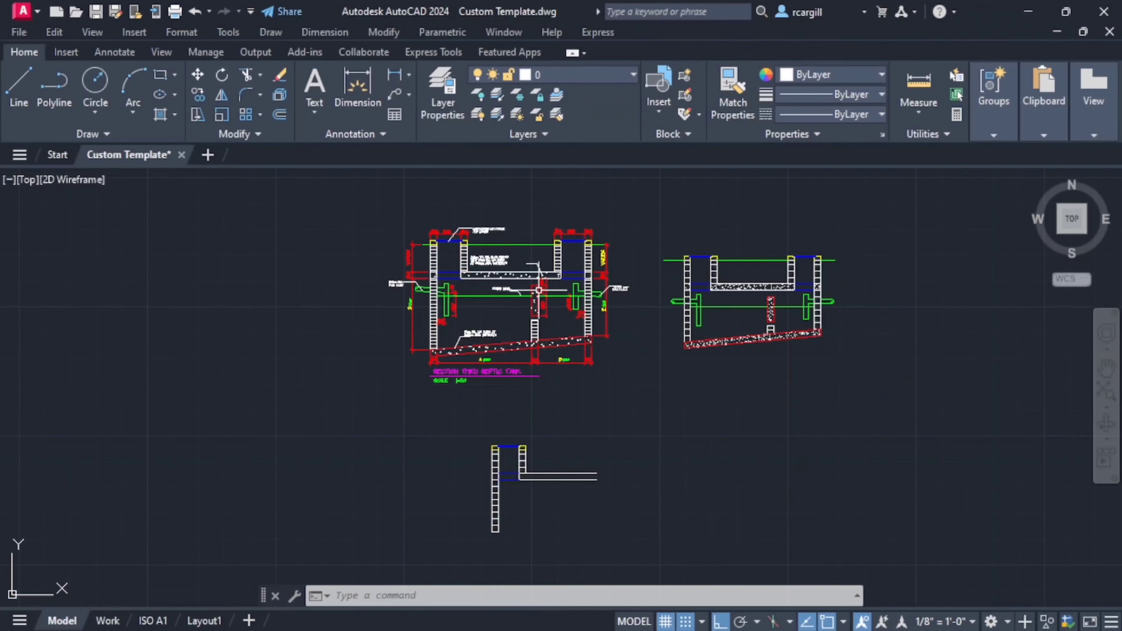
{"action": "scroll", "coordinate": [525, 286], "scroll_direction": "up", "scroll_amount": 2}
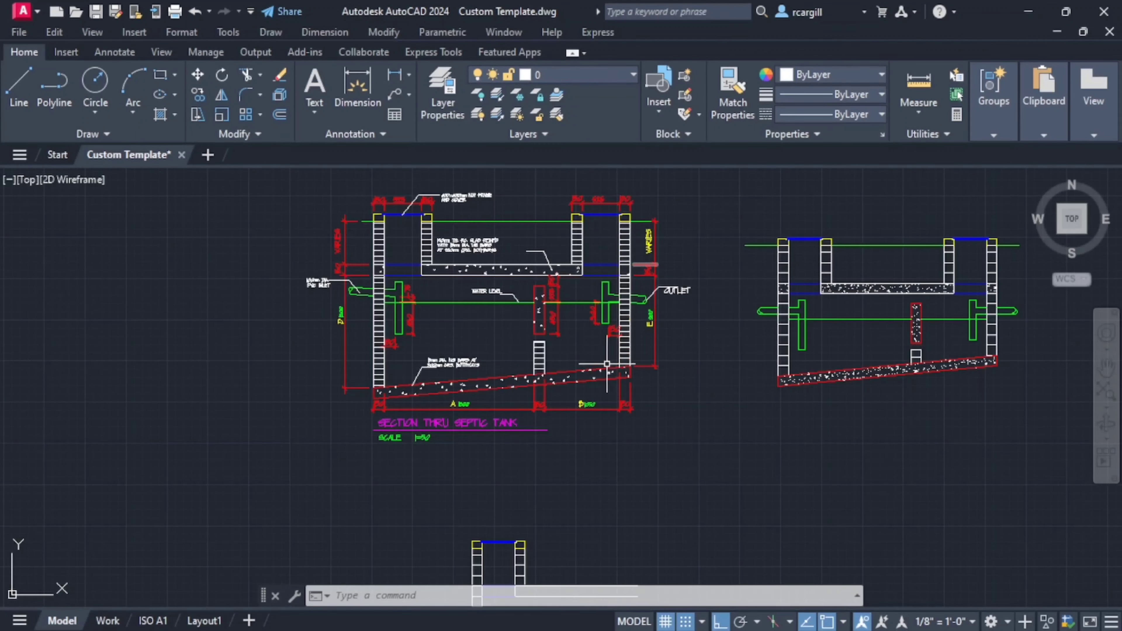
{"action": "scroll", "coordinate": [607, 364], "scroll_direction": "down", "scroll_amount": 4}
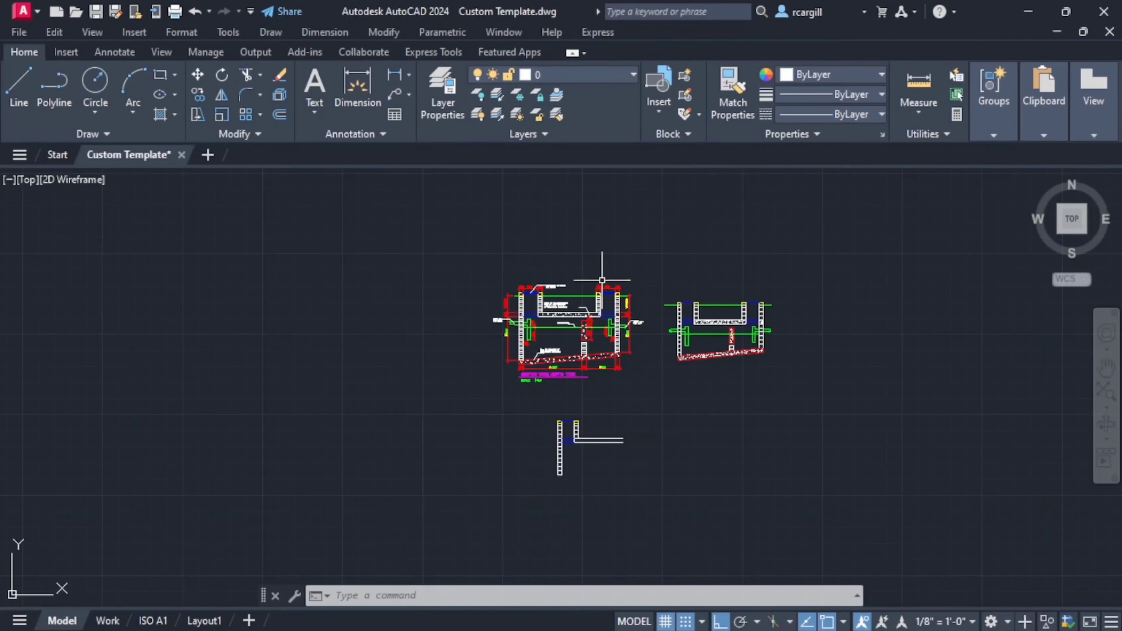
{"action": "scroll", "coordinate": [602, 280], "scroll_direction": "up", "scroll_amount": 4}
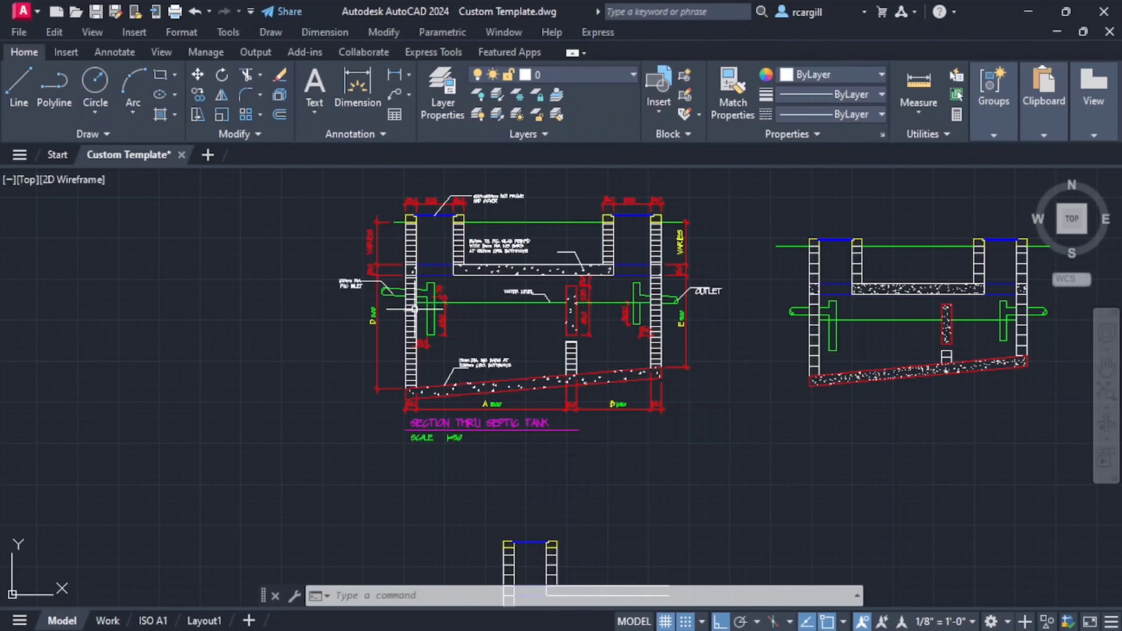
{"action": "scroll", "coordinate": [414, 309], "scroll_direction": "up", "scroll_amount": 2}
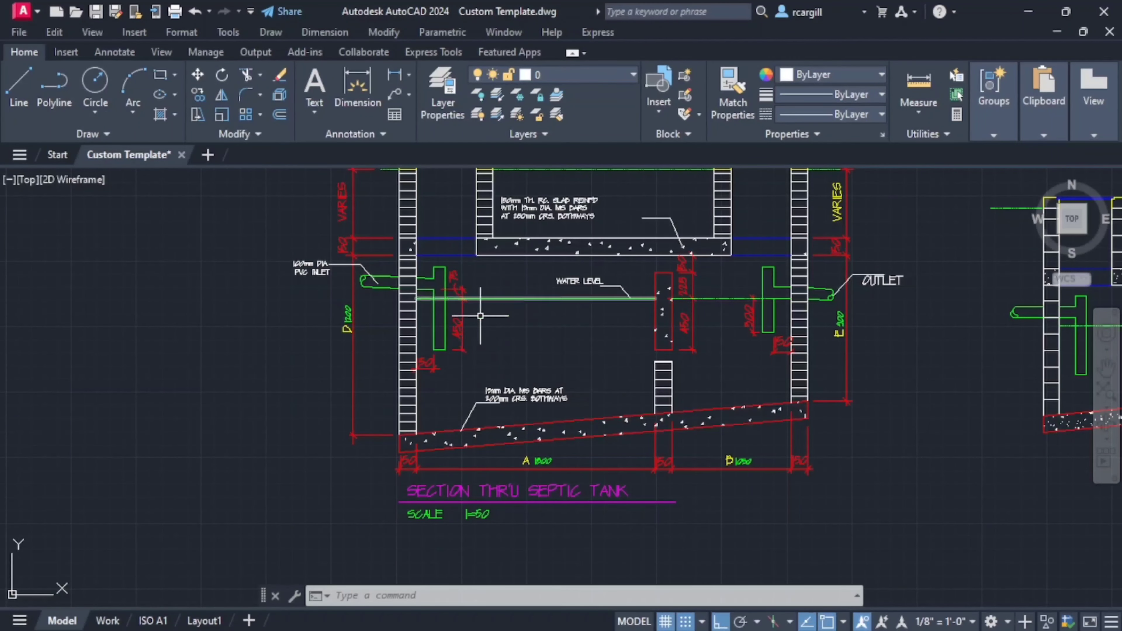
{"action": "scroll", "coordinate": [447, 319], "scroll_direction": "up", "scroll_amount": 2}
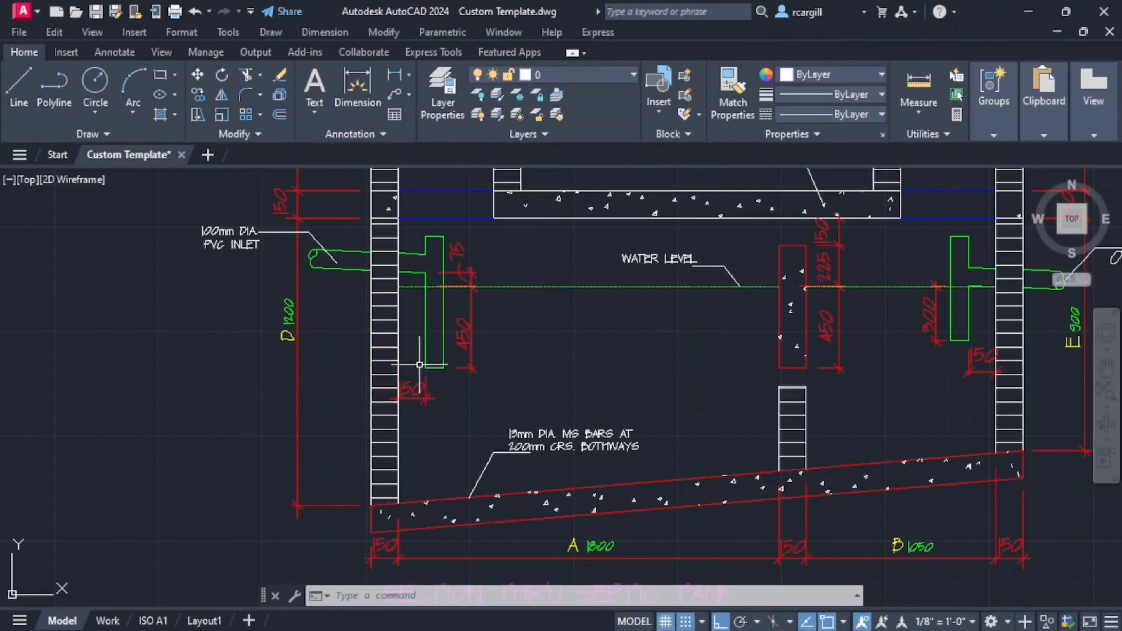
{"action": "scroll", "coordinate": [483, 255], "scroll_direction": "down", "scroll_amount": 2}
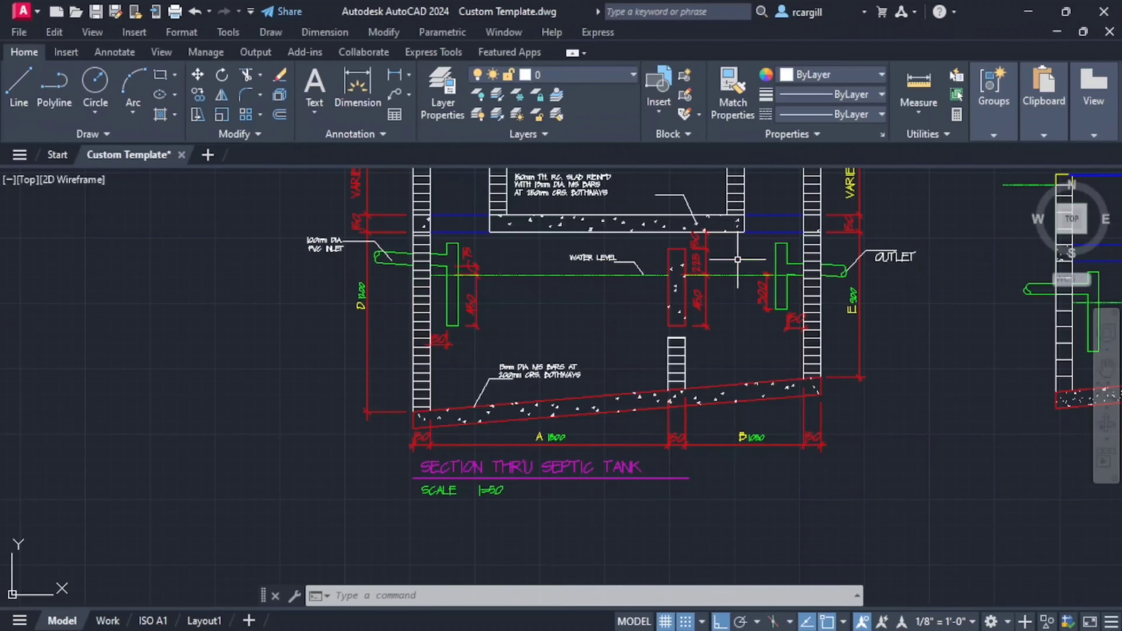
{"action": "scroll", "coordinate": [737, 259], "scroll_direction": "up", "scroll_amount": 4}
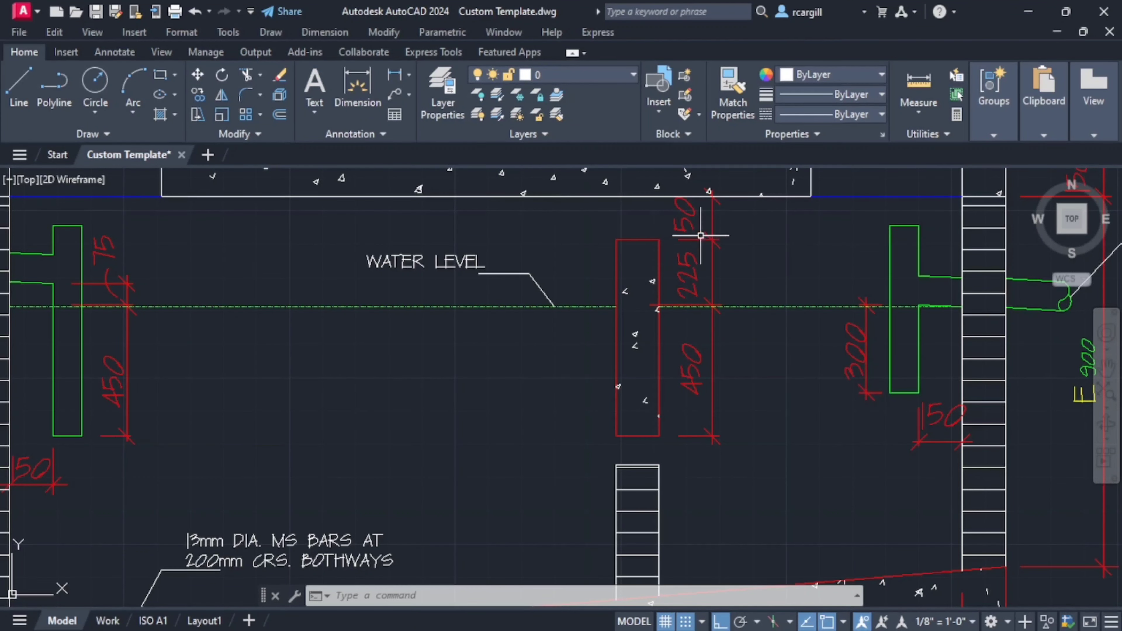
{"action": "scroll", "coordinate": [702, 306], "scroll_direction": "down", "scroll_amount": 4}
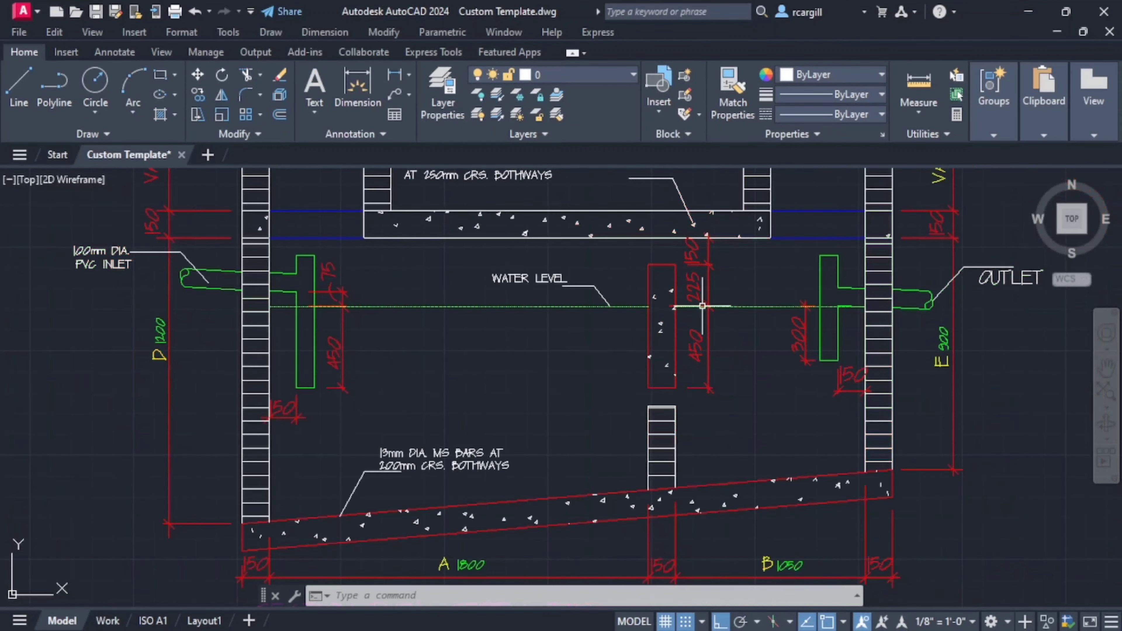
{"action": "scroll", "coordinate": [705, 291], "scroll_direction": "up", "scroll_amount": 4}
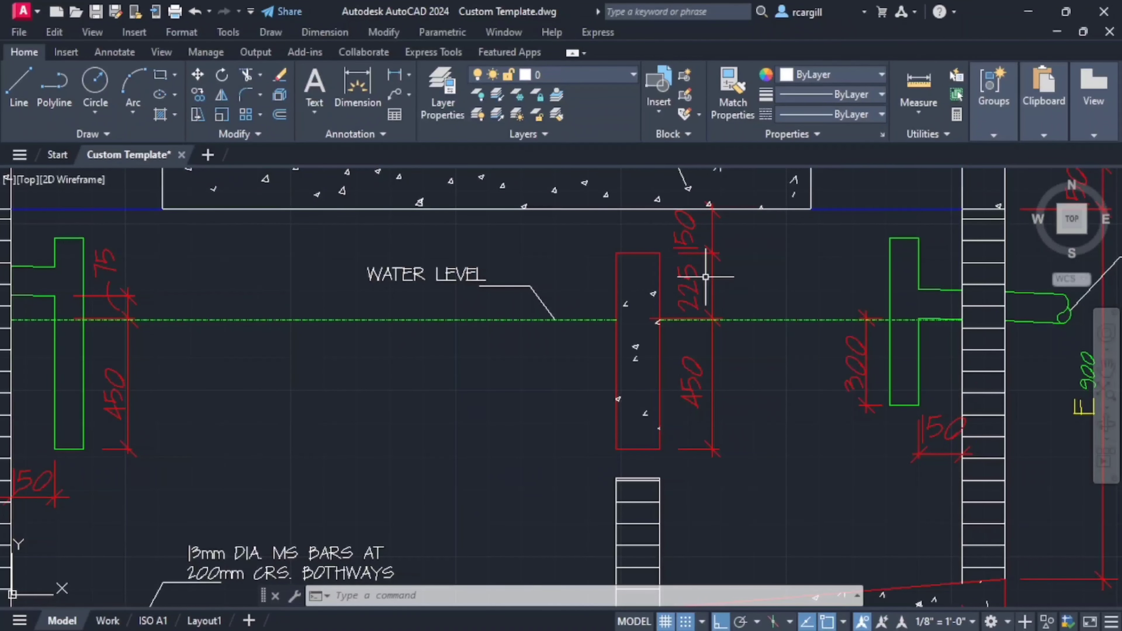
{"action": "scroll", "coordinate": [705, 277], "scroll_direction": "down", "scroll_amount": 8}
- Offset the slab's lower line 375 mm downward to form the water level line
{"action": "scroll", "coordinate": [657, 377], "scroll_direction": "up", "scroll_amount": 6}
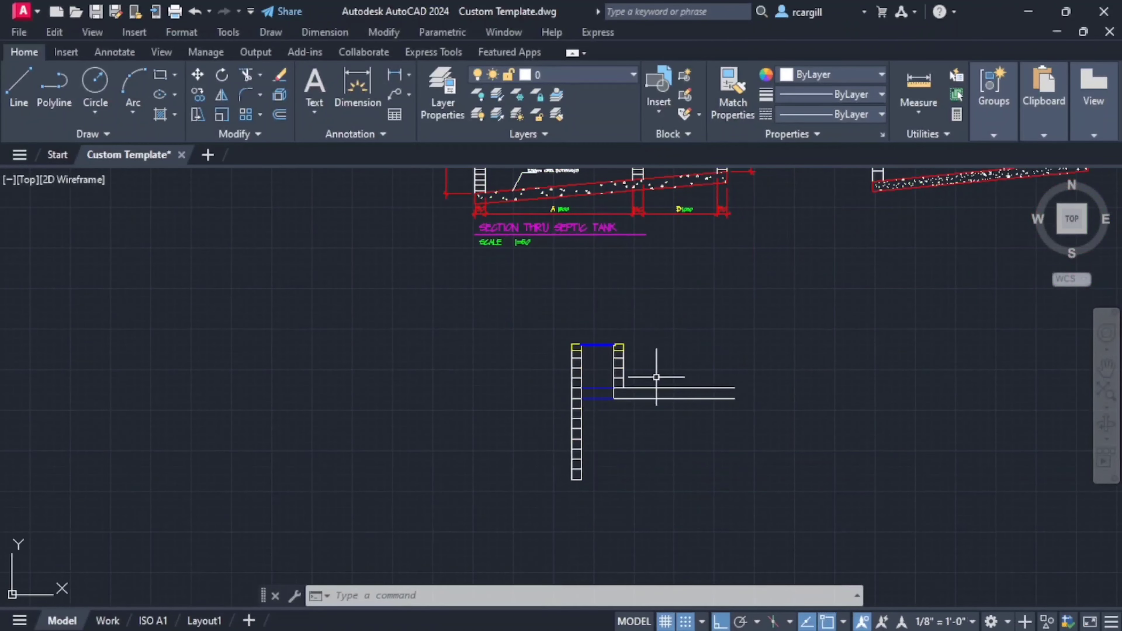
{"action": "scroll", "coordinate": [639, 403], "scroll_direction": "up", "scroll_amount": 6}
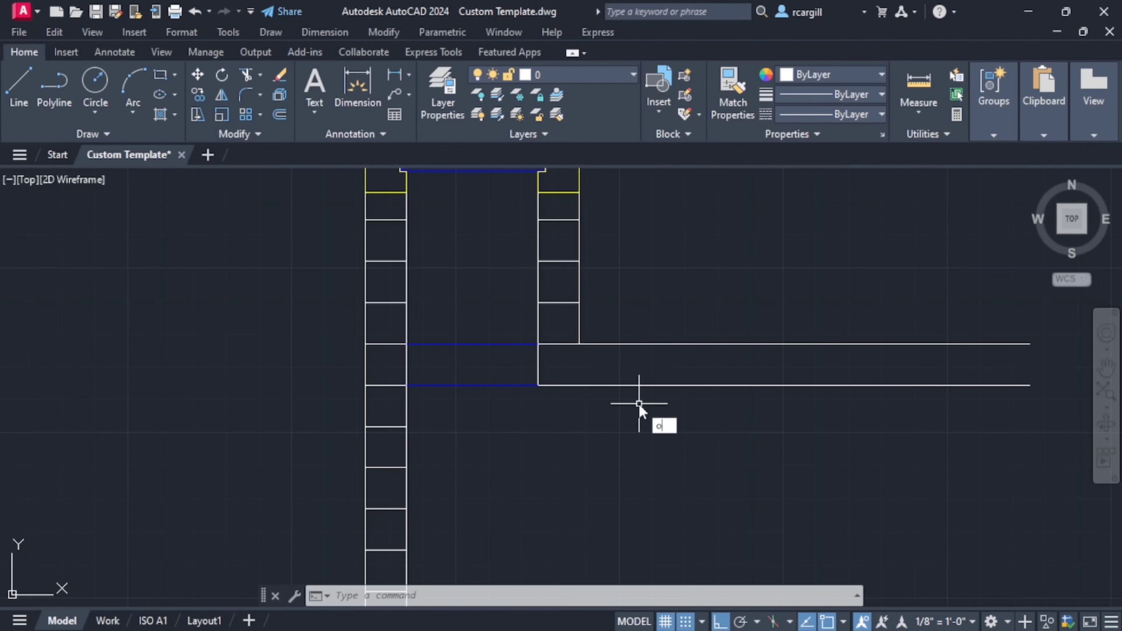
{"action": "type", "text": "ff"}
{"action": "key", "text": "Return"}
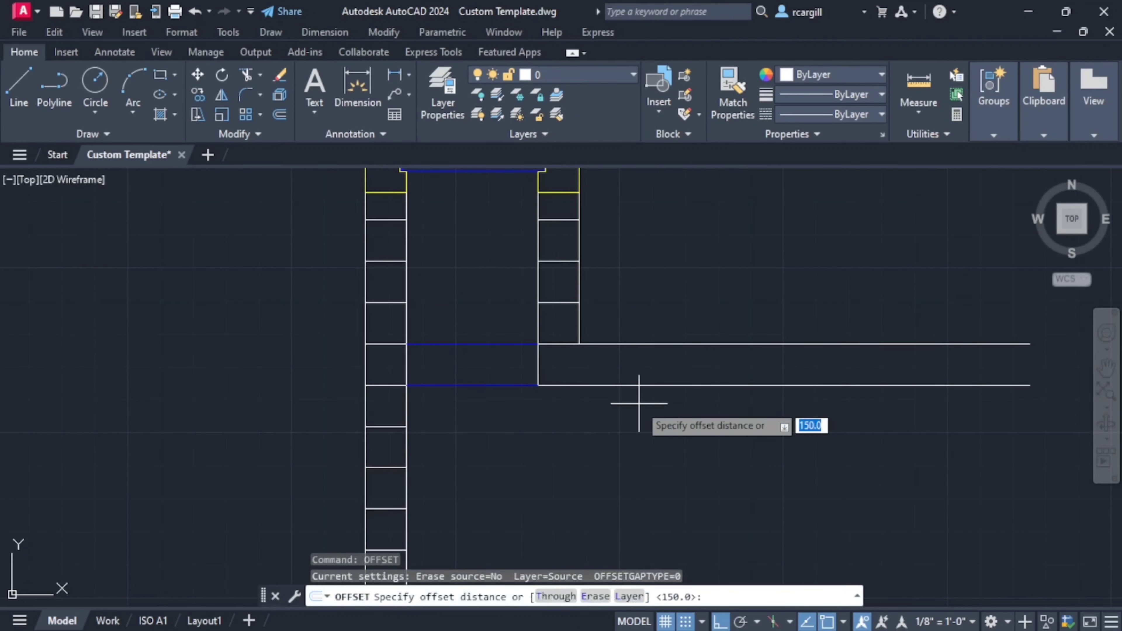
{"action": "type", "text": "375"}
{"action": "key", "text": "Return"}
{"action": "left_click", "coordinate": [654, 385]}
{"action": "left_click", "coordinate": [689, 449]}
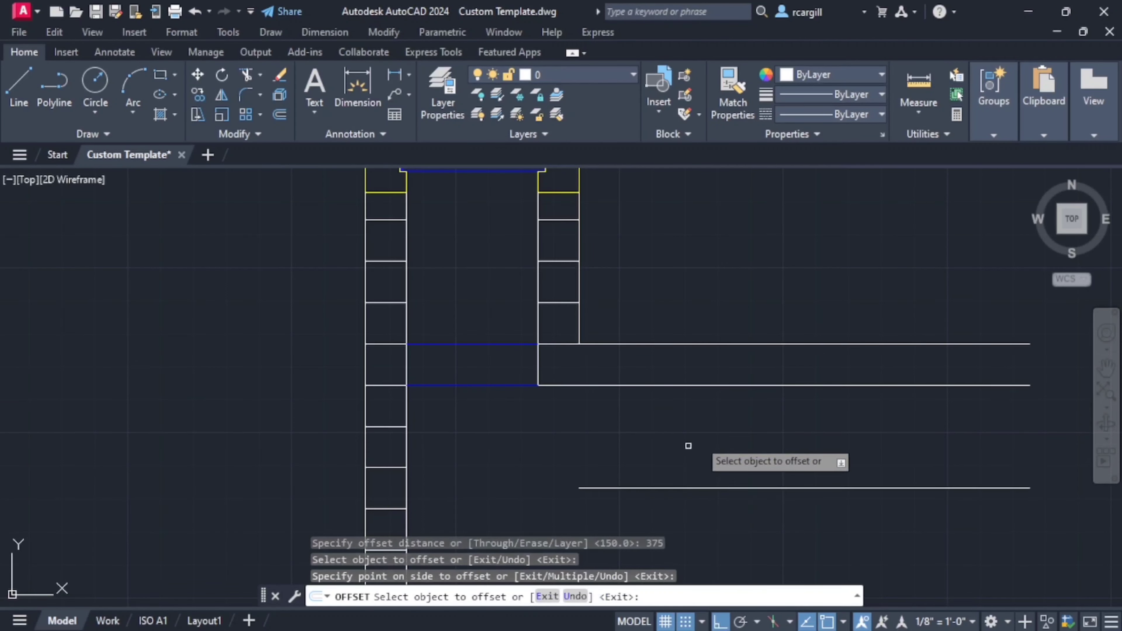
{"action": "scroll", "coordinate": [640, 443], "scroll_direction": "down", "scroll_amount": 5}
{"action": "key", "text": "Escape"}
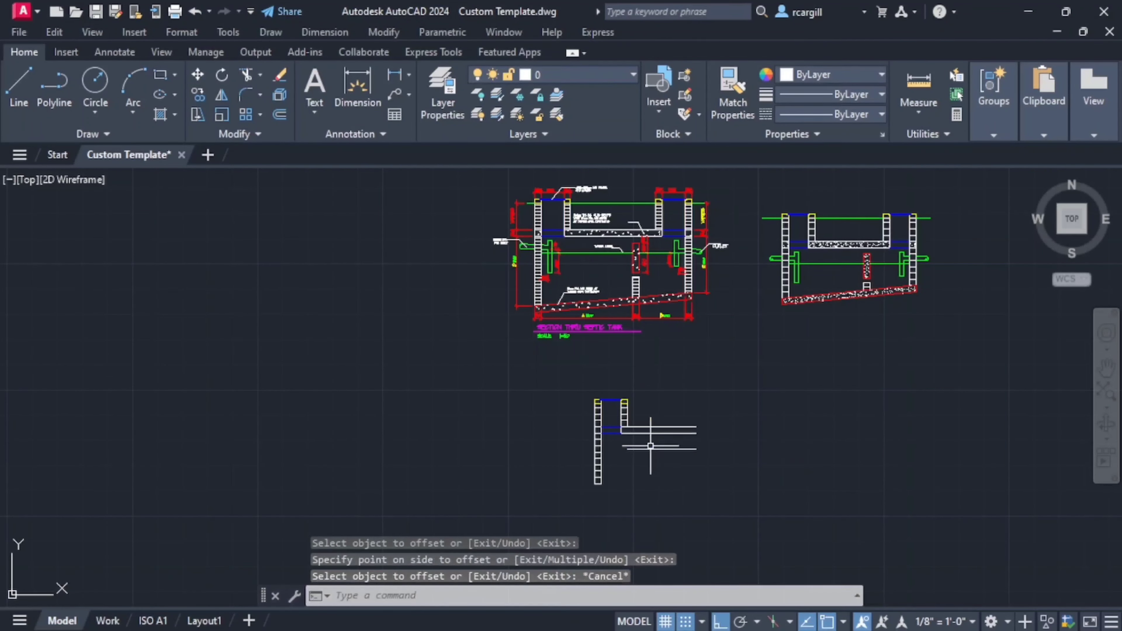
- Stretch the water level line's left end to the left wall's inner face and its right end well beyond the slab lines
{"action": "left_click", "coordinate": [629, 450]}
{"action": "scroll", "coordinate": [623, 452], "scroll_direction": "up", "scroll_amount": 4}
{"action": "left_click", "coordinate": [634, 445]}
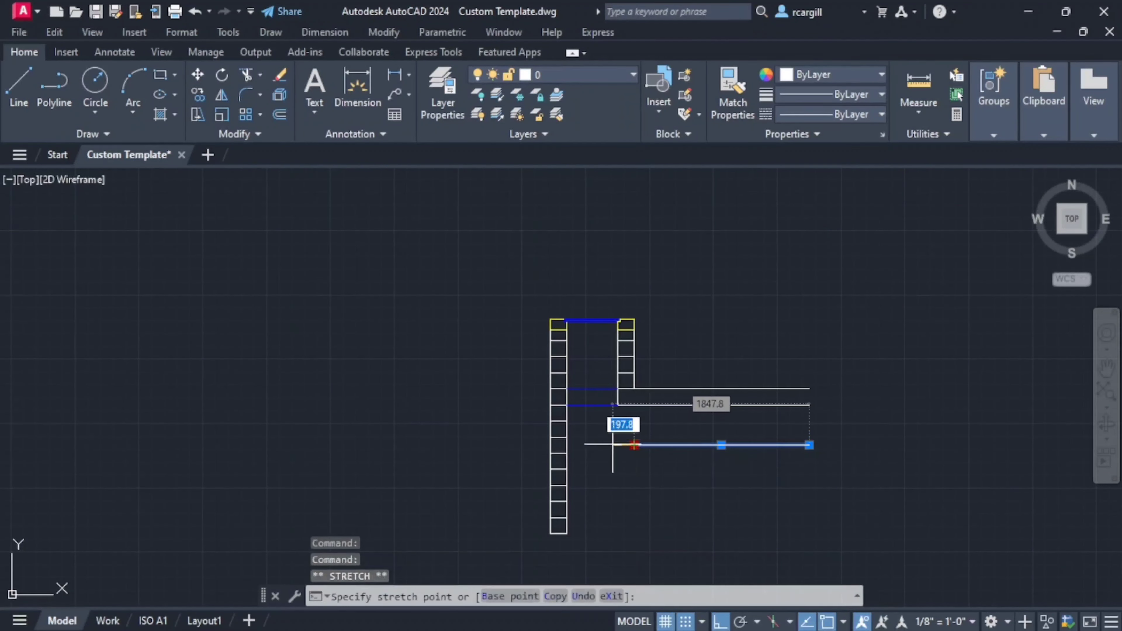
{"action": "scroll", "coordinate": [578, 444], "scroll_direction": "up", "scroll_amount": 4}
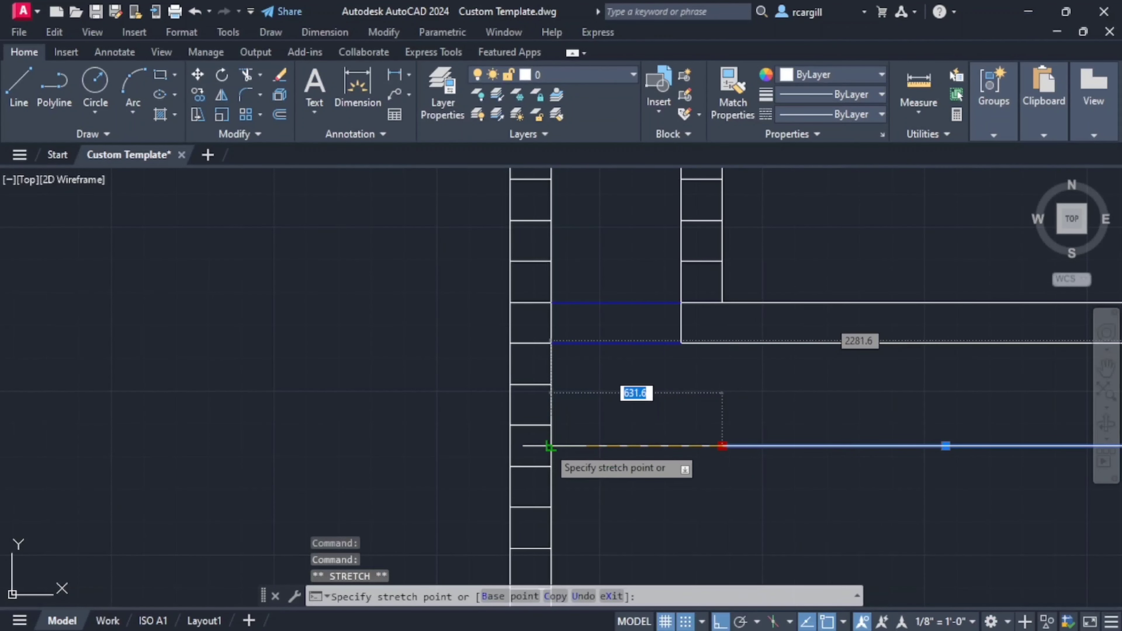
{"action": "left_click", "coordinate": [543, 448]}
{"action": "scroll", "coordinate": [666, 441], "scroll_direction": "down", "scroll_amount": 6}
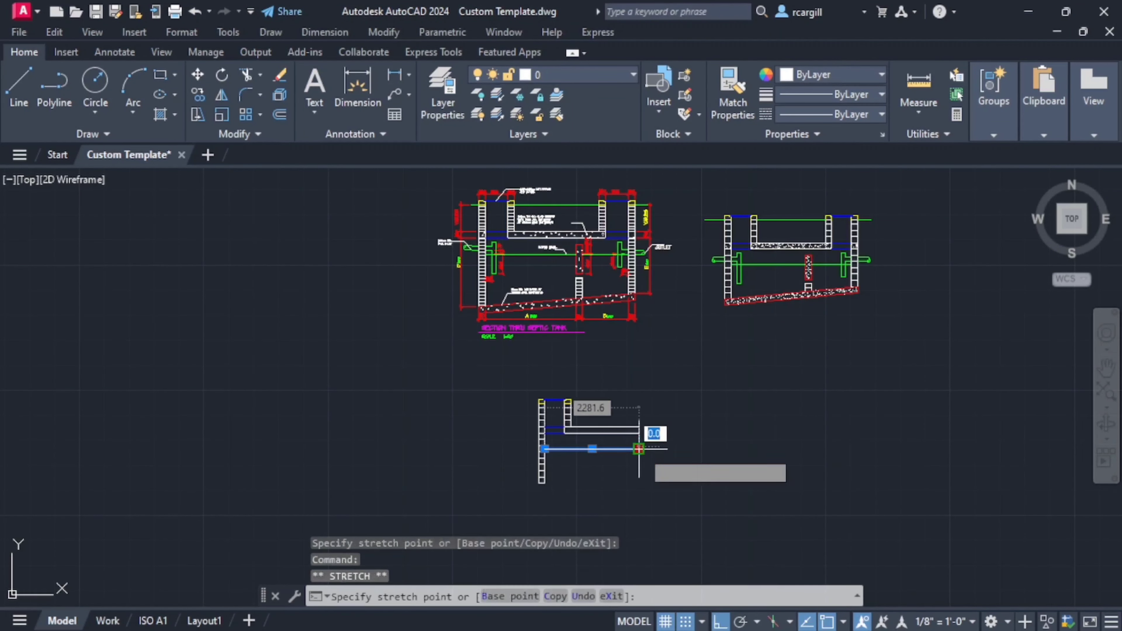
{"action": "left_click", "coordinate": [786, 449]}
{"action": "key", "text": "Escape"}
{"action": "key", "text": "Escape"}
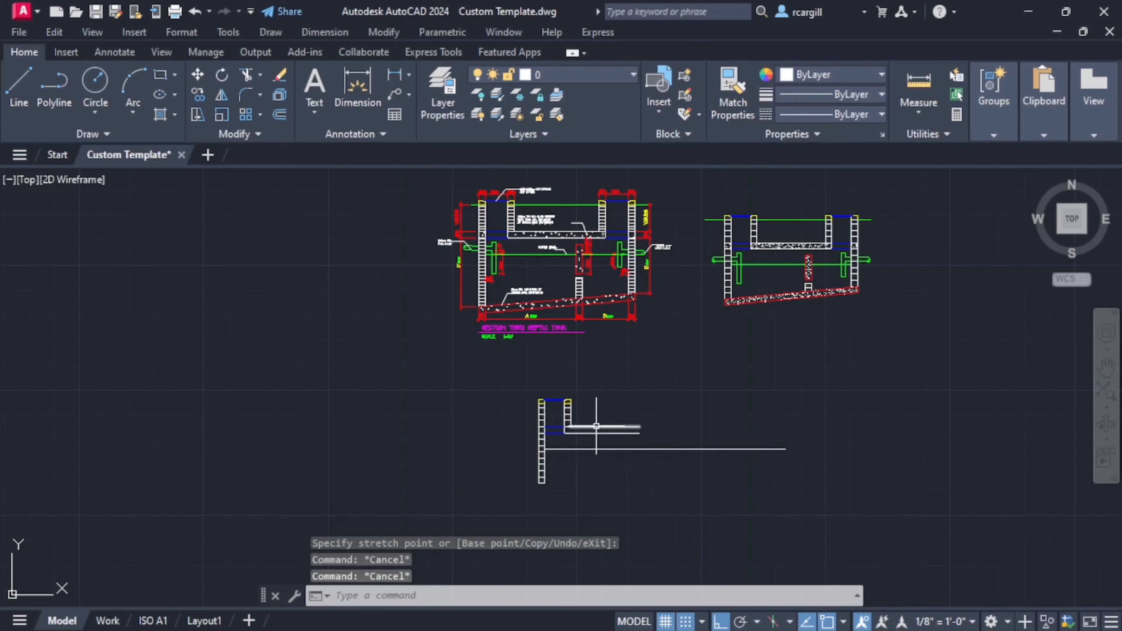
- Move the water level line to the DIMS layer and clear the selection
{"action": "left_click", "coordinate": [595, 449]}
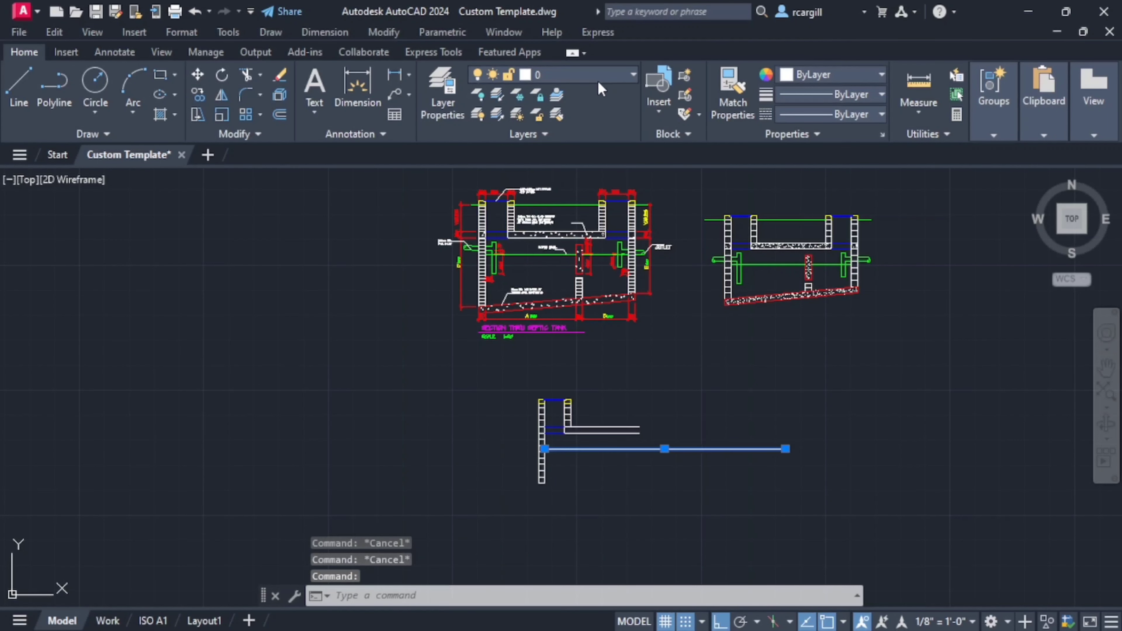
{"action": "left_click", "coordinate": [621, 75]}
{"action": "scroll", "coordinate": [588, 314], "scroll_direction": "down", "scroll_amount": 2}
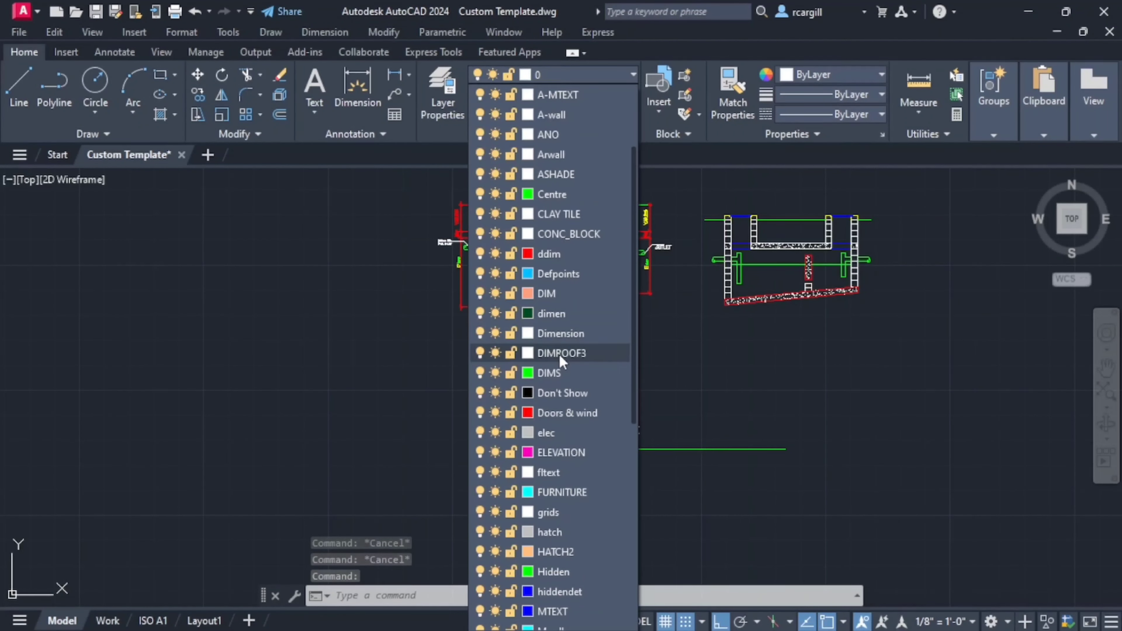
{"action": "left_click", "coordinate": [557, 373]}
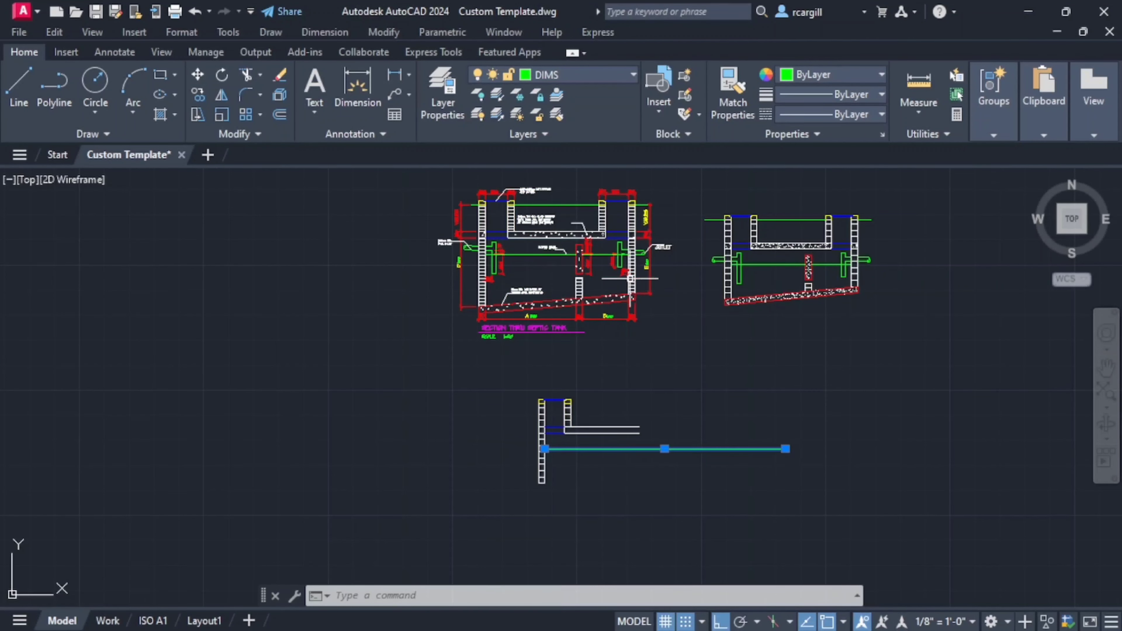
{"action": "scroll", "coordinate": [631, 278], "scroll_direction": "up", "scroll_amount": 5}
{"action": "scroll", "coordinate": [610, 305], "scroll_direction": "down", "scroll_amount": 6}
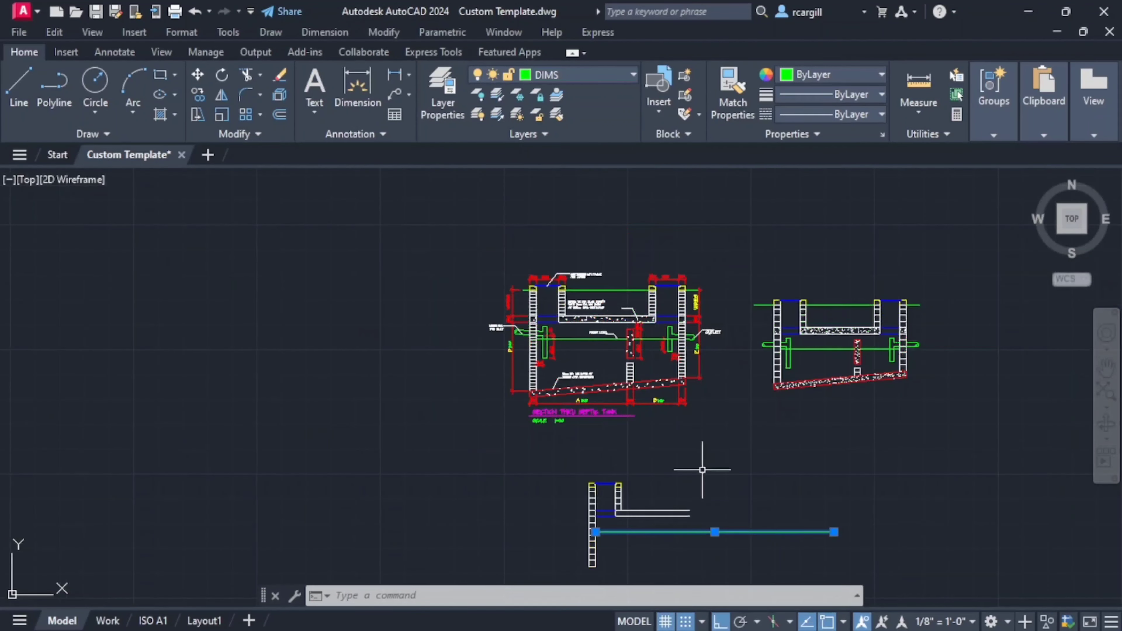
{"action": "scroll", "coordinate": [692, 471], "scroll_direction": "down", "scroll_amount": 1}
{"action": "scroll", "coordinate": [603, 362], "scroll_direction": "up", "scroll_amount": 5}
{"action": "scroll", "coordinate": [588, 368], "scroll_direction": "down", "scroll_amount": 6}
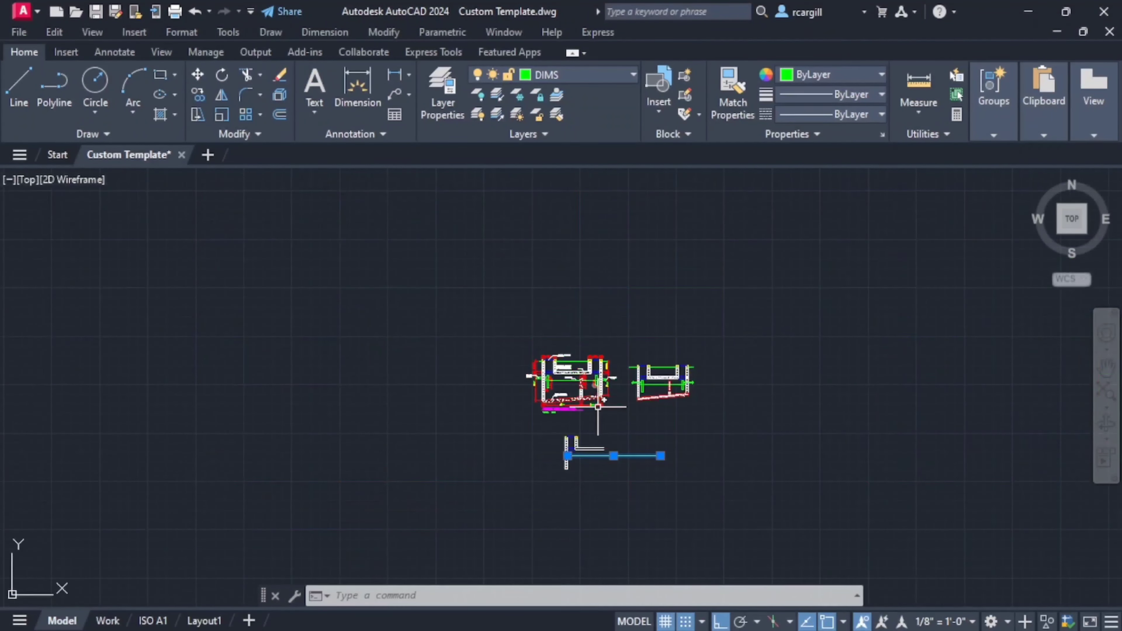
{"action": "scroll", "coordinate": [584, 395], "scroll_direction": "up", "scroll_amount": 2}
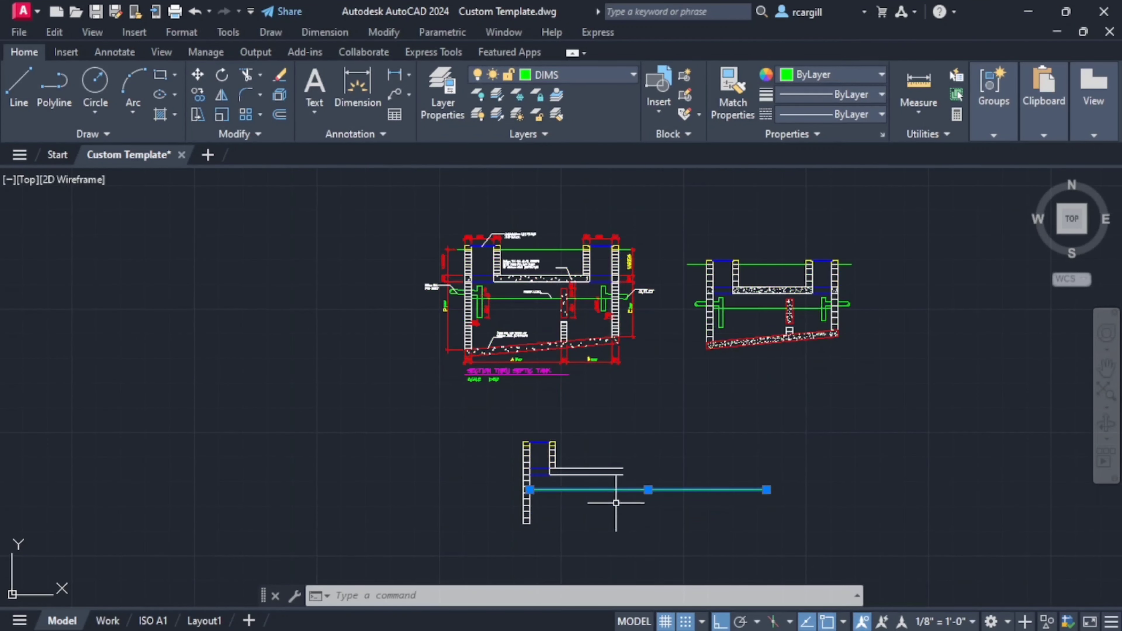
{"action": "key", "text": "Escape"}
- Examine the inlet pipe's dimensions in the reference section, comparing its position relative to the wall and water level with the new drawing
{"action": "scroll", "coordinate": [598, 539], "scroll_direction": "up", "scroll_amount": 4}
{"action": "scroll", "coordinate": [589, 458], "scroll_direction": "down", "scroll_amount": 3}
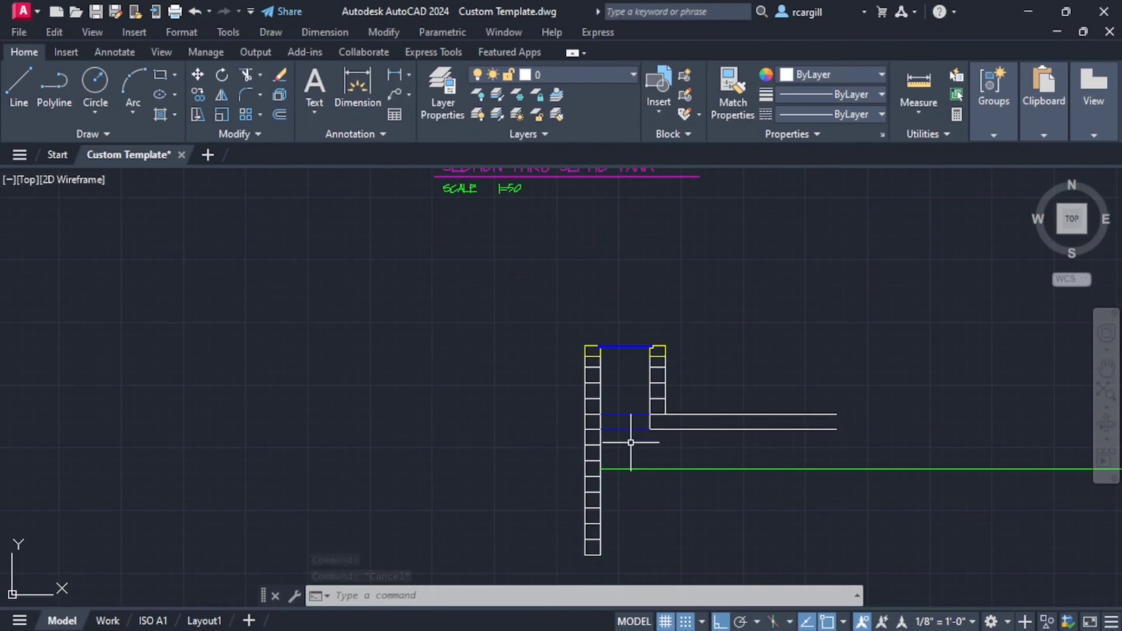
{"action": "scroll", "coordinate": [614, 441], "scroll_direction": "up", "scroll_amount": 5}
{"action": "scroll", "coordinate": [606, 441], "scroll_direction": "down", "scroll_amount": 4}
{"action": "mouse_move", "coordinate": [547, 288]}
{"action": "middle_mouse_down"}
{"action": "mouse_move", "coordinate": [549, 403]}
{"action": "mouse_move", "coordinate": [566, 309]}
{"action": "middle_mouse_up"}
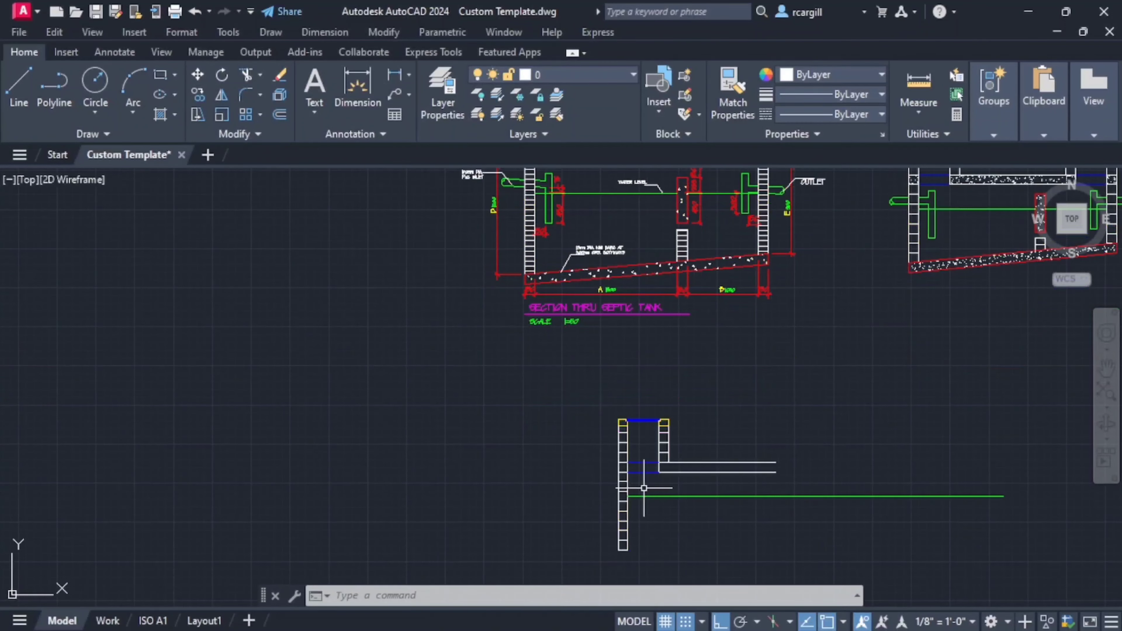
{"action": "scroll", "coordinate": [643, 485], "scroll_direction": "up", "scroll_amount": 2}
{"action": "middle_click_drag", "start_coordinate": [637, 485], "coordinate": [640, 541]}
{"action": "middle_click_drag", "start_coordinate": [614, 423], "coordinate": [616, 558]}
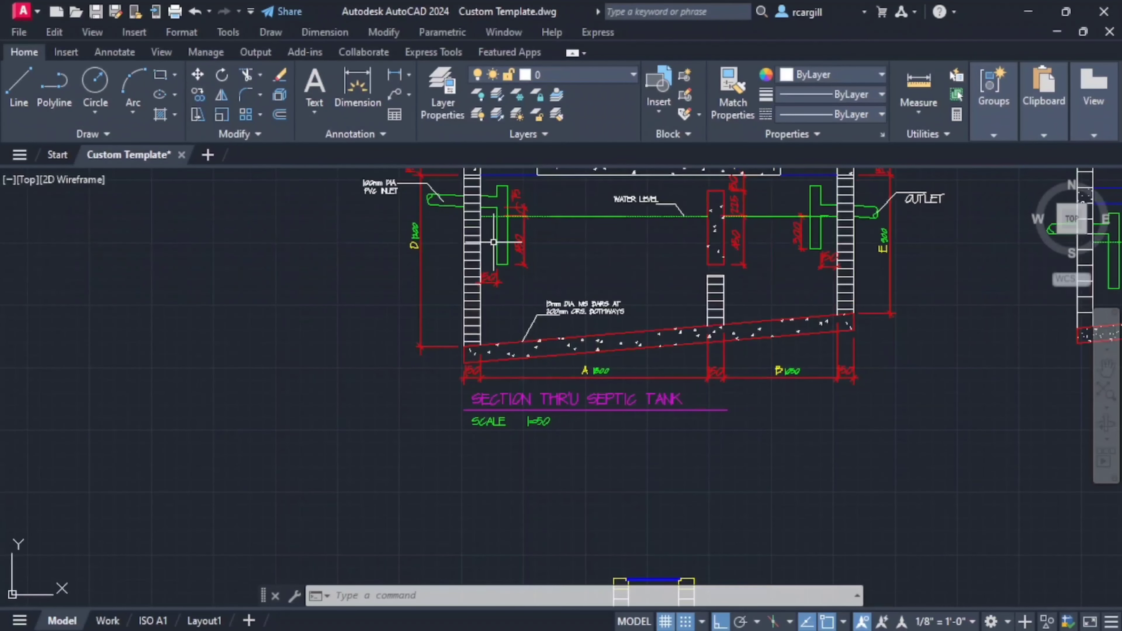
{"action": "middle_click_drag", "start_coordinate": [512, 177], "coordinate": [513, 316]}
{"action": "scroll", "coordinate": [537, 291], "scroll_direction": "up", "scroll_amount": 2}
{"action": "scroll", "coordinate": [535, 299], "scroll_direction": "up", "scroll_amount": 2}
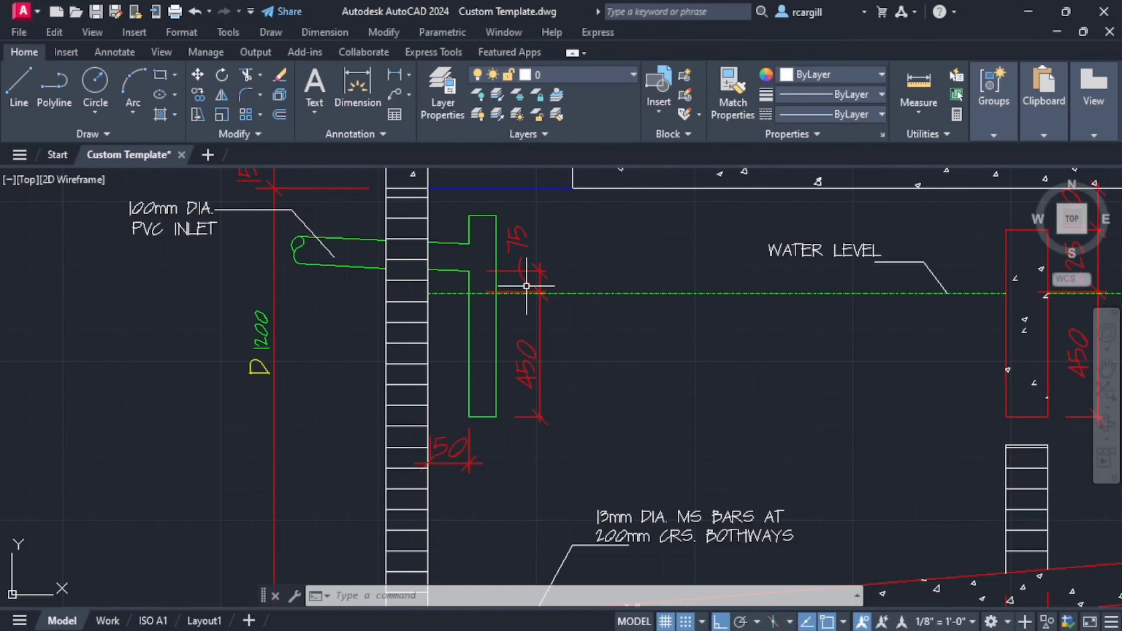
{"action": "scroll", "coordinate": [509, 293], "scroll_direction": "down", "scroll_amount": 3}
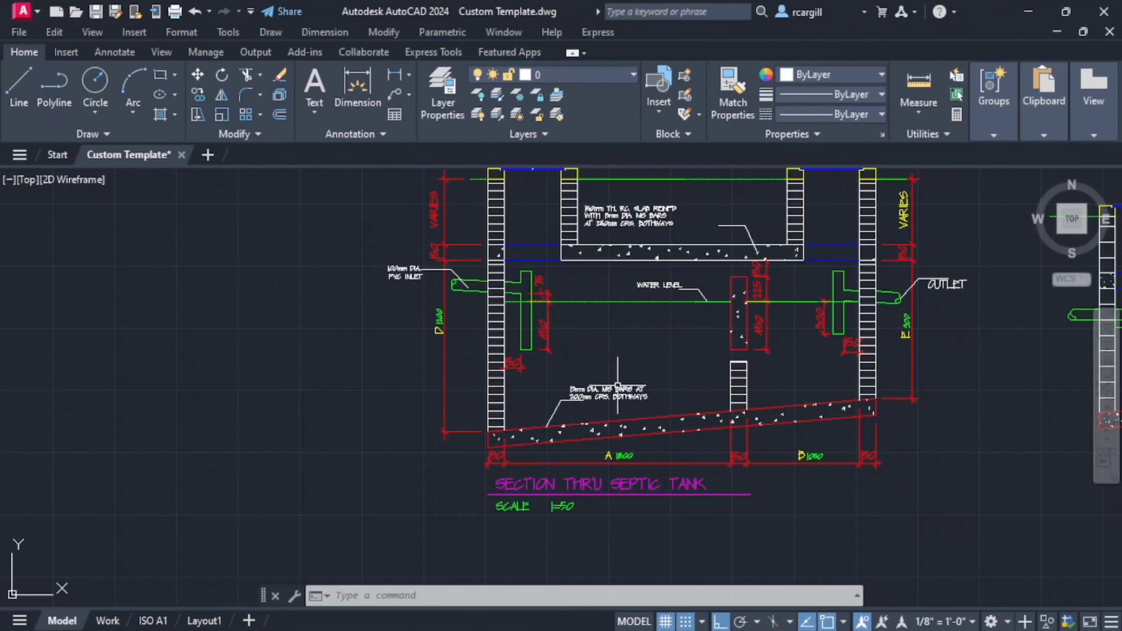
{"action": "scroll", "coordinate": [532, 294], "scroll_direction": "up", "scroll_amount": 2}
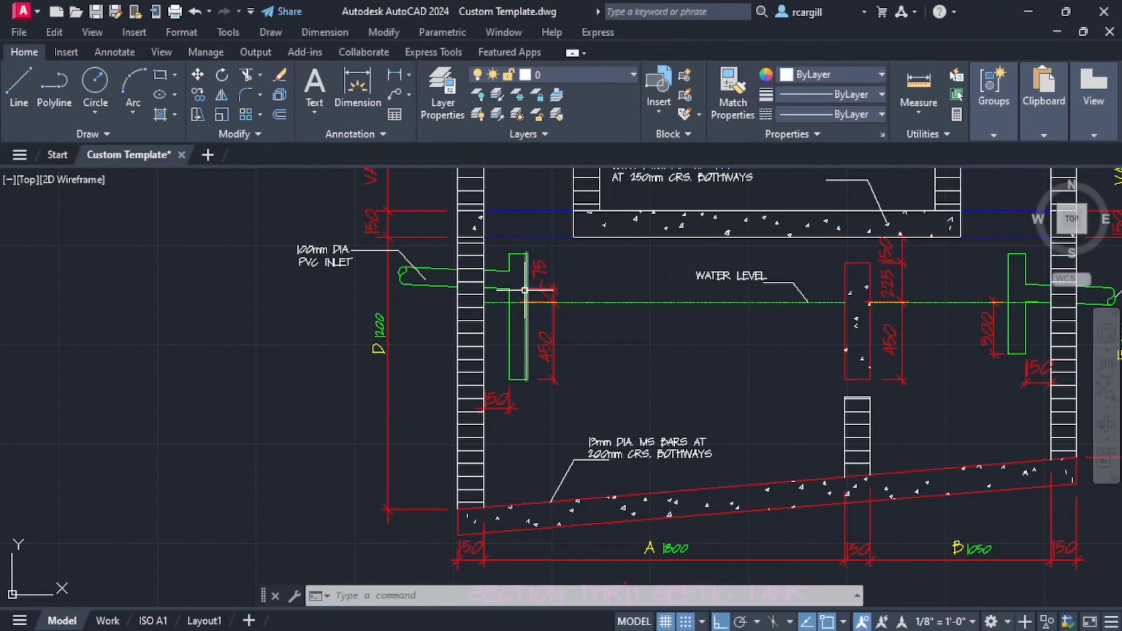
{"action": "scroll", "coordinate": [525, 291], "scroll_direction": "up", "scroll_amount": 2}
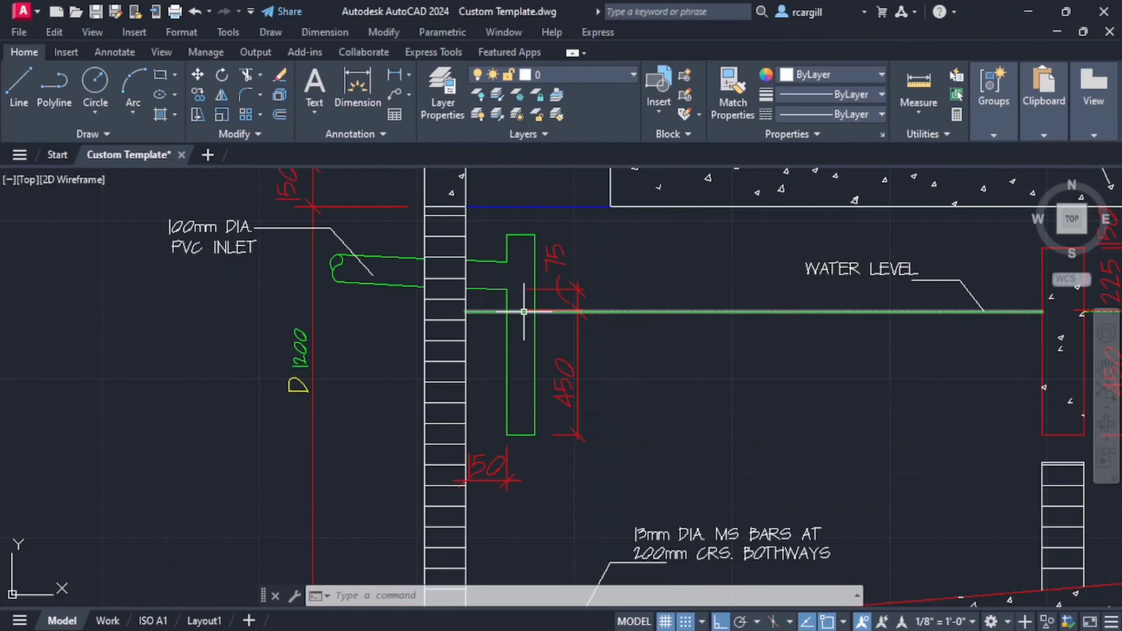
{"action": "scroll", "coordinate": [612, 392], "scroll_direction": "down", "scroll_amount": 5}
{"action": "middle_click_drag", "start_coordinate": [604, 389], "coordinate": [600, 281]}
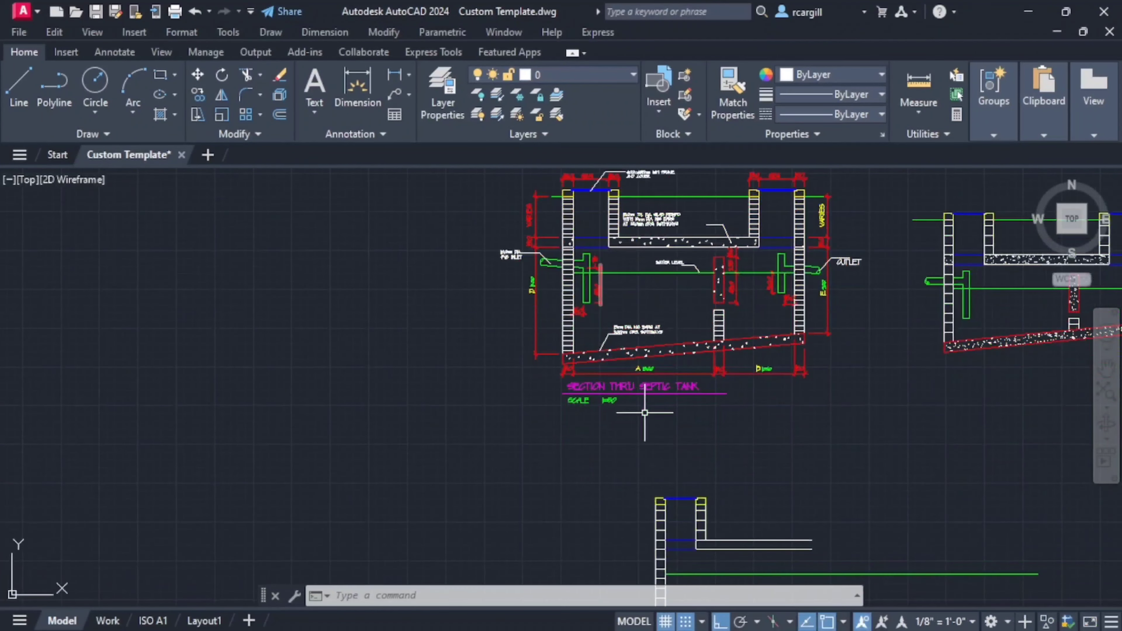
{"action": "middle_click_drag", "start_coordinate": [644, 413], "coordinate": [594, 353]}
{"action": "middle_click_drag", "start_coordinate": [682, 510], "coordinate": [552, 489]}
{"action": "scroll", "coordinate": [543, 488], "scroll_direction": "up", "scroll_amount": 4}
{"action": "middle_click_drag", "start_coordinate": [468, 478], "coordinate": [553, 462]}
{"action": "scroll", "coordinate": [553, 461], "scroll_direction": "down", "scroll_amount": 2}
{"action": "middle_click_drag", "start_coordinate": [470, 375], "coordinate": [432, 395]}
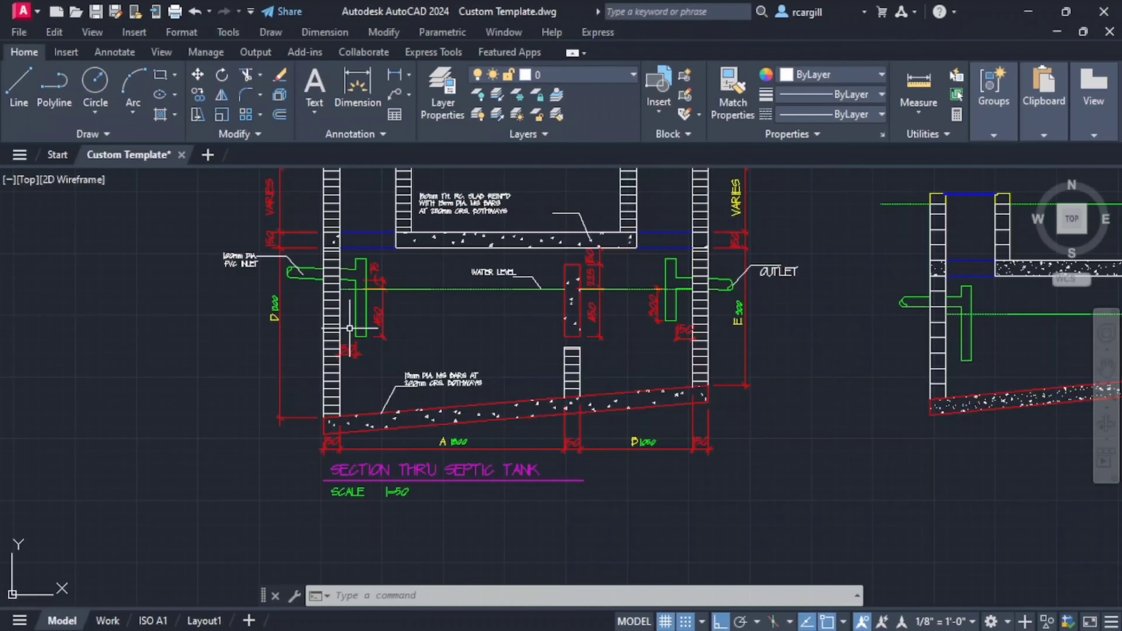
- Offset the left wall's inner face 150 mm to the right to form the inlet pipe's near side
{"action": "scroll", "coordinate": [349, 328], "scroll_direction": "down", "scroll_amount": 4}
{"action": "middle_click_drag", "start_coordinate": [438, 495], "coordinate": [436, 425]}
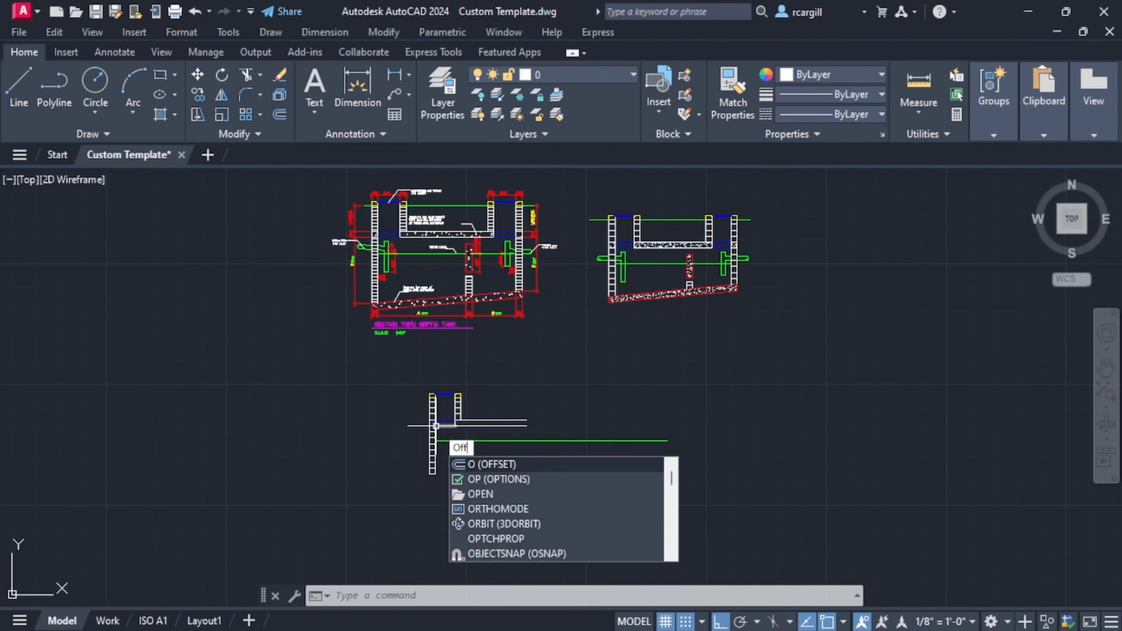
{"action": "type", "text": "ff"}
{"action": "key", "text": "Return"}
{"action": "type", "text": "1"}
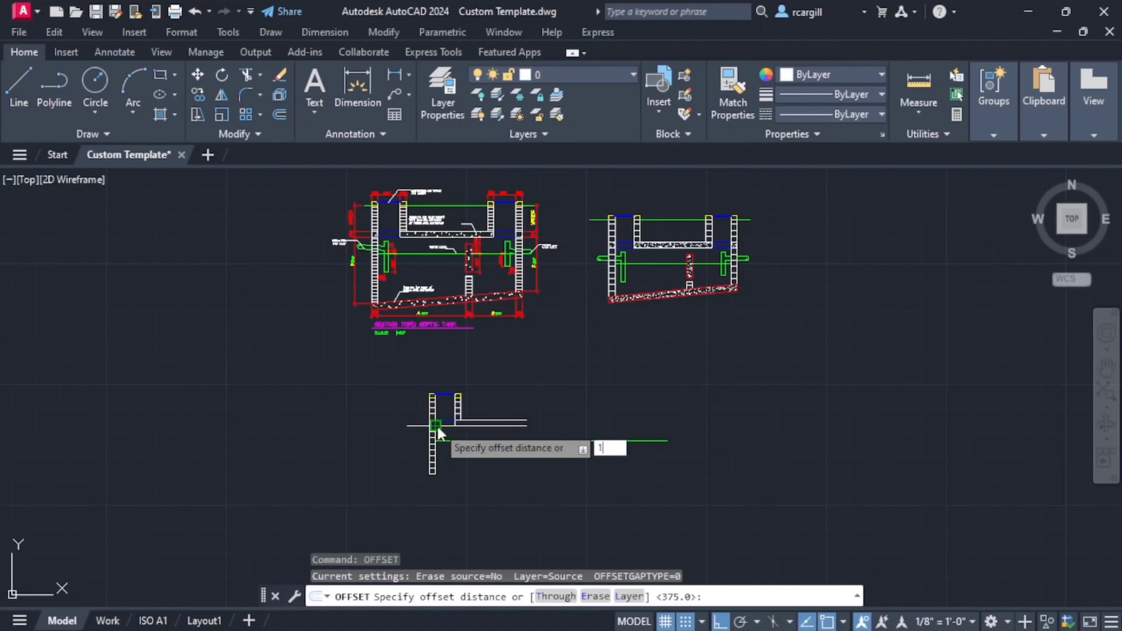
{"action": "type", "text": "50"}
{"action": "key", "text": "Return"}
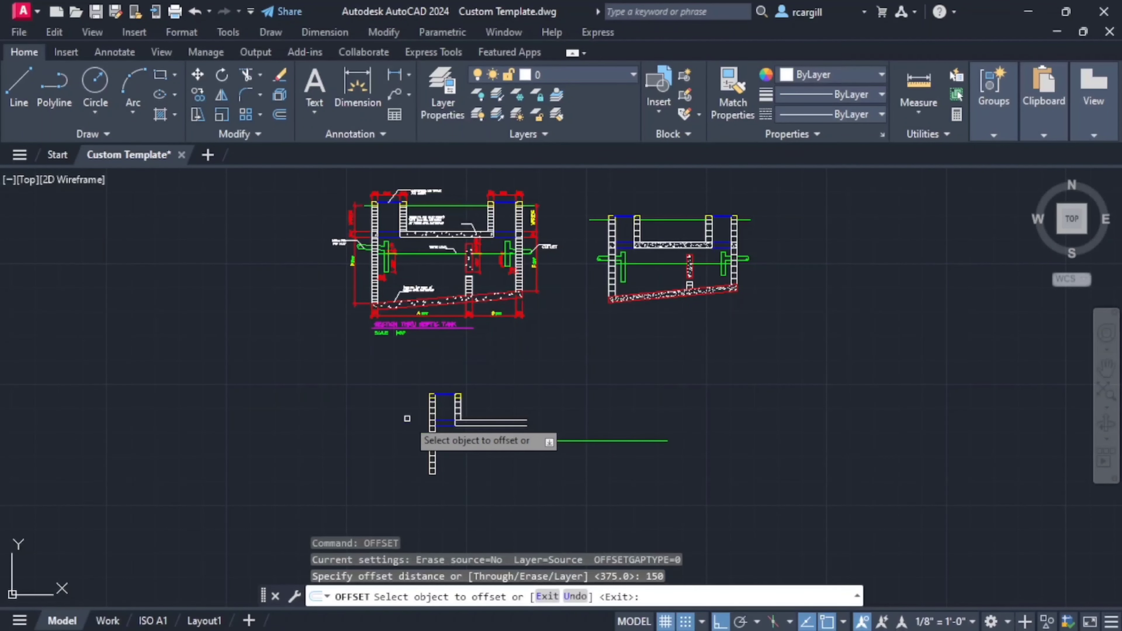
{"action": "scroll", "coordinate": [407, 418], "scroll_direction": "up", "scroll_amount": 6}
{"action": "left_click", "coordinate": [504, 493]}
{"action": "left_click", "coordinate": [559, 498]}
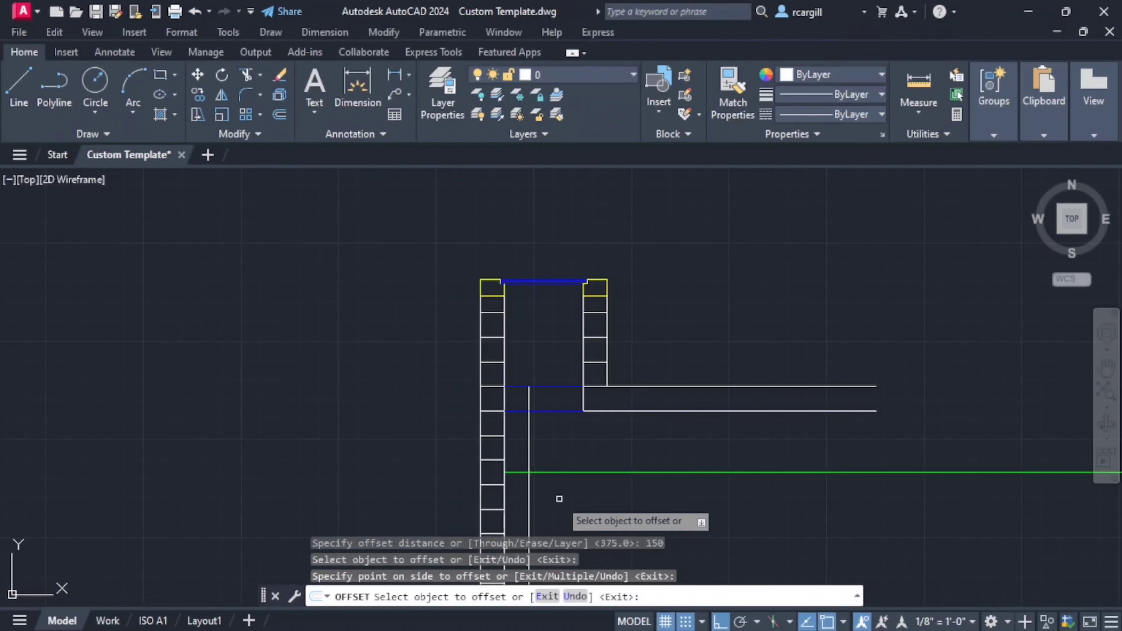
{"action": "key", "text": "Escape"}
{"action": "key", "text": "Escape"}
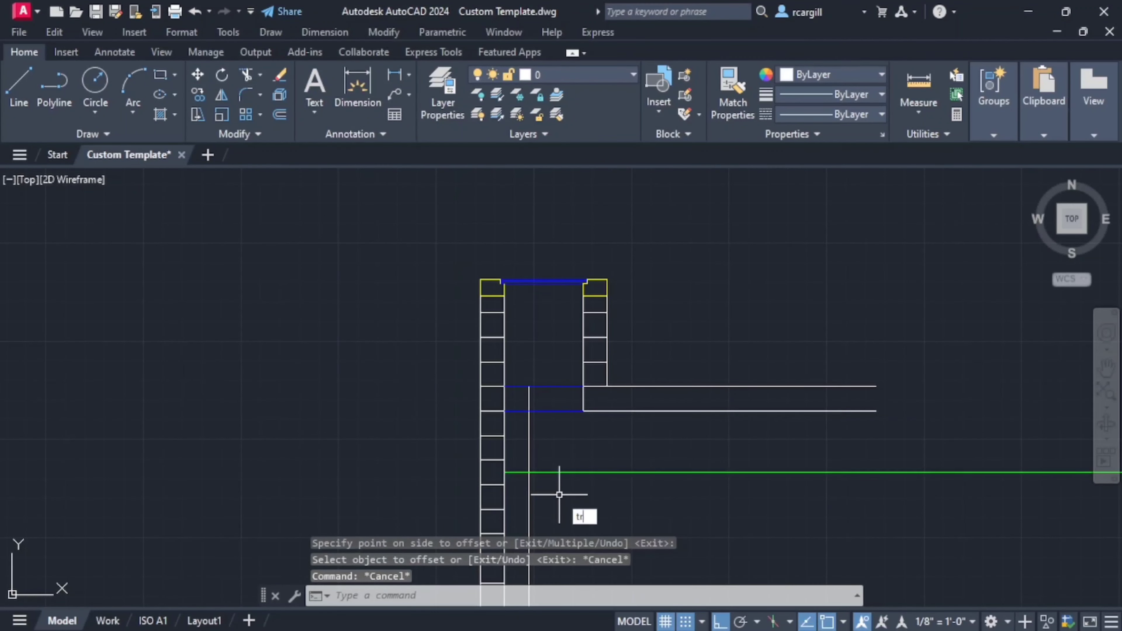
- Trim the new vertical pipe line above the slab's lower line
{"action": "key", "text": "Return"}
{"action": "scroll", "coordinate": [528, 396], "scroll_direction": "down", "scroll_amount": 3}
{"action": "middle_click_drag", "start_coordinate": [529, 418], "coordinate": [514, 441]}
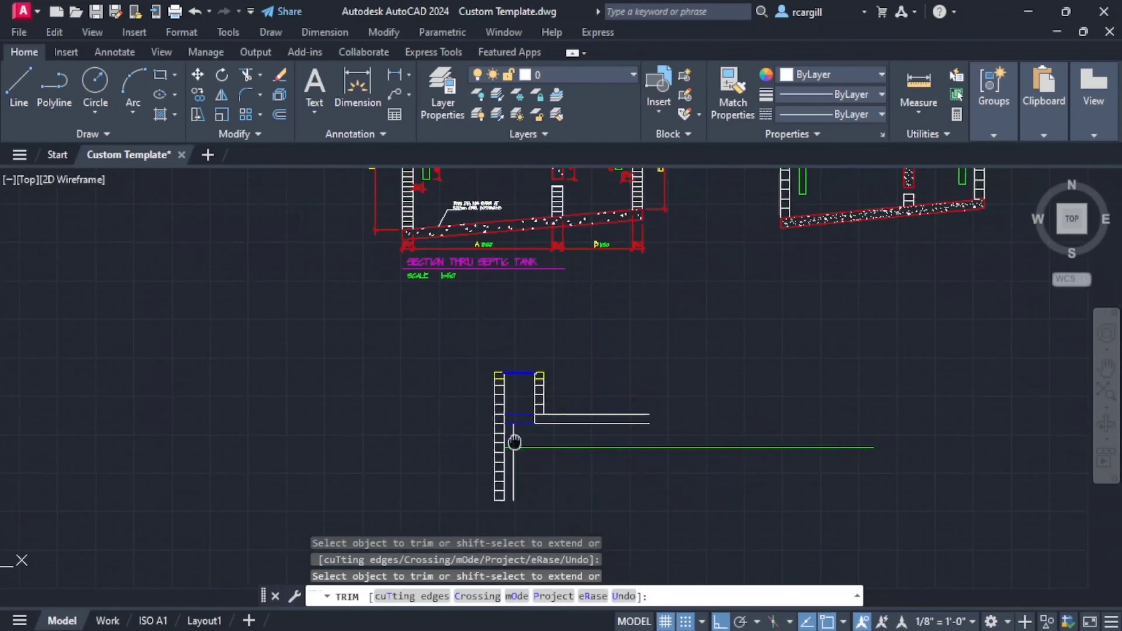
{"action": "key", "text": "Escape"}
{"action": "key", "text": "Escape"}
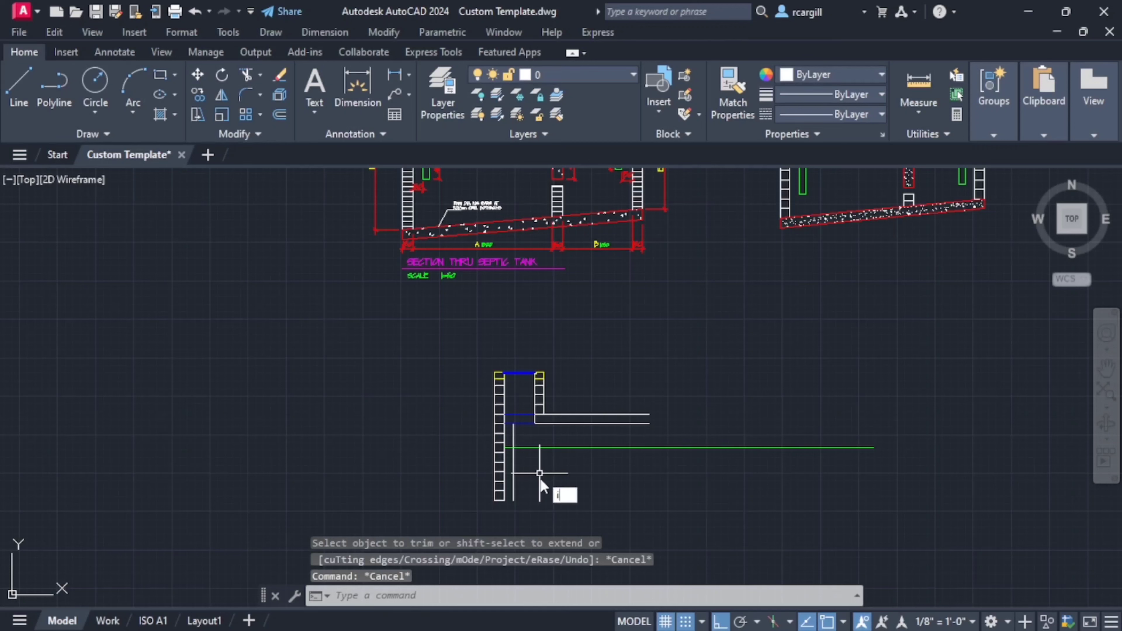
{"action": "key", "text": "Escape"}
{"action": "key", "text": "Escape"}
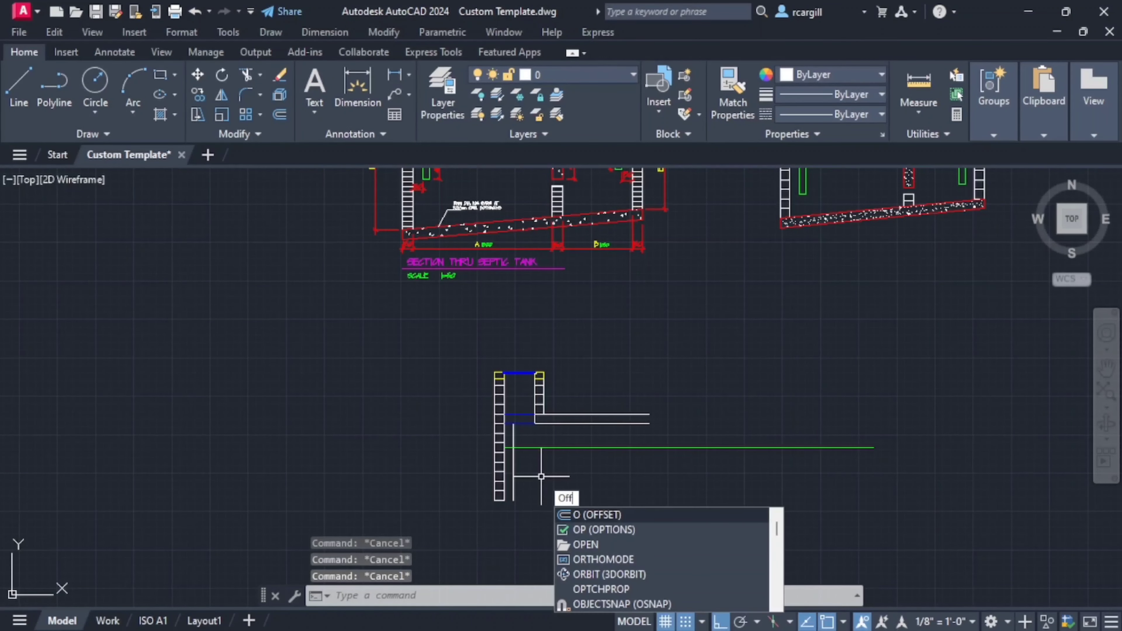
- Offset the vertical pipe line 100 mm to the right to form the inlet pipe's other side
{"action": "key", "text": "Return"}
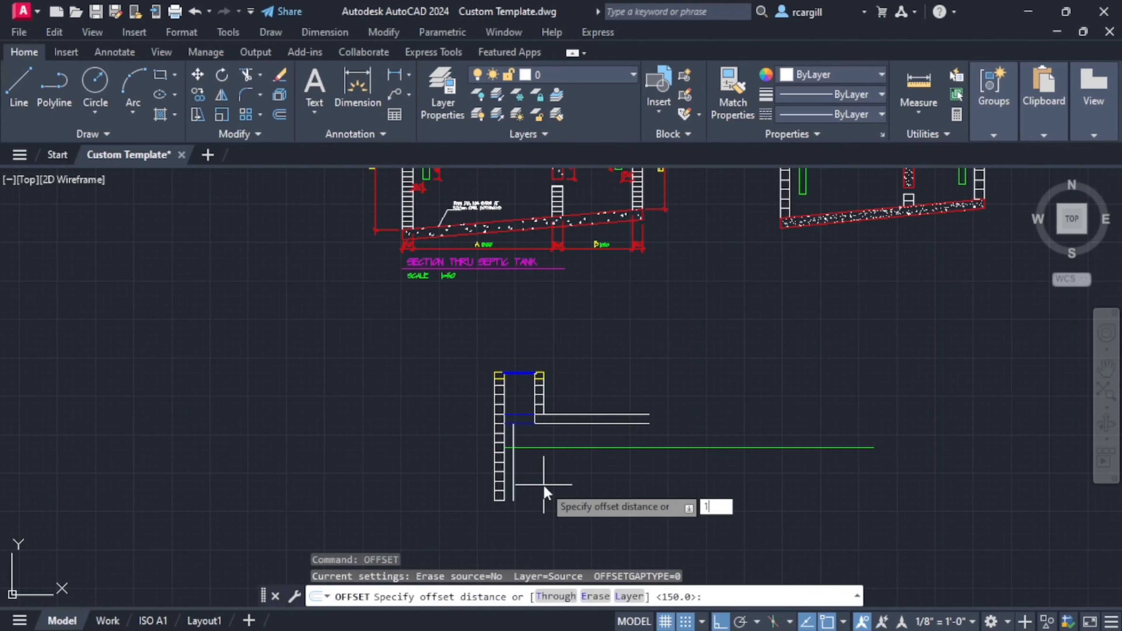
{"action": "type", "text": "100"}
{"action": "key", "text": "Return"}
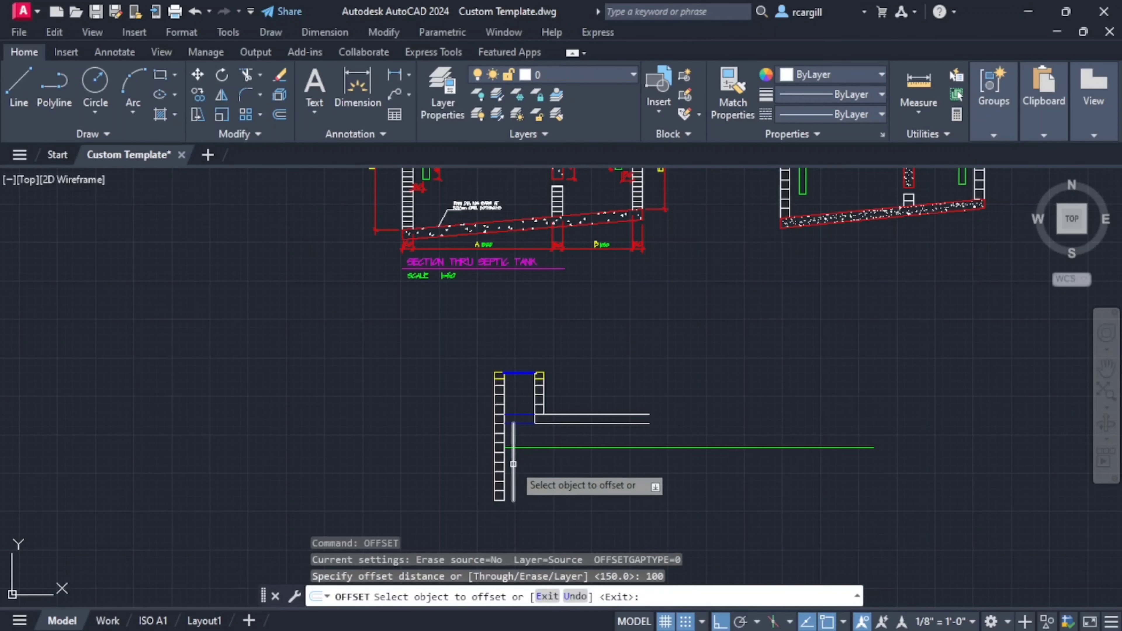
{"action": "left_click", "coordinate": [514, 473]}
{"action": "left_click", "coordinate": [576, 476]}
{"action": "scroll", "coordinate": [654, 546], "scroll_direction": "down", "scroll_amount": 2}
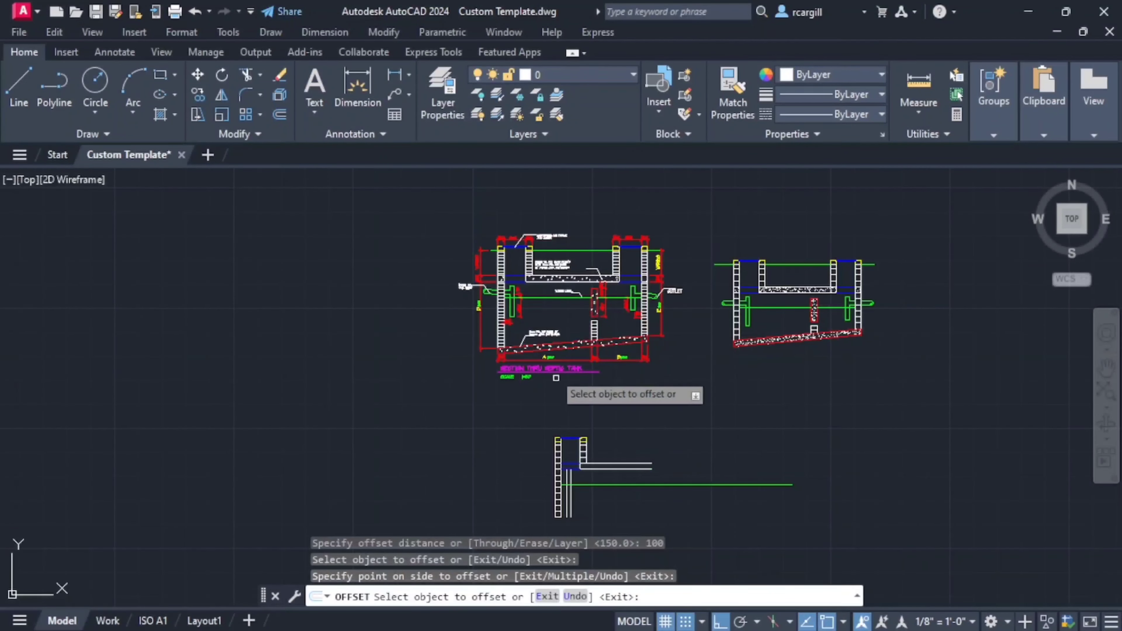
{"action": "key", "text": "Return"}
{"action": "key", "text": "Escape"}
- Offset the water level line 450 mm downward to mark the inlet pipe's lower end
{"action": "scroll", "coordinate": [536, 296], "scroll_direction": "up", "scroll_amount": 4}
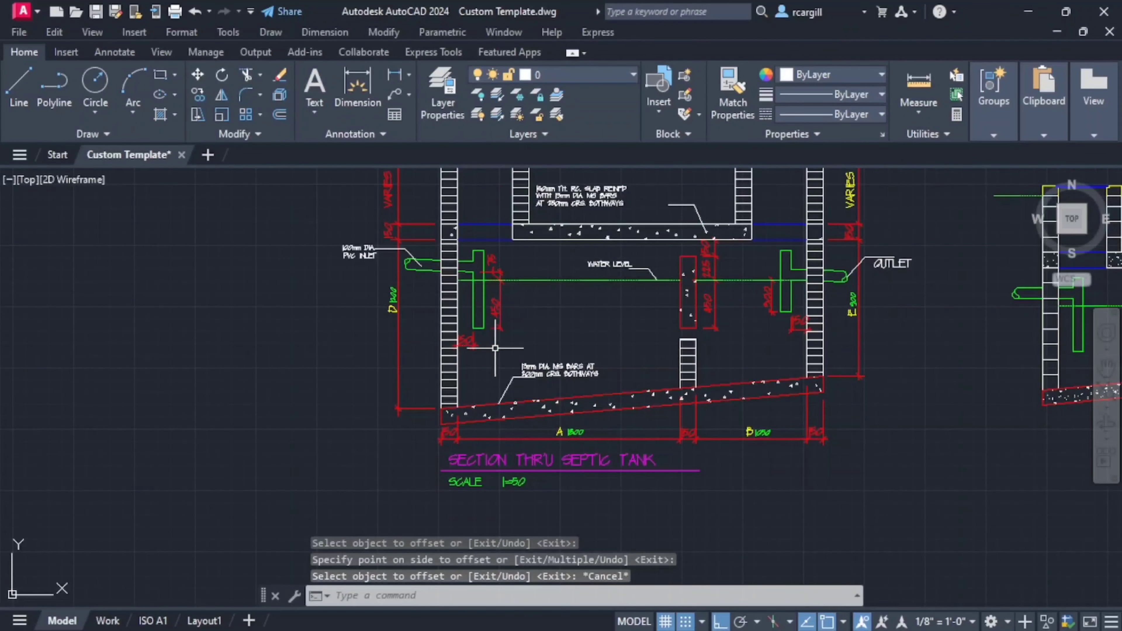
{"action": "middle_click_drag", "start_coordinate": [496, 348], "coordinate": [468, 262]}
{"action": "scroll", "coordinate": [630, 434], "scroll_direction": "down", "scroll_amount": 4}
{"action": "middle_click_drag", "start_coordinate": [628, 434], "coordinate": [515, 353]}
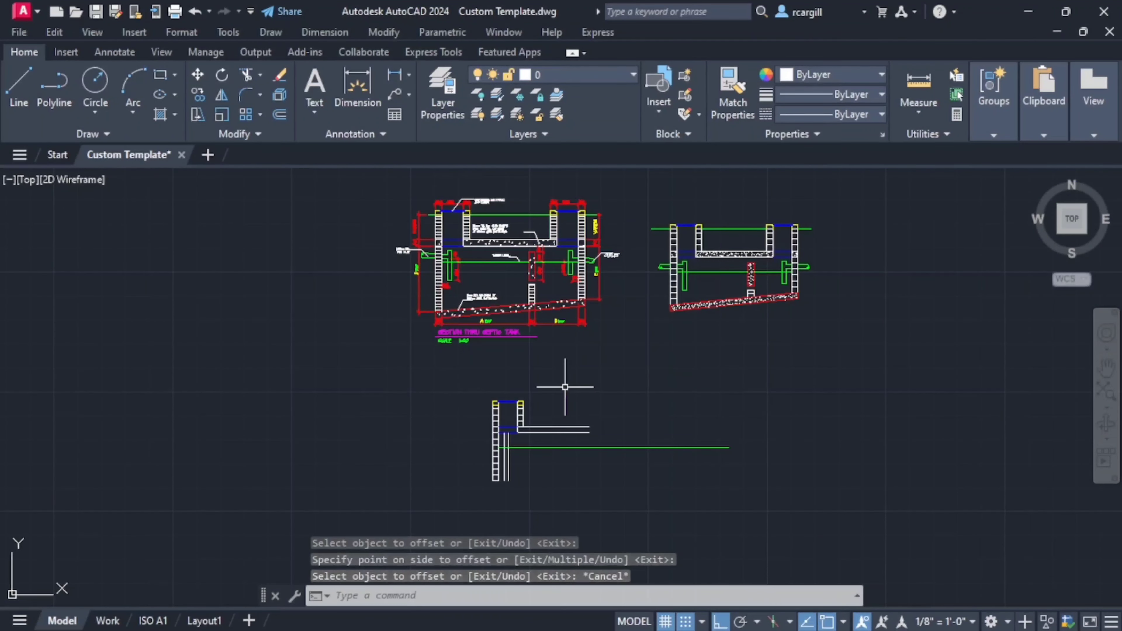
{"action": "type", "text": "off"}
{"action": "key", "text": "Escape"}
{"action": "key", "text": "Return"}
{"action": "type", "text": "450"}
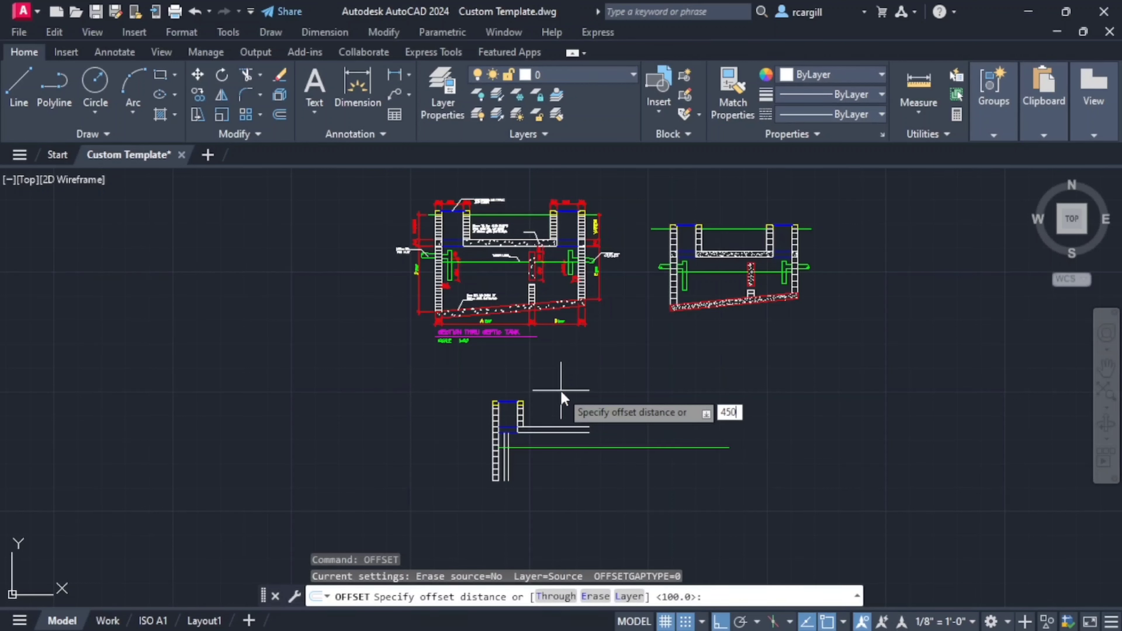
{"action": "key", "text": "Return"}
{"action": "left_click", "coordinate": [538, 447]}
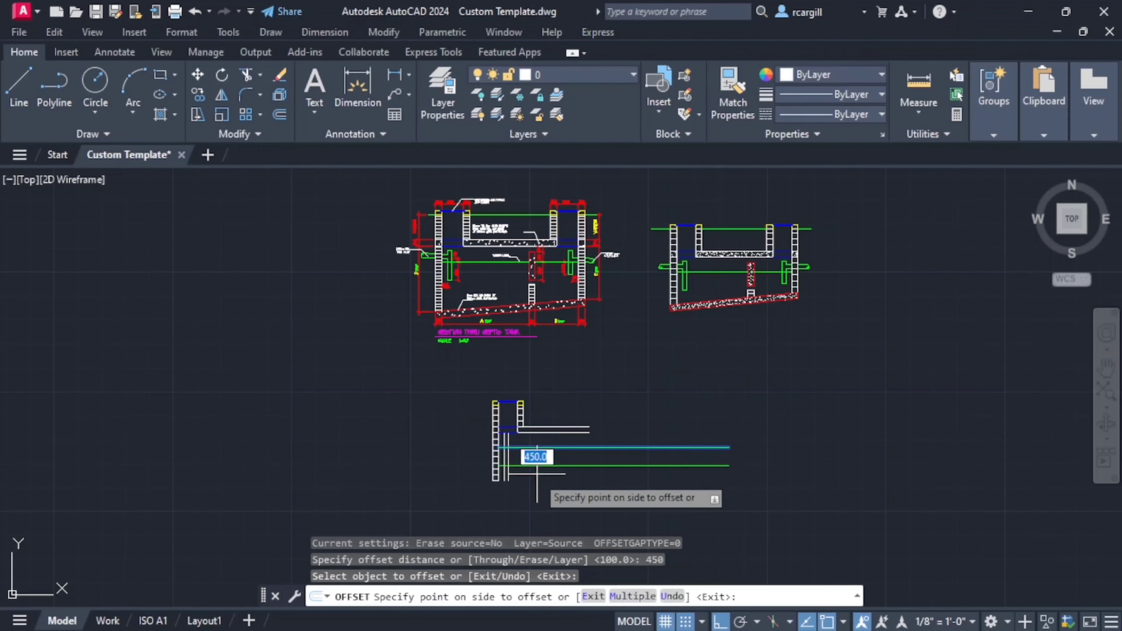
{"action": "left_click", "coordinate": [547, 466]}
{"action": "key", "text": "Escape"}
{"action": "key", "text": "Escape"}
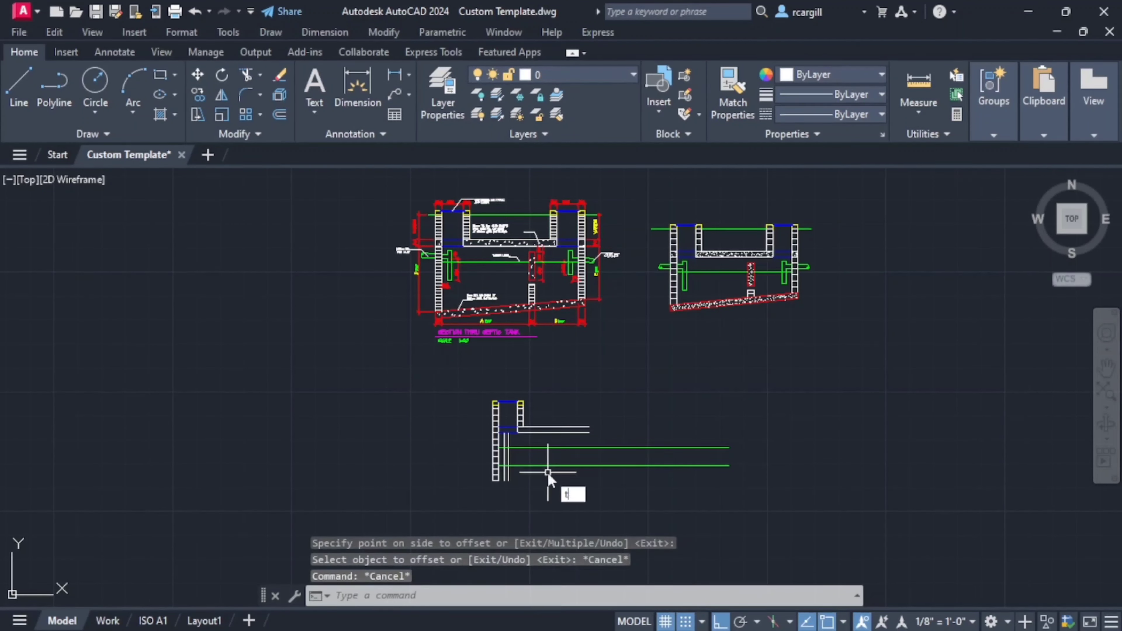
- Trim the lower horizontal line to the pipe's width and cut both vertical pipe lines below it
{"action": "key", "text": "Return"}
{"action": "left_click", "coordinate": [549, 467]}
{"action": "left_click", "coordinate": [535, 459]}
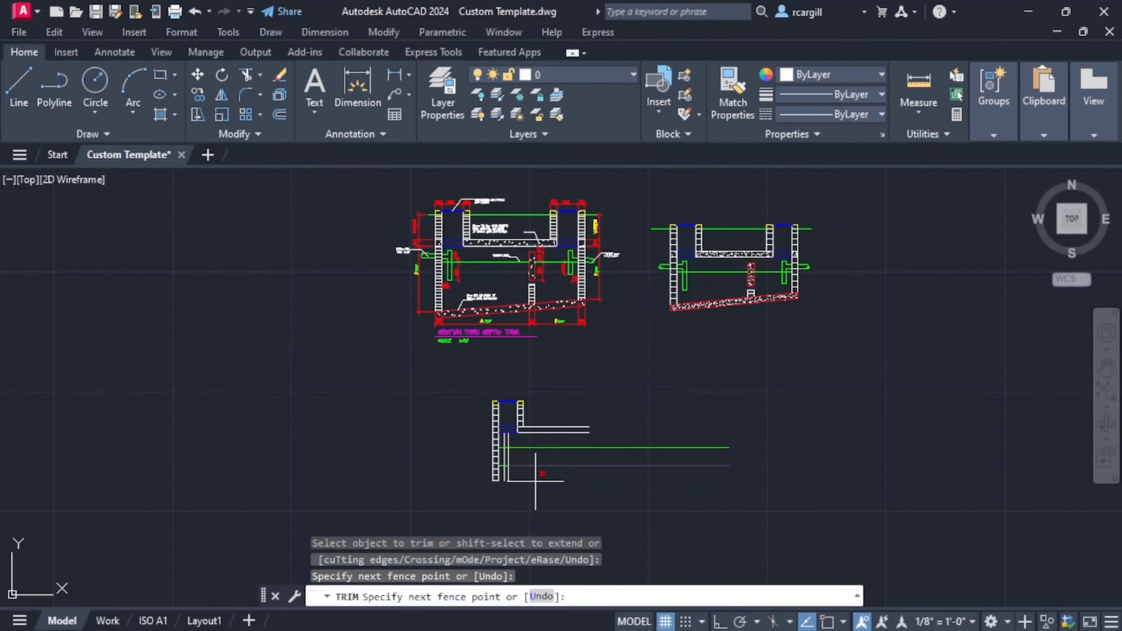
{"action": "left_click", "coordinate": [536, 482]}
{"action": "scroll", "coordinate": [515, 468], "scroll_direction": "up", "scroll_amount": 4}
{"action": "scroll", "coordinate": [515, 469], "scroll_direction": "up", "scroll_amount": 4}
{"action": "left_click", "coordinate": [422, 446]}
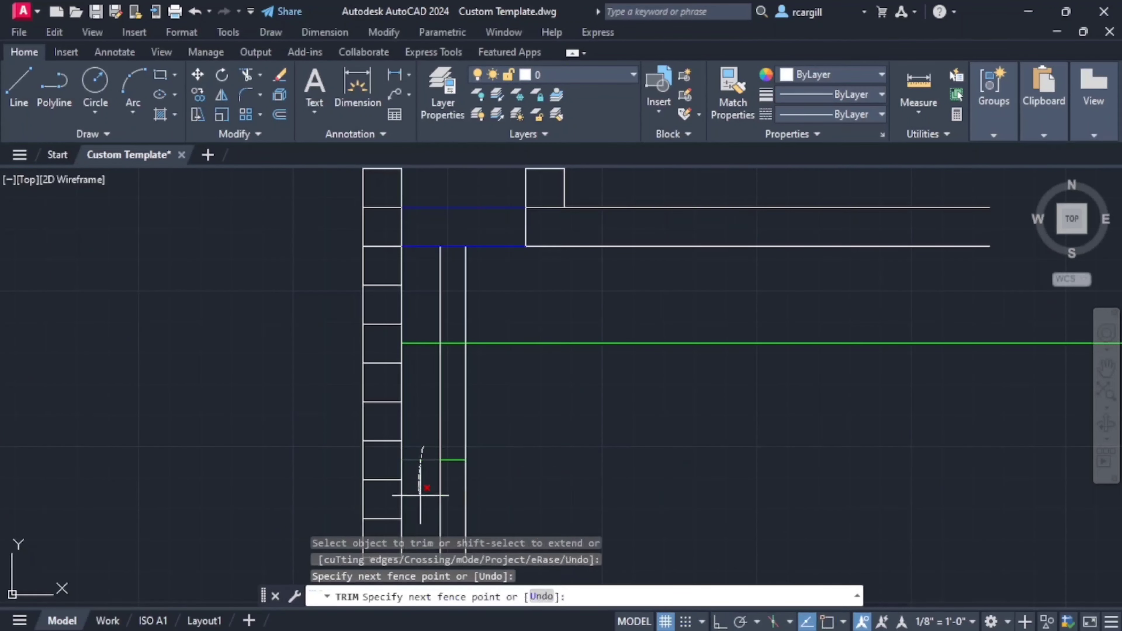
{"action": "left_click", "coordinate": [421, 496]}
{"action": "left_click", "coordinate": [455, 495]}
{"action": "key", "text": "Return"}
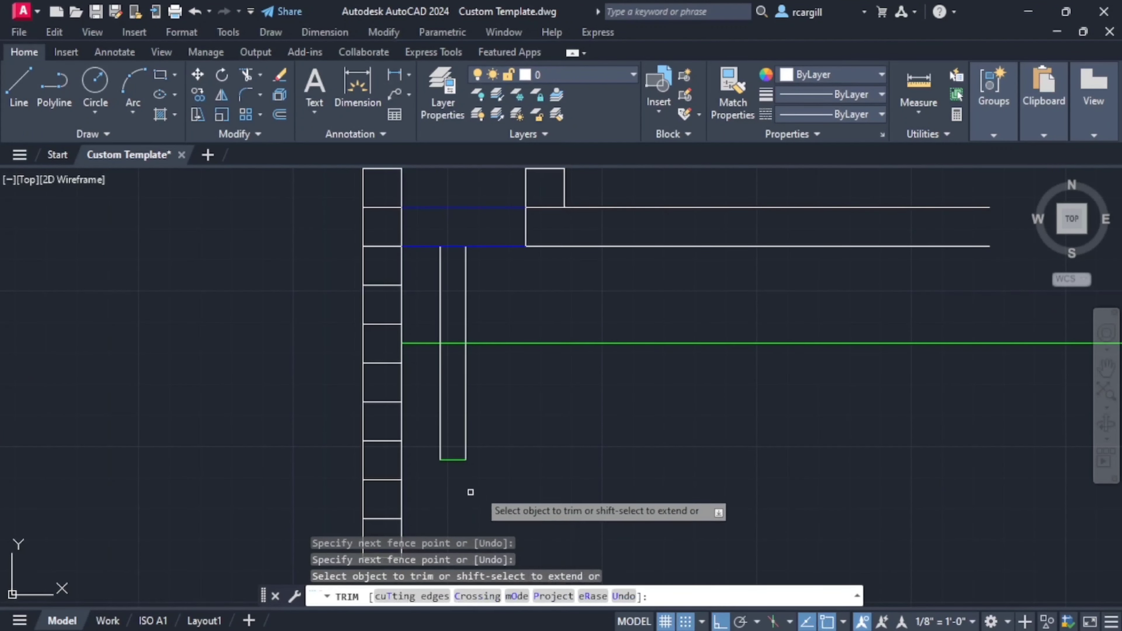
- Examine the inlet pipe's dimension above the water level in the reference section and leave the Trim command
{"action": "scroll", "coordinate": [621, 471], "scroll_direction": "down", "scroll_amount": 6}
{"action": "middle_click_drag", "start_coordinate": [507, 251], "coordinate": [460, 420]}
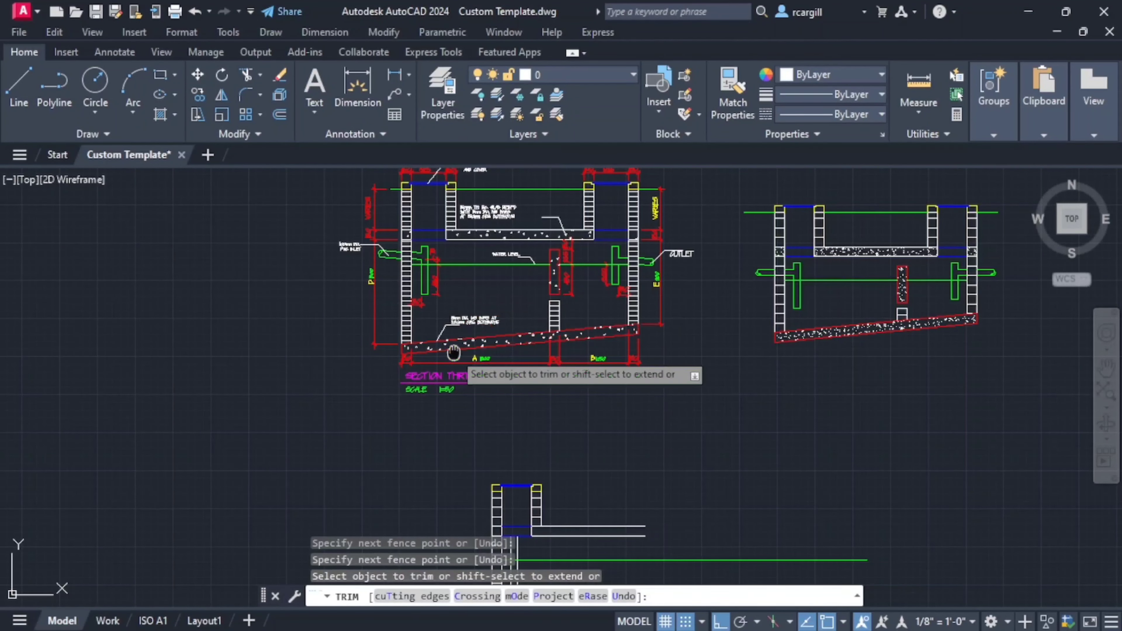
{"action": "scroll", "coordinate": [575, 471], "scroll_direction": "up", "scroll_amount": 6}
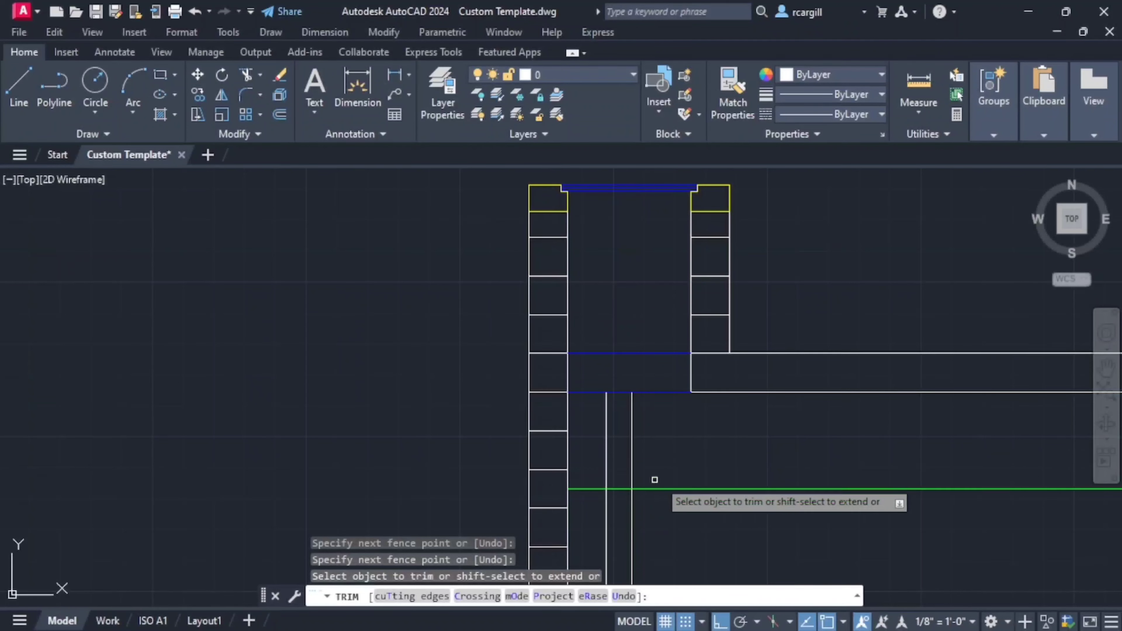
{"action": "scroll", "coordinate": [616, 380], "scroll_direction": "down", "scroll_amount": 2}
{"action": "scroll", "coordinate": [616, 380], "scroll_direction": "down", "scroll_amount": 4}
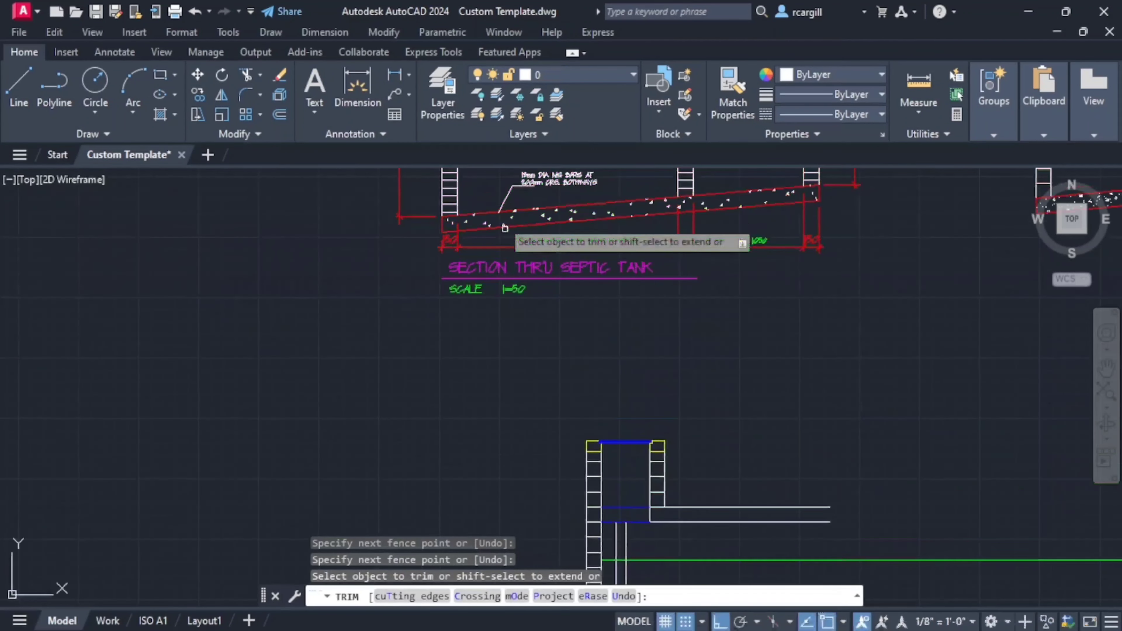
{"action": "scroll", "coordinate": [499, 271], "scroll_direction": "up", "scroll_amount": 2}
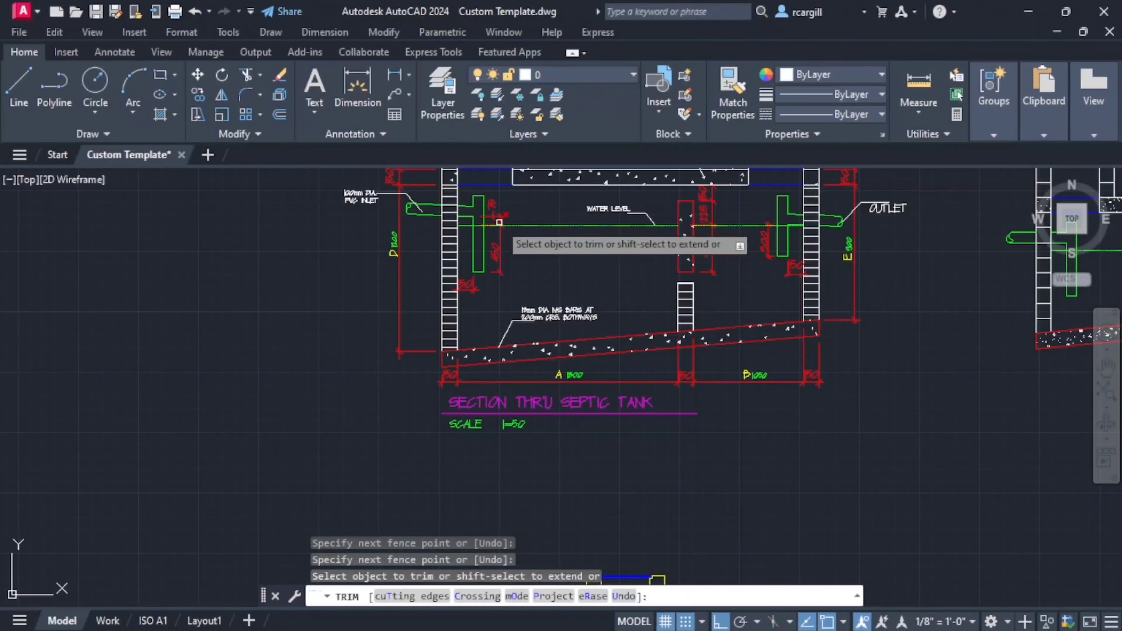
{"action": "scroll", "coordinate": [561, 327], "scroll_direction": "down", "scroll_amount": 5}
{"action": "key", "text": "Escape"}
{"action": "scroll", "coordinate": [558, 356], "scroll_direction": "up", "scroll_amount": 2}
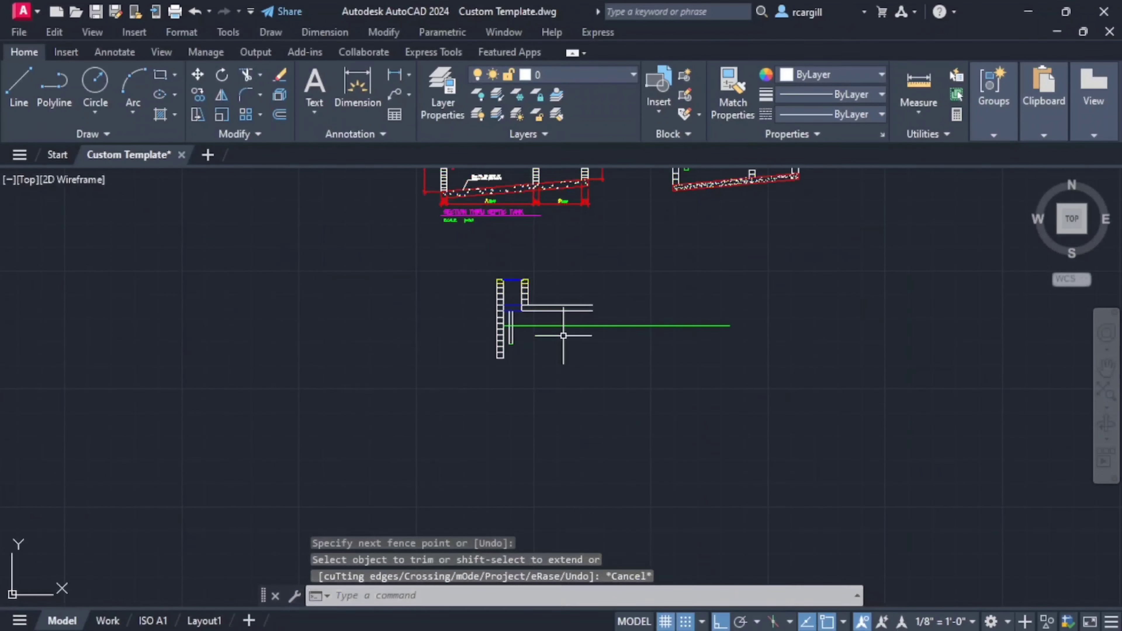
- Offset the water level line 75 mm upward to mark the underside of the horizontal inlet pipe
{"action": "type", "text": "off"}
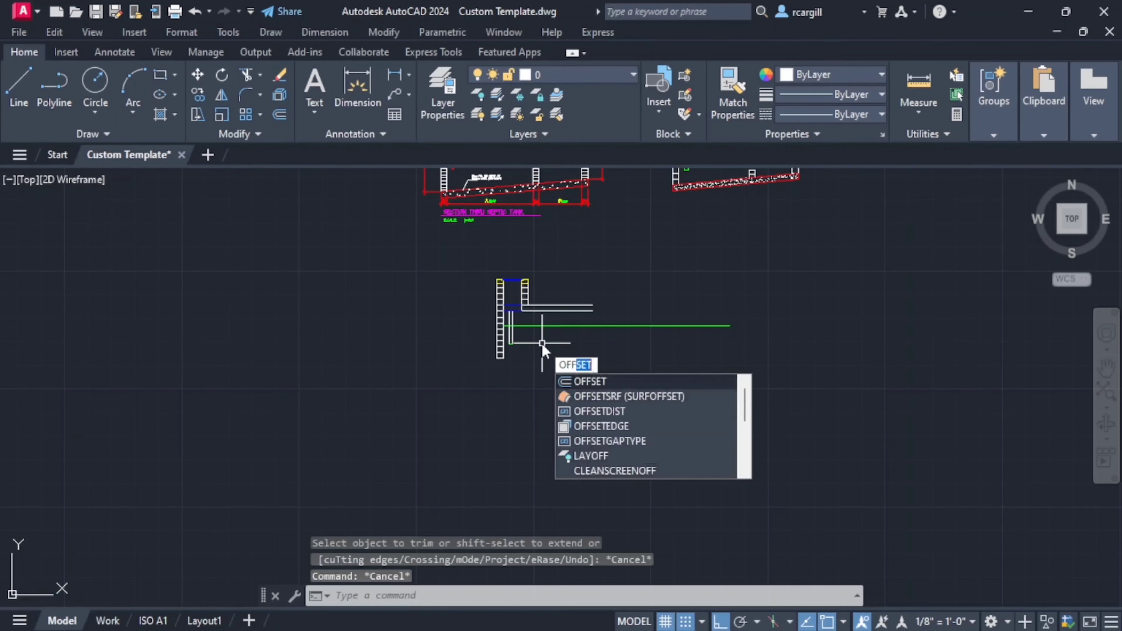
{"action": "key", "text": "Return"}
{"action": "type", "text": "7"}
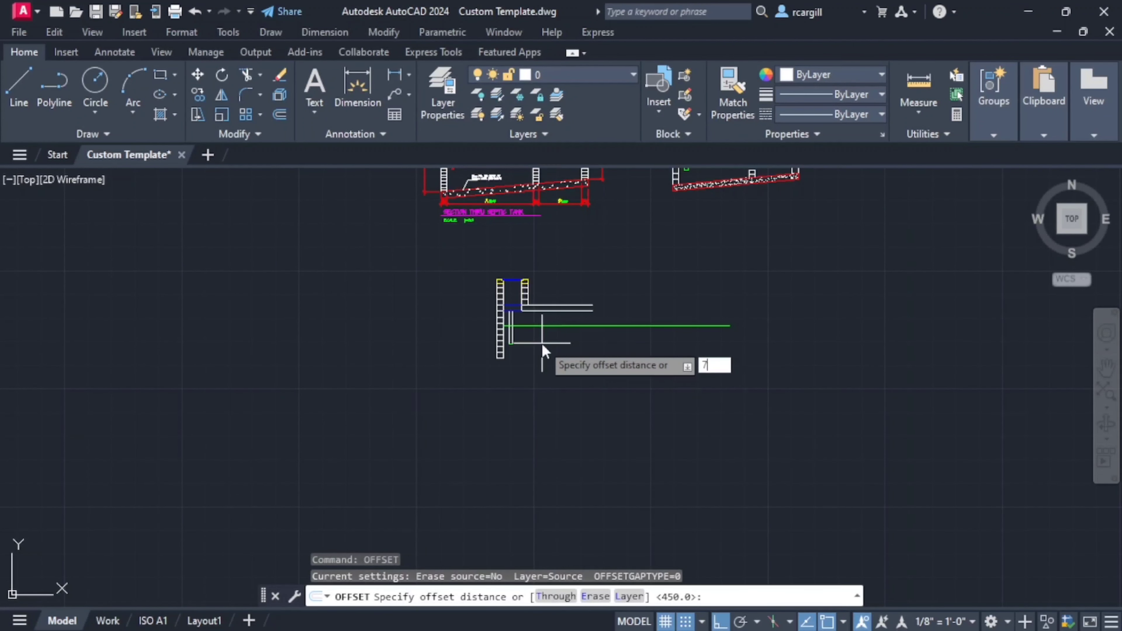
{"action": "type", "text": "5"}
{"action": "key", "text": "Return"}
{"action": "scroll", "coordinate": [541, 327], "scroll_direction": "up", "scroll_amount": 4}
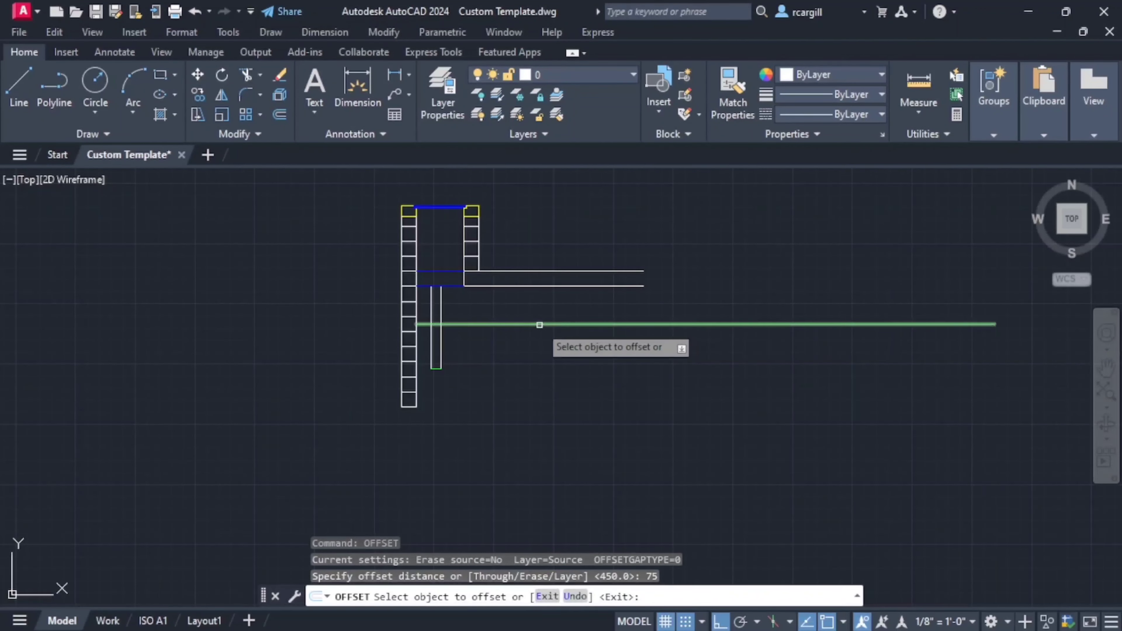
{"action": "left_click", "coordinate": [540, 325]}
{"action": "left_click", "coordinate": [533, 294]}
{"action": "middle_click_drag", "start_coordinate": [506, 348], "coordinate": [539, 381]}
{"action": "key", "text": "Escape"}
{"action": "key", "text": "Escape"}
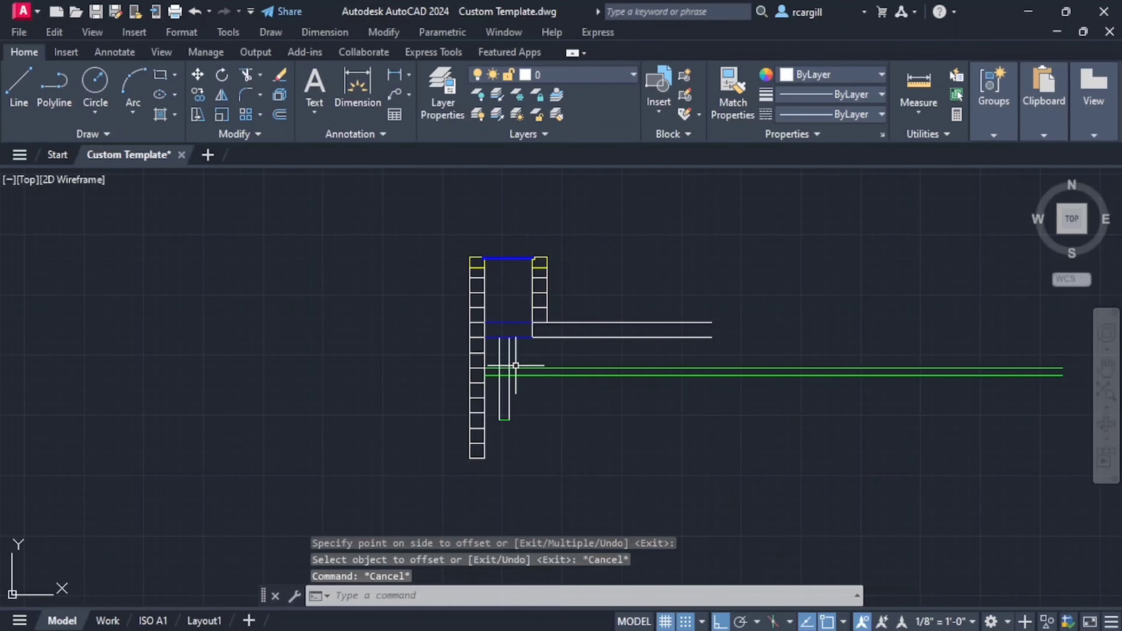
- Trim the line above the water level beyond the vertical pipe's right side
{"action": "scroll", "coordinate": [516, 366], "scroll_direction": "up", "scroll_amount": 6}
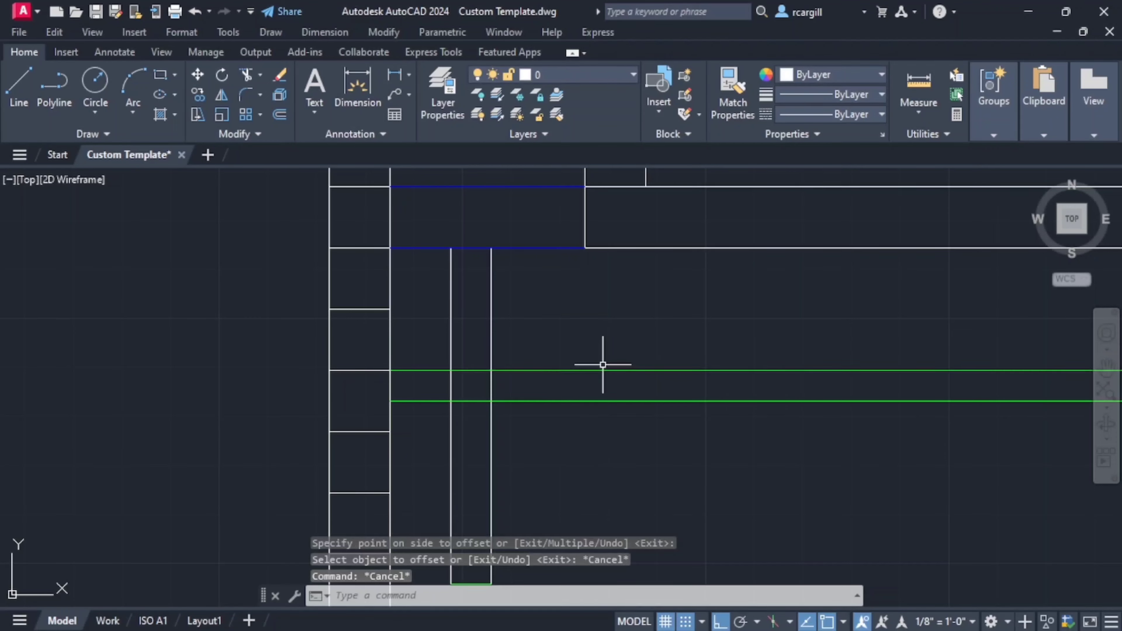
{"action": "type", "text": "tr"}
{"action": "key", "text": "Return"}
{"action": "left_click", "coordinate": [532, 370]}
- Examine the inlet pipe's horizontal branch and top end in the reference section and leave the Trim command
{"action": "scroll", "coordinate": [557, 416], "scroll_direction": "down", "scroll_amount": 4}
{"action": "middle_click_drag", "start_coordinate": [558, 416], "coordinate": [552, 446]}
{"action": "scroll", "coordinate": [532, 372], "scroll_direction": "down", "scroll_amount": 2}
{"action": "middle_click_drag", "start_coordinate": [532, 371], "coordinate": [540, 528]}
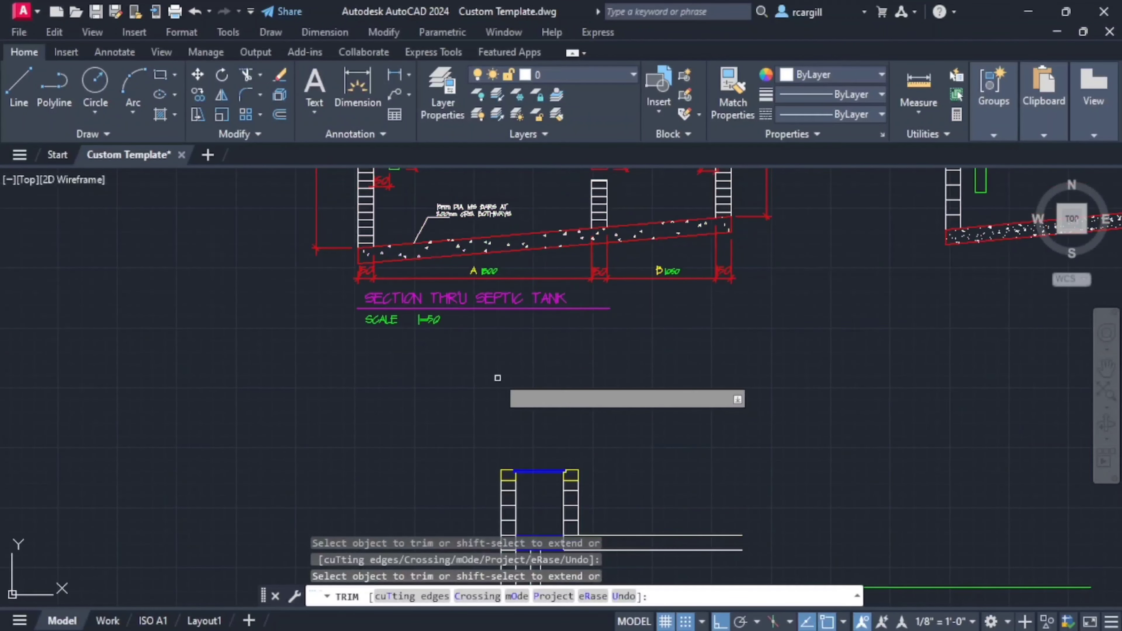
{"action": "scroll", "coordinate": [502, 330], "scroll_direction": "down", "scroll_amount": 2}
{"action": "middle_click_drag", "start_coordinate": [511, 332], "coordinate": [521, 496]}
{"action": "scroll", "coordinate": [450, 343], "scroll_direction": "up", "scroll_amount": 7}
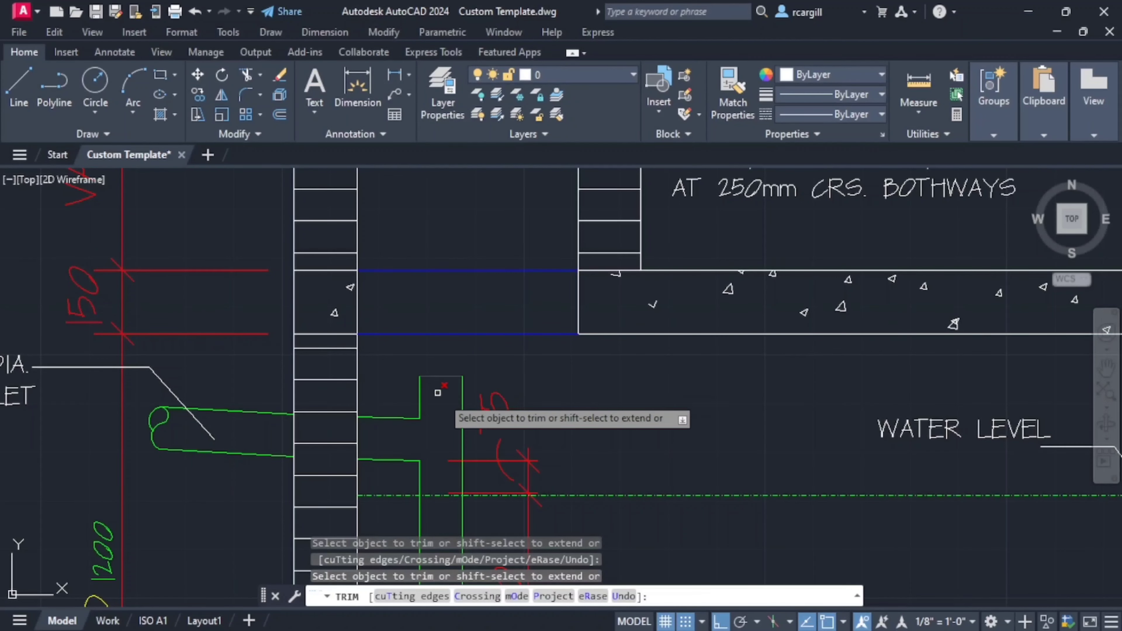
{"action": "scroll", "coordinate": [630, 408], "scroll_direction": "down", "scroll_amount": 2}
{"action": "scroll", "coordinate": [729, 482], "scroll_direction": "down", "scroll_amount": 3}
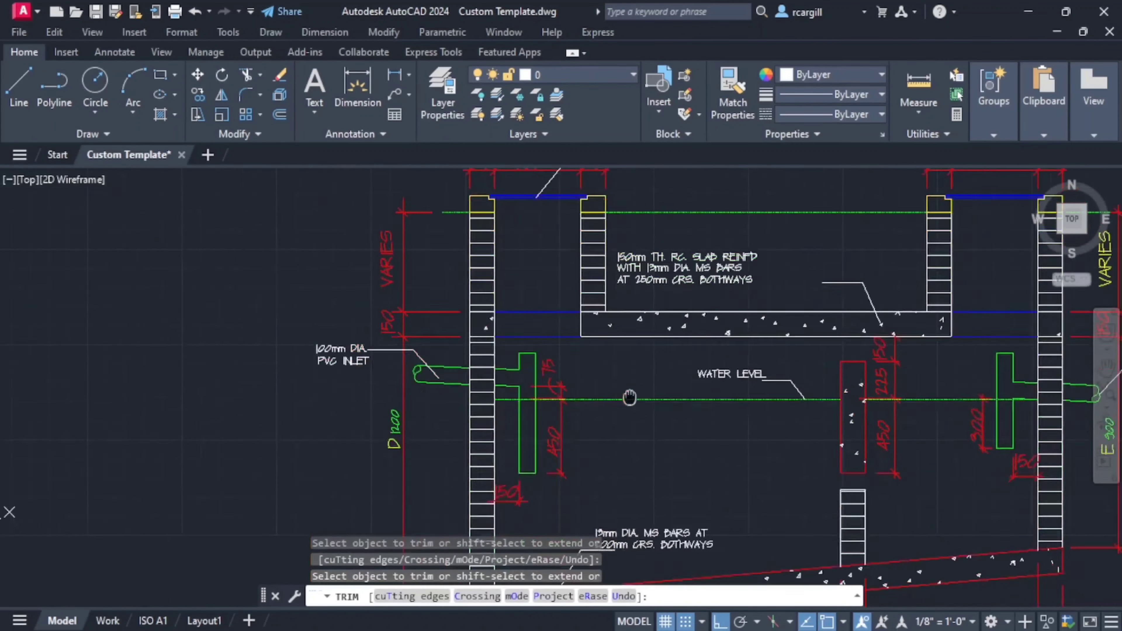
{"action": "middle_click_drag", "start_coordinate": [544, 448], "coordinate": [541, 330]}
{"action": "middle_click_drag", "start_coordinate": [606, 441], "coordinate": [536, 298]}
{"action": "key", "text": "Escape"}
{"action": "key", "text": "Escape"}
- Offset the horizontal inlet pipe's underside line 200 mm upward to mark the top end of the vertical pipe
{"action": "scroll", "coordinate": [548, 402], "scroll_direction": "up", "scroll_amount": 8}
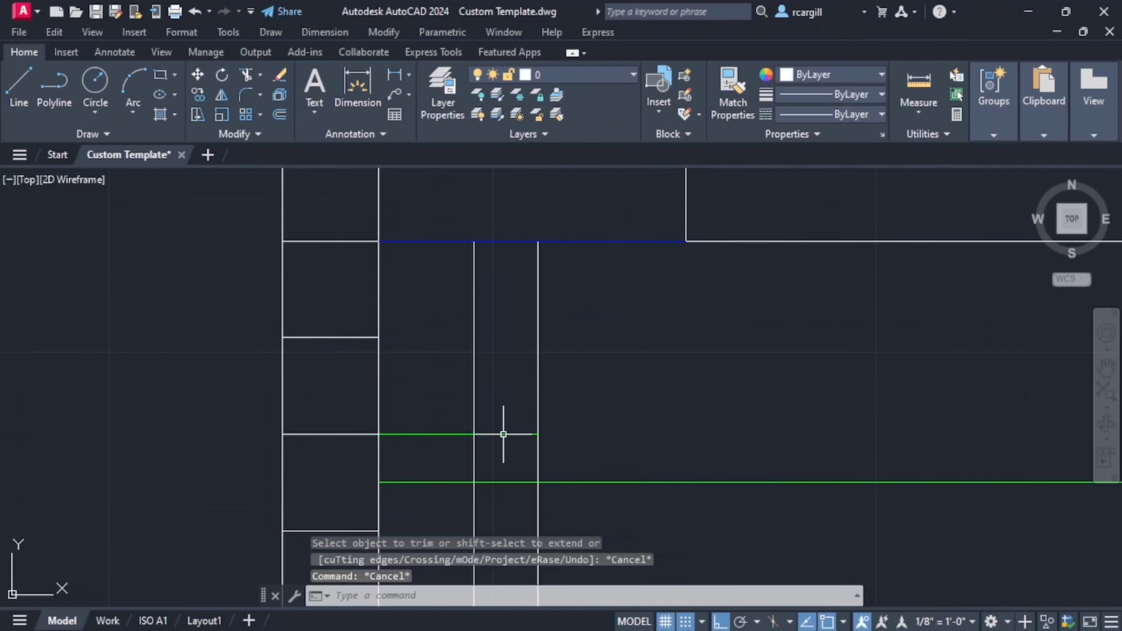
{"action": "type", "text": "off"}
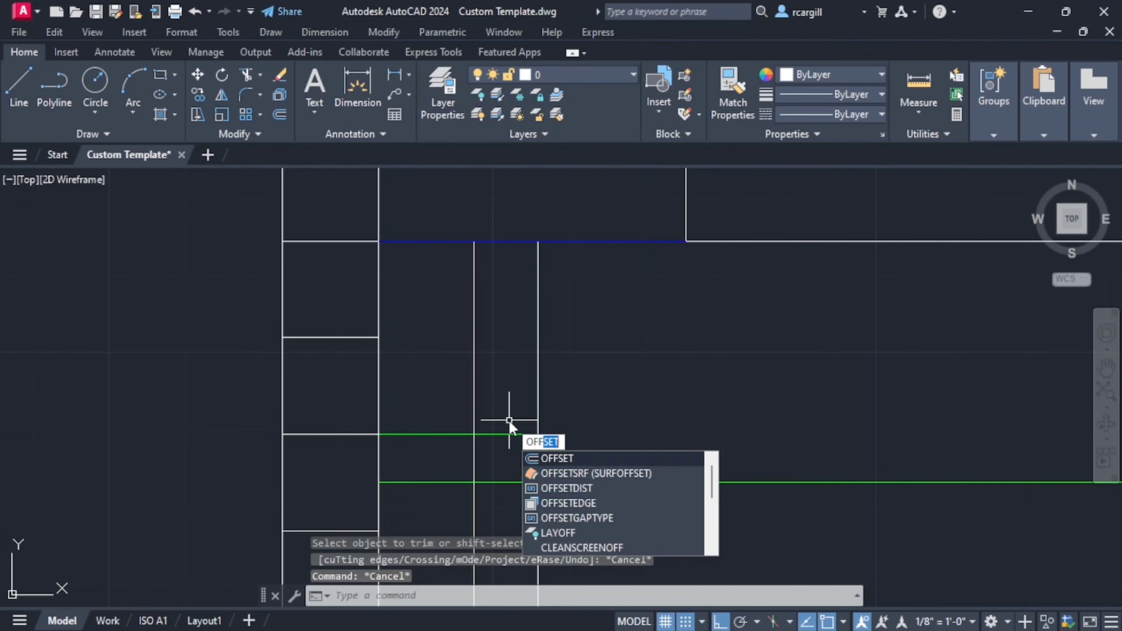
{"action": "key", "text": "Return"}
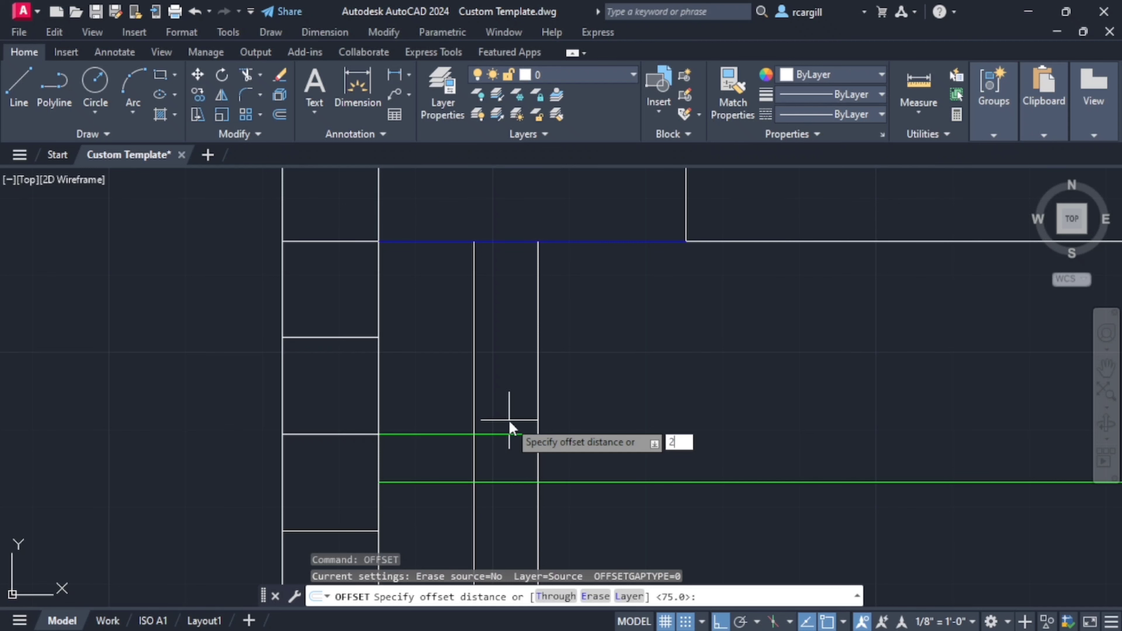
{"action": "type", "text": "200"}
{"action": "key", "text": "Return"}
{"action": "left_click", "coordinate": [488, 434]}
{"action": "scroll", "coordinate": [494, 424], "scroll_direction": "up", "scroll_amount": 2}
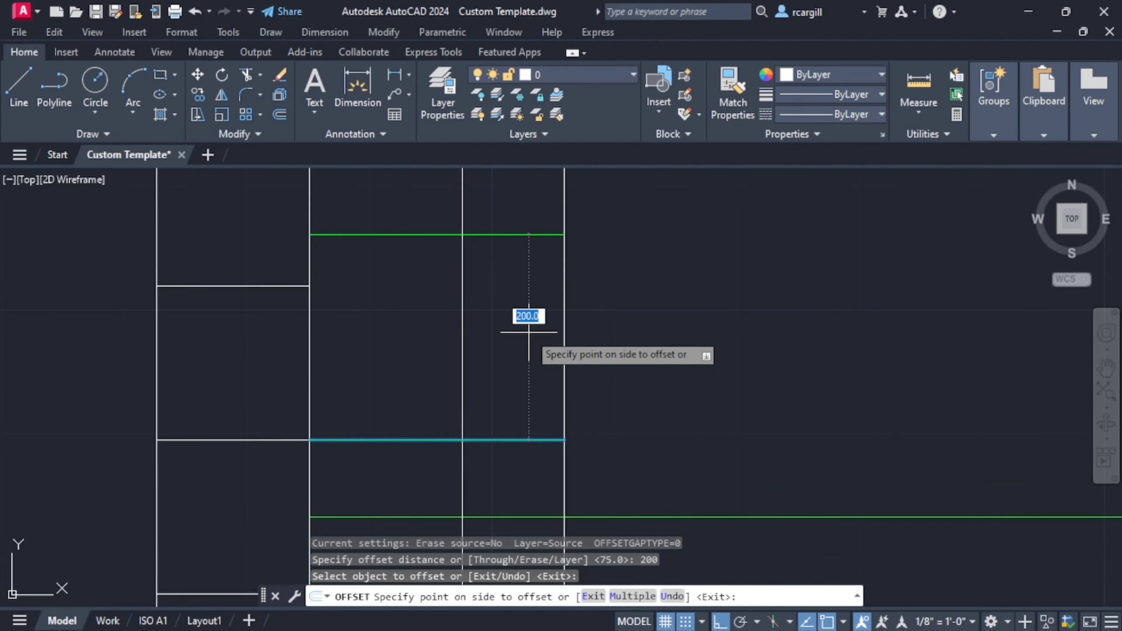
{"action": "left_click", "coordinate": [526, 318]}
{"action": "scroll", "coordinate": [615, 388], "scroll_direction": "down", "scroll_amount": 6}
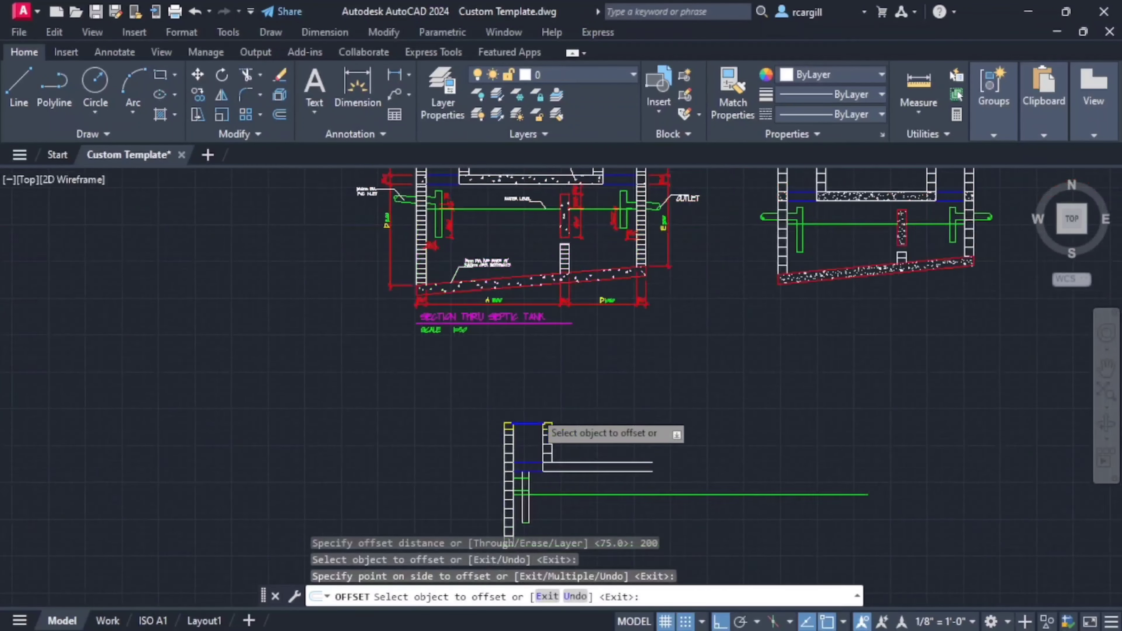
{"action": "key", "text": "Escape"}
- Offset the horizontal inlet pipe's underside line 100 mm upward to mark the top side of the horizontal pipe
{"action": "scroll", "coordinate": [527, 455], "scroll_direction": "up", "scroll_amount": 4}
{"action": "type", "text": "off"}
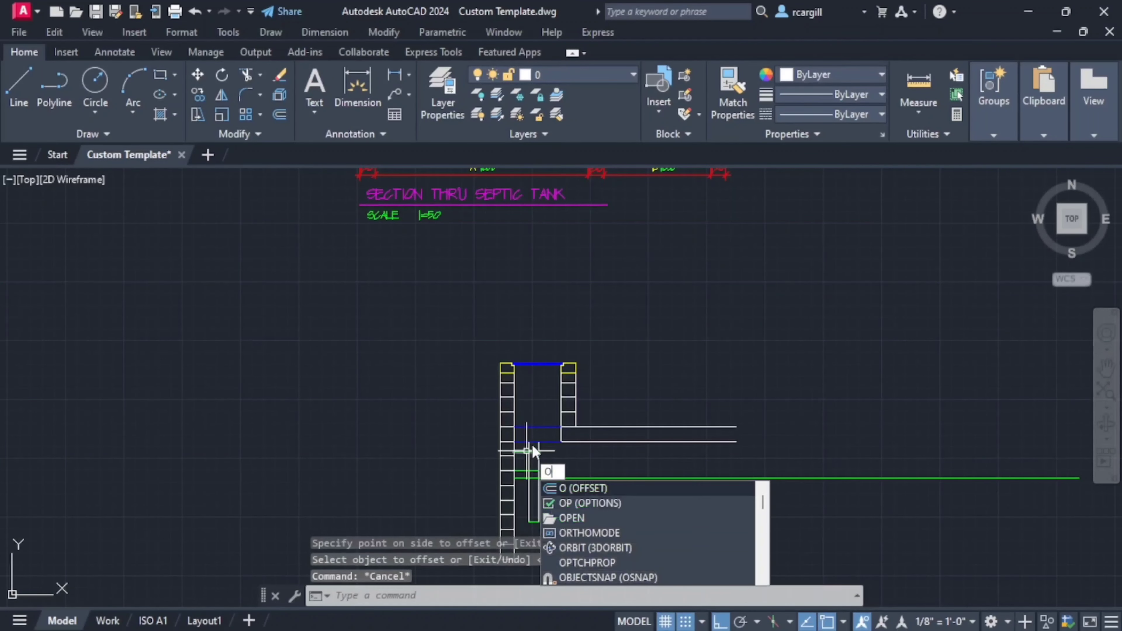
{"action": "key", "text": "Return"}
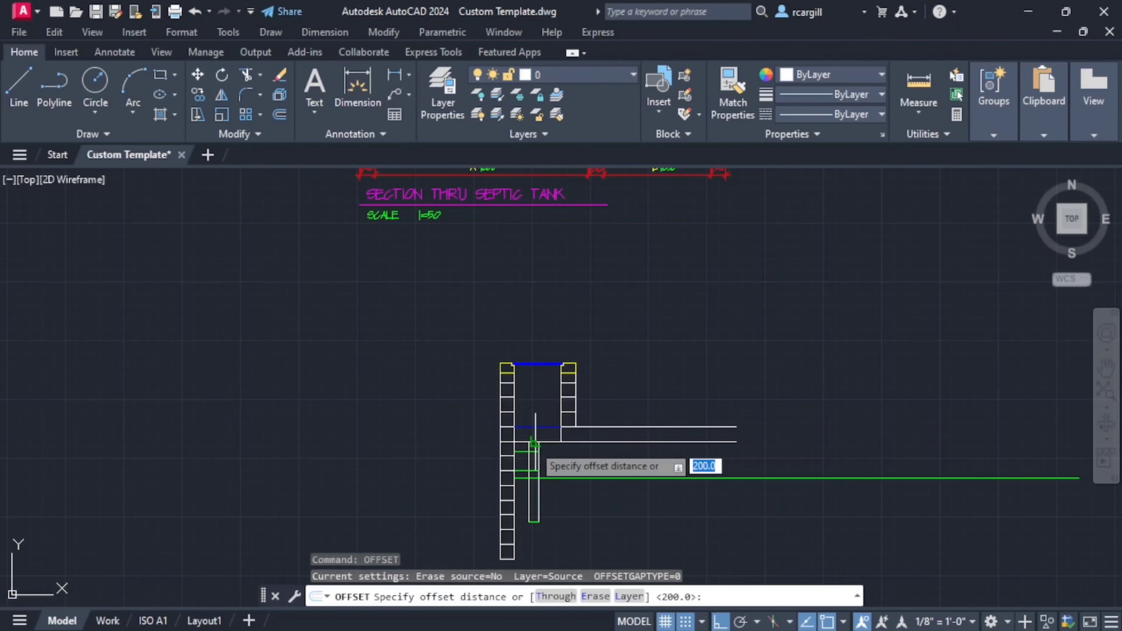
{"action": "type", "text": "100"}
{"action": "key", "text": "Return"}
{"action": "scroll", "coordinate": [525, 451], "scroll_direction": "up", "scroll_amount": 4}
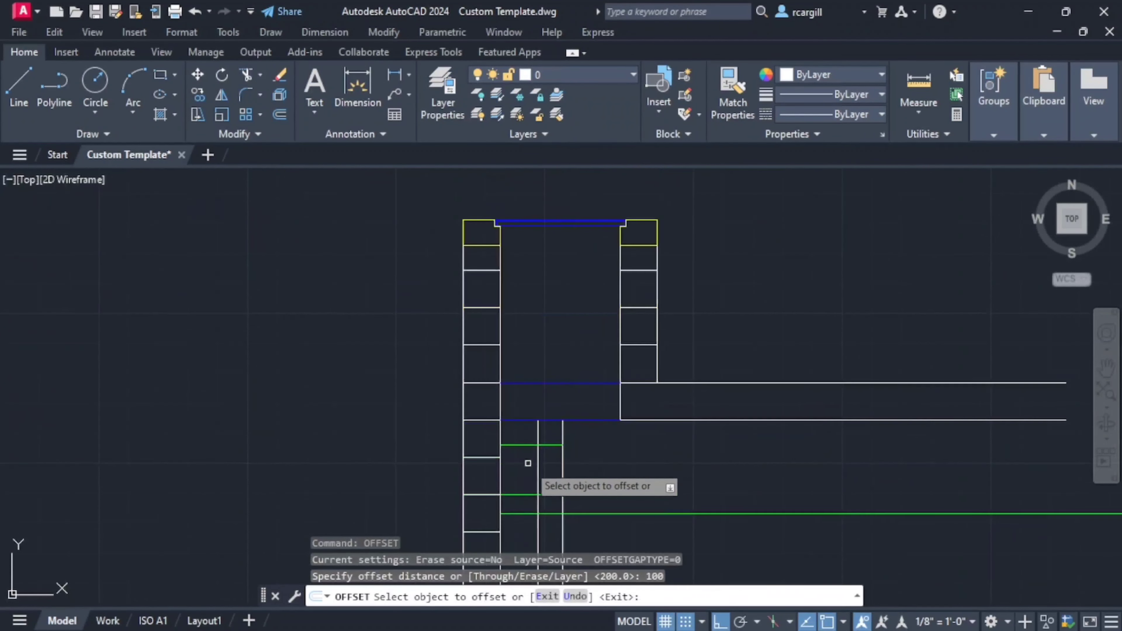
{"action": "left_click", "coordinate": [525, 494]}
{"action": "left_click", "coordinate": [592, 447]}
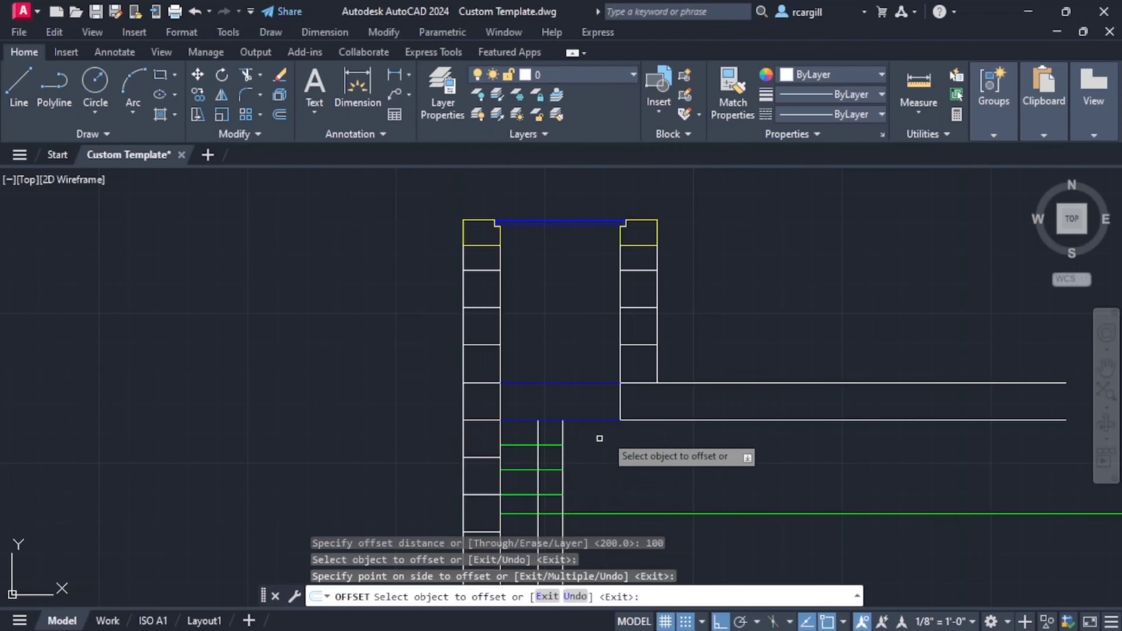
{"action": "scroll", "coordinate": [606, 434], "scroll_direction": "down", "scroll_amount": 2}
{"action": "middle_click_drag", "start_coordinate": [541, 295], "coordinate": [556, 502]}
{"action": "middle_click_drag", "start_coordinate": [427, 184], "coordinate": [494, 401]}
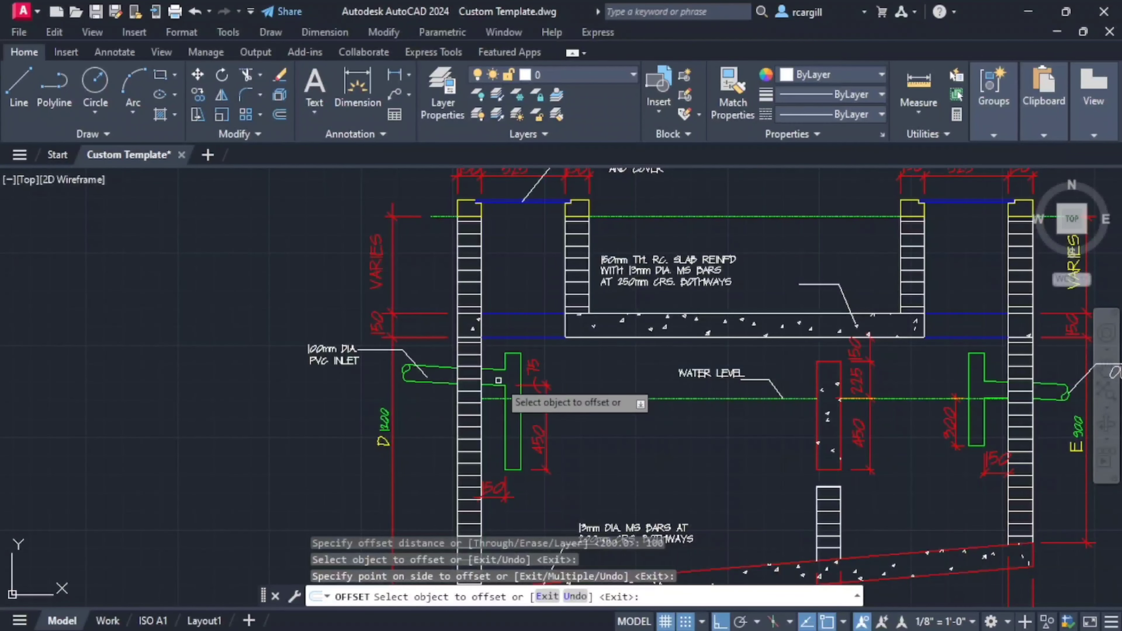
{"action": "scroll", "coordinate": [509, 398], "scroll_direction": "down", "scroll_amount": 5}
{"action": "scroll", "coordinate": [548, 437], "scroll_direction": "up", "scroll_amount": 10}
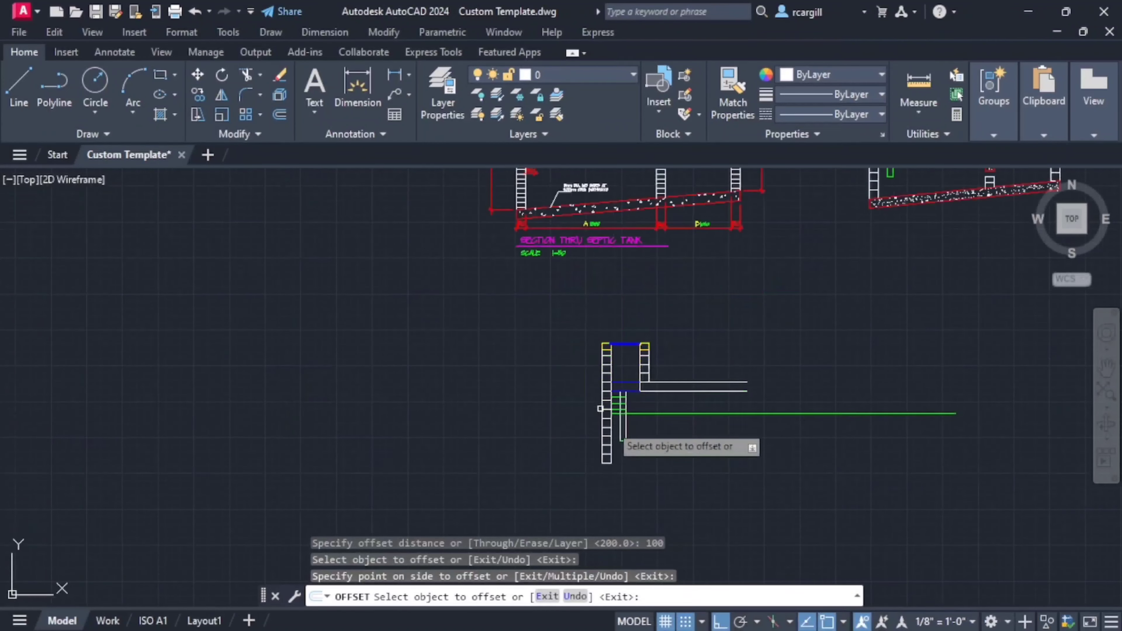
{"action": "key", "text": "Escape"}
{"action": "key", "text": "Escape"}
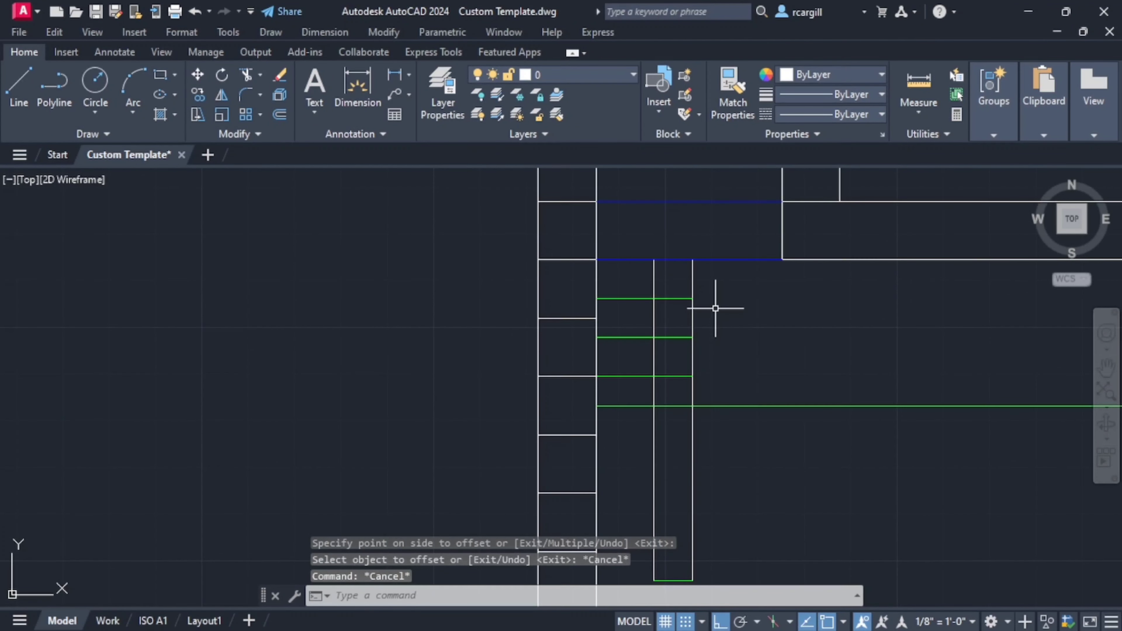
- Trim both sides of the vertical pipe above its top end line
{"action": "type", "text": "tr"}
{"action": "key", "text": "Return"}
{"action": "left_click", "coordinate": [705, 278]}
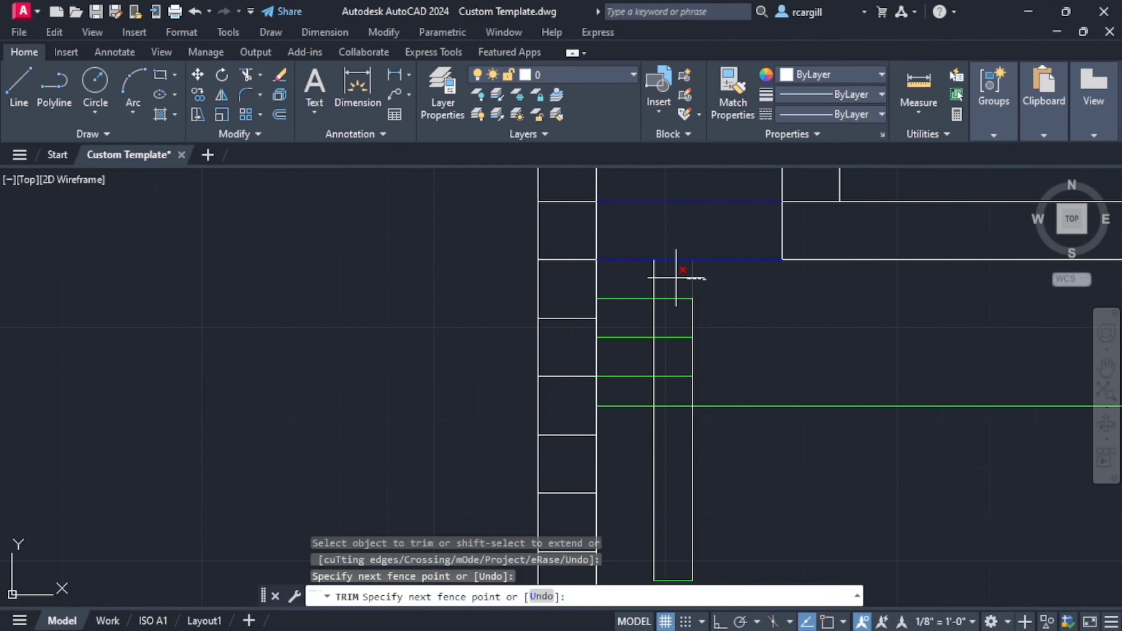
{"action": "key", "text": "Return"}
- Trim the surplus segments where the horizontal and vertical pipes meet, including the top line outside the vertical pipe, to form an open tee
{"action": "scroll", "coordinate": [671, 381], "scroll_direction": "up", "scroll_amount": 2}
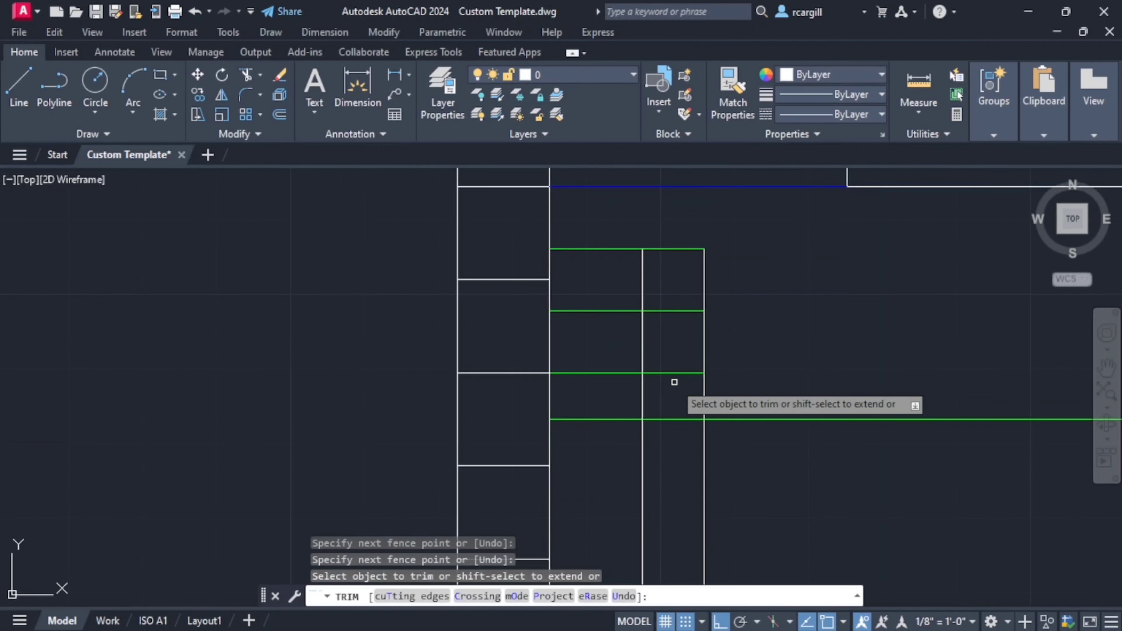
{"action": "left_click", "coordinate": [666, 295]}
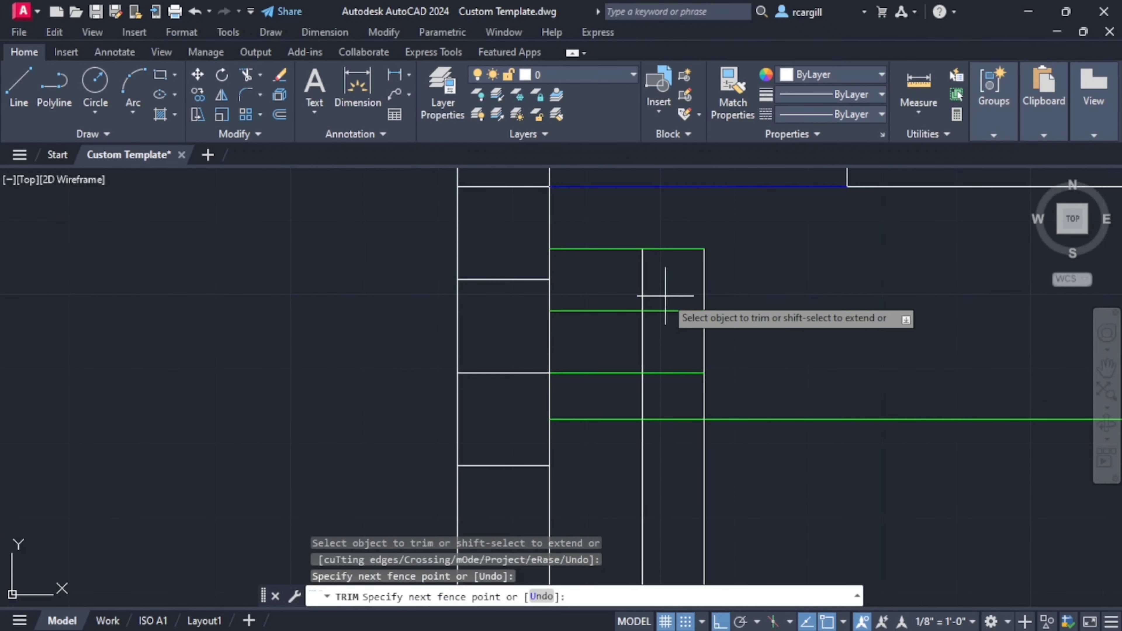
{"action": "left_click_drag", "start_coordinate": [671, 398], "coordinate": [671, 399]}
{"action": "left_click_drag", "start_coordinate": [610, 226], "coordinate": [608, 268]}
{"action": "left_click", "coordinate": [641, 347]}
{"action": "scroll", "coordinate": [667, 313], "scroll_direction": "down", "scroll_amount": 6}
{"action": "middle_click_drag", "start_coordinate": [667, 314], "coordinate": [601, 387]}
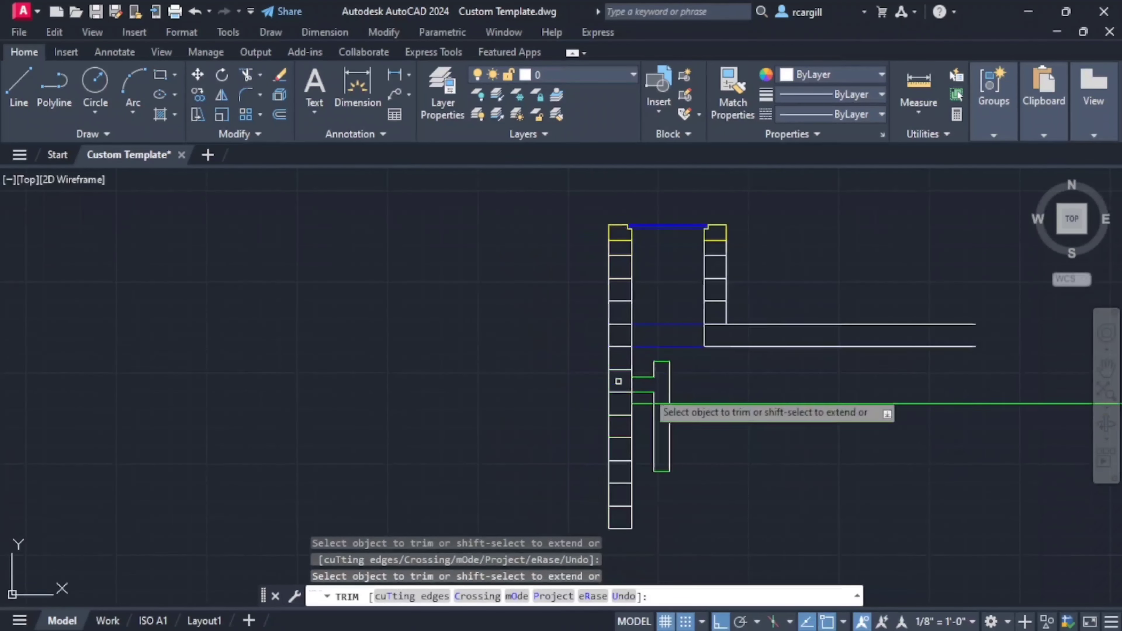
{"action": "key", "text": "Escape"}
- Stretch the two horizontal inlet pipe lines left through the block wall so both end in line beyond its outer face
{"action": "left_click", "coordinate": [643, 377]}
{"action": "scroll", "coordinate": [626, 380], "scroll_direction": "up", "scroll_amount": 3}
{"action": "left_click", "coordinate": [641, 371]}
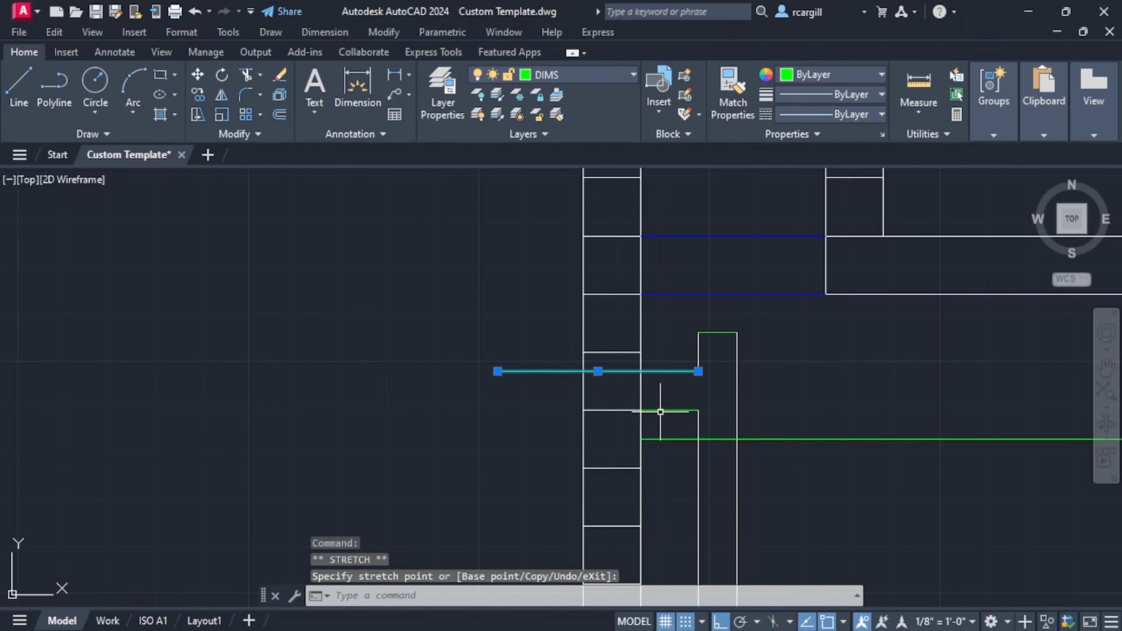
{"action": "left_click", "coordinate": [641, 411]}
{"action": "left_click", "coordinate": [642, 410]}
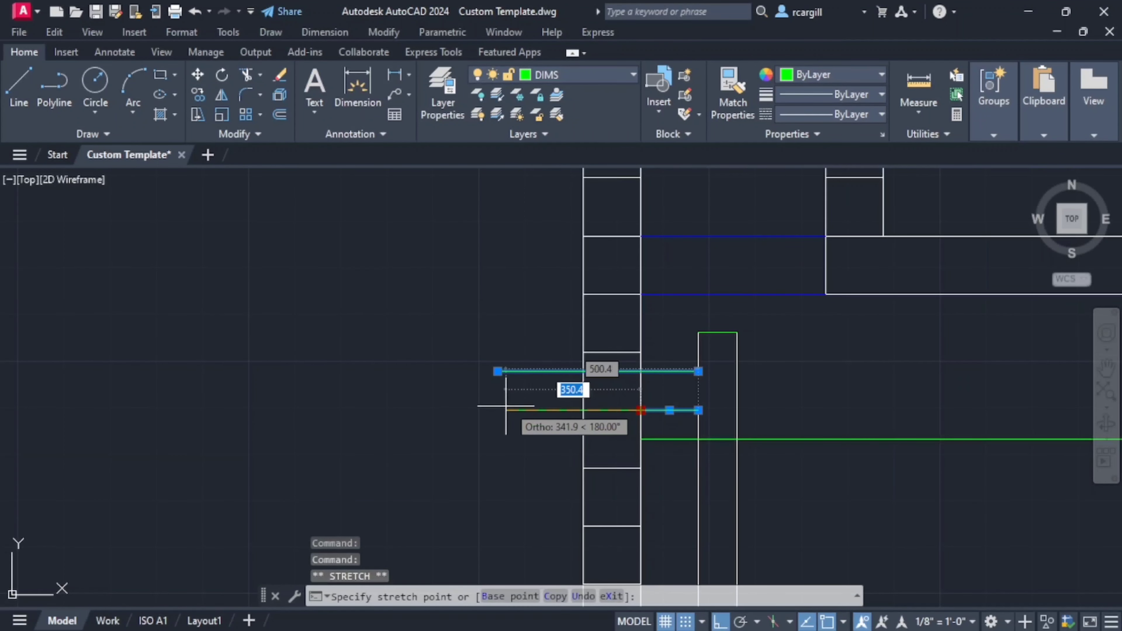
{"action": "left_click", "coordinate": [447, 410]}
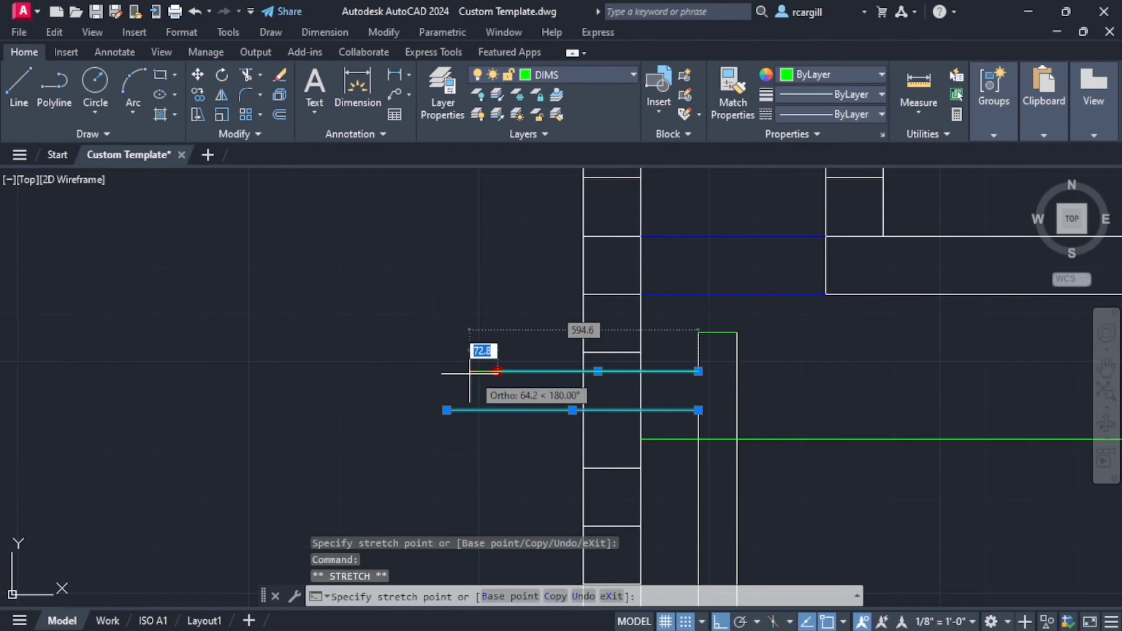
{"action": "left_click", "coordinate": [446, 372]}
{"action": "scroll", "coordinate": [552, 450], "scroll_direction": "down", "scroll_amount": 5}
{"action": "middle_click_drag", "start_coordinate": [553, 450], "coordinate": [547, 461]}
{"action": "scroll", "coordinate": [547, 461], "scroll_direction": "down", "scroll_amount": 4}
{"action": "middle_click_drag", "start_coordinate": [548, 420], "coordinate": [559, 553]}
{"action": "scroll", "coordinate": [527, 428], "scroll_direction": "up", "scroll_amount": 6}
{"action": "scroll", "coordinate": [453, 432], "scroll_direction": "down", "scroll_amount": 8}
{"action": "middle_click_drag", "start_coordinate": [504, 475], "coordinate": [565, 412]}
{"action": "key", "text": "Escape"}
{"action": "key", "text": "Escape"}
- Examine the curved pipe break symbol at the inlet pipe's outer end in the reference sections
{"action": "scroll", "coordinate": [556, 358], "scroll_direction": "up", "scroll_amount": 5}
{"action": "scroll", "coordinate": [567, 411], "scroll_direction": "up", "scroll_amount": 3}
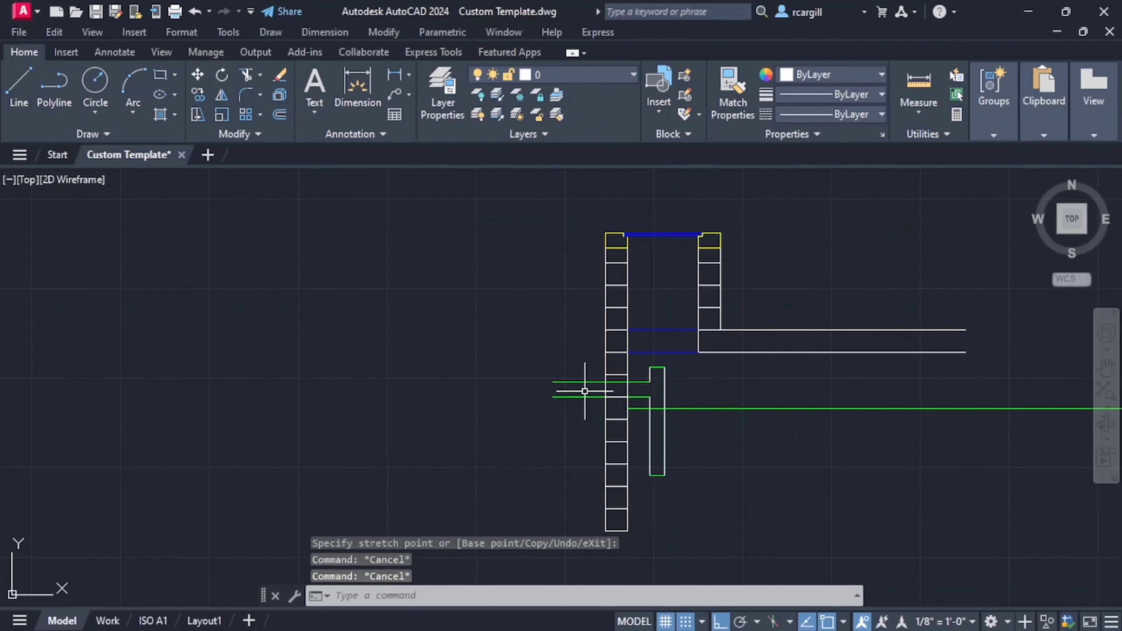
{"action": "scroll", "coordinate": [583, 389], "scroll_direction": "up", "scroll_amount": 3}
{"action": "scroll", "coordinate": [584, 388], "scroll_direction": "down", "scroll_amount": 9}
{"action": "middle_click_drag", "start_coordinate": [509, 261], "coordinate": [532, 387]}
{"action": "scroll", "coordinate": [530, 421], "scroll_direction": "up", "scroll_amount": 8}
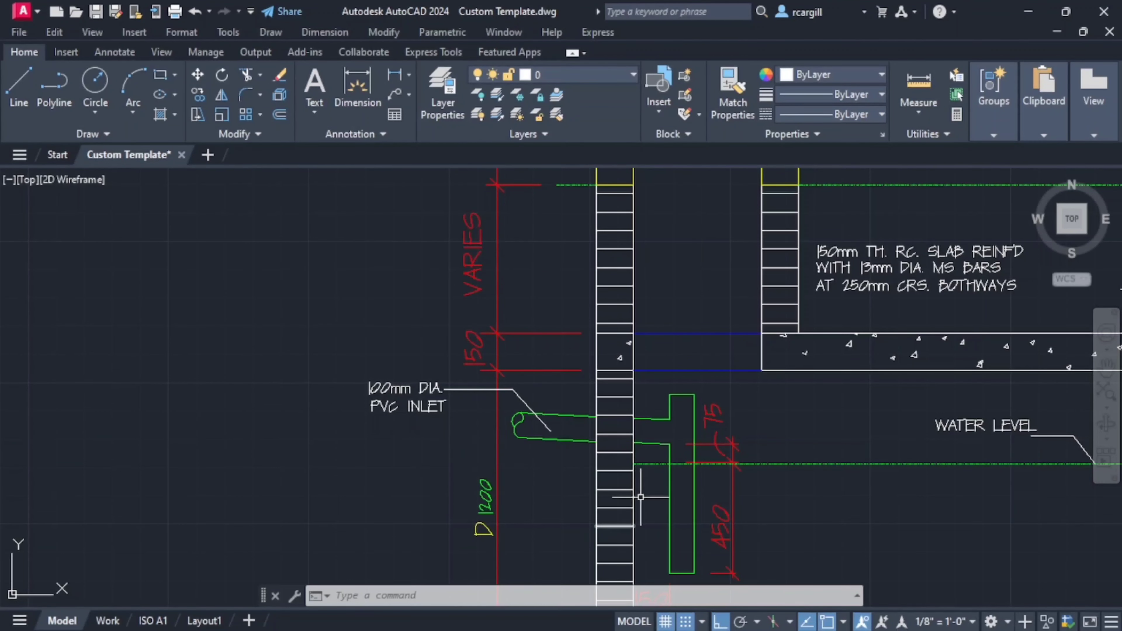
{"action": "scroll", "coordinate": [640, 497], "scroll_direction": "down", "scroll_amount": 5}
{"action": "scroll", "coordinate": [265, 452], "scroll_direction": "up", "scroll_amount": 6}
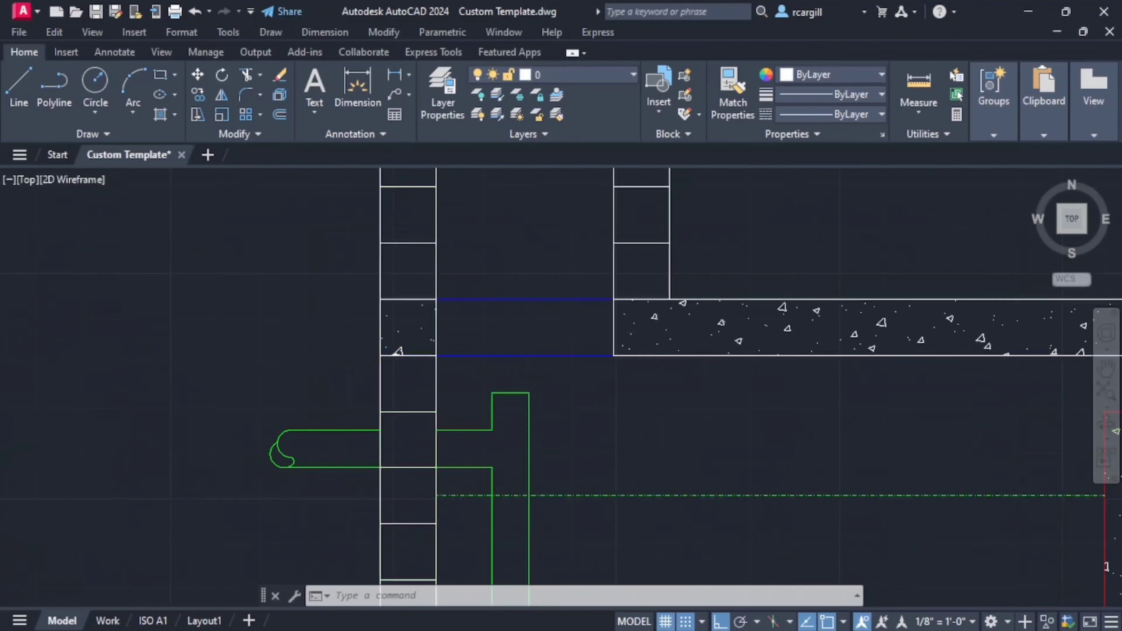
{"action": "scroll", "coordinate": [201, 431], "scroll_direction": "up", "scroll_amount": 2}
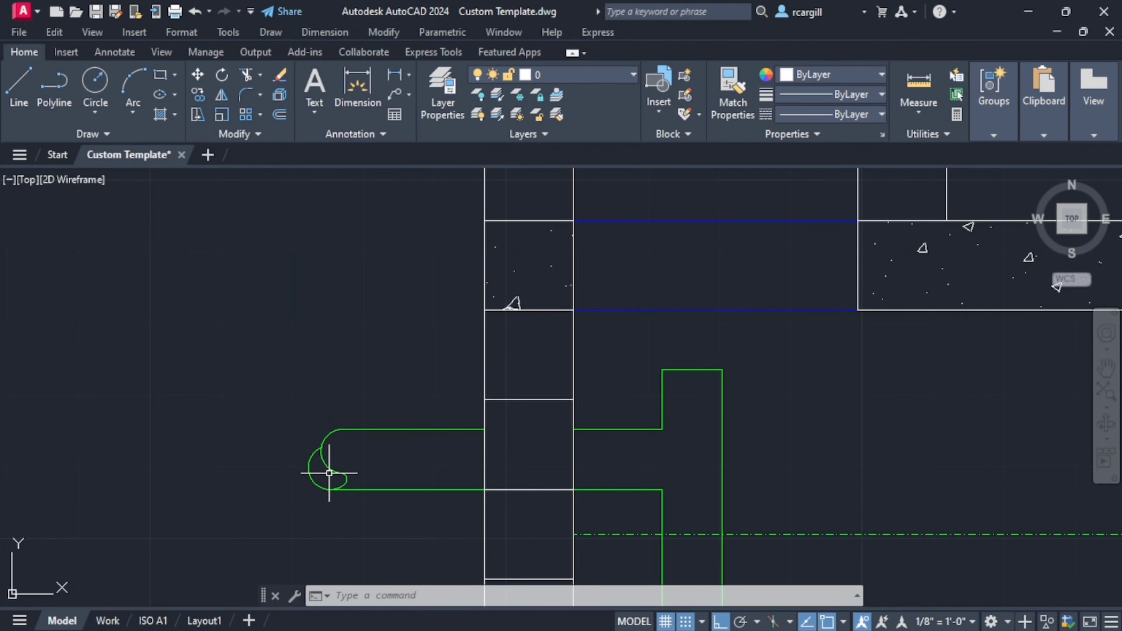
{"action": "scroll", "coordinate": [327, 465], "scroll_direction": "down", "scroll_amount": 8}
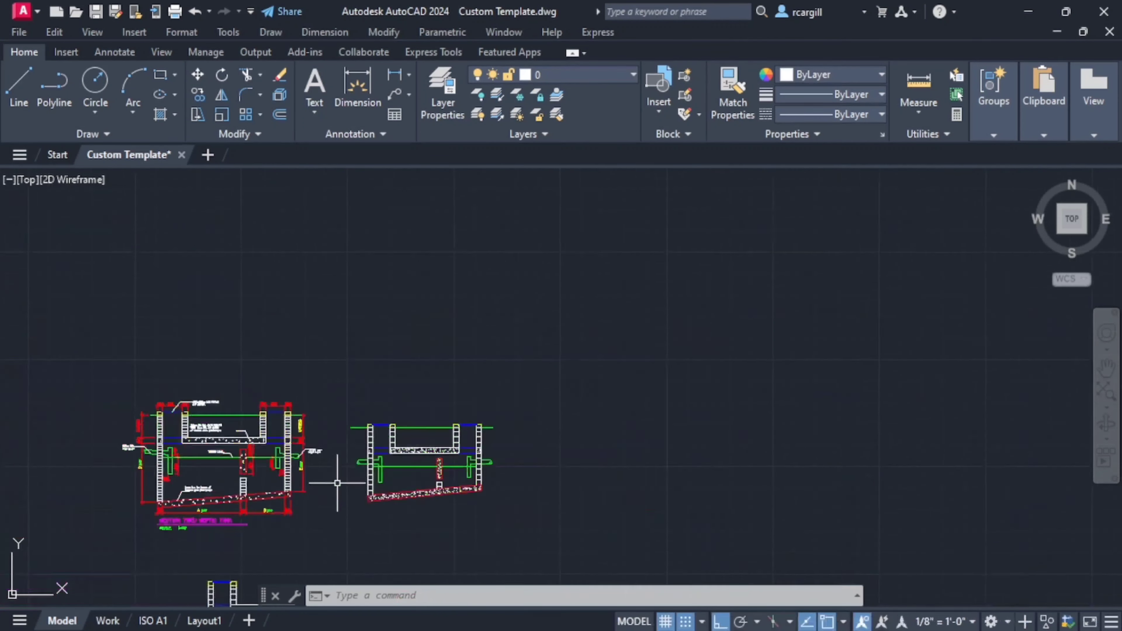
{"action": "scroll", "coordinate": [412, 469], "scroll_direction": "up", "scroll_amount": 4}
{"action": "scroll", "coordinate": [412, 469], "scroll_direction": "up", "scroll_amount": 6}
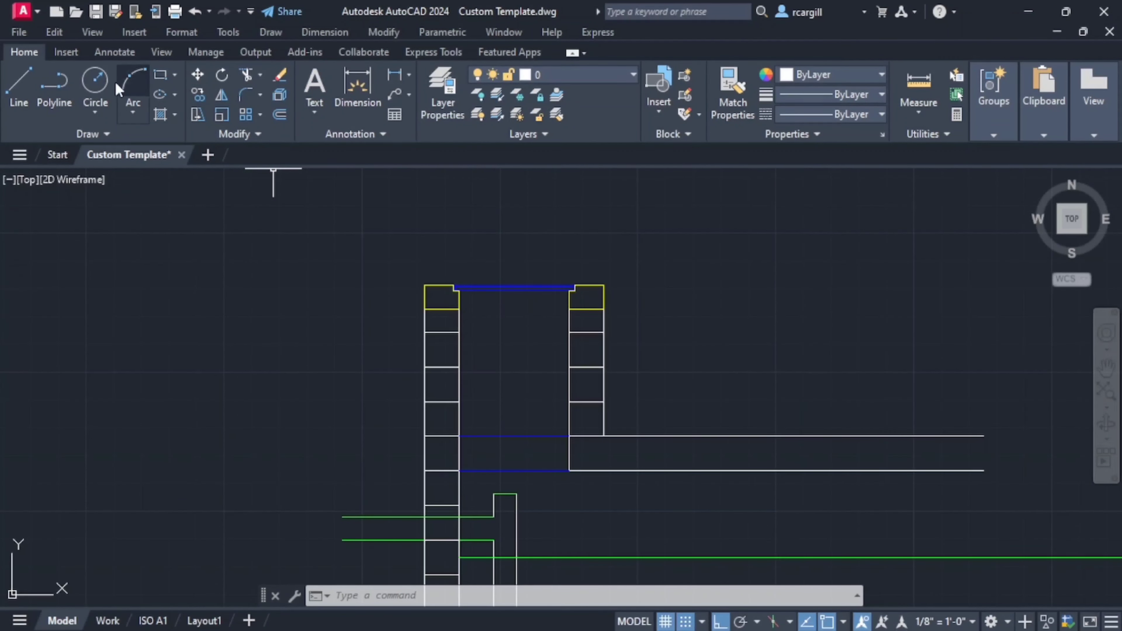
- Make DIMS the current layer and draw a vertical line closing the outer end of the horizontal inlet pipe
{"action": "left_click", "coordinate": [585, 80]}
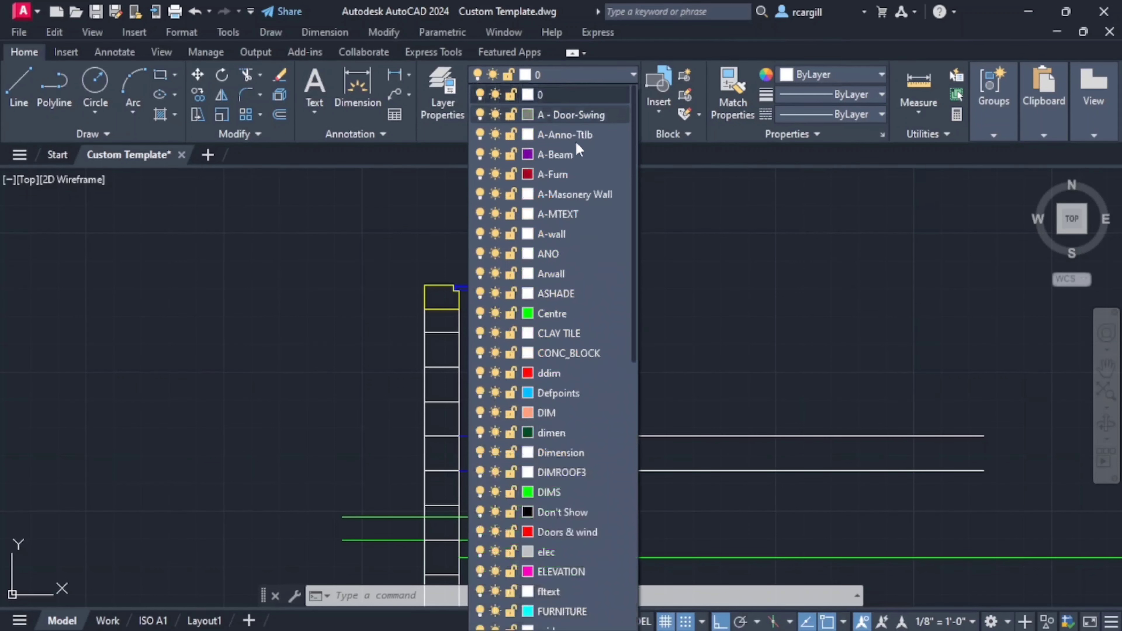
{"action": "key", "text": "Escape"}
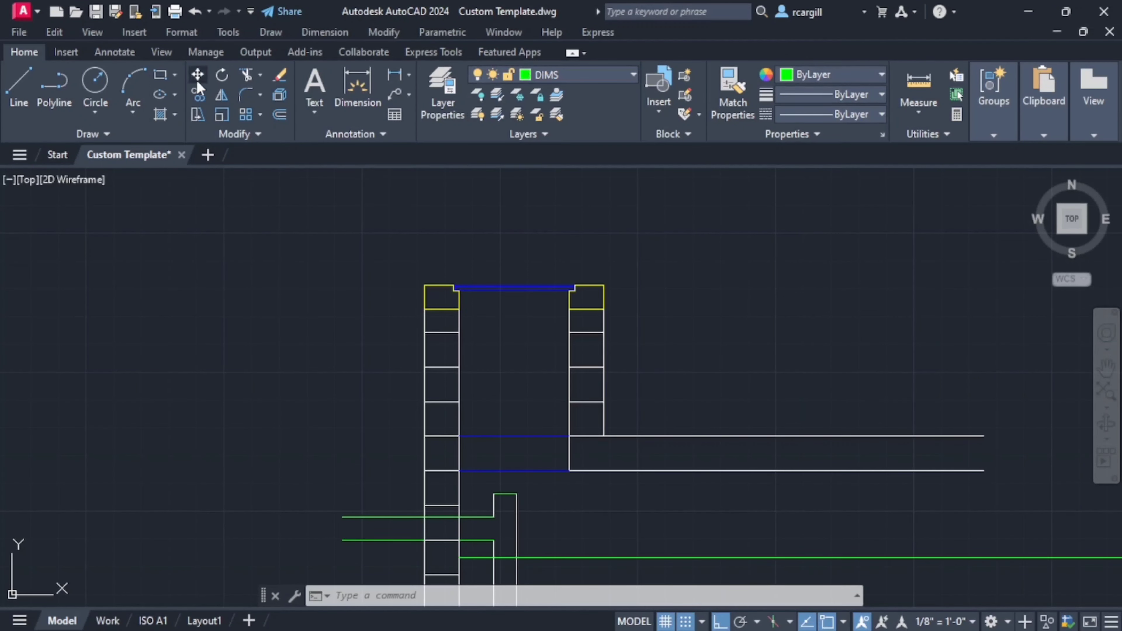
{"action": "left_click", "coordinate": [19, 87]}
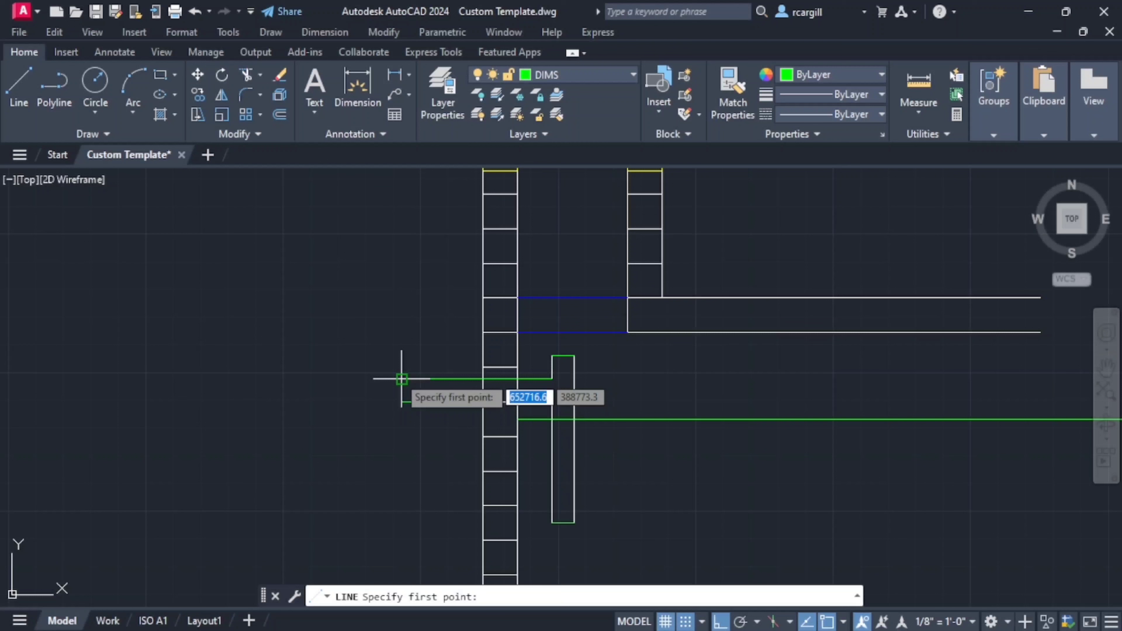
{"action": "left_click", "coordinate": [400, 376]}
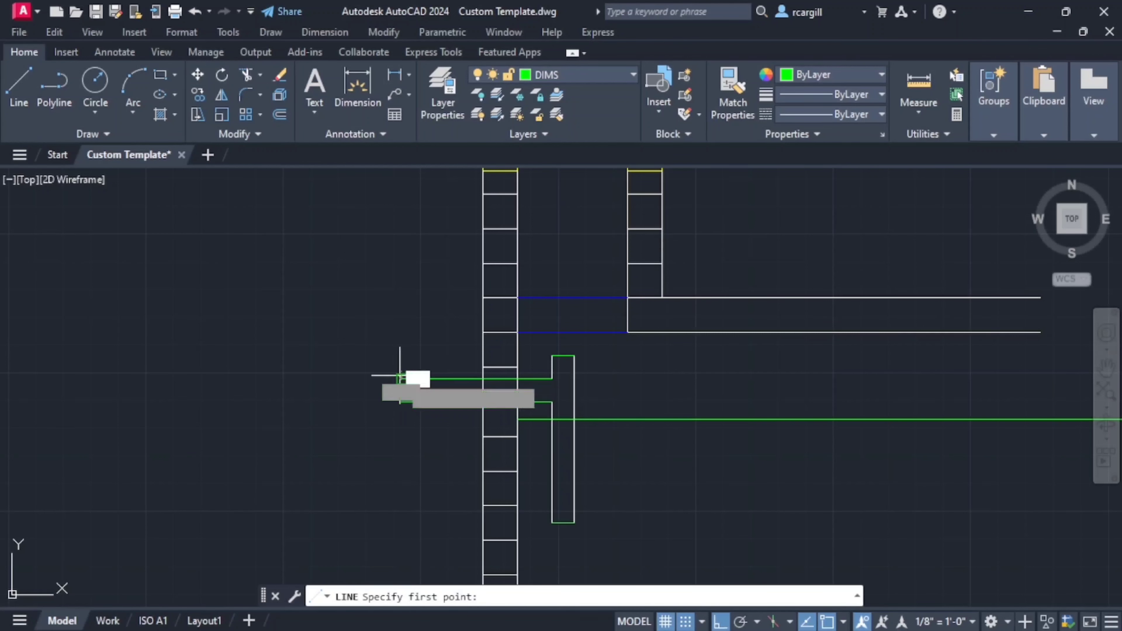
{"action": "left_click", "coordinate": [400, 378]}
{"action": "left_click", "coordinate": [401, 402]}
{"action": "key", "text": "Escape"}
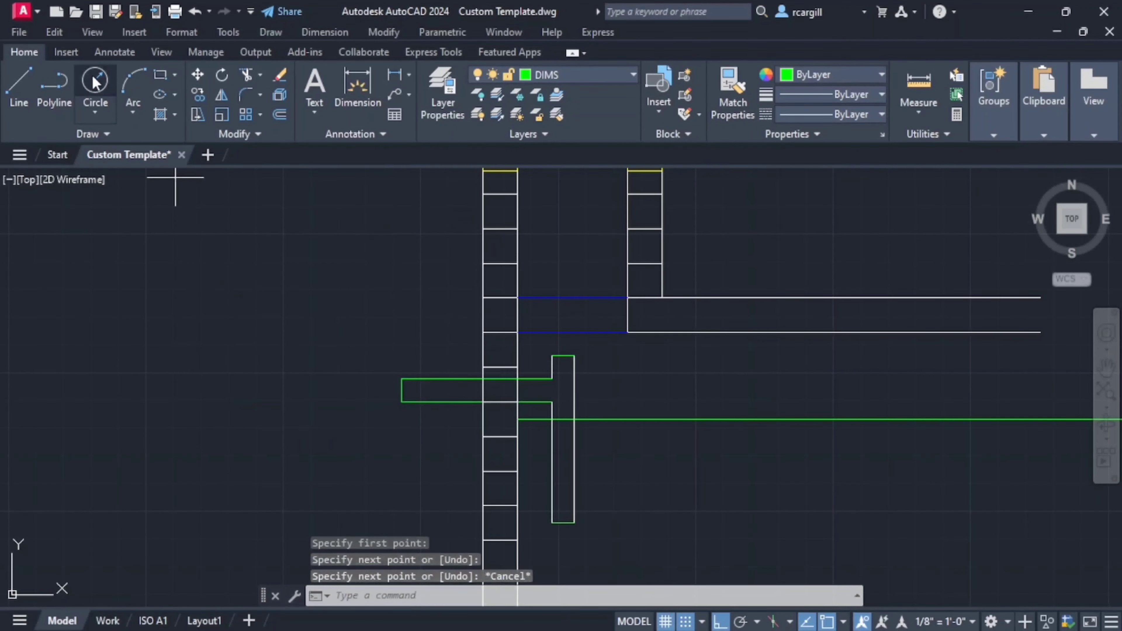
- Start a circle centred on the midpoint of the inlet pipe's vertical end line
{"action": "left_click", "coordinate": [95, 81]}
{"action": "scroll", "coordinate": [397, 384], "scroll_direction": "up", "scroll_amount": 4}
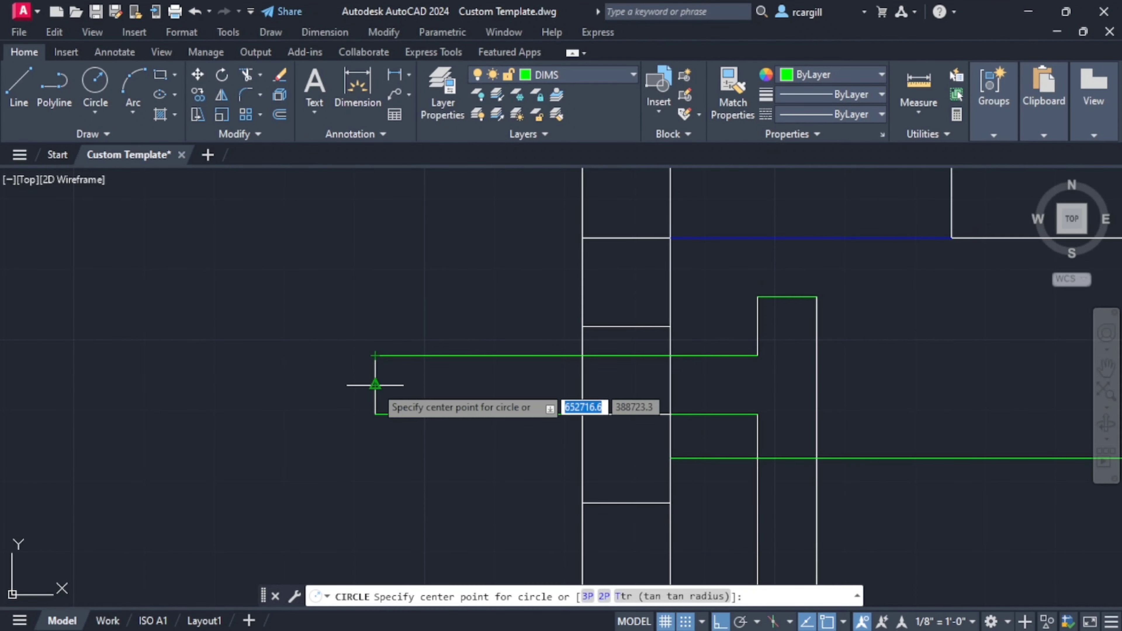
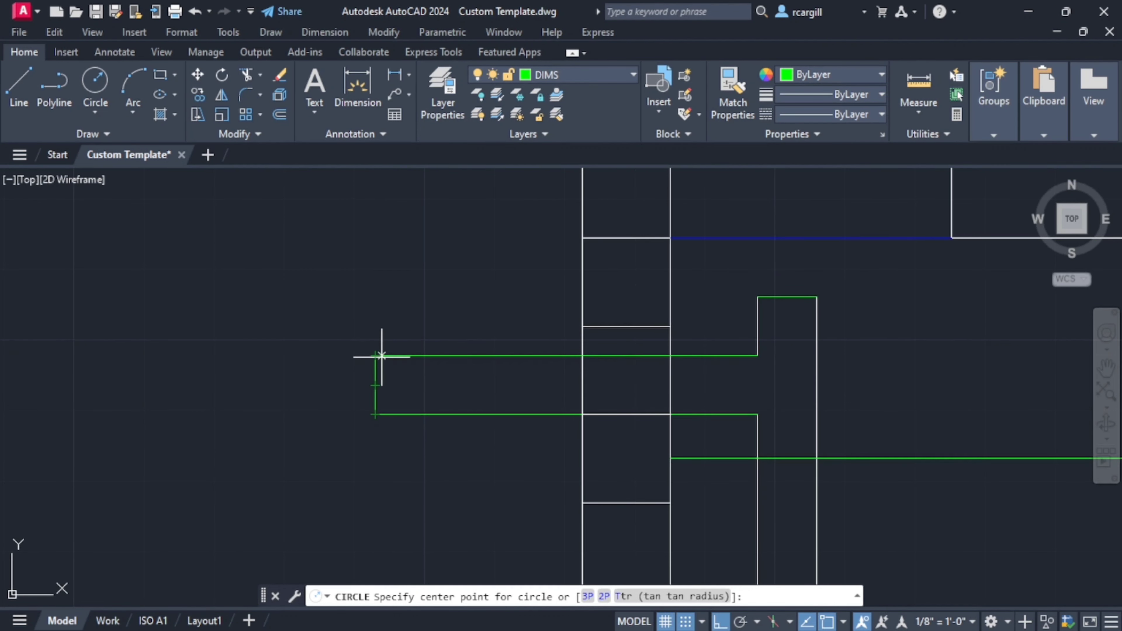
- Draw a circle centred on the inlet pipe's vertical end line, with its radius reaching up to the upper pipe line
{"action": "scroll", "coordinate": [376, 380], "scroll_direction": "up", "scroll_amount": 4}
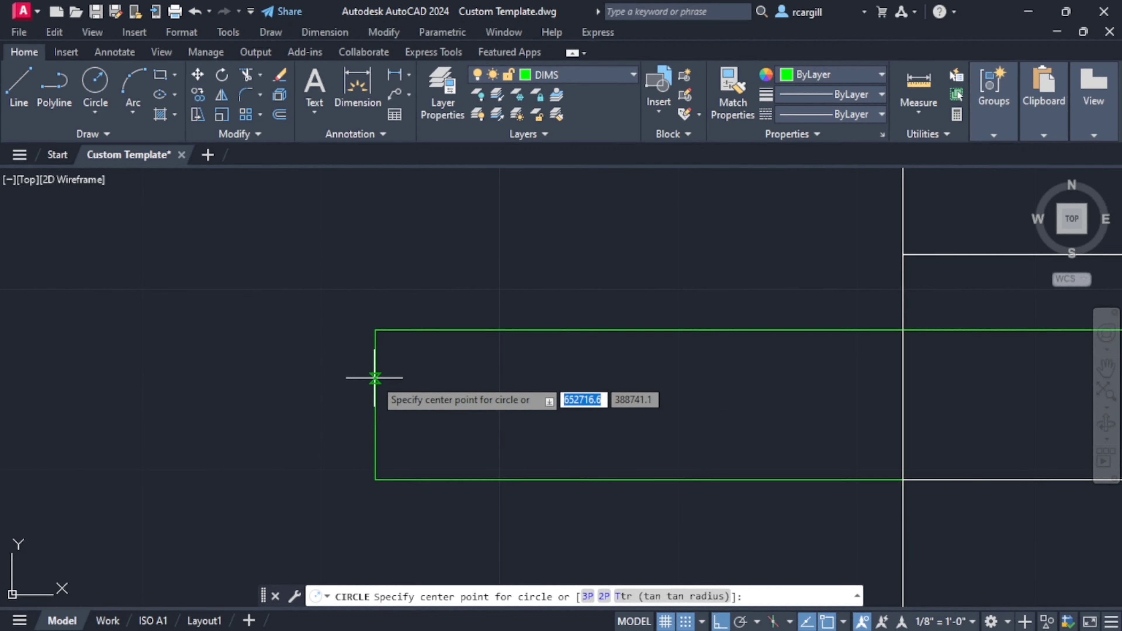
{"action": "left_click", "coordinate": [375, 379]}
{"action": "left_click", "coordinate": [380, 332]}
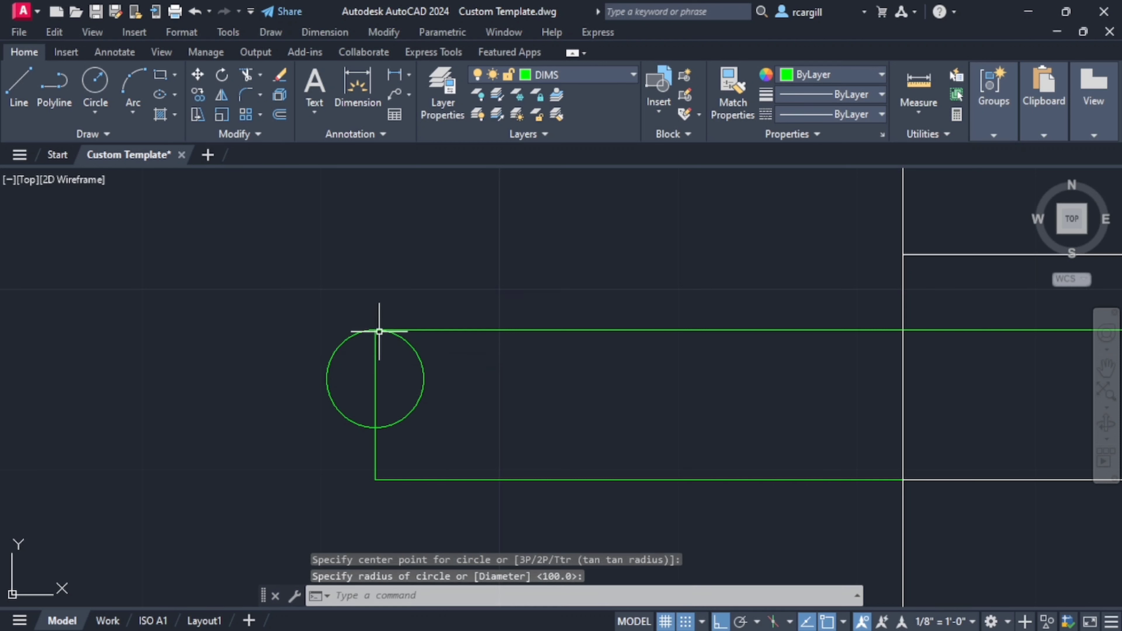
{"action": "left_click", "coordinate": [422, 364]}
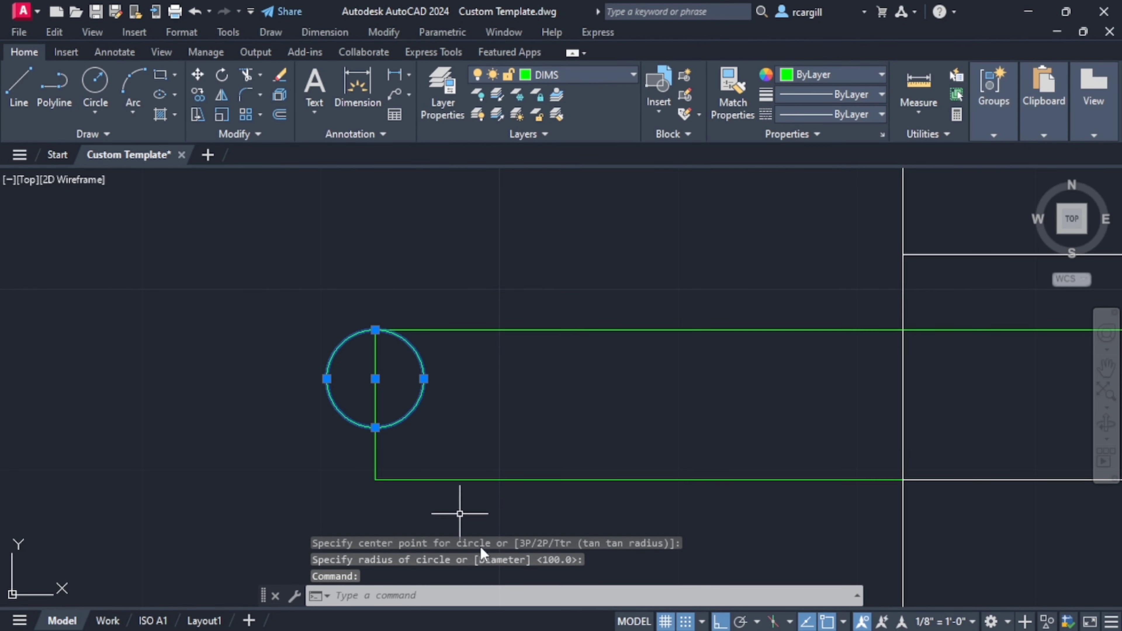
{"action": "key", "text": "Escape"}
- Stretch the lower inlet pipe line outward beyond the vertical end line
{"action": "left_click", "coordinate": [462, 480]}
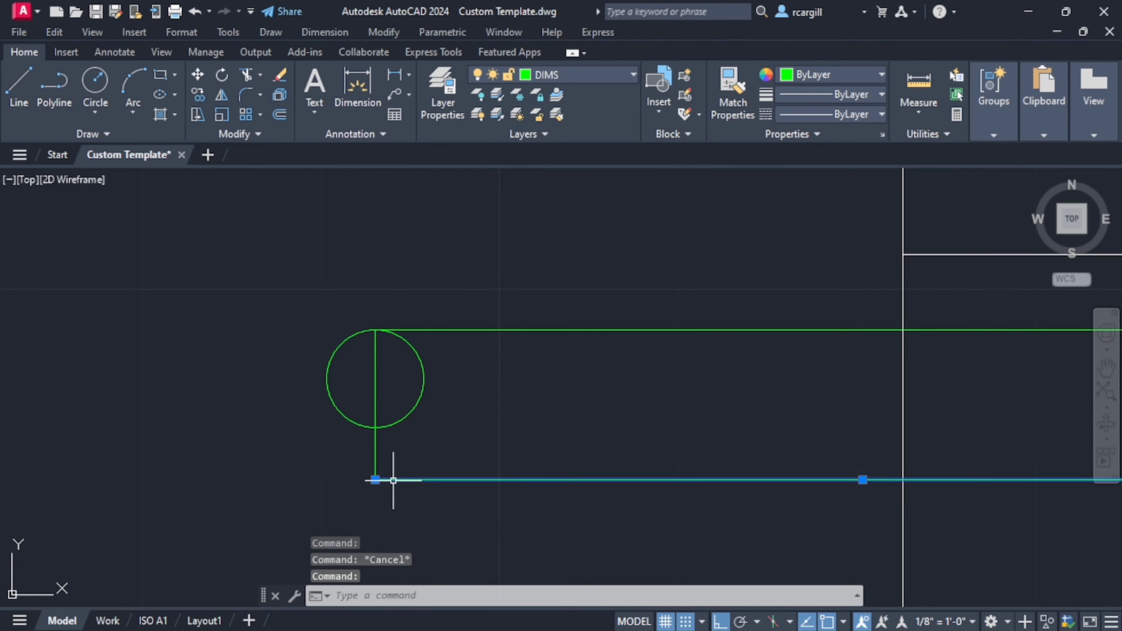
{"action": "left_click", "coordinate": [376, 480]}
{"action": "left_click", "coordinate": [262, 479]}
{"action": "key", "text": "Escape"}
- Copy the circle from its lowest point onto the lower pipe line, offset slightly outward from the vertical end line
{"action": "left_click", "coordinate": [425, 392]}
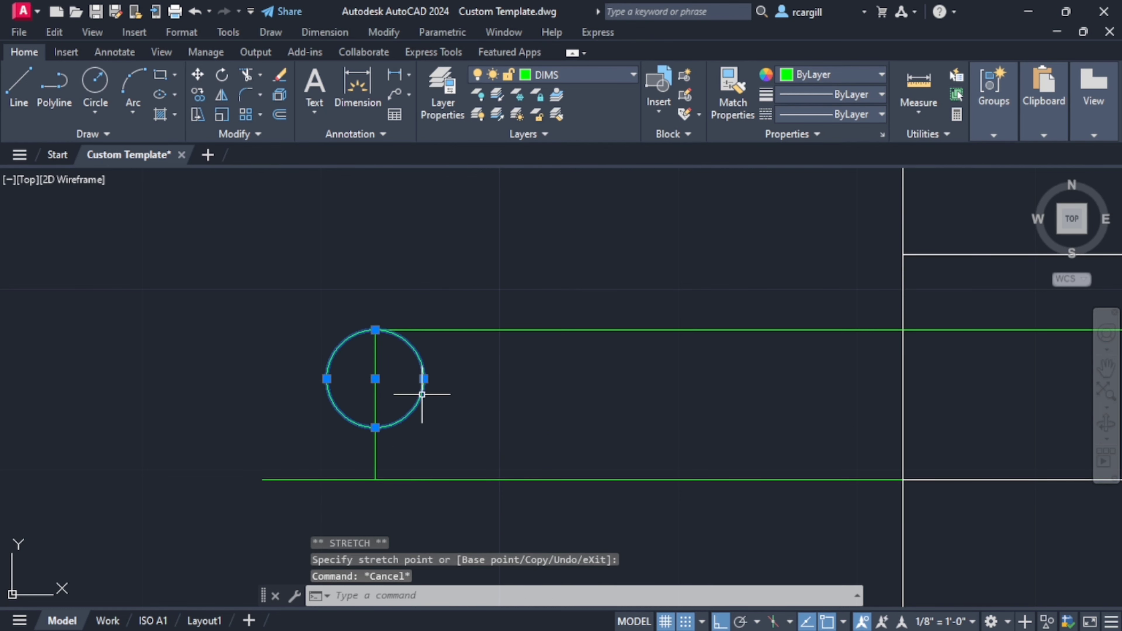
{"action": "left_click", "coordinate": [198, 94]}
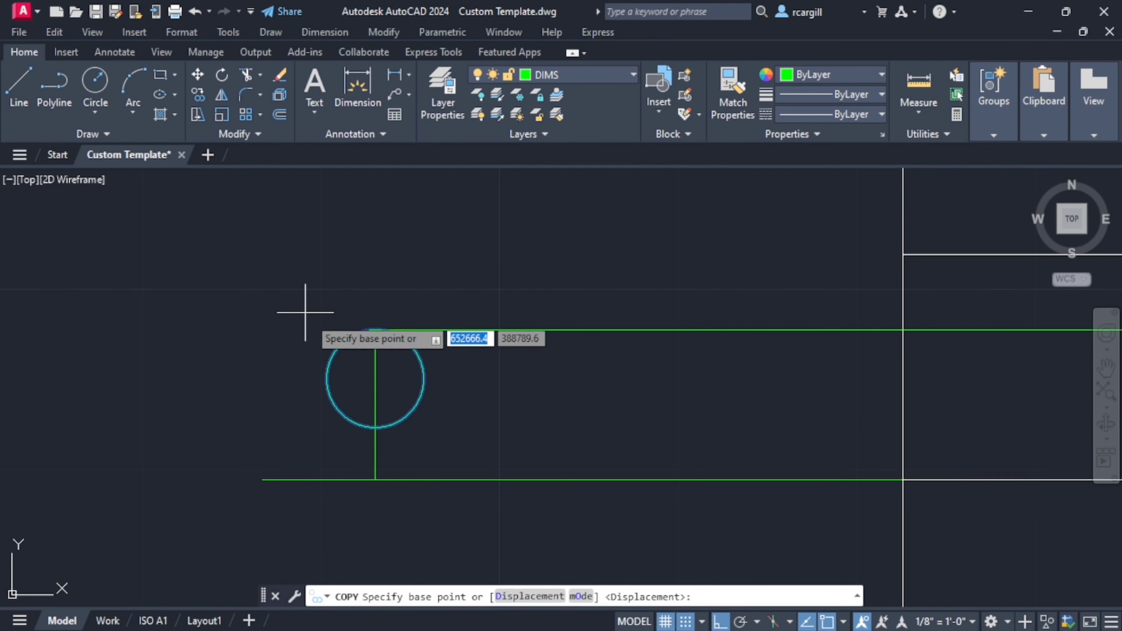
{"action": "left_click", "coordinate": [376, 420]}
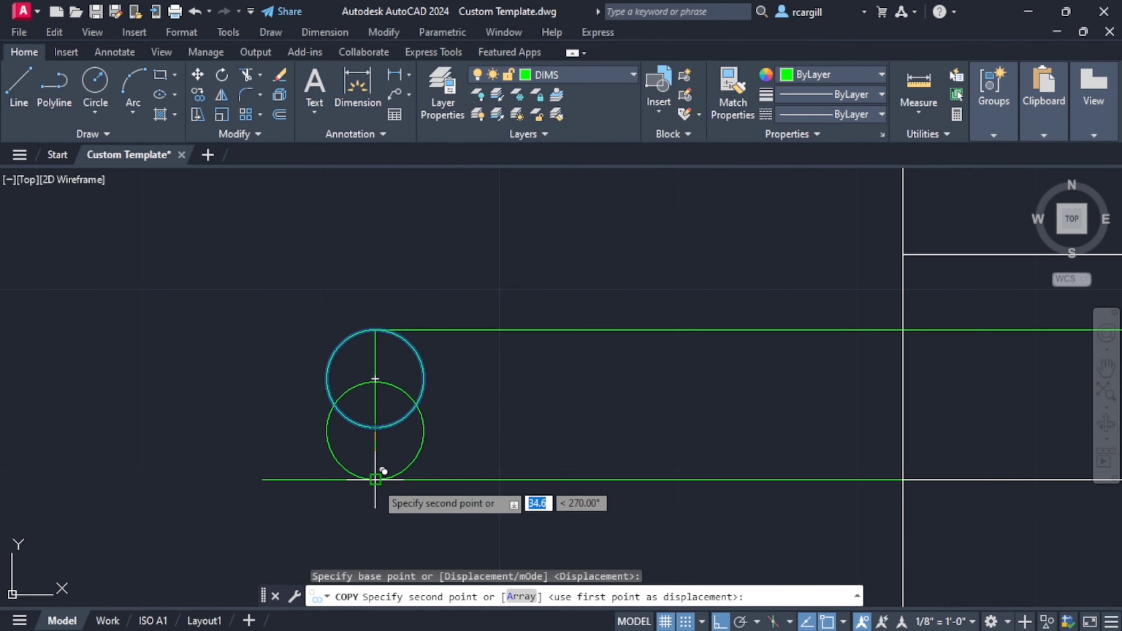
{"action": "left_click", "coordinate": [343, 480]}
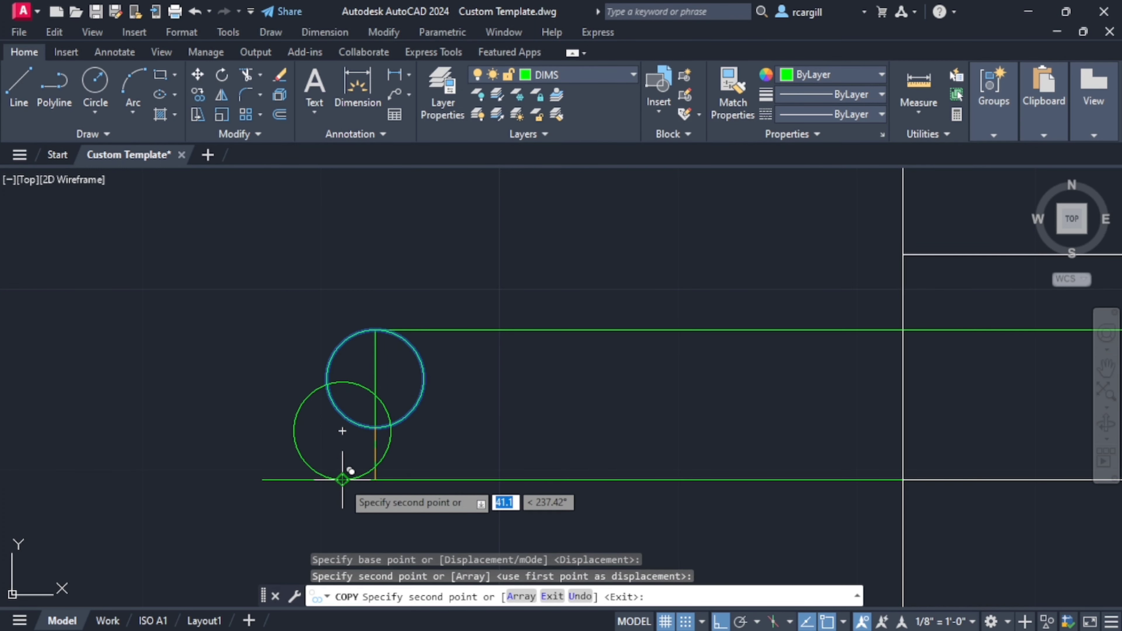
{"action": "key", "text": "Escape"}
{"action": "scroll", "coordinate": [502, 432], "scroll_direction": "down", "scroll_amount": 5}
{"action": "scroll", "coordinate": [501, 432], "scroll_direction": "up", "scroll_amount": 4}
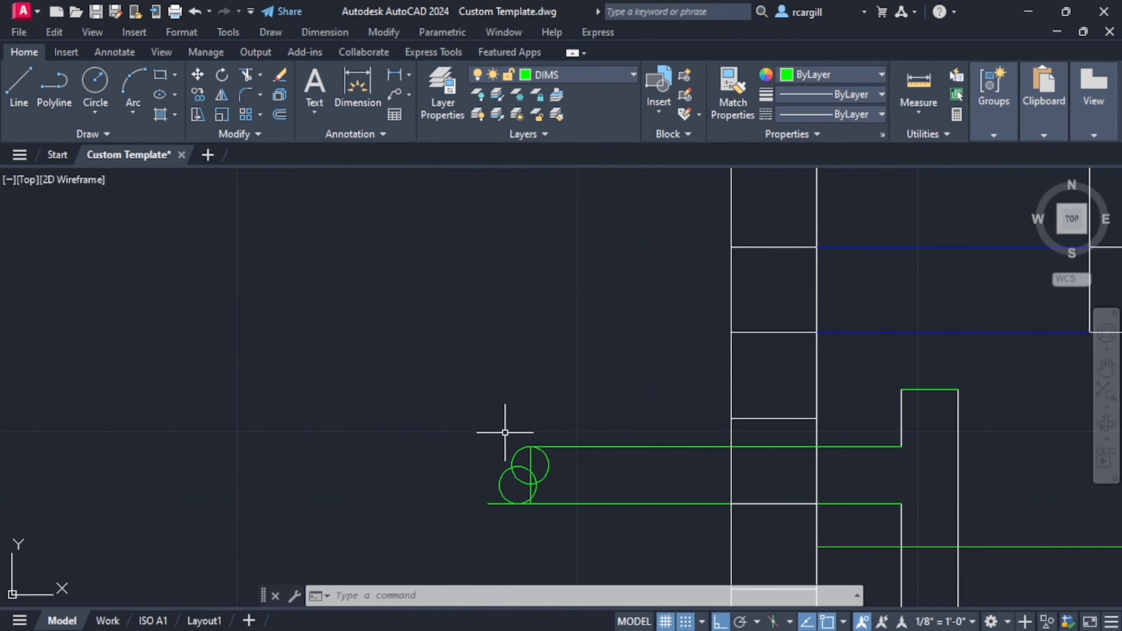
- Trim away the upper circle's inner half and all pieces of the vertical end line
{"action": "type", "text": "tr"}
{"action": "key", "text": "Return"}
{"action": "scroll", "coordinate": [533, 468], "scroll_direction": "up", "scroll_amount": 4}
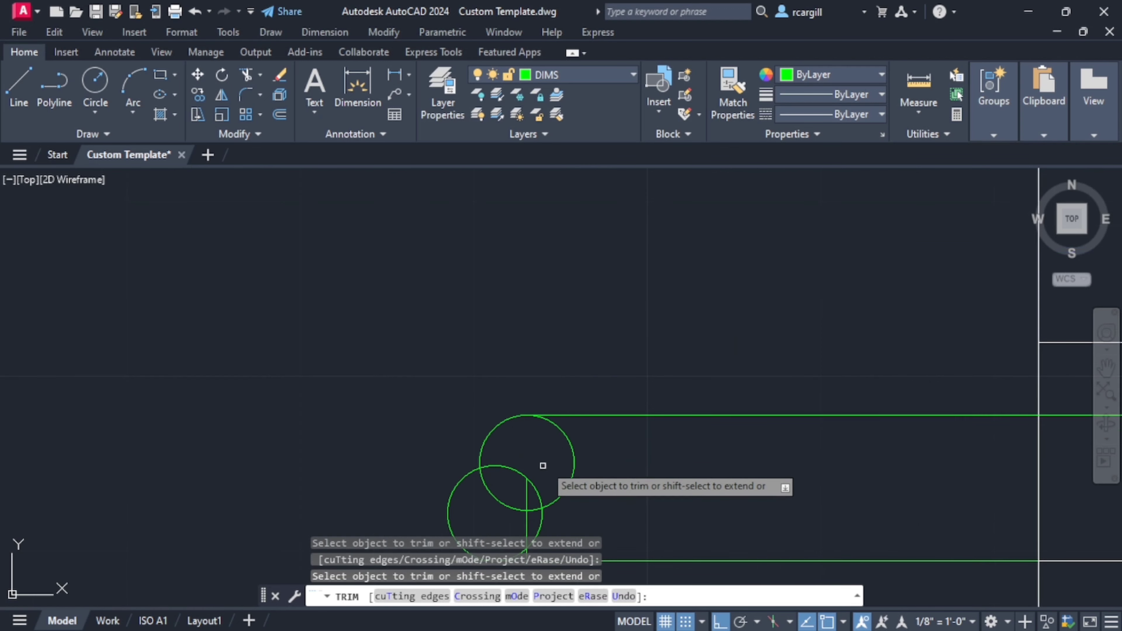
{"action": "left_click", "coordinate": [564, 448]}
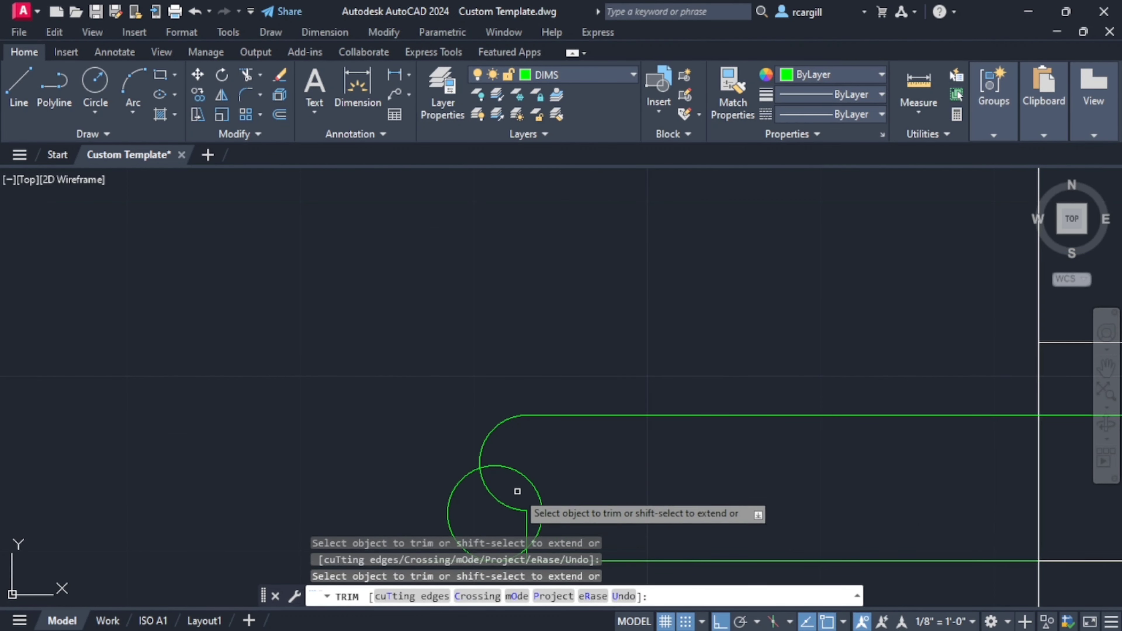
{"action": "scroll", "coordinate": [547, 447], "scroll_direction": "down", "scroll_amount": 2}
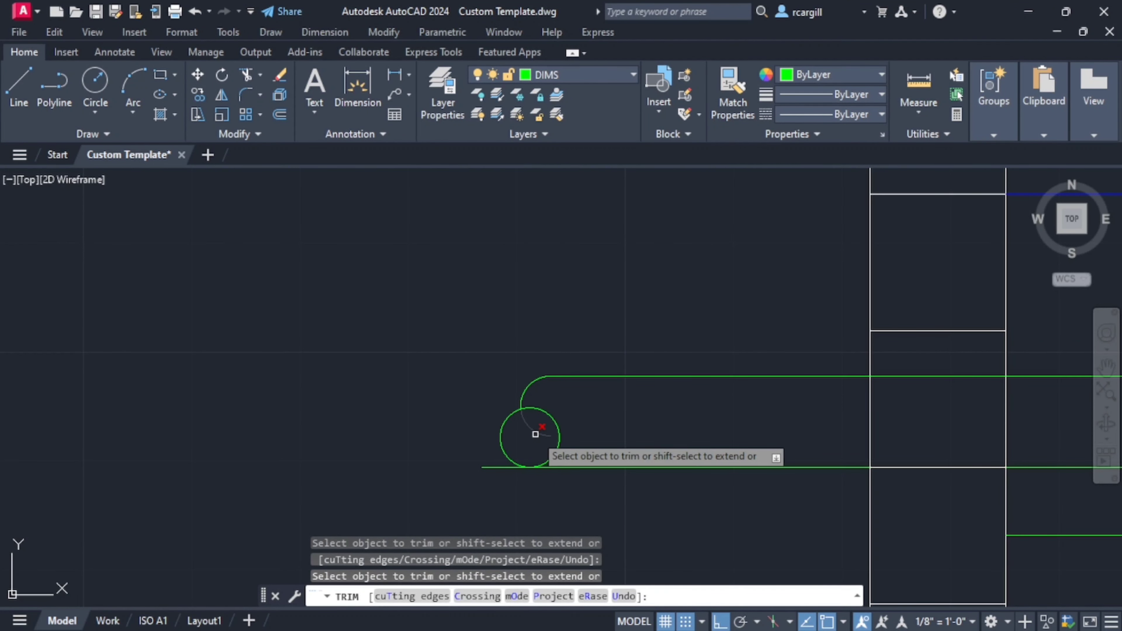
{"action": "scroll", "coordinate": [561, 455], "scroll_direction": "up", "scroll_amount": 4}
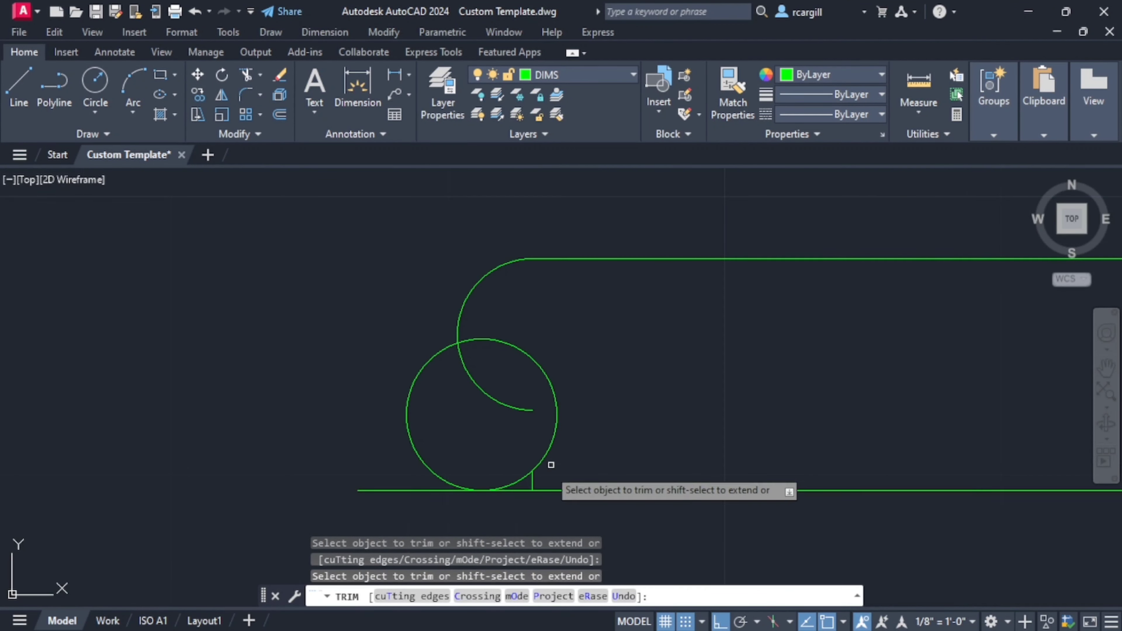
{"action": "left_click", "coordinate": [533, 480]}
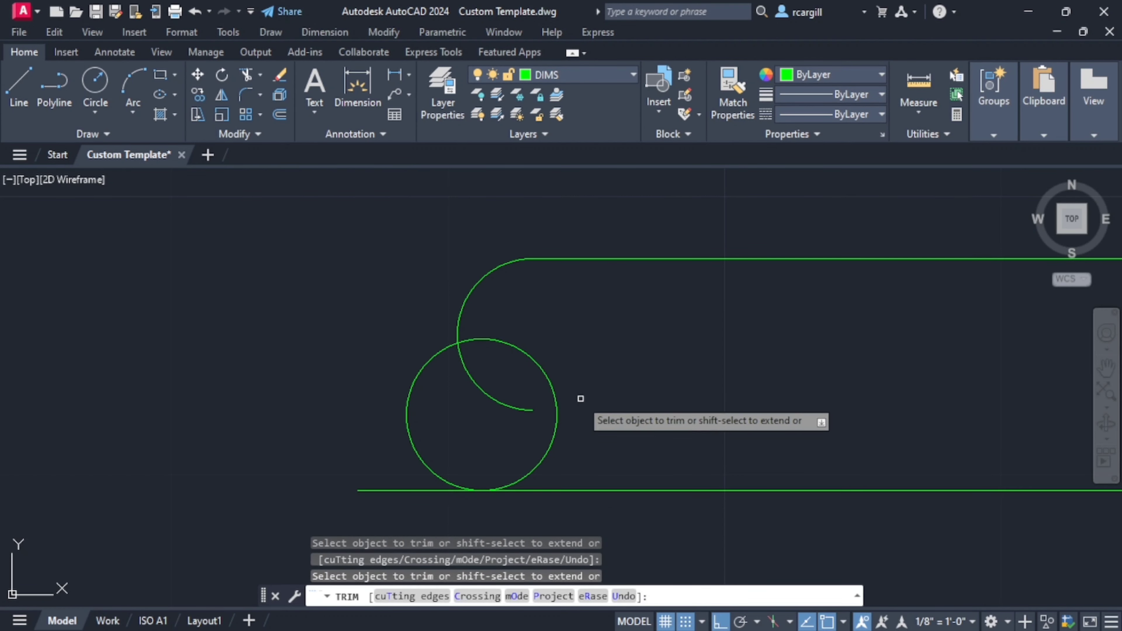
{"action": "key", "text": "Escape"}
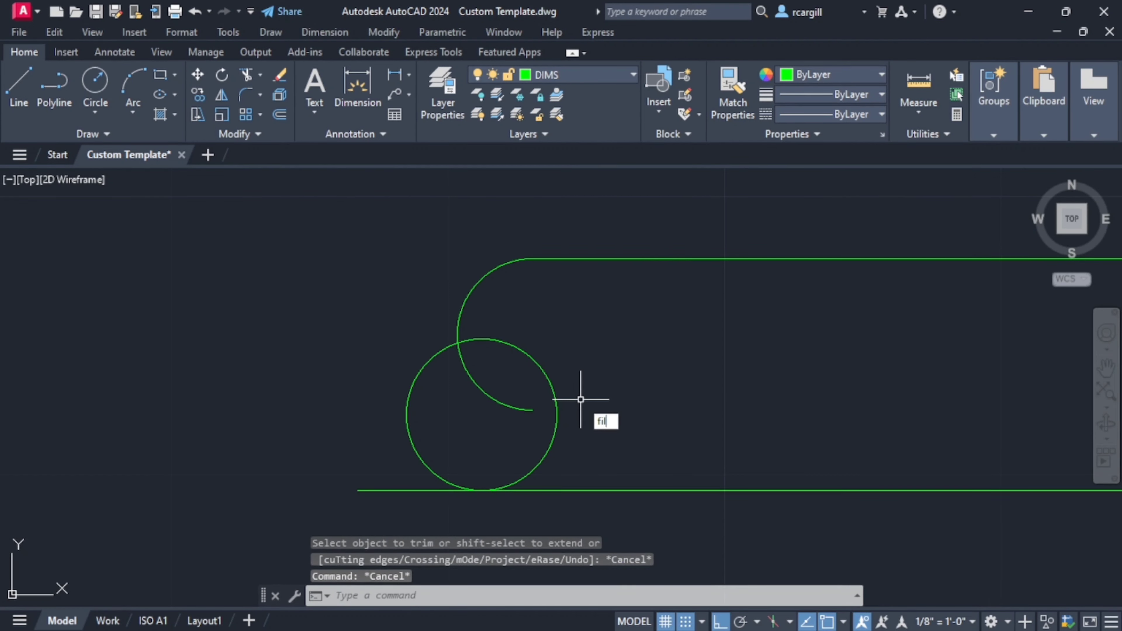
- Fillet the lower end of the upper arc to the inner side of the lower circle with a radius of 10
{"action": "type", "text": "fillet"}
{"action": "key", "text": "Return"}
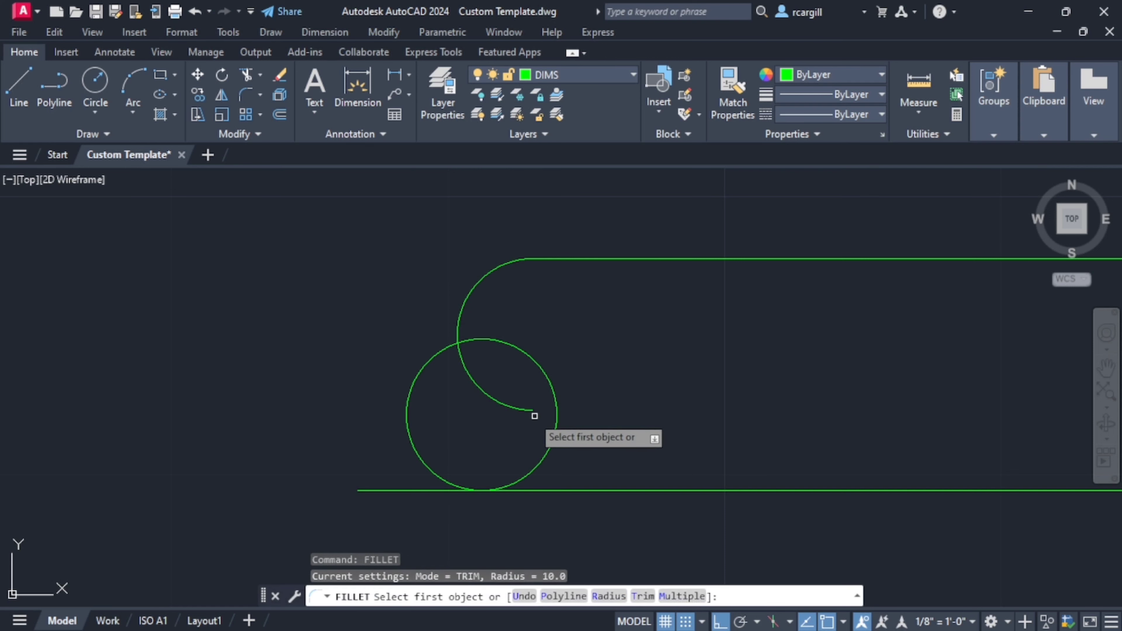
{"action": "left_click", "coordinate": [519, 409]}
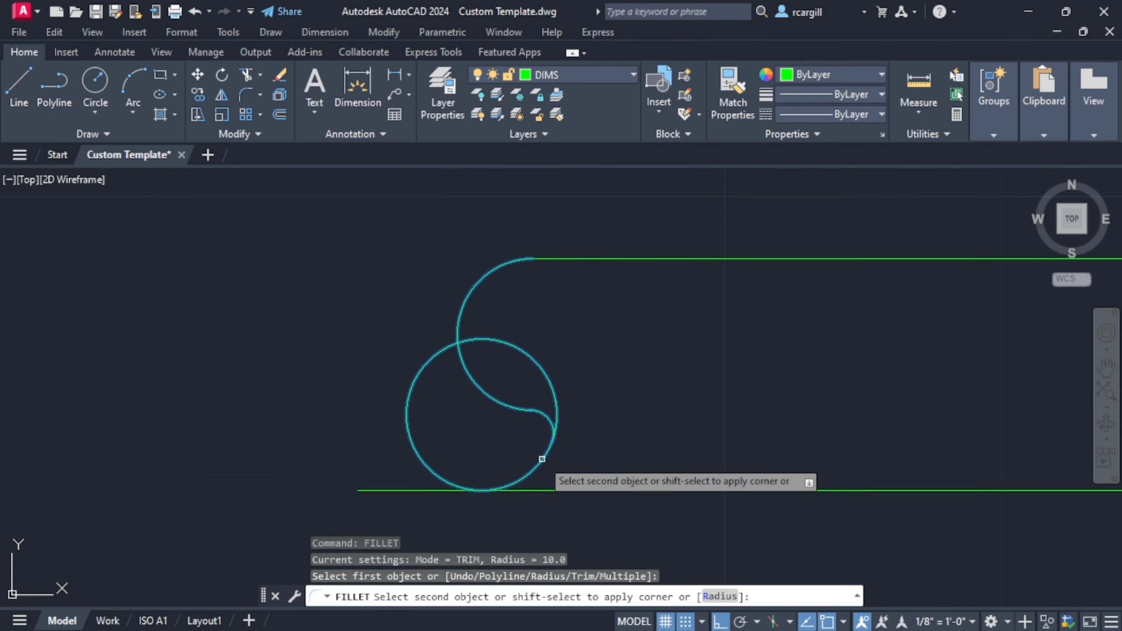
{"action": "key", "text": "Escape"}
{"action": "key", "text": "Escape"}
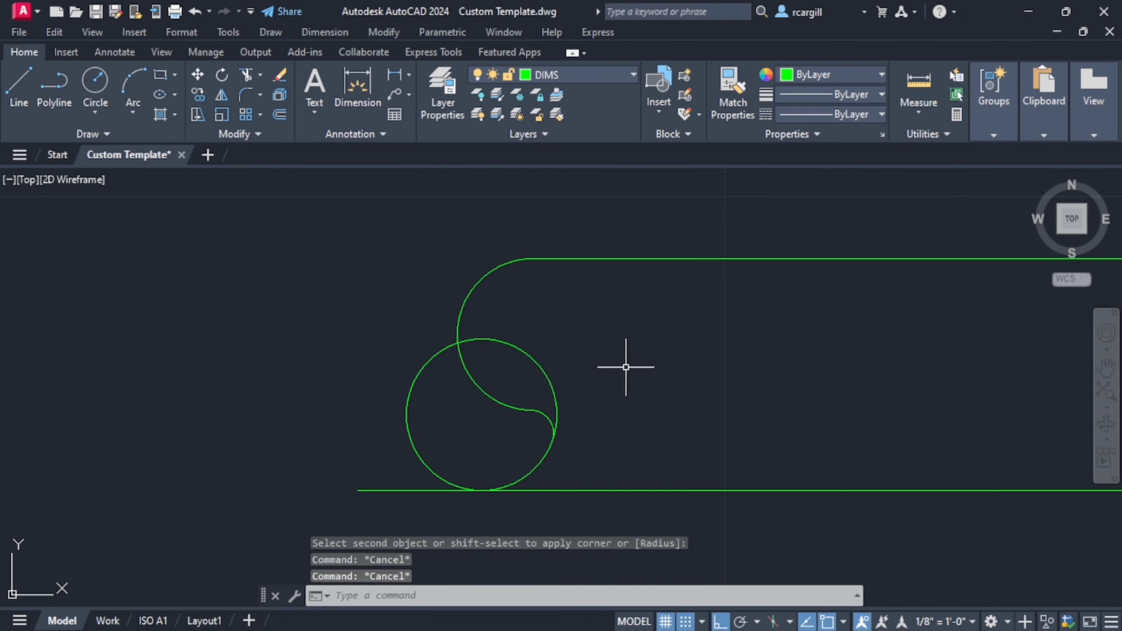
- Trim the lower circle's surplus upper arc and the lower pipe line's overhang to finish the break symbol
{"action": "type", "text": "tr"}
{"action": "key", "text": "Return"}
{"action": "left_click", "coordinate": [524, 351]}
{"action": "scroll", "coordinate": [681, 413], "scroll_direction": "down", "scroll_amount": 4}
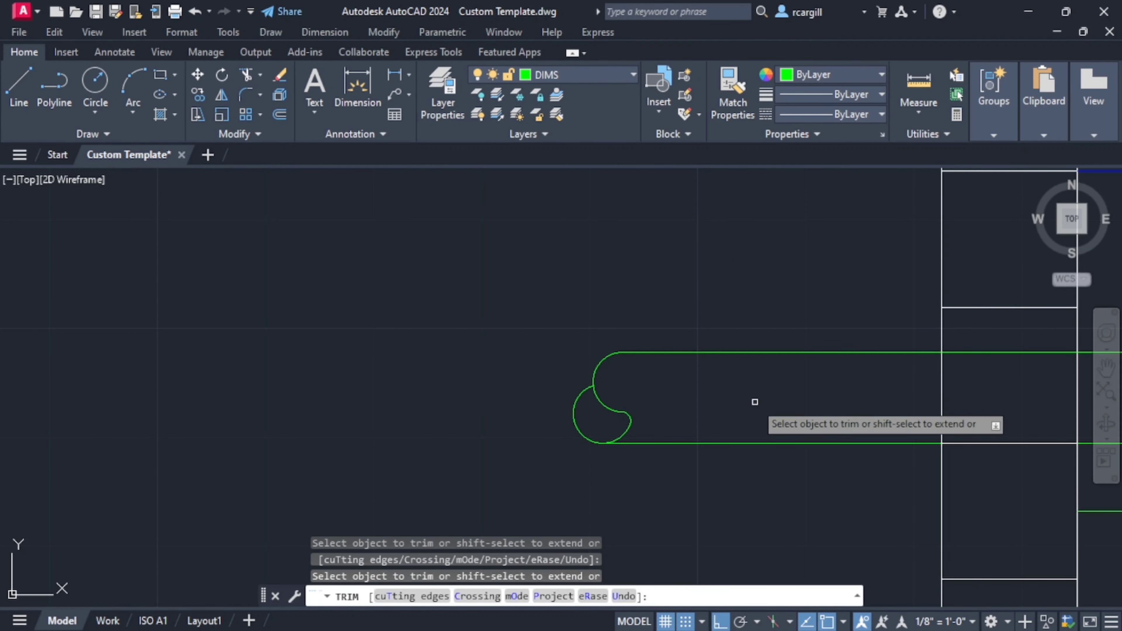
{"action": "scroll", "coordinate": [606, 436], "scroll_direction": "down", "scroll_amount": 3}
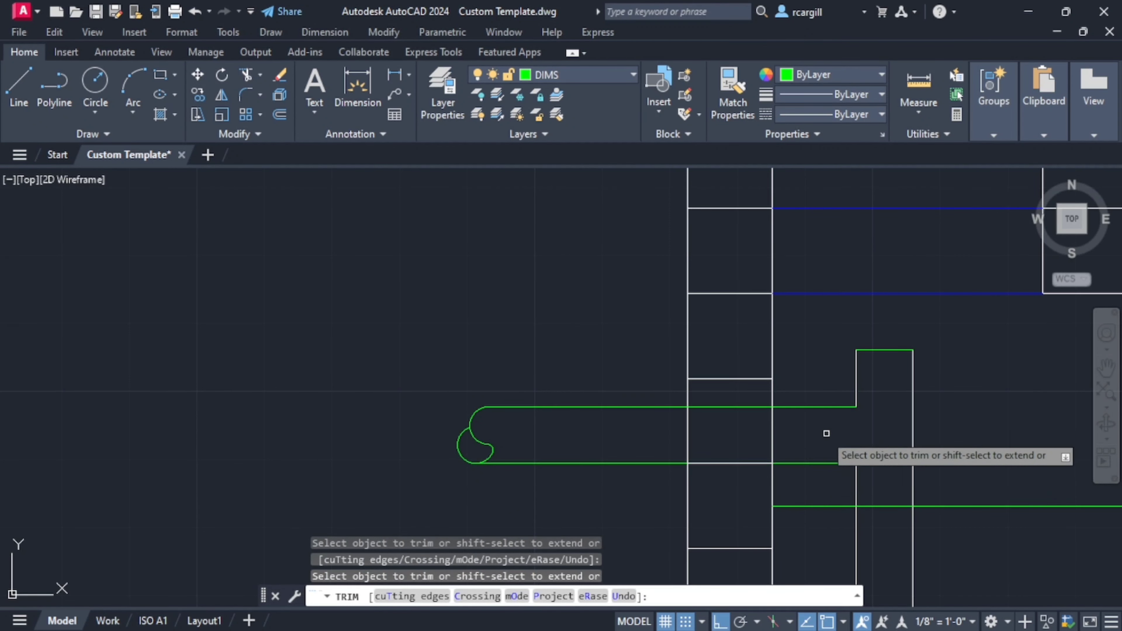
- Check the reference section and trim the upper inlet pipe line where it crosses the block wall
{"action": "scroll", "coordinate": [824, 432], "scroll_direction": "down", "scroll_amount": 6}
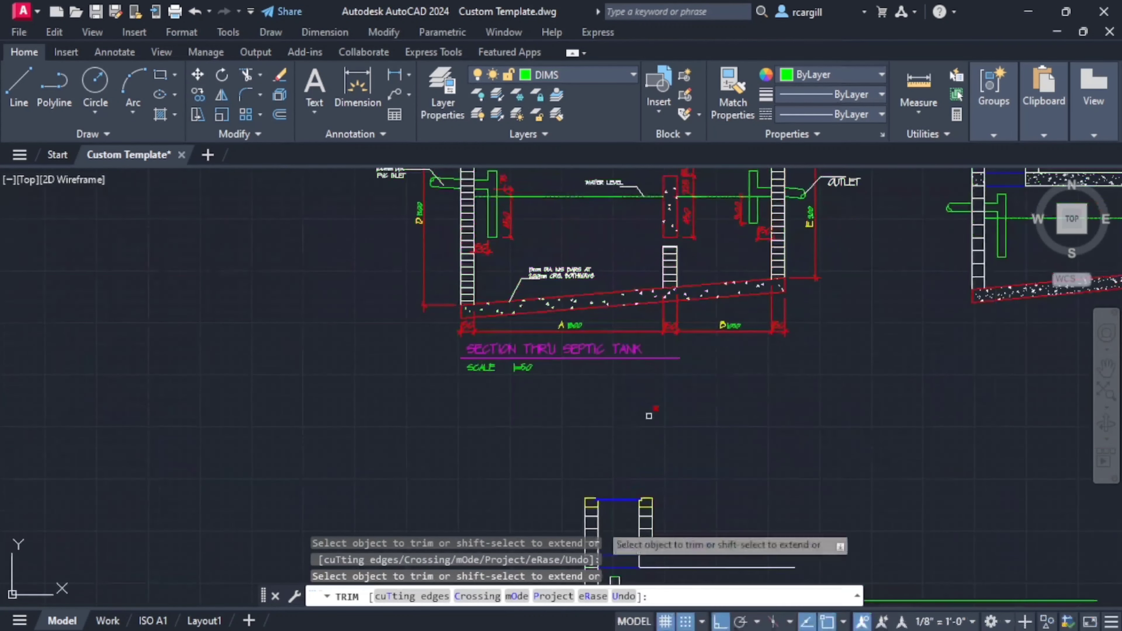
{"action": "scroll", "coordinate": [649, 416], "scroll_direction": "down", "scroll_amount": 4}
{"action": "scroll", "coordinate": [619, 433], "scroll_direction": "up", "scroll_amount": 4}
{"action": "scroll", "coordinate": [607, 442], "scroll_direction": "down", "scroll_amount": 4}
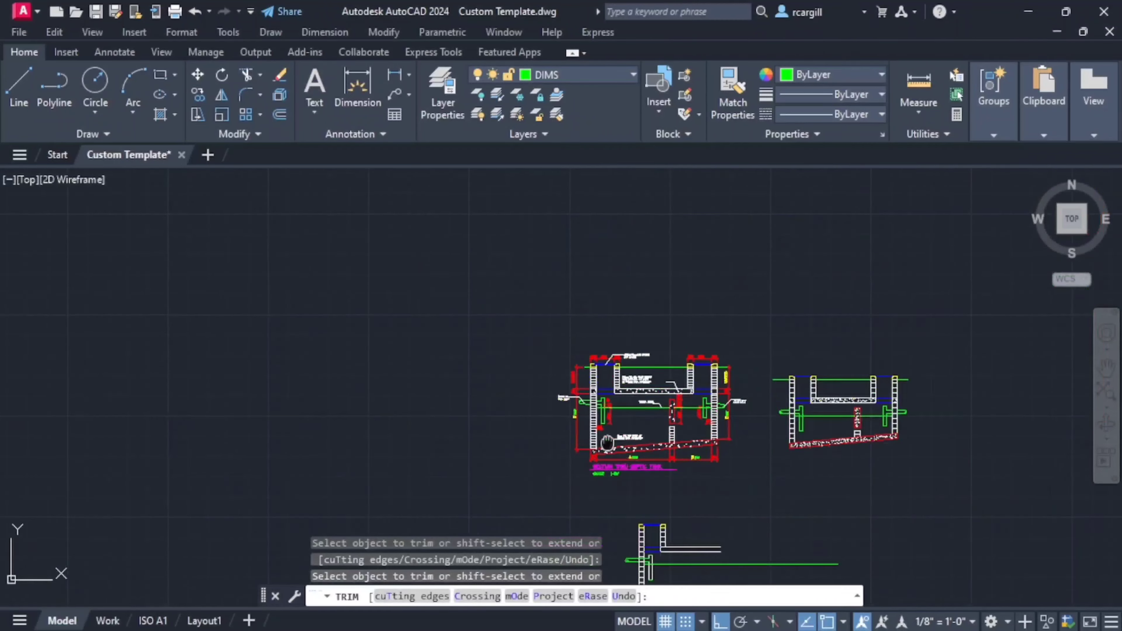
{"action": "middle_click_drag", "start_coordinate": [607, 443], "coordinate": [615, 273]}
{"action": "scroll", "coordinate": [643, 387], "scroll_direction": "up", "scroll_amount": 11}
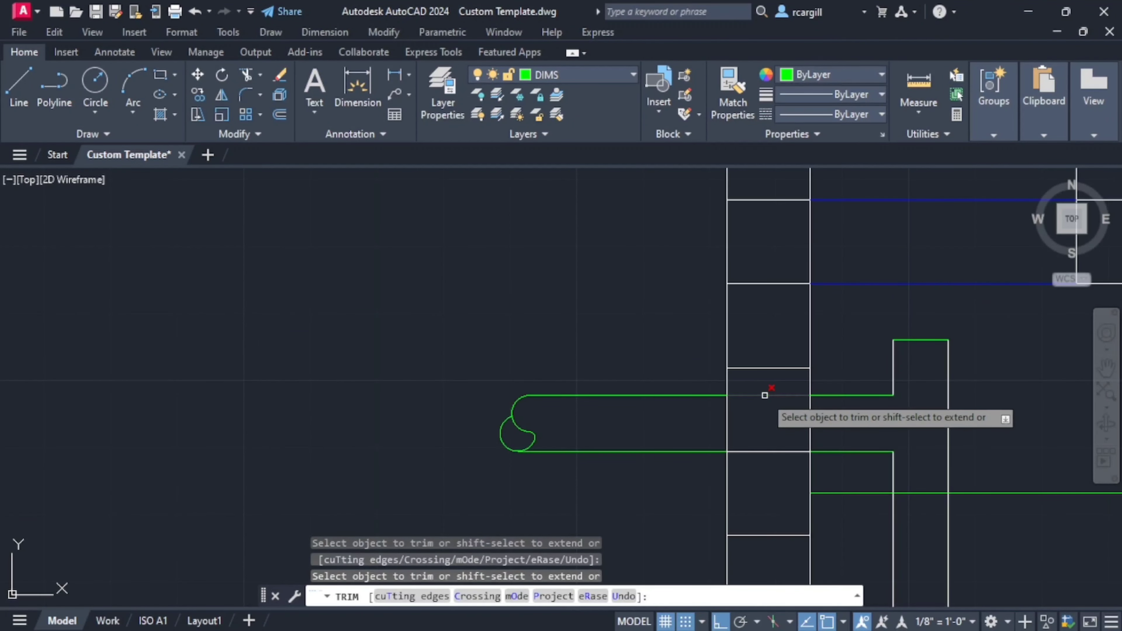
{"action": "scroll", "coordinate": [767, 463], "scroll_direction": "down", "scroll_amount": 5}
{"action": "mouse_move", "coordinate": [766, 464]}
{"action": "middle_mouse_down"}
{"action": "mouse_move", "coordinate": [794, 423]}
{"action": "mouse_move", "coordinate": [784, 422]}
{"action": "middle_mouse_up"}
{"action": "left_click", "coordinate": [752, 426]}
{"action": "scroll", "coordinate": [950, 489], "scroll_direction": "down", "scroll_amount": 6}
{"action": "middle_click_drag", "start_coordinate": [949, 489], "coordinate": [596, 478]}
{"action": "key", "text": "Escape"}
{"action": "key", "text": "Escape"}
- Put the two long vertical lines of the inlet tee pipe on the DIMS layer
{"action": "scroll", "coordinate": [560, 469], "scroll_direction": "up", "scroll_amount": 6}
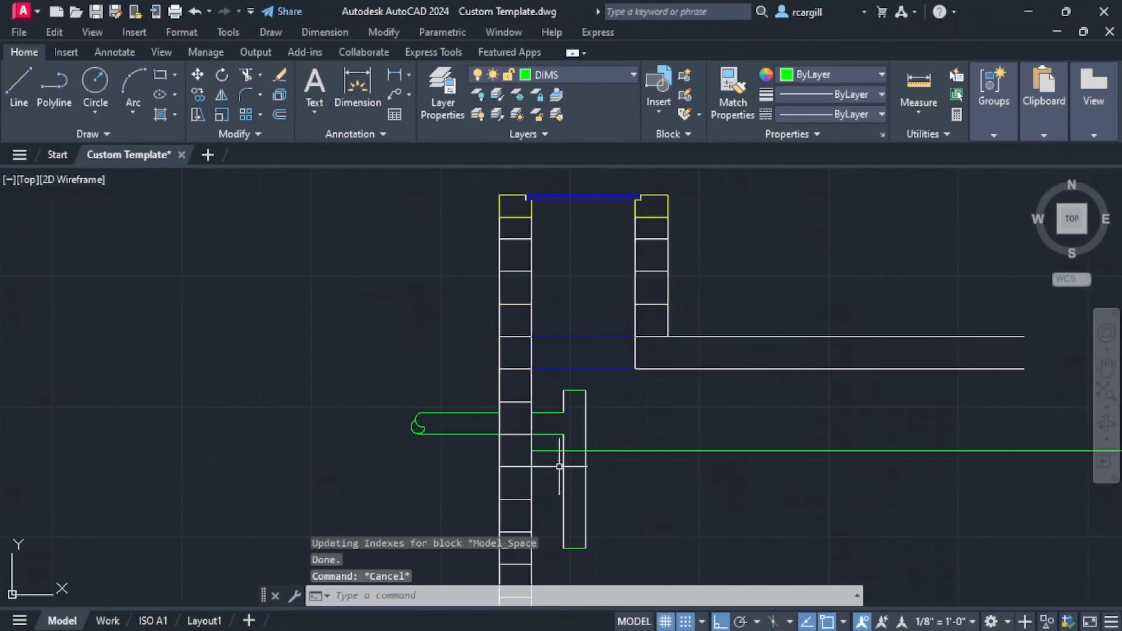
{"action": "left_click", "coordinate": [562, 475]}
{"action": "left_click", "coordinate": [585, 475]}
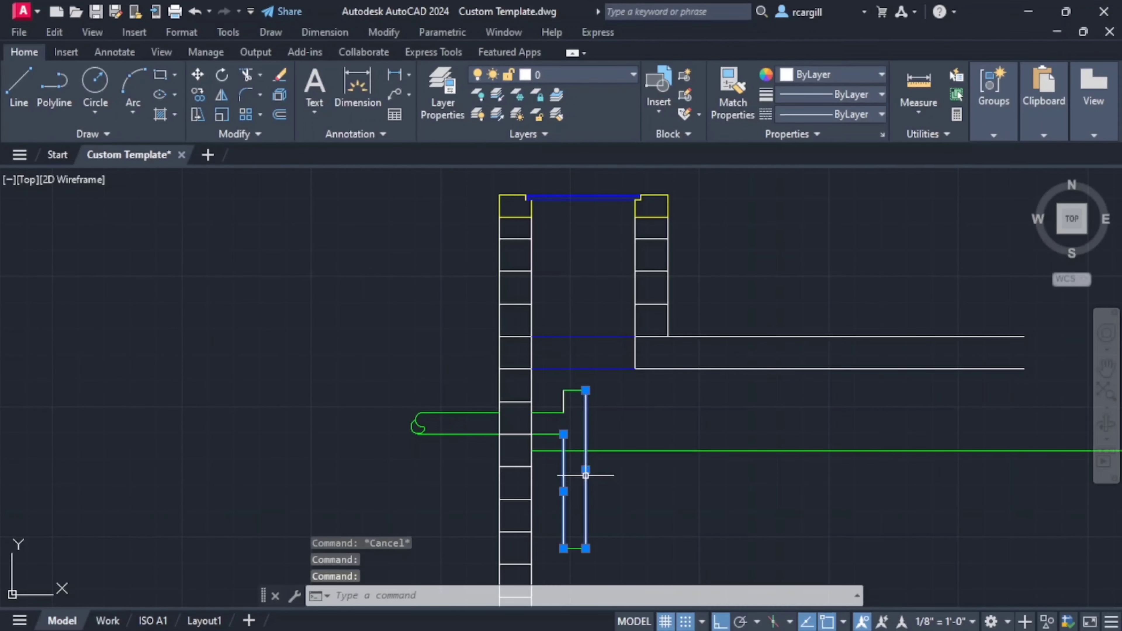
{"action": "scroll", "coordinate": [598, 363], "scroll_direction": "down", "scroll_amount": 2}
{"action": "middle_click_drag", "start_coordinate": [598, 363], "coordinate": [585, 498]}
{"action": "scroll", "coordinate": [521, 261], "scroll_direction": "down", "scroll_amount": 4}
{"action": "middle_click_drag", "start_coordinate": [519, 261], "coordinate": [521, 271]}
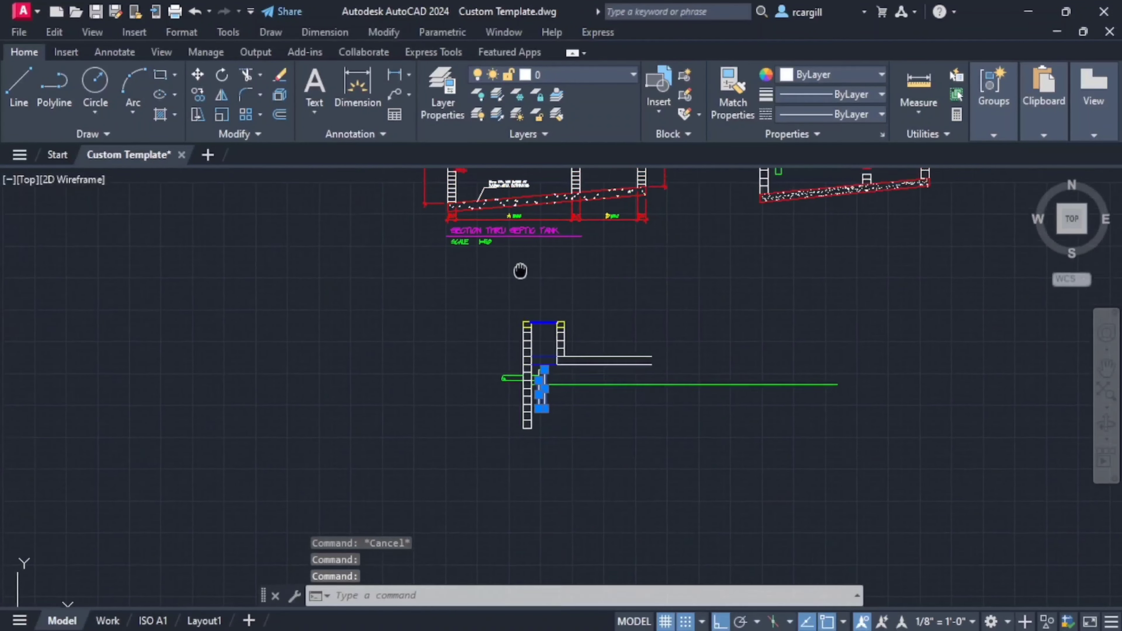
{"action": "left_click", "coordinate": [614, 76]}
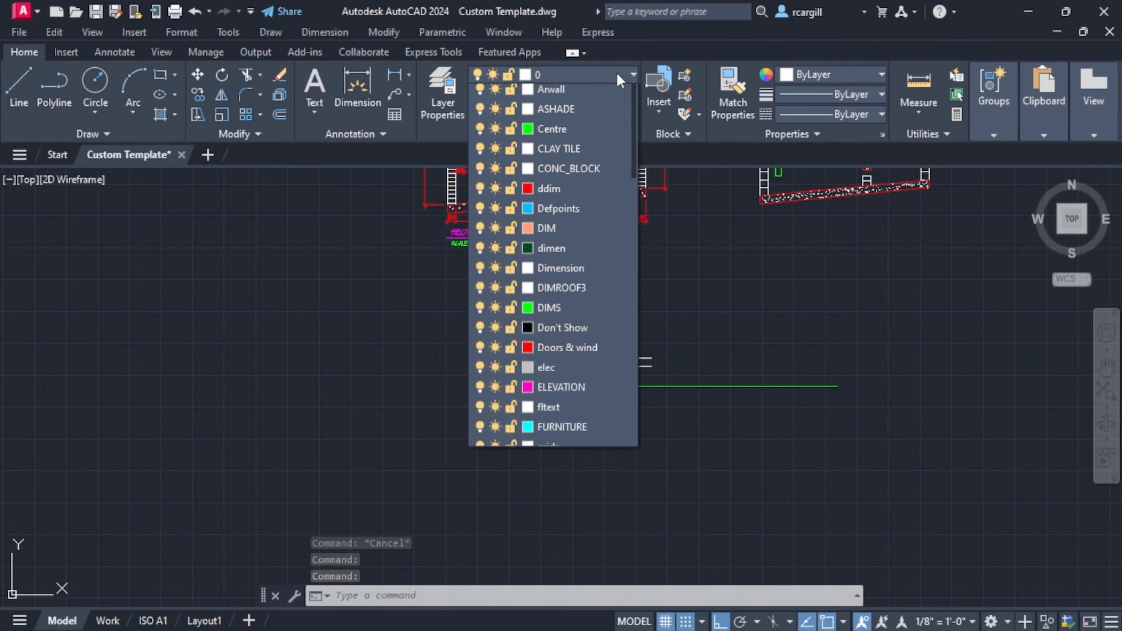
{"action": "left_click", "coordinate": [619, 83]}
{"action": "left_click", "coordinate": [619, 82]}
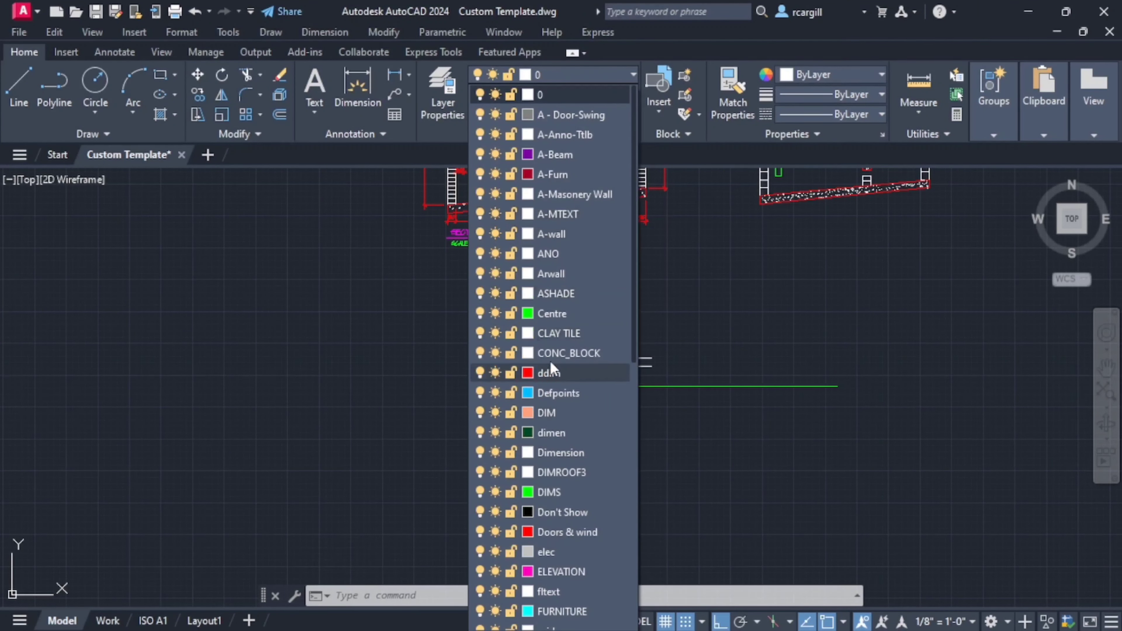
{"action": "left_click", "coordinate": [550, 494]}
{"action": "key", "text": "Escape"}
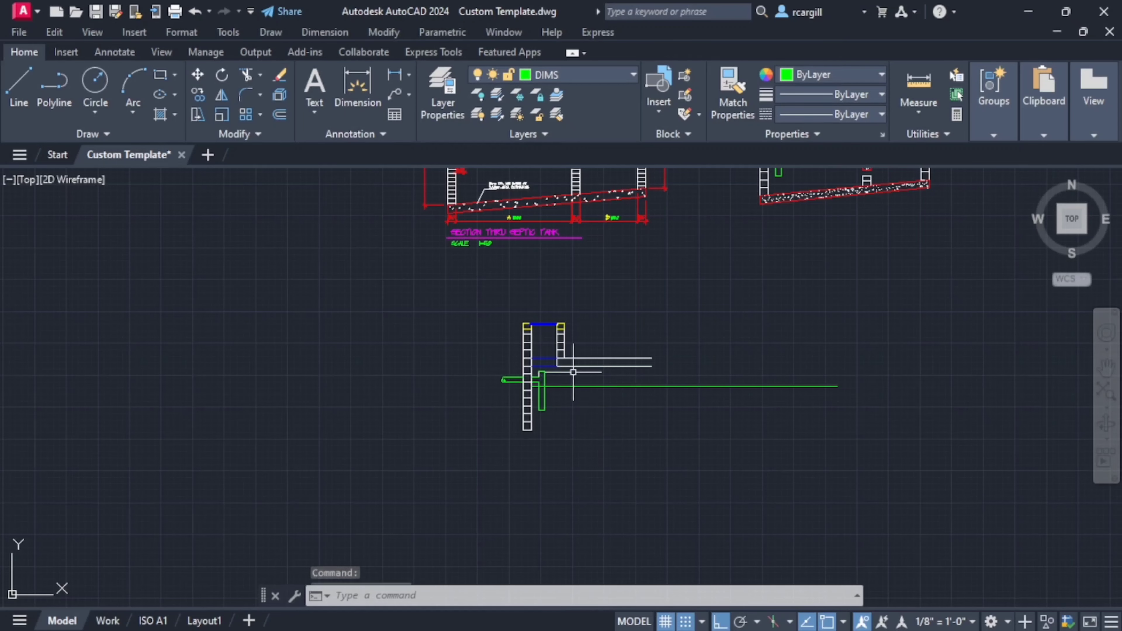
- Examine the two complete reference sections against the partly redrawn inlet side of the tank
{"action": "scroll", "coordinate": [646, 380], "scroll_direction": "down", "scroll_amount": 2}
{"action": "scroll", "coordinate": [623, 411], "scroll_direction": "up", "scroll_amount": 3}
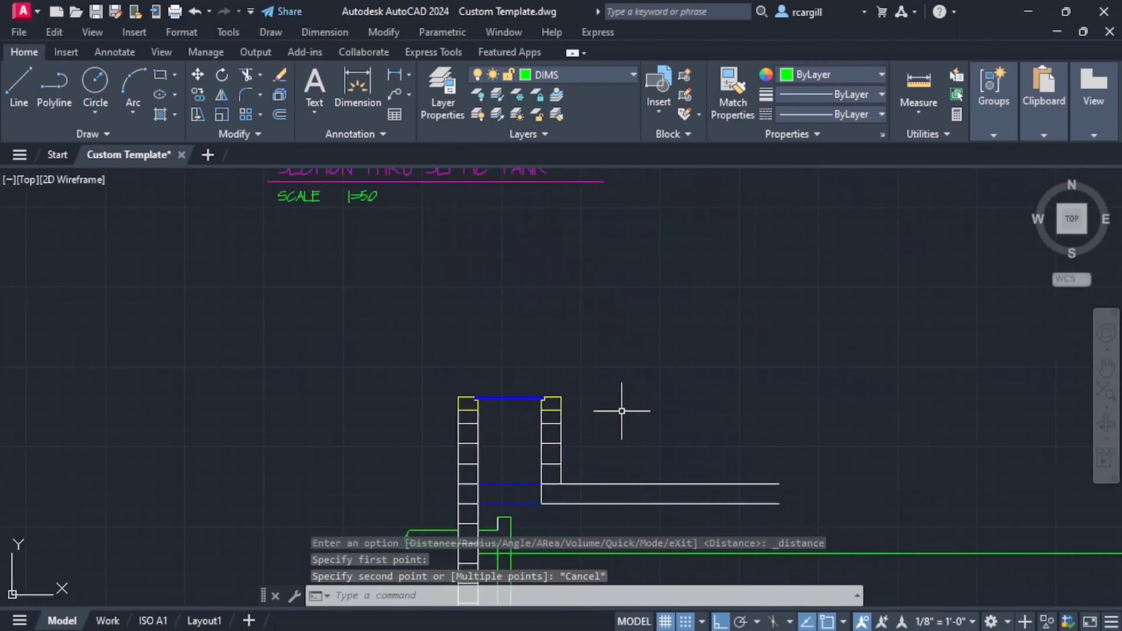
{"action": "scroll", "coordinate": [551, 409], "scroll_direction": "down", "scroll_amount": 1}
{"action": "middle_click_drag", "start_coordinate": [551, 409], "coordinate": [642, 347]}
{"action": "mouse_move", "coordinate": [615, 398]}
{"action": "middle_mouse_down"}
{"action": "mouse_move", "coordinate": [629, 463]}
{"action": "mouse_move", "coordinate": [453, 382]}
{"action": "mouse_move", "coordinate": [463, 472]}
{"action": "middle_mouse_up"}
{"action": "scroll", "coordinate": [622, 429], "scroll_direction": "down", "scroll_amount": 2}
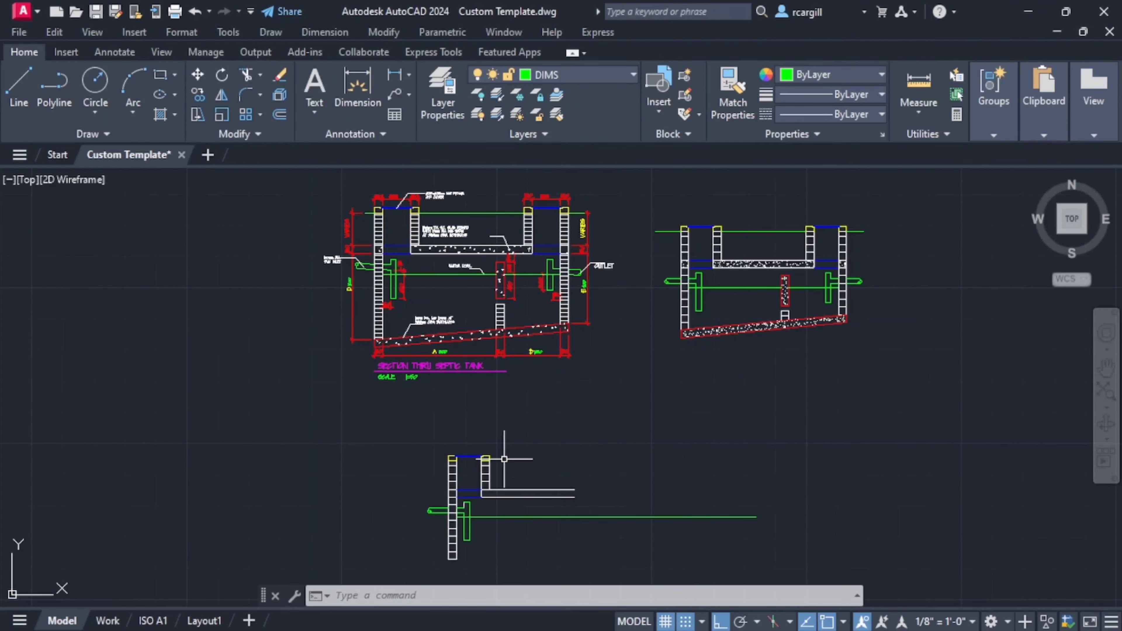
{"action": "scroll", "coordinate": [491, 463], "scroll_direction": "up", "scroll_amount": 2}
{"action": "mouse_move", "coordinate": [491, 463]}
{"action": "middle_mouse_down"}
{"action": "mouse_move", "coordinate": [535, 415]}
{"action": "mouse_move", "coordinate": [521, 533]}
{"action": "mouse_move", "coordinate": [529, 586]}
{"action": "mouse_move", "coordinate": [561, 472]}
{"action": "middle_mouse_up"}
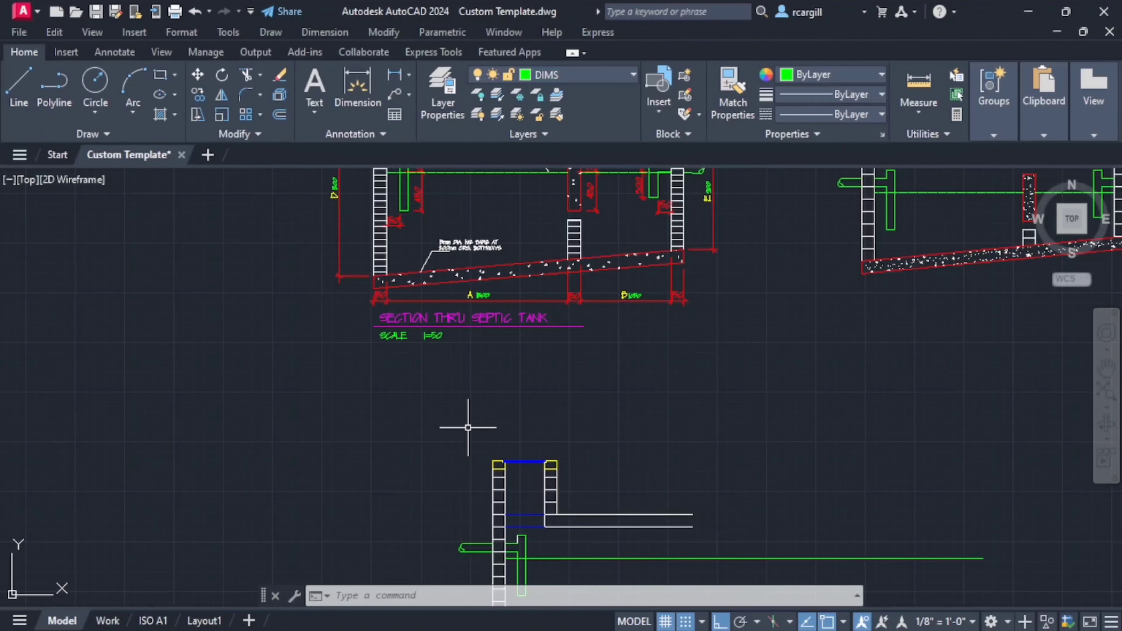
- Select the inlet-side manhole walls and cover lines together with the full-height outer block wall and all its courses
{"action": "left_click_drag", "start_coordinate": [452, 442], "coordinate": [573, 472]}
{"action": "scroll", "coordinate": [618, 332], "scroll_direction": "up", "scroll_amount": 5}
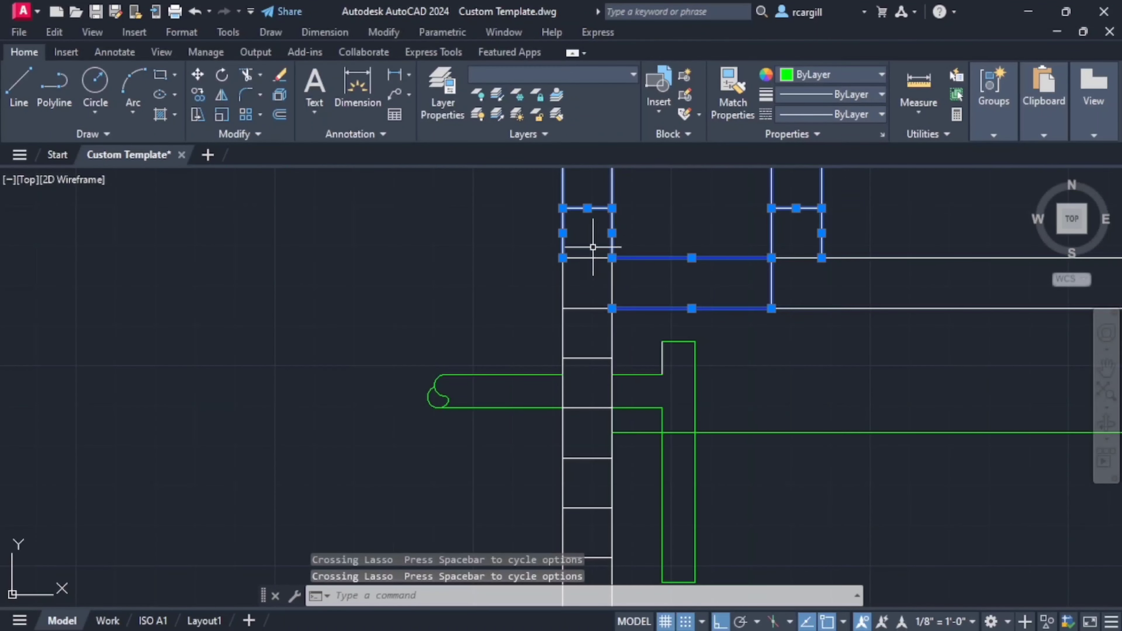
{"action": "left_click_drag", "start_coordinate": [593, 247], "coordinate": [593, 293]}
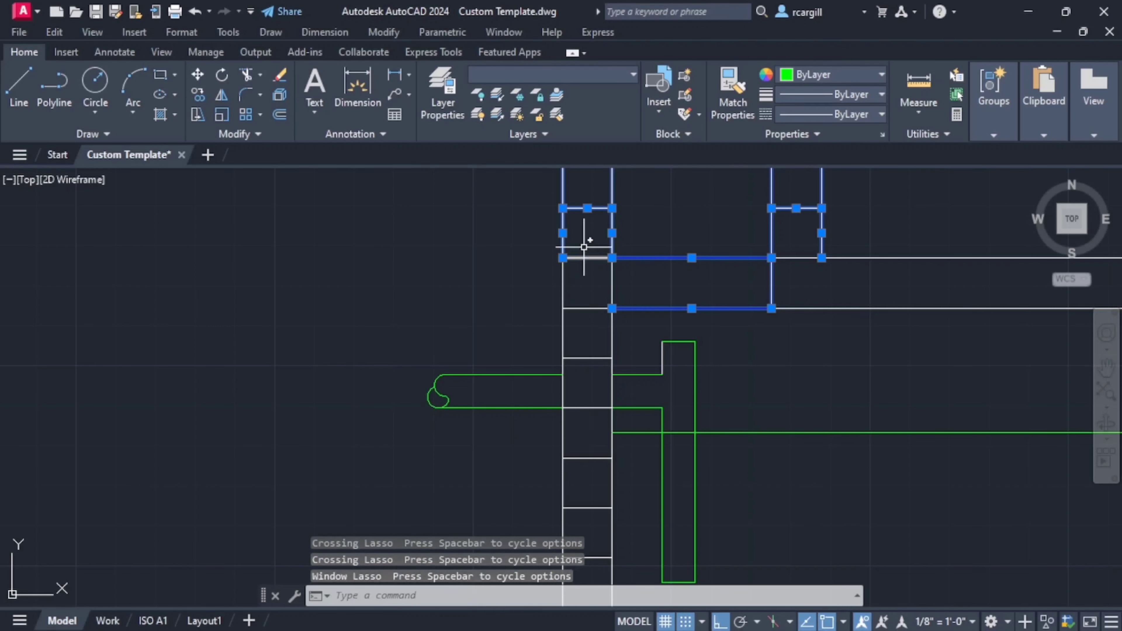
{"action": "left_click_drag", "start_coordinate": [583, 244], "coordinate": [584, 435]}
{"action": "left_click_drag", "start_coordinate": [585, 494], "coordinate": [586, 492]}
{"action": "middle_click_drag", "start_coordinate": [588, 458], "coordinate": [581, 243]}
{"action": "mouse_move", "coordinate": [580, 266]}
{"action": "left_mouse_down"}
{"action": "mouse_move", "coordinate": [588, 472]}
{"action": "mouse_move", "coordinate": [588, 297]}
{"action": "left_mouse_up"}
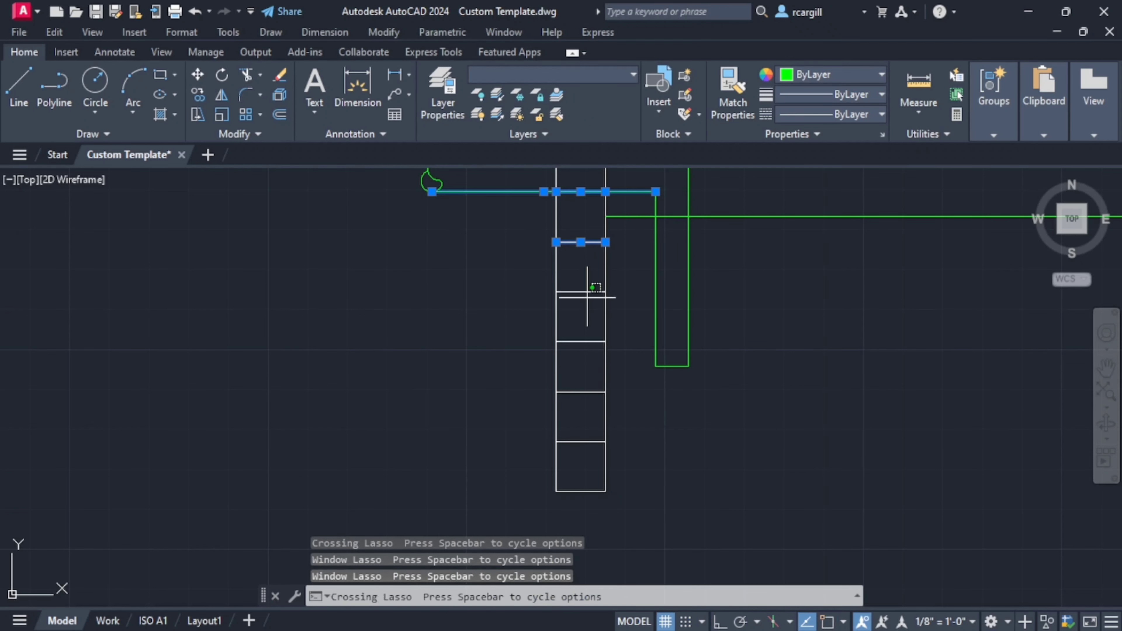
{"action": "left_click_drag", "start_coordinate": [588, 475], "coordinate": [587, 474]}
{"action": "scroll", "coordinate": [594, 321], "scroll_direction": "down", "scroll_amount": 3}
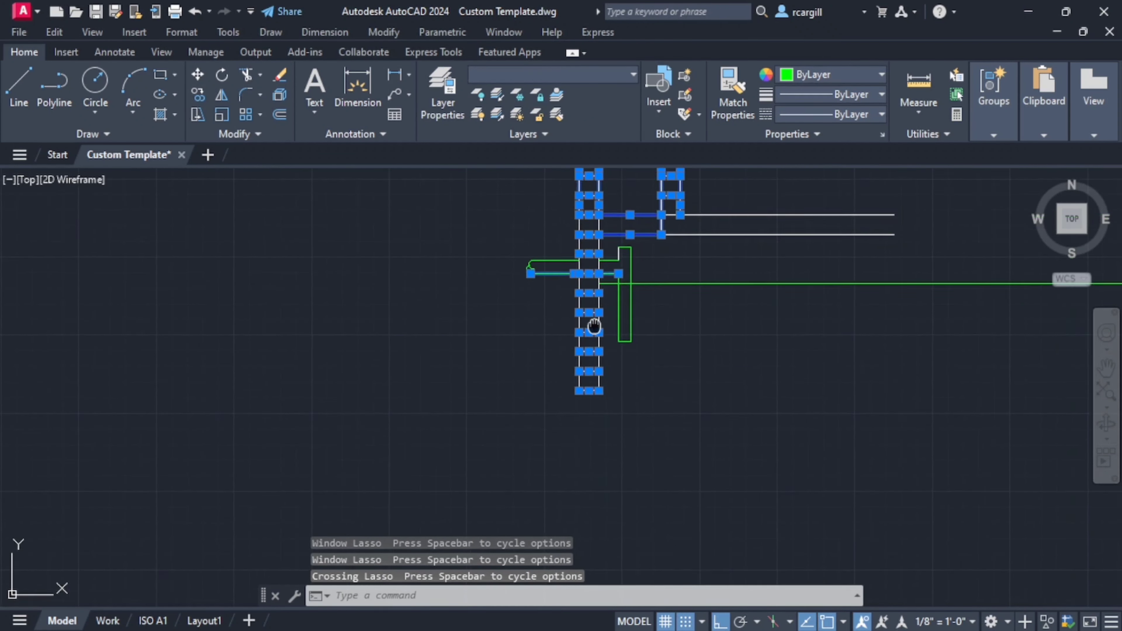
{"action": "scroll", "coordinate": [646, 371], "scroll_direction": "up", "scroll_amount": 2}
{"action": "left_click_drag", "start_coordinate": [633, 357], "coordinate": [556, 350]}
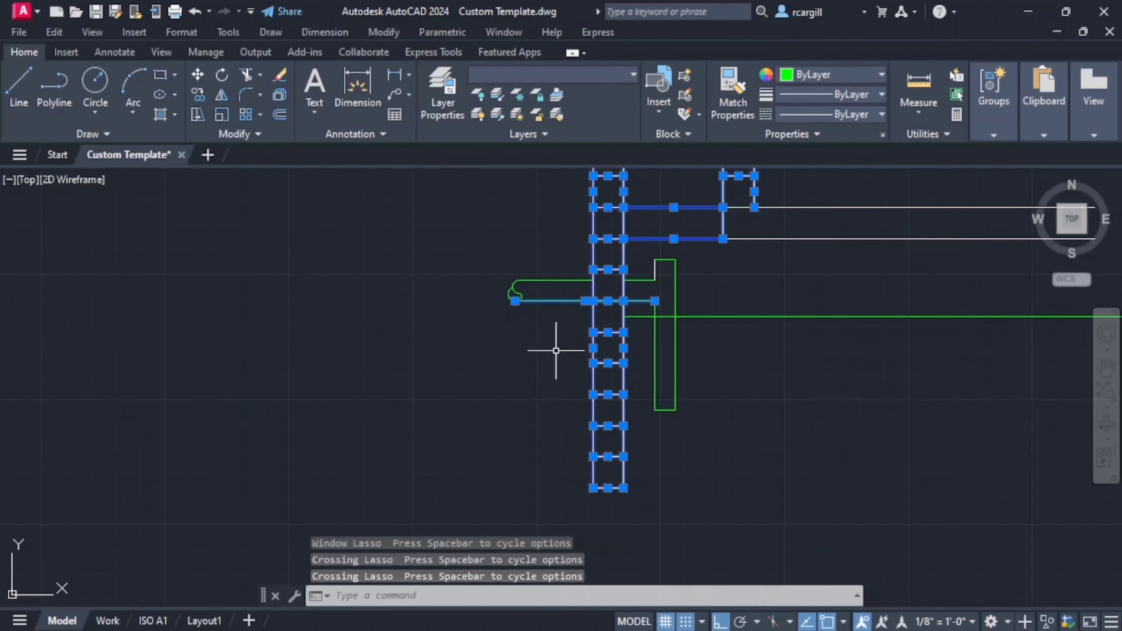
- Add the inlet tee pipe and break symbol to the selection and mirror everything about a vertical line through the slab's midpoint, keeping the originals
{"action": "mouse_move", "coordinate": [720, 341]}
{"action": "left_mouse_down"}
{"action": "mouse_move", "coordinate": [646, 389]}
{"action": "mouse_move", "coordinate": [706, 405]}
{"action": "left_mouse_up"}
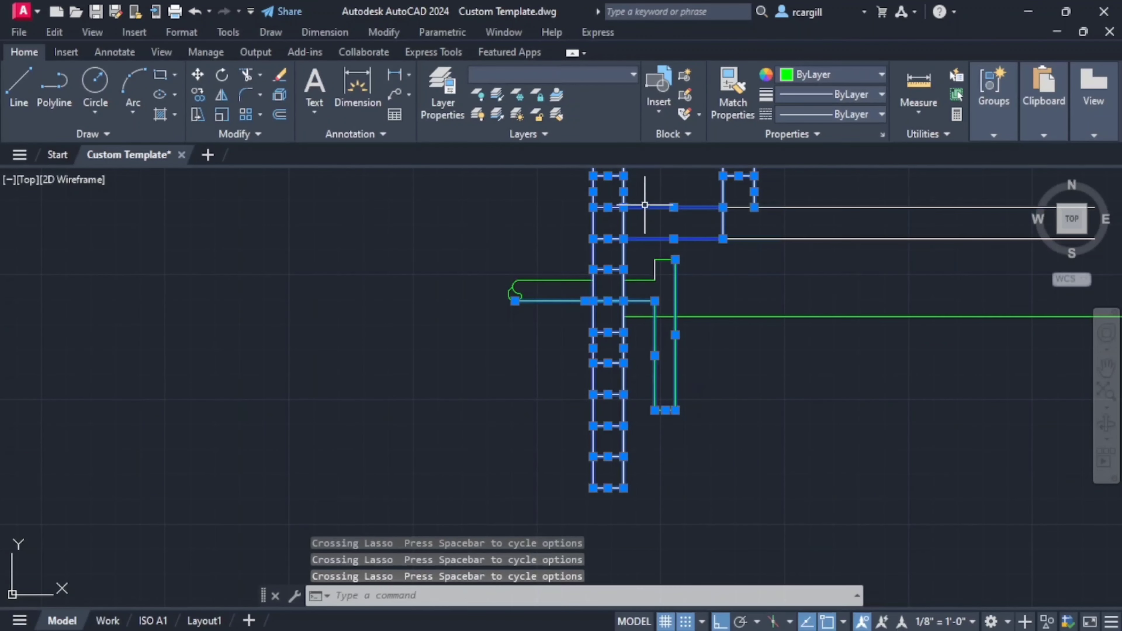
{"action": "left_click", "coordinate": [645, 281]}
{"action": "left_click", "coordinate": [533, 280]}
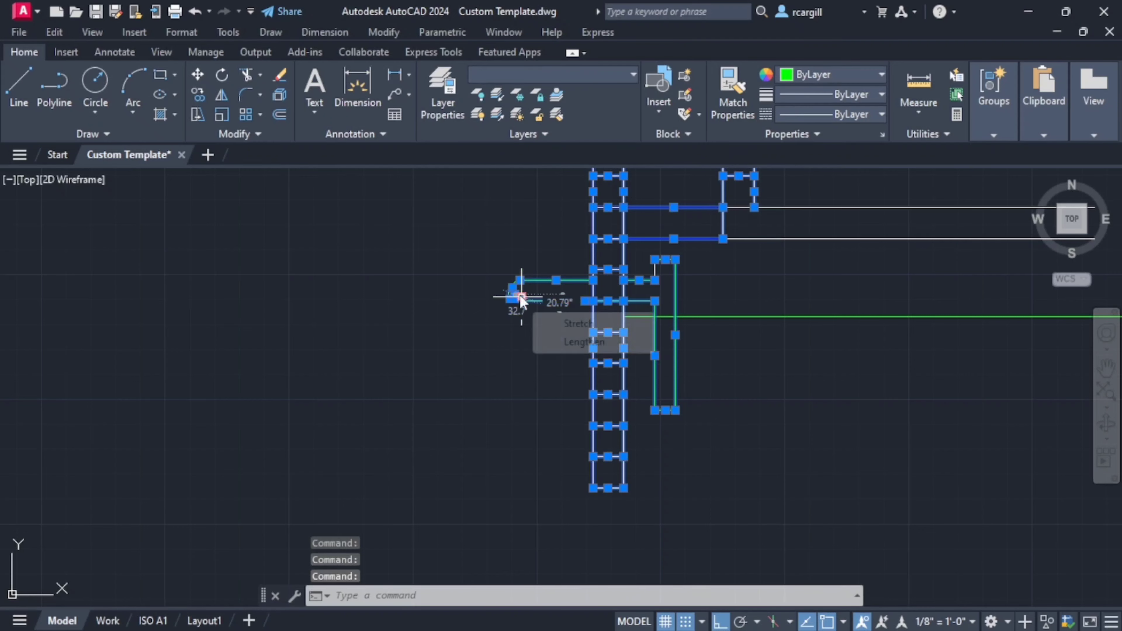
{"action": "scroll", "coordinate": [521, 288], "scroll_direction": "up", "scroll_amount": 4}
{"action": "scroll", "coordinate": [508, 280], "scroll_direction": "up", "scroll_amount": 6}
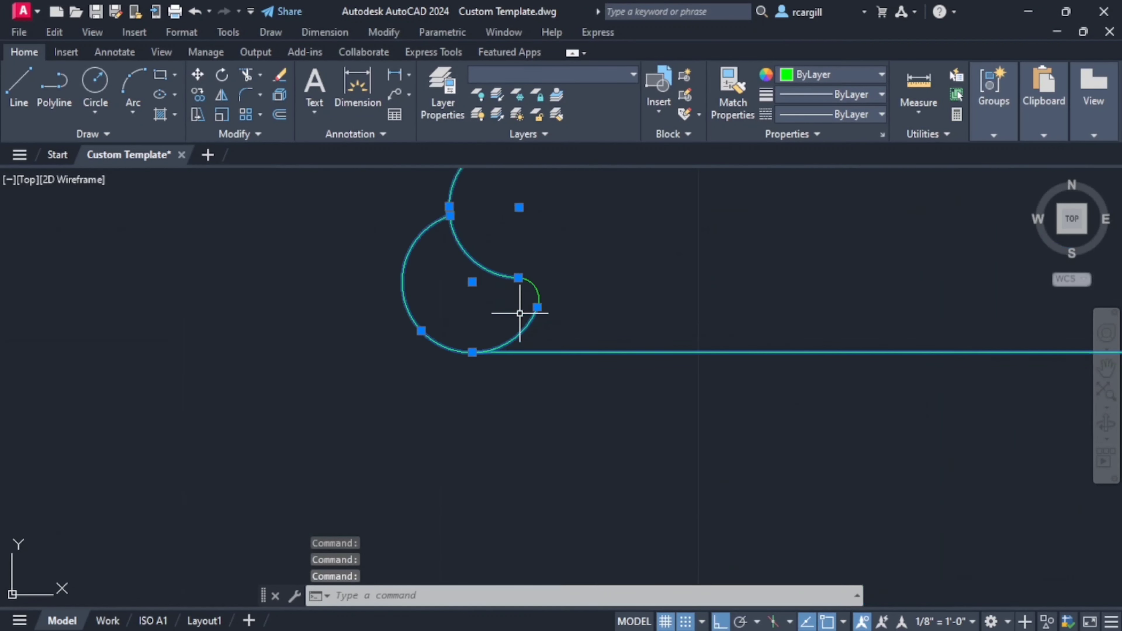
{"action": "scroll", "coordinate": [624, 282], "scroll_direction": "down", "scroll_amount": 10}
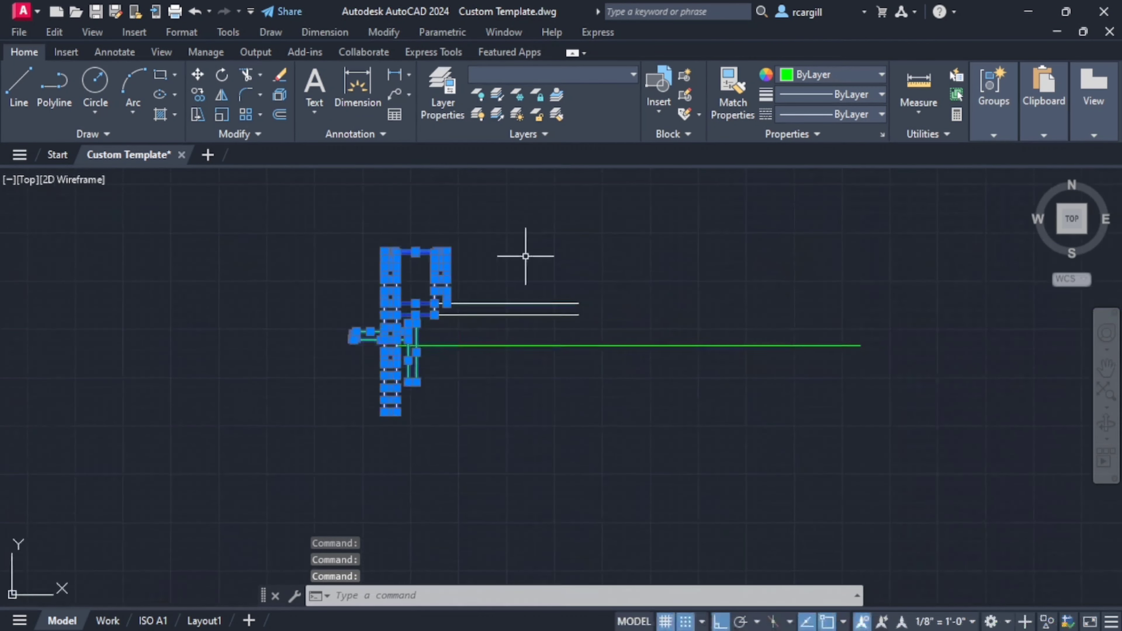
{"action": "left_click", "coordinate": [222, 93]}
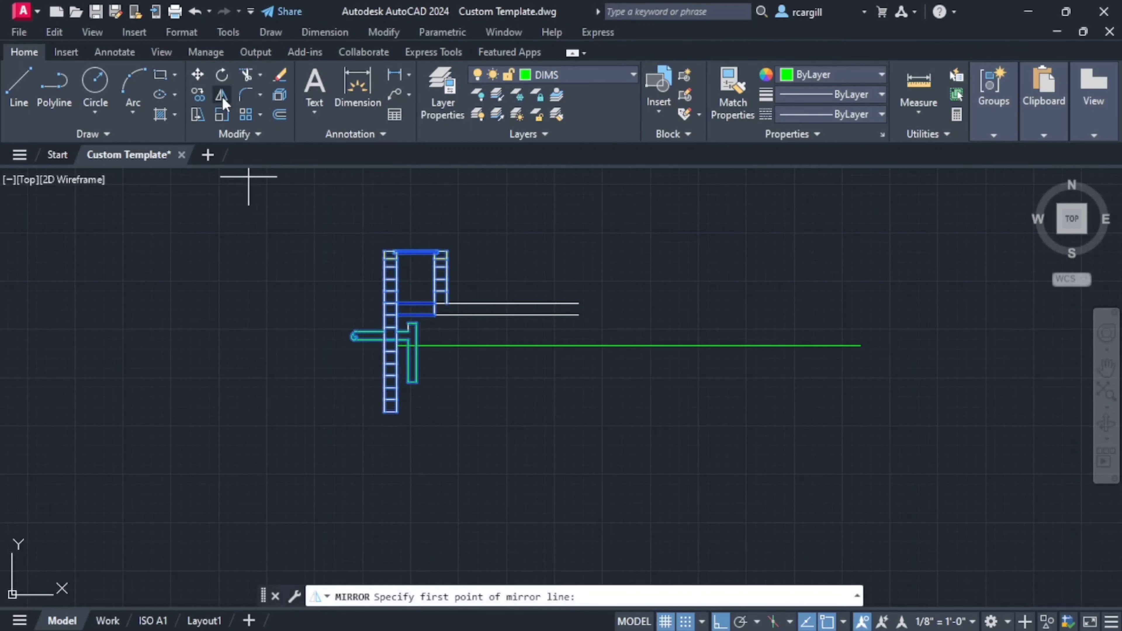
{"action": "left_click", "coordinate": [513, 303]}
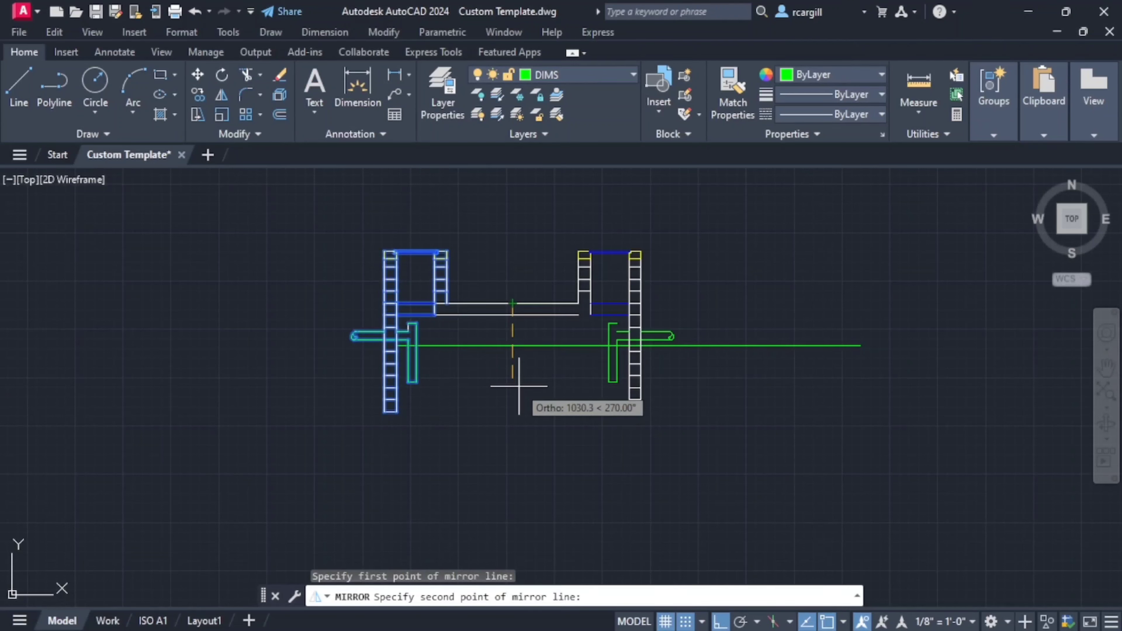
{"action": "left_click", "coordinate": [519, 387]}
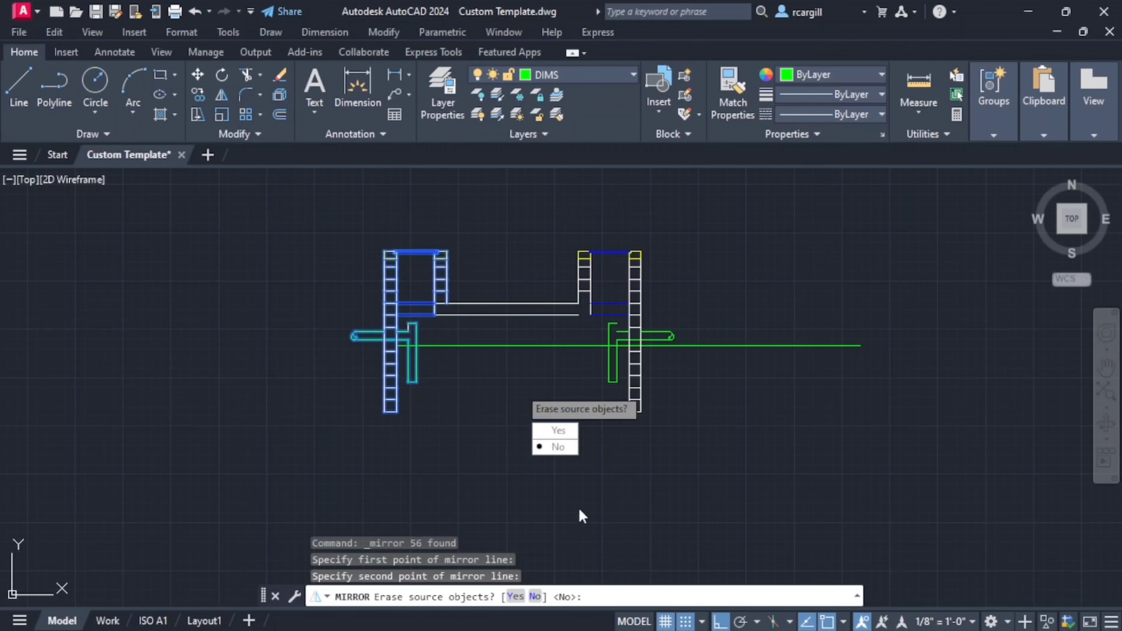
{"action": "left_click", "coordinate": [560, 451]}
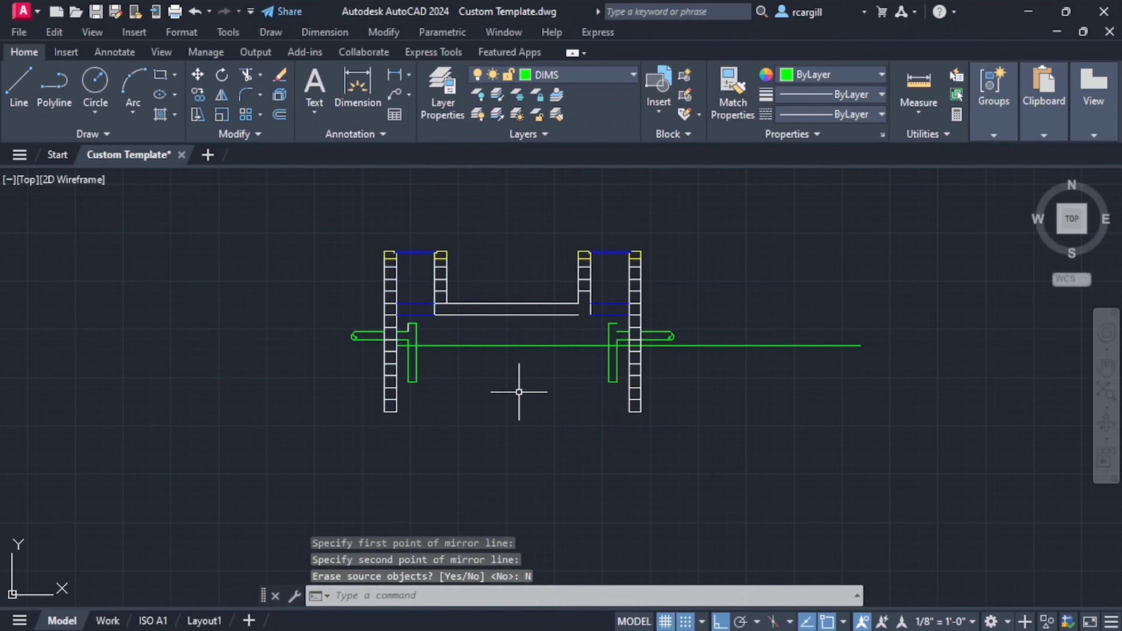
- Stretch the outlet end of the cover slab's lower line by 150 to meet the mirrored manhole wall's corner
{"action": "left_click", "coordinate": [553, 313]}
{"action": "scroll", "coordinate": [579, 315], "scroll_direction": "up", "scroll_amount": 4}
{"action": "left_click", "coordinate": [579, 314]}
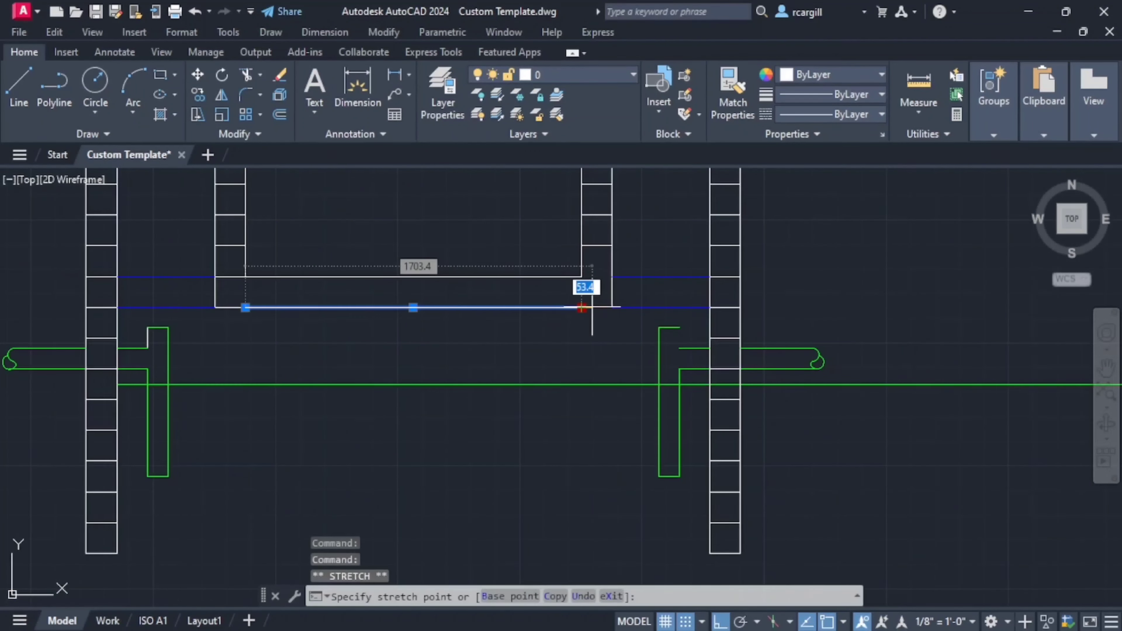
{"action": "left_click", "coordinate": [612, 307]}
{"action": "scroll", "coordinate": [501, 333], "scroll_direction": "down", "scroll_amount": 6}
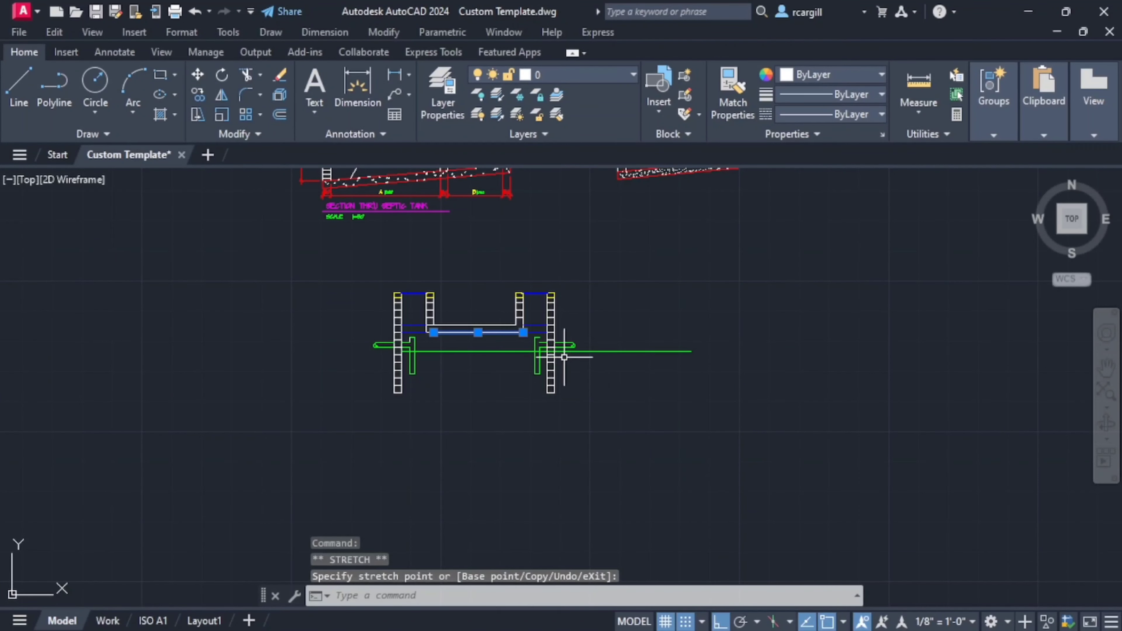
{"action": "key", "text": "Escape"}
- Put the short upper vertical line of the inlet tee pipe on the DIMS layer
{"action": "scroll", "coordinate": [538, 321], "scroll_direction": "up", "scroll_amount": 5}
{"action": "scroll", "coordinate": [801, 342], "scroll_direction": "down", "scroll_amount": 5}
{"action": "scroll", "coordinate": [746, 353], "scroll_direction": "up", "scroll_amount": 2}
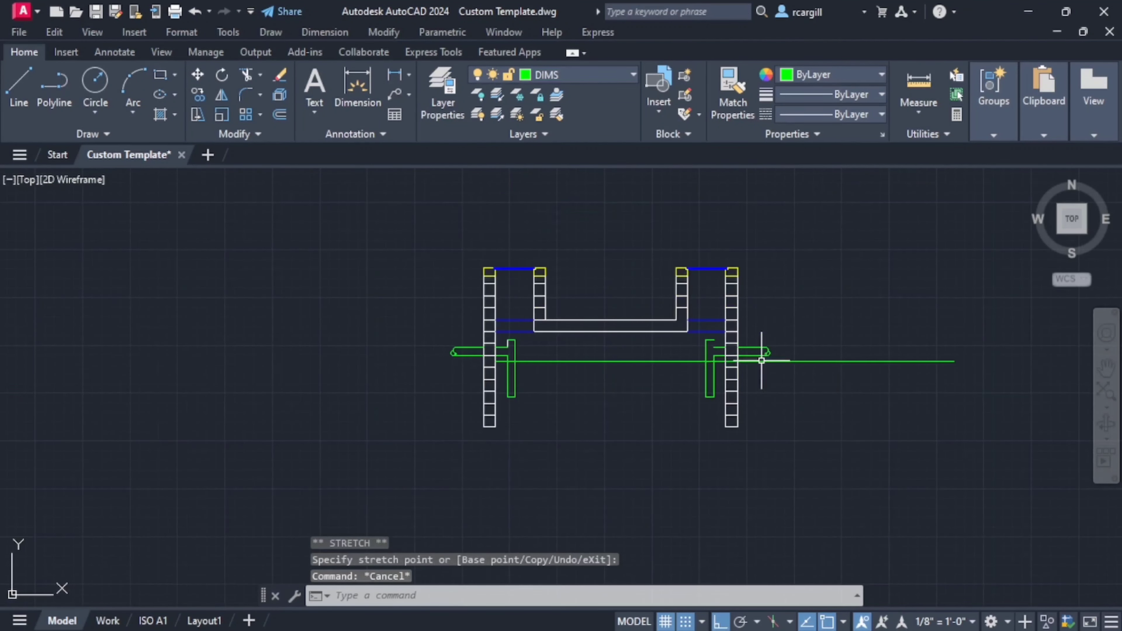
{"action": "scroll", "coordinate": [547, 326], "scroll_direction": "up", "scroll_amount": 5}
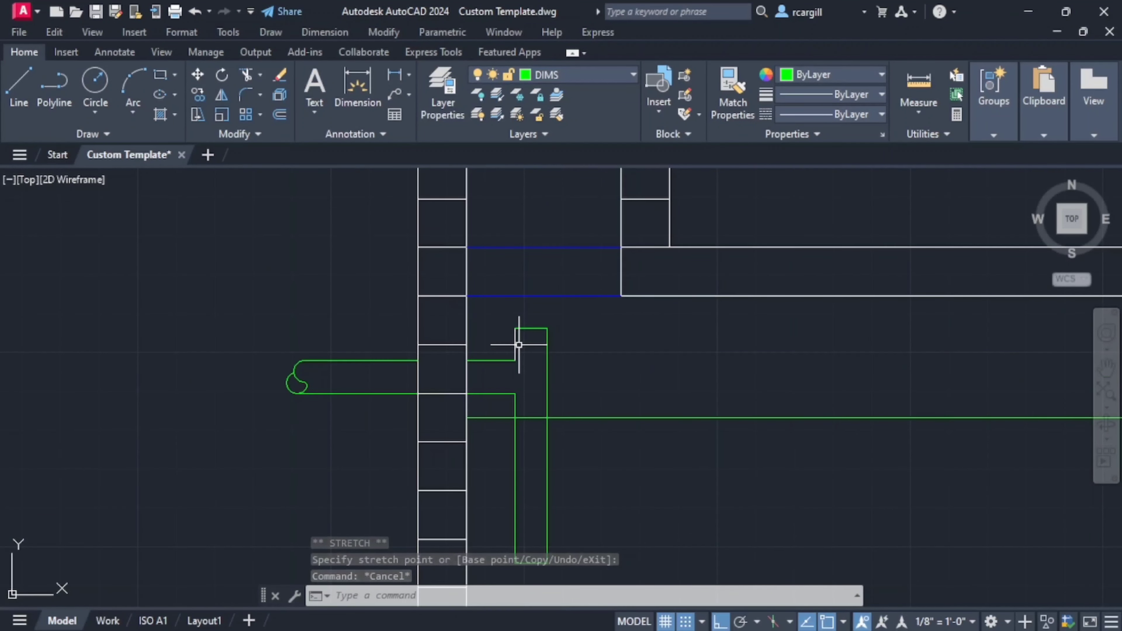
{"action": "left_click", "coordinate": [514, 341]}
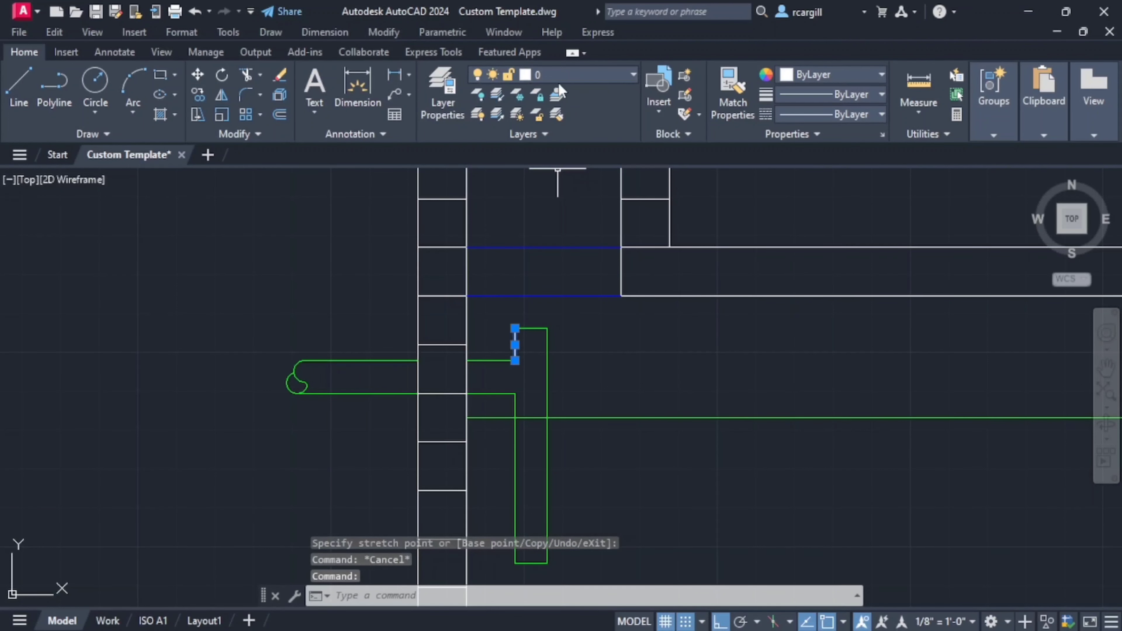
{"action": "left_click", "coordinate": [625, 76]}
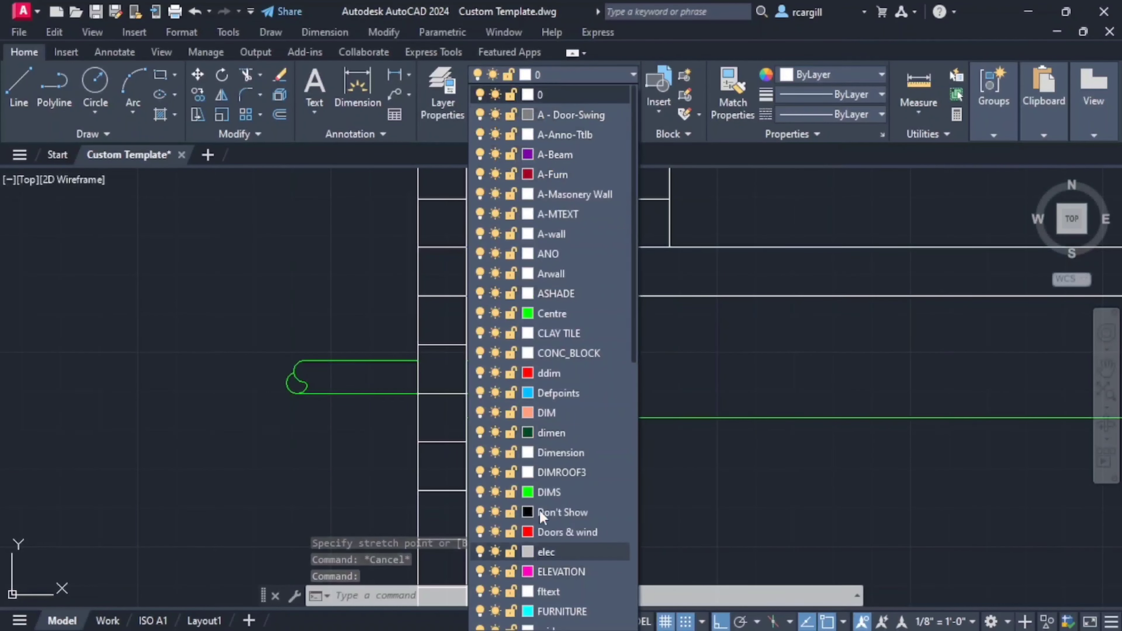
{"action": "left_click", "coordinate": [546, 492]}
{"action": "scroll", "coordinate": [580, 490], "scroll_direction": "down", "scroll_amount": 2}
{"action": "key", "text": "Escape"}
{"action": "scroll", "coordinate": [261, 326], "scroll_direction": "down", "scroll_amount": 1}
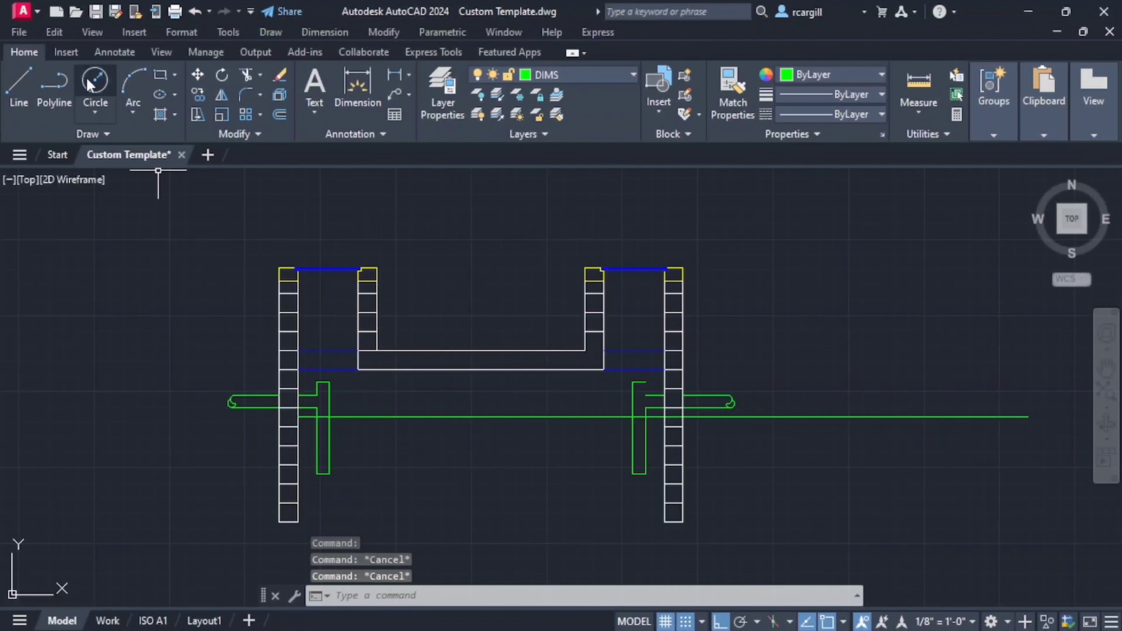
- Draw the missing short vertical line between the top of the outlet tee and its upper horizontal pipe line
{"action": "type", "text": "l"}
{"action": "key", "text": "Return"}
{"action": "scroll", "coordinate": [610, 389], "scroll_direction": "up", "scroll_amount": 4}
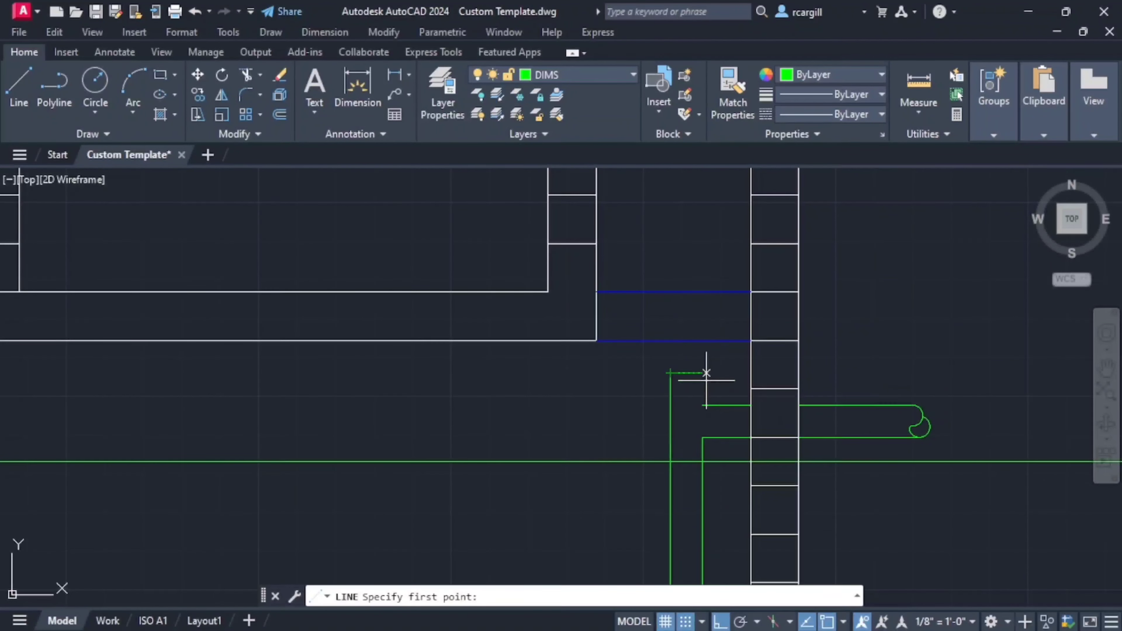
{"action": "left_click", "coordinate": [703, 405]}
{"action": "key", "text": "Escape"}
- Examine the baffle and tee pipe dimensions in the reference section, comparing the outlet side with the inlet side
{"action": "scroll", "coordinate": [703, 405], "scroll_direction": "down", "scroll_amount": 5}
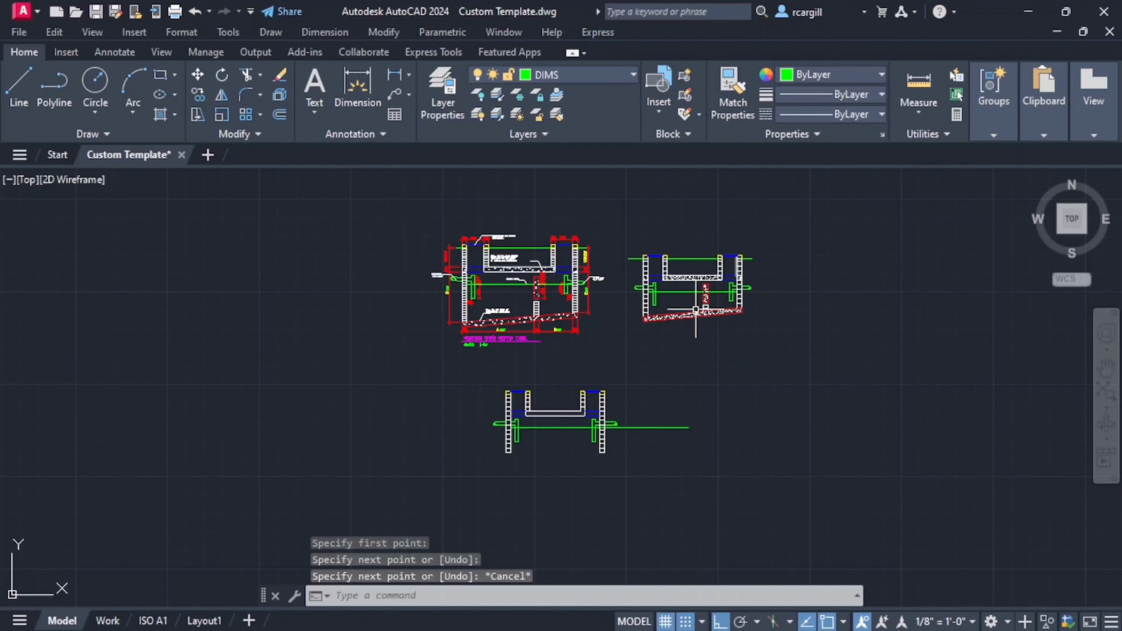
{"action": "scroll", "coordinate": [574, 459], "scroll_direction": "up", "scroll_amount": 2}
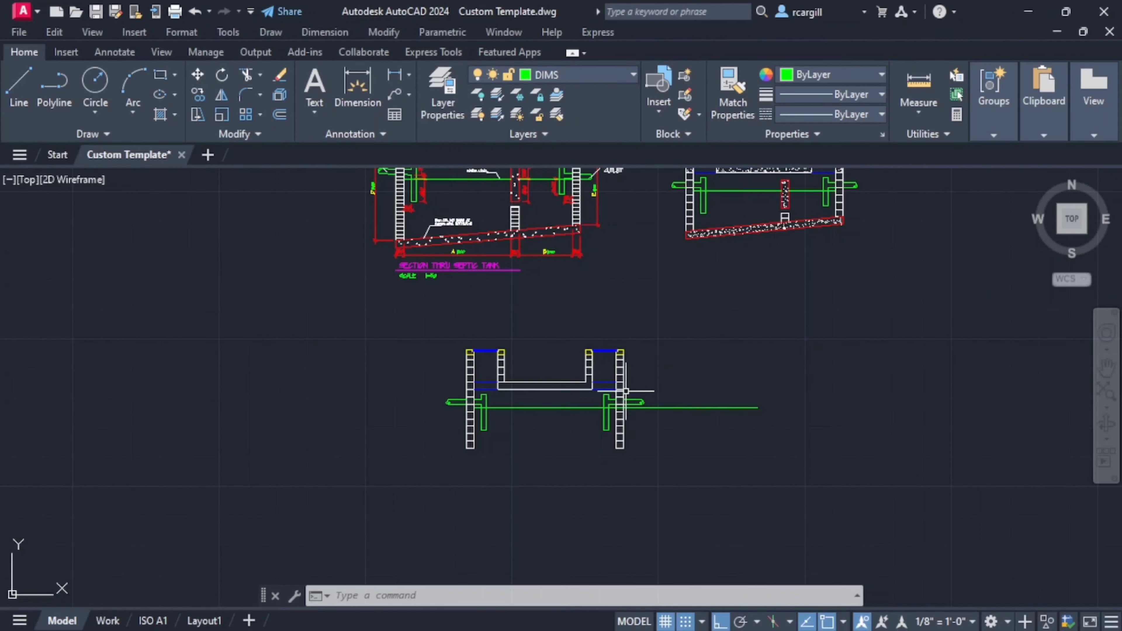
{"action": "middle_click_drag", "start_coordinate": [568, 242], "coordinate": [584, 370]}
{"action": "scroll", "coordinate": [573, 299], "scroll_direction": "up", "scroll_amount": 2}
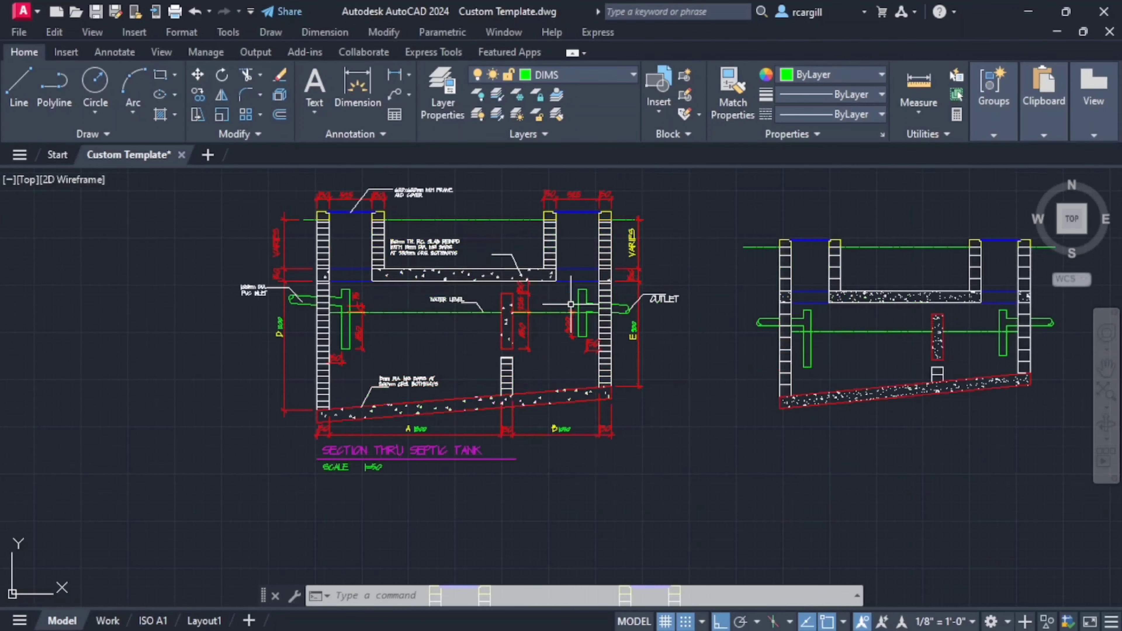
{"action": "middle_click_drag", "start_coordinate": [567, 428], "coordinate": [624, 253]}
{"action": "middle_click_drag", "start_coordinate": [507, 242], "coordinate": [508, 413]}
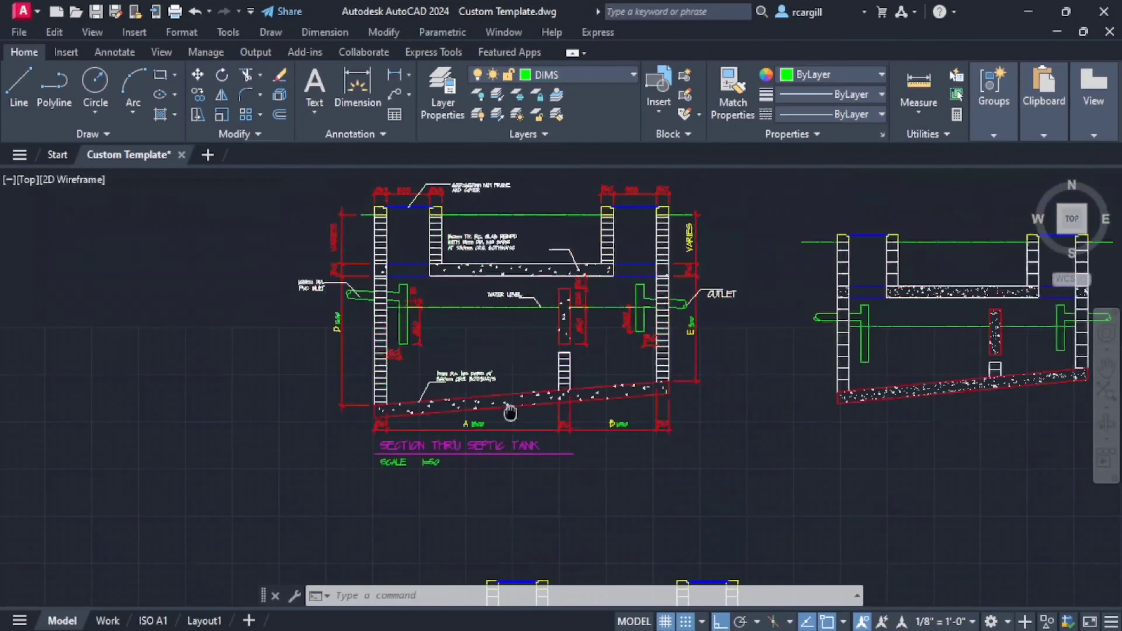
{"action": "scroll", "coordinate": [399, 299], "scroll_direction": "up", "scroll_amount": 4}
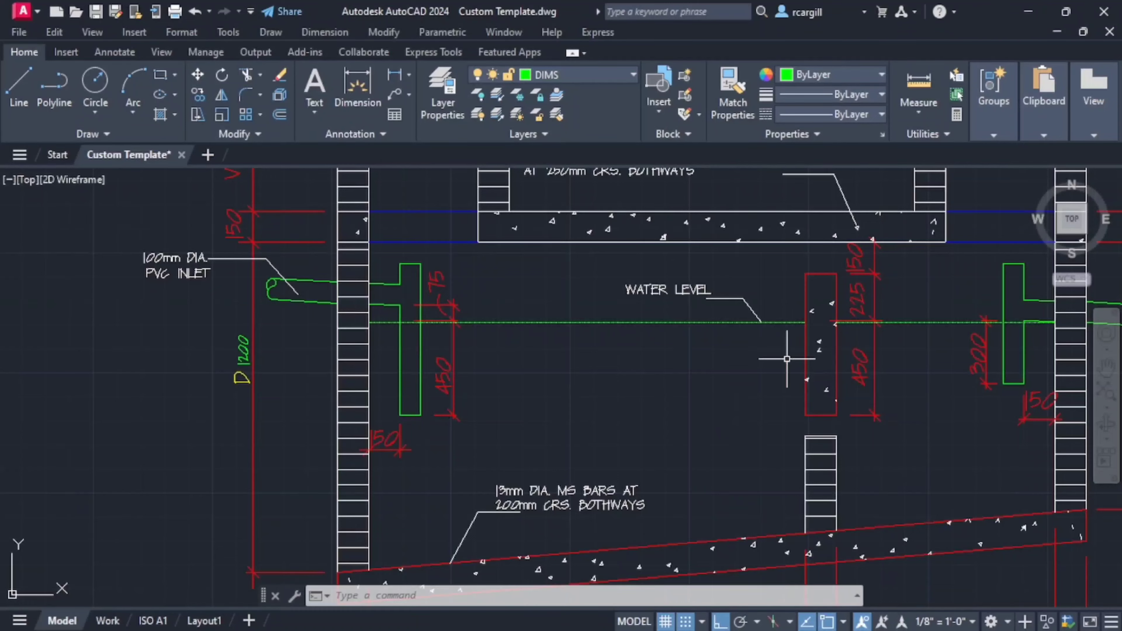
{"action": "scroll", "coordinate": [787, 358], "scroll_direction": "down", "scroll_amount": 4}
{"action": "scroll", "coordinate": [639, 386], "scroll_direction": "up", "scroll_amount": 2}
{"action": "scroll", "coordinate": [656, 459], "scroll_direction": "down", "scroll_amount": 4}
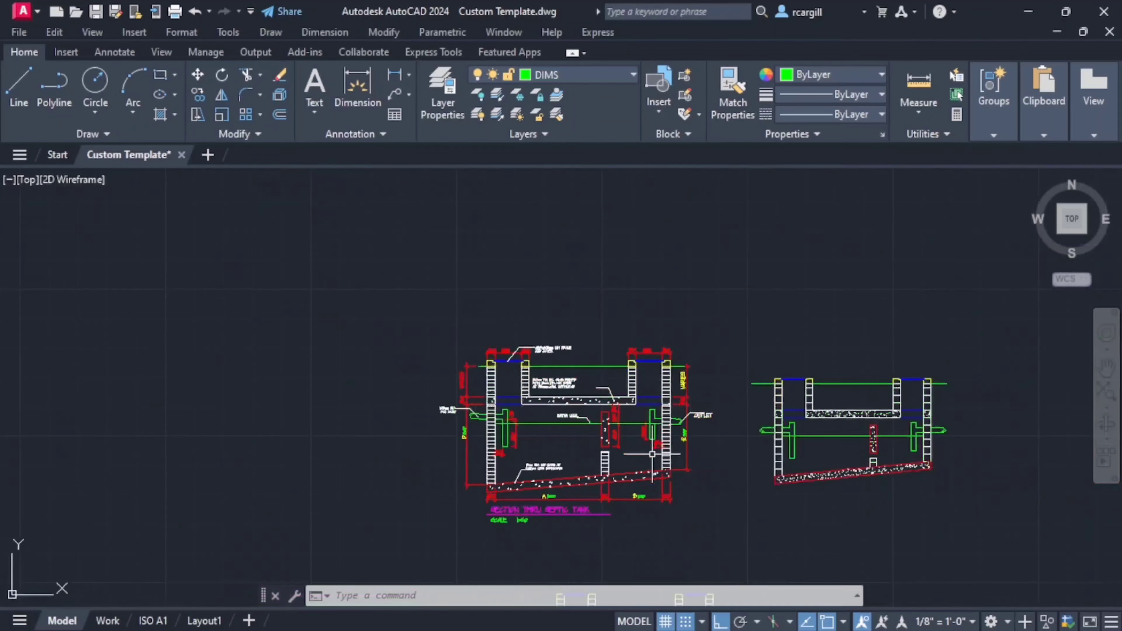
- Offset the bottom line of the outlet tee pipe 150 upward
{"action": "middle_click_drag", "start_coordinate": [653, 454], "coordinate": [641, 314]}
{"action": "middle_click_drag", "start_coordinate": [628, 435], "coordinate": [602, 290]}
{"action": "scroll", "coordinate": [648, 379], "scroll_direction": "up", "scroll_amount": 2}
{"action": "scroll", "coordinate": [680, 400], "scroll_direction": "up", "scroll_amount": 2}
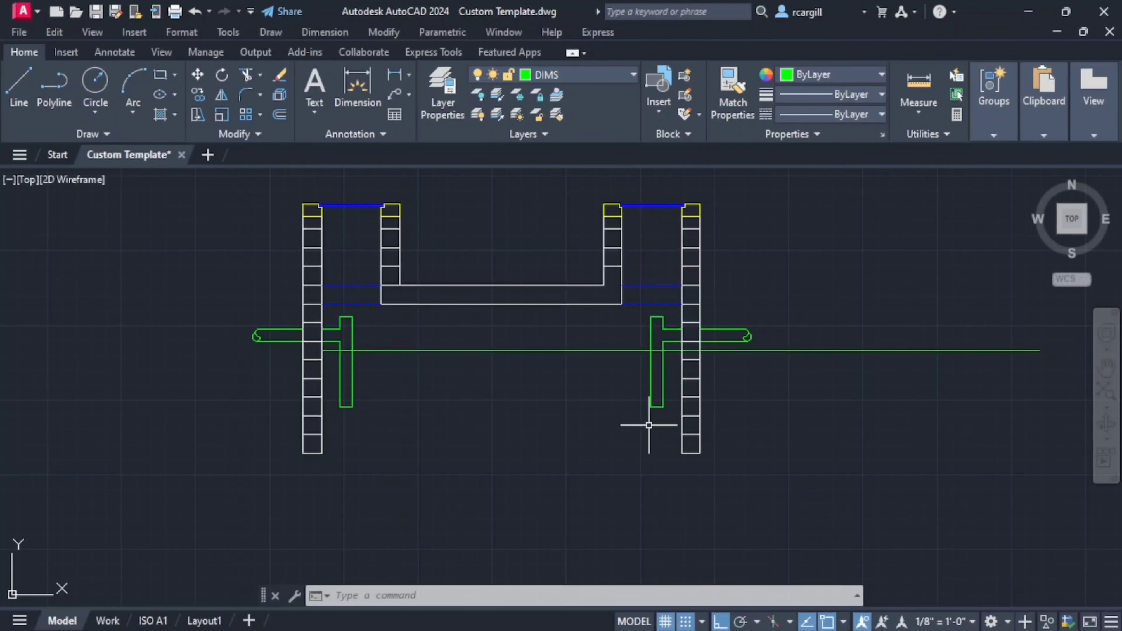
{"action": "type", "text": "f"}
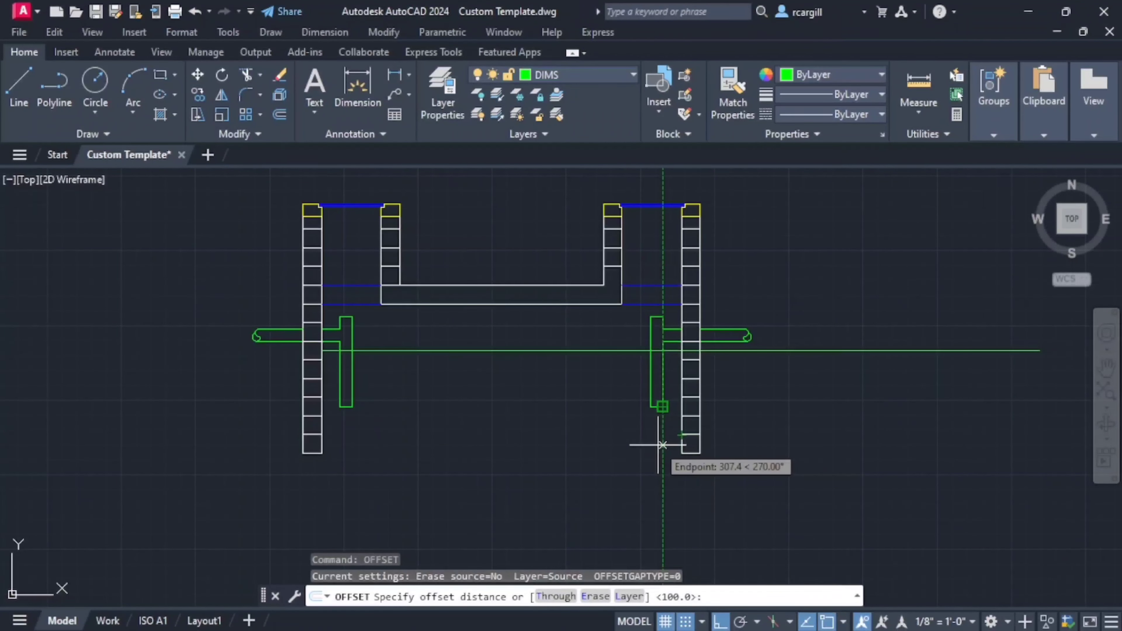
{"action": "key", "text": "Return"}
{"action": "left_click", "coordinate": [657, 407]}
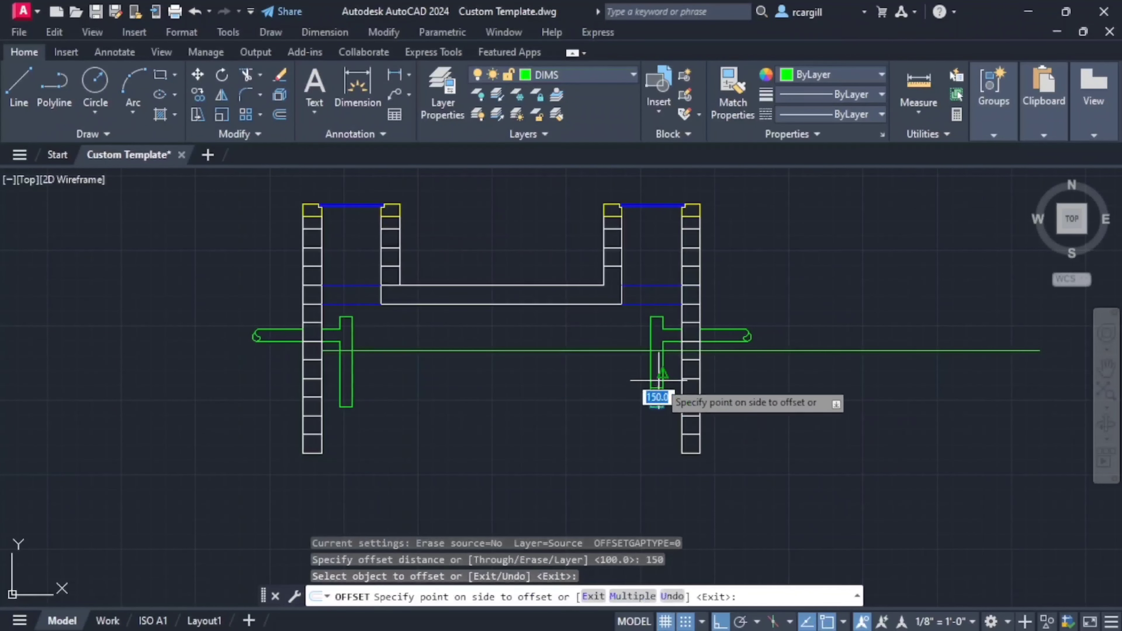
{"action": "left_click", "coordinate": [649, 392]}
{"action": "key", "text": "Escape"}
{"action": "key", "text": "Escape"}
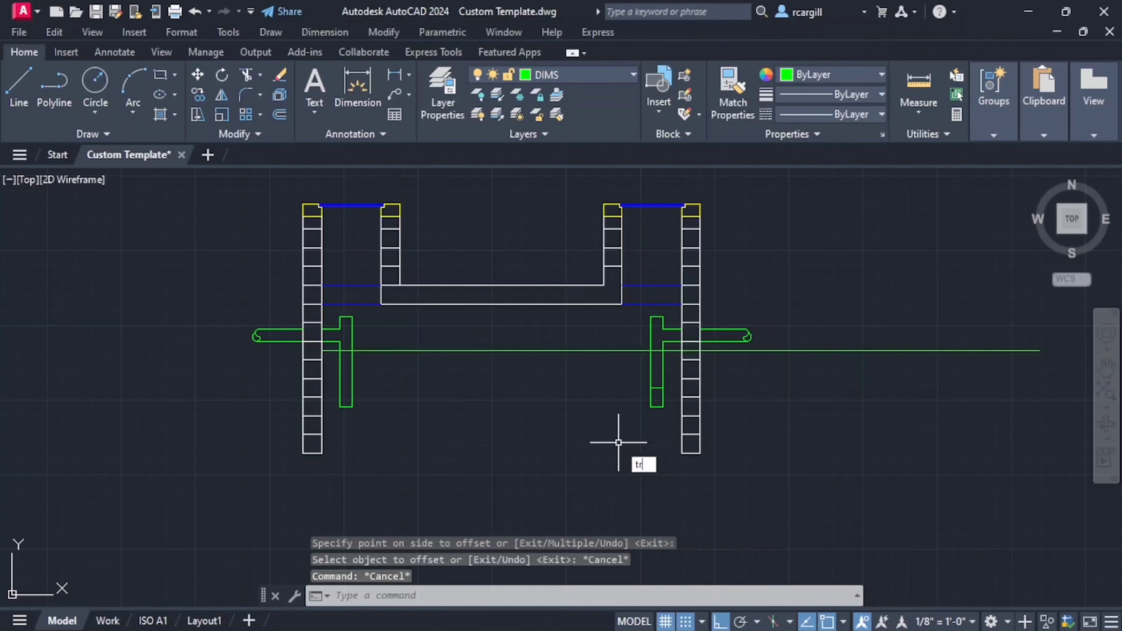
- Trim both side lines of the outlet tee pipe below the offset line
{"action": "type", "text": "tr"}
{"action": "key", "text": "Return"}
{"action": "left_click", "coordinate": [657, 397]}
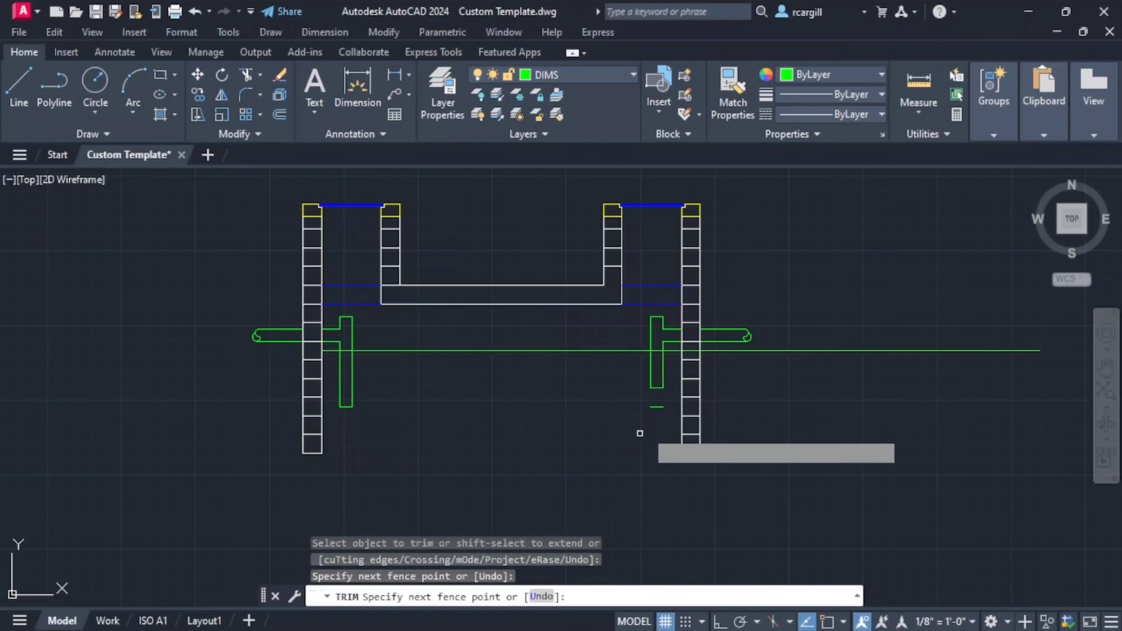
{"action": "key", "text": "Return"}
{"action": "scroll", "coordinate": [614, 478], "scroll_direction": "down", "scroll_amount": 5}
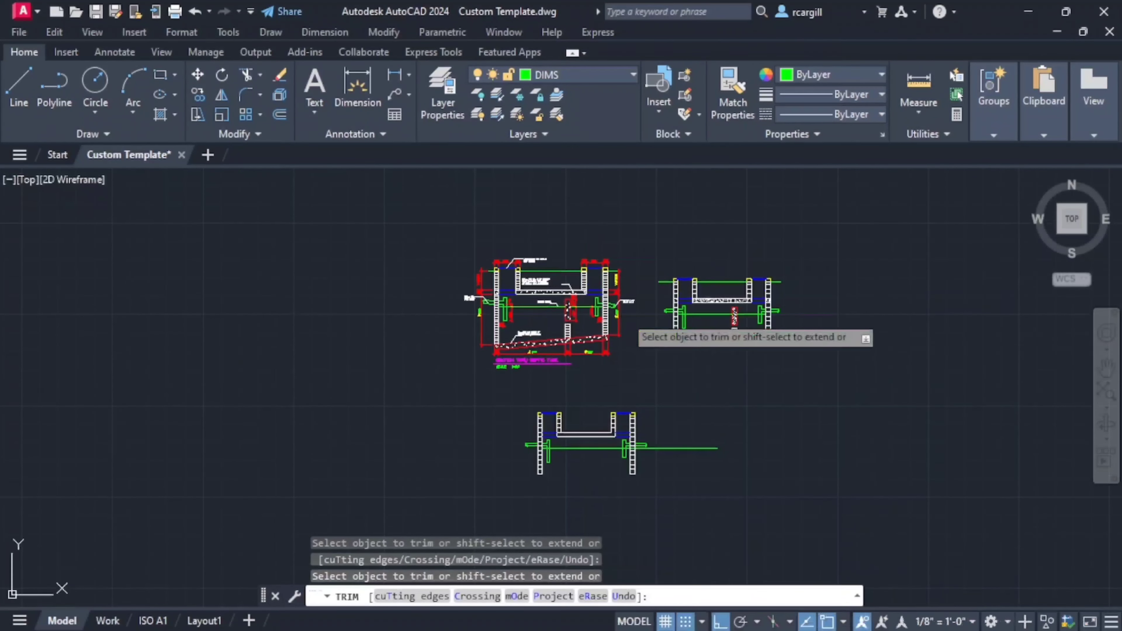
{"action": "key", "text": "Escape"}
- Color the outlet wall's brick joint line level with the underside of the slab green as a depth reference
{"action": "scroll", "coordinate": [609, 305], "scroll_direction": "up", "scroll_amount": 8}
{"action": "middle_click_drag", "start_coordinate": [616, 274], "coordinate": [618, 351]}
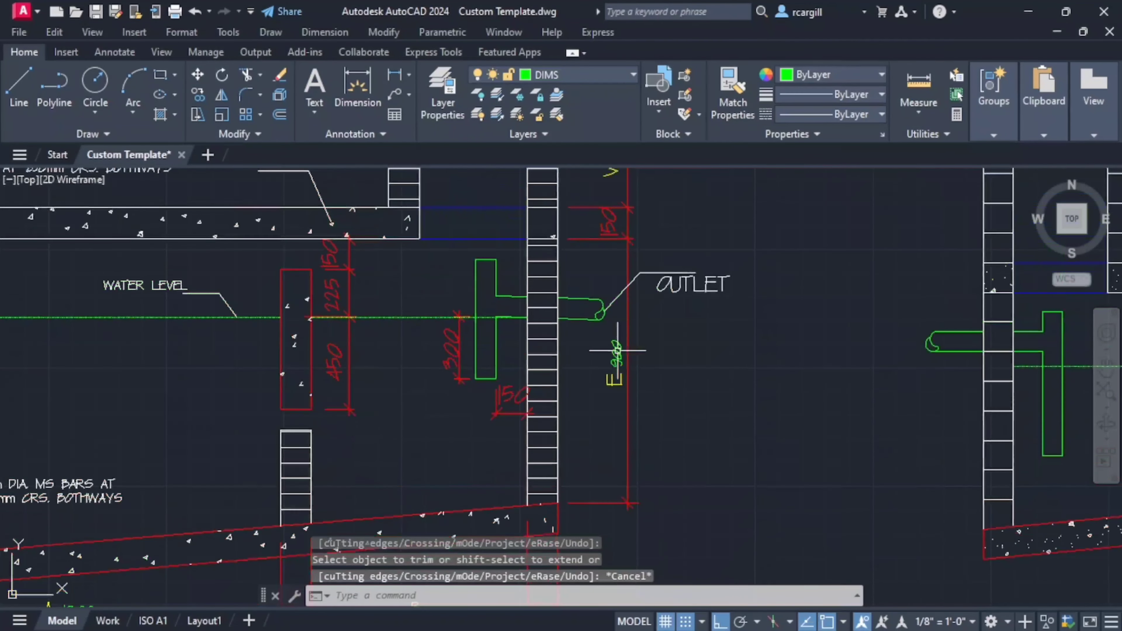
{"action": "scroll", "coordinate": [602, 498], "scroll_direction": "down", "scroll_amount": 5}
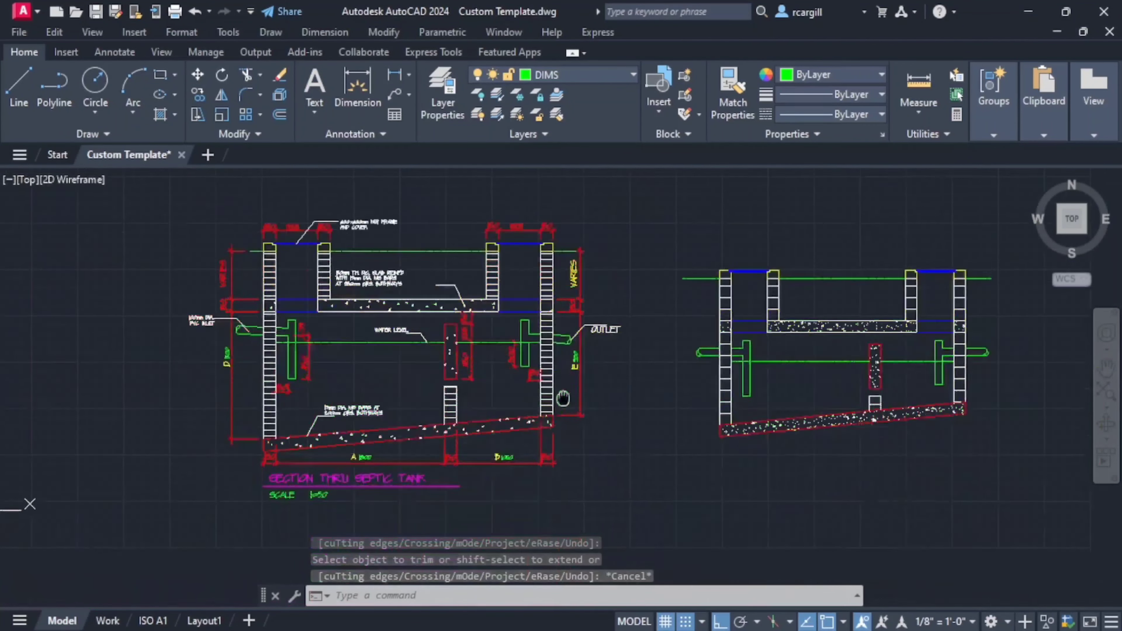
{"action": "scroll", "coordinate": [714, 401], "scroll_direction": "up", "scroll_amount": 2}
{"action": "mouse_move", "coordinate": [714, 401]}
{"action": "middle_mouse_down"}
{"action": "mouse_move", "coordinate": [490, 373]}
{"action": "mouse_move", "coordinate": [712, 263]}
{"action": "middle_mouse_up"}
{"action": "scroll", "coordinate": [649, 321], "scroll_direction": "up", "scroll_amount": 2}
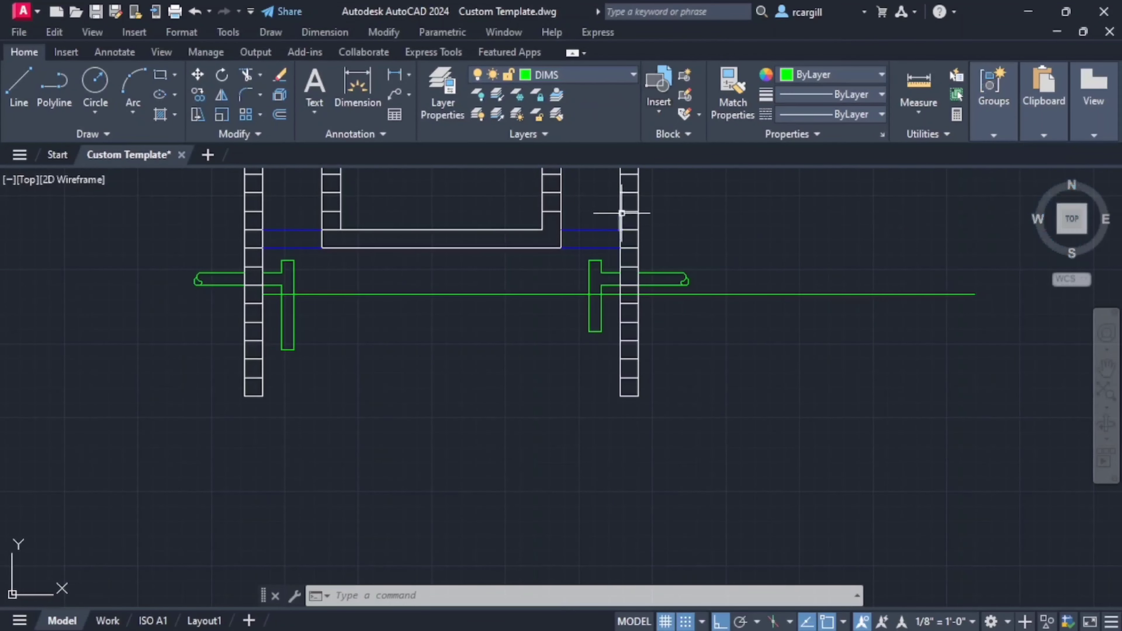
{"action": "scroll", "coordinate": [632, 235], "scroll_direction": "up", "scroll_amount": 2}
{"action": "left_click", "coordinate": [628, 258]}
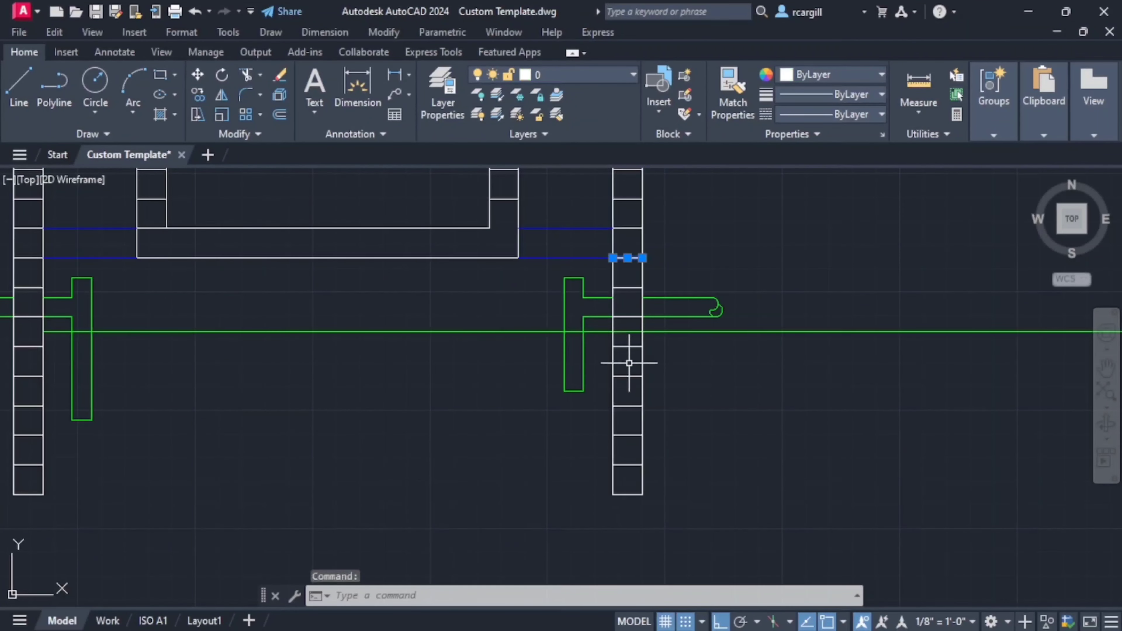
{"action": "middle_click_drag", "start_coordinate": [549, 269], "coordinate": [727, 270]}
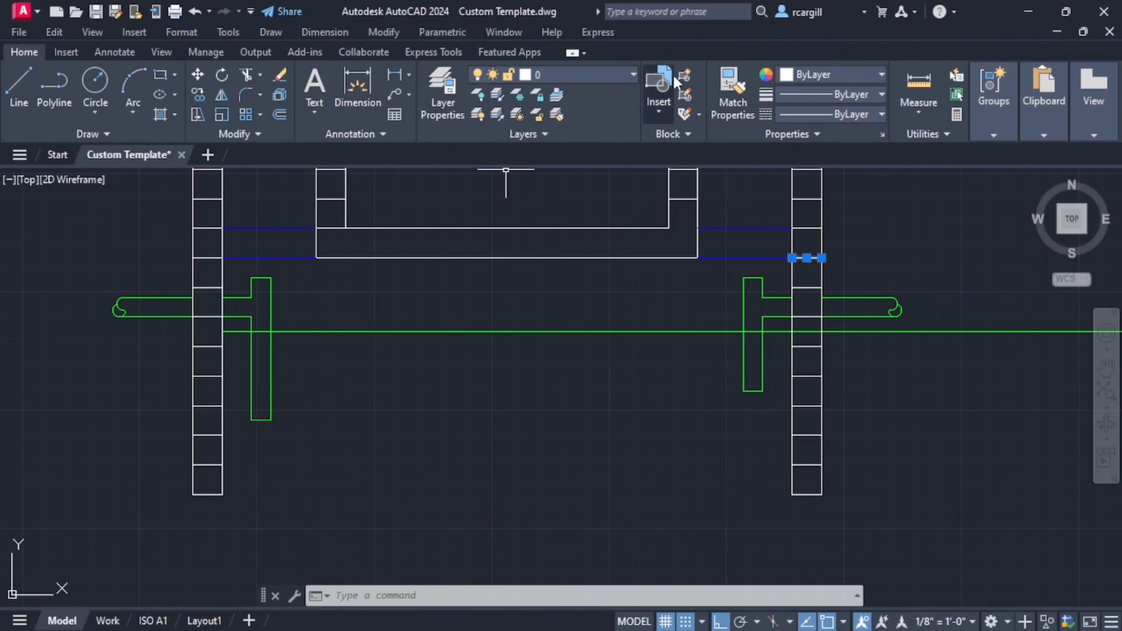
{"action": "left_click", "coordinate": [846, 79]}
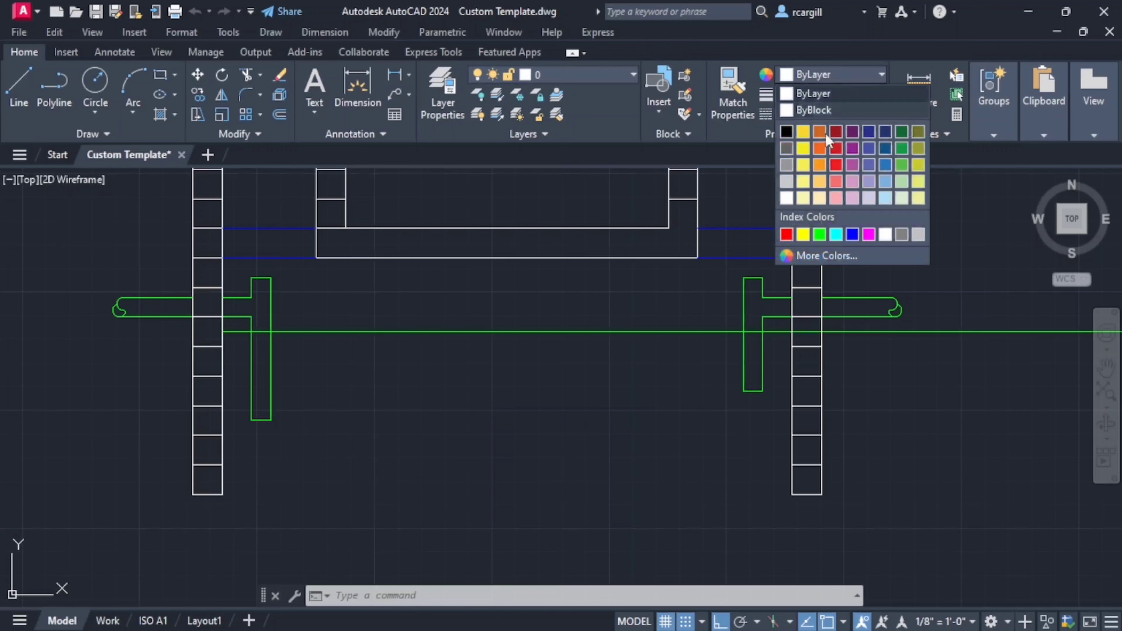
{"action": "left_click", "coordinate": [819, 235]}
{"action": "key", "text": "Escape"}
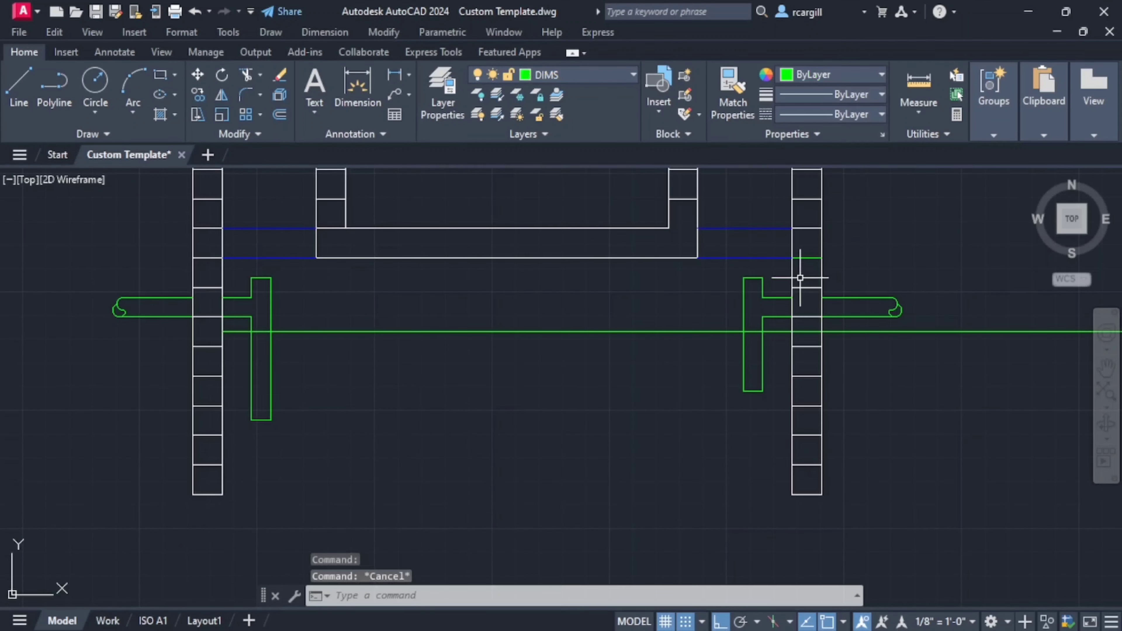
- Offset the green joint line of the outlet wall 900 downward
{"action": "type", "text": "off"}
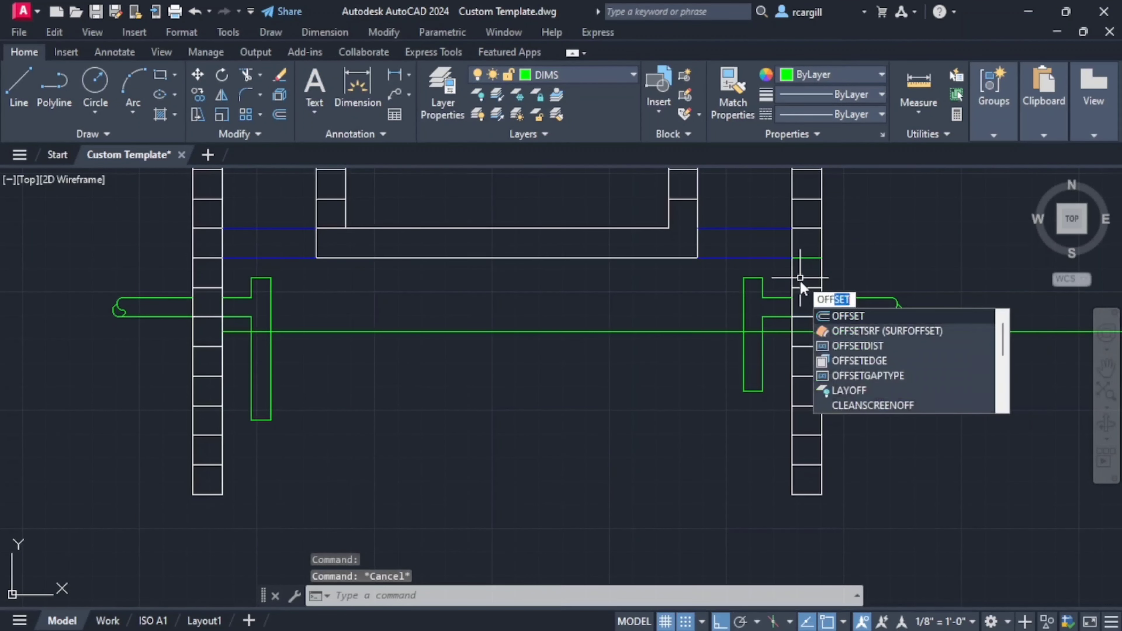
{"action": "key", "text": "Return"}
{"action": "type", "text": "900"}
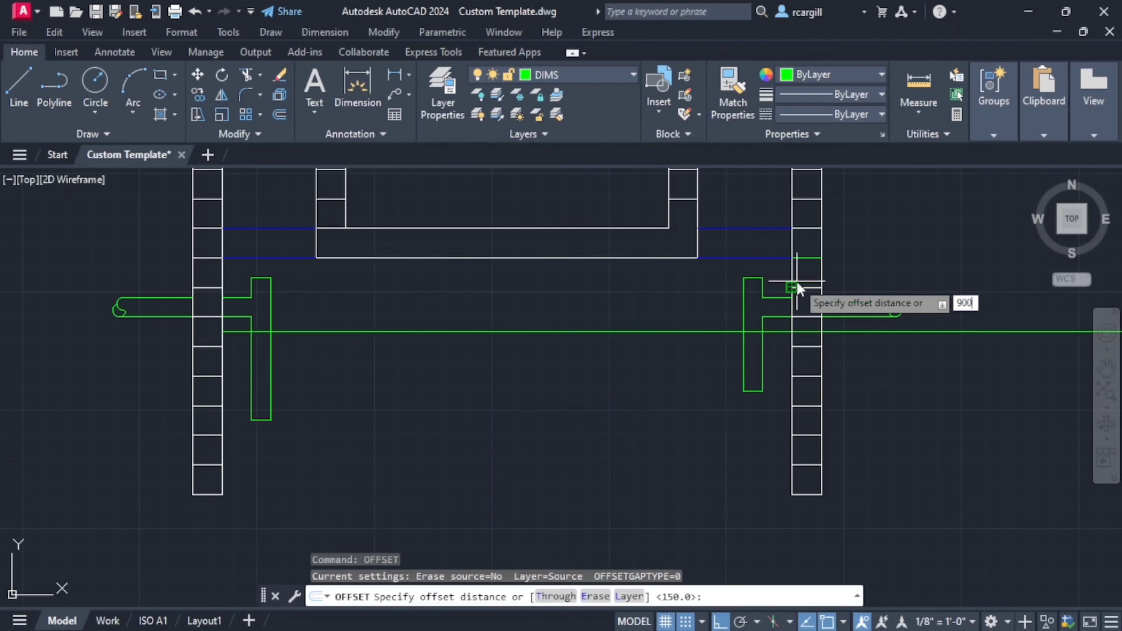
{"action": "key", "text": "Return"}
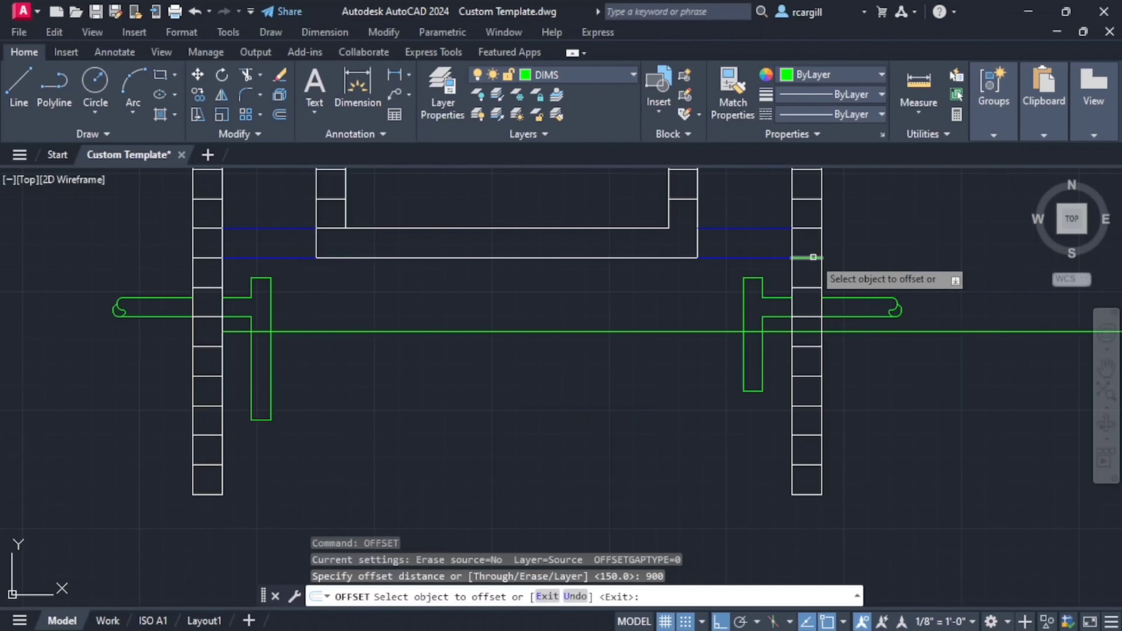
{"action": "left_click", "coordinate": [821, 258]}
{"action": "left_click", "coordinate": [834, 361]}
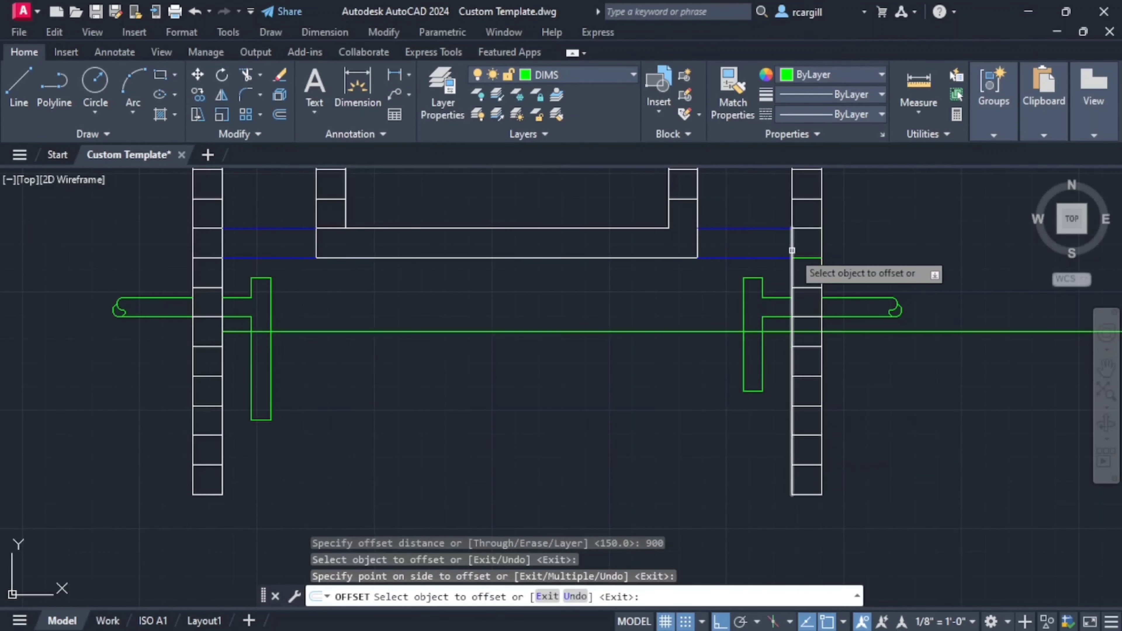
{"action": "left_click", "coordinate": [803, 256]}
{"action": "left_click", "coordinate": [822, 420]}
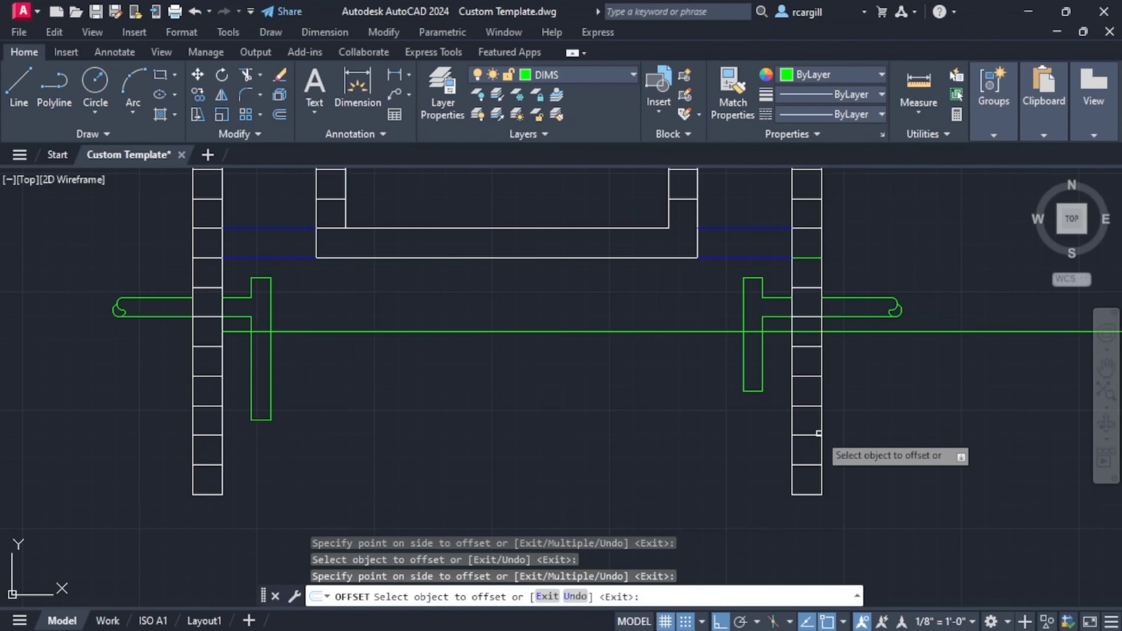
{"action": "key", "text": "Escape"}
{"action": "key", "text": "Escape"}
- Color the outlet wall's joint line 900 below the slab underside green to mark the base level
{"action": "left_click", "coordinate": [807, 436]}
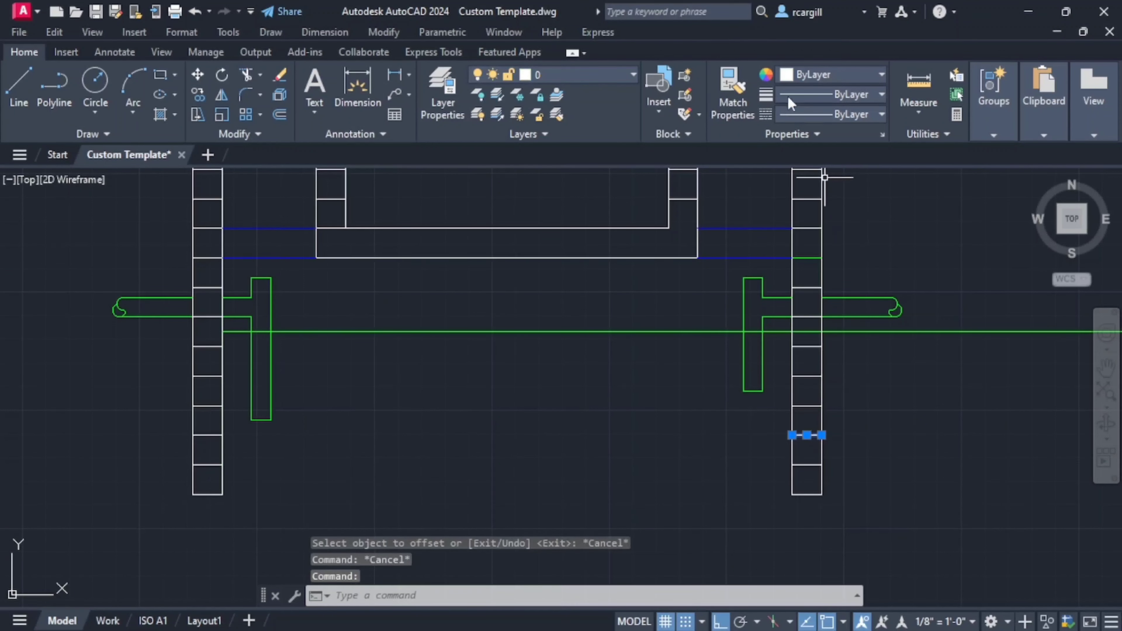
{"action": "left_click", "coordinate": [823, 80]}
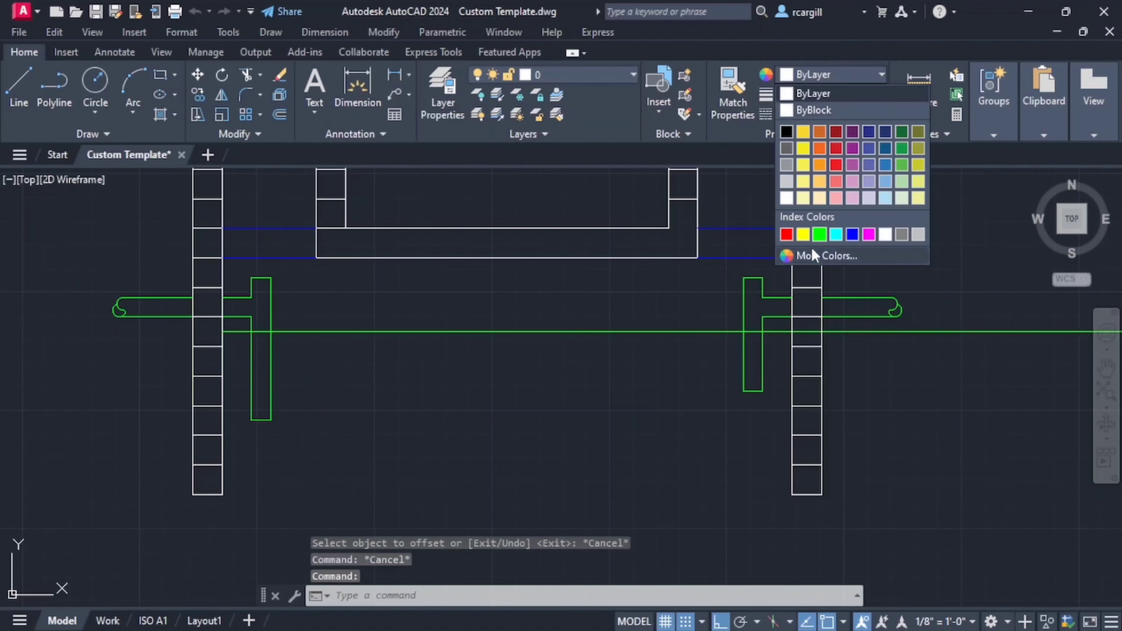
{"action": "left_click", "coordinate": [824, 235]}
{"action": "key", "text": "Escape"}
- Return the outlet wall's upper green joint line, level with the slab underside, to the ByLayer color
{"action": "left_click", "coordinate": [809, 258]}
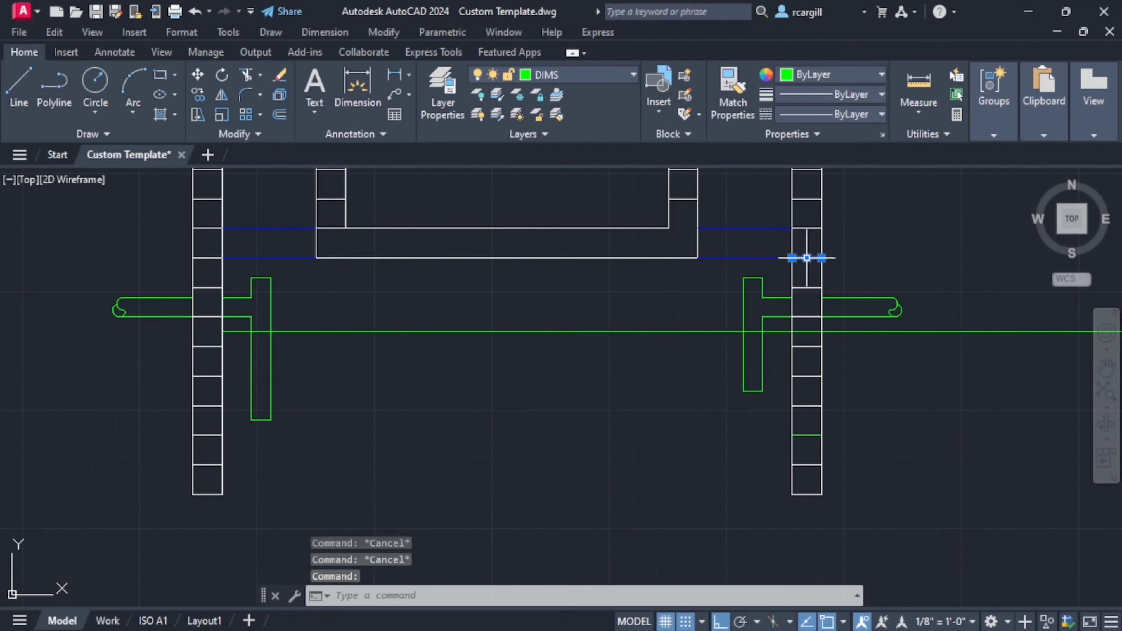
{"action": "left_click", "coordinate": [833, 73]}
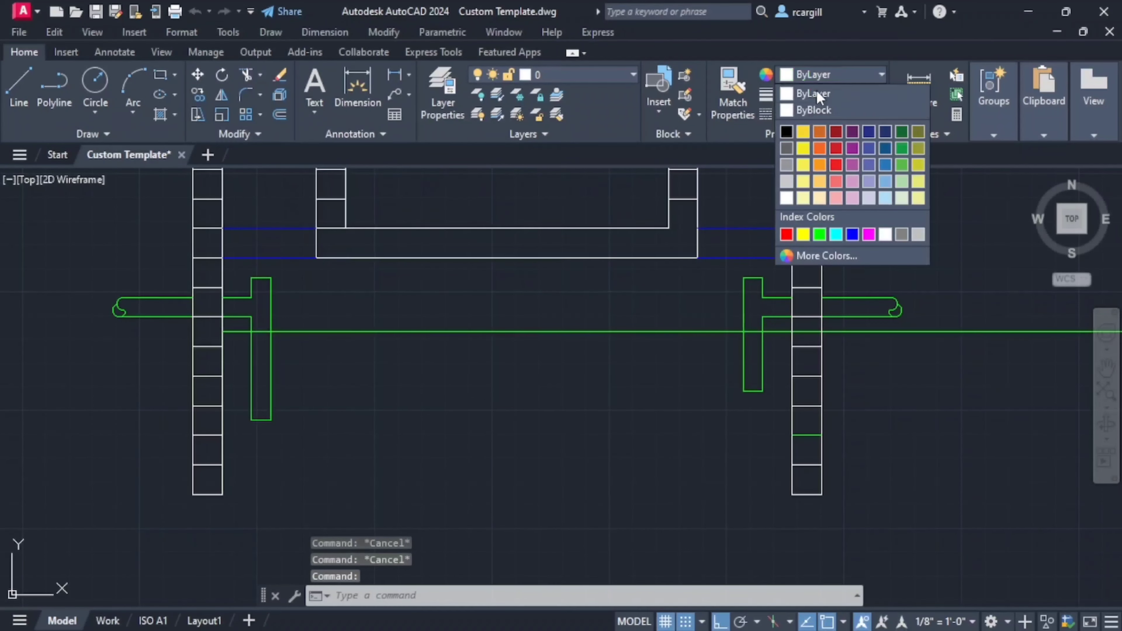
{"action": "left_click", "coordinate": [813, 89]}
{"action": "key", "text": "Escape"}
- Examine the wall depths, partition wall and sloping base slab in the dimensioned reference section
{"action": "scroll", "coordinate": [806, 401], "scroll_direction": "down", "scroll_amount": 4}
{"action": "middle_click_drag", "start_coordinate": [807, 401], "coordinate": [858, 376]}
{"action": "scroll", "coordinate": [856, 375], "scroll_direction": "up", "scroll_amount": 4}
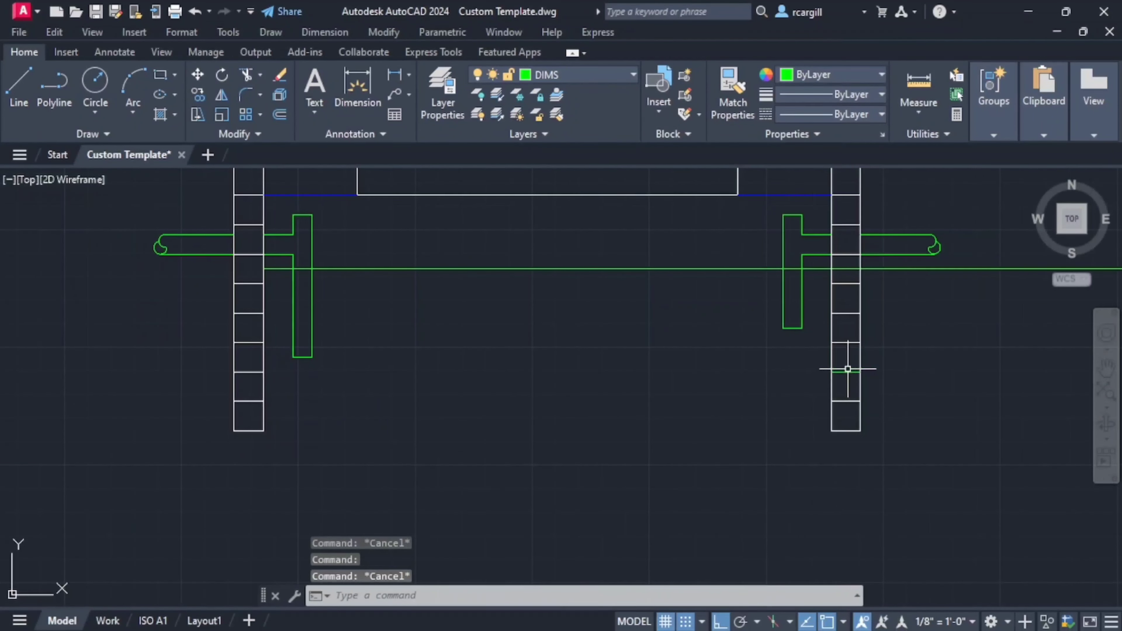
{"action": "scroll", "coordinate": [371, 354], "scroll_direction": "down", "scroll_amount": 8}
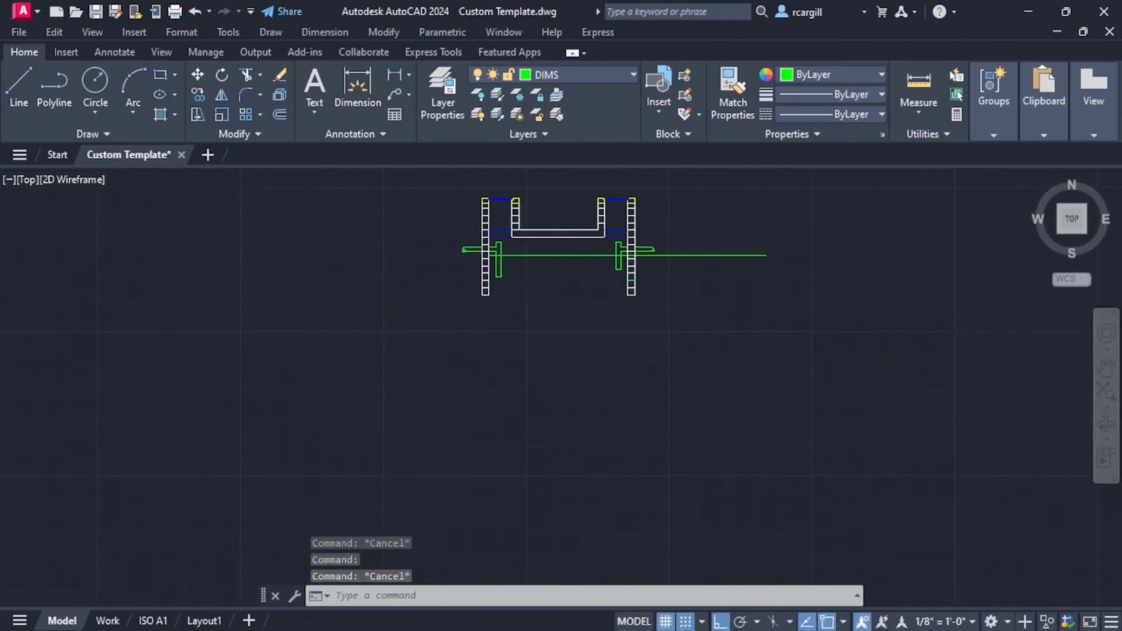
{"action": "scroll", "coordinate": [528, 317], "scroll_direction": "up", "scroll_amount": 4}
{"action": "scroll", "coordinate": [493, 340], "scroll_direction": "up", "scroll_amount": 2}
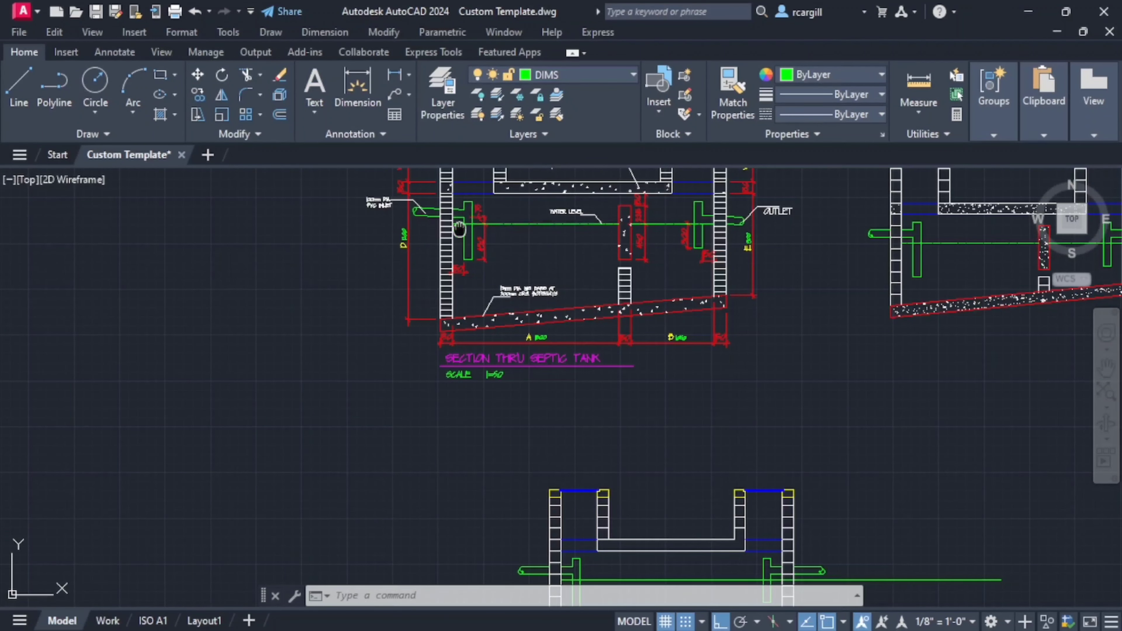
{"action": "scroll", "coordinate": [490, 248], "scroll_direction": "up", "scroll_amount": 4}
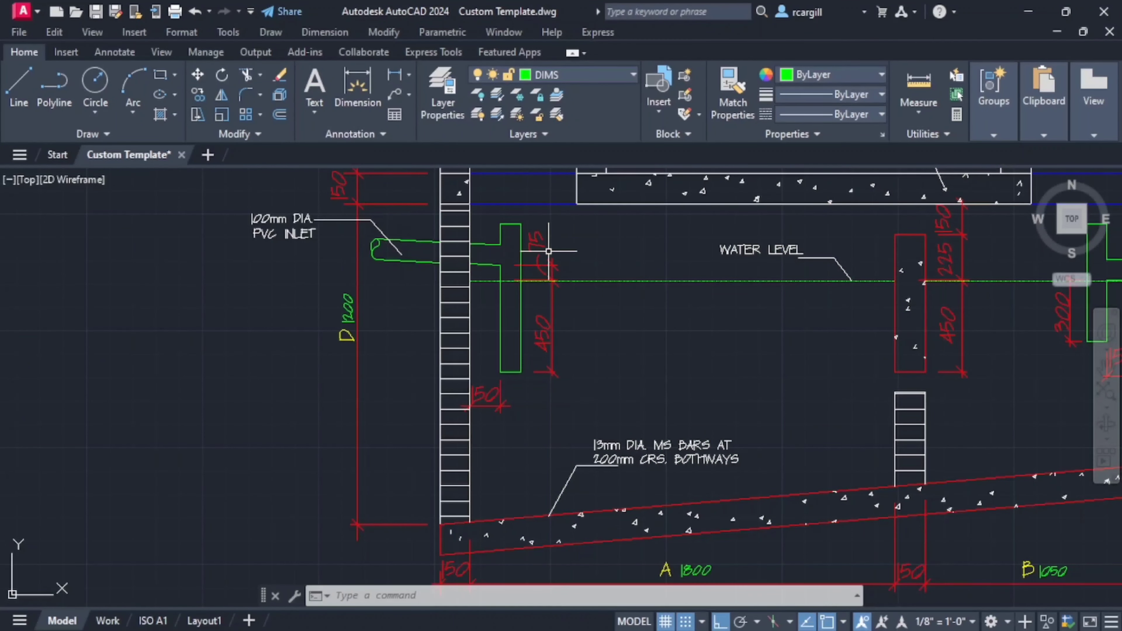
{"action": "middle_click_drag", "start_coordinate": [548, 251], "coordinate": [530, 207]}
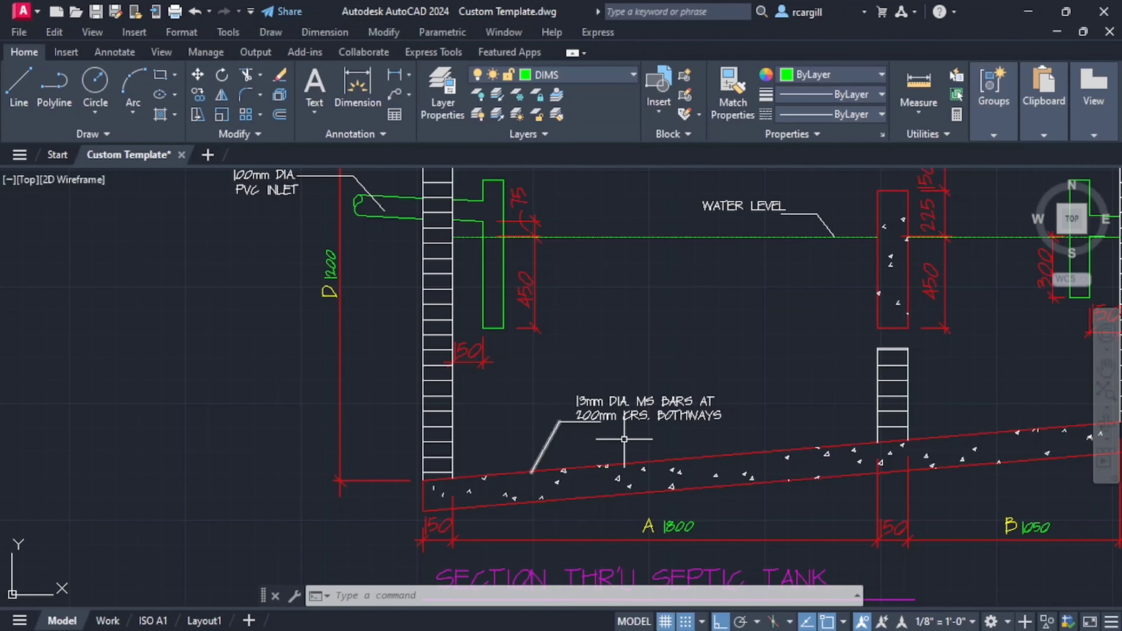
{"action": "scroll", "coordinate": [548, 467], "scroll_direction": "down", "scroll_amount": 4}
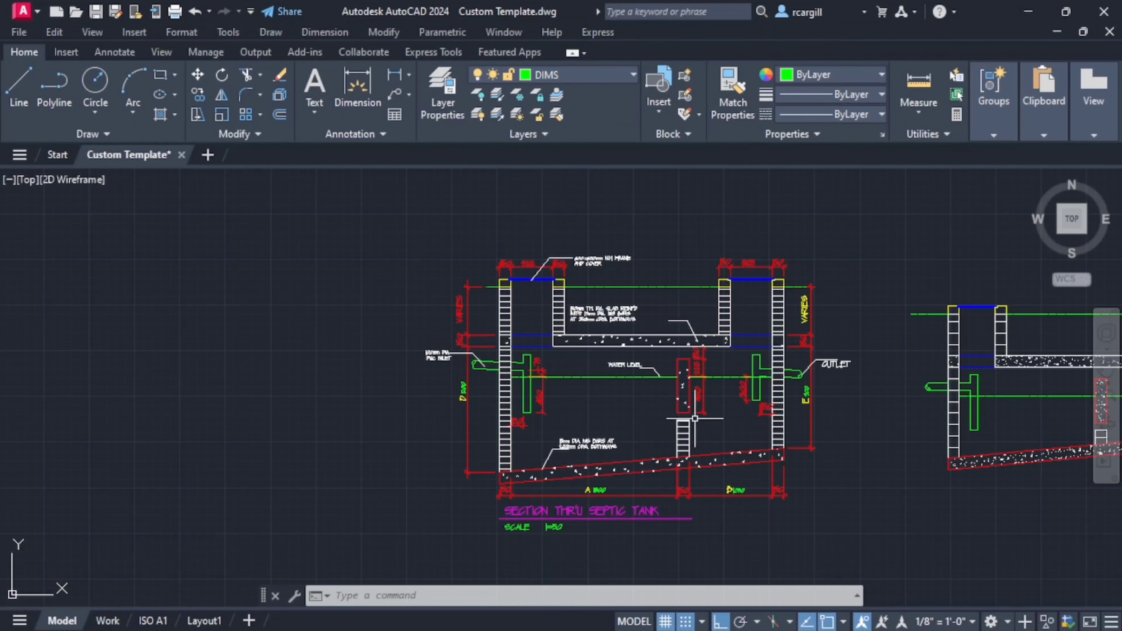
{"action": "scroll", "coordinate": [695, 418], "scroll_direction": "up", "scroll_amount": 5}
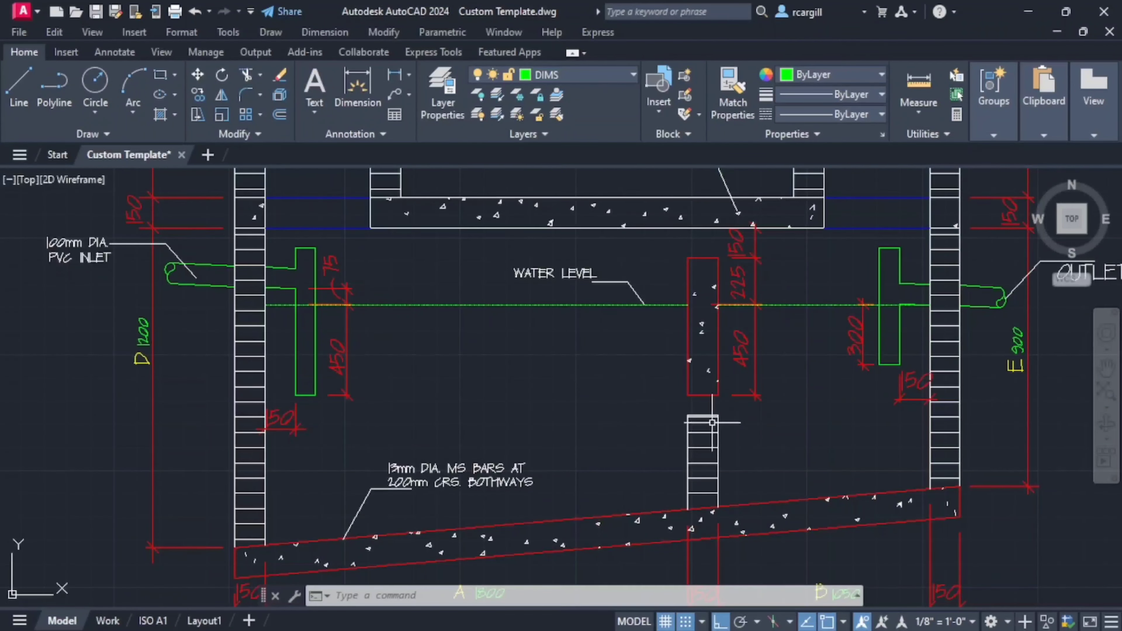
{"action": "scroll", "coordinate": [834, 406], "scroll_direction": "down", "scroll_amount": 3}
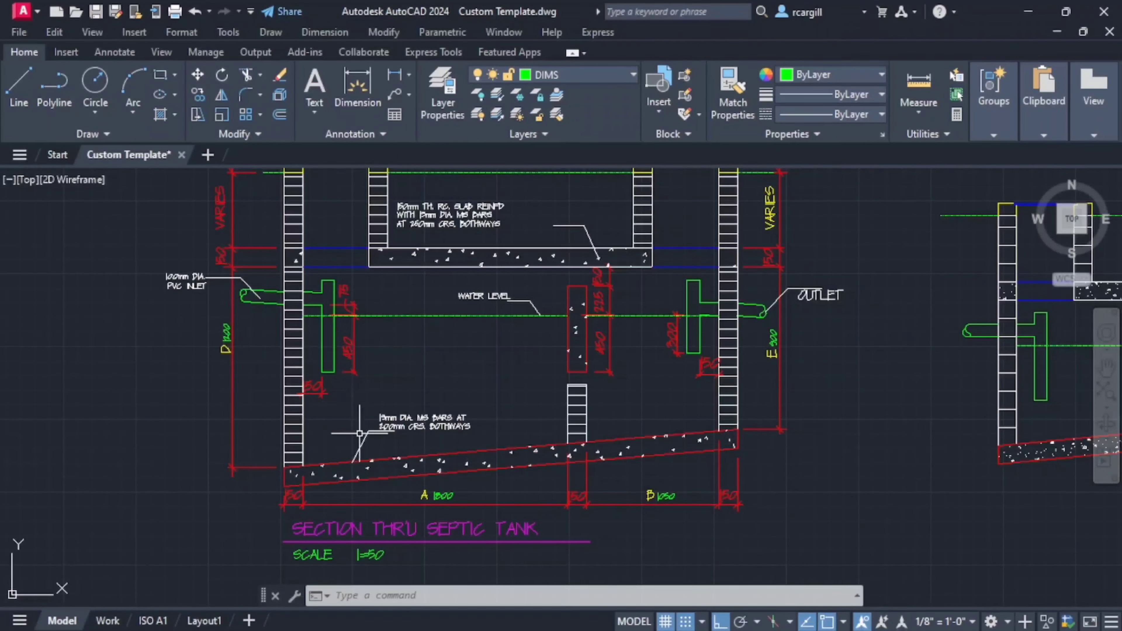
{"action": "scroll", "coordinate": [293, 482], "scroll_direction": "up", "scroll_amount": 2}
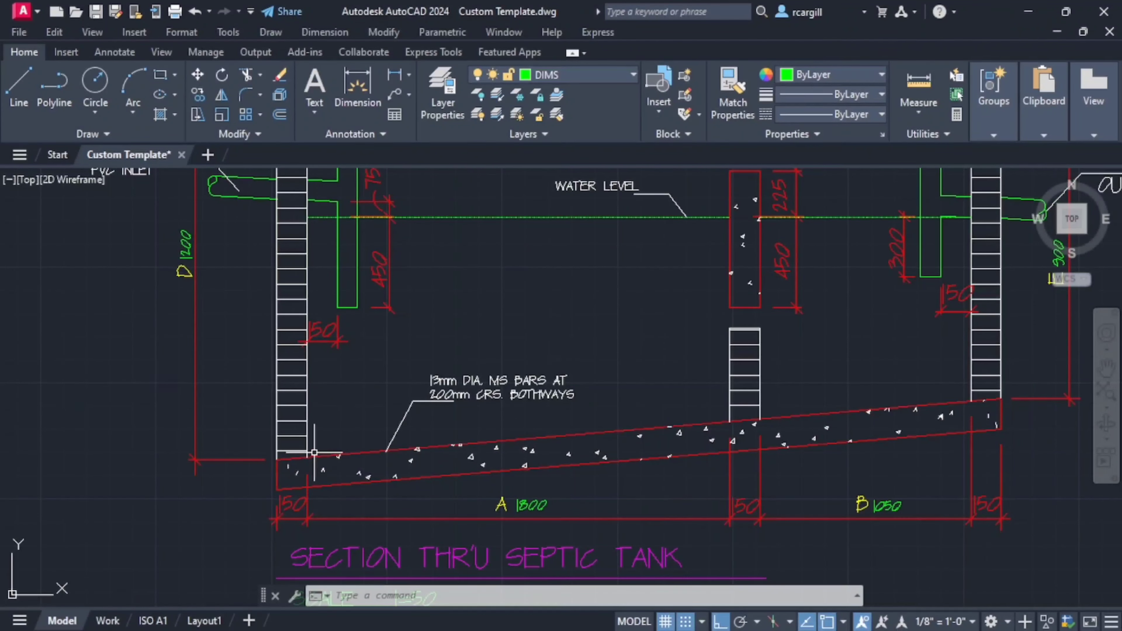
{"action": "middle_click_drag", "start_coordinate": [314, 453], "coordinate": [297, 462]}
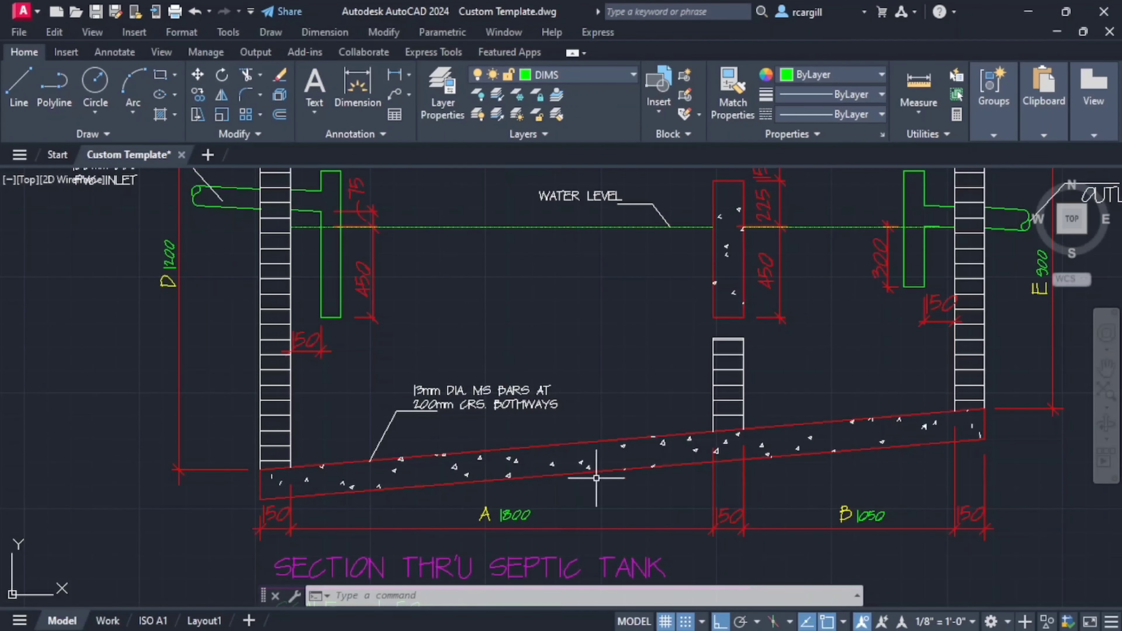
{"action": "scroll", "coordinate": [731, 482], "scroll_direction": "down", "scroll_amount": 3}
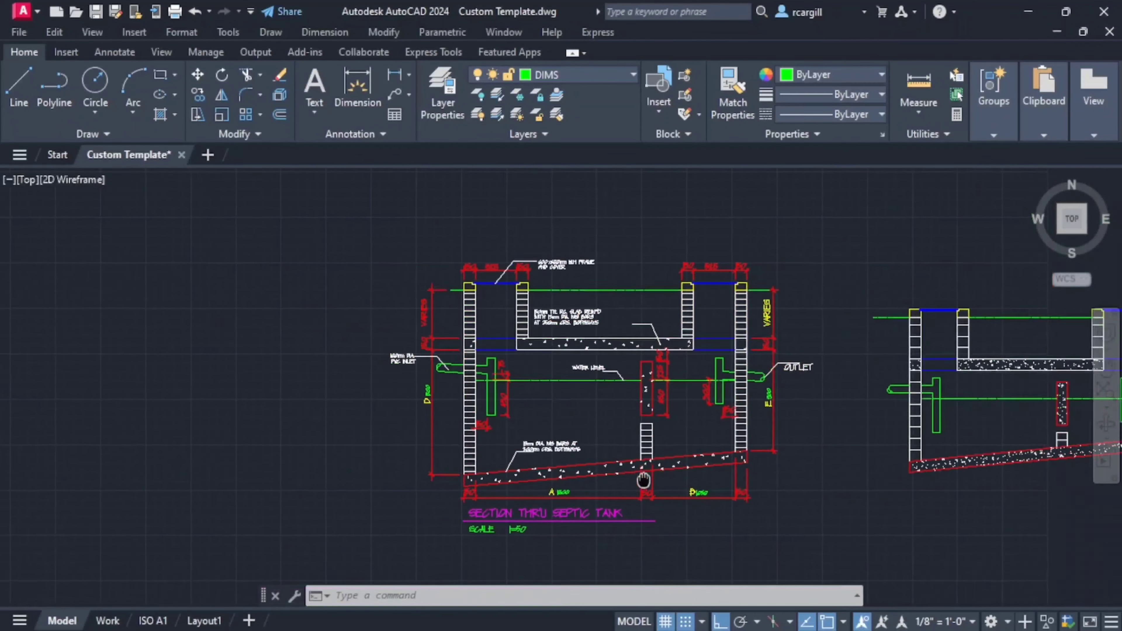
{"action": "scroll", "coordinate": [727, 427], "scroll_direction": "up", "scroll_amount": 3}
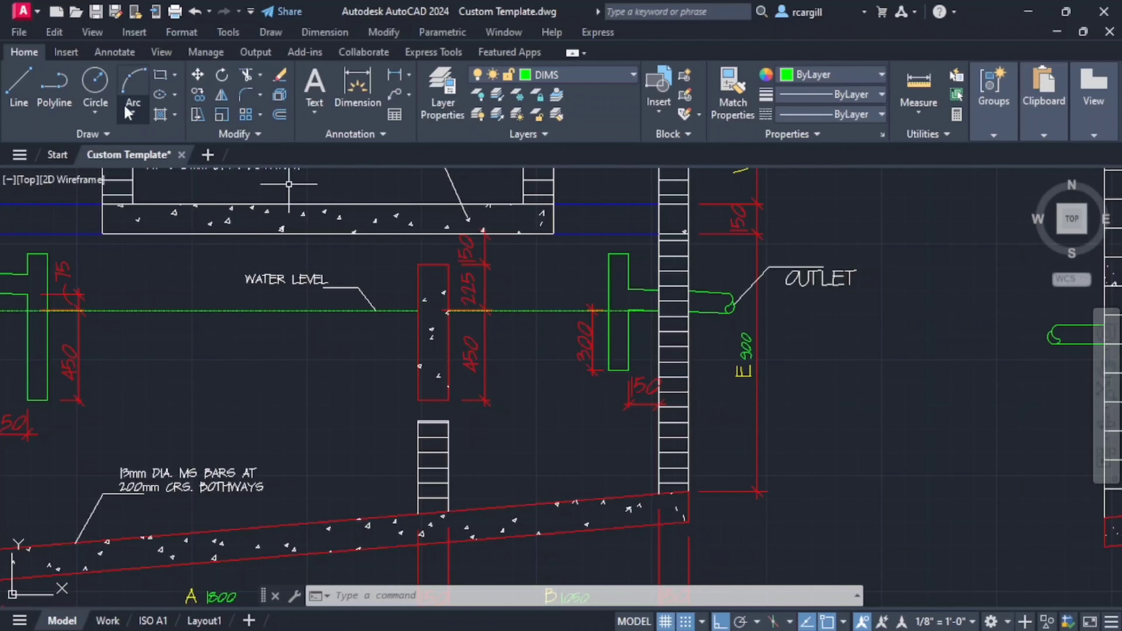
- Make ROOF the current layer
{"action": "left_click", "coordinate": [614, 76]}
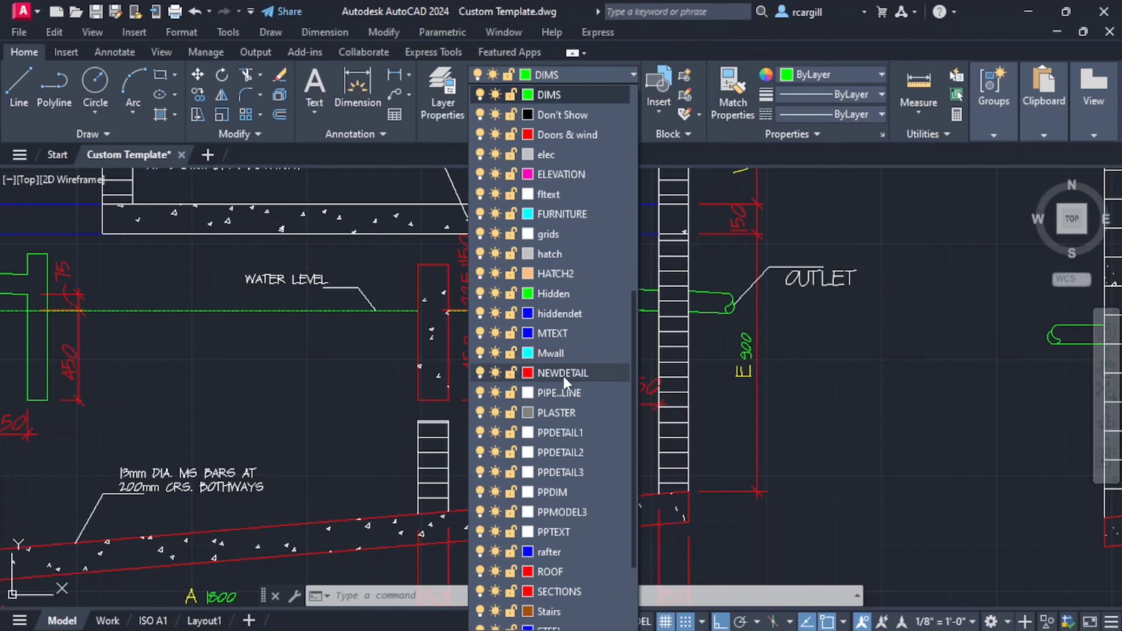
{"action": "left_click", "coordinate": [559, 577]}
{"action": "scroll", "coordinate": [585, 467], "scroll_direction": "down", "scroll_amount": 10}
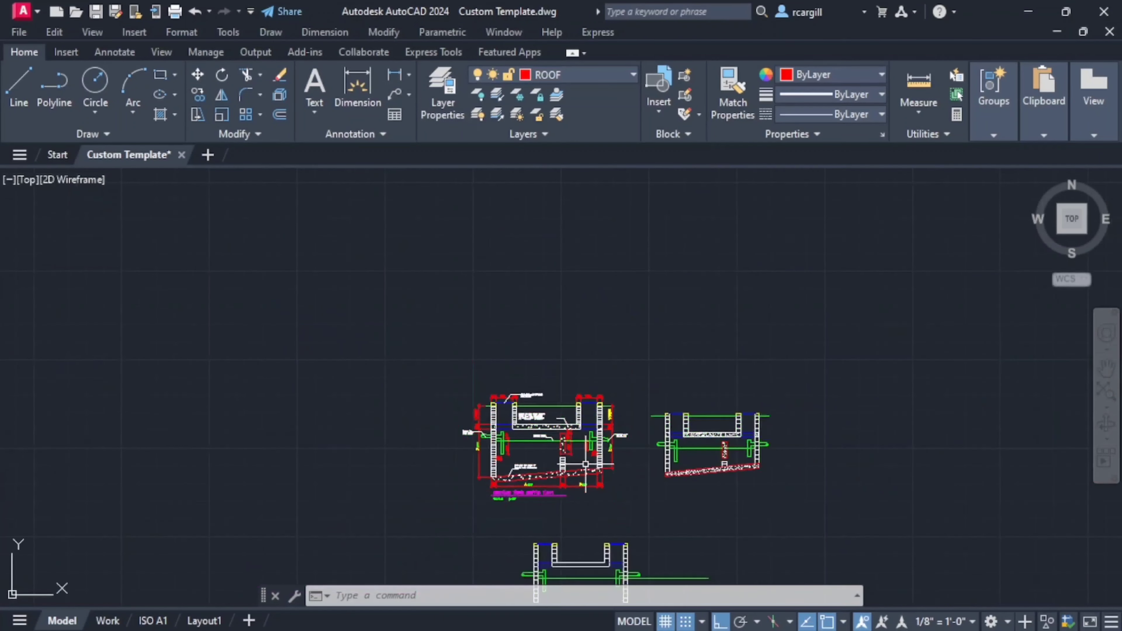
- Draw the base slab's sloping top line from the inlet wall's outer bottom corner to the outer end of the outlet wall's green joint line
{"action": "scroll", "coordinate": [525, 470], "scroll_direction": "down", "scroll_amount": 2}
{"action": "mouse_move", "coordinate": [525, 471]}
{"action": "middle_mouse_down"}
{"action": "mouse_move", "coordinate": [499, 391]}
{"action": "mouse_move", "coordinate": [503, 340]}
{"action": "middle_mouse_up"}
{"action": "scroll", "coordinate": [579, 396], "scroll_direction": "up", "scroll_amount": 5}
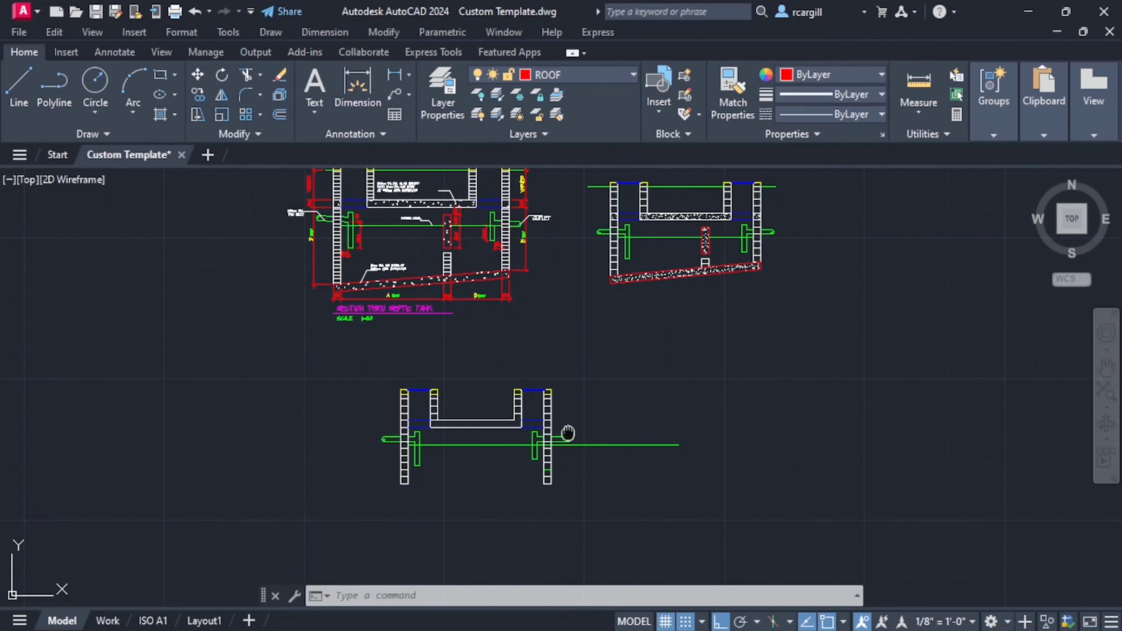
{"action": "middle_click_drag", "start_coordinate": [569, 434], "coordinate": [730, 330]}
{"action": "left_click", "coordinate": [20, 91]}
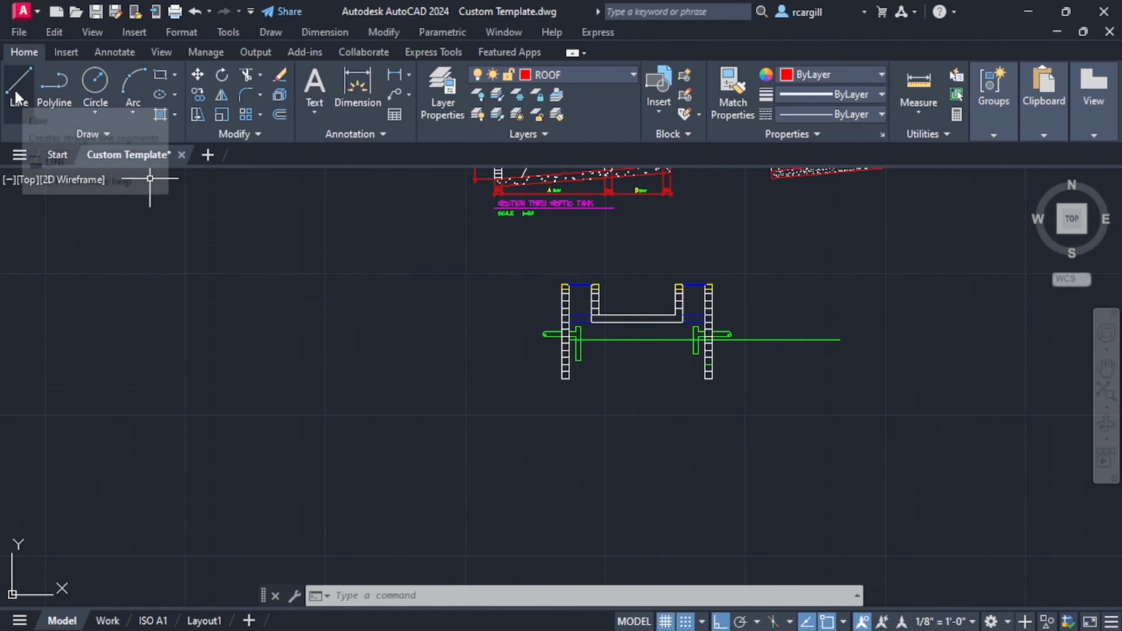
{"action": "scroll", "coordinate": [602, 368], "scroll_direction": "up", "scroll_amount": 6}
{"action": "middle_click_drag", "start_coordinate": [652, 453], "coordinate": [496, 436]}
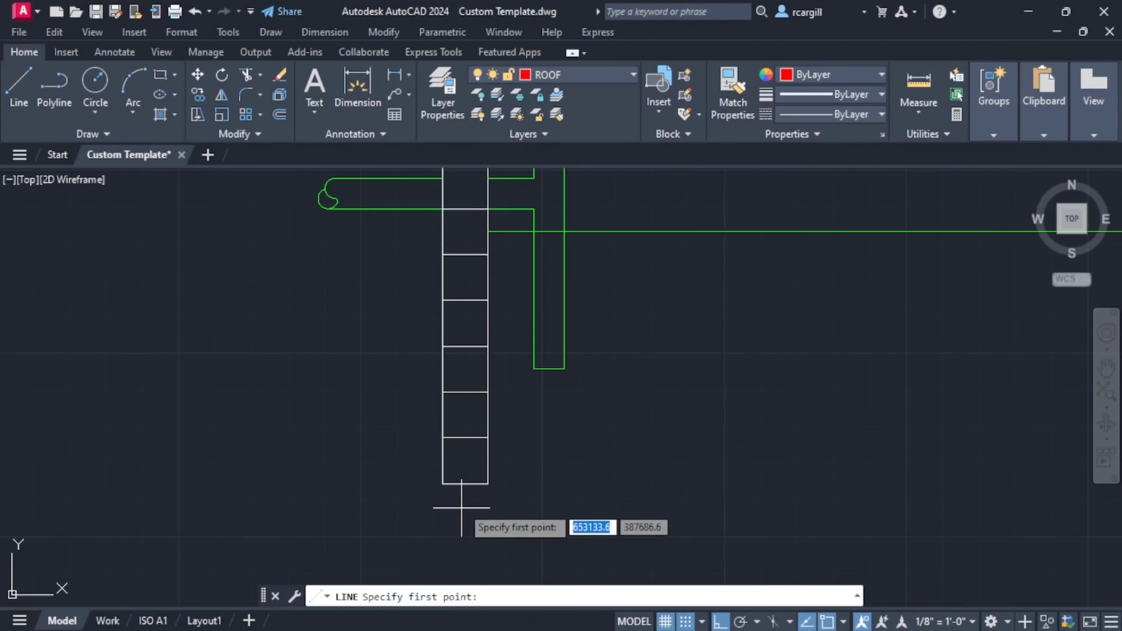
{"action": "left_click", "coordinate": [442, 484]}
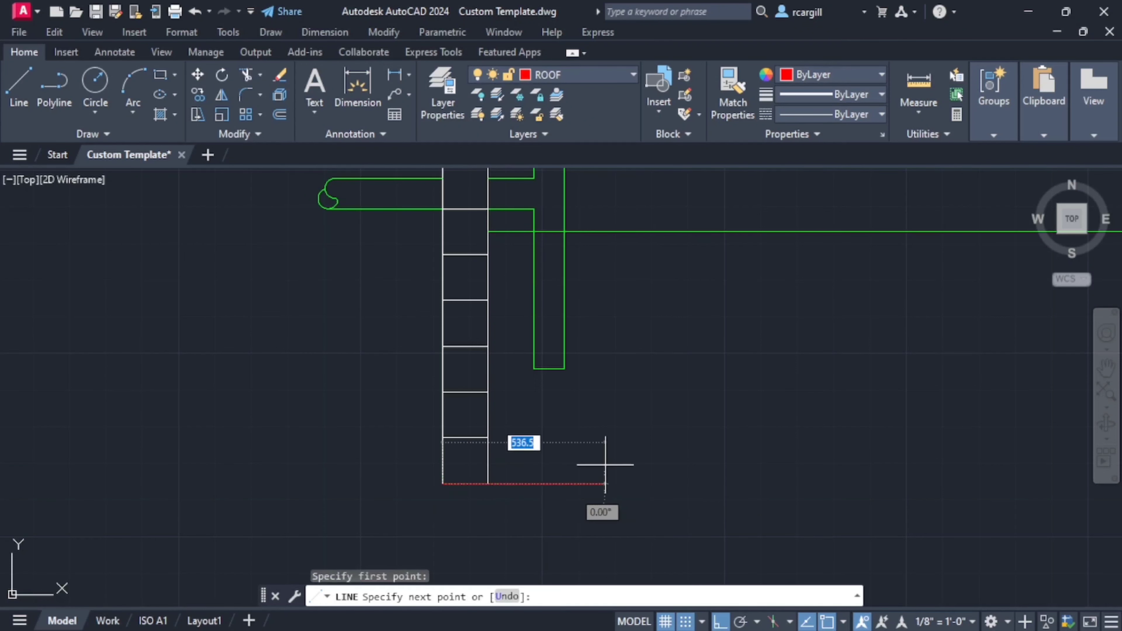
{"action": "scroll", "coordinate": [602, 464], "scroll_direction": "down", "scroll_amount": 6}
{"action": "scroll", "coordinate": [507, 503], "scroll_direction": "up", "scroll_amount": 6}
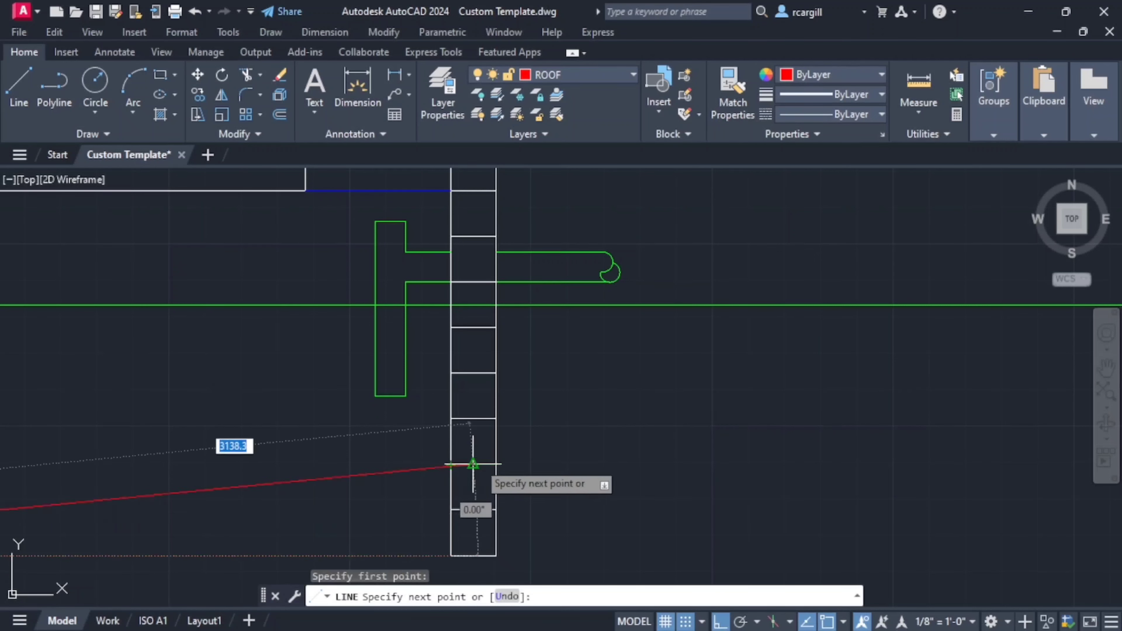
{"action": "left_click", "coordinate": [496, 464]}
{"action": "scroll", "coordinate": [531, 460], "scroll_direction": "down", "scroll_amount": 2}
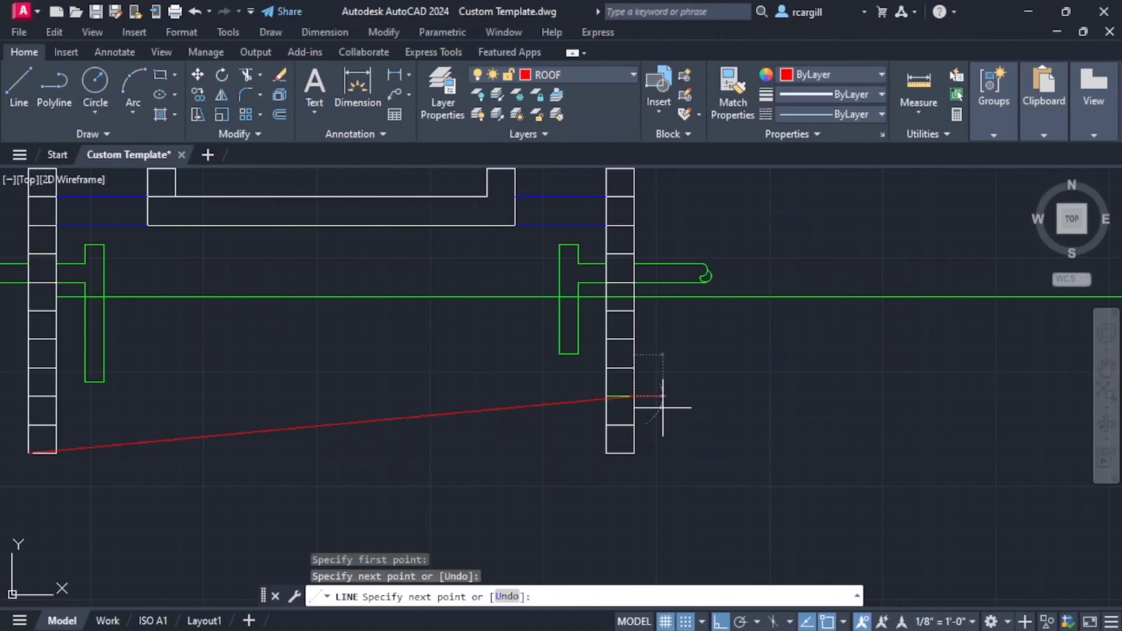
{"action": "key", "text": "Escape"}
- Trim the inlet wall's inner face and bottom edge where they fall below the sloping base line
{"action": "middle_click_drag", "start_coordinate": [268, 447], "coordinate": [566, 384]}
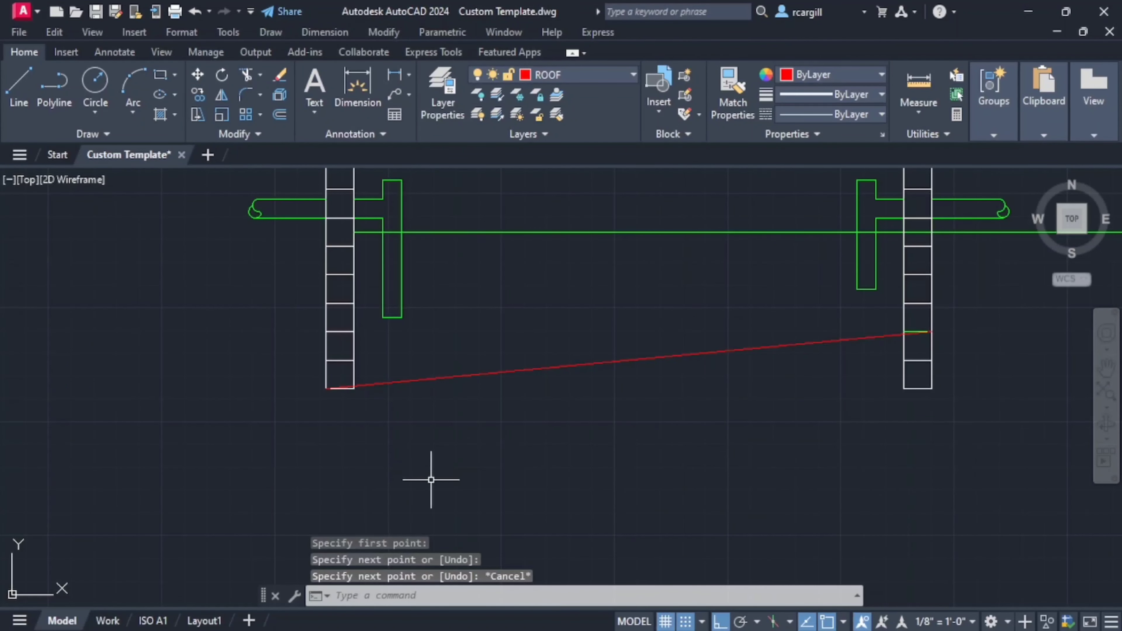
{"action": "type", "text": "tr"}
{"action": "key", "text": "Return"}
{"action": "scroll", "coordinate": [373, 397], "scroll_direction": "up", "scroll_amount": 6}
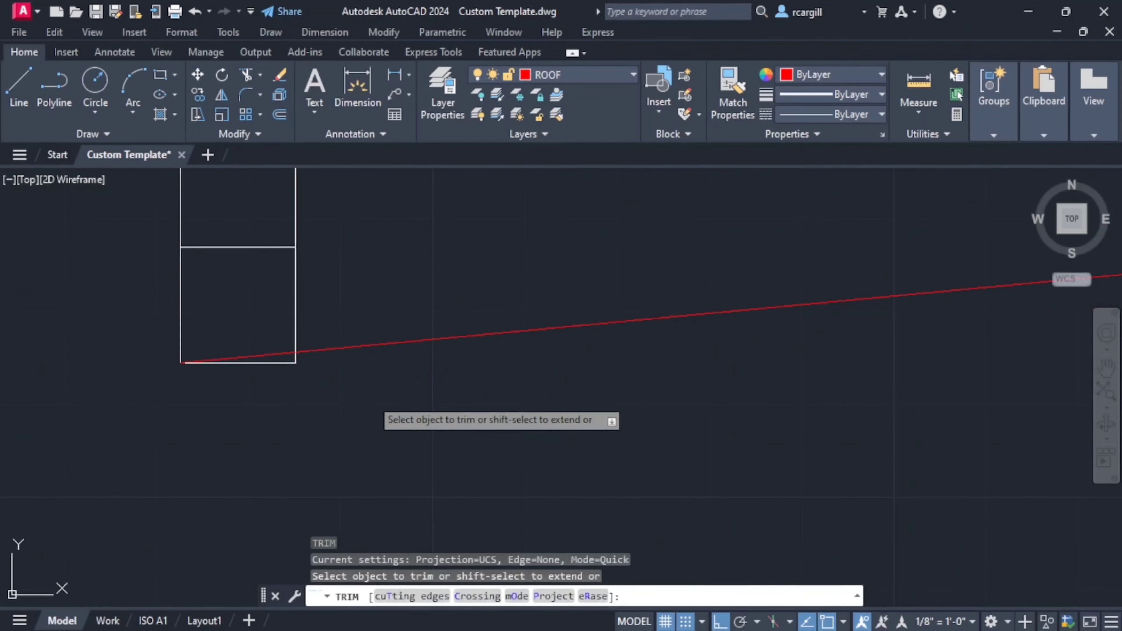
{"action": "left_click", "coordinate": [293, 357]}
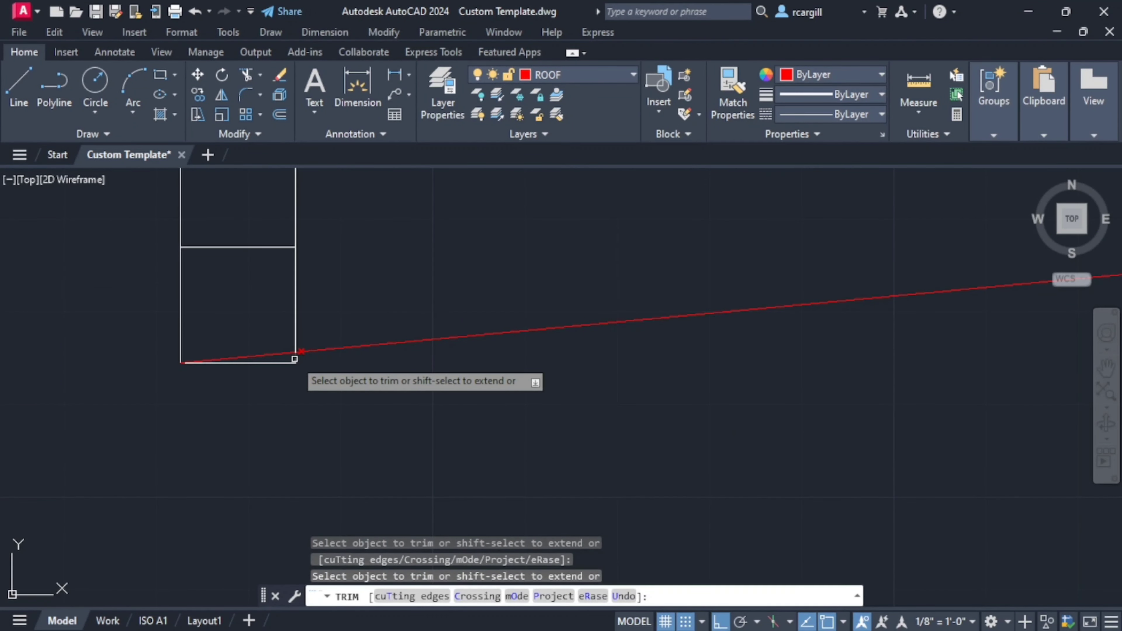
{"action": "left_click", "coordinate": [280, 364]}
- Trim away the outlet wall blocks and leftover edges below the sloping base line
{"action": "scroll", "coordinate": [699, 400], "scroll_direction": "down", "scroll_amount": 7}
{"action": "middle_click_drag", "start_coordinate": [746, 389], "coordinate": [211, 461]}
{"action": "scroll", "coordinate": [621, 409], "scroll_direction": "up", "scroll_amount": 5}
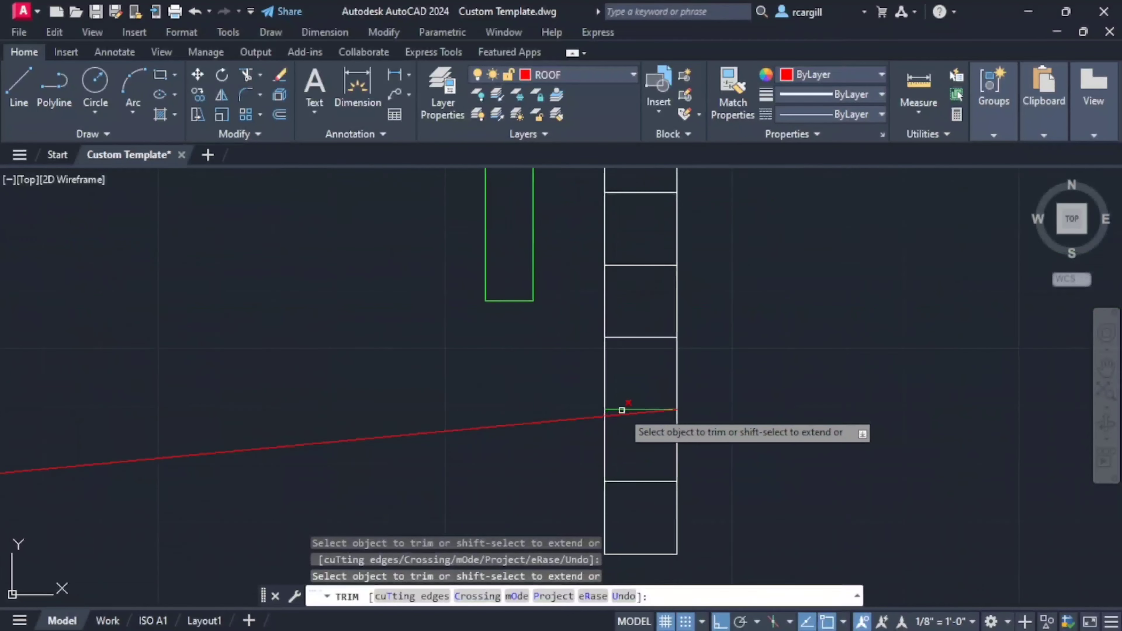
{"action": "left_click", "coordinate": [693, 440]}
{"action": "left_click_drag", "start_coordinate": [657, 444], "coordinate": [598, 515]}
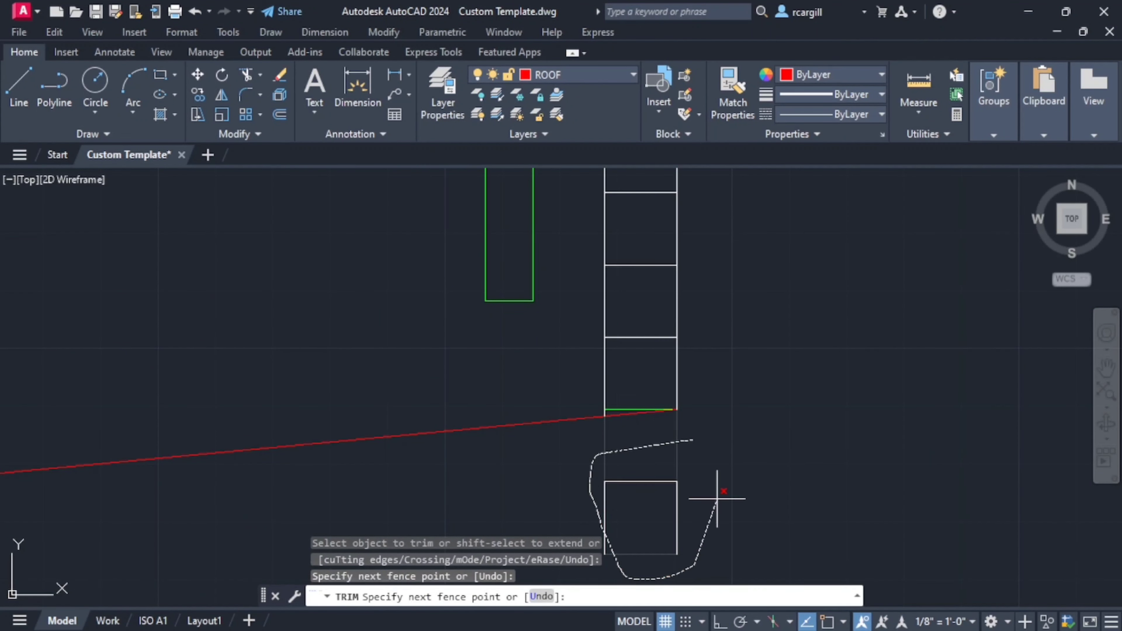
{"action": "left_click_drag", "start_coordinate": [716, 498], "coordinate": [701, 471]}
{"action": "middle_click_drag", "start_coordinate": [702, 472], "coordinate": [684, 438]}
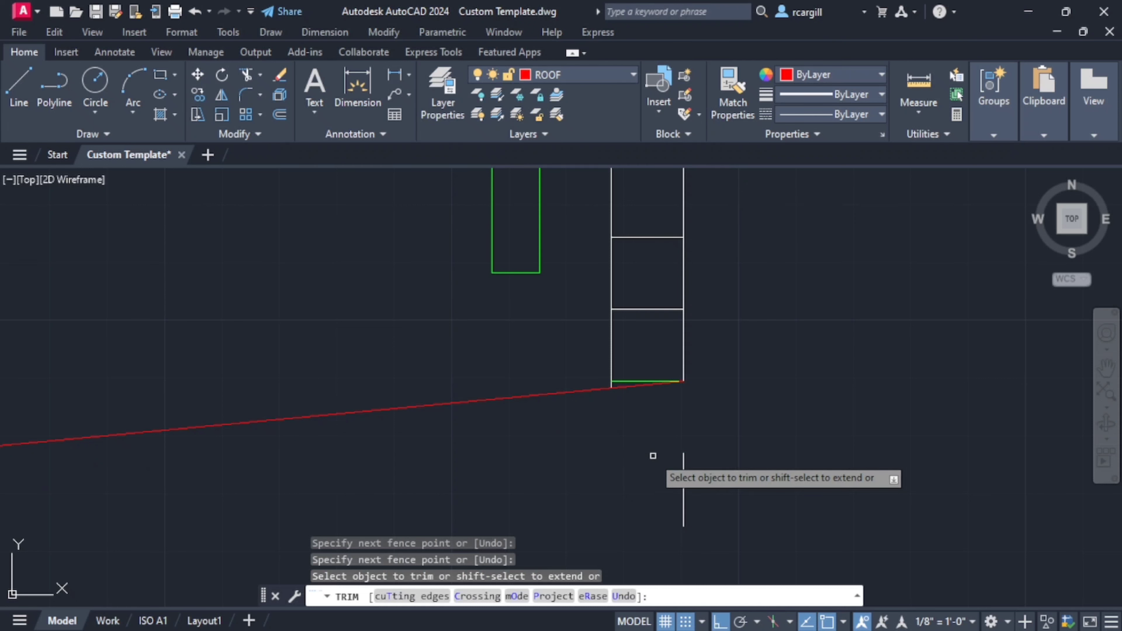
{"action": "left_click", "coordinate": [683, 471]}
{"action": "key", "text": "Escape"}
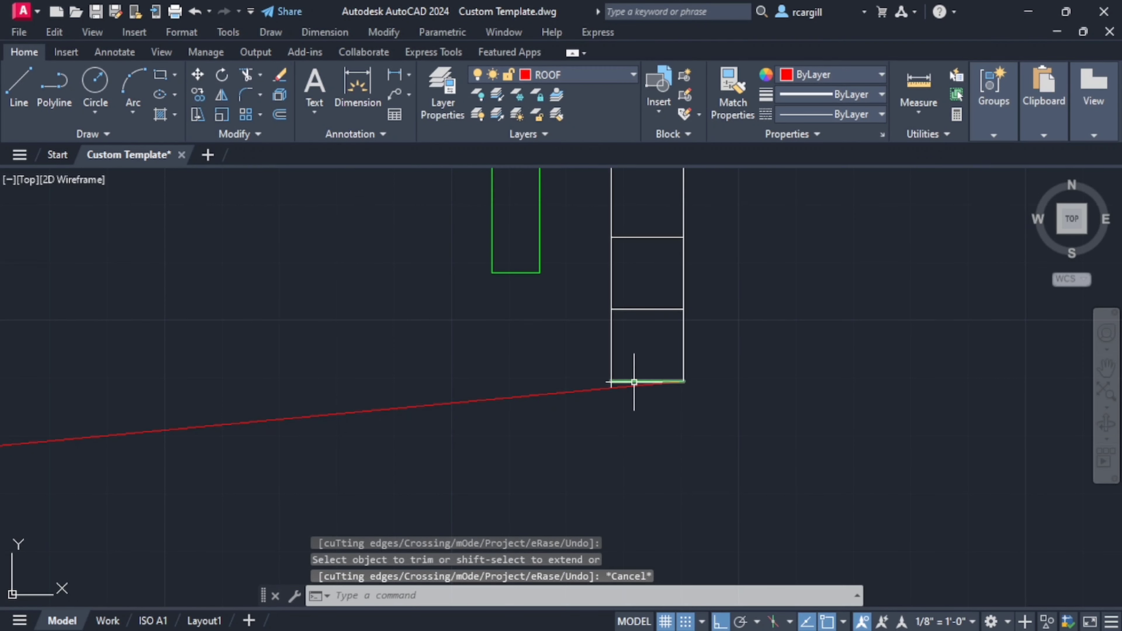
- Return the green joint line at the outlet wall's base to the ByLayer color
{"action": "left_click", "coordinate": [634, 382]}
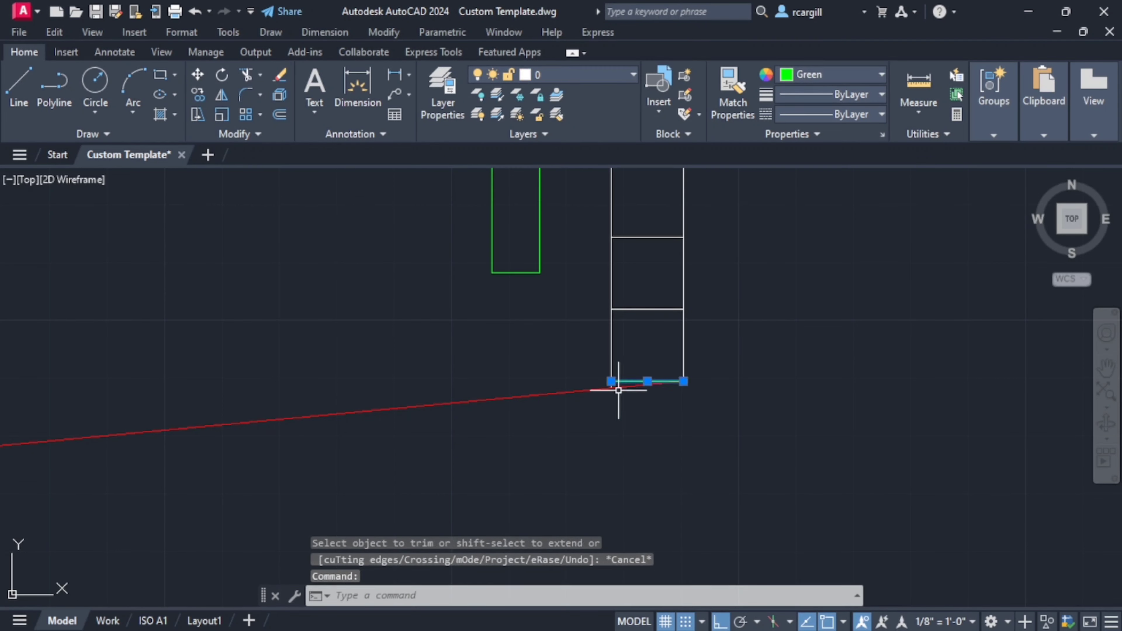
{"action": "left_click", "coordinate": [827, 73]}
{"action": "left_click", "coordinate": [813, 94]}
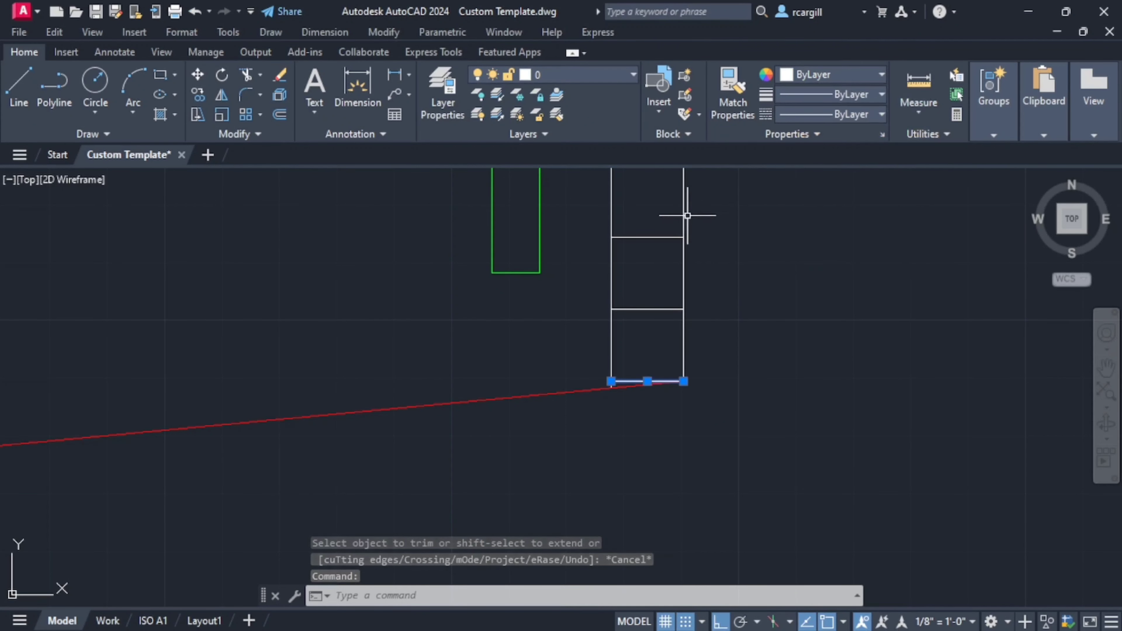
{"action": "key", "text": "Escape"}
- Draw a 150 vertical line down from the sloping base line's end at the inlet wall
{"action": "scroll", "coordinate": [672, 345], "scroll_direction": "down", "scroll_amount": 5}
{"action": "scroll", "coordinate": [683, 332], "scroll_direction": "up", "scroll_amount": 4}
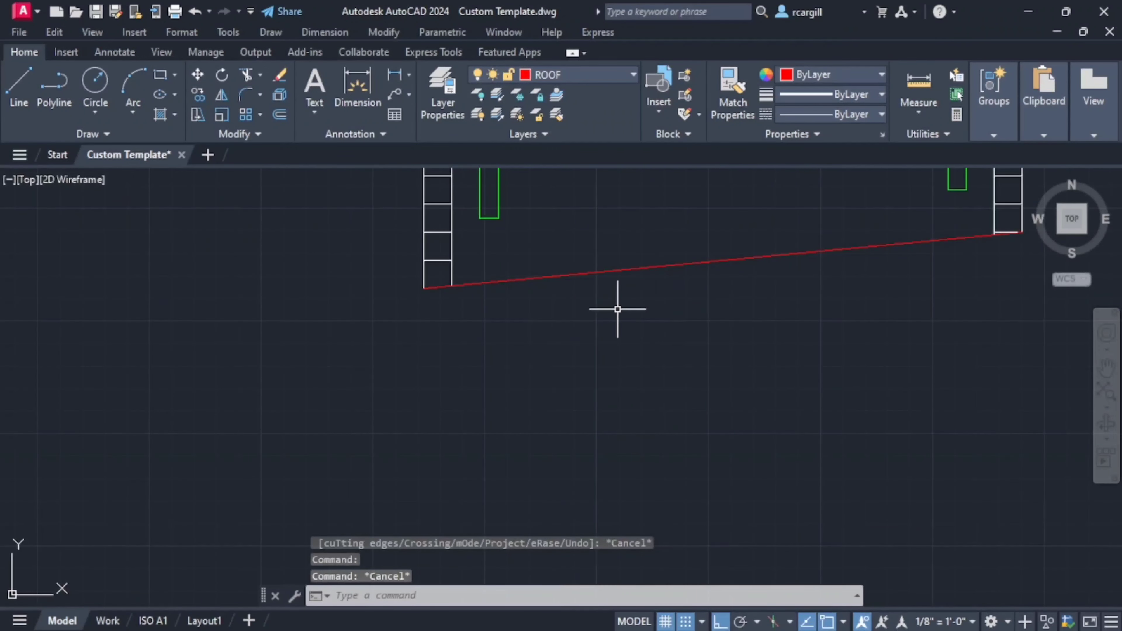
{"action": "scroll", "coordinate": [486, 285], "scroll_direction": "down", "scroll_amount": 2}
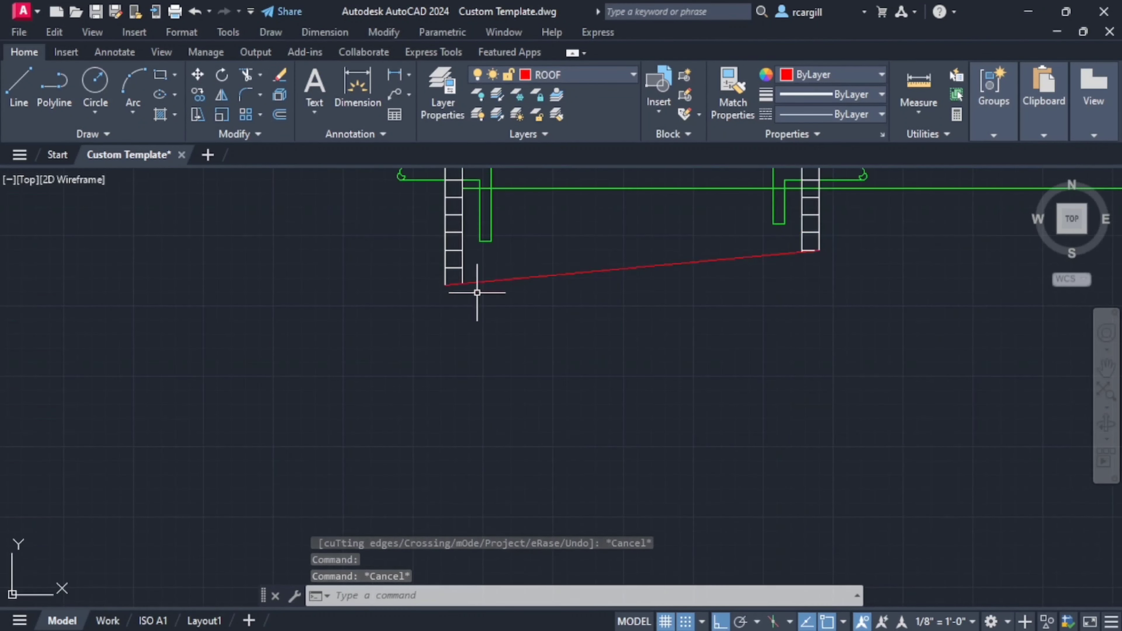
{"action": "scroll", "coordinate": [514, 484], "scroll_direction": "down", "scroll_amount": 6}
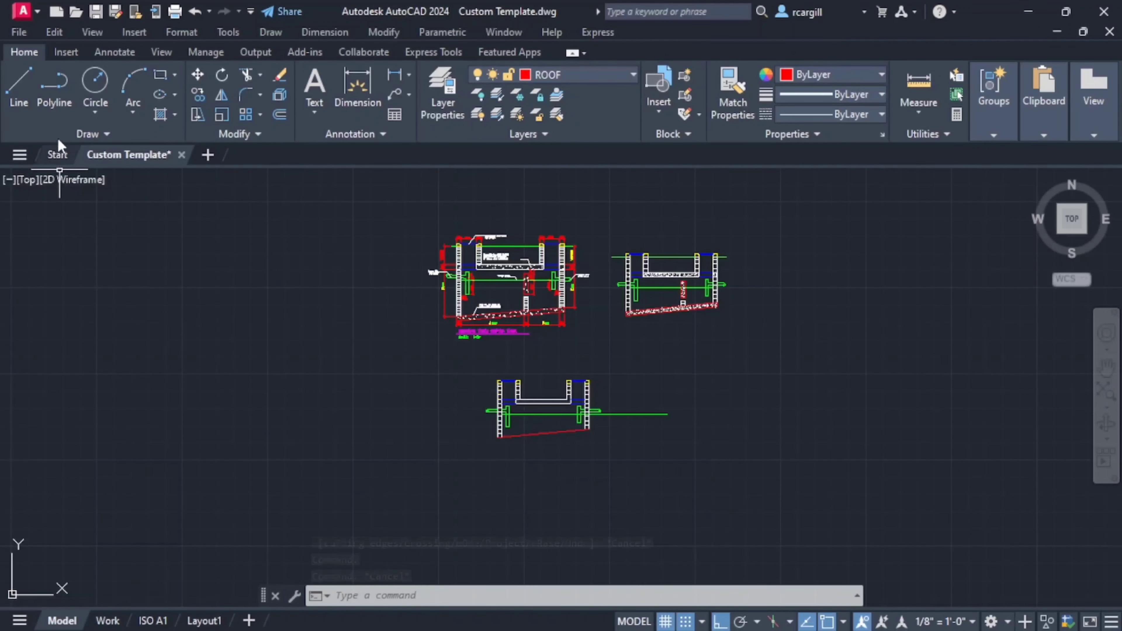
{"action": "left_click", "coordinate": [18, 90]}
{"action": "scroll", "coordinate": [439, 401], "scroll_direction": "up", "scroll_amount": 8}
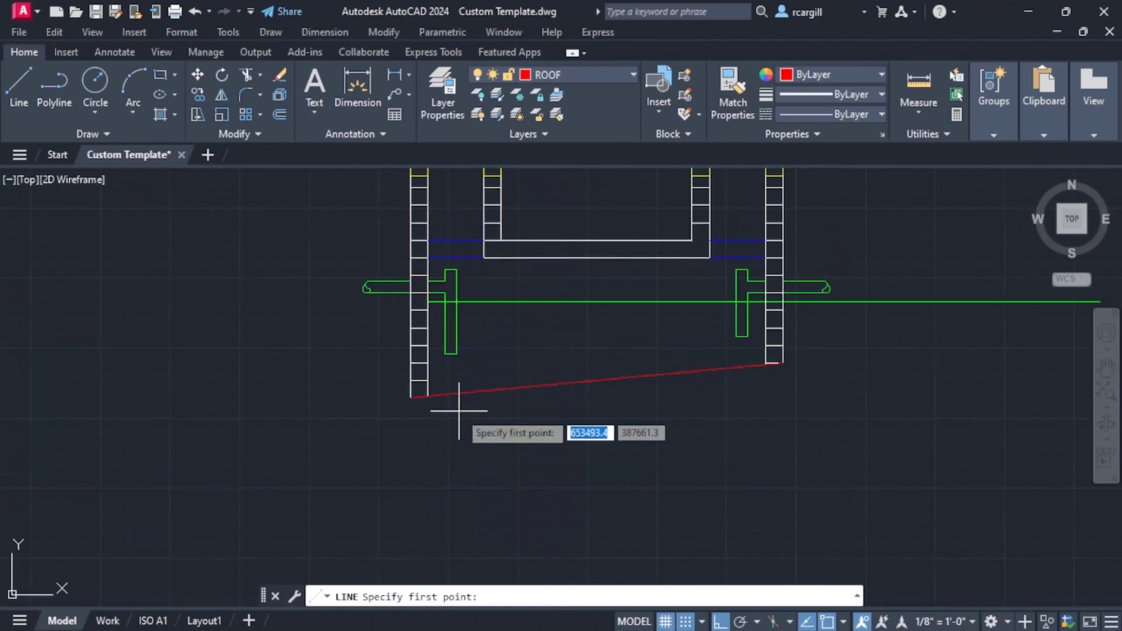
{"action": "left_click", "coordinate": [333, 380]}
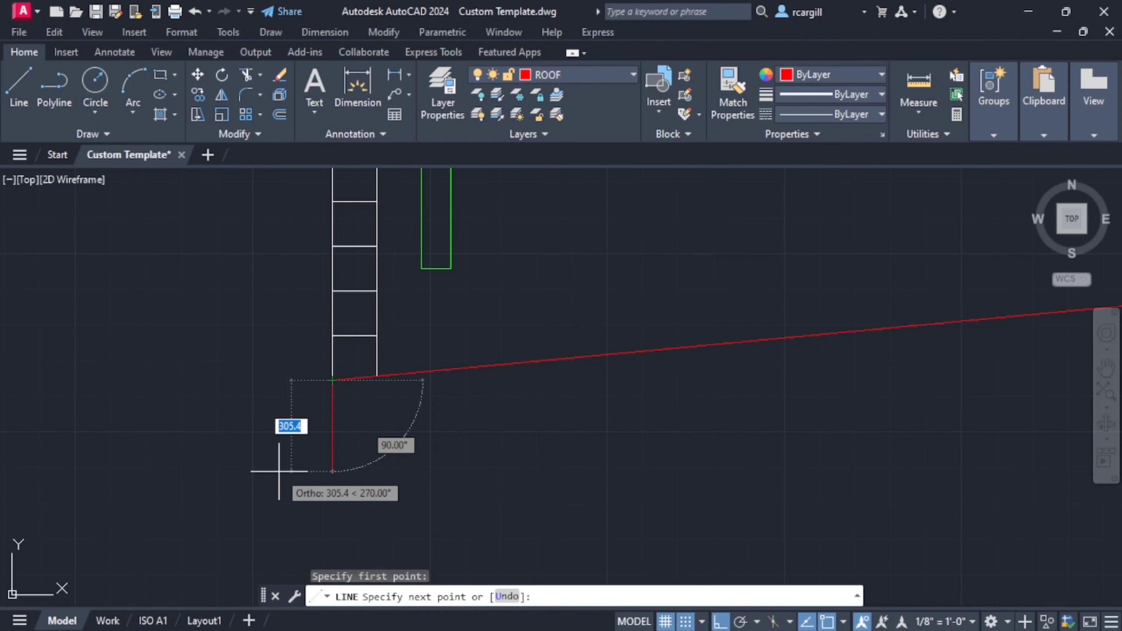
{"action": "type", "text": "150"}
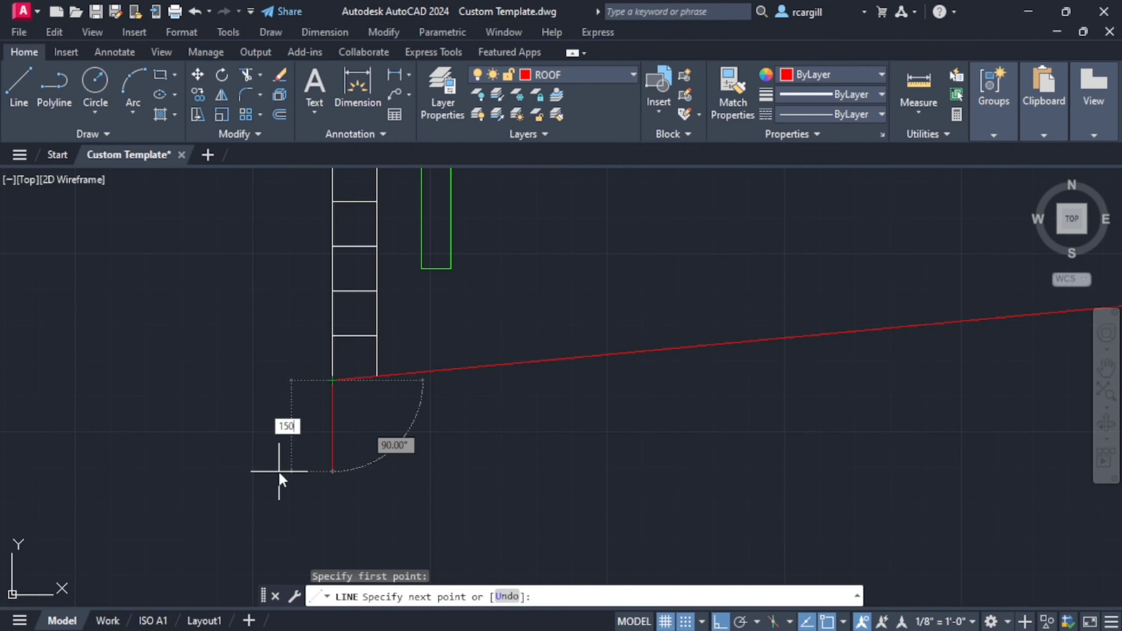
{"action": "key", "text": "Return"}
{"action": "scroll", "coordinate": [517, 423], "scroll_direction": "down", "scroll_amount": 3}
{"action": "key", "text": "Escape"}
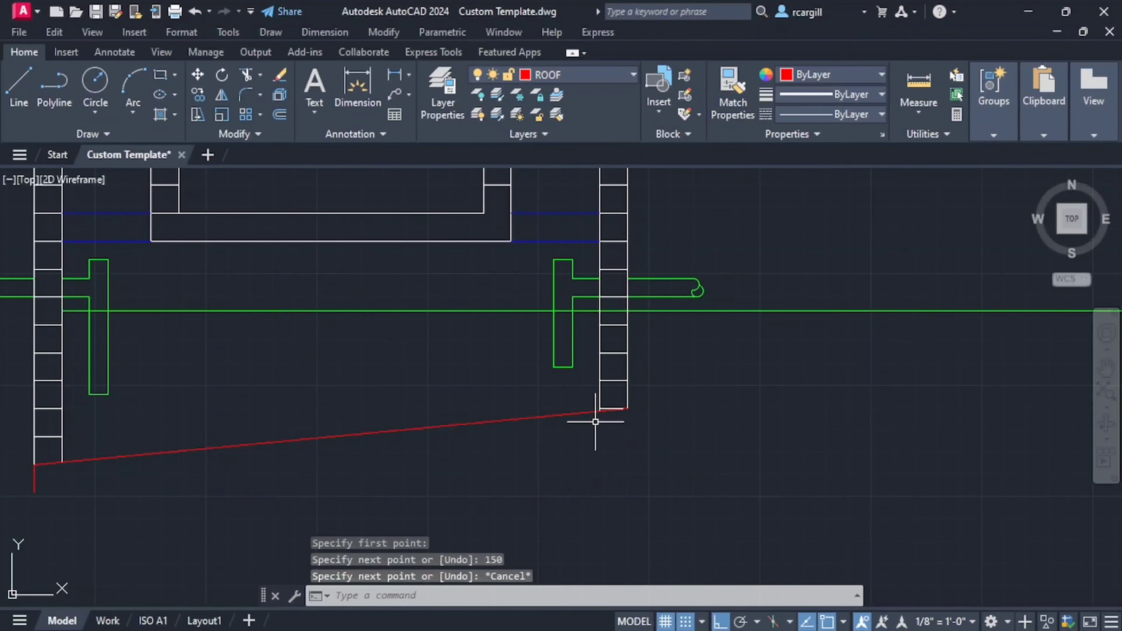
{"action": "key", "text": "Return"}
{"action": "left_click", "coordinate": [627, 409]}
{"action": "scroll", "coordinate": [626, 408], "scroll_direction": "up", "scroll_amount": 2}
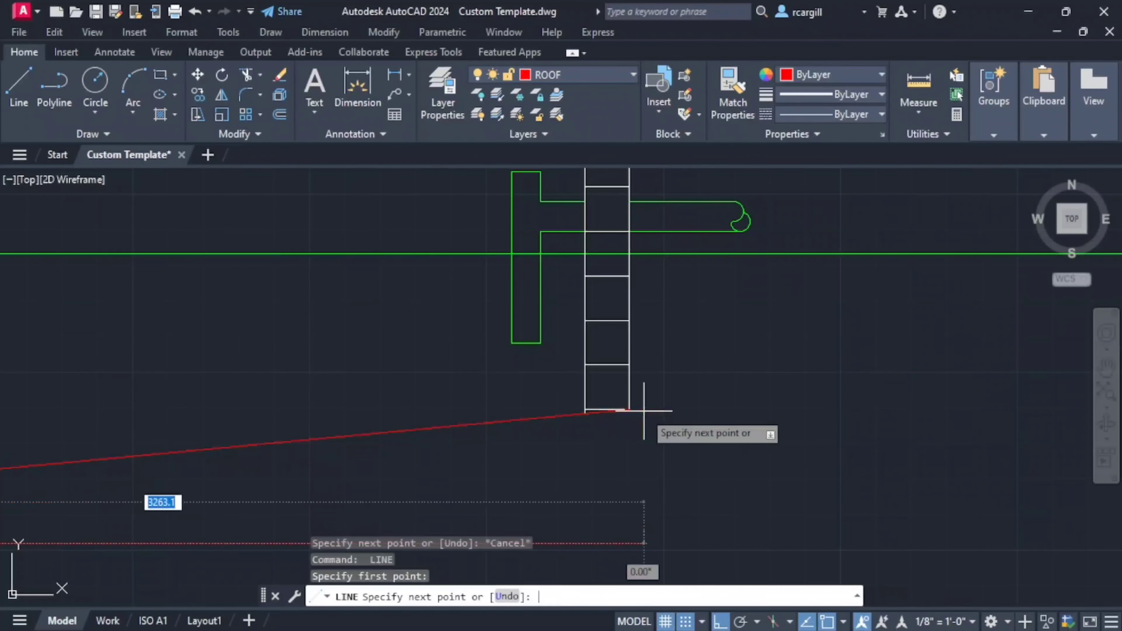
{"action": "key", "text": "Return"}
{"action": "key", "text": "Return"}
- Draw a 150 line down from the outlet wall's outer base corner and continue it along the slab underside to the inlet-side end line
{"action": "left_click", "coordinate": [629, 409]}
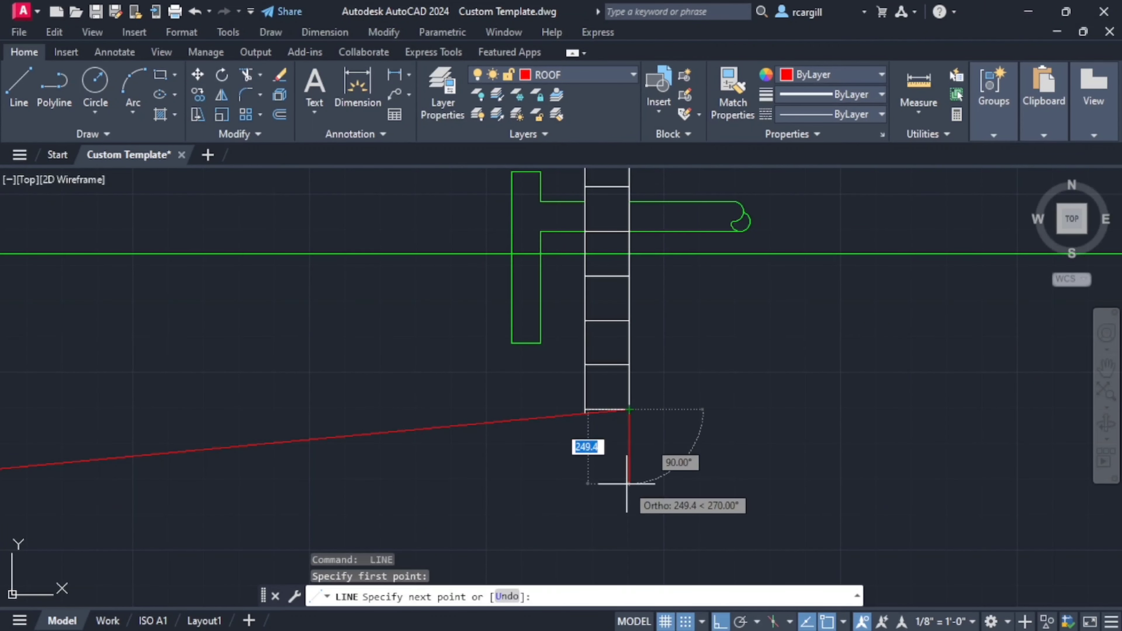
{"action": "type", "text": "150"}
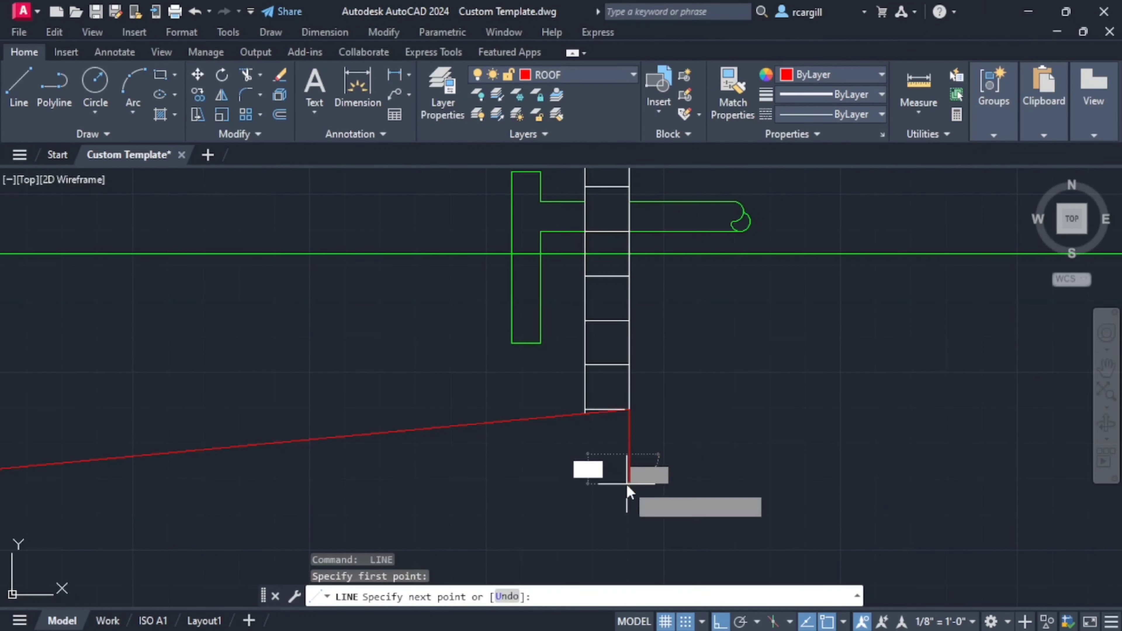
{"action": "key", "text": "Return"}
{"action": "scroll", "coordinate": [629, 486], "scroll_direction": "down", "scroll_amount": 3}
{"action": "scroll", "coordinate": [619, 401], "scroll_direction": "up", "scroll_amount": 2}
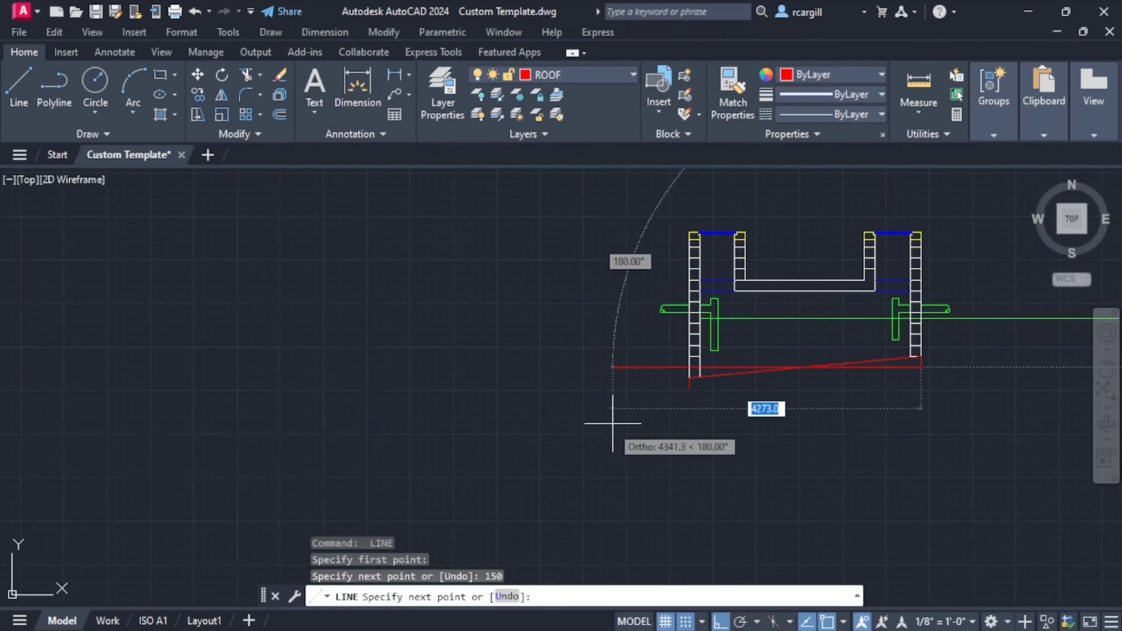
{"action": "left_click", "coordinate": [678, 365]}
{"action": "scroll", "coordinate": [701, 426], "scroll_direction": "down", "scroll_amount": 4}
{"action": "key", "text": "Escape"}
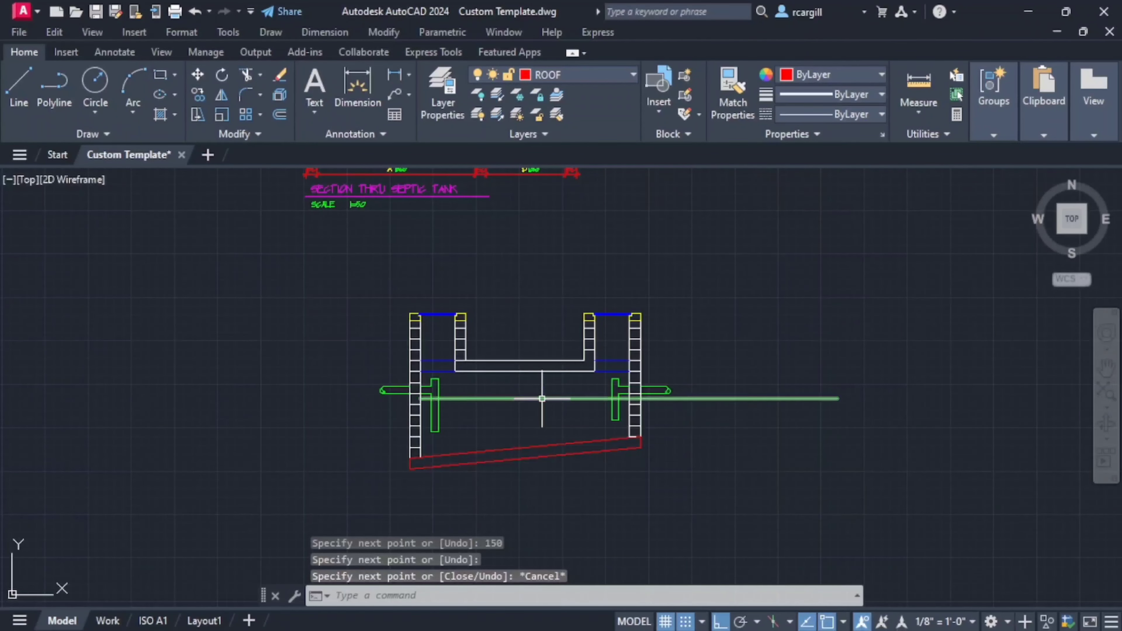
- Make layer 0 the current layer
{"action": "scroll", "coordinate": [681, 382], "scroll_direction": "up", "scroll_amount": 4}
{"action": "scroll", "coordinate": [897, 396], "scroll_direction": "up", "scroll_amount": 2}
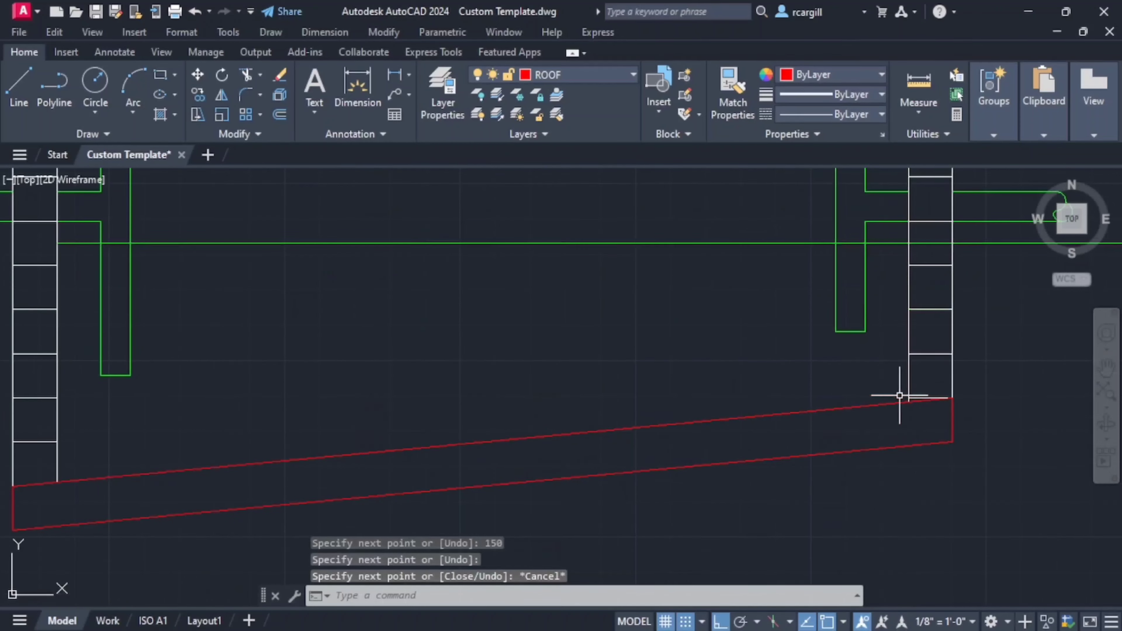
{"action": "scroll", "coordinate": [869, 439], "scroll_direction": "down", "scroll_amount": 2}
{"action": "scroll", "coordinate": [912, 409], "scroll_direction": "up", "scroll_amount": 6}
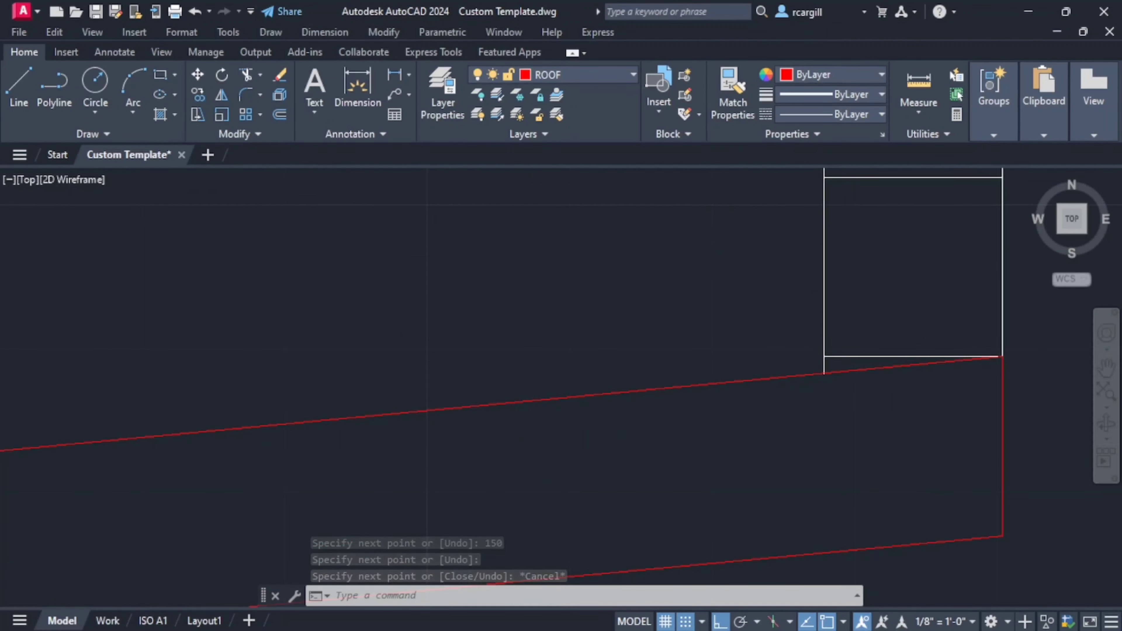
{"action": "scroll", "coordinate": [546, 451], "scroll_direction": "down", "scroll_amount": 6}
{"action": "middle_click_drag", "start_coordinate": [546, 451], "coordinate": [757, 408]}
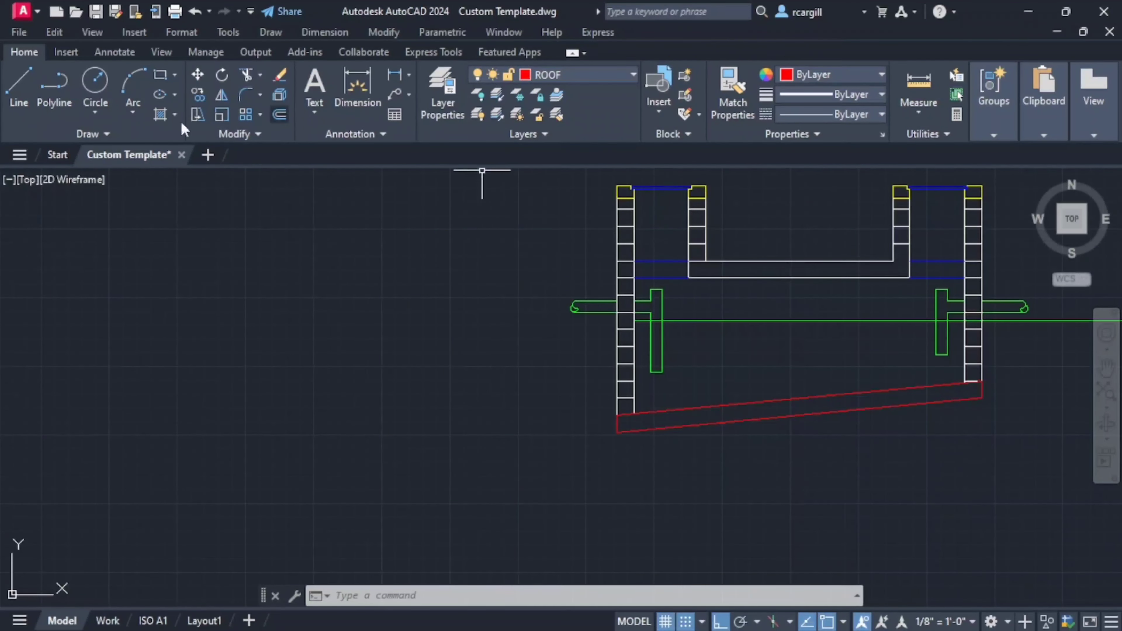
{"action": "left_click", "coordinate": [593, 79]}
{"action": "scroll", "coordinate": [557, 109], "scroll_direction": "up", "scroll_amount": 10}
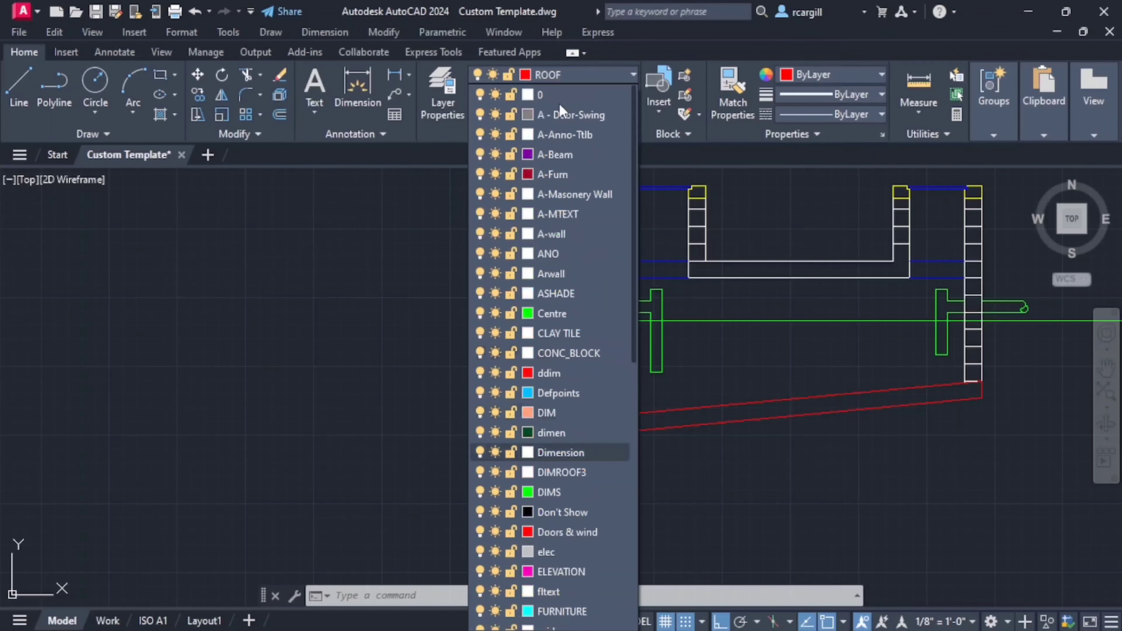
{"action": "left_click", "coordinate": [560, 94]}
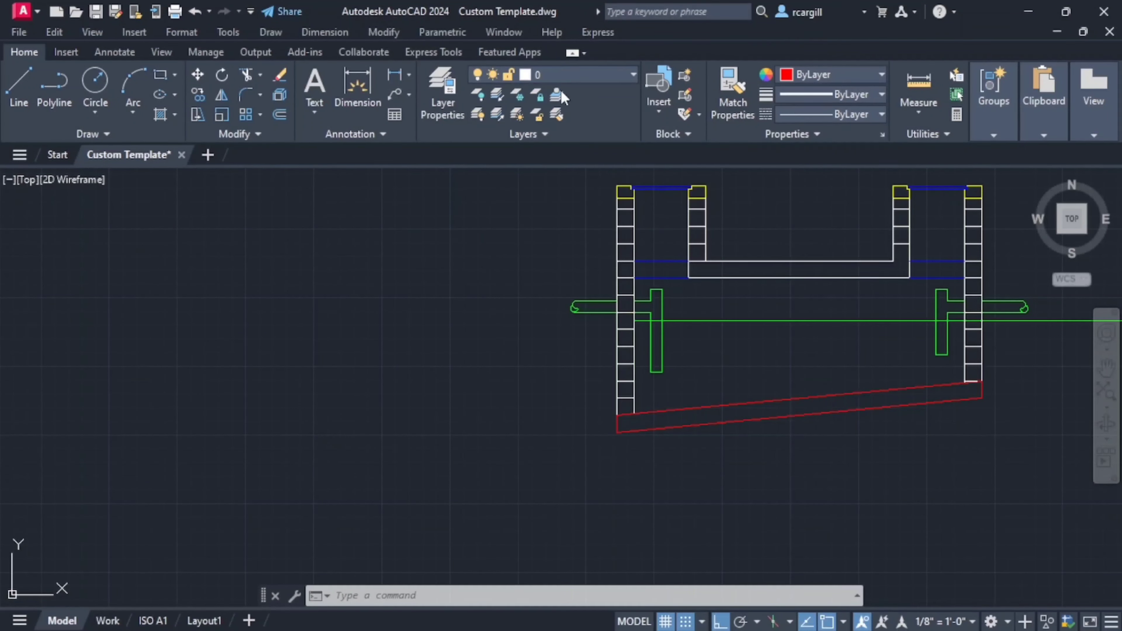
- Start a hatch with the AR-CONC concrete pattern
{"action": "left_click", "coordinate": [175, 115]}
{"action": "left_click", "coordinate": [208, 150]}
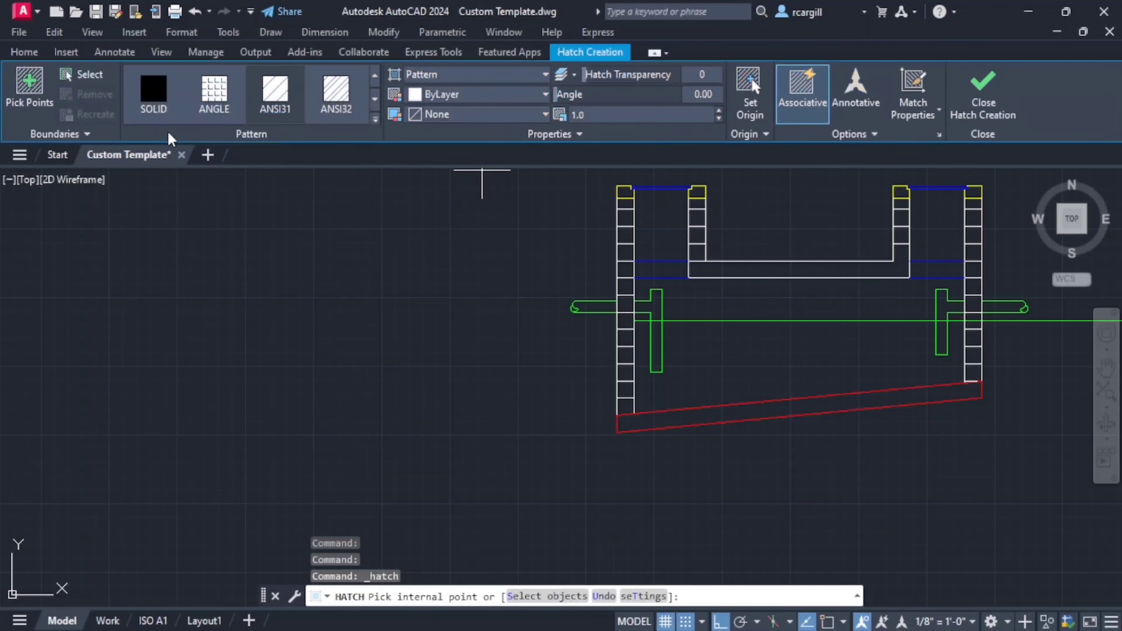
{"action": "left_click", "coordinate": [375, 120]}
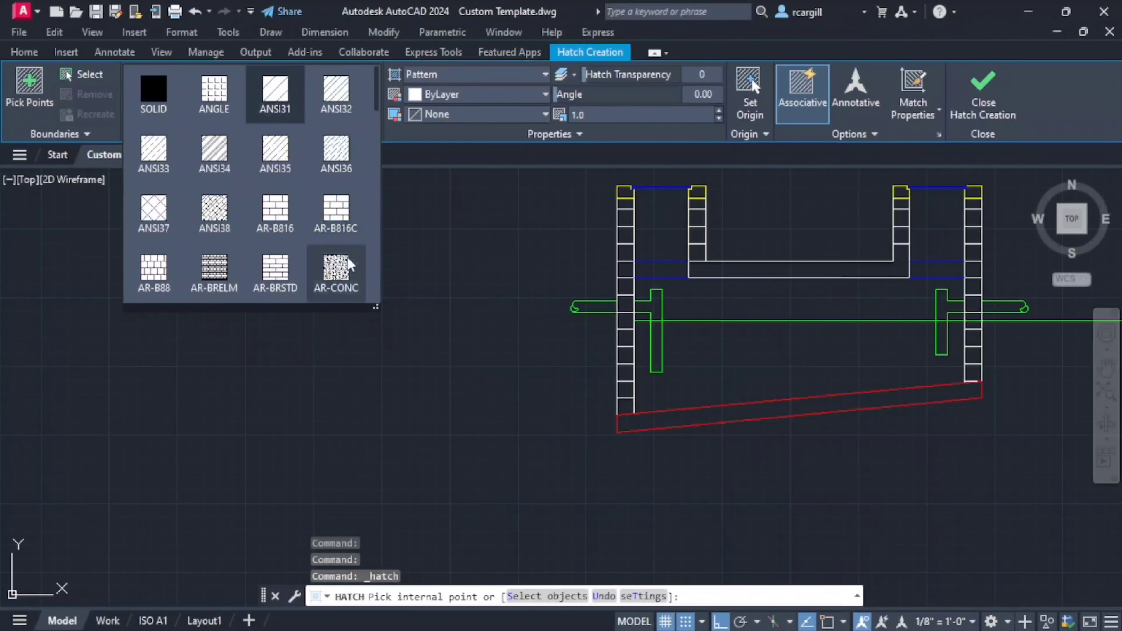
{"action": "left_click", "coordinate": [338, 274]}
- Try to hatch the sloping base slab and the cover slab, and delete the resulting hatch
{"action": "scroll", "coordinate": [695, 444], "scroll_direction": "up", "scroll_amount": 4}
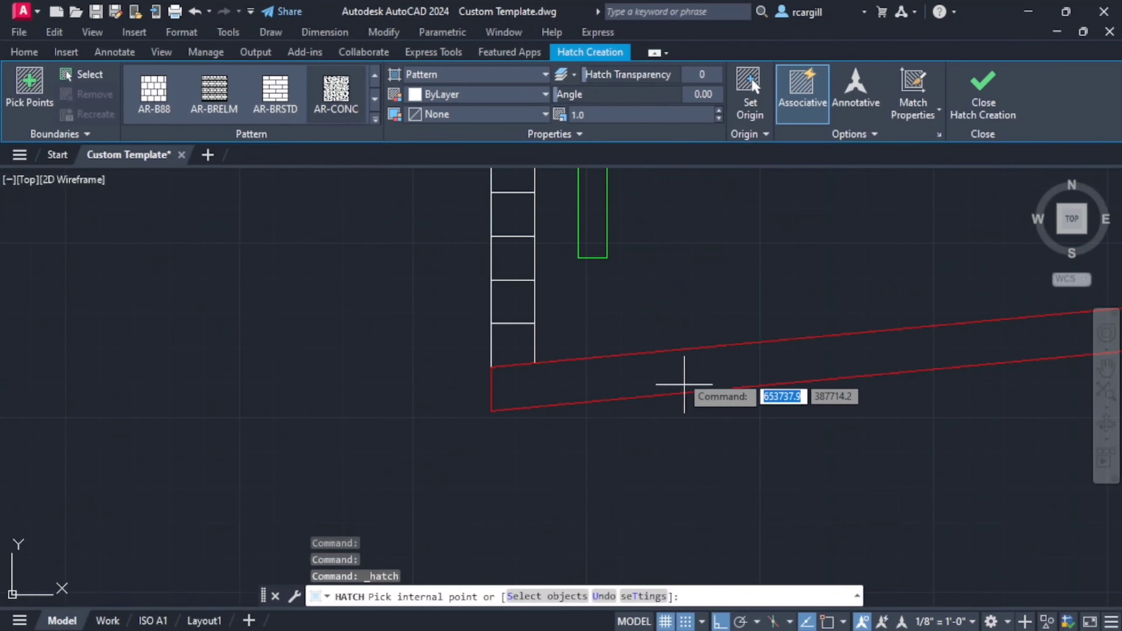
{"action": "left_click", "coordinate": [675, 373]}
{"action": "scroll", "coordinate": [676, 362], "scroll_direction": "down", "scroll_amount": 5}
{"action": "scroll", "coordinate": [574, 323], "scroll_direction": "up", "scroll_amount": 4}
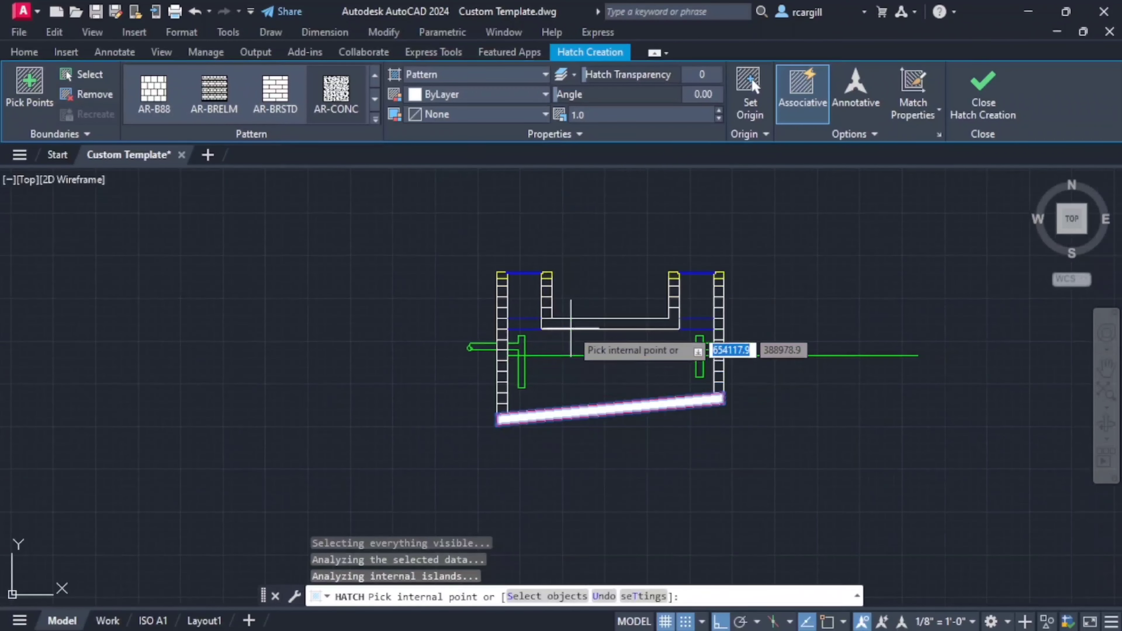
{"action": "left_click", "coordinate": [568, 312]}
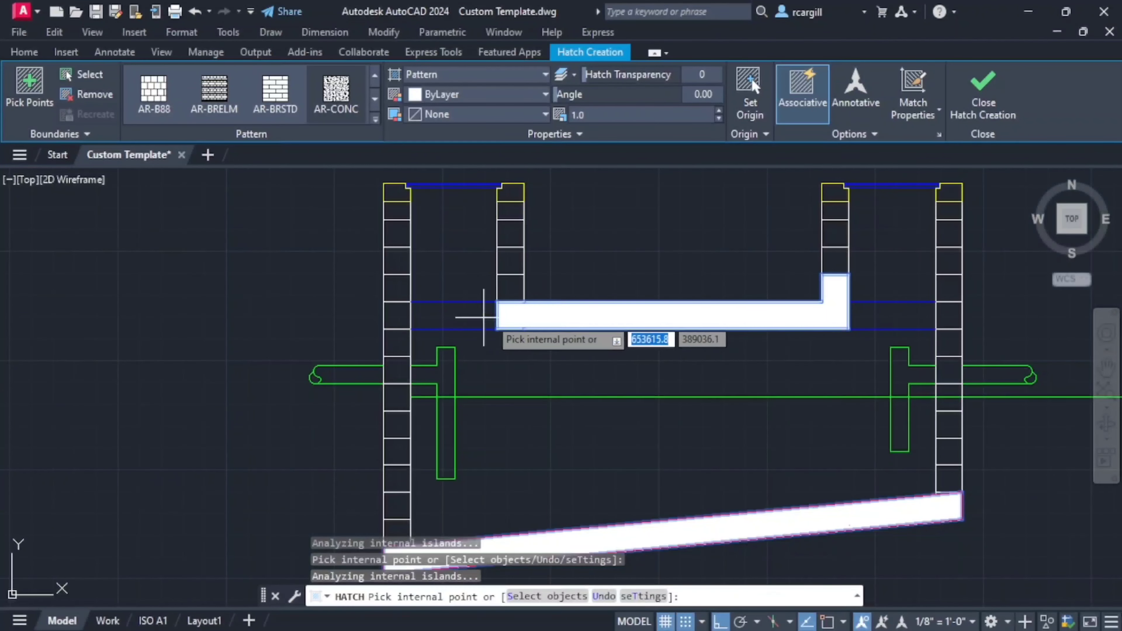
{"action": "key", "text": "Escape"}
{"action": "key", "text": "Escape"}
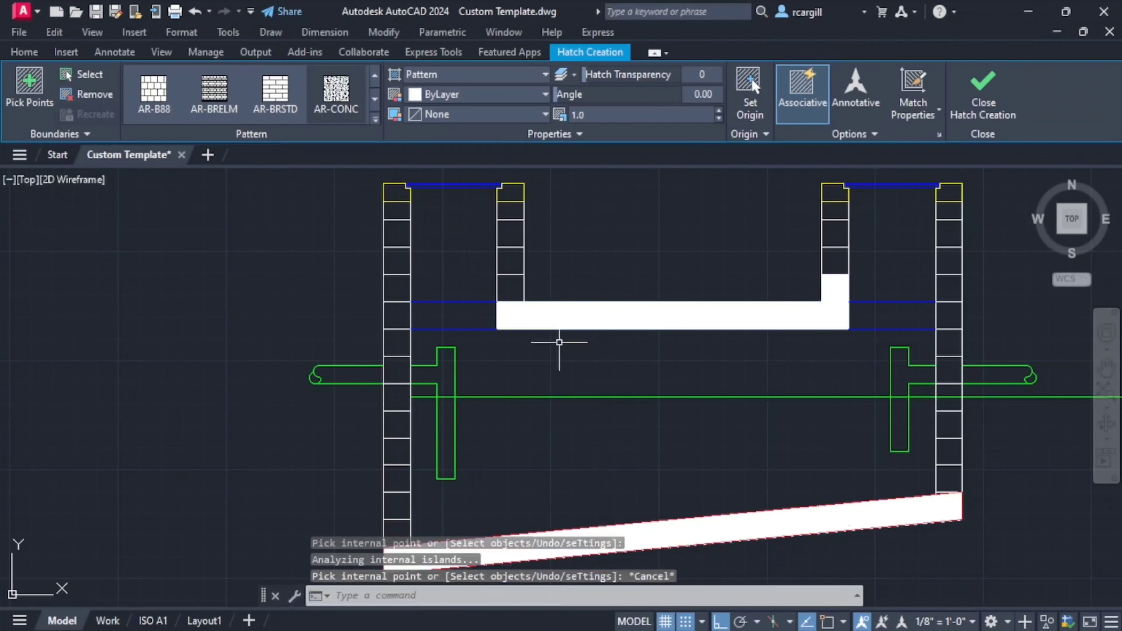
{"action": "key", "text": "Delete"}
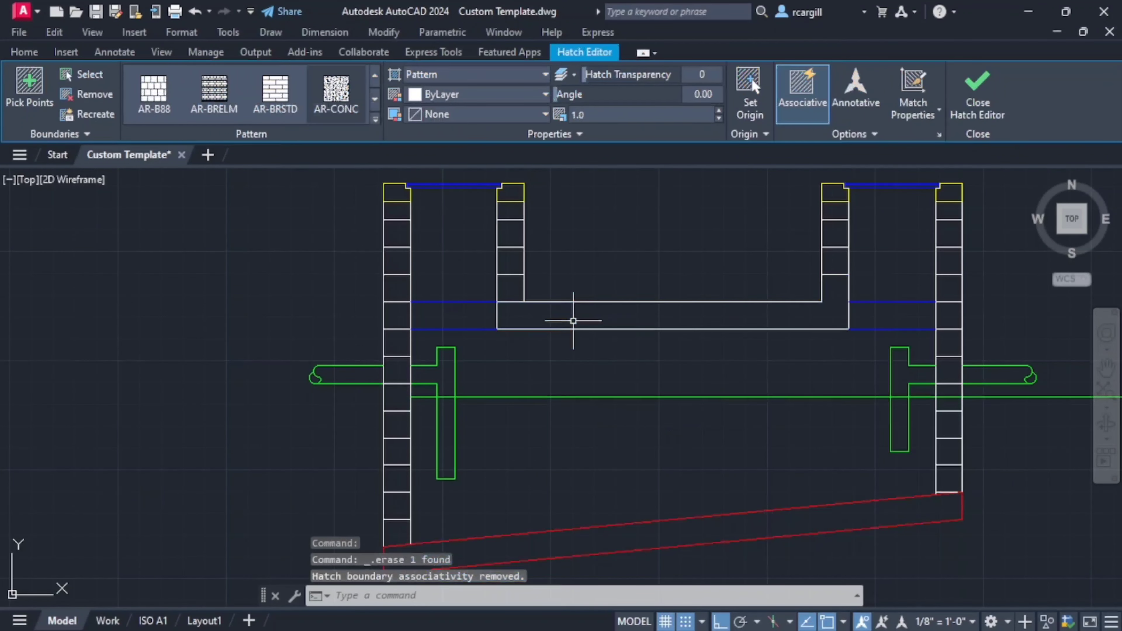
- Stretch the outlet-side end of the cover slab's top line by 150 to the slab's outer edge
{"action": "scroll", "coordinate": [810, 298], "scroll_direction": "up", "scroll_amount": 2}
{"action": "left_click", "coordinate": [806, 310]}
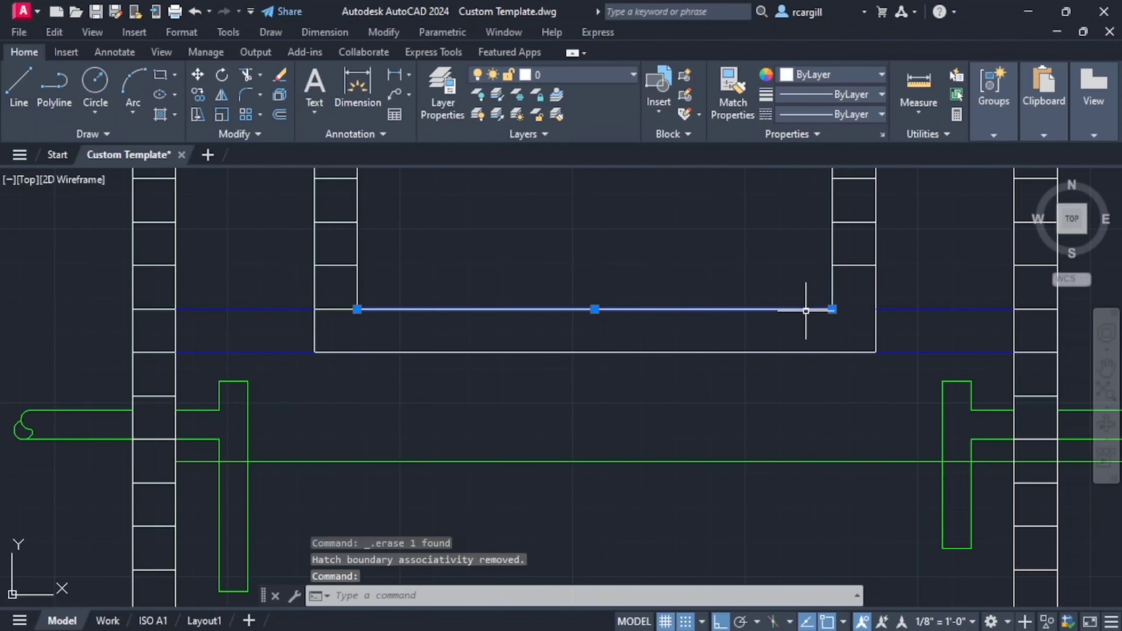
{"action": "left_click", "coordinate": [837, 305]}
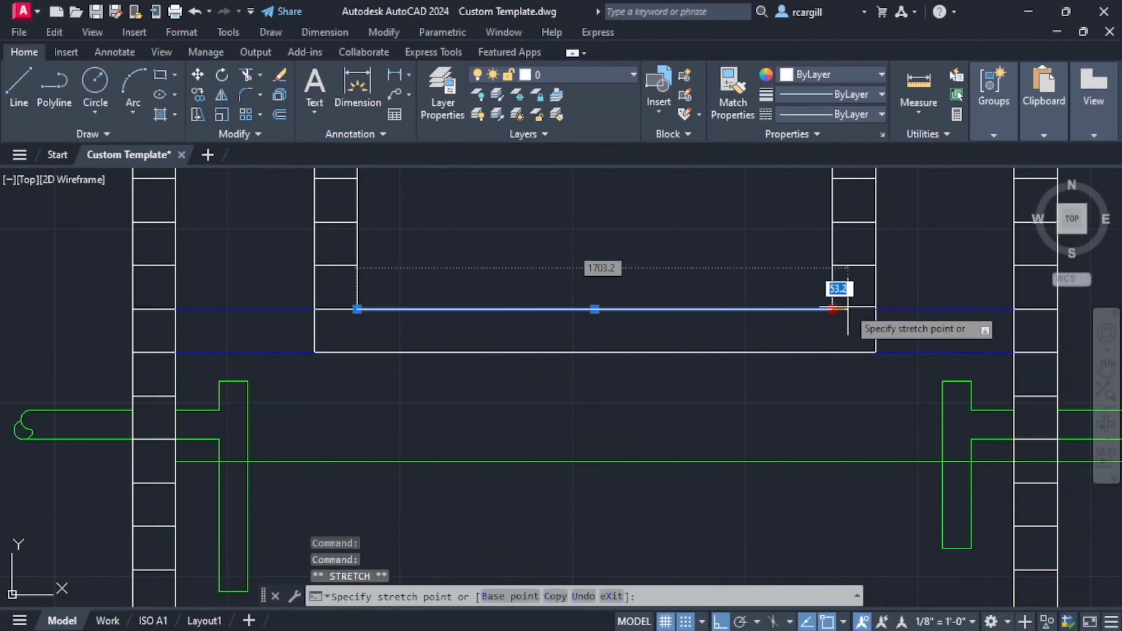
{"action": "left_click", "coordinate": [874, 309]}
{"action": "key", "text": "Escape"}
{"action": "key", "text": "Escape"}
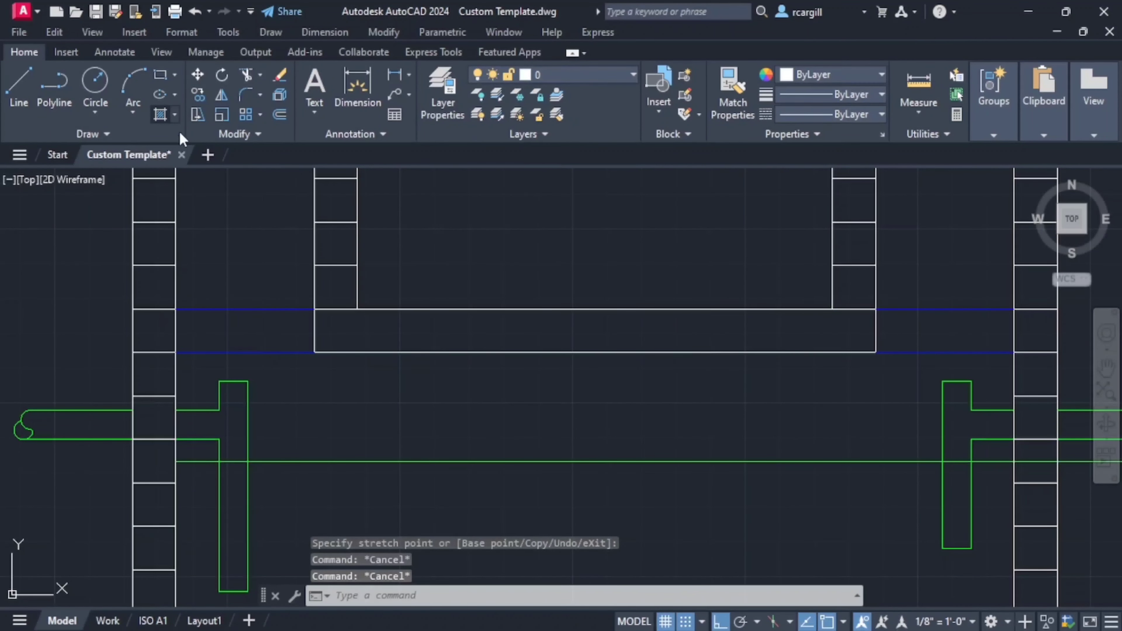
- Hatch the cover slab, the outer wall blocks level with it and the sloping base slab with AR-CONC
{"action": "left_click", "coordinate": [160, 114]}
{"action": "left_click", "coordinate": [363, 318]}
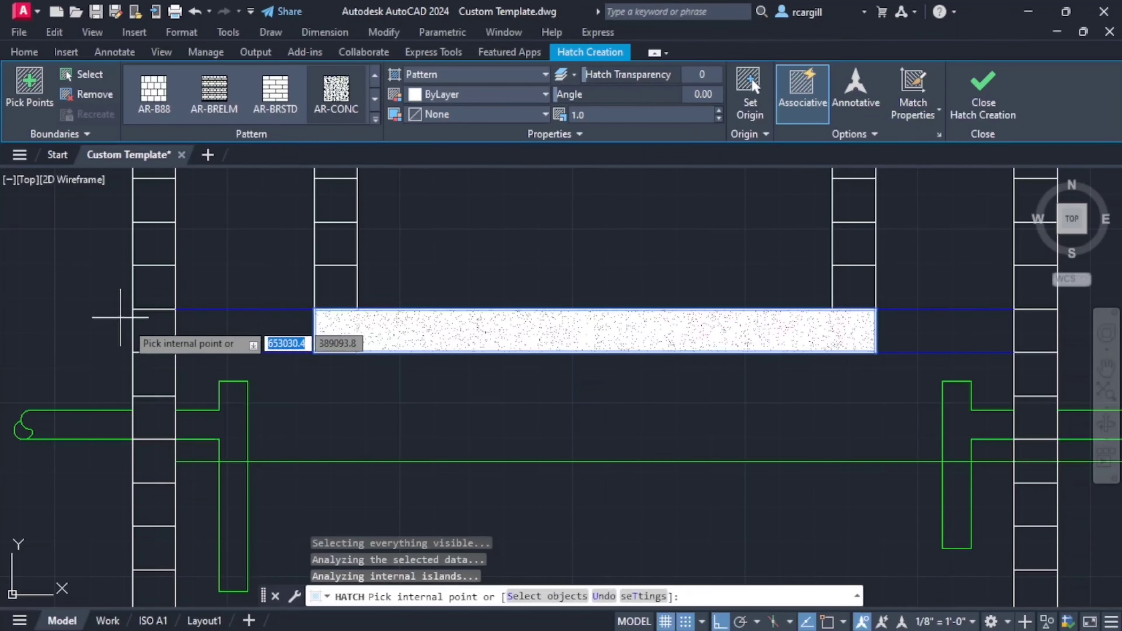
{"action": "scroll", "coordinate": [478, 363], "scroll_direction": "down", "scroll_amount": 3}
{"action": "scroll", "coordinate": [415, 339], "scroll_direction": "up", "scroll_amount": 3}
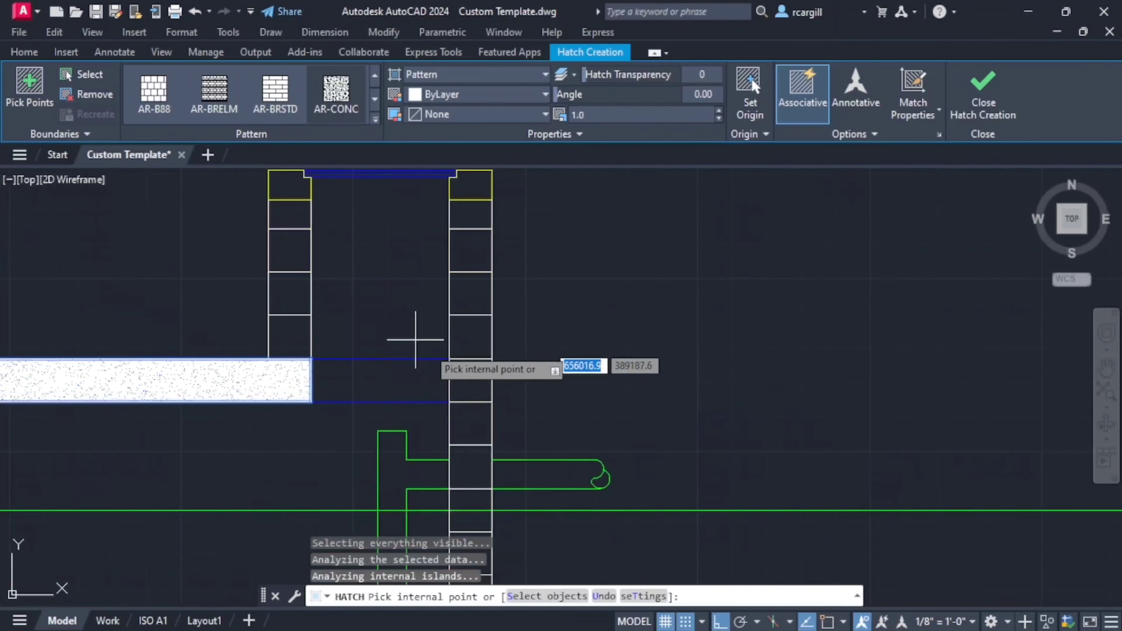
{"action": "left_click", "coordinate": [464, 377]}
{"action": "scroll", "coordinate": [375, 394], "scroll_direction": "down", "scroll_amount": 2}
{"action": "middle_click_drag", "start_coordinate": [355, 402], "coordinate": [367, 331]}
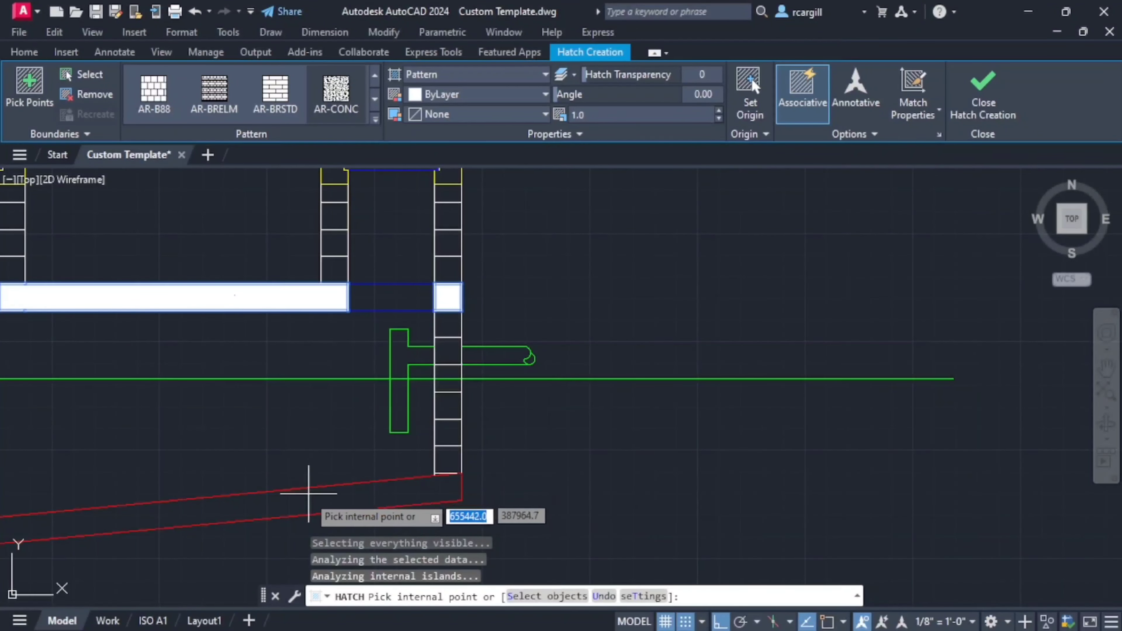
{"action": "left_click", "coordinate": [308, 493]}
{"action": "left_click", "coordinate": [425, 217]}
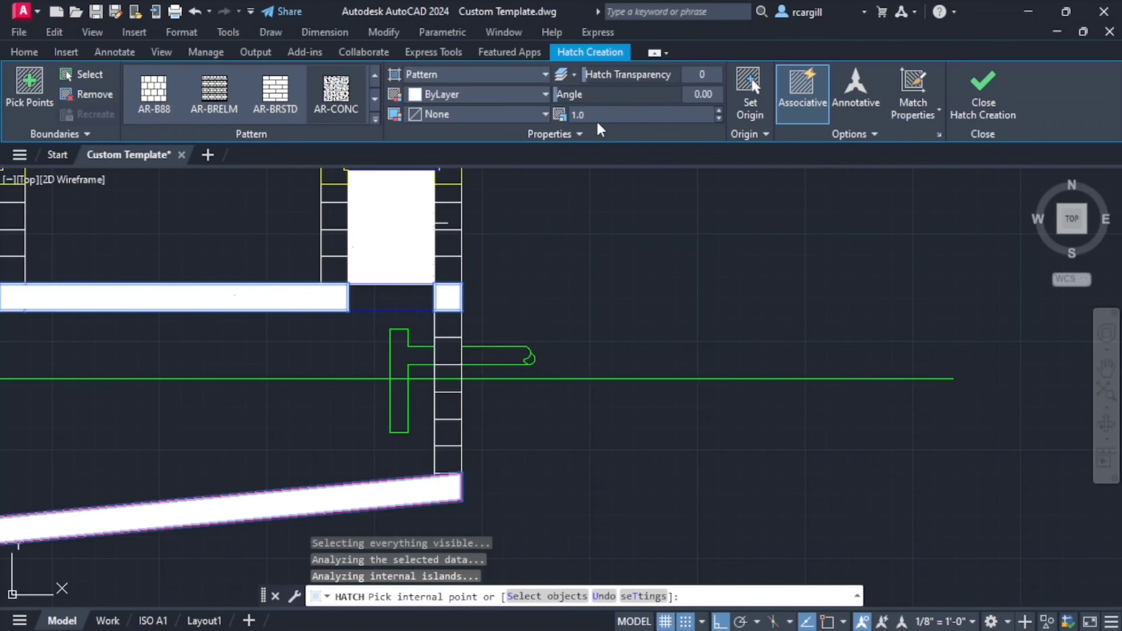
{"action": "scroll", "coordinate": [468, 328], "scroll_direction": "down", "scroll_amount": 2}
{"action": "middle_click_drag", "start_coordinate": [468, 328], "coordinate": [658, 349]}
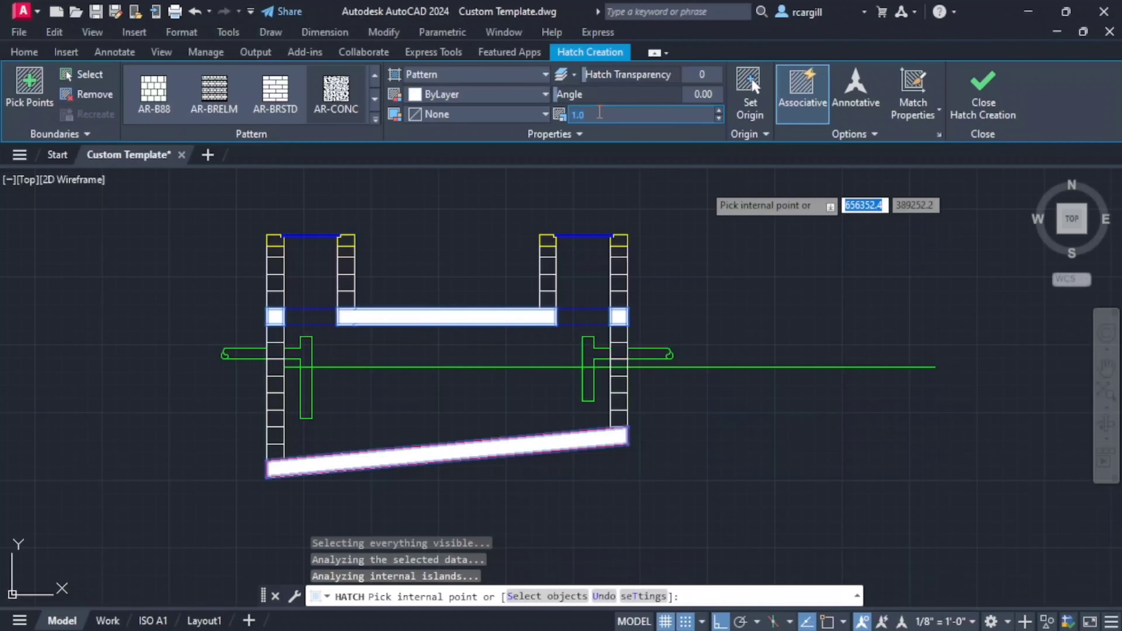
- Set the hatch scale to 5 and finish the hatch
{"action": "type", "text": "5"}
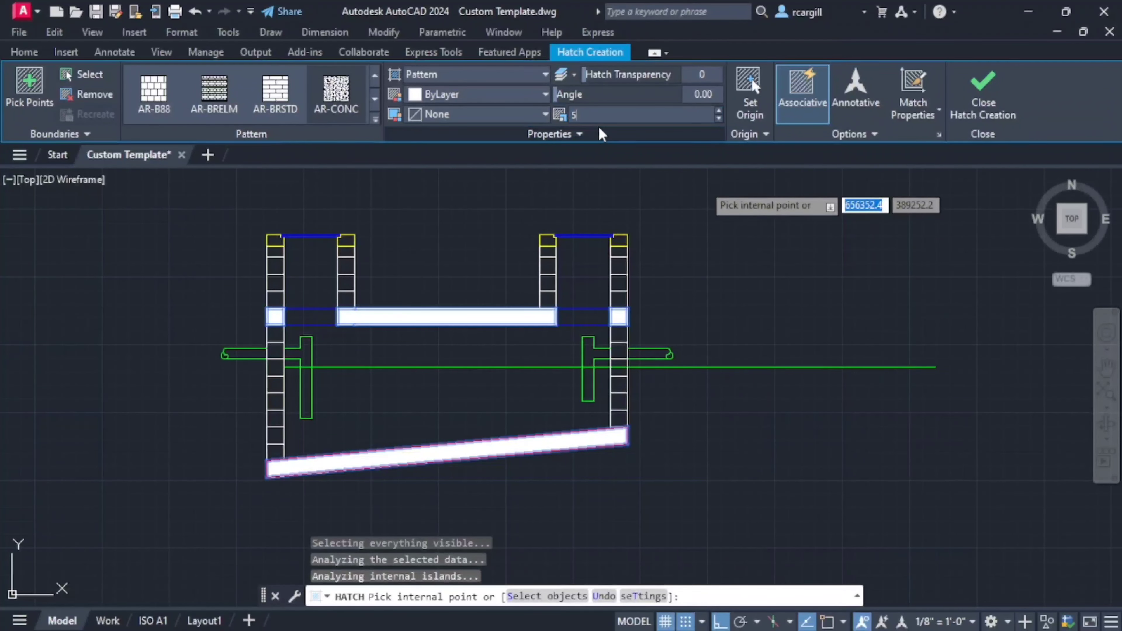
{"action": "left_click", "coordinate": [641, 178]}
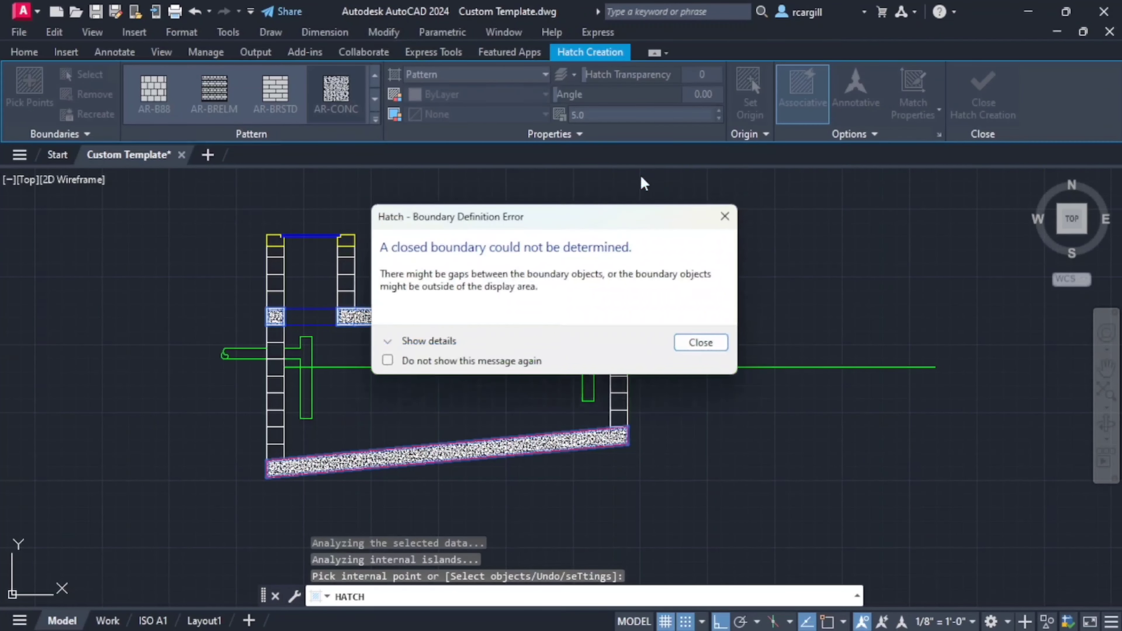
{"action": "left_click", "coordinate": [725, 216]}
{"action": "key", "text": "Escape"}
{"action": "key", "text": "Escape"}
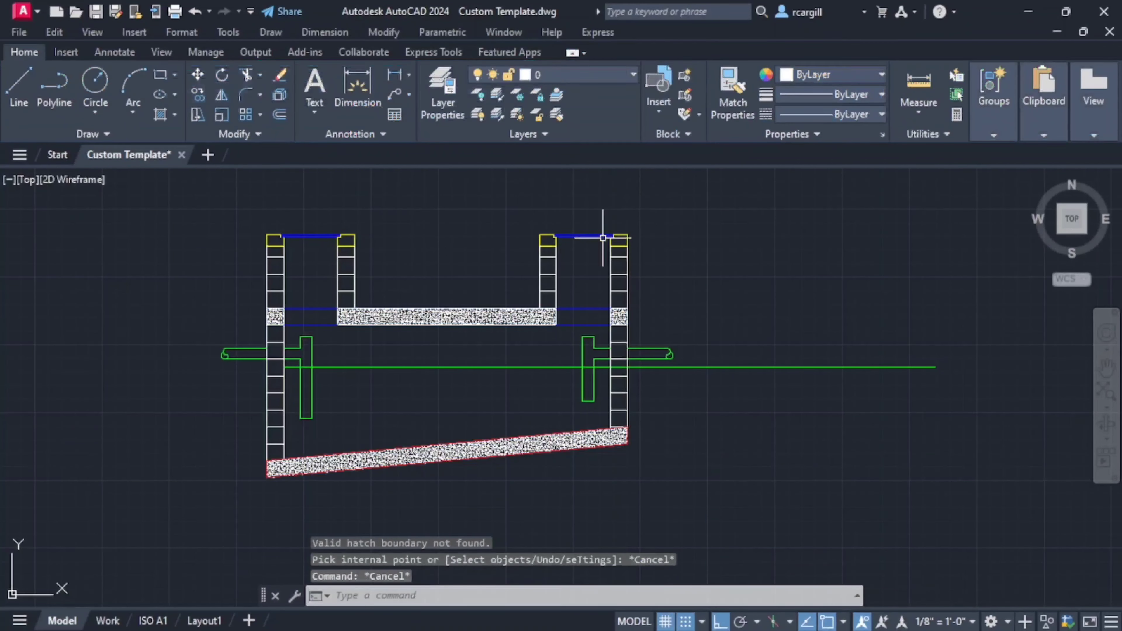
- Change the concrete hatch's scale to 10
{"action": "left_click", "coordinate": [431, 315]}
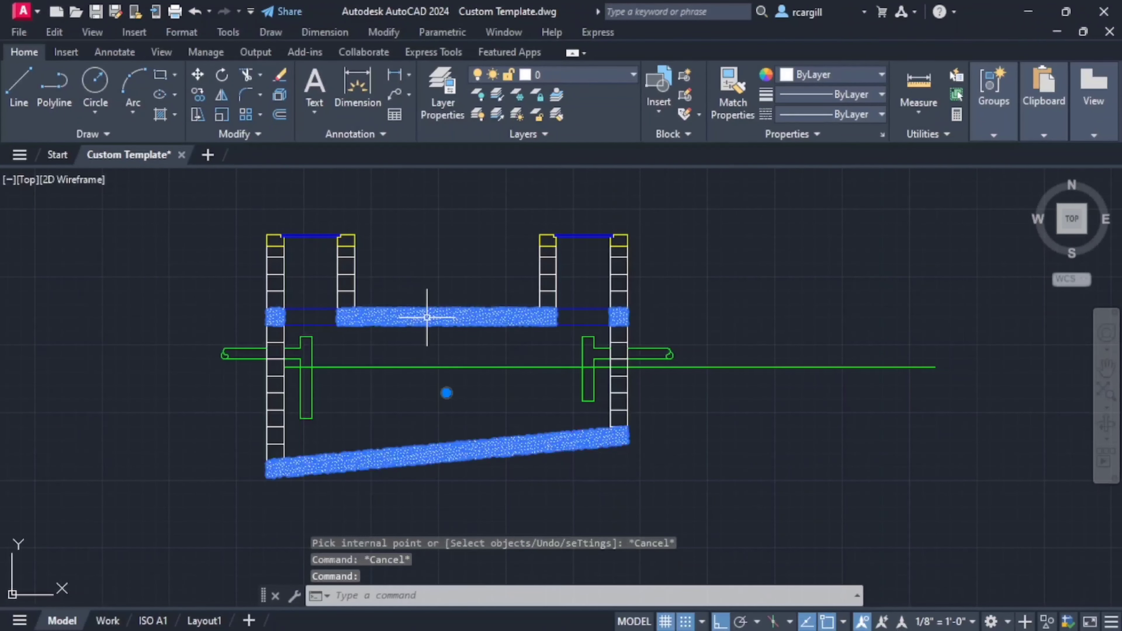
{"action": "double_click", "coordinate": [431, 314]}
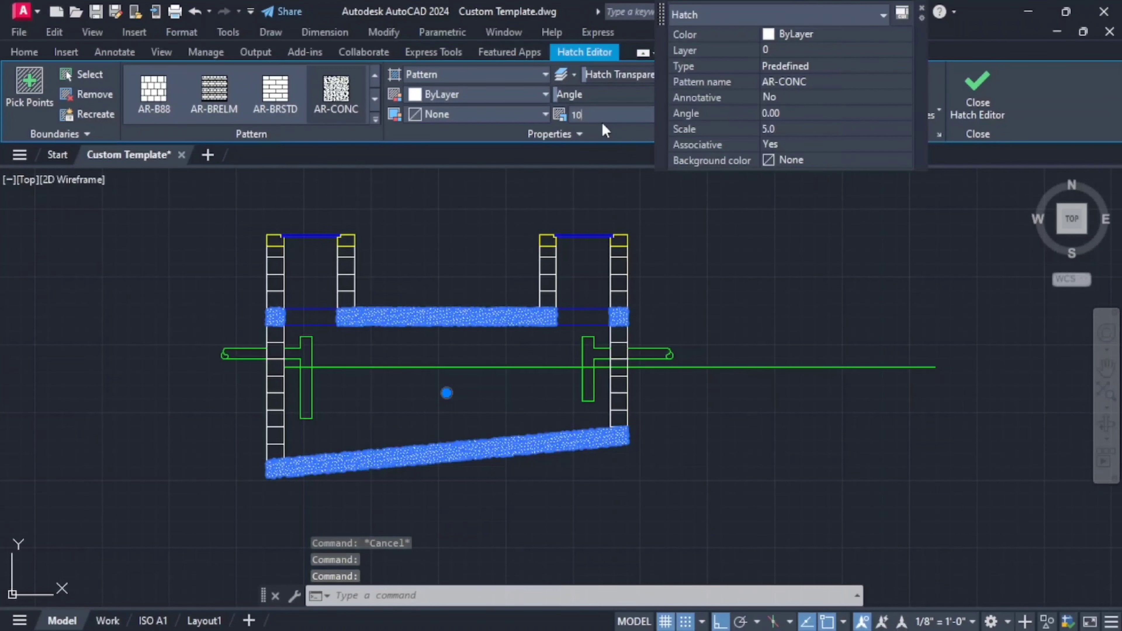
{"action": "key", "text": "Return"}
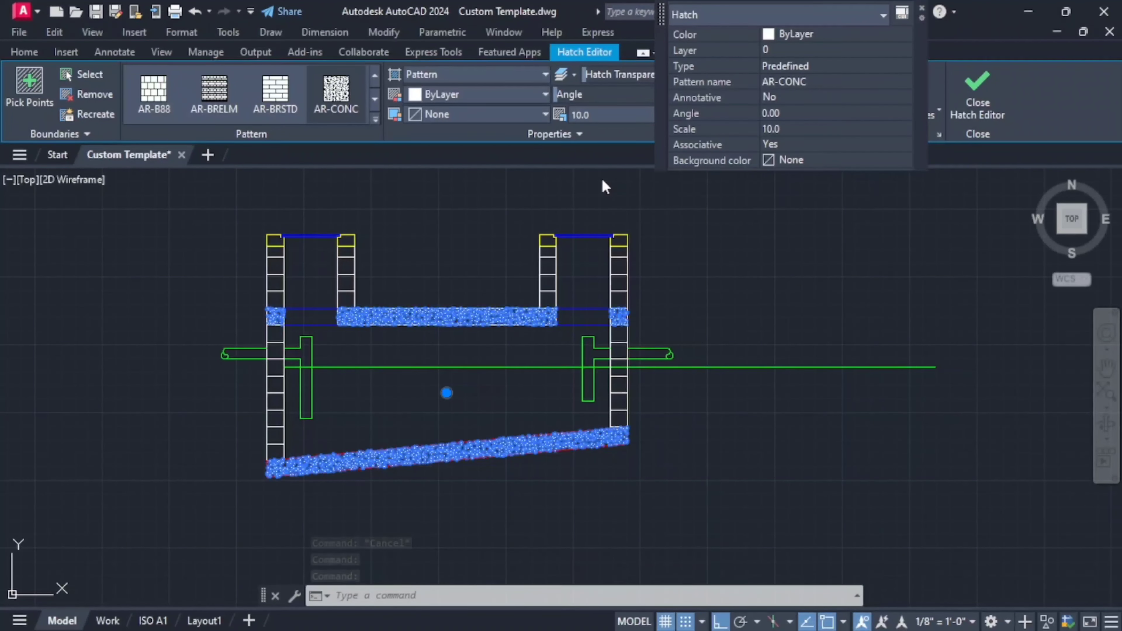
{"action": "left_click", "coordinate": [595, 180]}
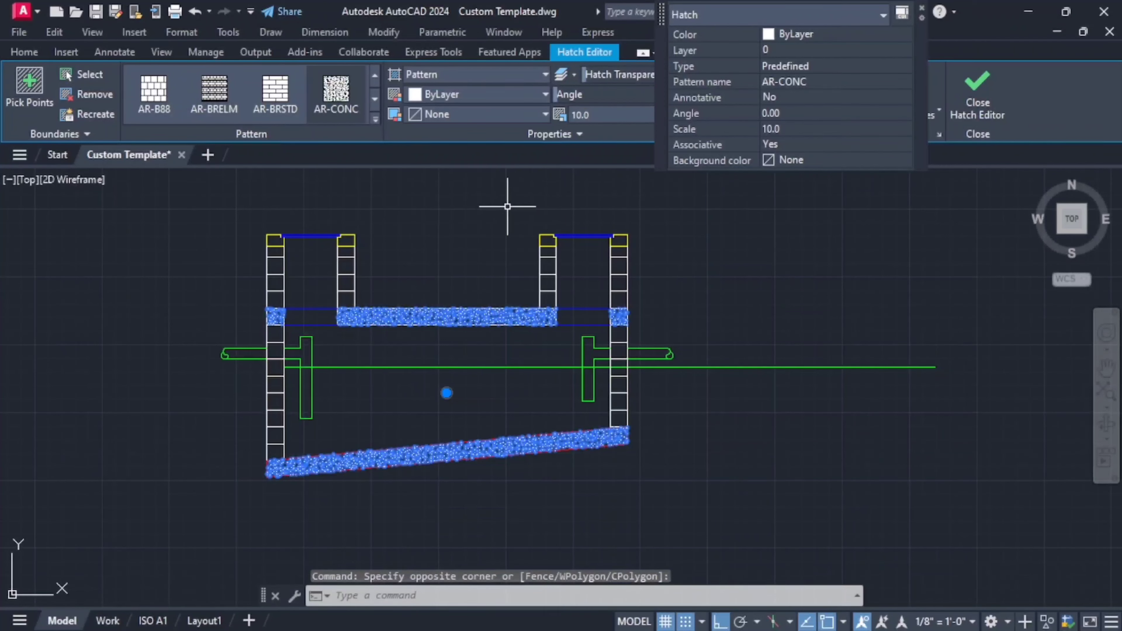
{"action": "key", "text": "Escape"}
- Examine the new concrete hatch and the dimensioned reference section's partition wall, hanging baffle and compartment widths
{"action": "scroll", "coordinate": [796, 288], "scroll_direction": "up", "scroll_amount": 2}
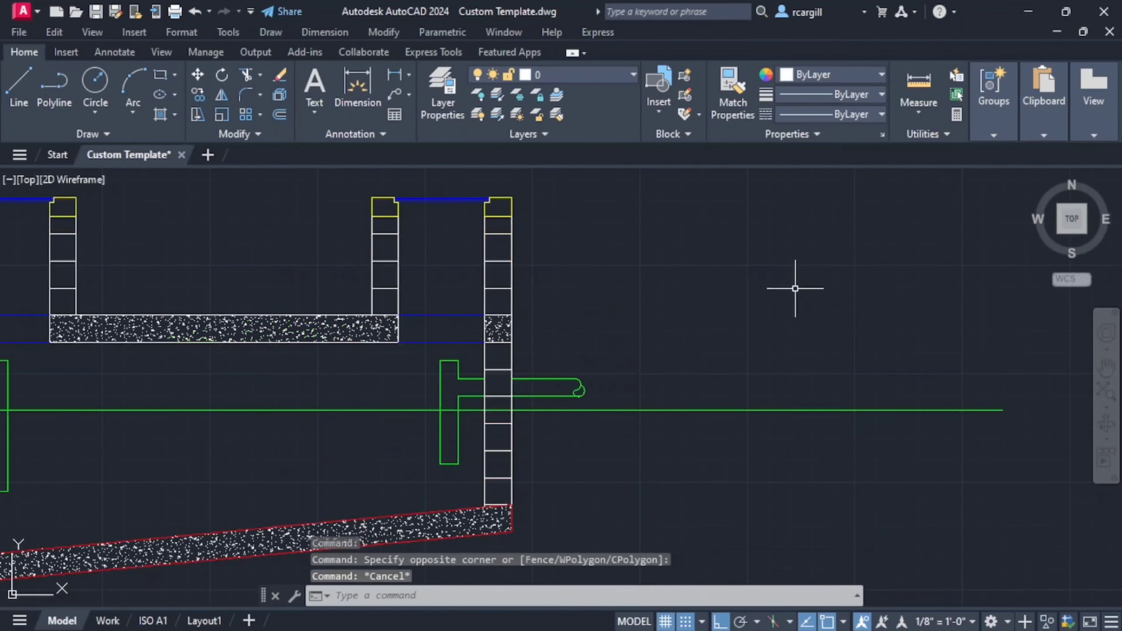
{"action": "scroll", "coordinate": [747, 270], "scroll_direction": "down", "scroll_amount": 5}
{"action": "scroll", "coordinate": [648, 288], "scroll_direction": "up", "scroll_amount": 2}
{"action": "scroll", "coordinate": [649, 288], "scroll_direction": "up", "scroll_amount": 2}
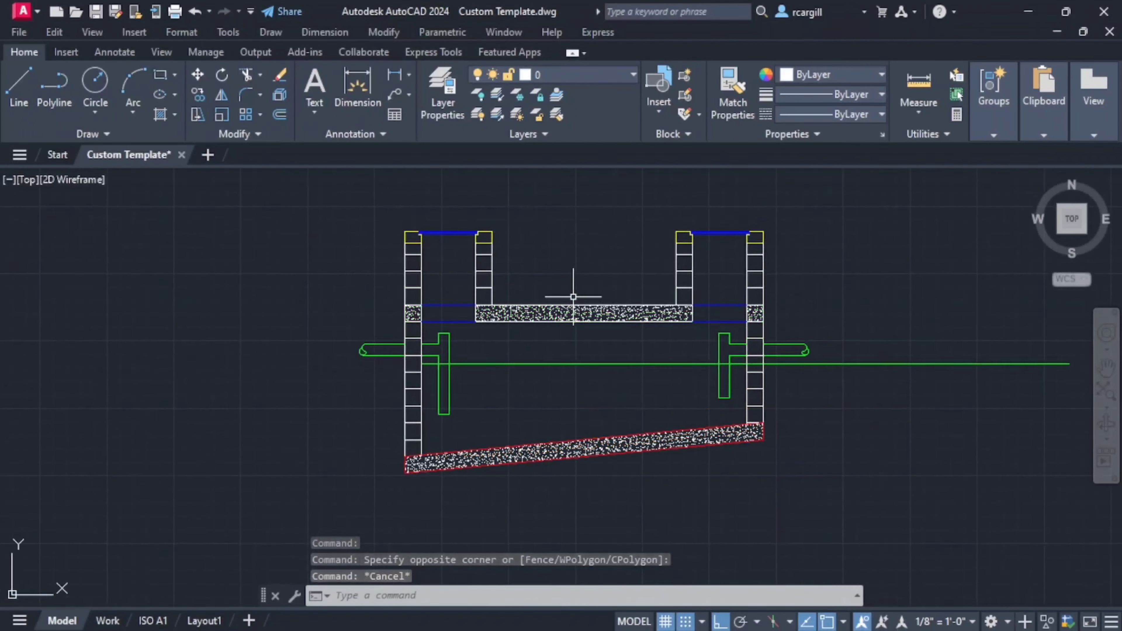
{"action": "scroll", "coordinate": [860, 319], "scroll_direction": "up", "scroll_amount": 2}
{"action": "scroll", "coordinate": [442, 269], "scroll_direction": "down", "scroll_amount": 4}
{"action": "scroll", "coordinate": [583, 251], "scroll_direction": "down", "scroll_amount": 4}
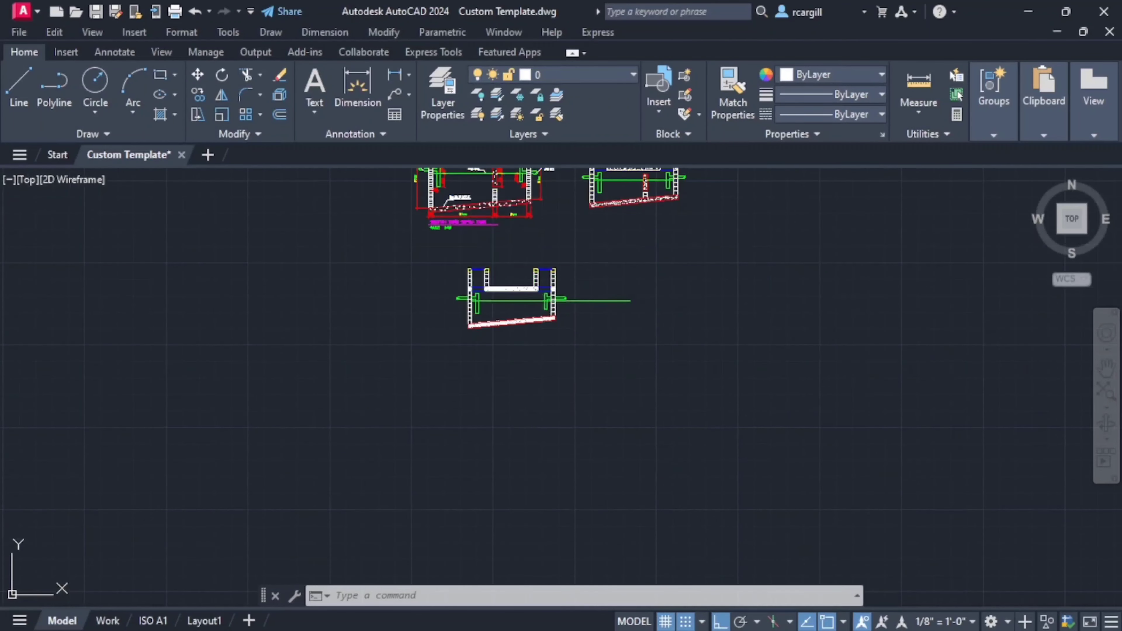
{"action": "middle_click_drag", "start_coordinate": [467, 177], "coordinate": [591, 303]}
{"action": "scroll", "coordinate": [588, 286], "scroll_direction": "up", "scroll_amount": 4}
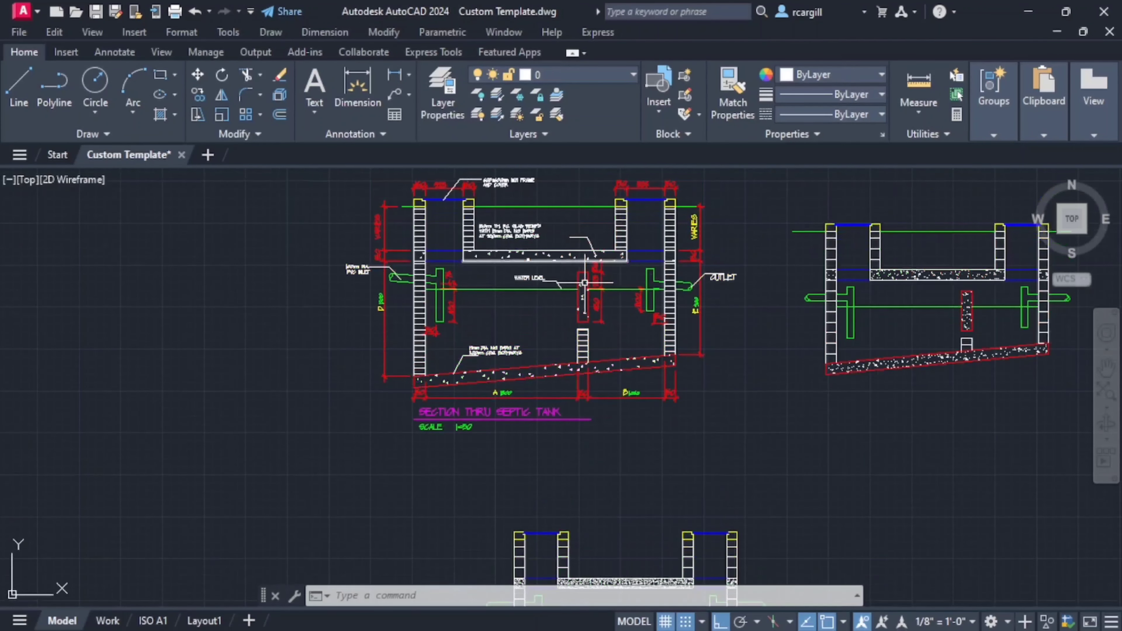
{"action": "scroll", "coordinate": [585, 283], "scroll_direction": "up", "scroll_amount": 4}
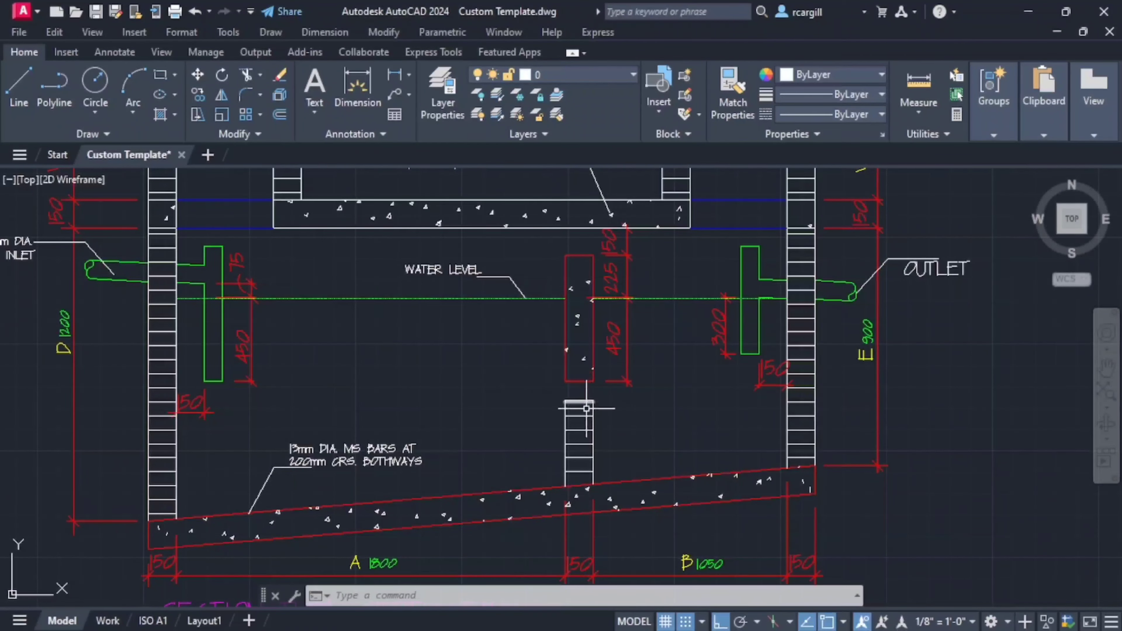
{"action": "scroll", "coordinate": [576, 290], "scroll_direction": "down", "scroll_amount": 3}
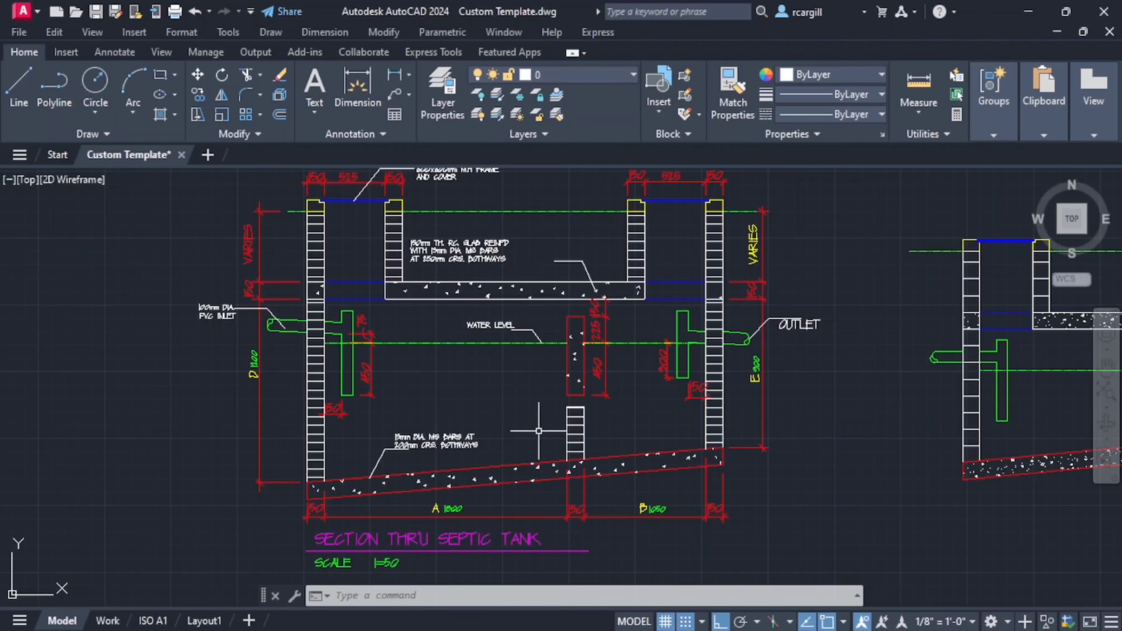
{"action": "scroll", "coordinate": [328, 502], "scroll_direction": "up", "scroll_amount": 2}
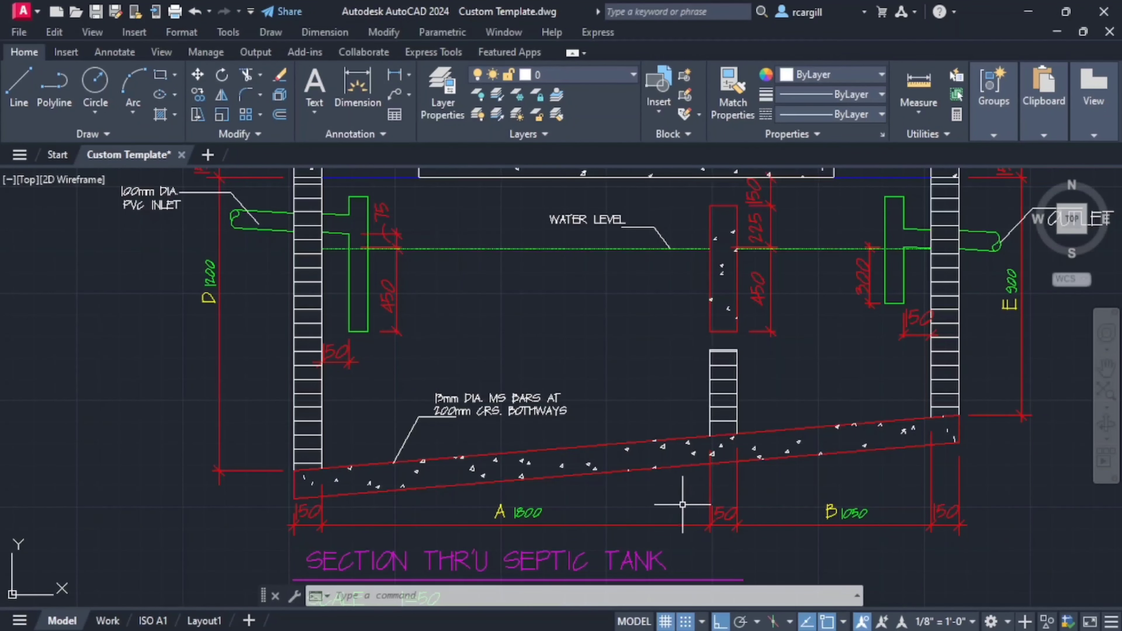
{"action": "scroll", "coordinate": [486, 450], "scroll_direction": "down", "scroll_amount": 2}
{"action": "scroll", "coordinate": [479, 357], "scroll_direction": "down", "scroll_amount": 3}
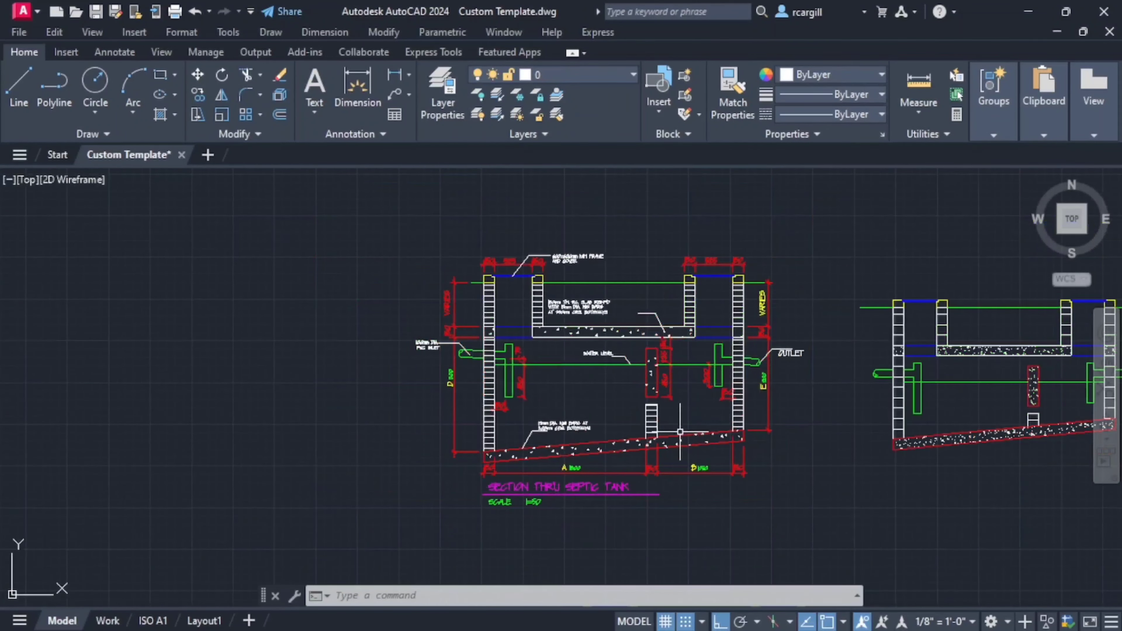
{"action": "scroll", "coordinate": [712, 371], "scroll_direction": "down", "scroll_amount": 5}
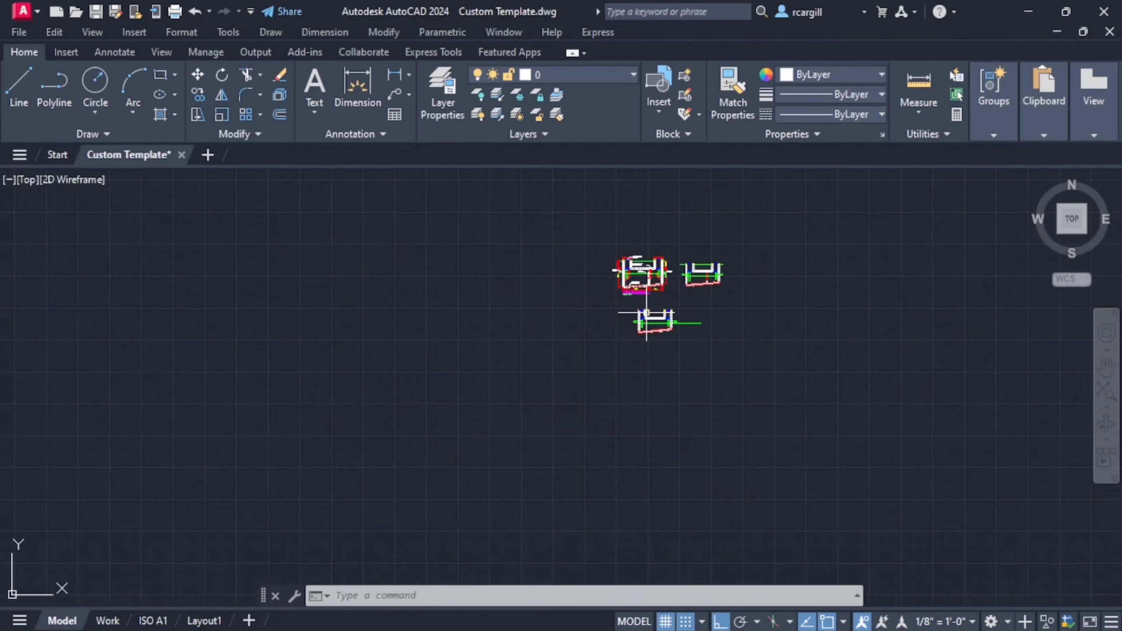
- Offset the inlet wall's inner face line 1800 into the tank to locate the partition wall
{"action": "scroll", "coordinate": [613, 417], "scroll_direction": "up", "scroll_amount": 10}
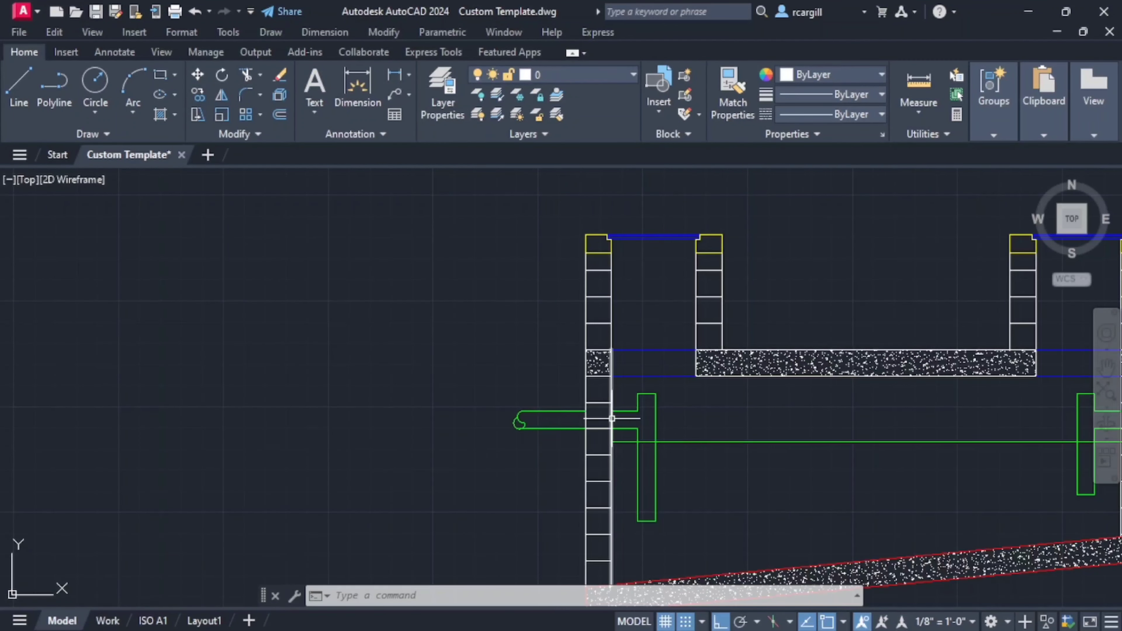
{"action": "left_click", "coordinate": [612, 418]}
{"action": "scroll", "coordinate": [634, 400], "scroll_direction": "down", "scroll_amount": 3}
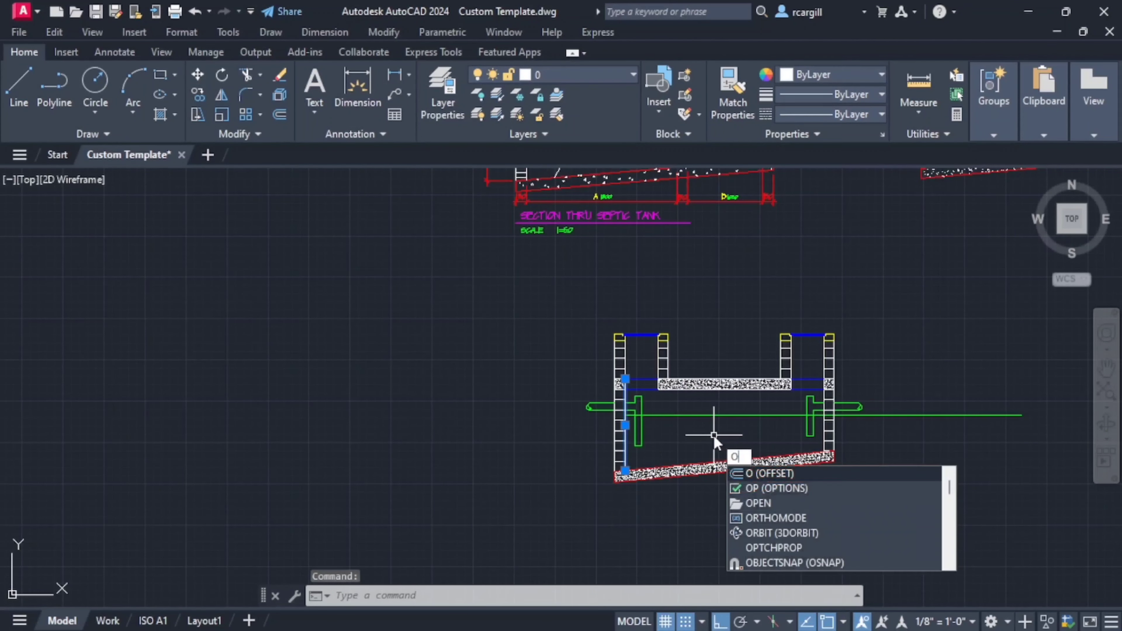
{"action": "type", "text": "ff"}
{"action": "key", "text": "Return"}
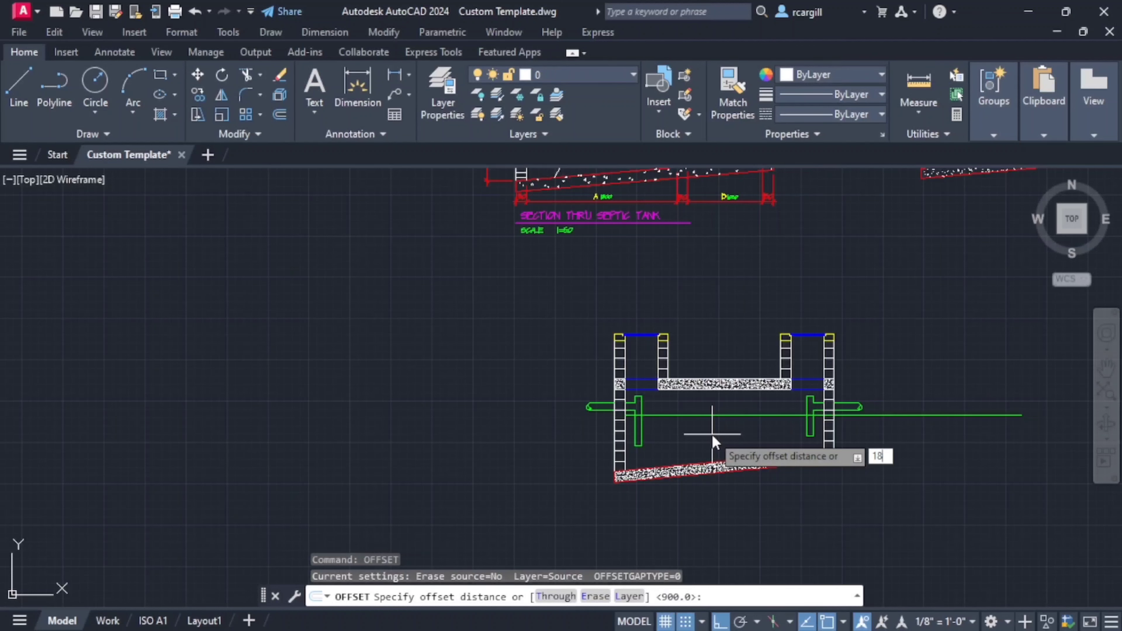
{"action": "type", "text": "1800"}
{"action": "key", "text": "Return"}
{"action": "left_click", "coordinate": [753, 433]}
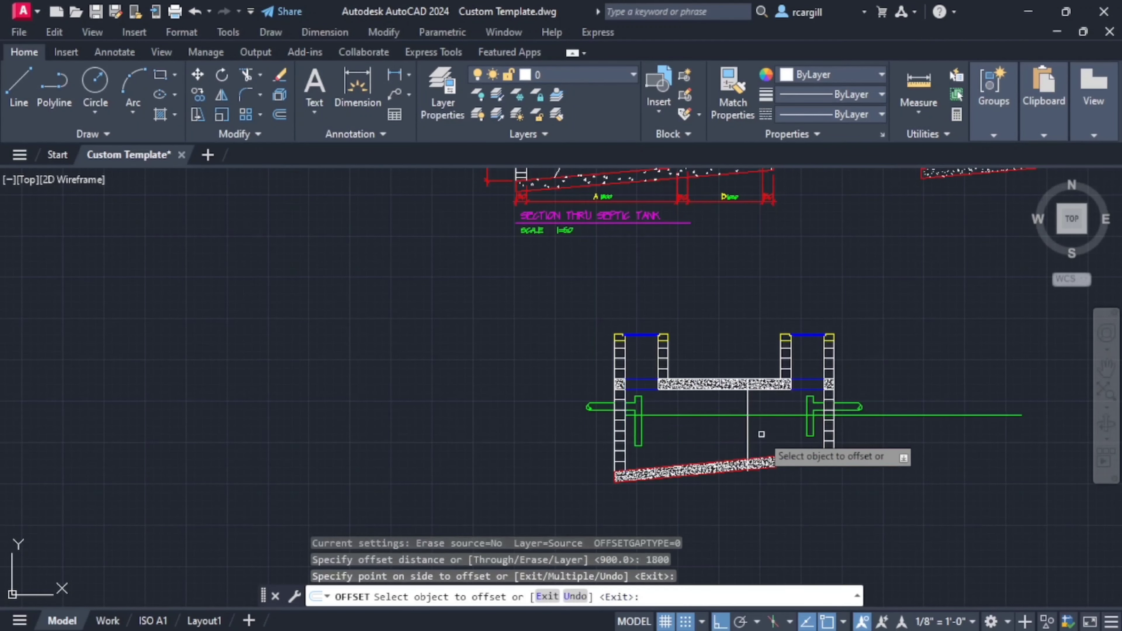
- Trim the partition line's lower end back to the top edge of the sloping base slab
{"action": "key", "text": "Escape"}
{"action": "key", "text": "Escape"}
{"action": "scroll", "coordinate": [749, 440], "scroll_direction": "up", "scroll_amount": 4}
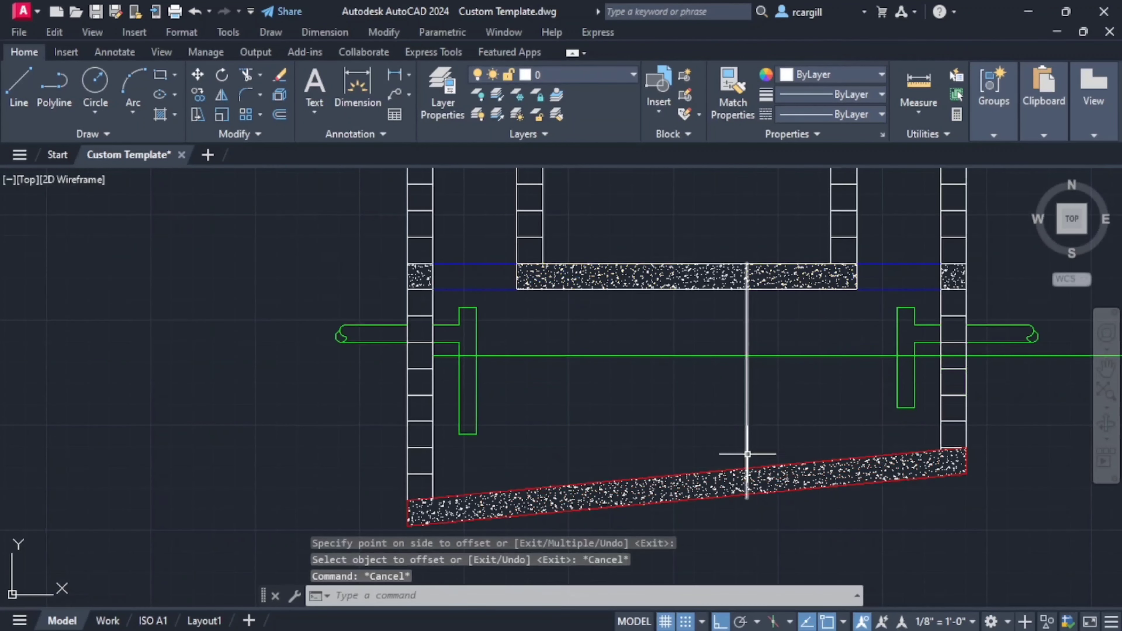
{"action": "type", "text": "tr"}
{"action": "key", "text": "Return"}
{"action": "scroll", "coordinate": [746, 460], "scroll_direction": "up", "scroll_amount": 2}
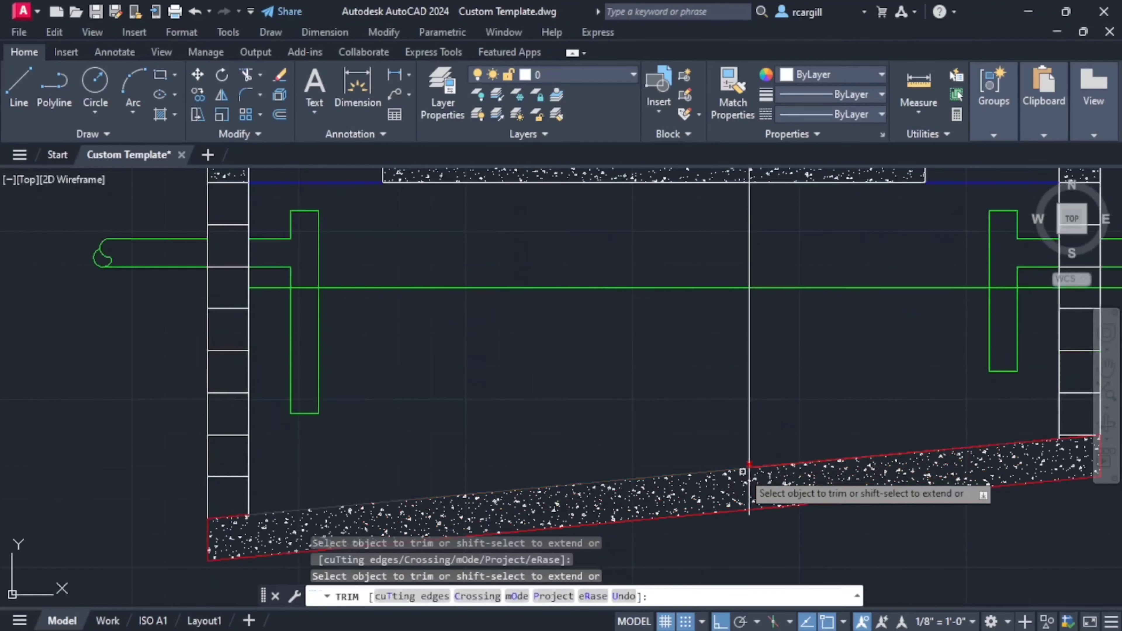
{"action": "scroll", "coordinate": [746, 467], "scroll_direction": "up", "scroll_amount": 2}
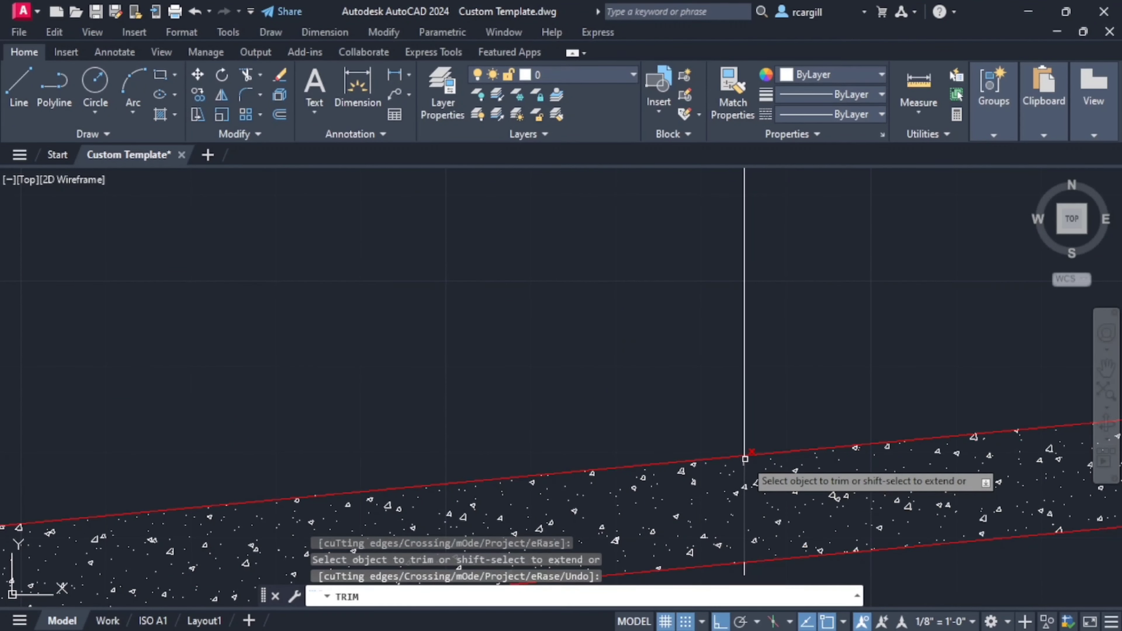
{"action": "left_click", "coordinate": [745, 459]}
{"action": "scroll", "coordinate": [753, 533], "scroll_direction": "down", "scroll_amount": 2}
- Trim the partition line's upper end back to the underside of the concrete roof slab
{"action": "middle_click_drag", "start_coordinate": [753, 532], "coordinate": [744, 426]}
{"action": "left_click_drag", "start_coordinate": [740, 466], "coordinate": [739, 450]}
{"action": "scroll", "coordinate": [756, 360], "scroll_direction": "down", "scroll_amount": 4}
{"action": "middle_click_drag", "start_coordinate": [756, 360], "coordinate": [761, 613]}
{"action": "scroll", "coordinate": [747, 478], "scroll_direction": "up", "scroll_amount": 8}
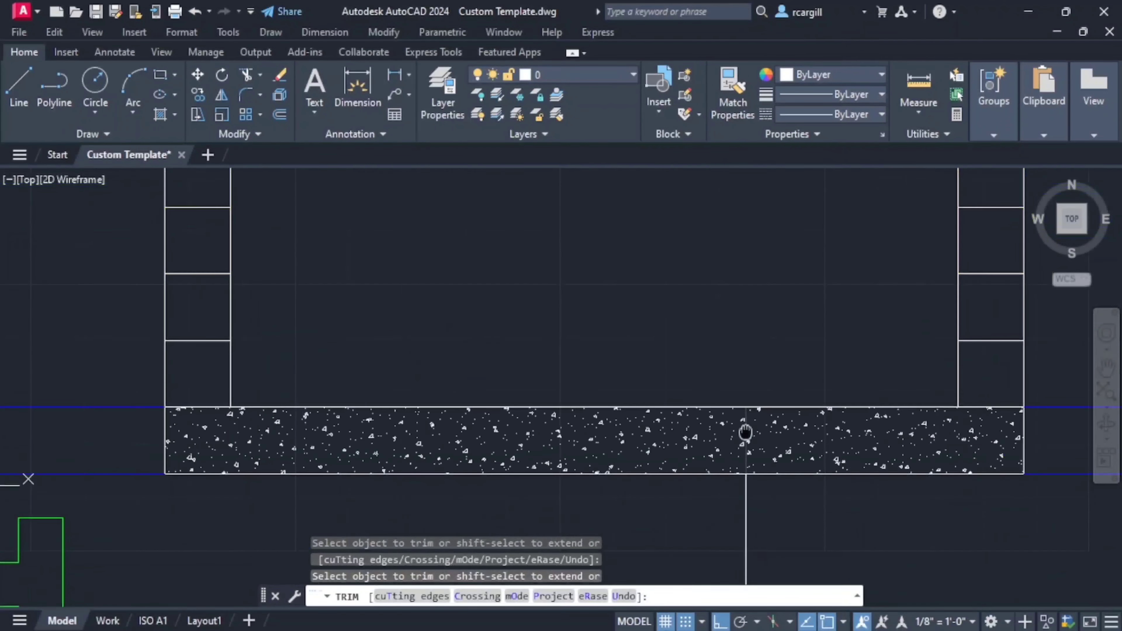
{"action": "scroll", "coordinate": [742, 469], "scroll_direction": "down", "scroll_amount": 8}
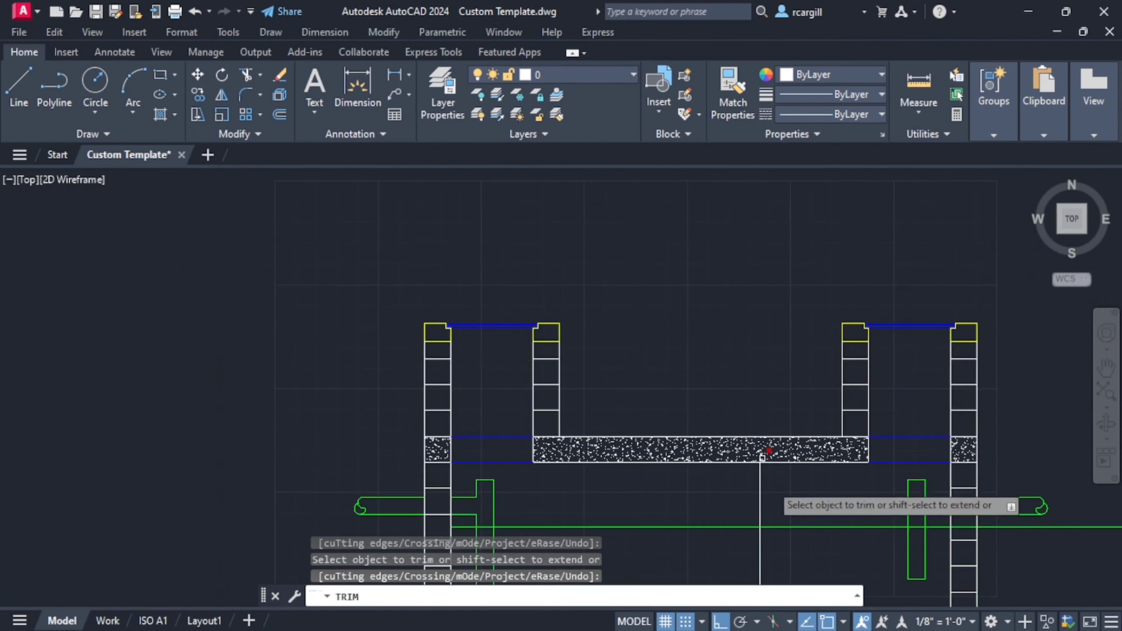
{"action": "key", "text": "Escape"}
{"action": "key", "text": "Escape"}
- Offset the partition line 150 towards the outlet side to form the wall's second face
{"action": "type", "text": "o"}
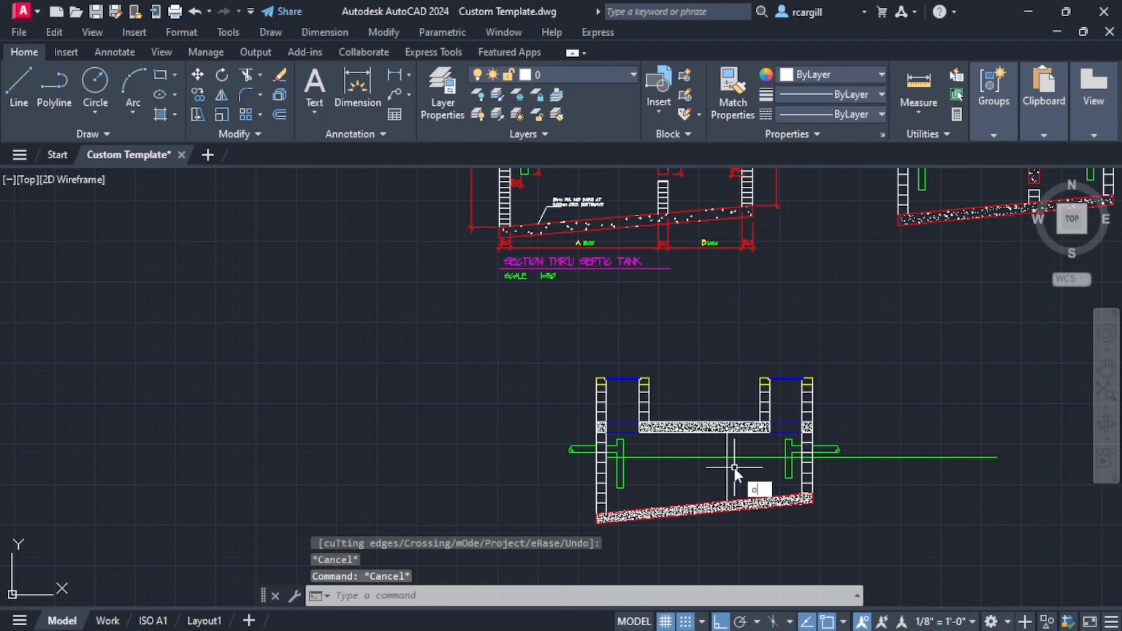
{"action": "type", "text": "ff"}
{"action": "key", "text": "Return"}
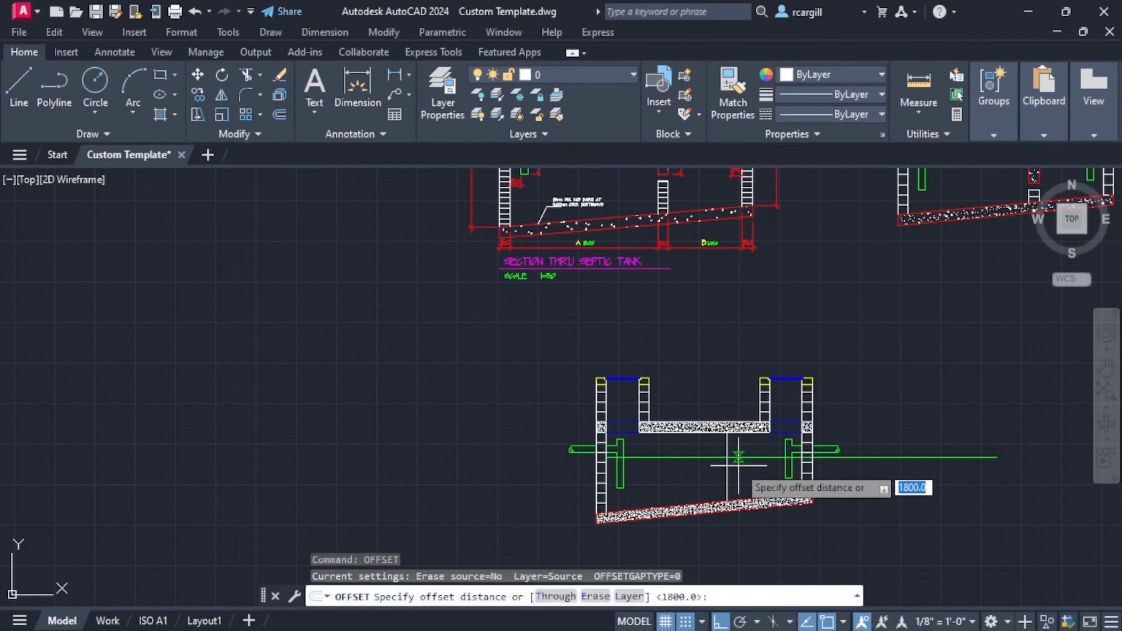
{"action": "type", "text": "150"}
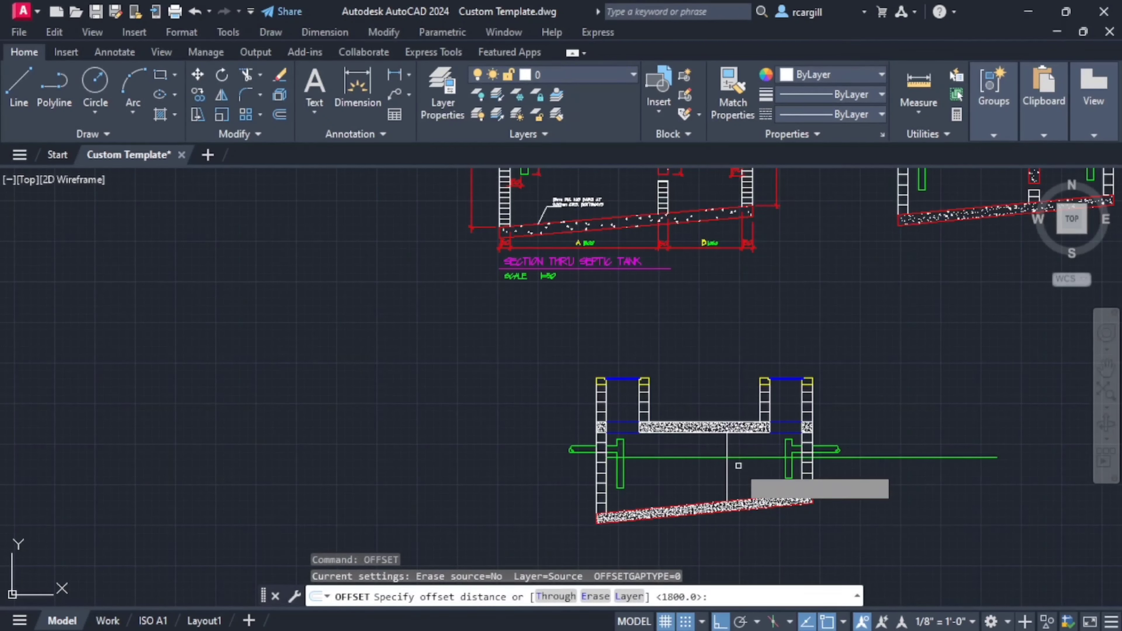
{"action": "key", "text": "Return"}
{"action": "left_click", "coordinate": [727, 466]}
{"action": "left_click", "coordinate": [751, 470]}
{"action": "key", "text": "Escape"}
{"action": "key", "text": "Escape"}
{"action": "key", "text": "Escape"}
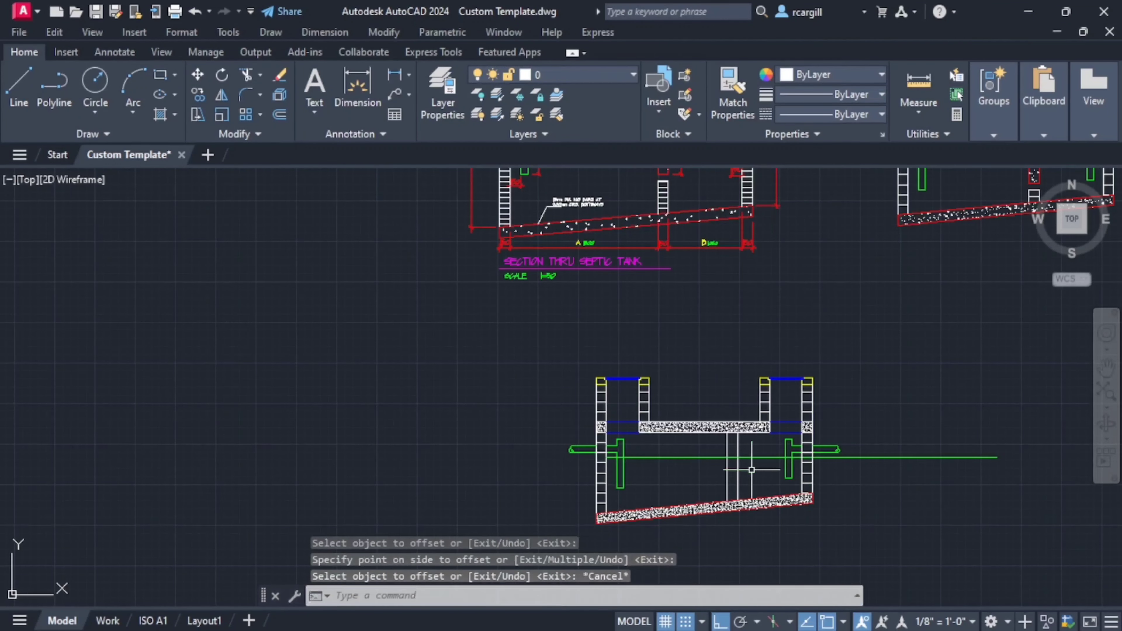
- Examine the hanging baffle's dimensions below the roof slab in the dimensioned reference section
{"action": "scroll", "coordinate": [747, 447], "scroll_direction": "up", "scroll_amount": 2}
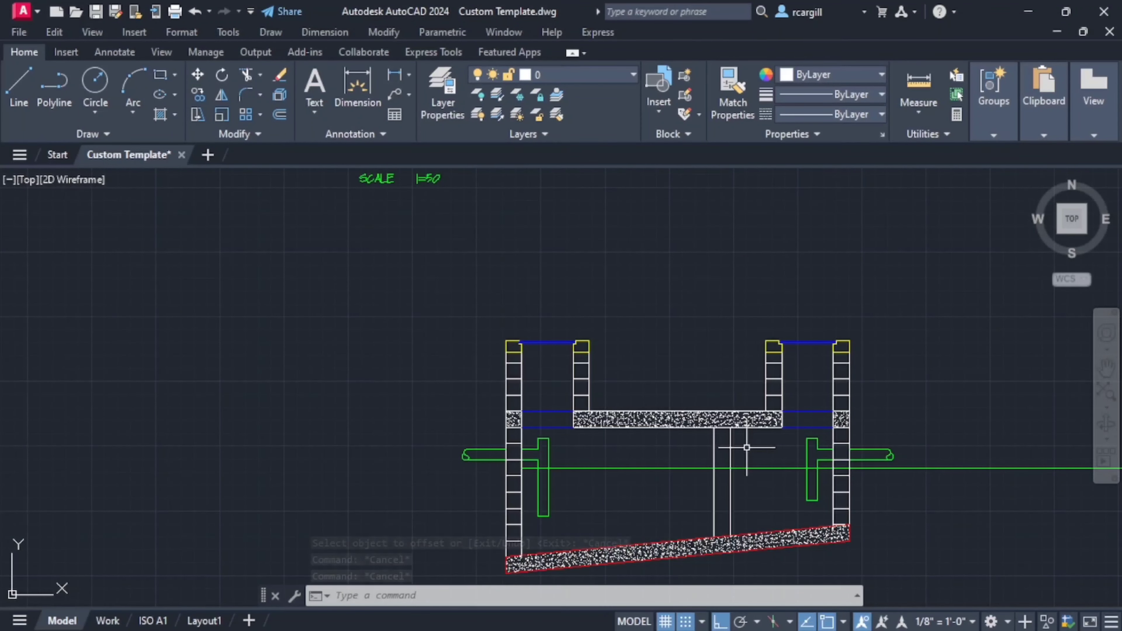
{"action": "scroll", "coordinate": [743, 304], "scroll_direction": "down", "scroll_amount": 6}
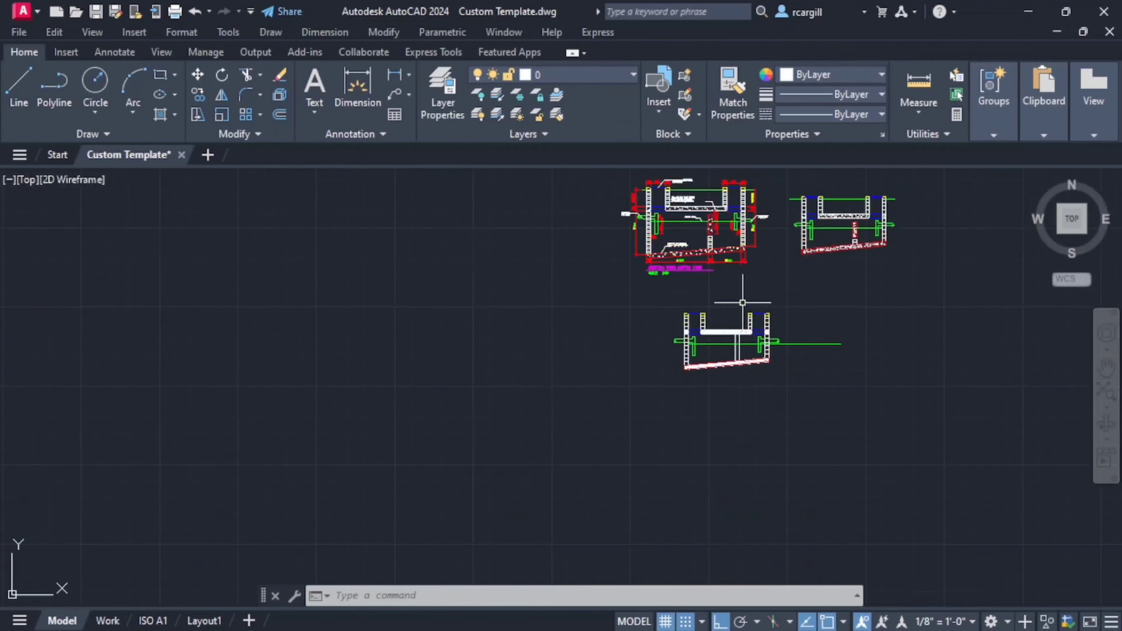
{"action": "middle_click_drag", "start_coordinate": [742, 304], "coordinate": [724, 411]}
{"action": "scroll", "coordinate": [703, 319], "scroll_direction": "up", "scroll_amount": 4}
{"action": "scroll", "coordinate": [702, 332], "scroll_direction": "up", "scroll_amount": 6}
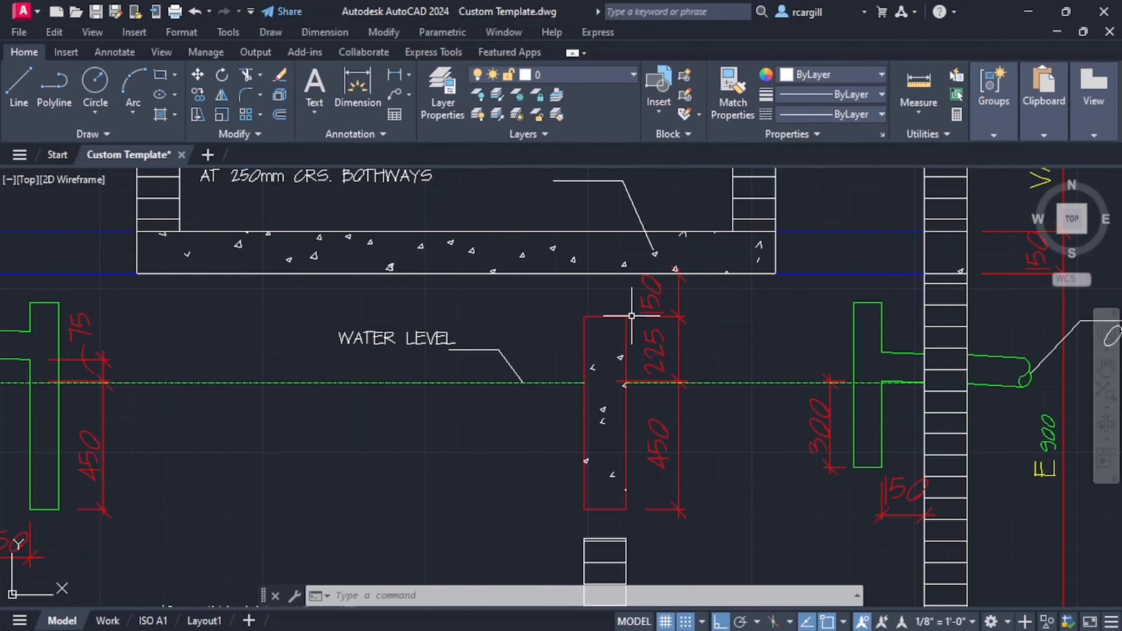
{"action": "scroll", "coordinate": [807, 390], "scroll_direction": "down", "scroll_amount": 8}
{"action": "middle_click_drag", "start_coordinate": [807, 475], "coordinate": [691, 313]}
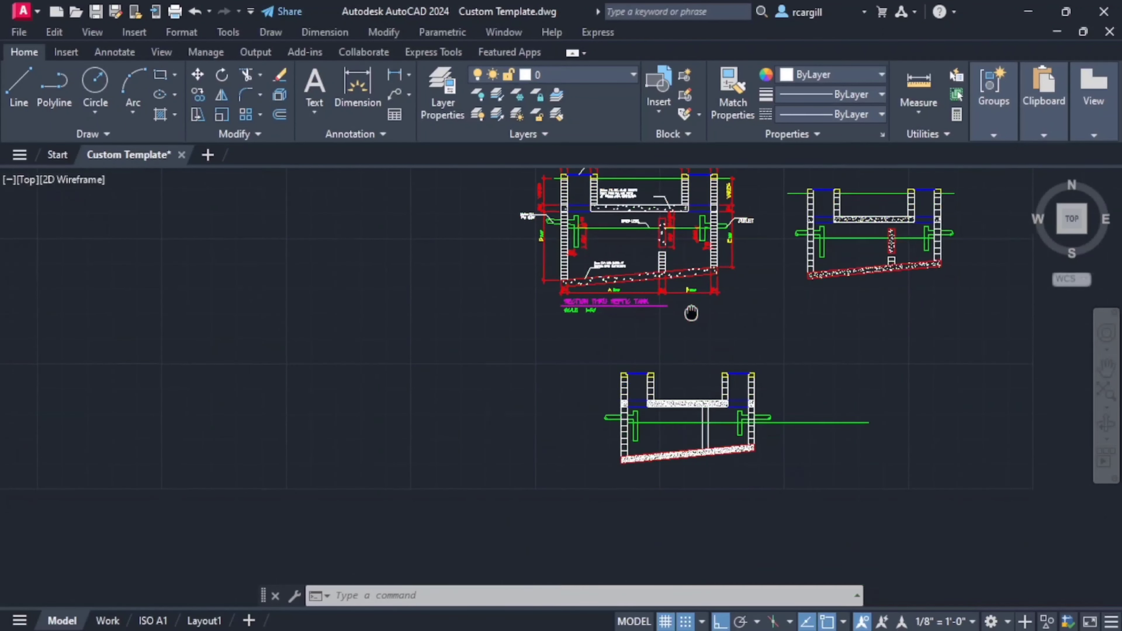
{"action": "scroll", "coordinate": [737, 443], "scroll_direction": "up", "scroll_amount": 2}
- Offset the roof slab's underside line 150 down to locate the top of the hanging baffle
{"action": "type", "text": "o"}
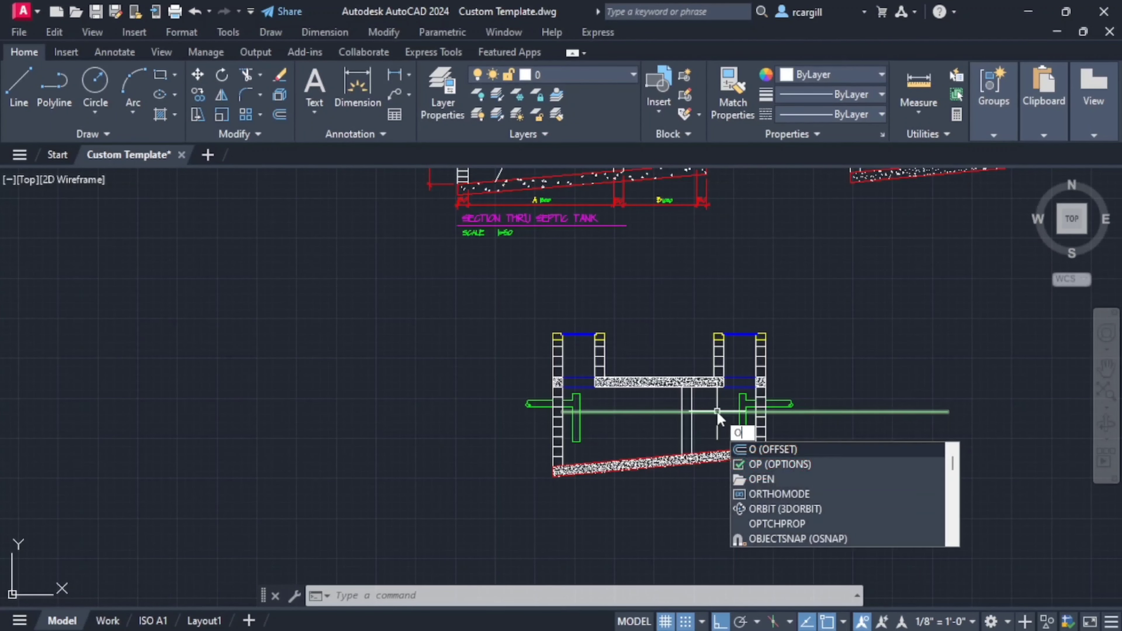
{"action": "key", "text": "Return"}
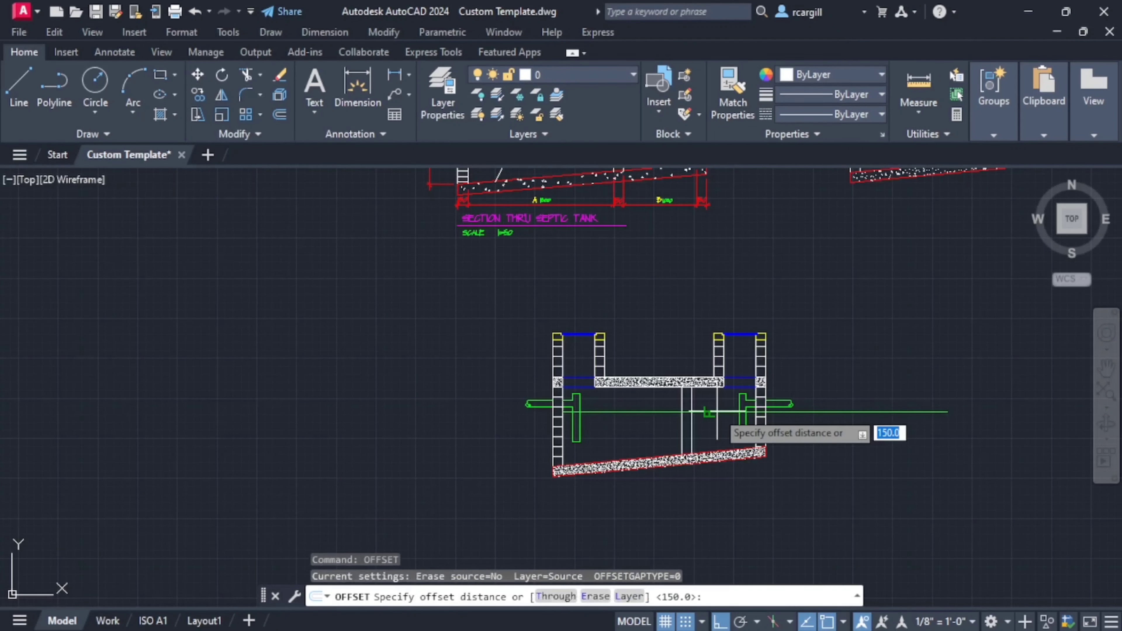
{"action": "type", "text": "1"}
{"action": "key", "text": "Return"}
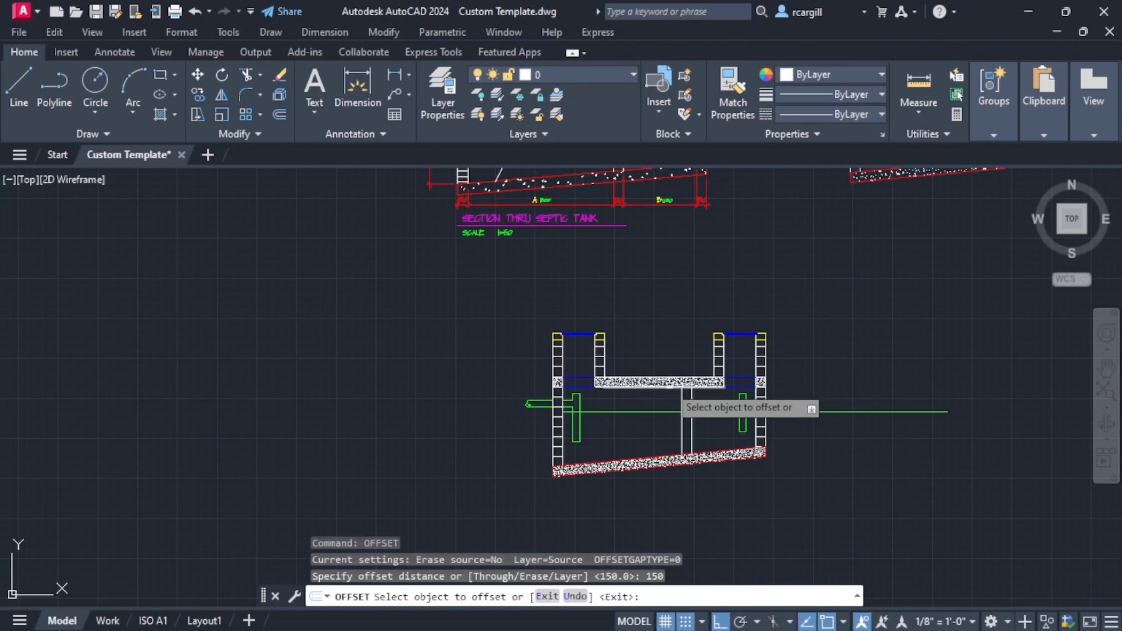
{"action": "scroll", "coordinate": [668, 390], "scroll_direction": "up", "scroll_amount": 2}
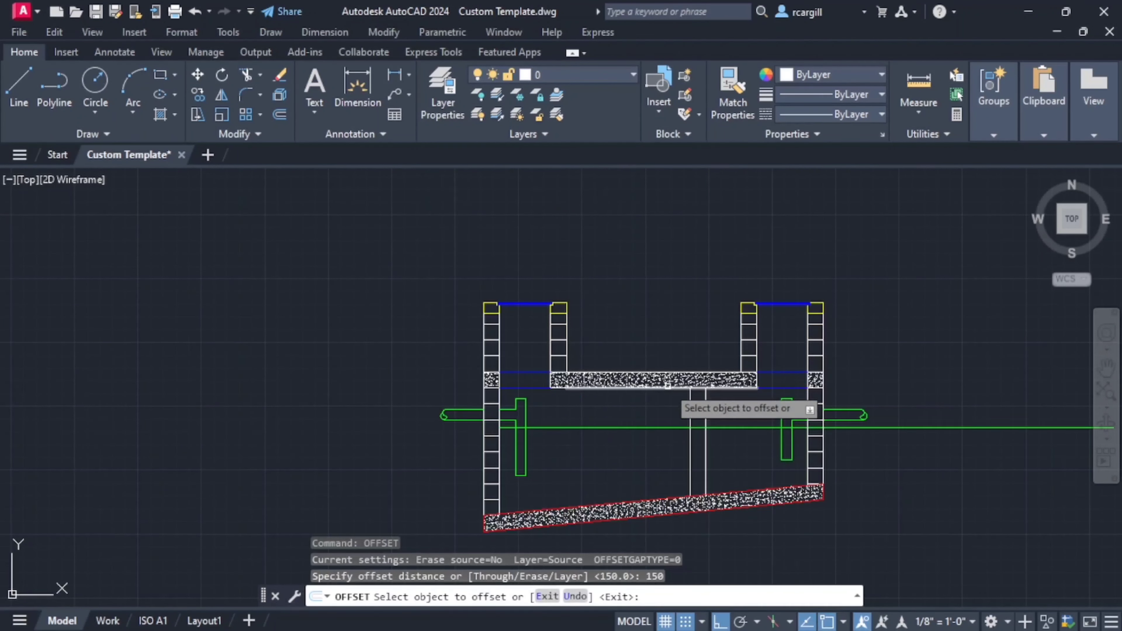
{"action": "left_click", "coordinate": [666, 387]}
{"action": "left_click", "coordinate": [664, 400]}
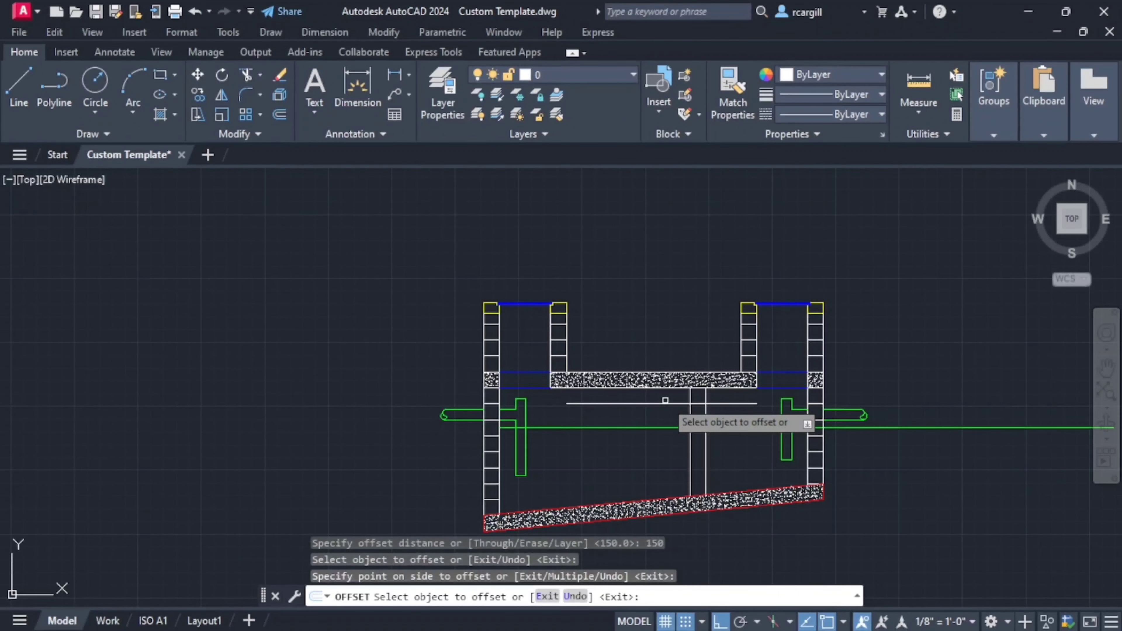
{"action": "key", "text": "Return"}
{"action": "key", "text": "Return"}
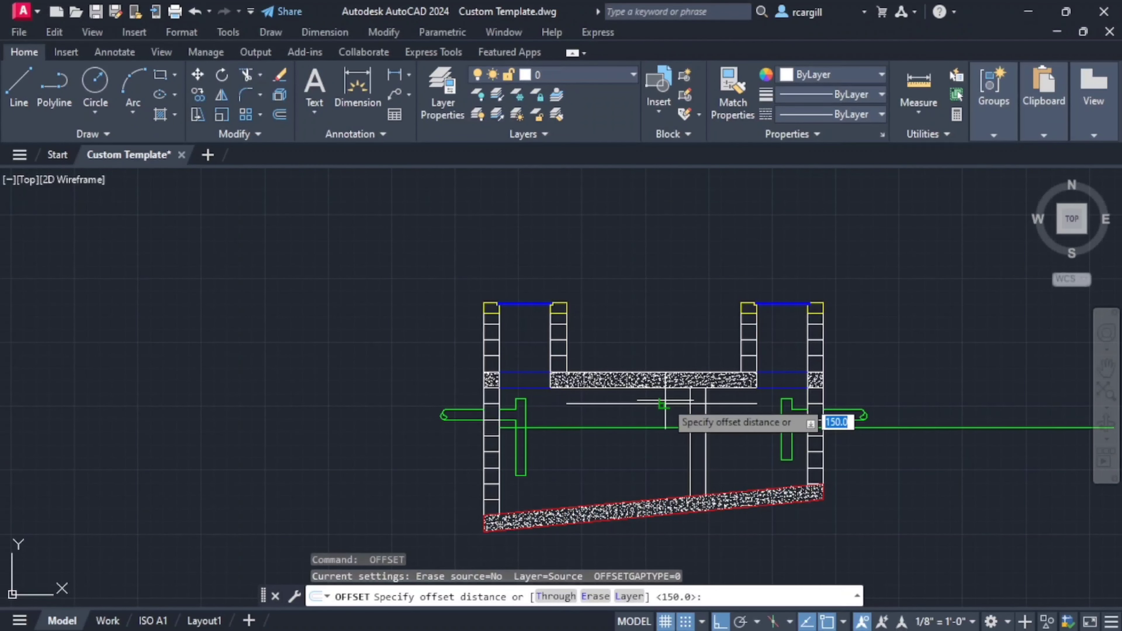
{"action": "type", "text": "225"}
{"action": "key", "text": "Return"}
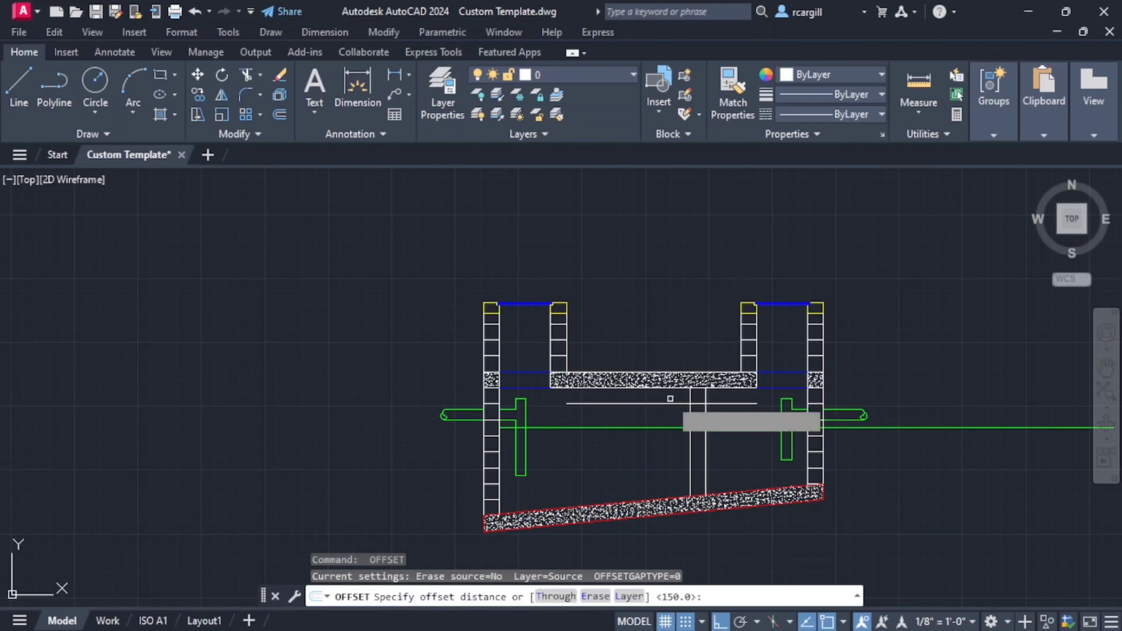
{"action": "left_click", "coordinate": [670, 401]}
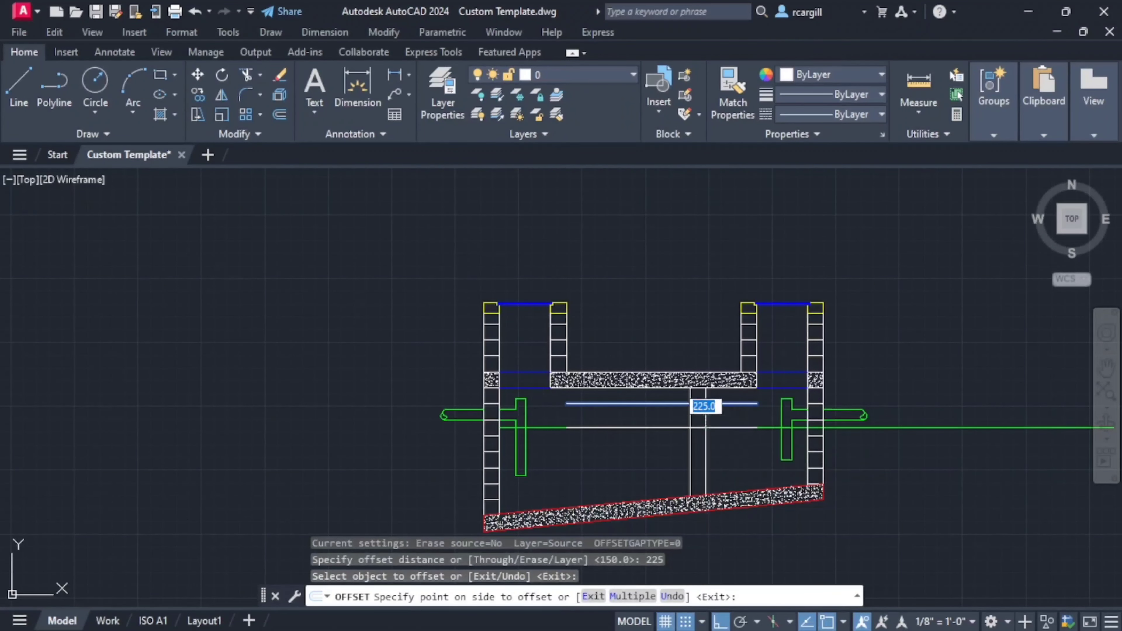
{"action": "key", "text": "Escape"}
{"action": "key", "text": "Escape"}
{"action": "key", "text": "Escape"}
- Trim the partition lines above the offset line and that line's overhangs on both sides to form the baffle's top
{"action": "scroll", "coordinate": [715, 431], "scroll_direction": "down", "scroll_amount": 4}
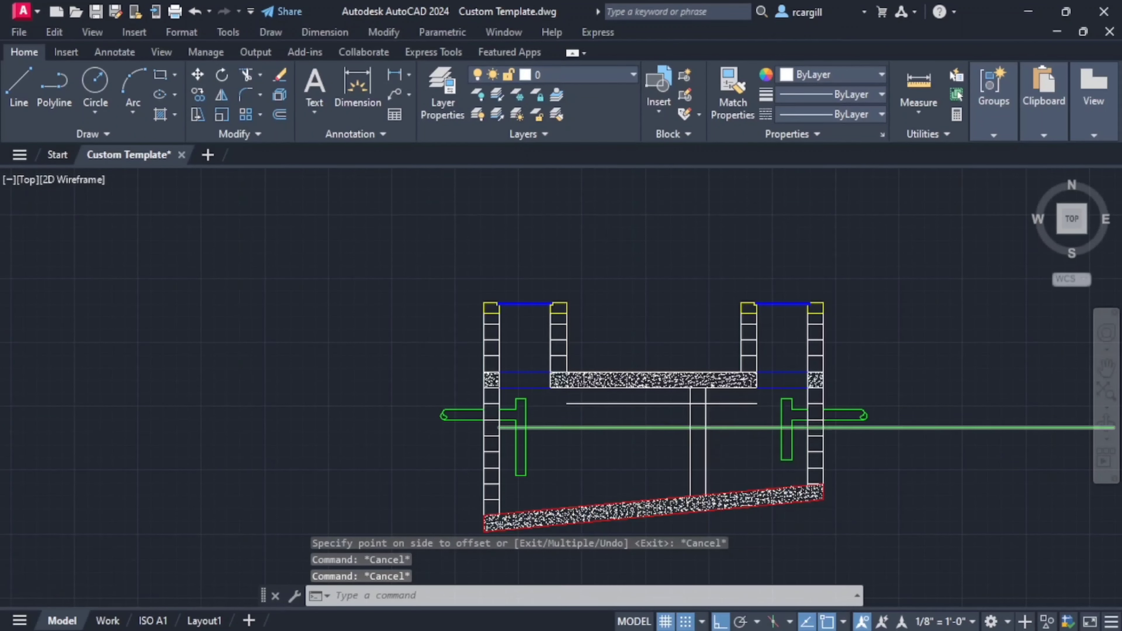
{"action": "scroll", "coordinate": [682, 316], "scroll_direction": "up", "scroll_amount": 6}
{"action": "scroll", "coordinate": [681, 317], "scroll_direction": "down", "scroll_amount": 2}
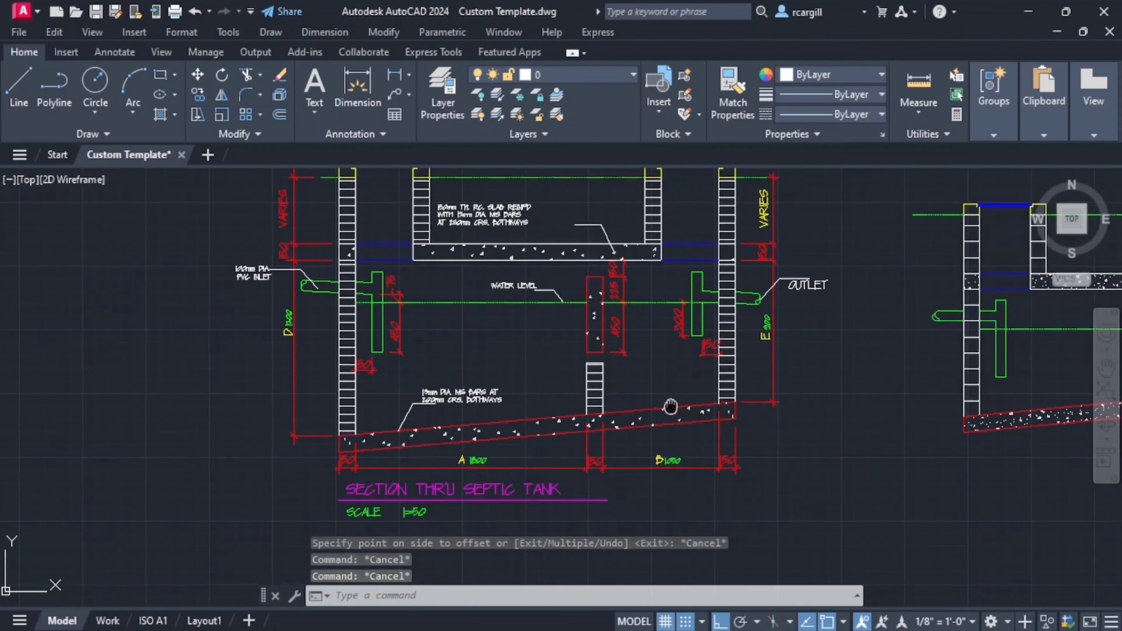
{"action": "type", "text": "tr"}
{"action": "key", "text": "Return"}
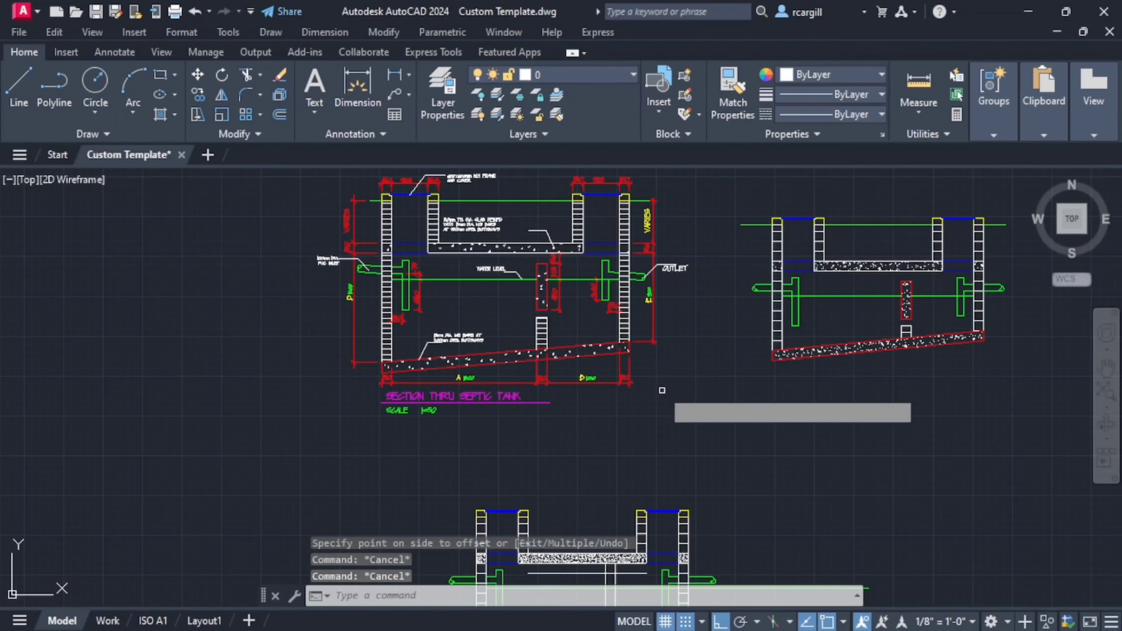
{"action": "middle_click_drag", "start_coordinate": [641, 444], "coordinate": [634, 270]}
{"action": "scroll", "coordinate": [643, 337], "scroll_direction": "up", "scroll_amount": 2}
{"action": "scroll", "coordinate": [641, 407], "scroll_direction": "up", "scroll_amount": 2}
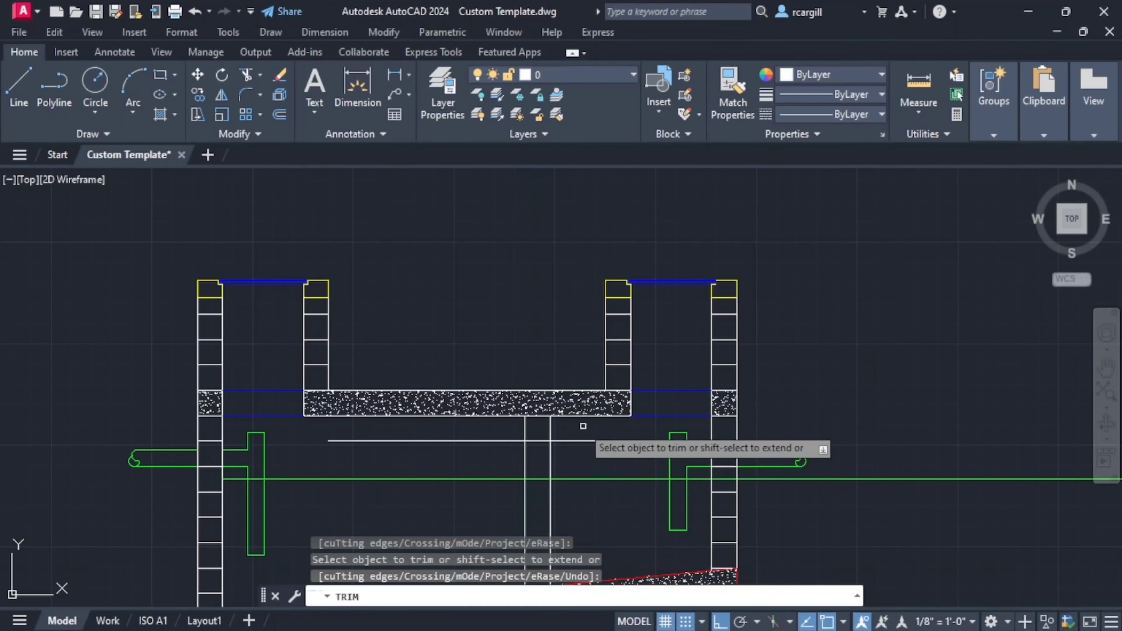
{"action": "mouse_move", "coordinate": [581, 425]}
{"action": "left_mouse_down"}
{"action": "mouse_move", "coordinate": [472, 438]}
{"action": "mouse_move", "coordinate": [466, 460]}
{"action": "left_mouse_up"}
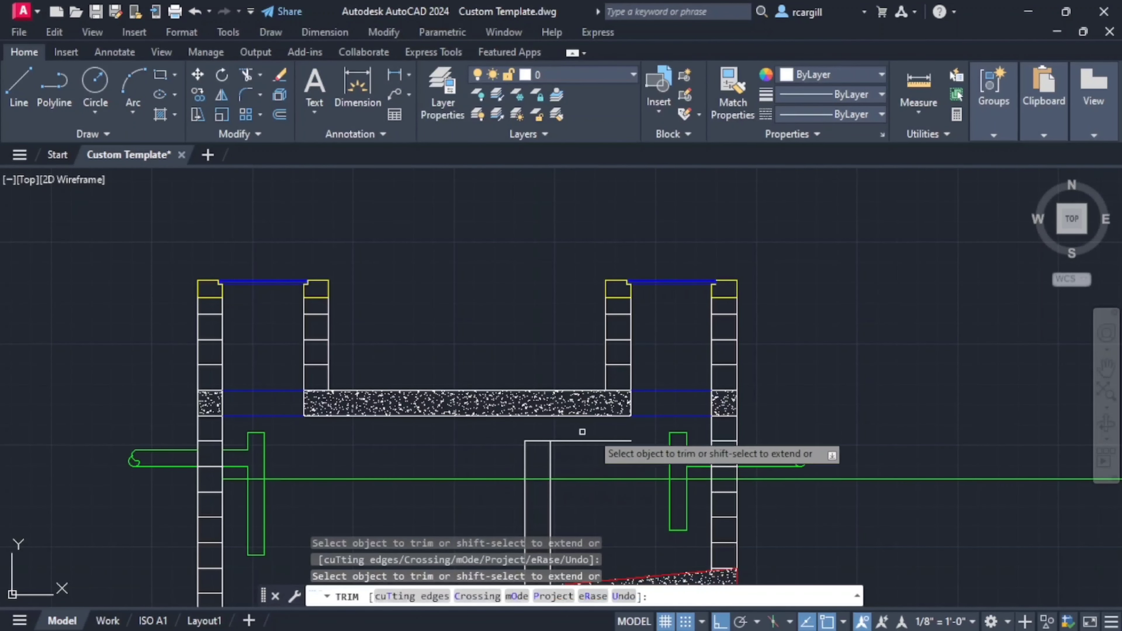
{"action": "key", "text": "Escape"}
- Examine the reference baffle's depths above and below the water level and the gap over the low block wall
{"action": "scroll", "coordinate": [585, 433], "scroll_direction": "down", "scroll_amount": 2}
{"action": "middle_click_drag", "start_coordinate": [585, 435], "coordinate": [589, 454]}
{"action": "scroll", "coordinate": [589, 454], "scroll_direction": "down", "scroll_amount": 2}
{"action": "middle_click_drag", "start_coordinate": [492, 228], "coordinate": [498, 268]}
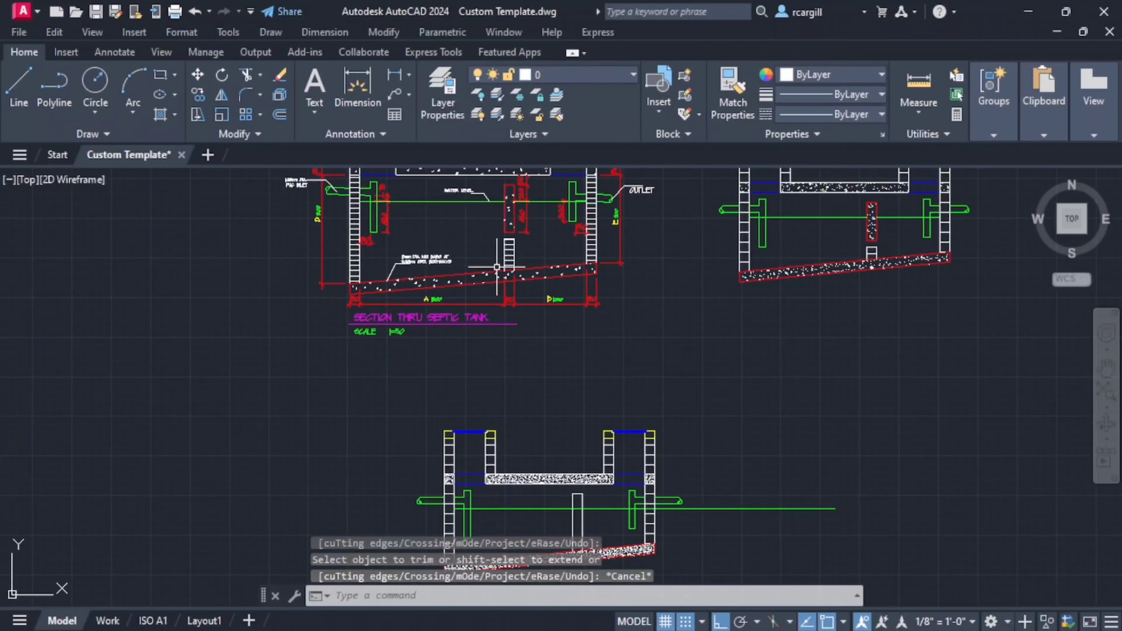
{"action": "middle_click_drag", "start_coordinate": [515, 208], "coordinate": [540, 258]}
{"action": "scroll", "coordinate": [543, 262], "scroll_direction": "up", "scroll_amount": 4}
{"action": "scroll", "coordinate": [530, 254], "scroll_direction": "down", "scroll_amount": 4}
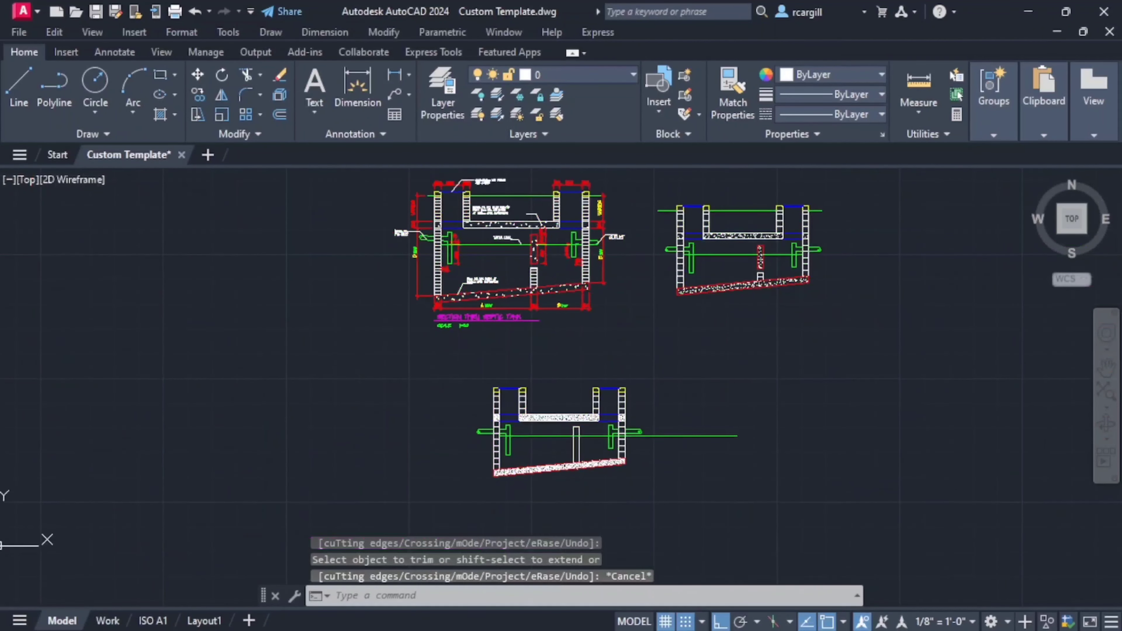
{"action": "scroll", "coordinate": [545, 259], "scroll_direction": "up", "scroll_amount": 6}
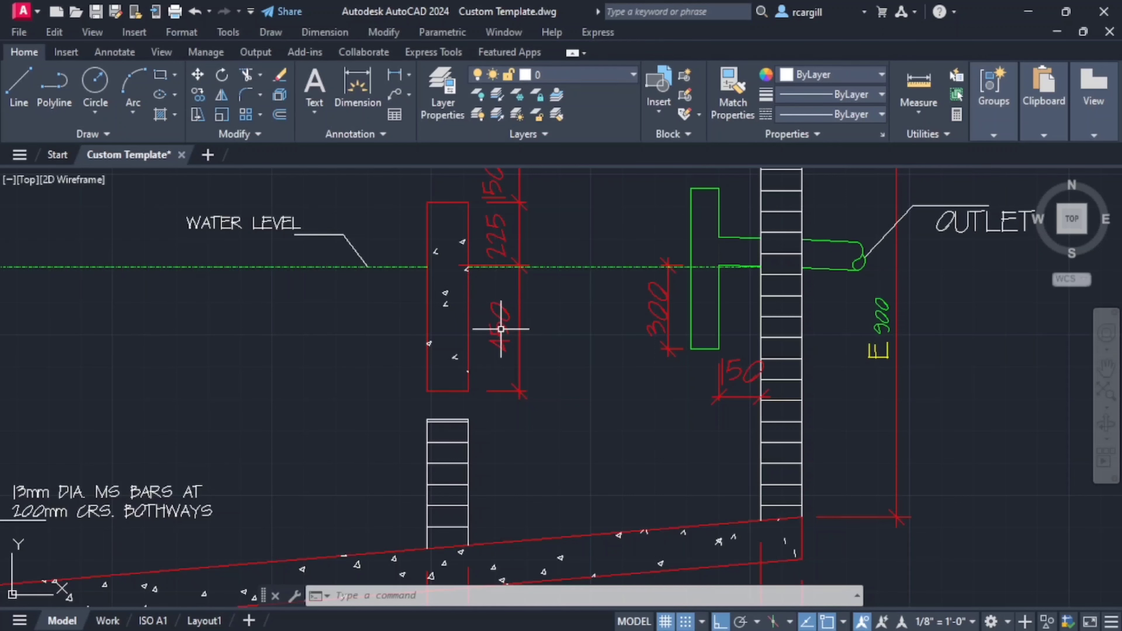
{"action": "scroll", "coordinate": [548, 347], "scroll_direction": "down", "scroll_amount": 6}
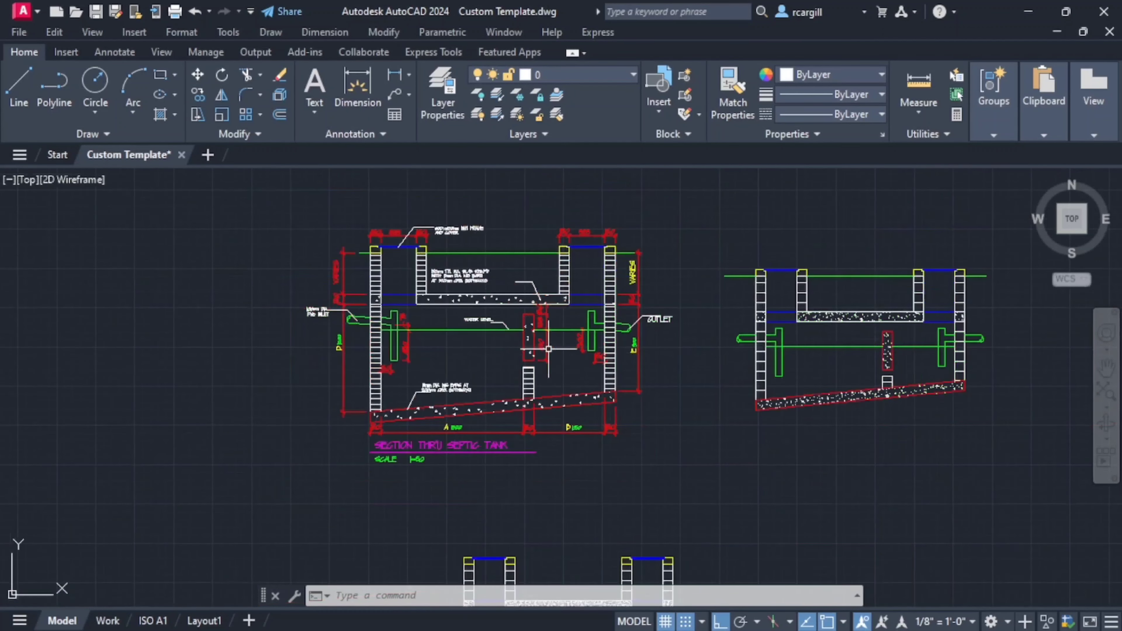
{"action": "middle_click_drag", "start_coordinate": [610, 423], "coordinate": [535, 337]}
{"action": "mouse_move", "coordinate": [638, 500]}
{"action": "middle_mouse_down"}
{"action": "mouse_move", "coordinate": [622, 399]}
{"action": "mouse_move", "coordinate": [633, 380]}
{"action": "middle_mouse_up"}
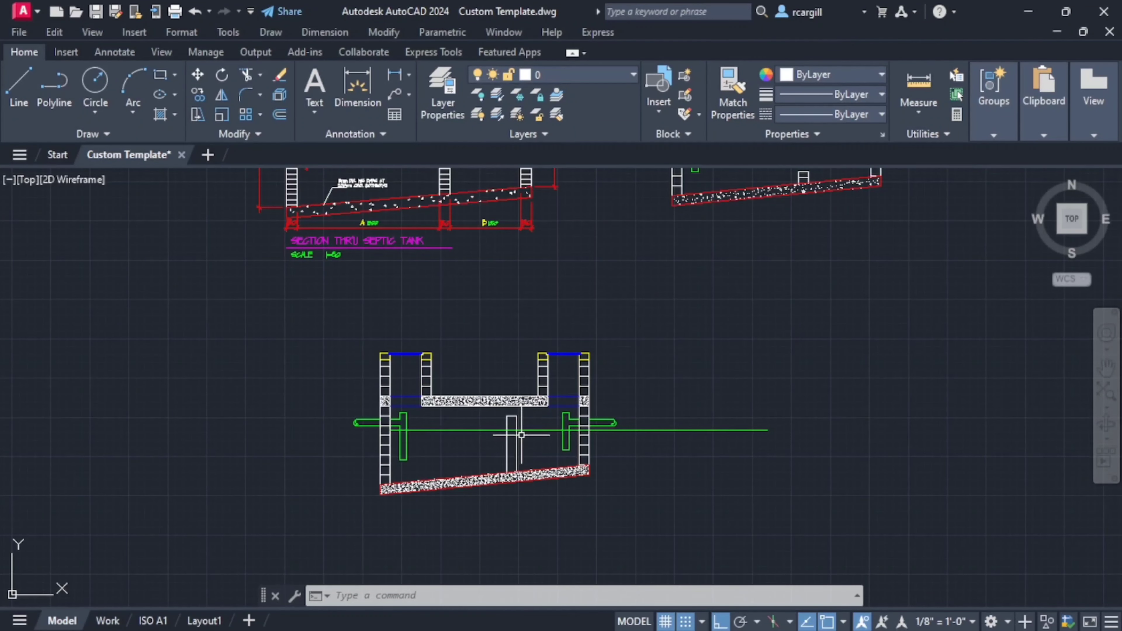
{"action": "type", "text": "off"}
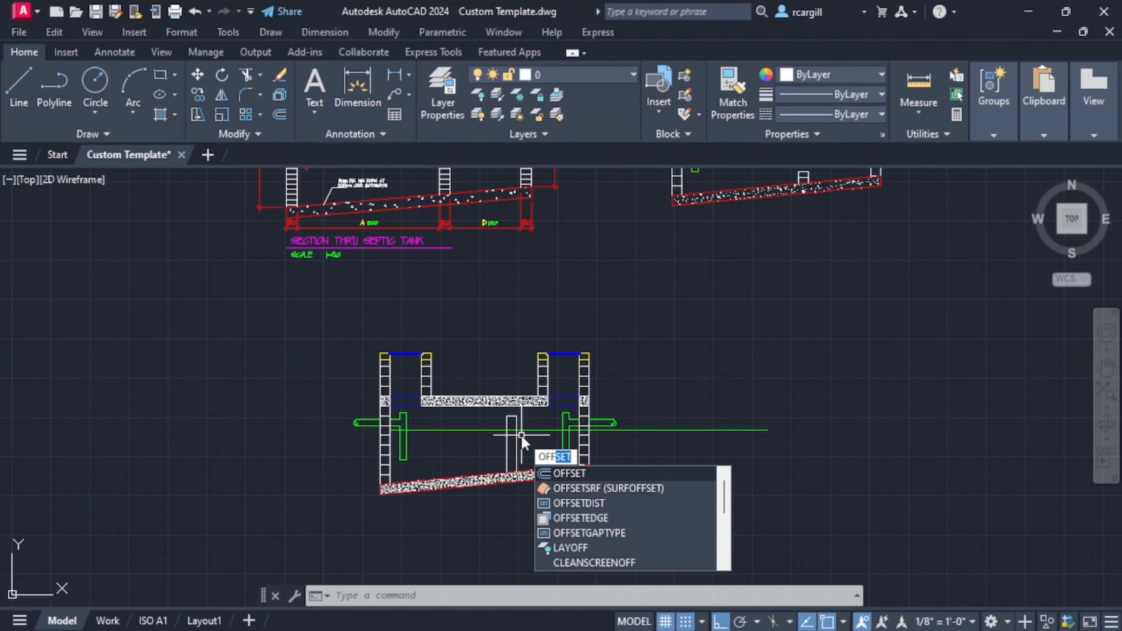
{"action": "key", "text": "Return"}
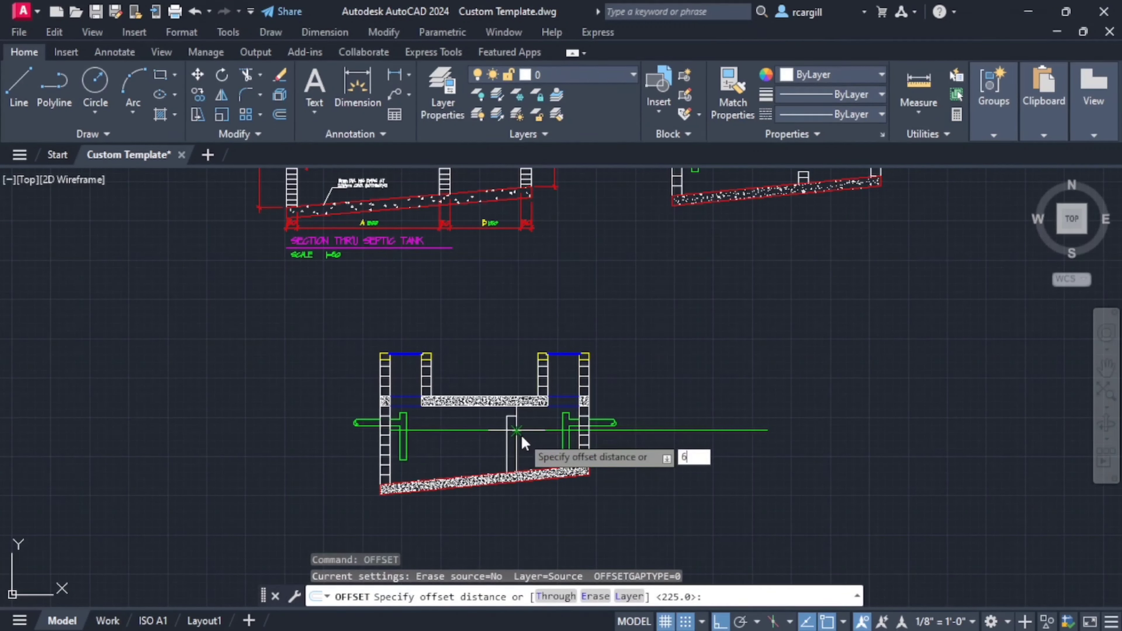
{"action": "type", "text": "675"}
{"action": "key", "text": "Return"}
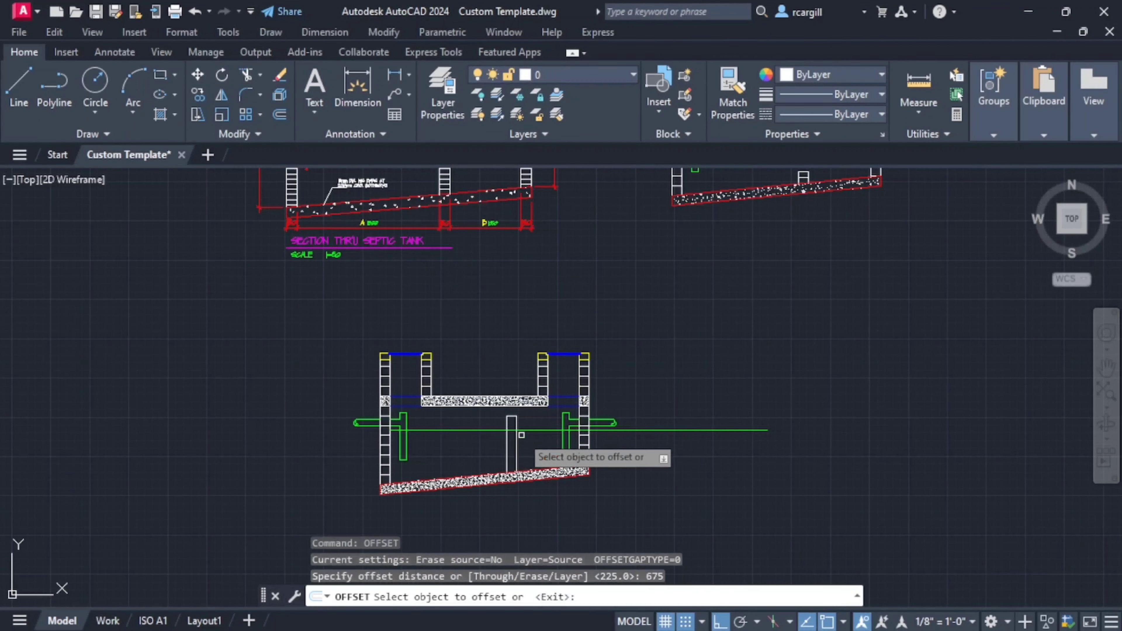
{"action": "scroll", "coordinate": [520, 418], "scroll_direction": "up", "scroll_amount": 4}
{"action": "left_click", "coordinate": [509, 414]}
{"action": "scroll", "coordinate": [517, 424], "scroll_direction": "down", "scroll_amount": 2}
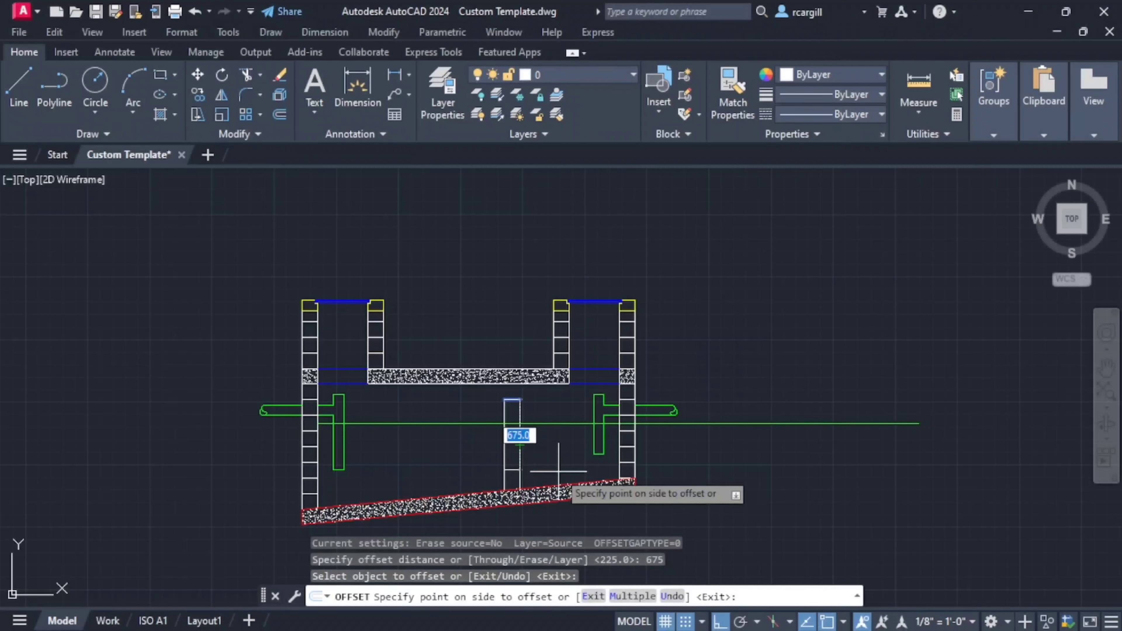
{"action": "key", "text": "Escape"}
{"action": "key", "text": "Escape"}
{"action": "key", "text": "Escape"}
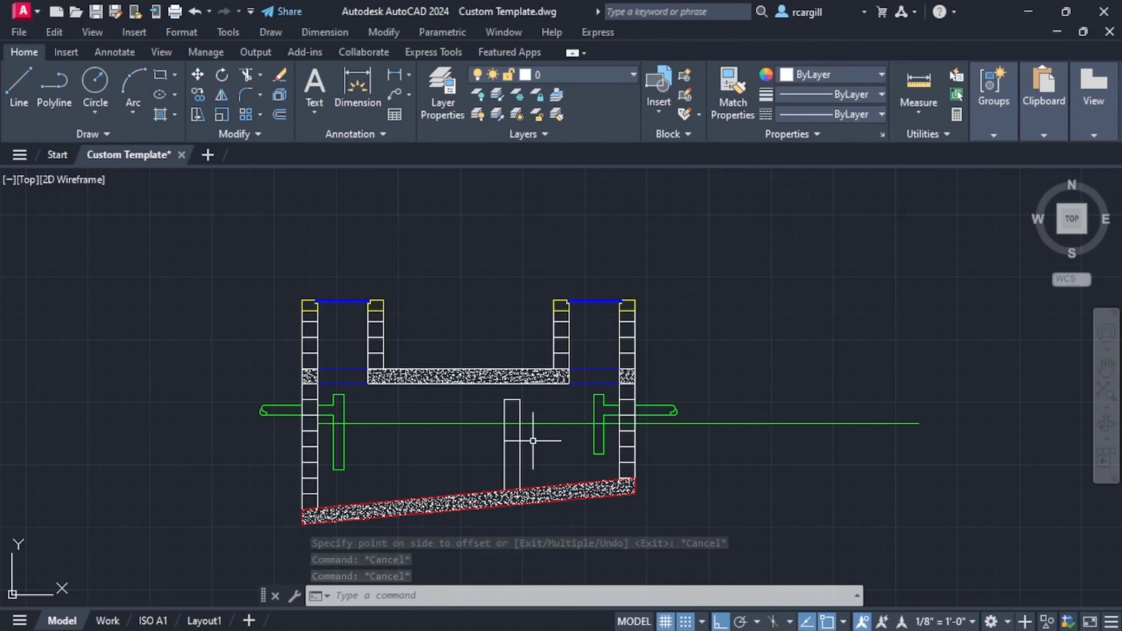
- Offset the hanging baffle's top line 500 downward to form the baffle's bottom edge
{"action": "type", "text": "o"}
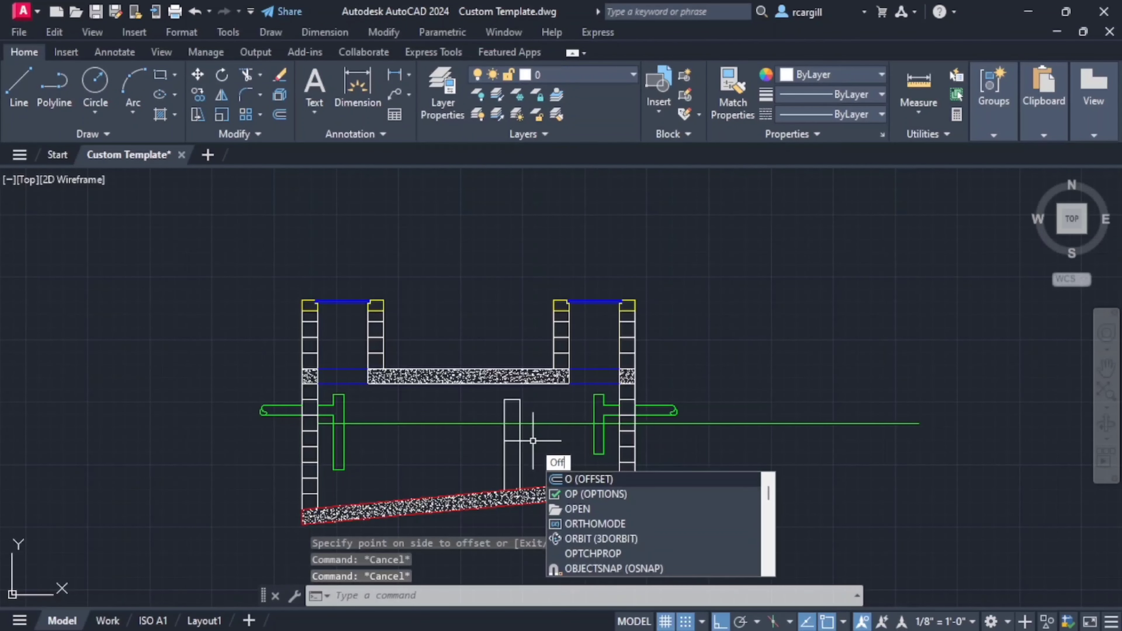
{"action": "type", "text": "set"}
{"action": "key", "text": "Return"}
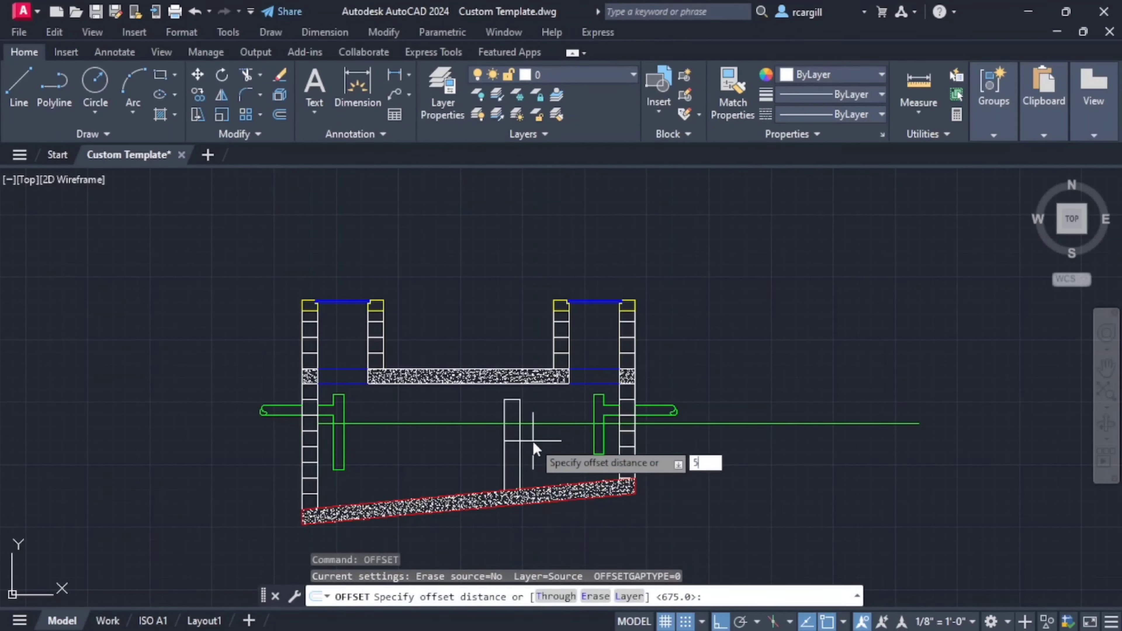
{"action": "type", "text": "500"}
{"action": "key", "text": "Return"}
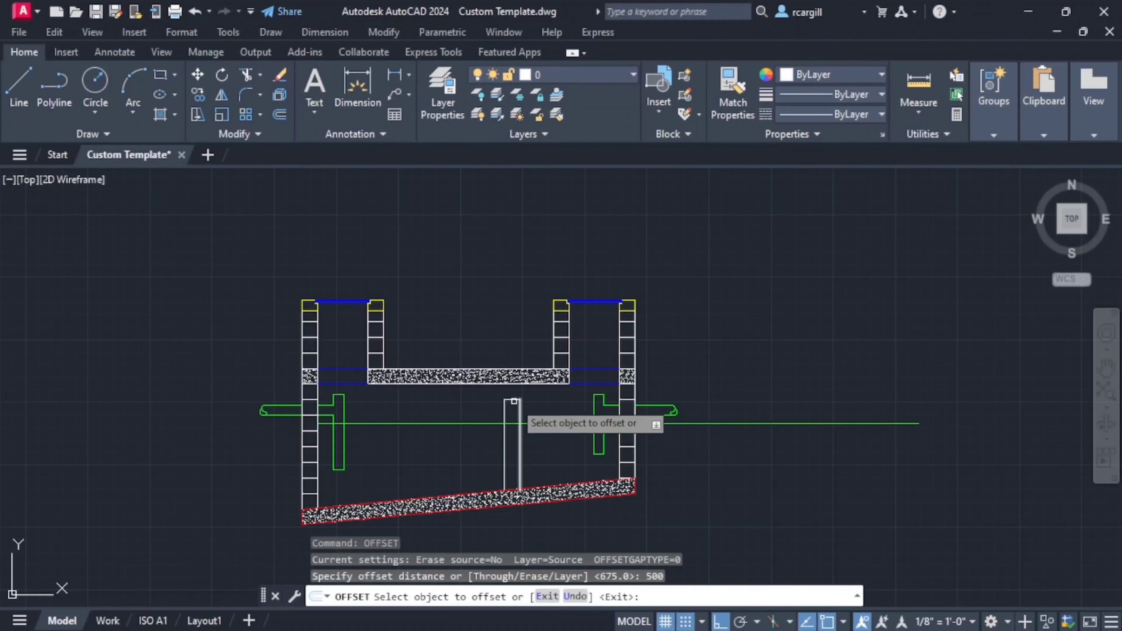
{"action": "left_click", "coordinate": [511, 401]}
{"action": "left_click", "coordinate": [536, 457]}
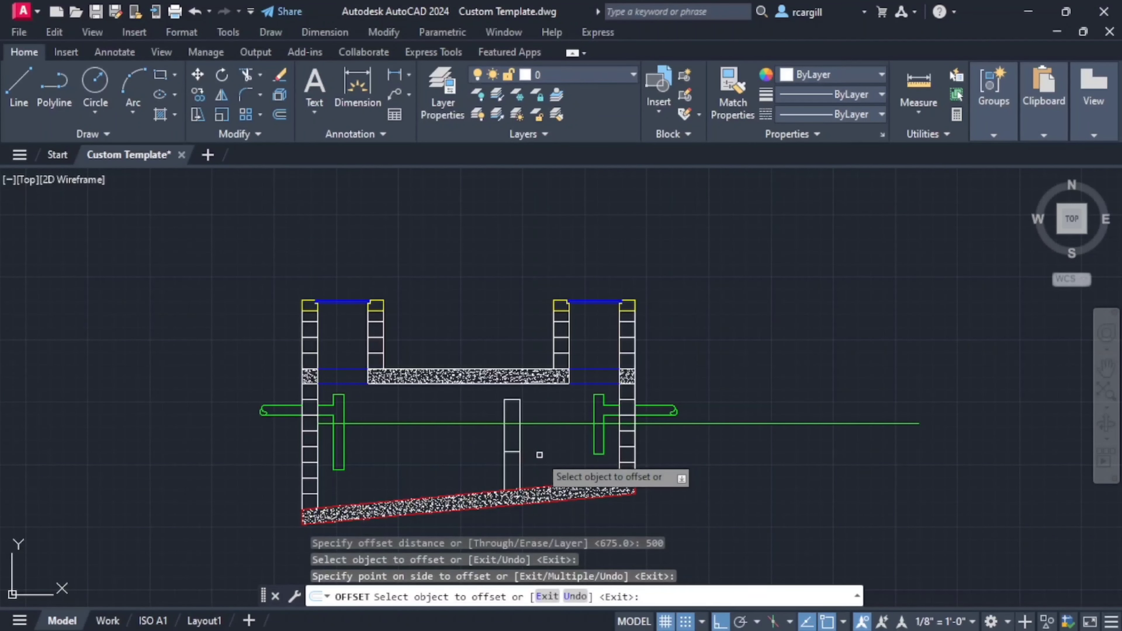
{"action": "key", "text": "Escape"}
- Check the gap below the baffle in the reference section and offset the baffle's bottom line 100 downward for the low wall's top
{"action": "middle_click_drag", "start_coordinate": [526, 465], "coordinate": [575, 506]}
{"action": "middle_click_drag", "start_coordinate": [529, 375], "coordinate": [569, 511]}
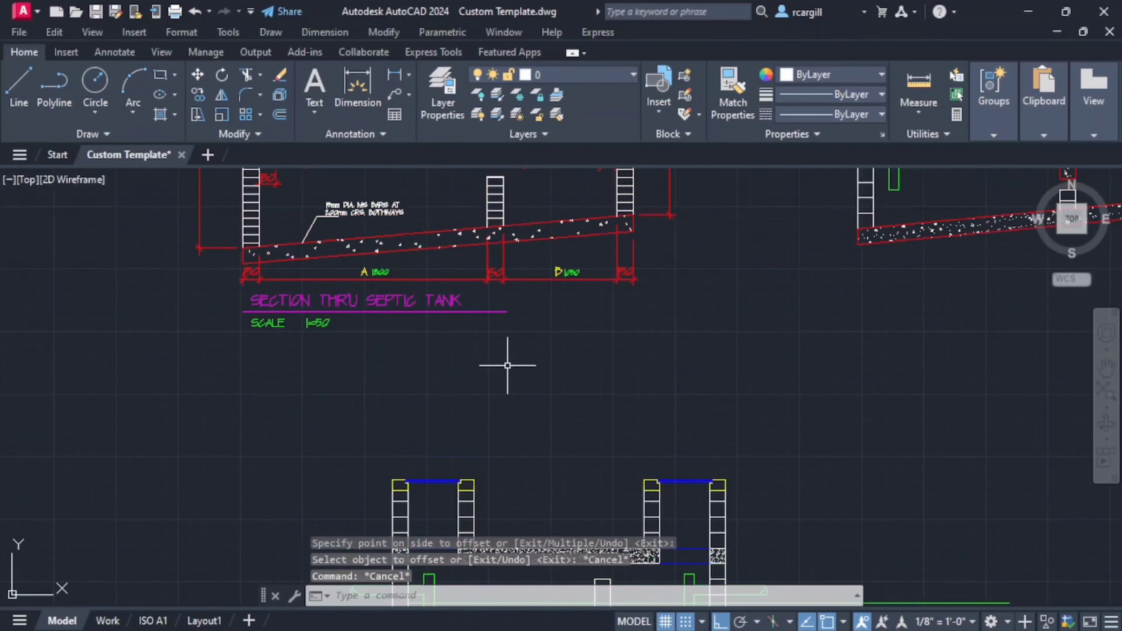
{"action": "scroll", "coordinate": [504, 251], "scroll_direction": "up", "scroll_amount": 4}
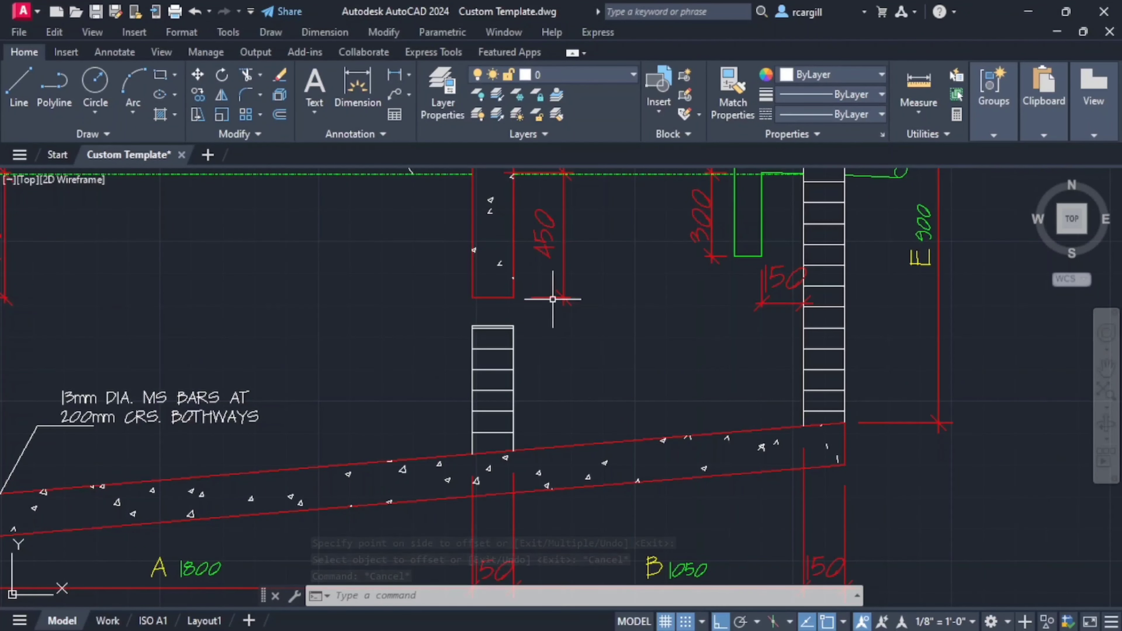
{"action": "scroll", "coordinate": [552, 299], "scroll_direction": "down", "scroll_amount": 2}
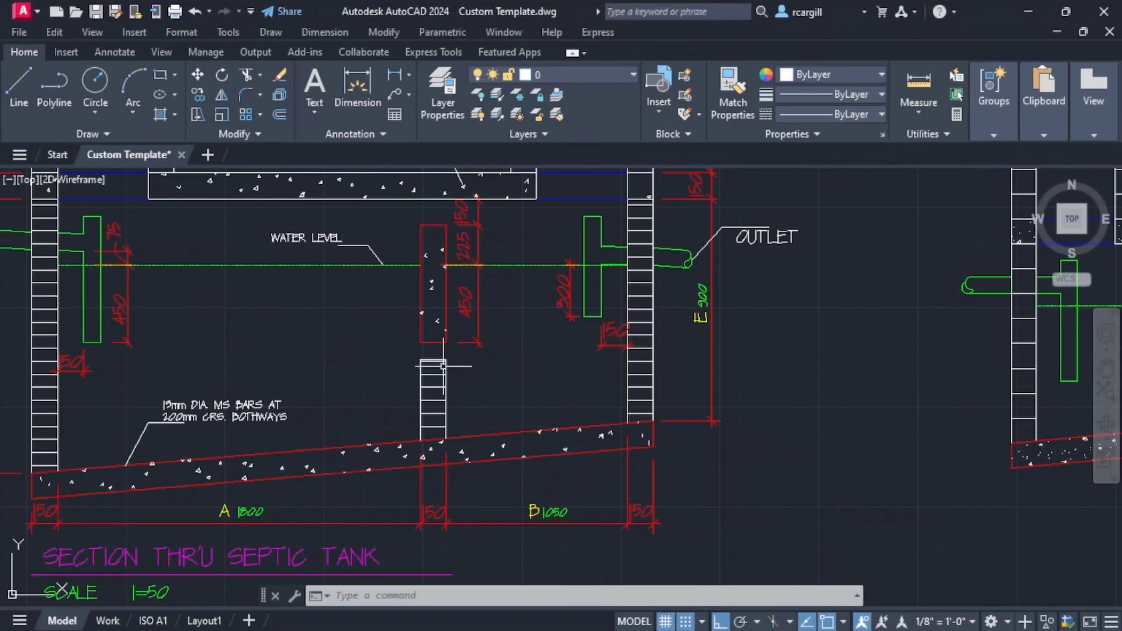
{"action": "scroll", "coordinate": [454, 345], "scroll_direction": "down", "scroll_amount": 5}
{"action": "scroll", "coordinate": [520, 396], "scroll_direction": "up", "scroll_amount": 2}
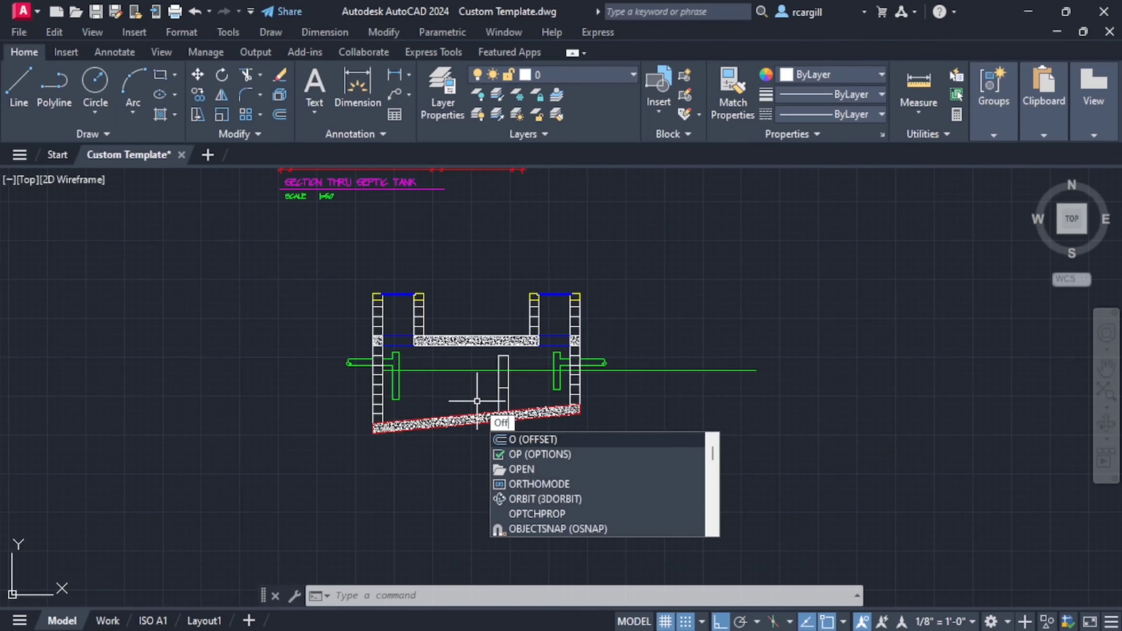
{"action": "type", "text": "ff"}
{"action": "key", "text": "Return"}
{"action": "type", "text": "1"}
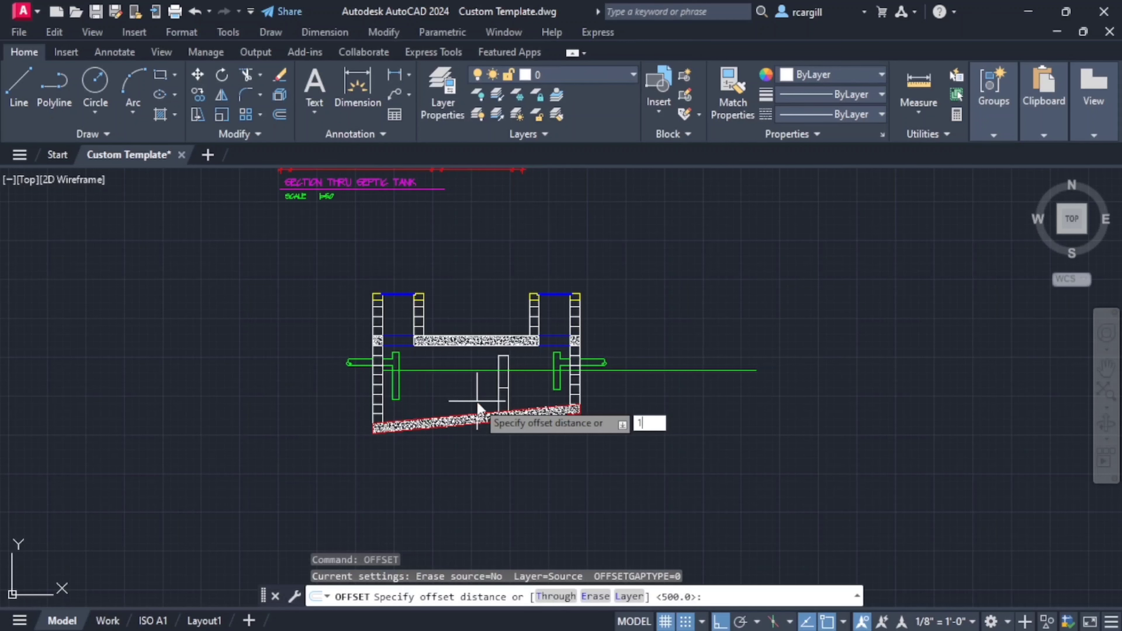
{"action": "type", "text": "00"}
{"action": "key", "text": "Return"}
{"action": "scroll", "coordinate": [491, 407], "scroll_direction": "up", "scroll_amount": 4}
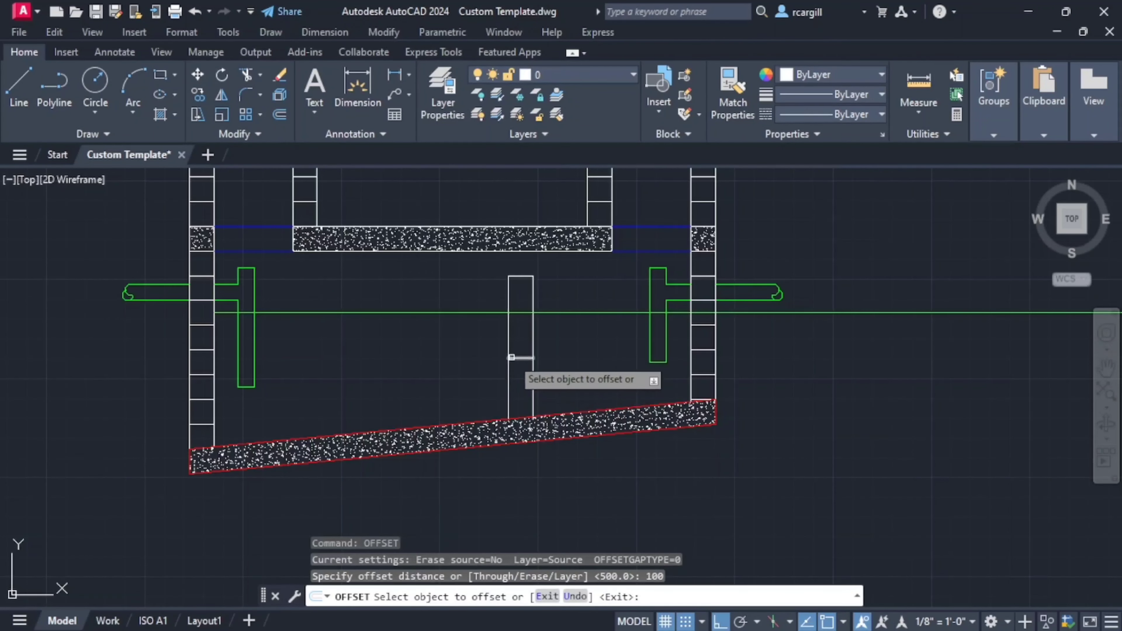
{"action": "left_click", "coordinate": [511, 357]}
{"action": "left_click", "coordinate": [526, 389]}
{"action": "key", "text": "Escape"}
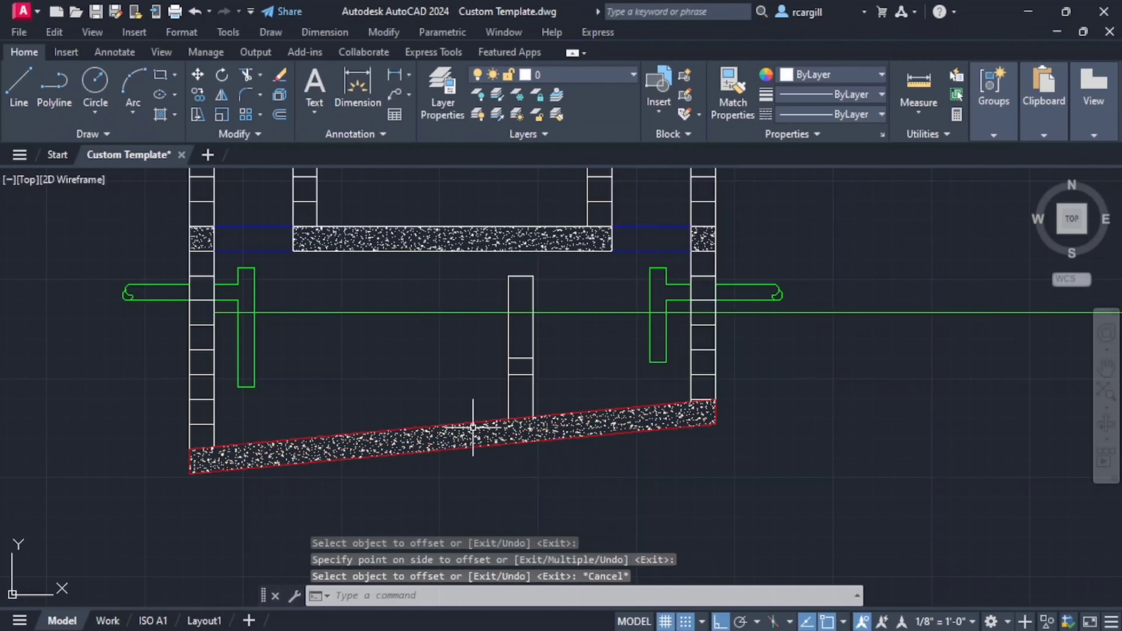
{"action": "key", "text": "Escape"}
{"action": "key", "text": "Escape"}
- Trim both vertical partition lines between the baffle's bottom and the low wall's top to open the gap
{"action": "type", "text": "tr"}
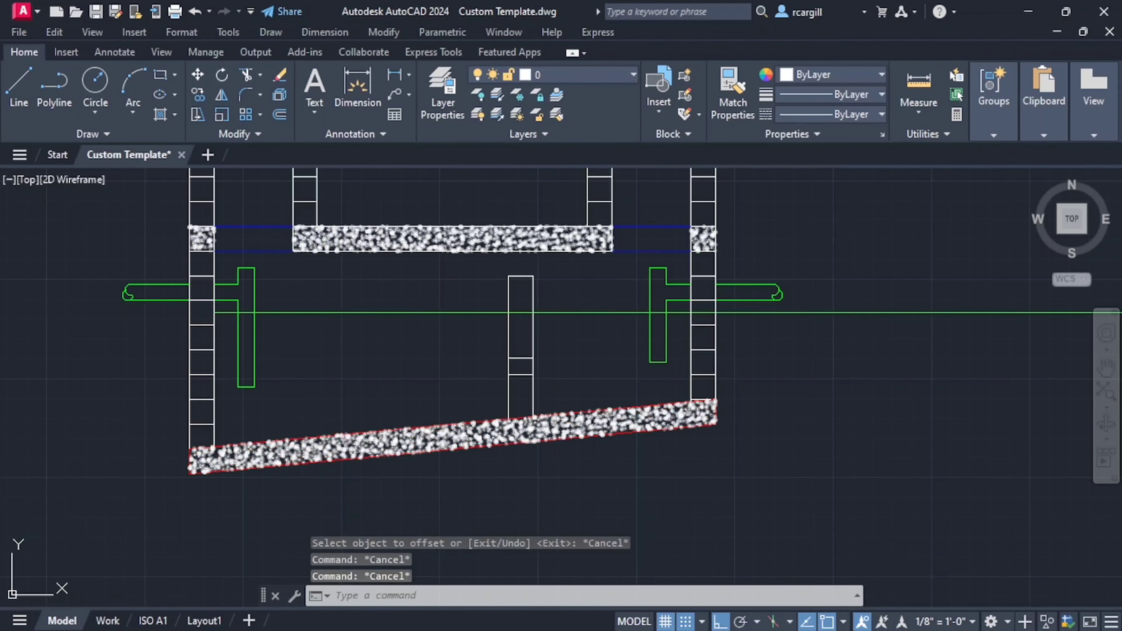
{"action": "key", "text": "Return"}
{"action": "scroll", "coordinate": [531, 366], "scroll_direction": "up", "scroll_amount": 3}
{"action": "left_click", "coordinate": [532, 366]}
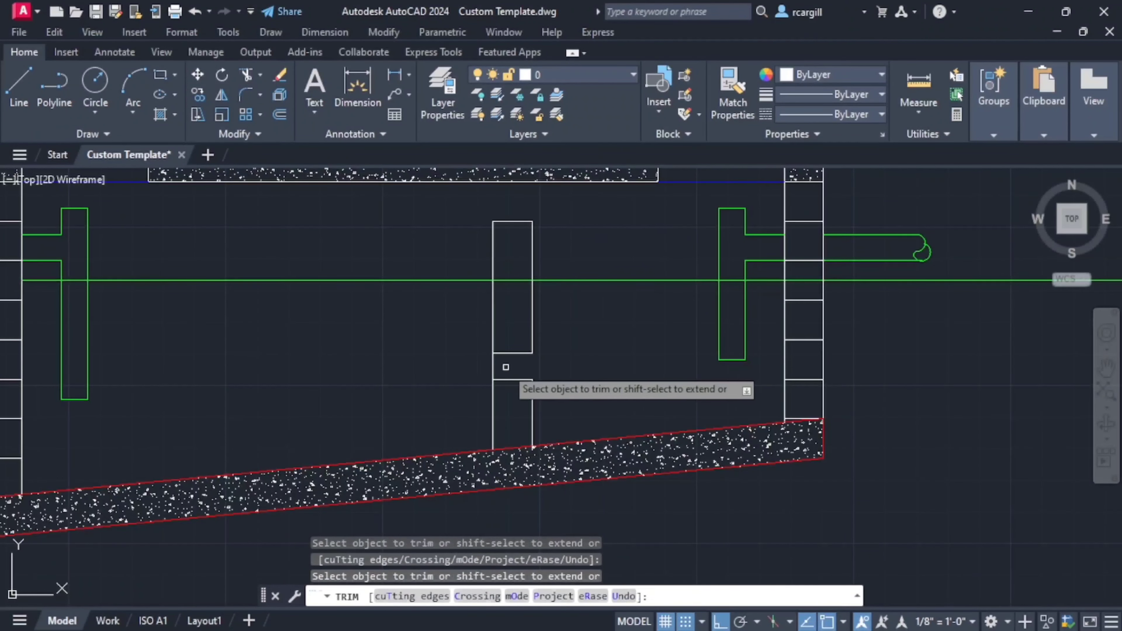
{"action": "left_click", "coordinate": [493, 366]}
- Trim away the part of the water level line that crosses the hanging baffle
{"action": "scroll", "coordinate": [527, 339], "scroll_direction": "down", "scroll_amount": 5}
{"action": "scroll", "coordinate": [524, 418], "scroll_direction": "down", "scroll_amount": 2}
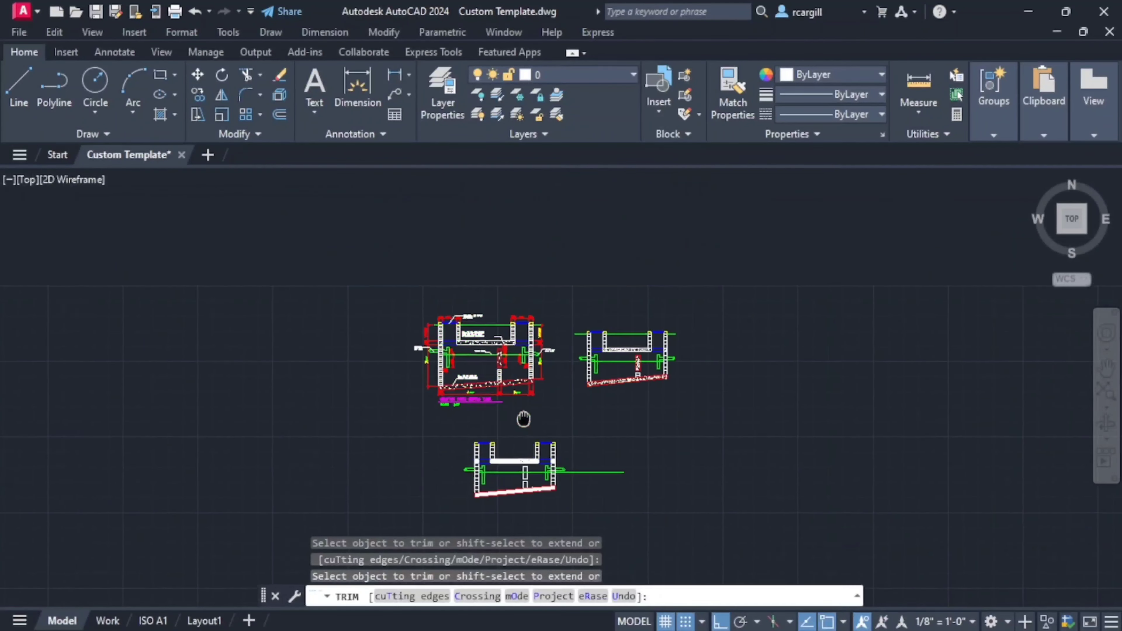
{"action": "scroll", "coordinate": [519, 396], "scroll_direction": "up", "scroll_amount": 3}
{"action": "scroll", "coordinate": [520, 401], "scroll_direction": "up", "scroll_amount": 4}
{"action": "scroll", "coordinate": [520, 402], "scroll_direction": "down", "scroll_amount": 2}
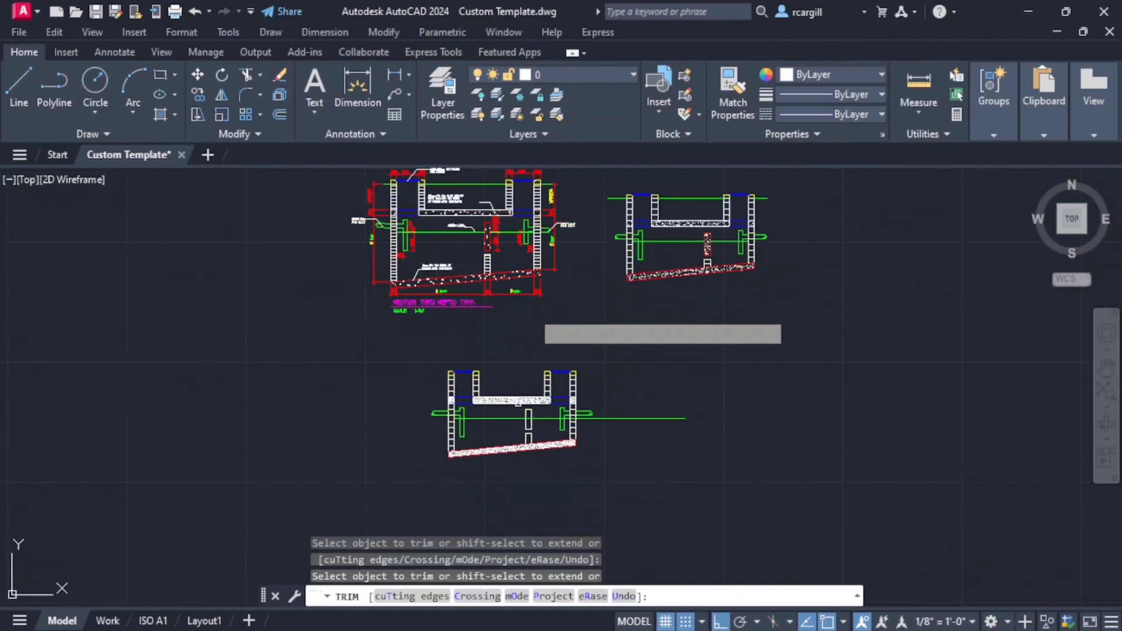
{"action": "scroll", "coordinate": [522, 403], "scroll_direction": "up", "scroll_amount": 2}
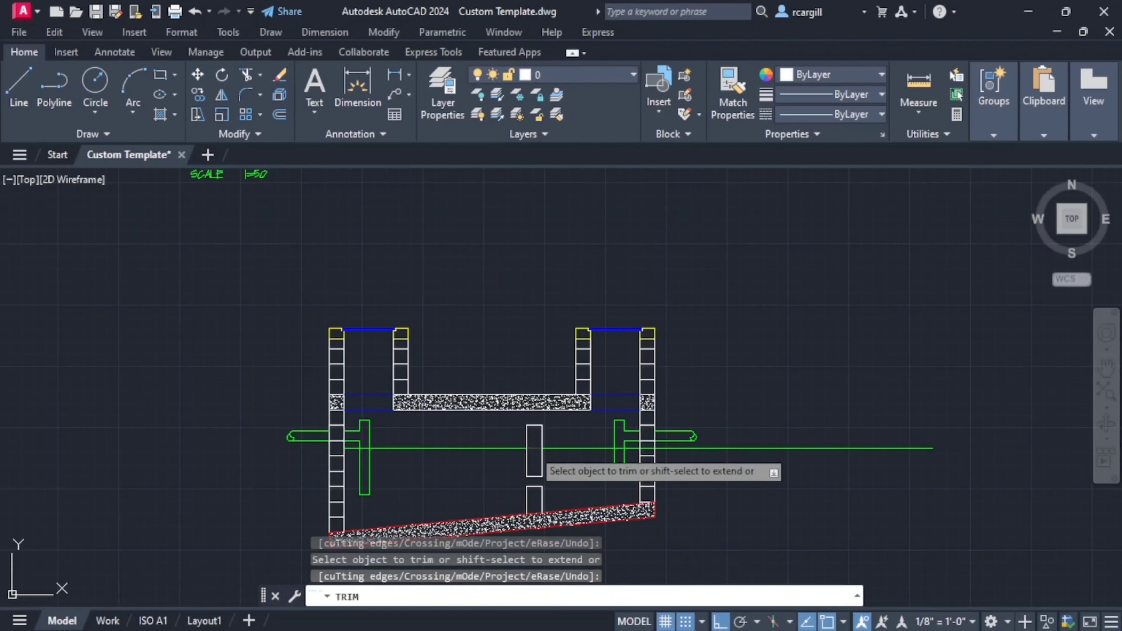
{"action": "left_click", "coordinate": [533, 450]}
{"action": "scroll", "coordinate": [597, 396], "scroll_direction": "down", "scroll_amount": 2}
{"action": "scroll", "coordinate": [586, 390], "scroll_direction": "up", "scroll_amount": 2}
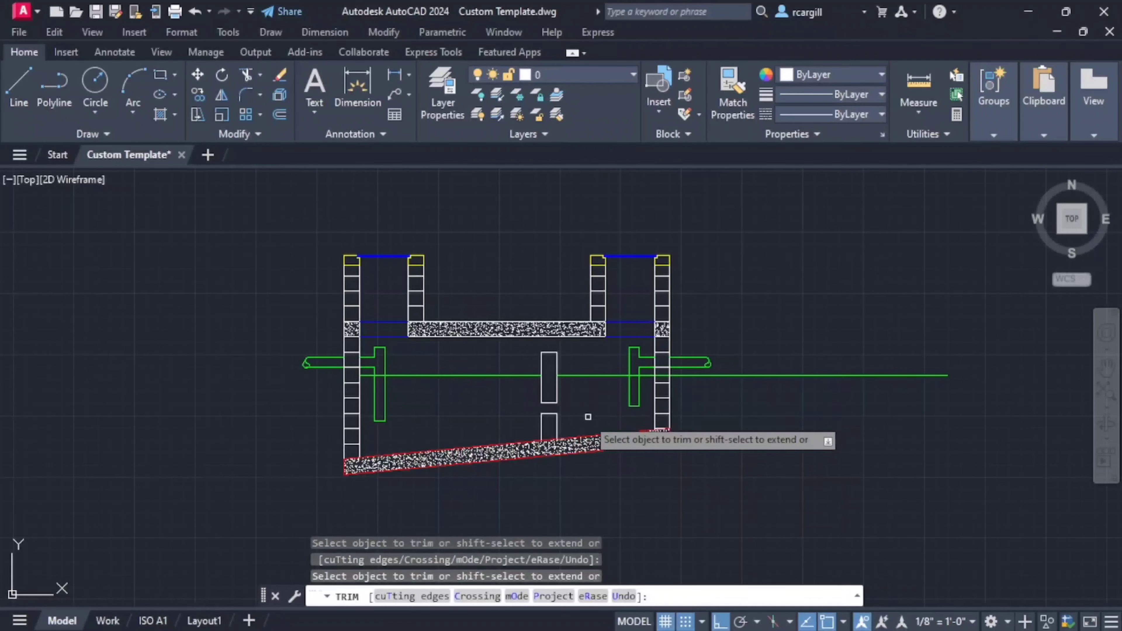
- Trim the water level line back to the inner face of the outlet-side wall
{"action": "scroll", "coordinate": [585, 413], "scroll_direction": "up", "scroll_amount": 2}
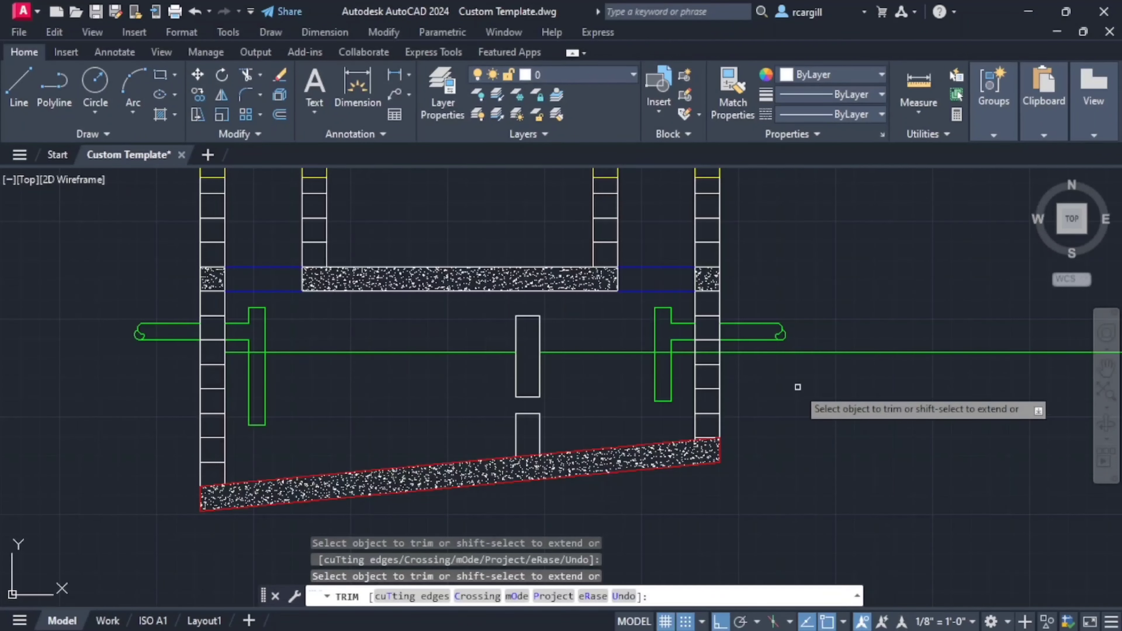
{"action": "left_click", "coordinate": [814, 353]}
{"action": "scroll", "coordinate": [650, 359], "scroll_direction": "down", "scroll_amount": 3}
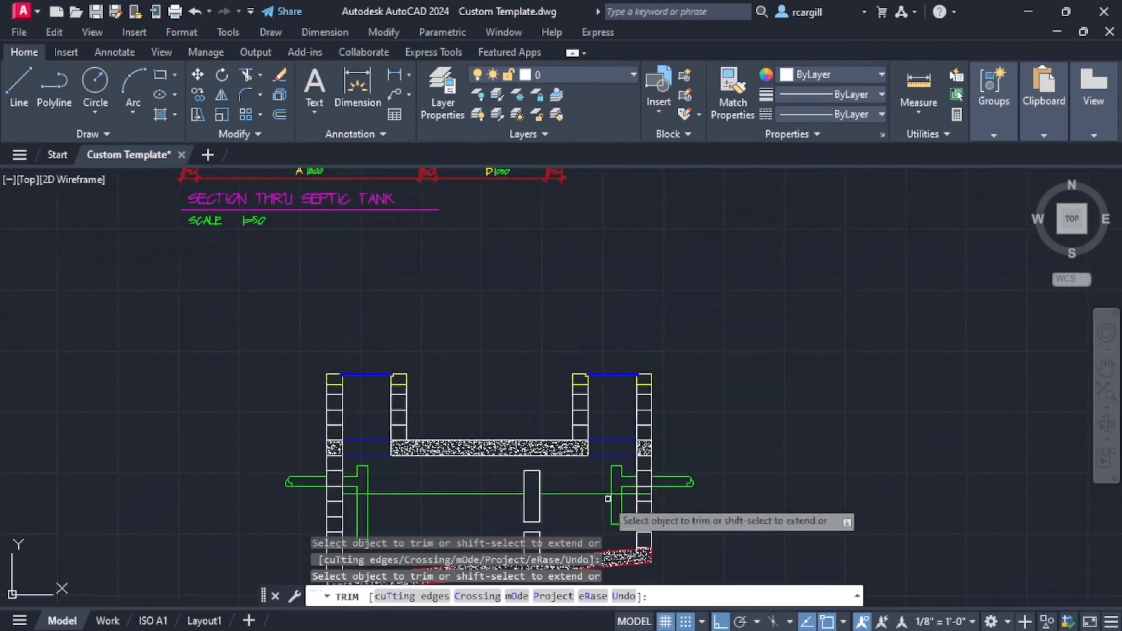
{"action": "scroll", "coordinate": [647, 424], "scroll_direction": "up", "scroll_amount": 1}
{"action": "scroll", "coordinate": [648, 426], "scroll_direction": "up", "scroll_amount": 4}
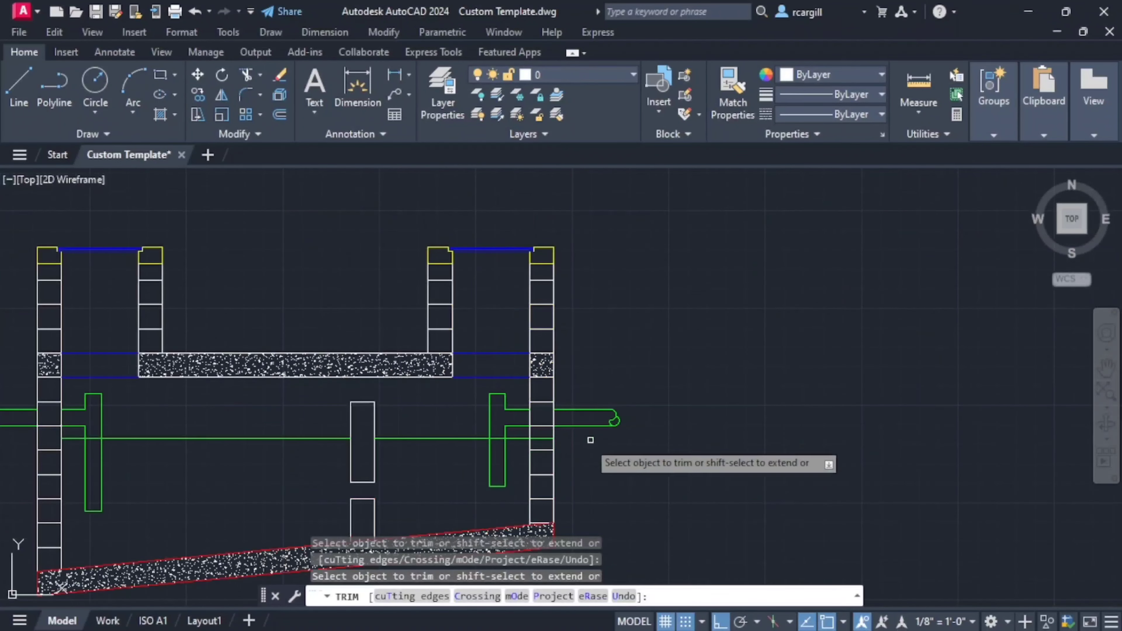
{"action": "scroll", "coordinate": [565, 446], "scroll_direction": "down", "scroll_amount": 2}
{"action": "middle_click_drag", "start_coordinate": [566, 447], "coordinate": [723, 426]}
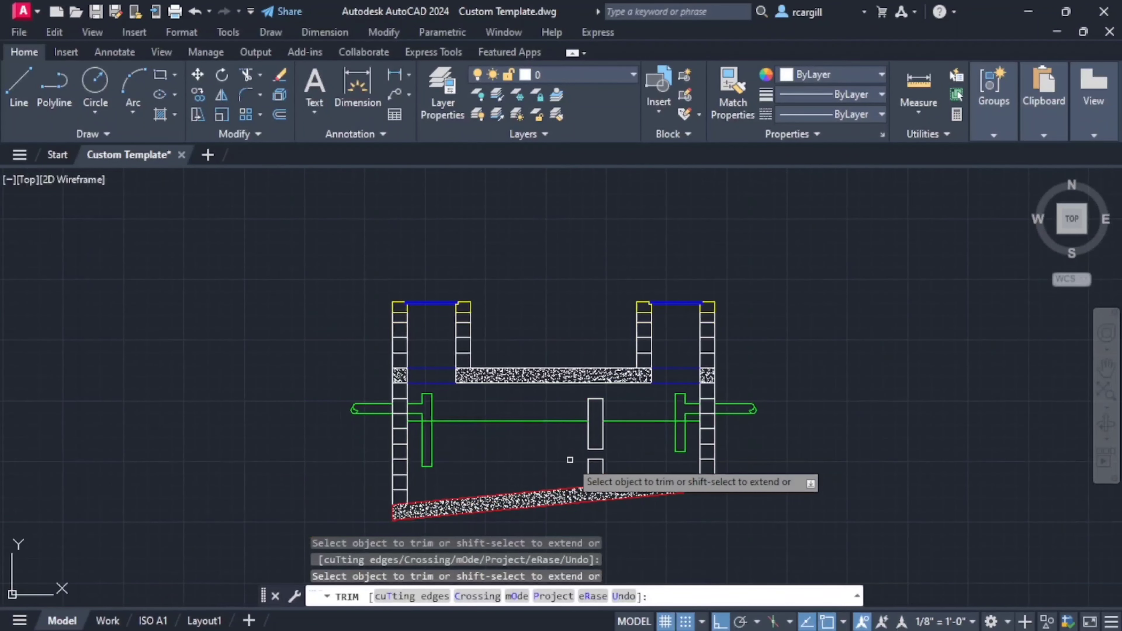
{"action": "middle_click_drag", "start_coordinate": [535, 457], "coordinate": [591, 429]}
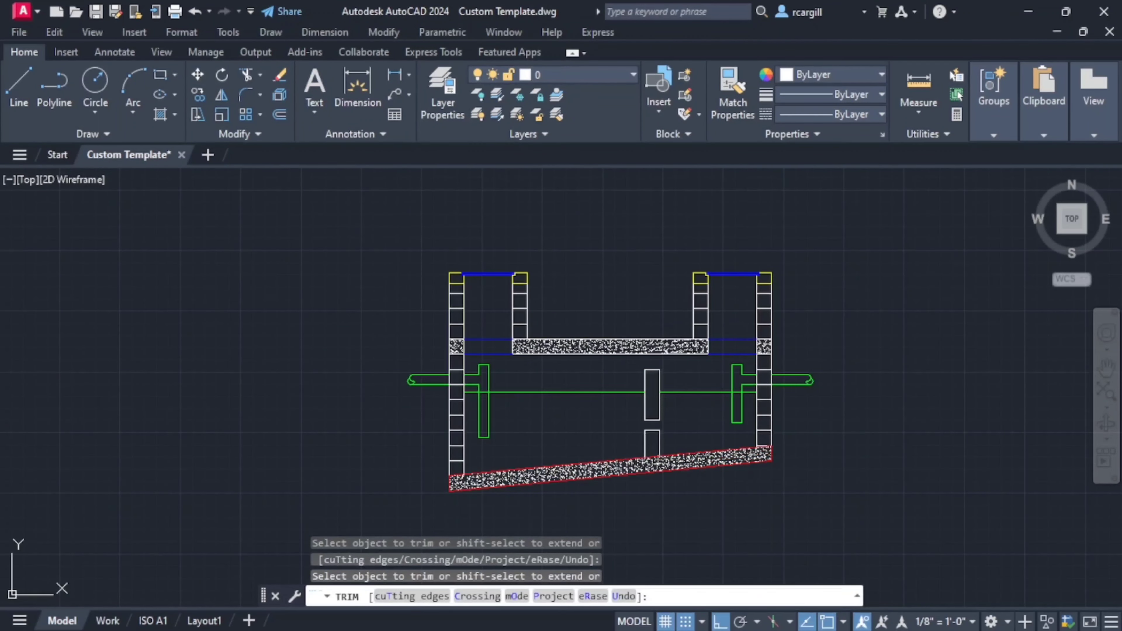
{"action": "key", "text": "Return"}
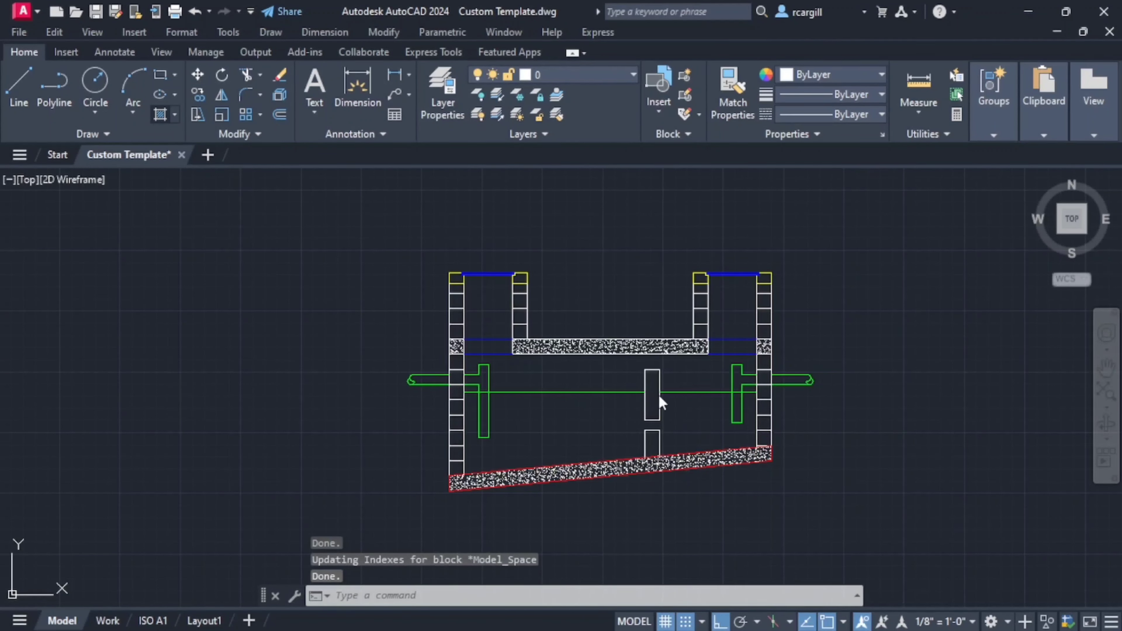
- Hatch the inside of the hanging baffle with the concrete pattern
{"action": "type", "text": "h"}
{"action": "key", "text": "Return"}
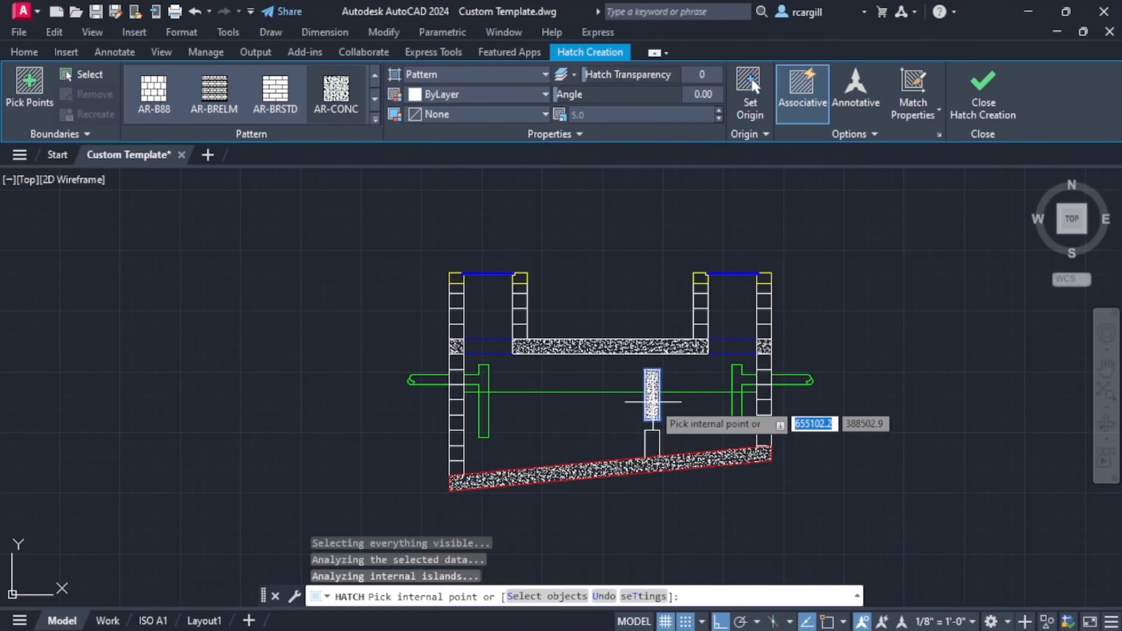
{"action": "scroll", "coordinate": [526, 530], "scroll_direction": "down", "scroll_amount": 4}
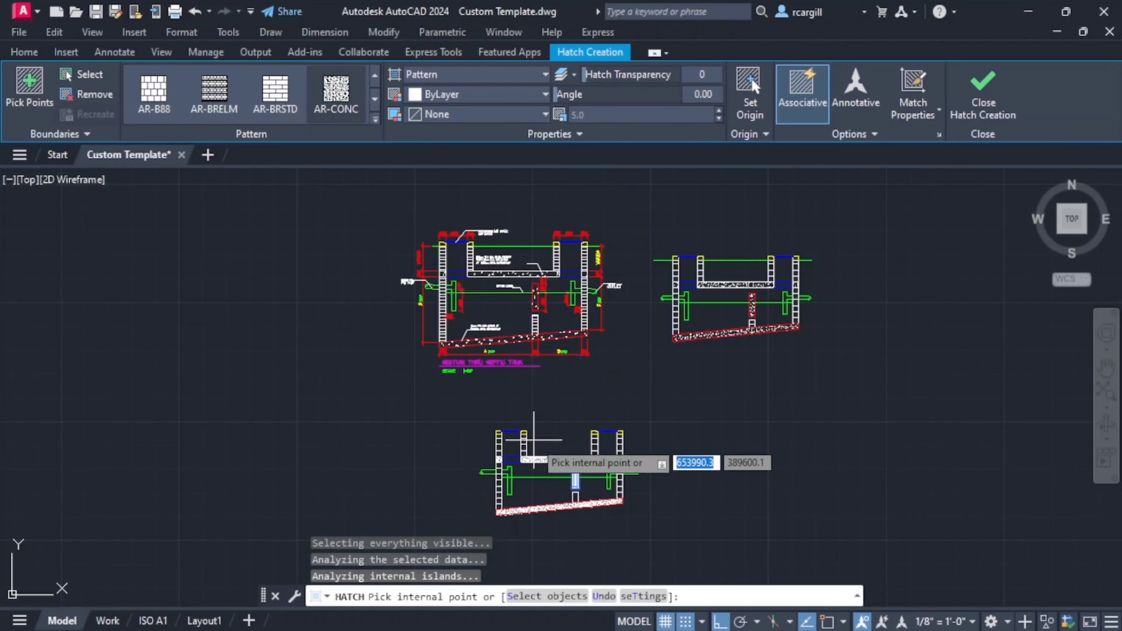
{"action": "key", "text": "Escape"}
- Offset the low partition wall's top line 150 downward to mark its first block course
{"action": "scroll", "coordinate": [582, 521], "scroll_direction": "up", "scroll_amount": 6}
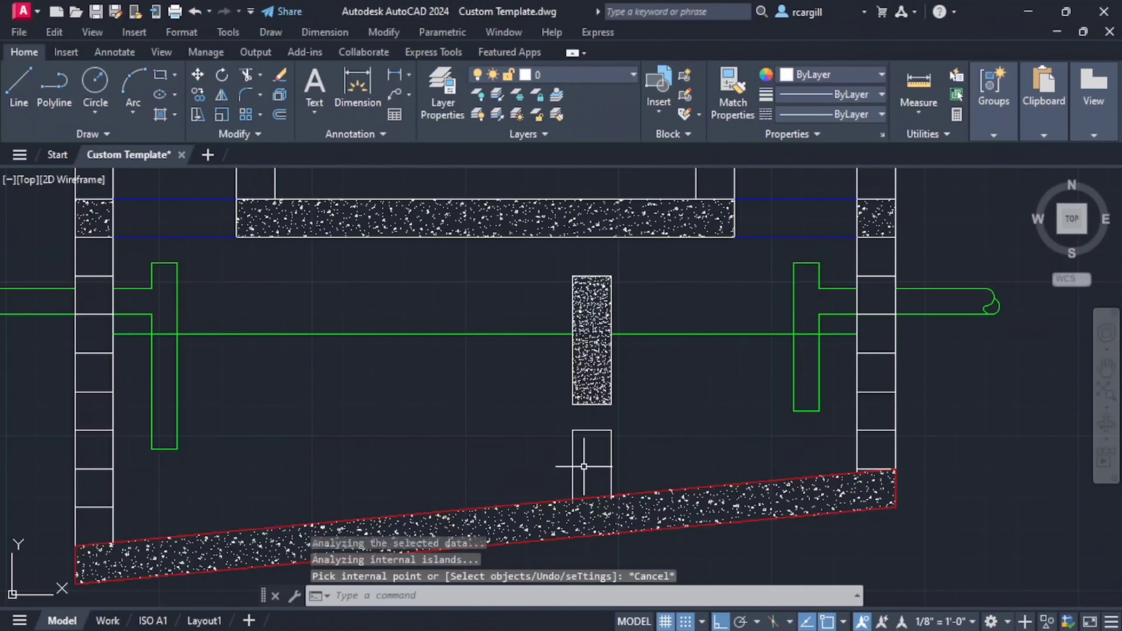
{"action": "type", "text": "o"}
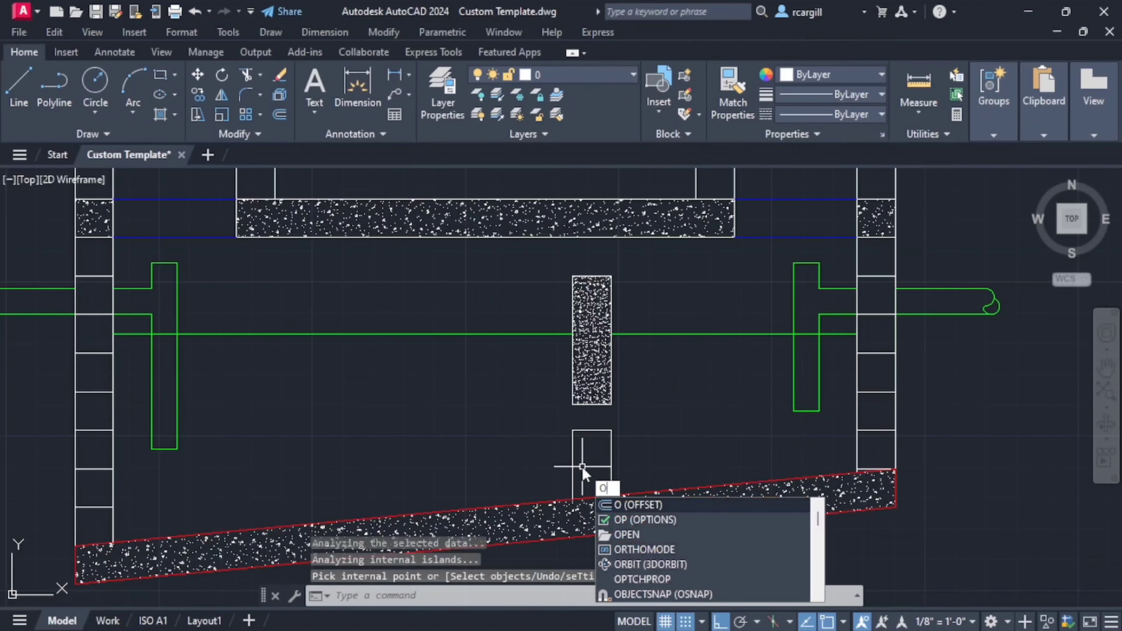
{"action": "left_click", "coordinate": [628, 505]}
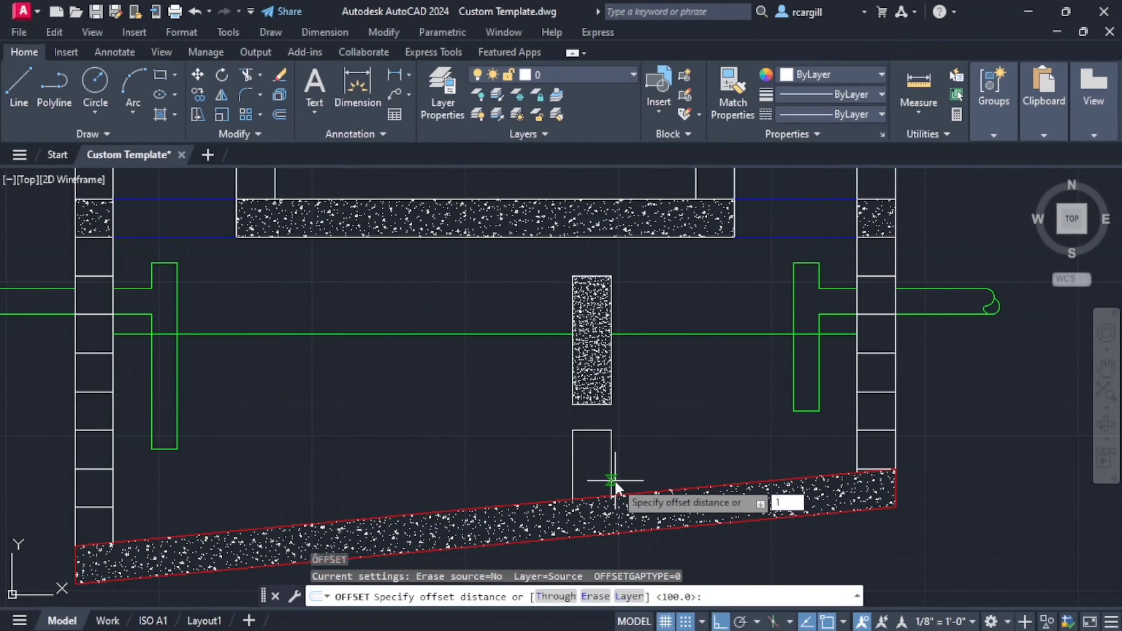
{"action": "type", "text": "150"}
{"action": "key", "text": "Return"}
{"action": "left_click", "coordinate": [589, 430]}
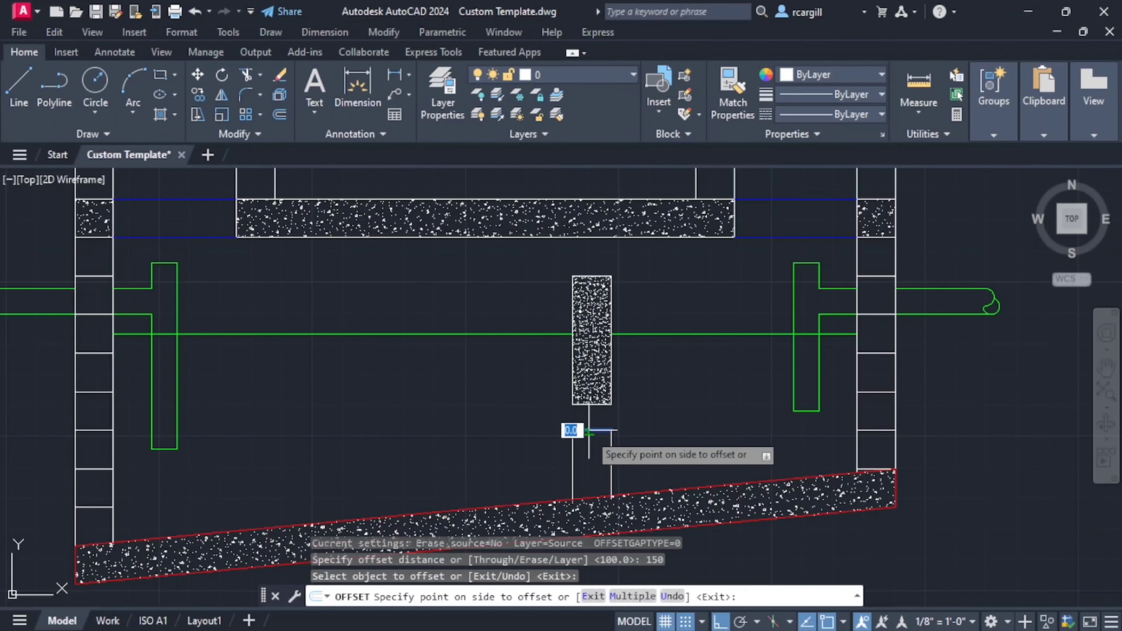
{"action": "left_click", "coordinate": [589, 431]}
{"action": "scroll", "coordinate": [636, 471], "scroll_direction": "down", "scroll_amount": 2}
{"action": "key", "text": "Escape"}
{"action": "key", "text": "Escape"}
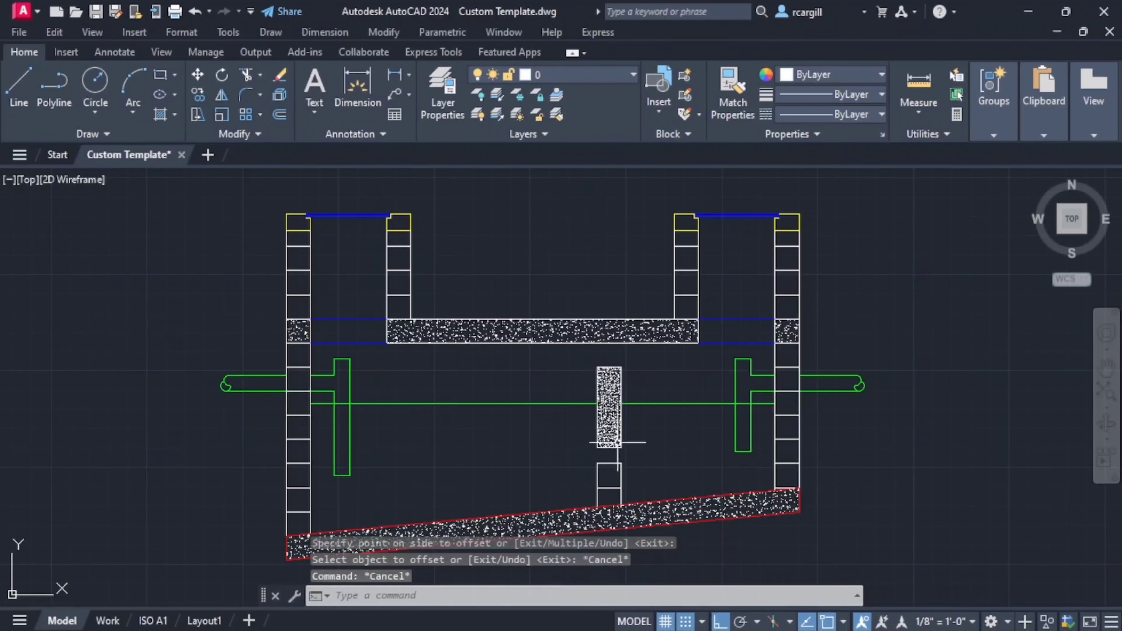
- Set the hatch pattern scale of the hanging baffle's concrete hatch to 10
{"action": "left_click", "coordinate": [615, 440]}
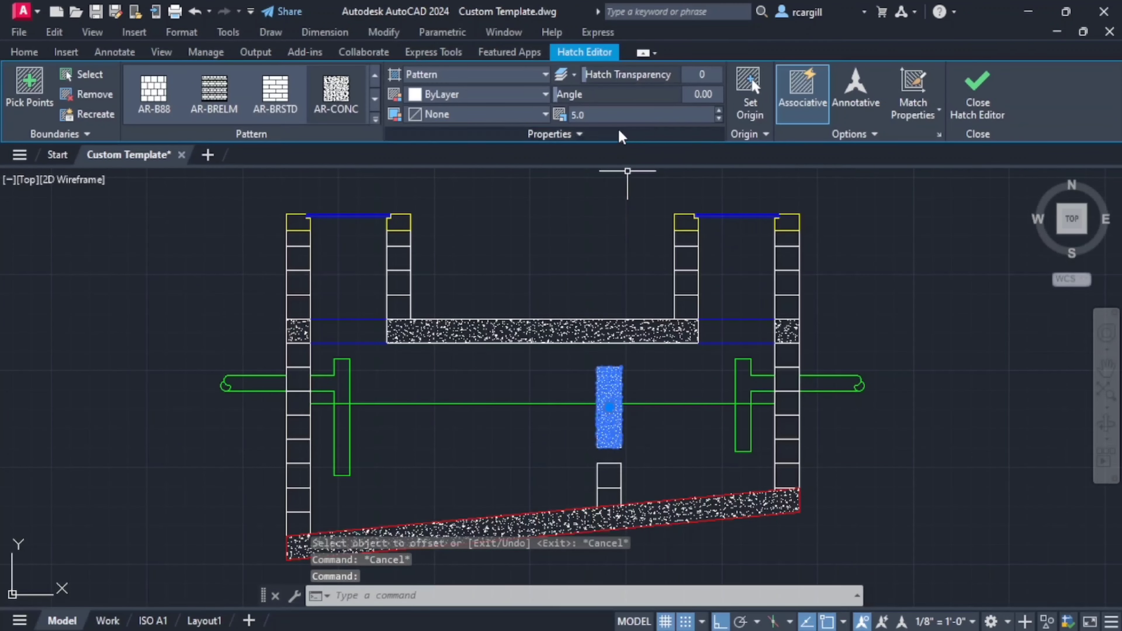
{"action": "left_click", "coordinate": [614, 116]}
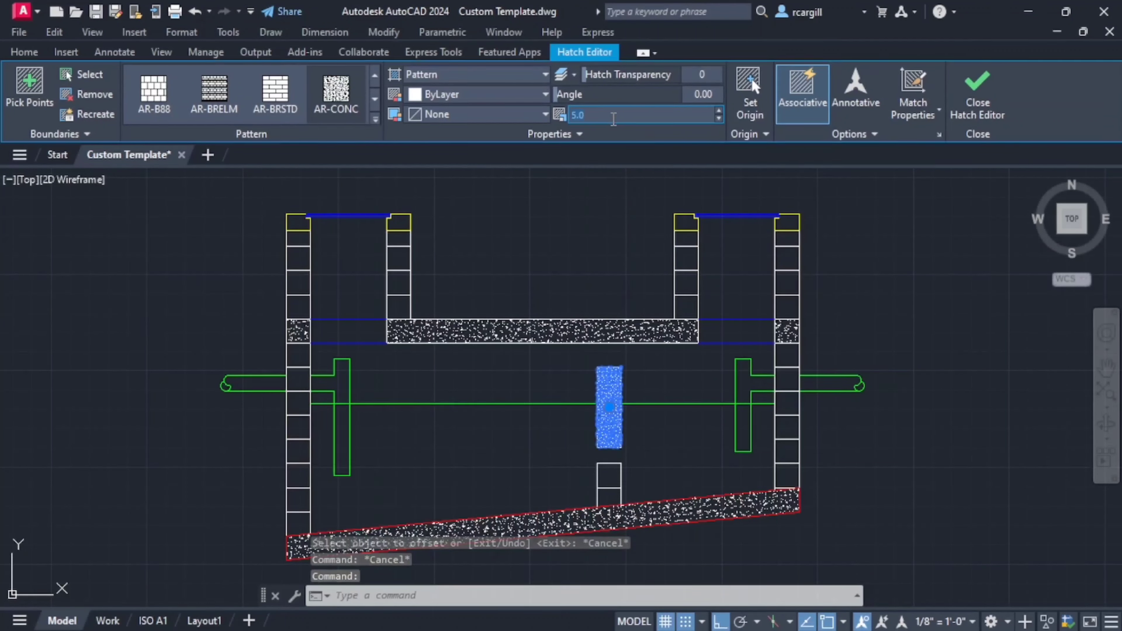
{"action": "type", "text": "10"}
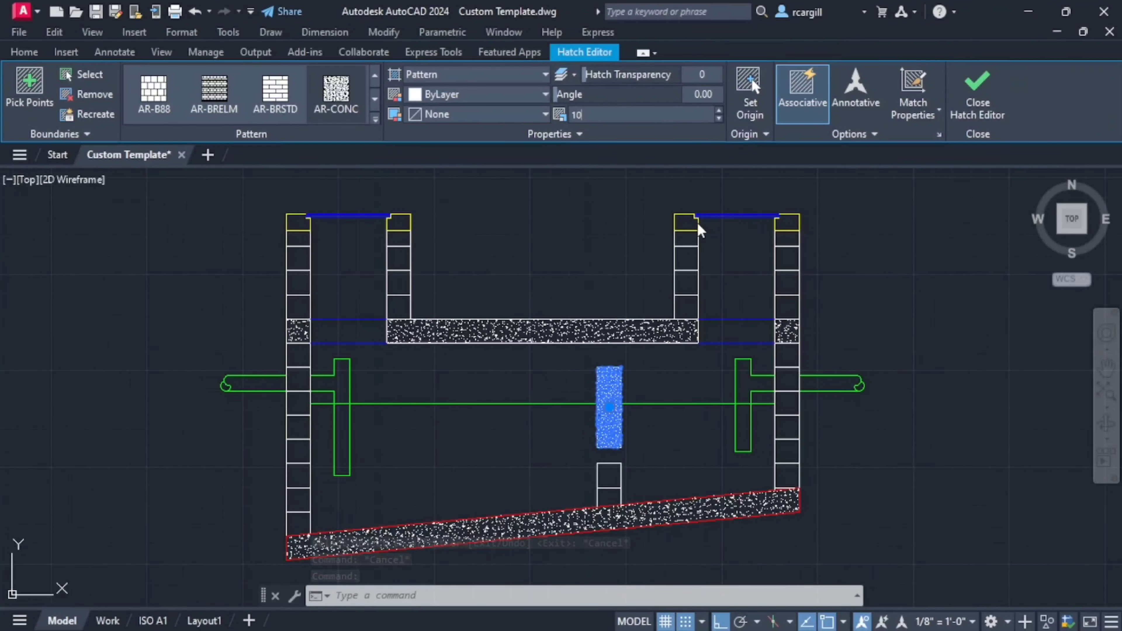
{"action": "key", "text": "Return"}
{"action": "key", "text": "Escape"}
- Examine the reference sections, especially the ground level line crossing the manhole shafts, for what the redrawn section still lacks
{"action": "scroll", "coordinate": [574, 389], "scroll_direction": "down", "scroll_amount": 6}
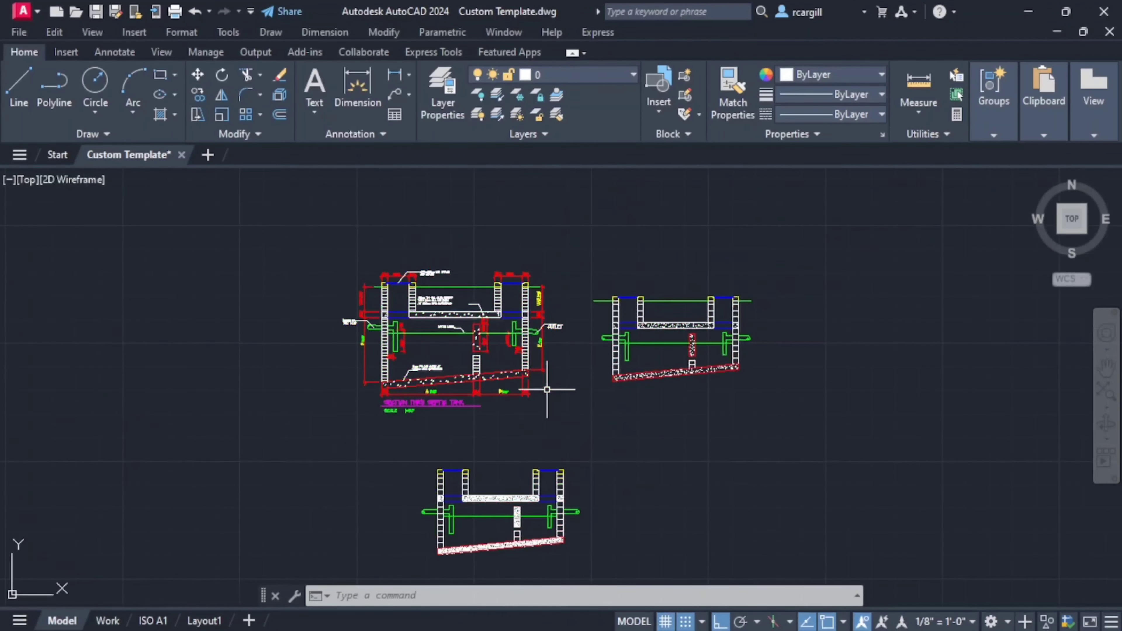
{"action": "scroll", "coordinate": [545, 355], "scroll_direction": "up", "scroll_amount": 2}
{"action": "middle_click_drag", "start_coordinate": [544, 357], "coordinate": [612, 295]}
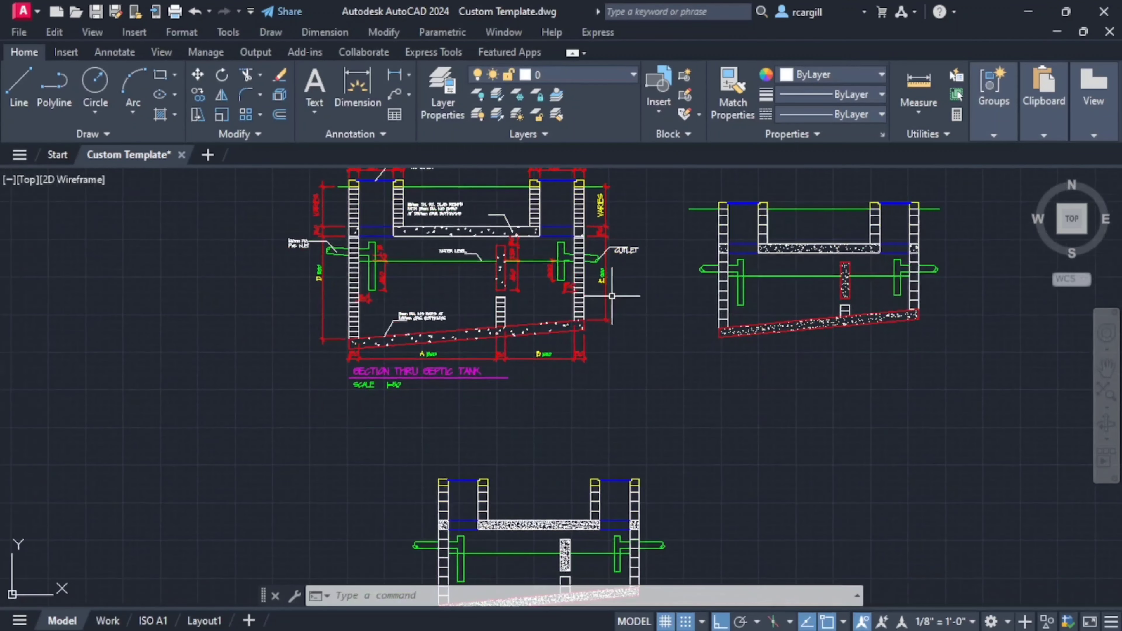
{"action": "middle_click_drag", "start_coordinate": [578, 452], "coordinate": [652, 402]}
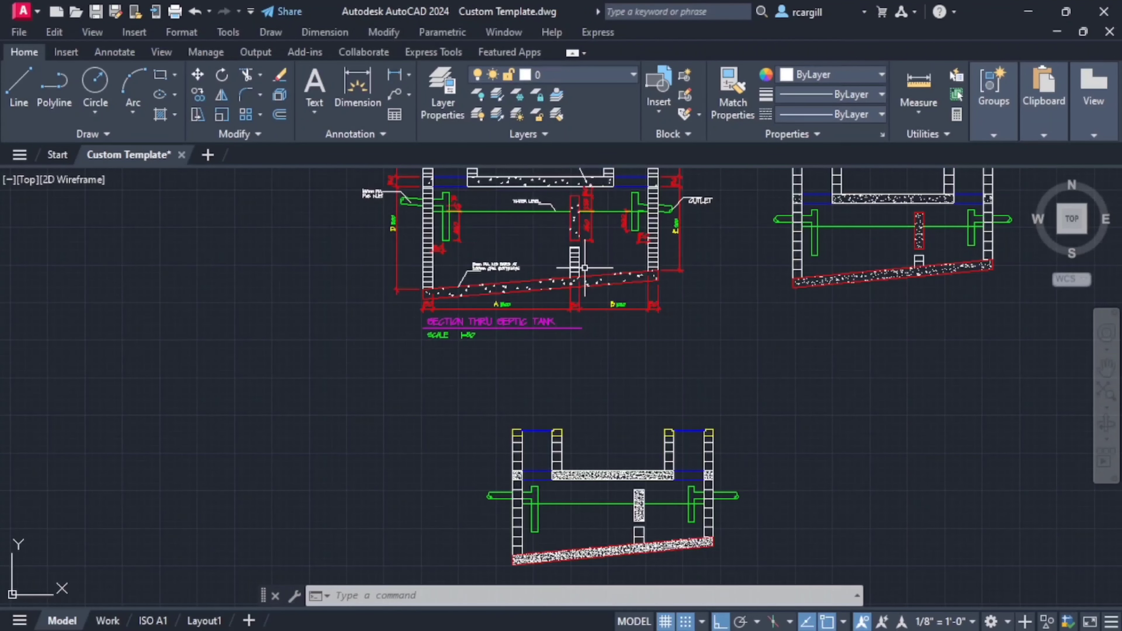
{"action": "middle_click_drag", "start_coordinate": [584, 268], "coordinate": [364, 334]}
{"action": "scroll", "coordinate": [442, 223], "scroll_direction": "up", "scroll_amount": 4}
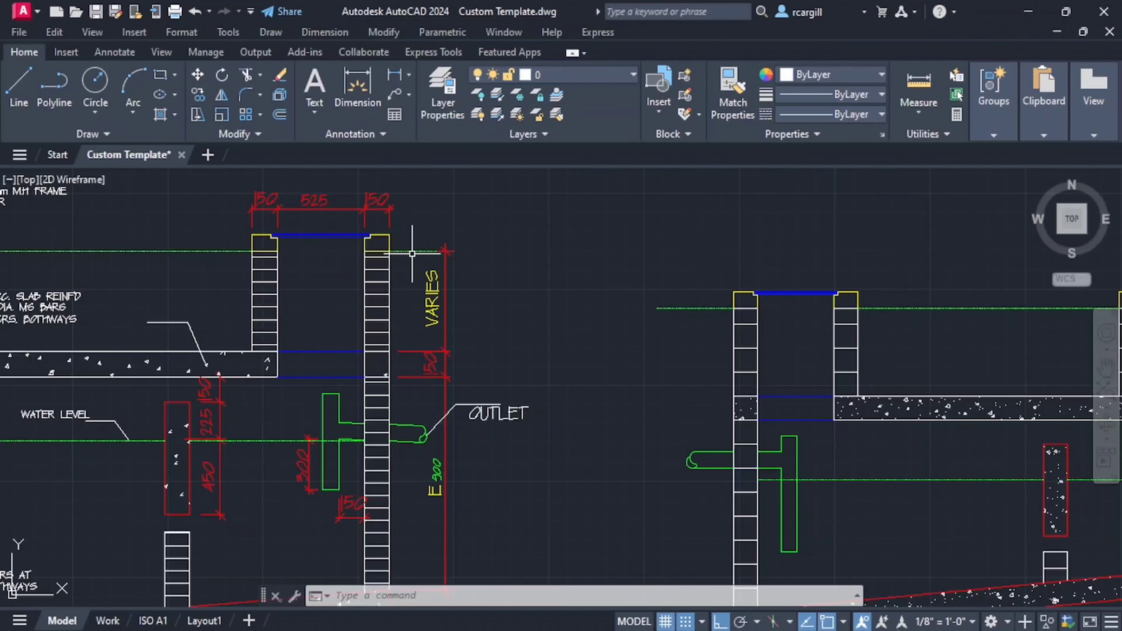
{"action": "middle_click_drag", "start_coordinate": [412, 253], "coordinate": [482, 269]}
{"action": "scroll", "coordinate": [270, 261], "scroll_direction": "down", "scroll_amount": 7}
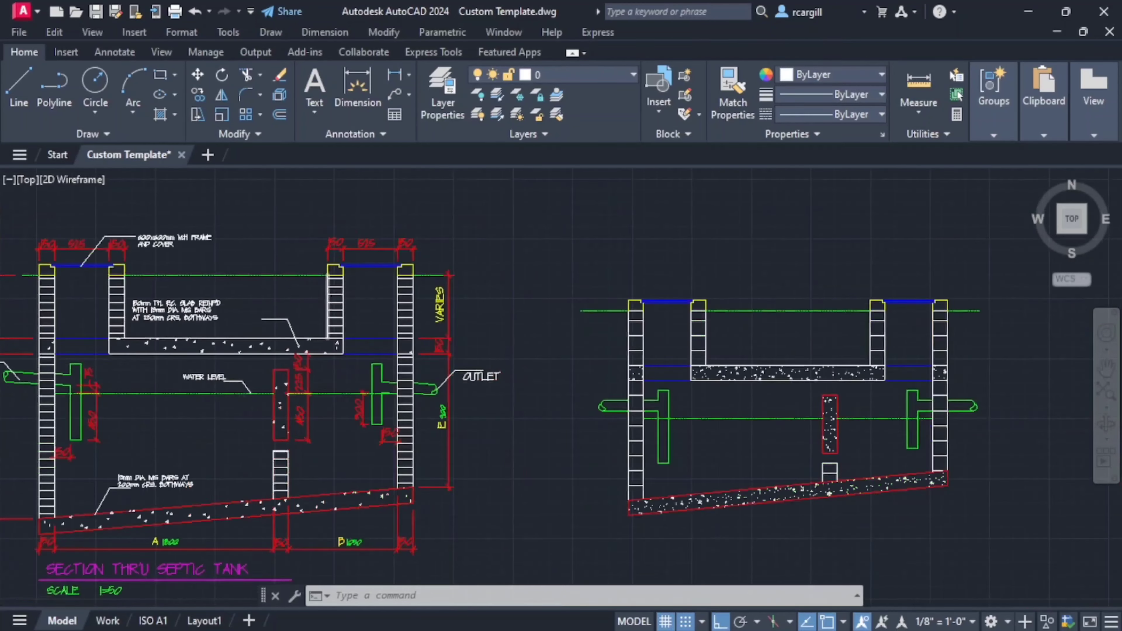
{"action": "scroll", "coordinate": [443, 362], "scroll_direction": "up", "scroll_amount": 2}
{"action": "scroll", "coordinate": [453, 193], "scroll_direction": "up", "scroll_amount": 4}
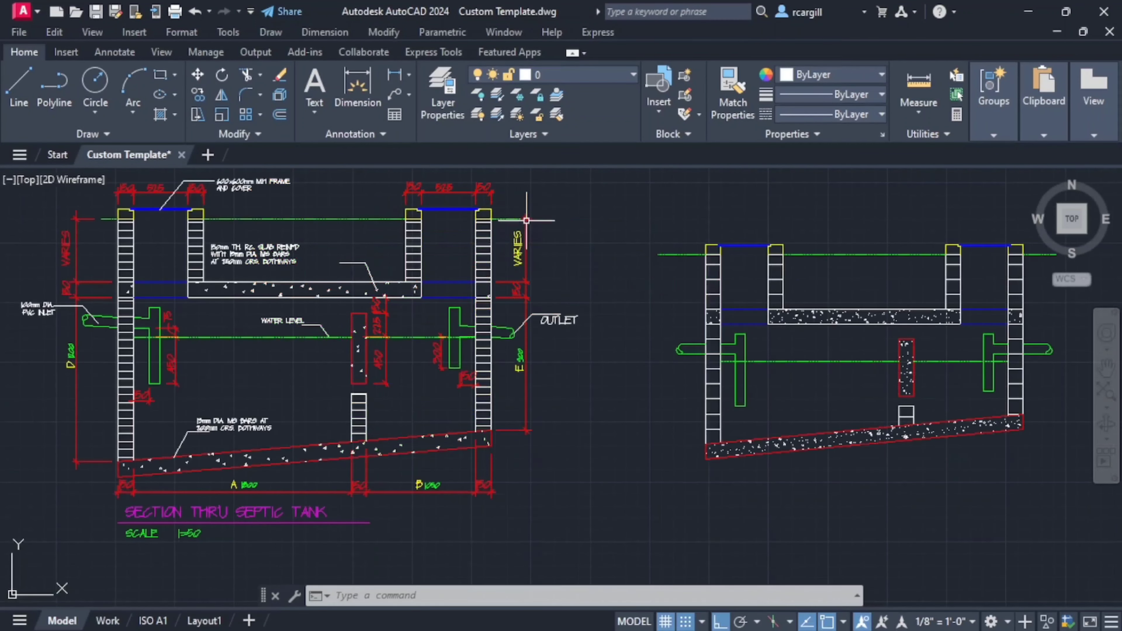
- Make DASHDOT the current linetype and DIMS the current layer
{"action": "left_click", "coordinate": [827, 116]}
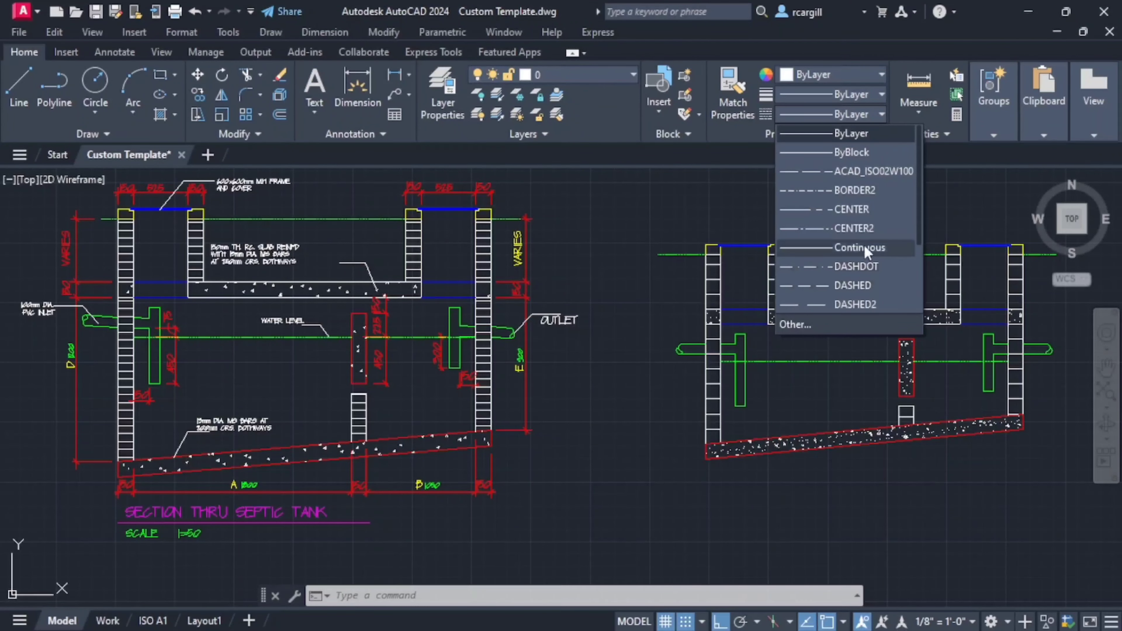
{"action": "left_click", "coordinate": [857, 266]}
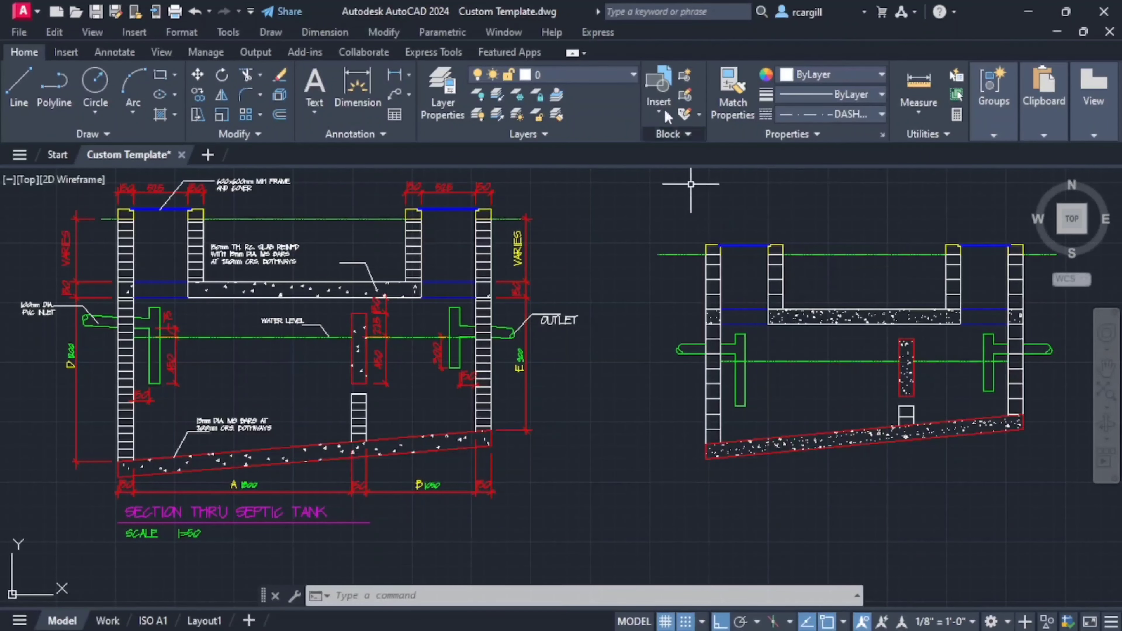
{"action": "left_click", "coordinate": [624, 77]}
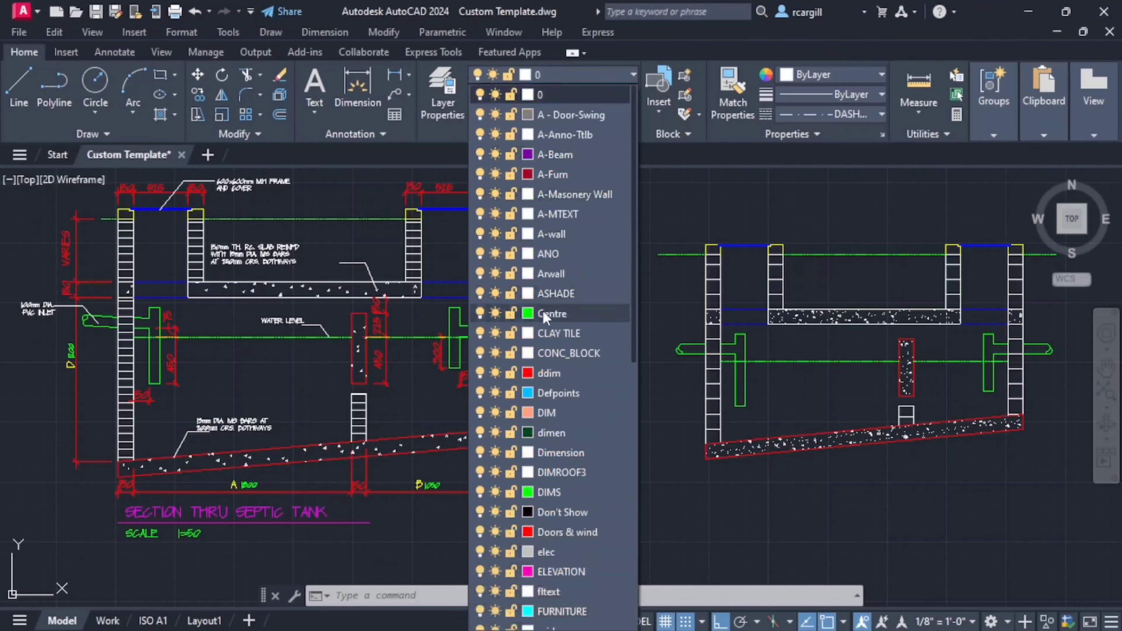
{"action": "scroll", "coordinate": [548, 328], "scroll_direction": "down", "scroll_amount": 2}
{"action": "left_click", "coordinate": [560, 376]}
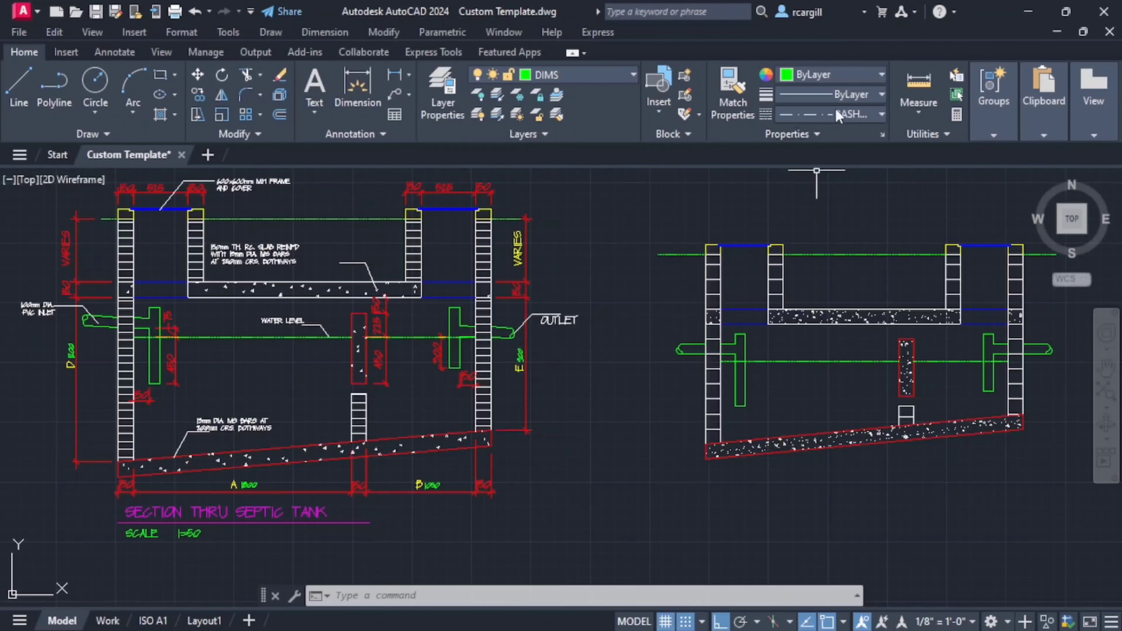
- Draw a horizontal ground level line outward from the outlet-side wall, starting at the underside of its yellow top block
{"action": "scroll", "coordinate": [525, 389], "scroll_direction": "down", "scroll_amount": 4}
{"action": "middle_click_drag", "start_coordinate": [521, 388], "coordinate": [498, 300]}
{"action": "scroll", "coordinate": [525, 432], "scroll_direction": "up", "scroll_amount": 8}
{"action": "left_click", "coordinate": [507, 387]}
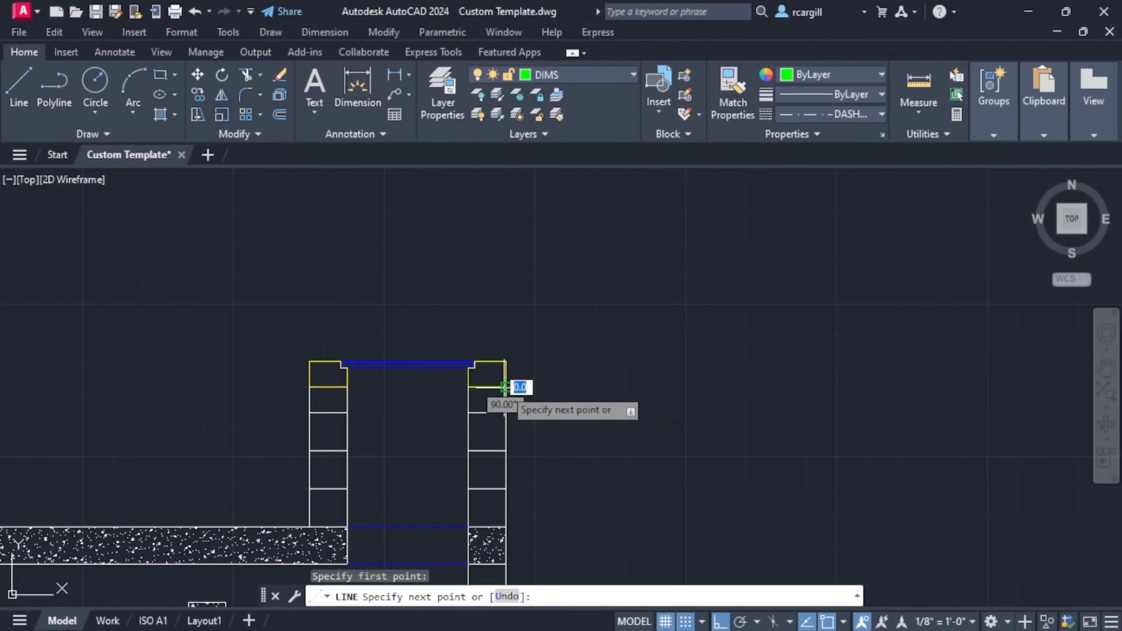
{"action": "left_click", "coordinate": [705, 394]}
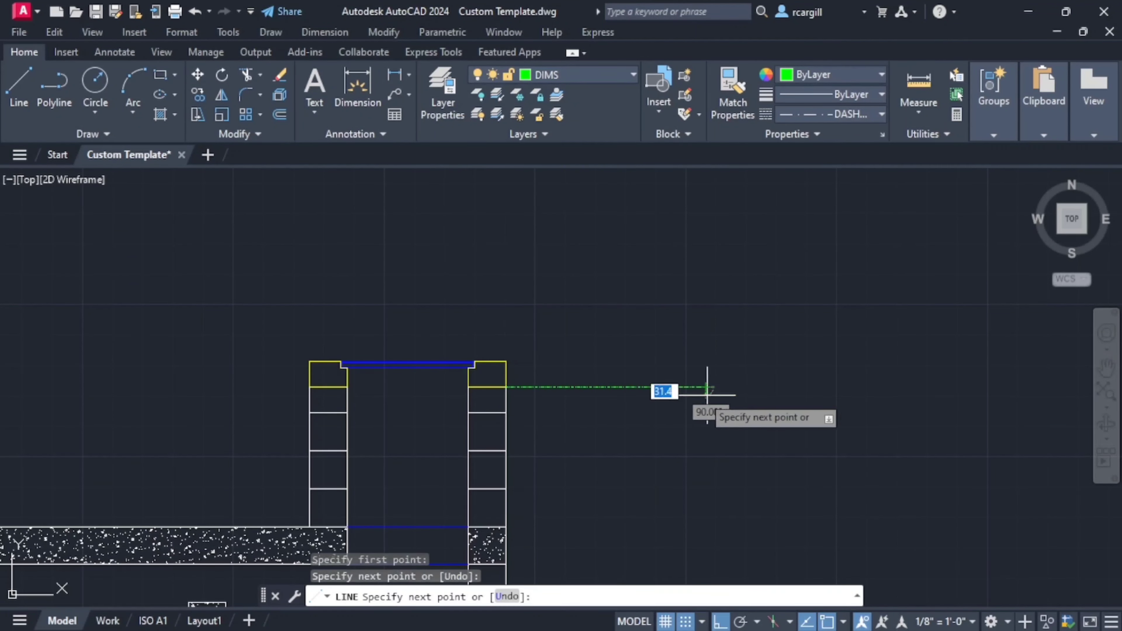
{"action": "scroll", "coordinate": [827, 442], "scroll_direction": "down", "scroll_amount": 5}
{"action": "key", "text": "Return"}
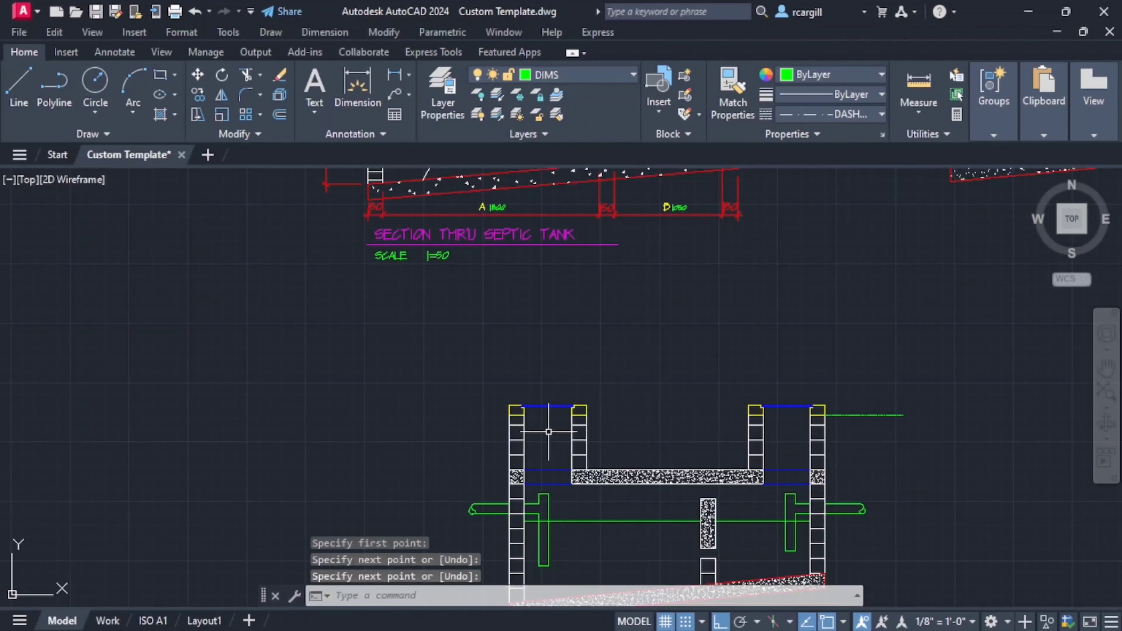
- Draw a matching horizontal ground level line outward from the outer face of the inlet-side wall
{"action": "key", "text": "Return"}
{"action": "scroll", "coordinate": [508, 431], "scroll_direction": "up", "scroll_amount": 4}
{"action": "left_click", "coordinate": [495, 427]}
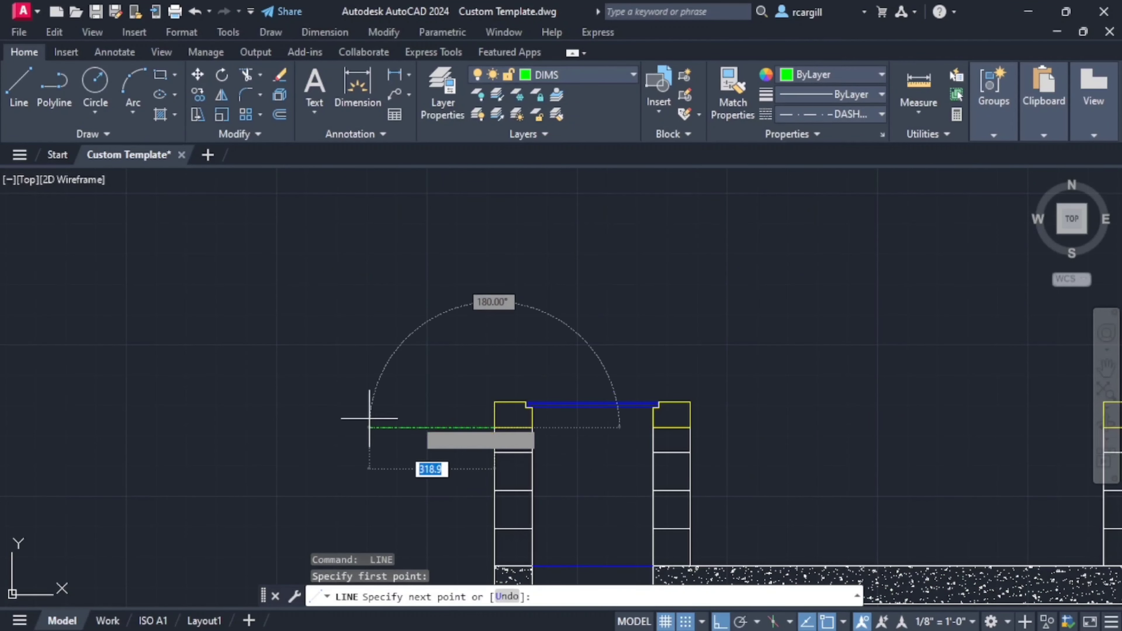
{"action": "left_click", "coordinate": [300, 427]}
{"action": "key", "text": "Return"}
{"action": "scroll", "coordinate": [569, 375], "scroll_direction": "down", "scroll_amount": 4}
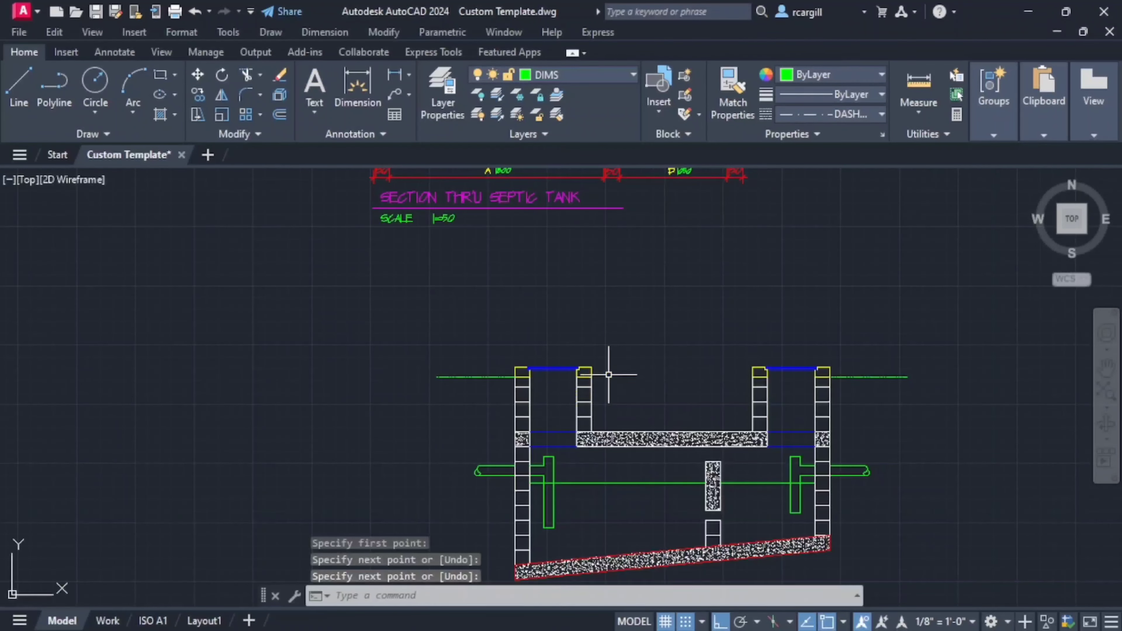
- Draw the ground level line between the facing walls of the two manhole shafts, at the underside of their yellow top blocks
{"action": "key", "text": "Return"}
{"action": "scroll", "coordinate": [599, 372], "scroll_direction": "up", "scroll_amount": 4}
{"action": "left_click", "coordinate": [600, 369]}
{"action": "middle_click_drag", "start_coordinate": [1011, 352], "coordinate": [842, 359]}
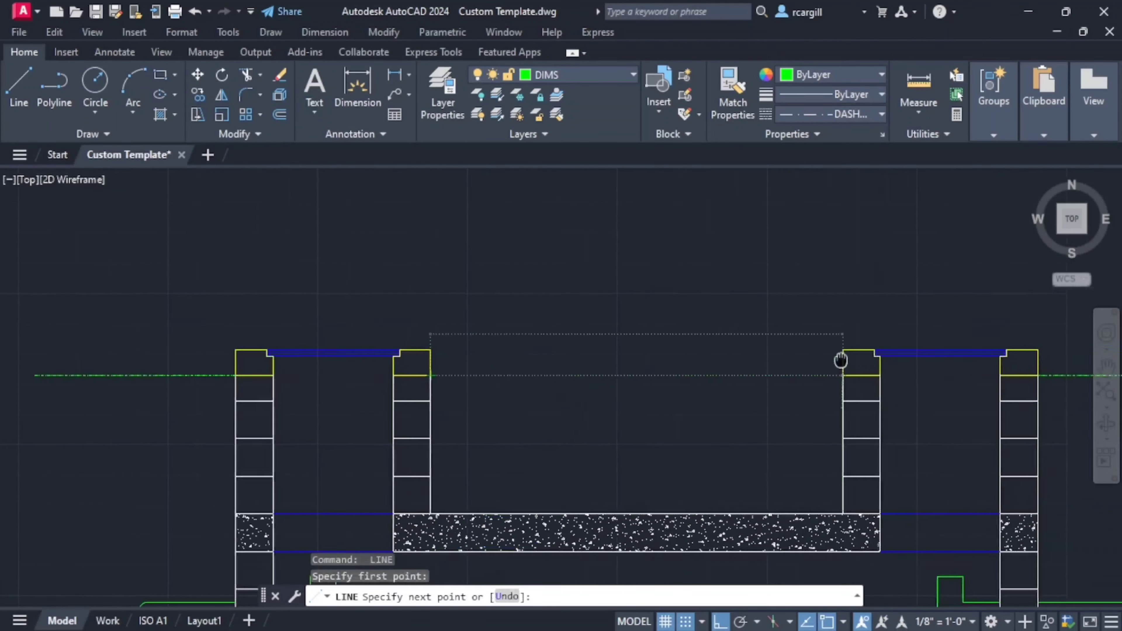
{"action": "scroll", "coordinate": [842, 376], "scroll_direction": "down", "scroll_amount": 4}
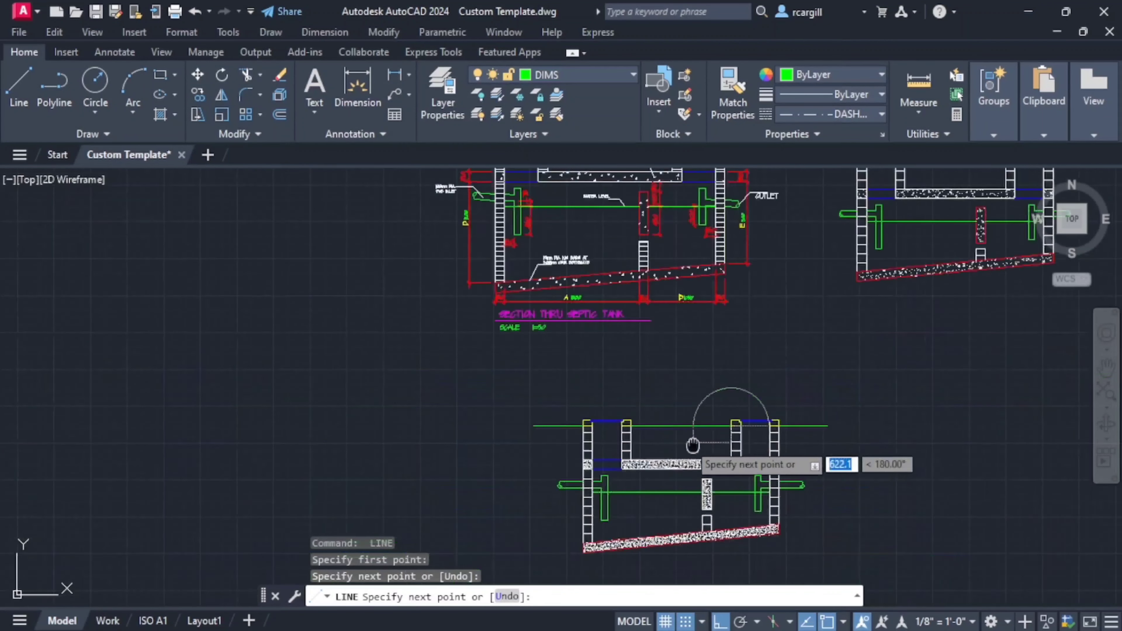
{"action": "key", "text": "Return"}
{"action": "key", "text": "Return"}
{"action": "scroll", "coordinate": [706, 442], "scroll_direction": "up", "scroll_amount": 4}
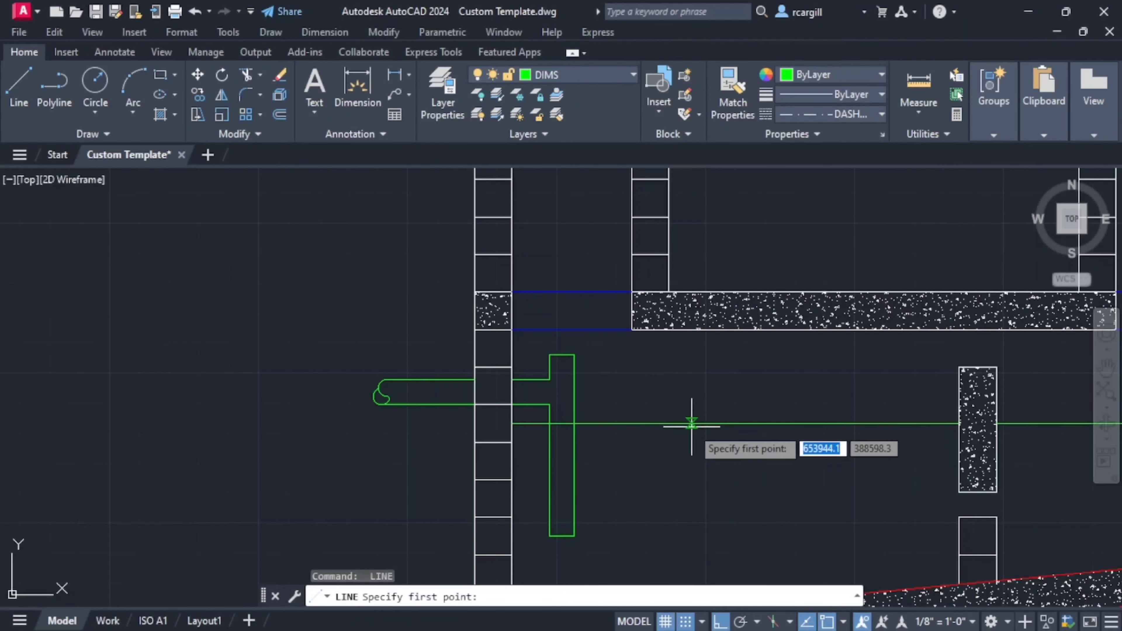
{"action": "key", "text": "Return"}
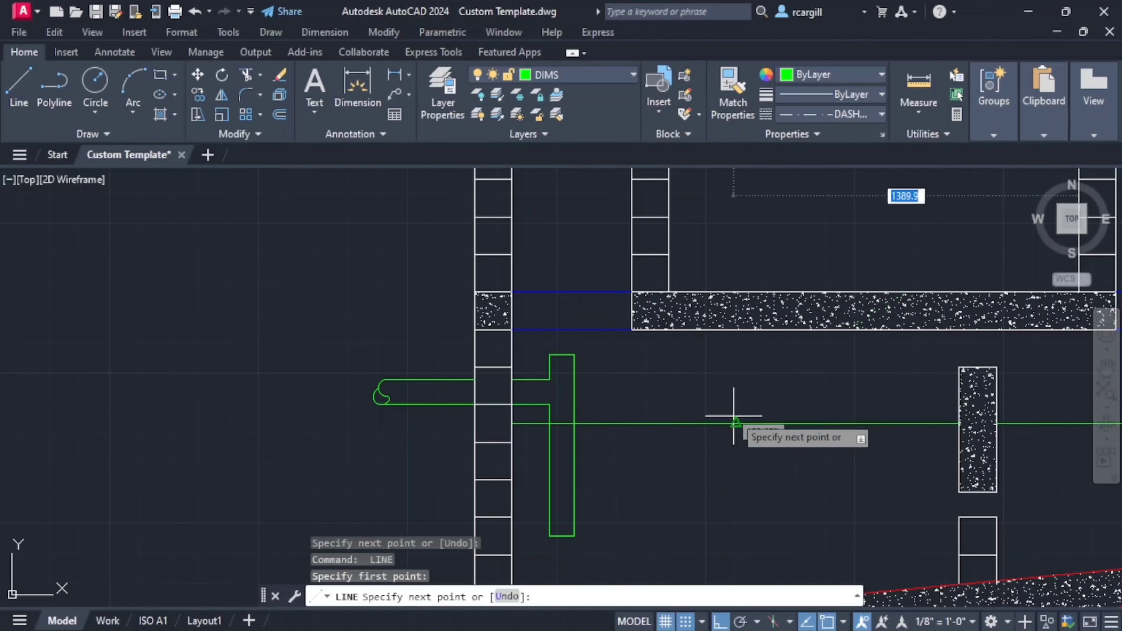
{"action": "key", "text": "Escape"}
- Change the linetype of both water level line segments to DASHDOT
{"action": "left_click", "coordinate": [728, 423]}
{"action": "scroll", "coordinate": [729, 424], "scroll_direction": "down", "scroll_amount": 2}
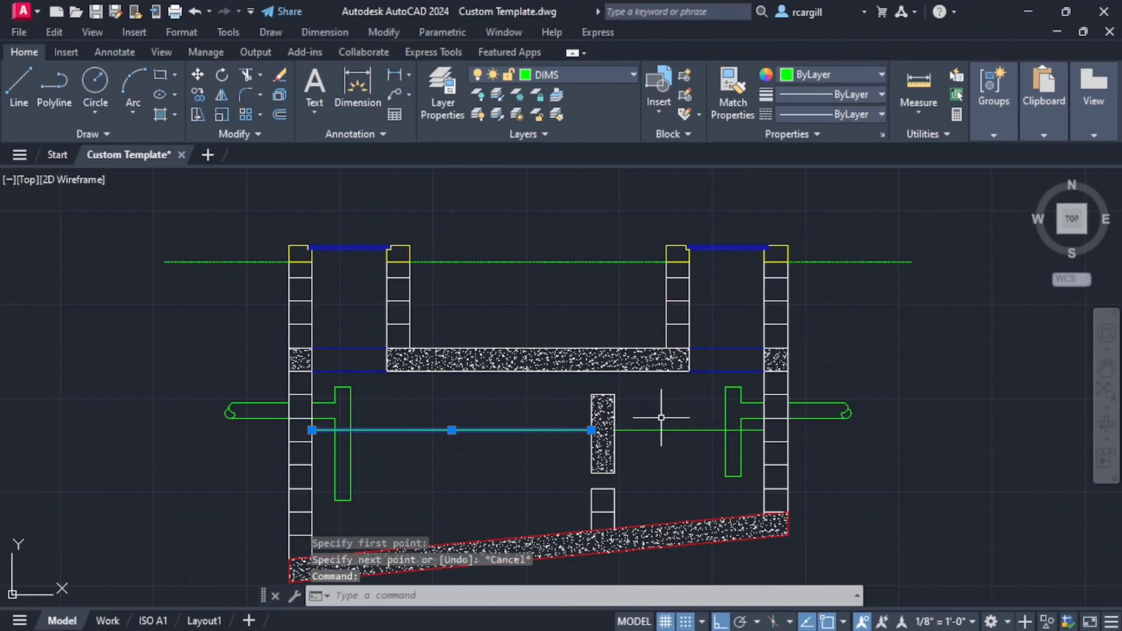
{"action": "left_click", "coordinate": [653, 430]}
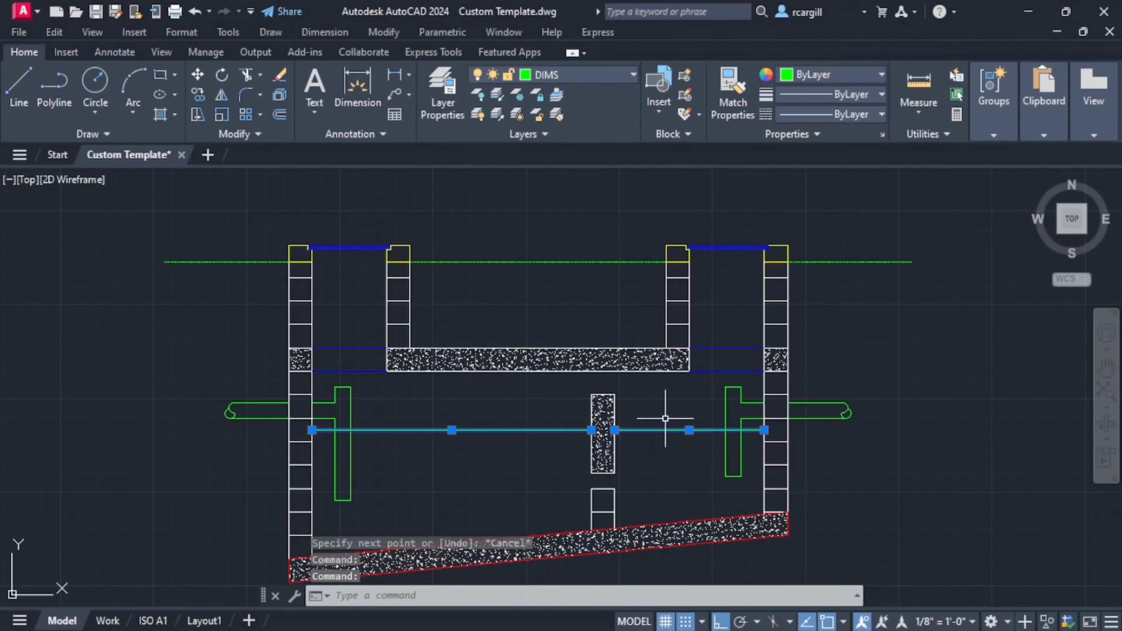
{"action": "left_click", "coordinate": [839, 115]}
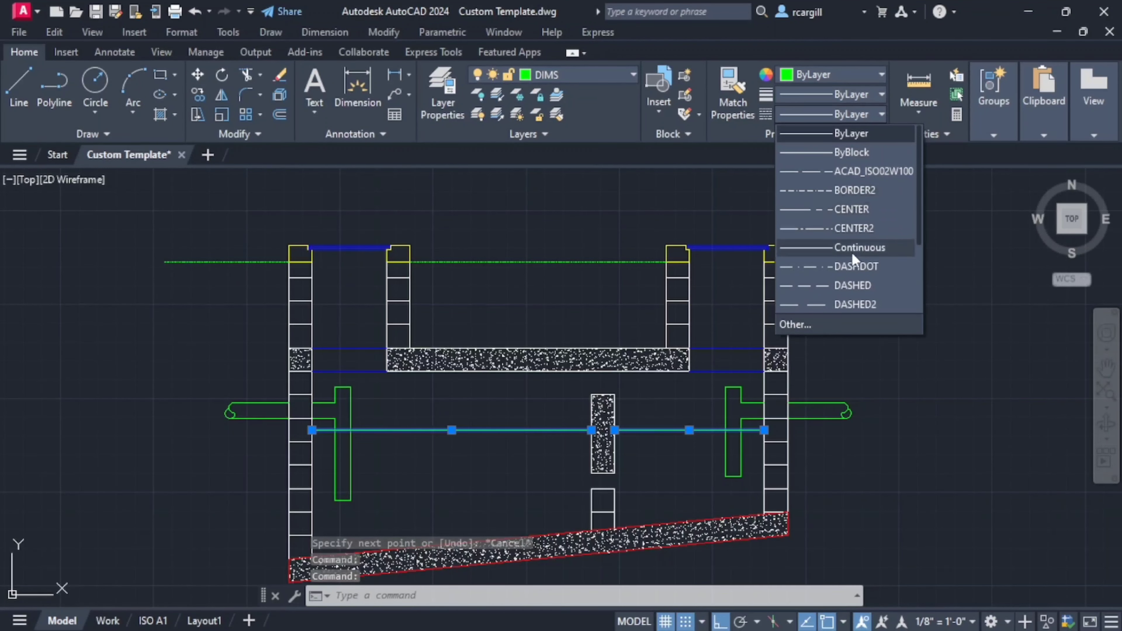
{"action": "left_click", "coordinate": [845, 266]}
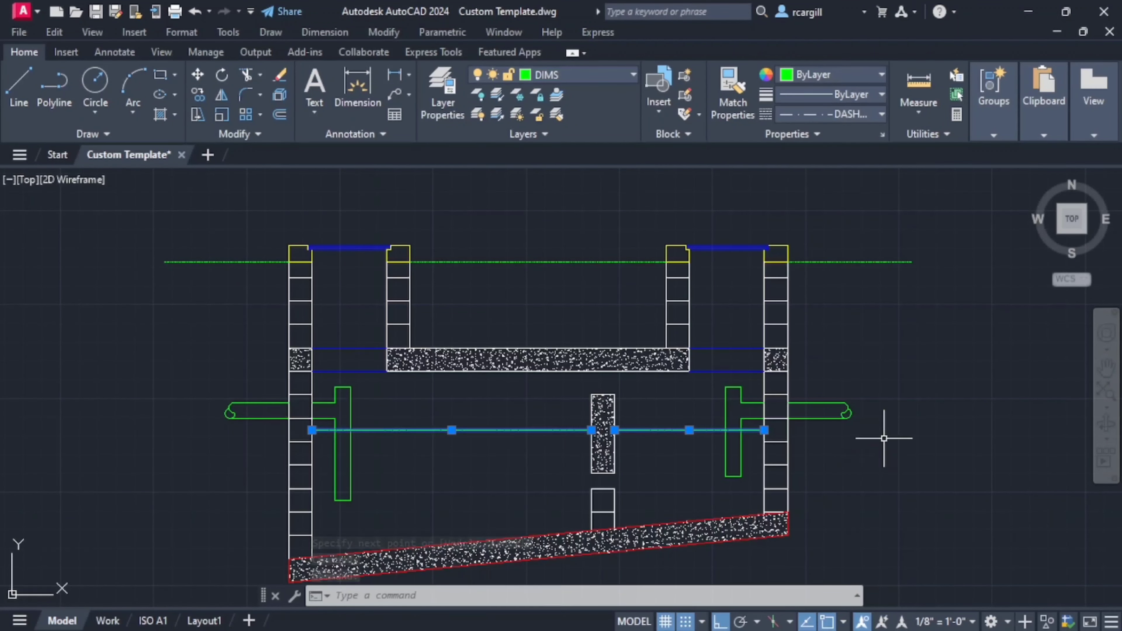
{"action": "key", "text": "Escape"}
- Set the global linetype scale factor to 0.35 with LTSCALE
{"action": "scroll", "coordinate": [771, 386], "scroll_direction": "down", "scroll_amount": 4}
{"action": "middle_click_drag", "start_coordinate": [770, 386], "coordinate": [672, 417]}
{"action": "scroll", "coordinate": [726, 386], "scroll_direction": "up", "scroll_amount": 4}
{"action": "middle_click_drag", "start_coordinate": [717, 388], "coordinate": [860, 346]}
{"action": "type", "text": "LTS"}
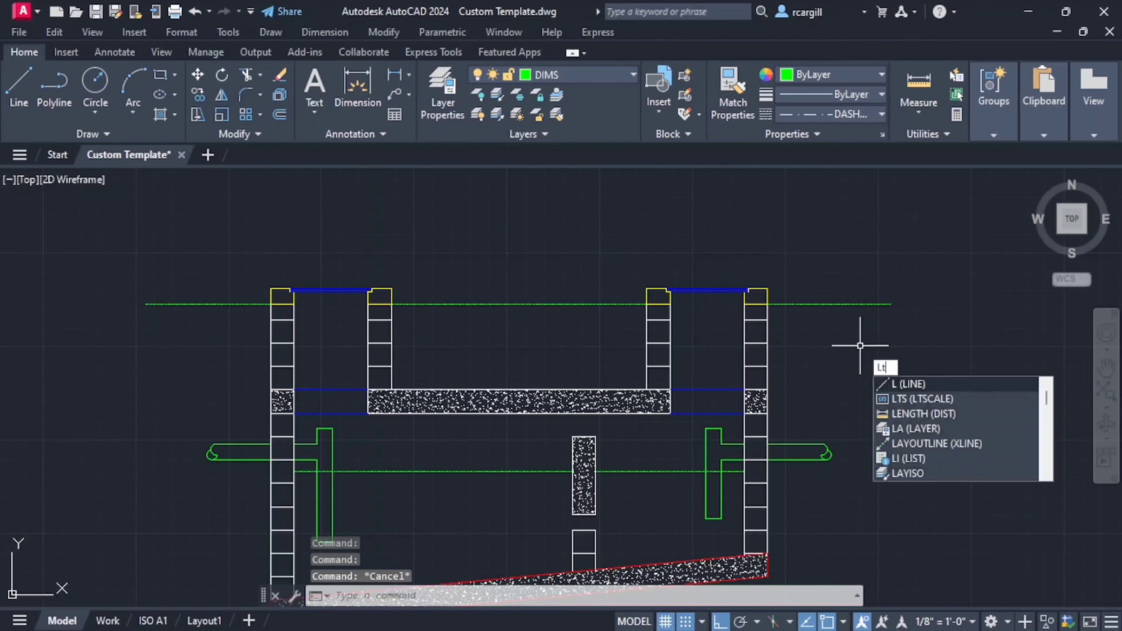
{"action": "key", "text": "Return"}
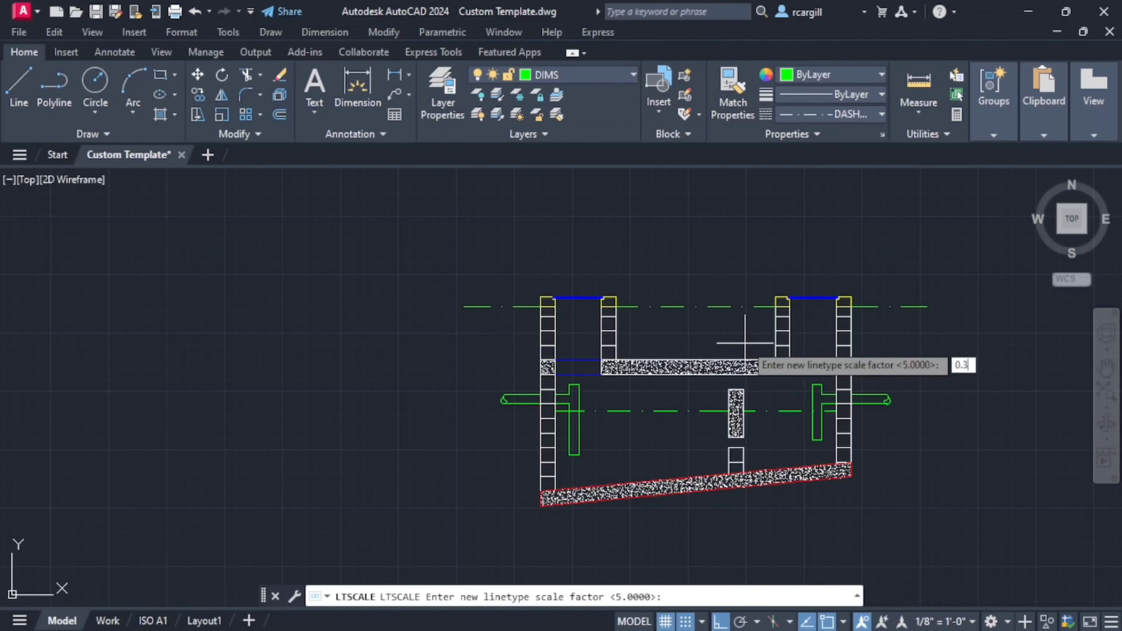
{"action": "key", "text": "Return"}
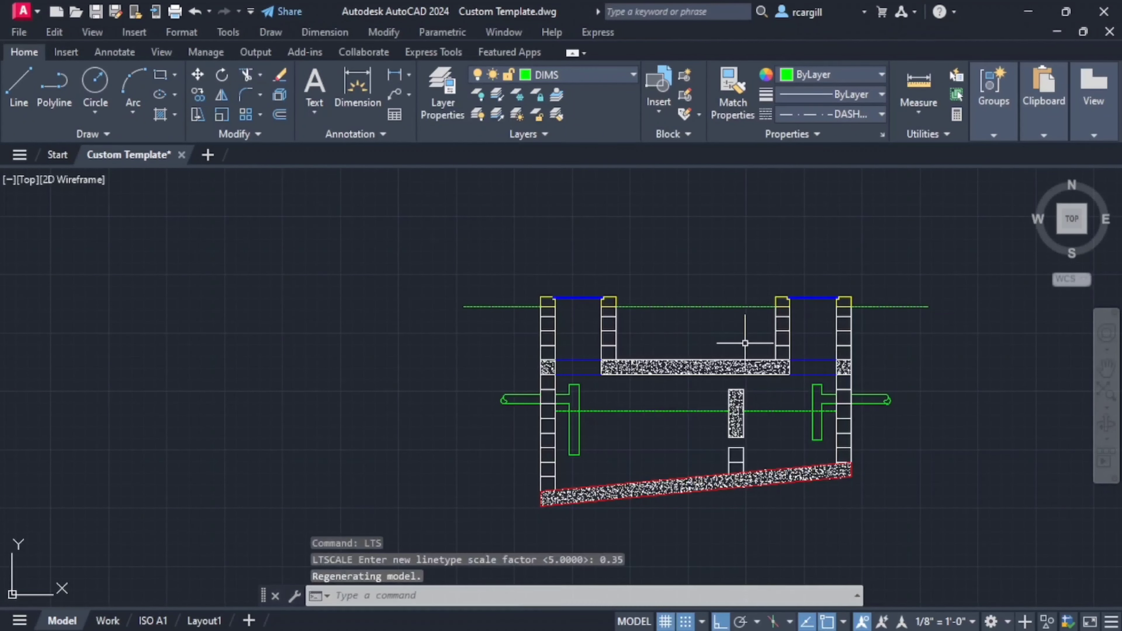
{"action": "scroll", "coordinate": [742, 323], "scroll_direction": "up", "scroll_amount": 5}
{"action": "scroll", "coordinate": [725, 333], "scroll_direction": "down", "scroll_amount": 6}
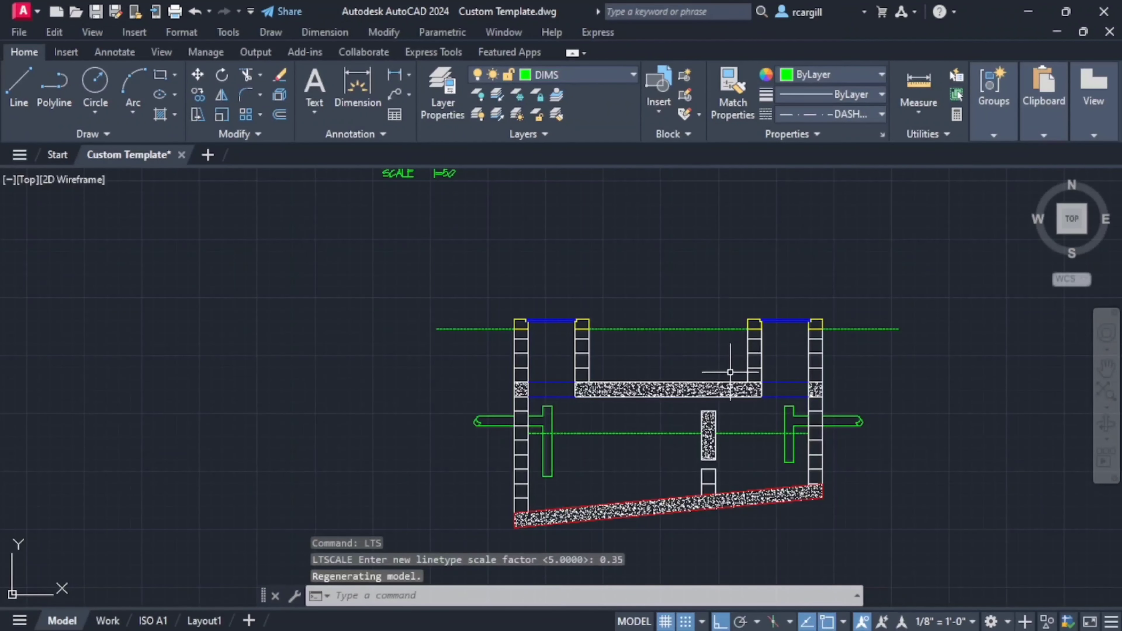
{"action": "mouse_move", "coordinate": [737, 378]}
{"action": "middle_mouse_down"}
{"action": "mouse_move", "coordinate": [594, 486]}
{"action": "mouse_move", "coordinate": [637, 411]}
{"action": "mouse_move", "coordinate": [699, 340]}
{"action": "mouse_move", "coordinate": [683, 387]}
{"action": "middle_mouse_up"}
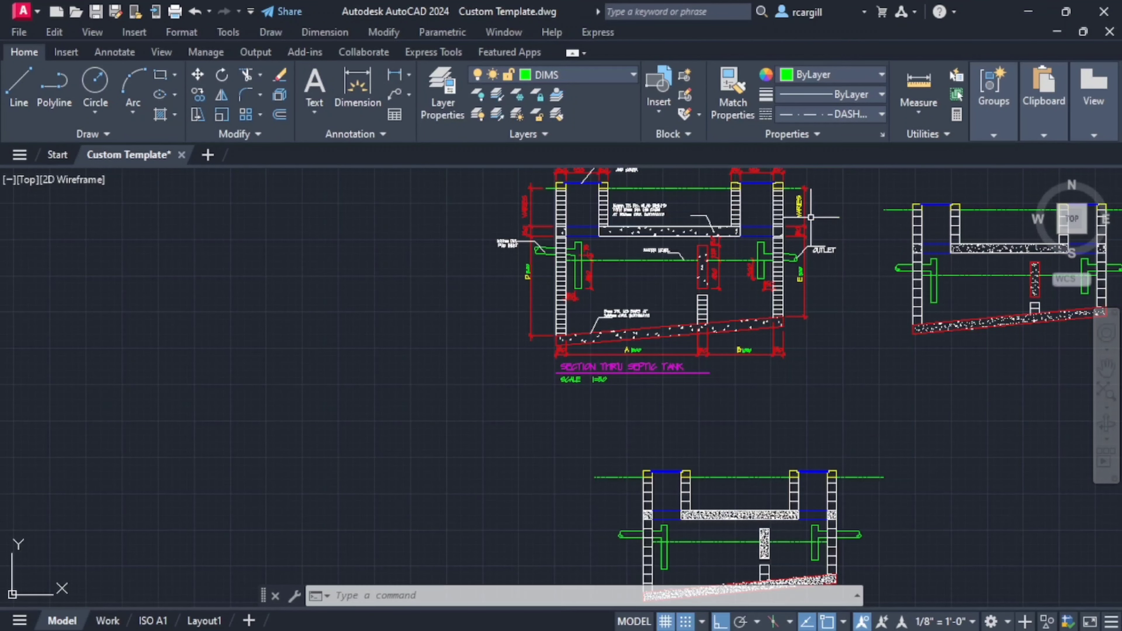
{"action": "middle_click_drag", "start_coordinate": [811, 217], "coordinate": [813, 252]}
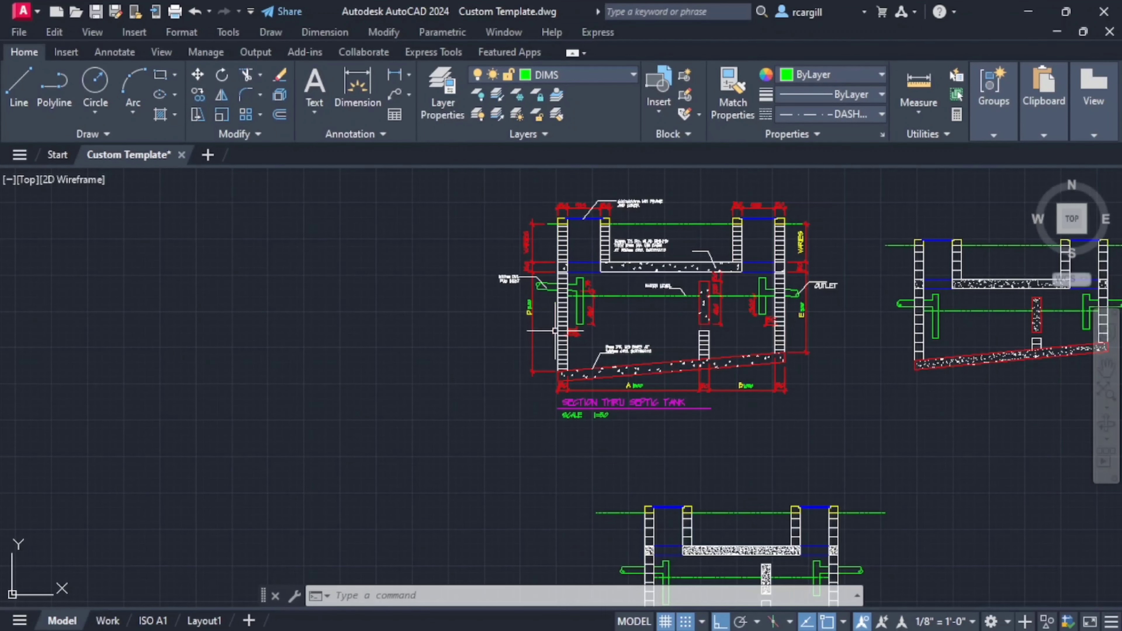
{"action": "middle_click_drag", "start_coordinate": [751, 415], "coordinate": [711, 278]}
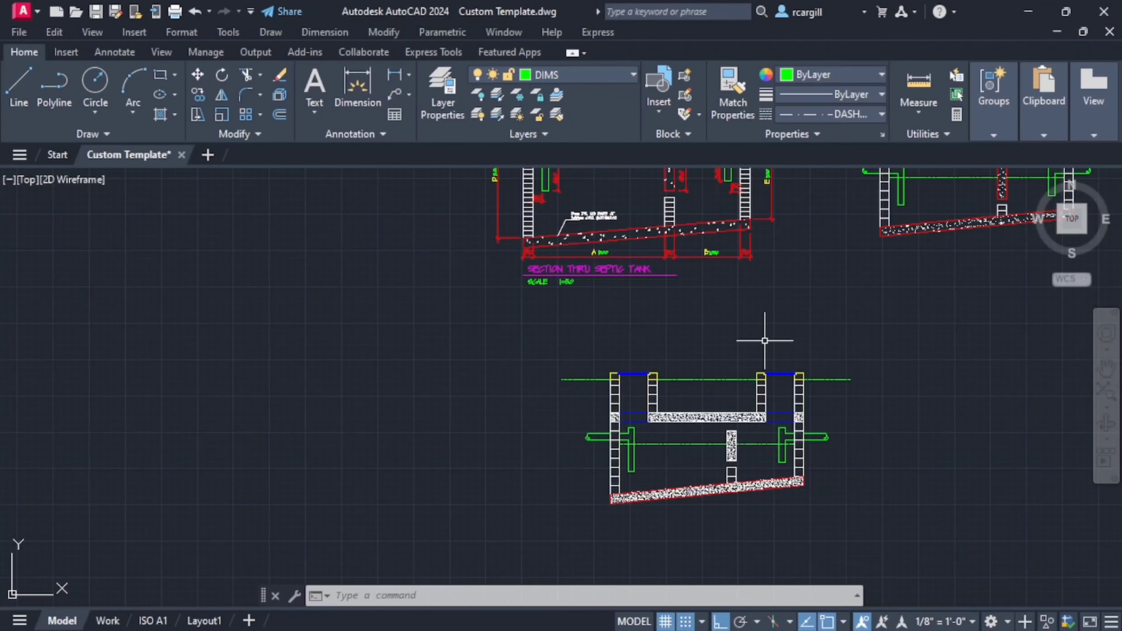
{"action": "scroll", "coordinate": [760, 428], "scroll_direction": "up", "scroll_amount": 2}
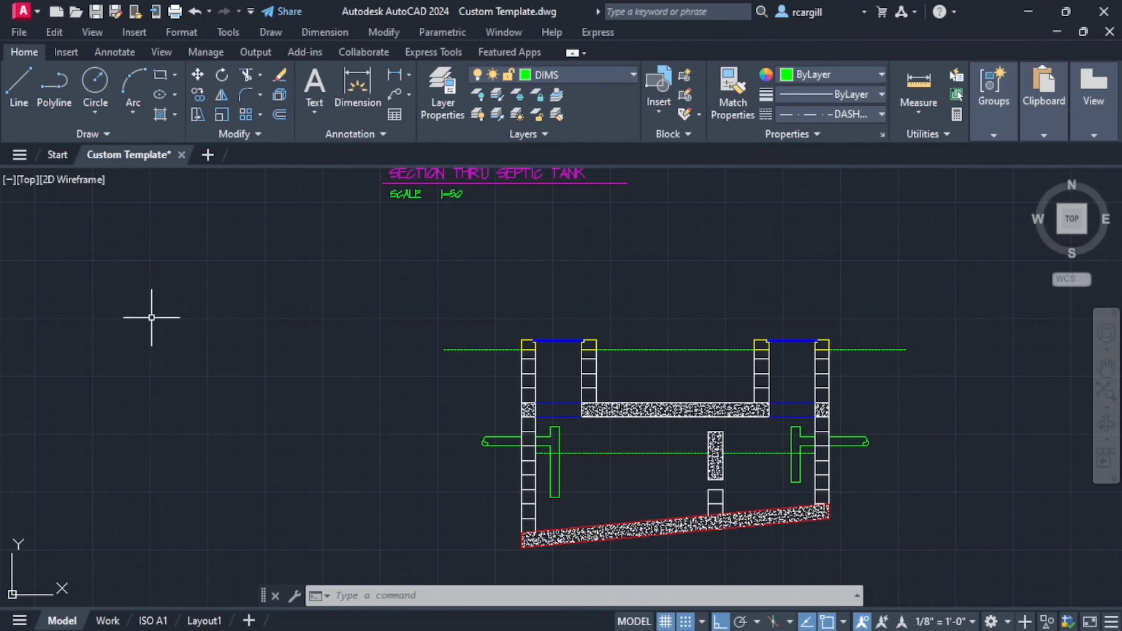
{"action": "middle_click_drag", "start_coordinate": [496, 254], "coordinate": [538, 506]}
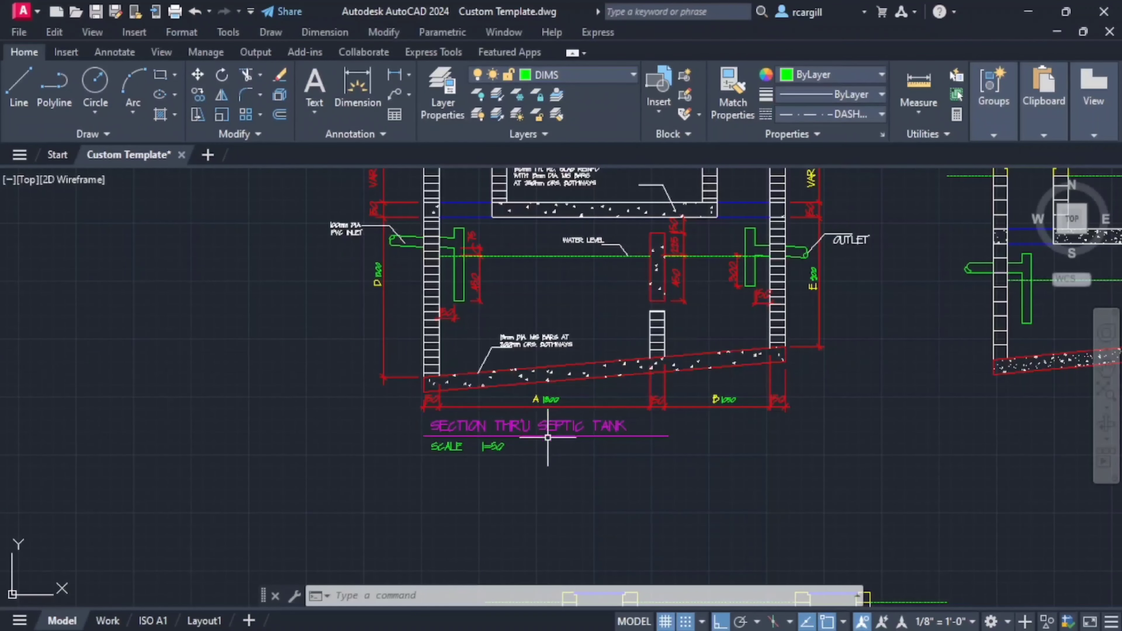
- Examine the reference section's roof slab reinforcement note, manhole frame and cover note, and the dimensions above the manhole shafts
{"action": "scroll", "coordinate": [496, 465], "scroll_direction": "up", "scroll_amount": 4}
{"action": "scroll", "coordinate": [716, 373], "scroll_direction": "down", "scroll_amount": 4}
{"action": "mouse_move", "coordinate": [717, 374]}
{"action": "middle_mouse_down"}
{"action": "mouse_move", "coordinate": [738, 369]}
{"action": "mouse_move", "coordinate": [457, 508]}
{"action": "middle_mouse_up"}
{"action": "middle_click_drag", "start_coordinate": [586, 317], "coordinate": [700, 415]}
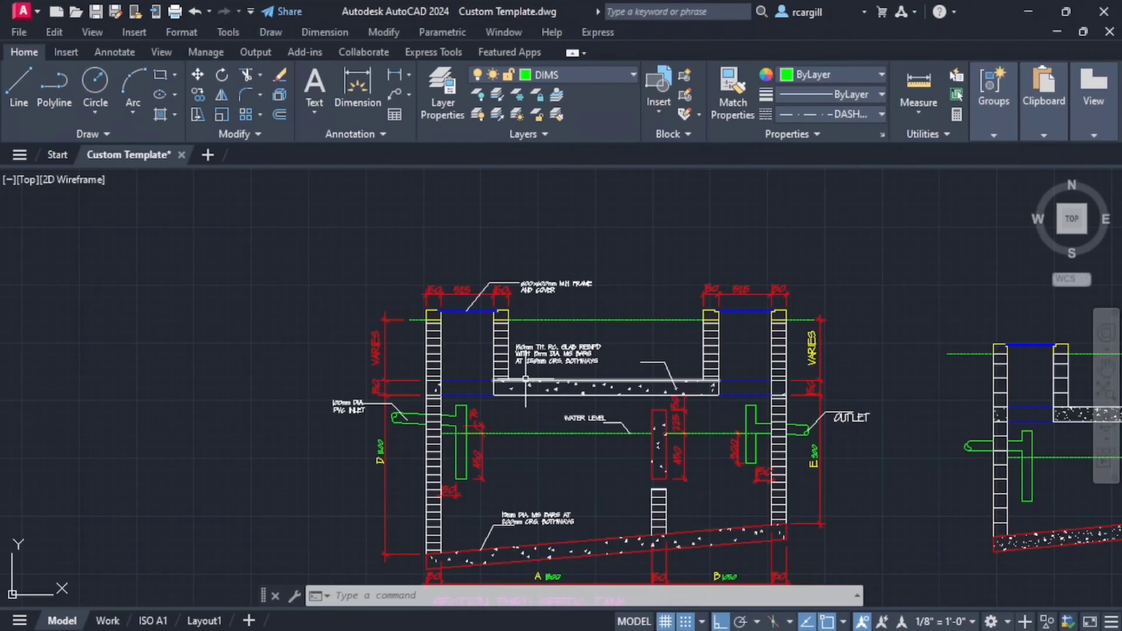
{"action": "middle_click_drag", "start_coordinate": [531, 344], "coordinate": [597, 383]}
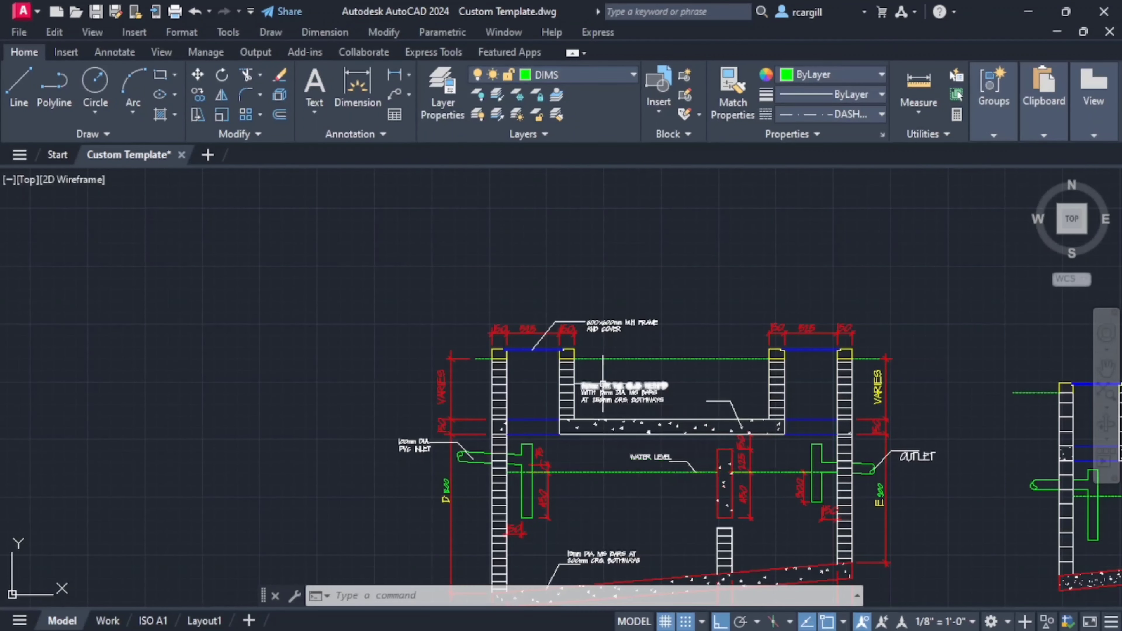
{"action": "scroll", "coordinate": [609, 389], "scroll_direction": "up", "scroll_amount": 8}
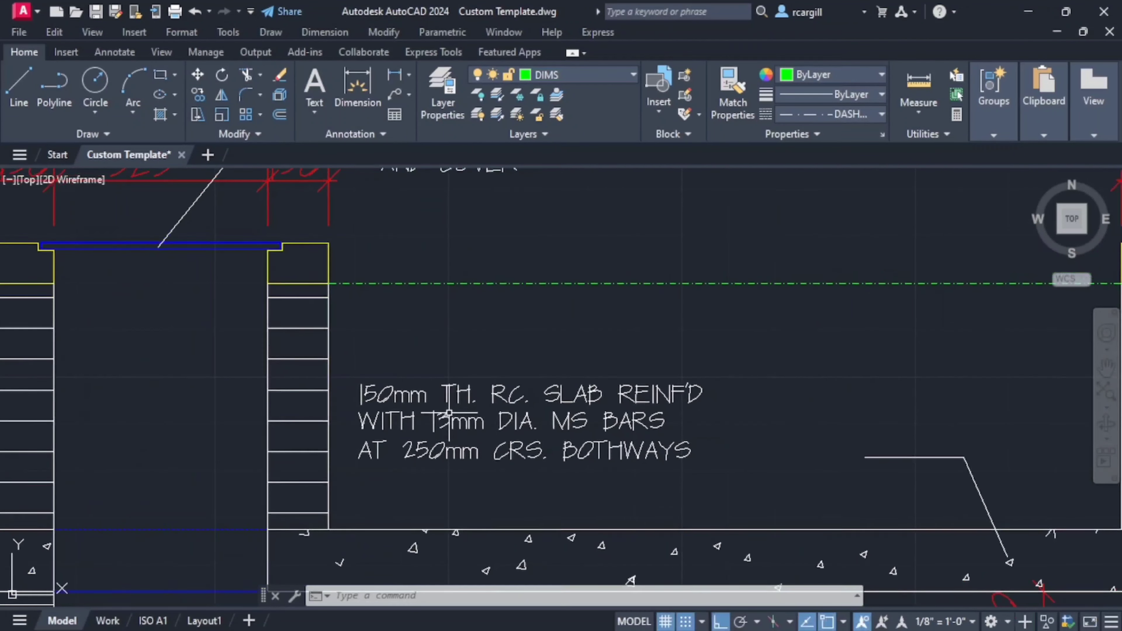
{"action": "middle_click_drag", "start_coordinate": [451, 415], "coordinate": [422, 407]}
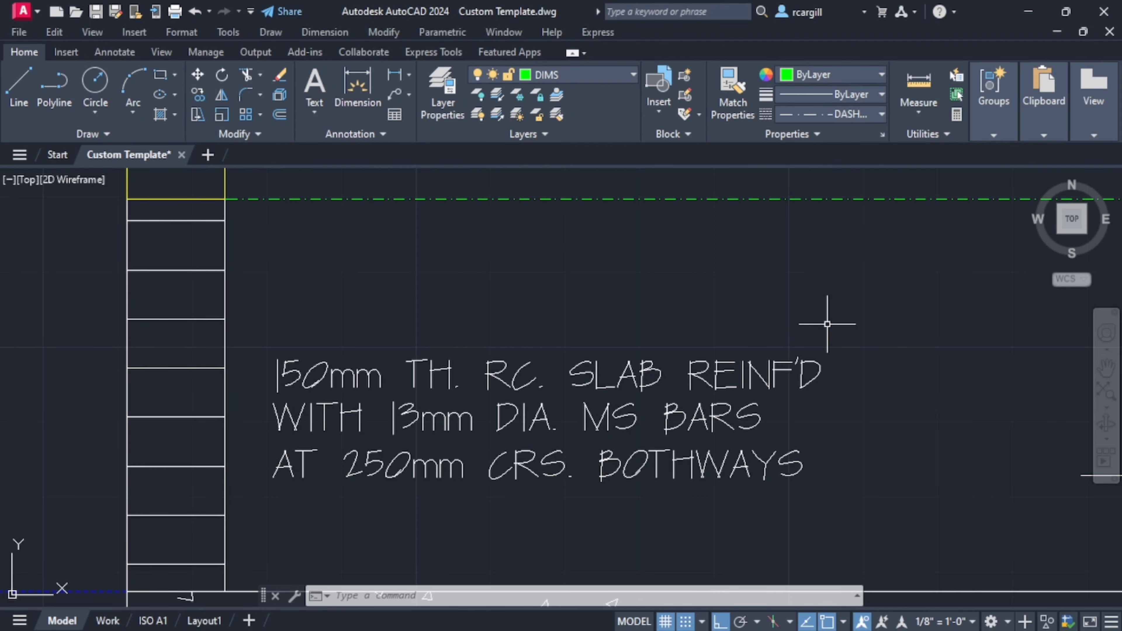
{"action": "scroll", "coordinate": [653, 259], "scroll_direction": "down", "scroll_amount": 4}
{"action": "middle_click_drag", "start_coordinate": [653, 258], "coordinate": [579, 487]}
{"action": "scroll", "coordinate": [511, 326], "scroll_direction": "up", "scroll_amount": 4}
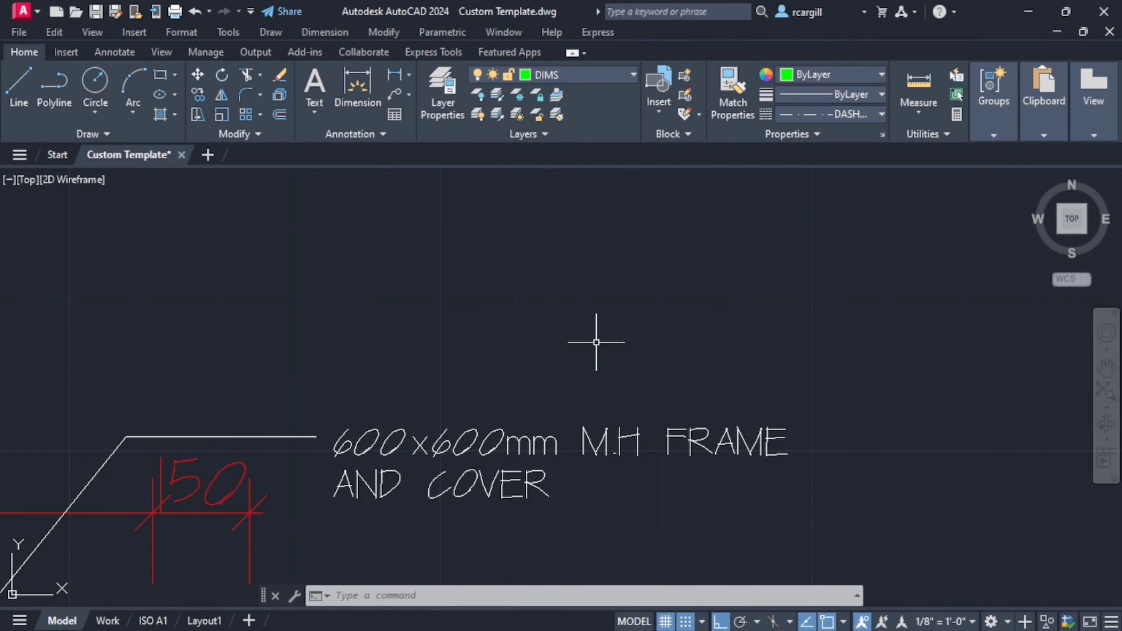
{"action": "middle_click_drag", "start_coordinate": [432, 414], "coordinate": [700, 235]}
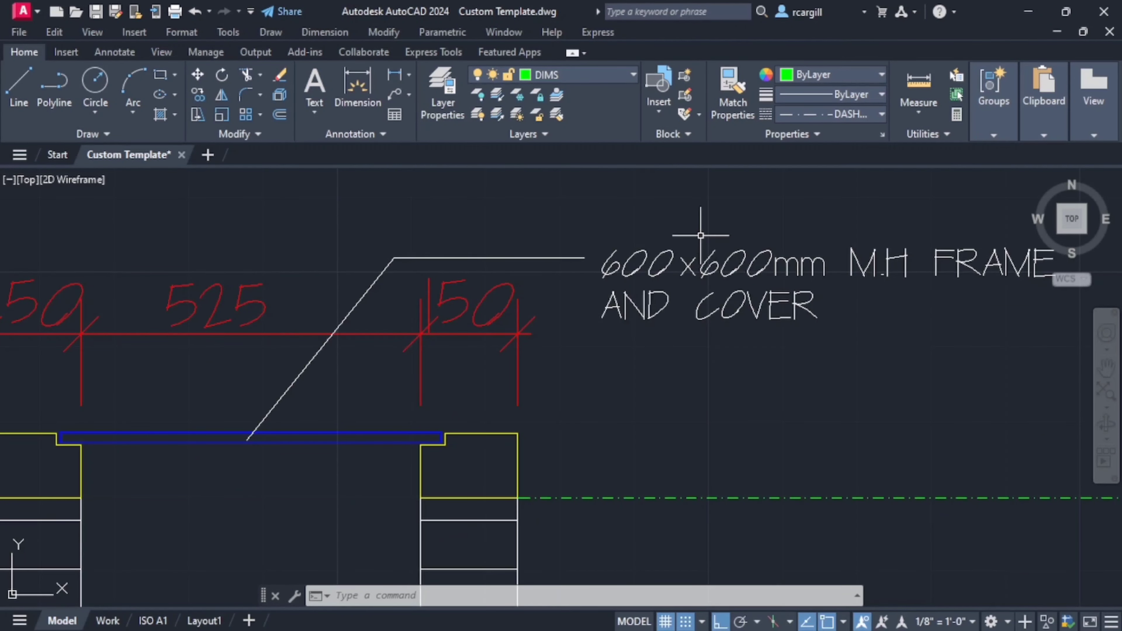
{"action": "scroll", "coordinate": [700, 236], "scroll_direction": "down", "scroll_amount": 4}
{"action": "scroll", "coordinate": [647, 276], "scroll_direction": "up", "scroll_amount": 2}
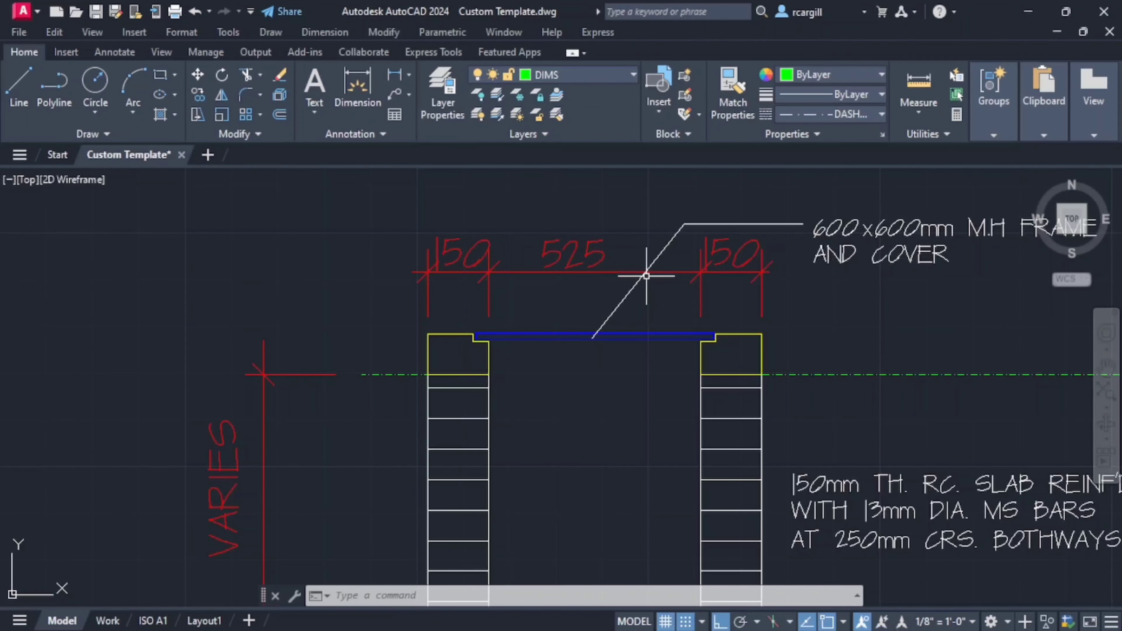
{"action": "scroll", "coordinate": [647, 276], "scroll_direction": "down", "scroll_amount": 4}
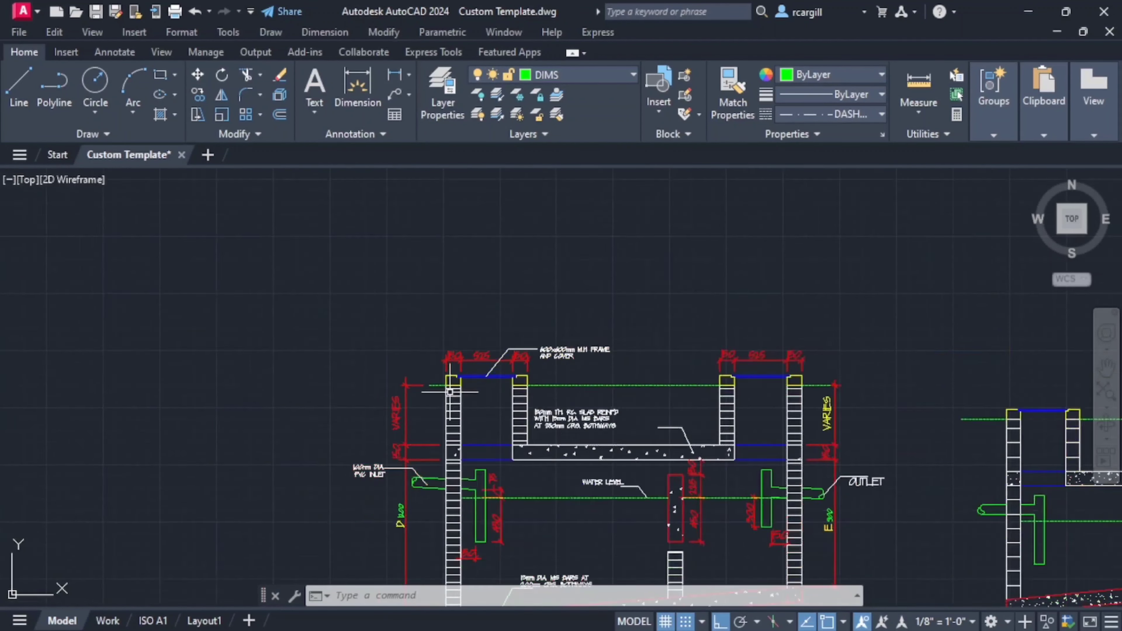
- Examine the reference section's inlet, water level, floor slab and outlet notes, along with the wall, baffle and chamber dimensions
{"action": "scroll", "coordinate": [500, 345], "scroll_direction": "up", "scroll_amount": 2}
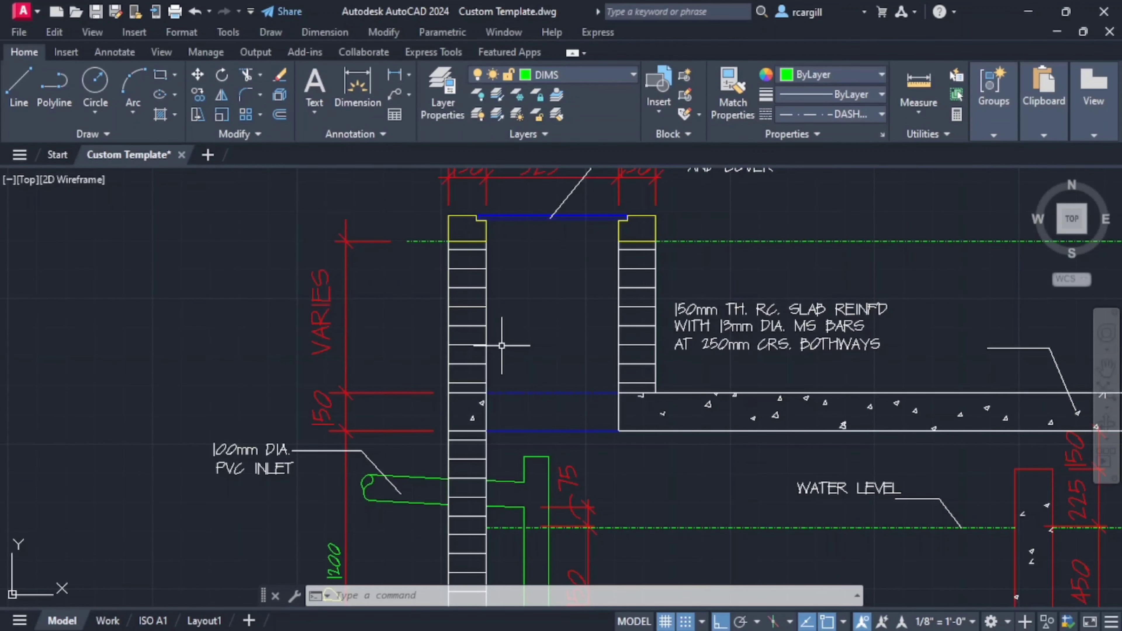
{"action": "middle_click_drag", "start_coordinate": [501, 433], "coordinate": [491, 332]}
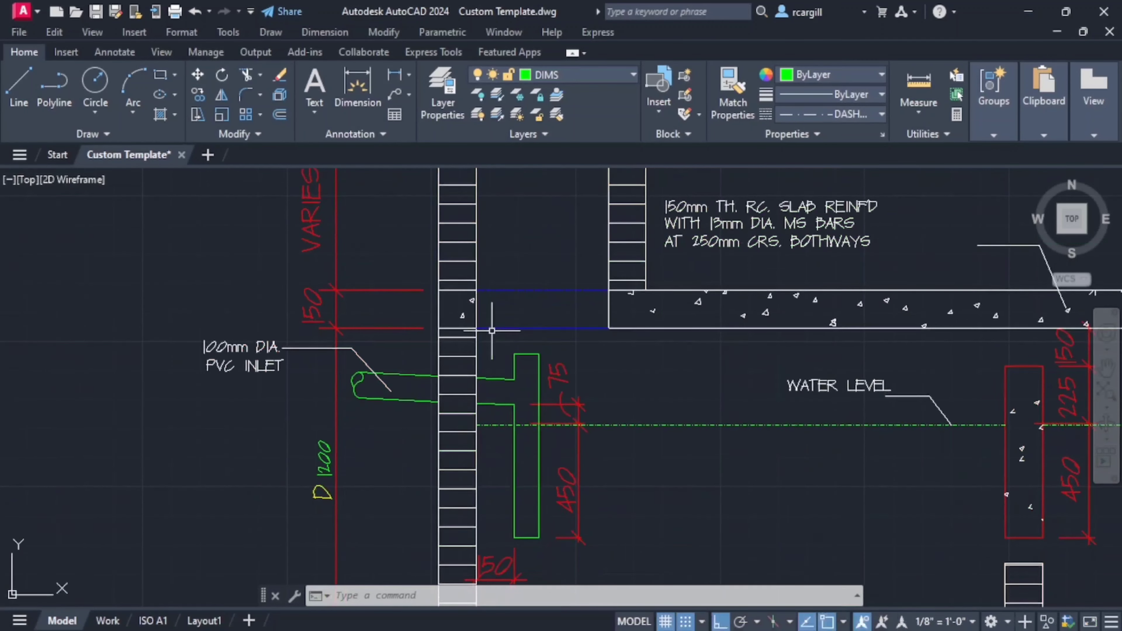
{"action": "mouse_move", "coordinate": [468, 405]}
{"action": "middle_mouse_down"}
{"action": "mouse_move", "coordinate": [466, 348]}
{"action": "mouse_move", "coordinate": [500, 291]}
{"action": "middle_mouse_up"}
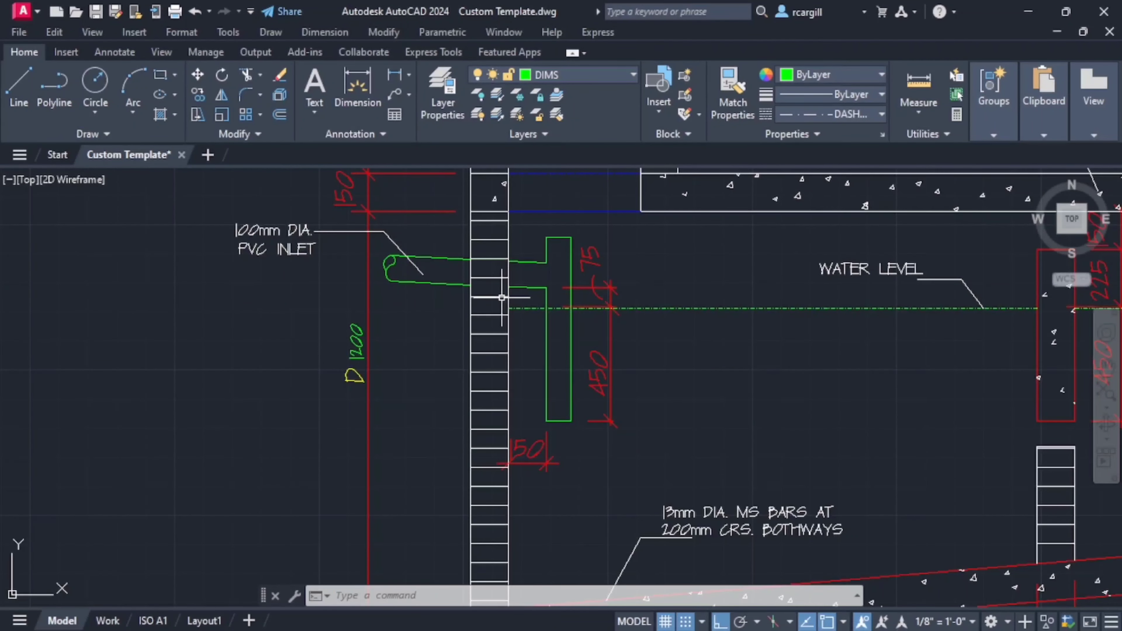
{"action": "middle_click_drag", "start_coordinate": [734, 489], "coordinate": [572, 346]}
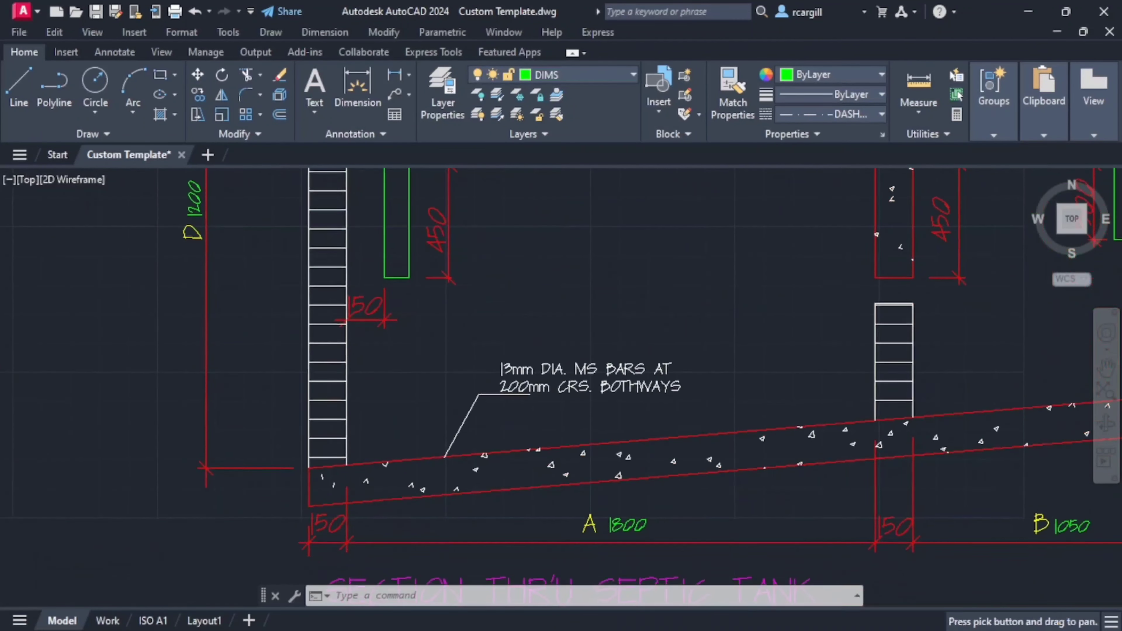
{"action": "mouse_move", "coordinate": [567, 472]}
{"action": "middle_mouse_down"}
{"action": "mouse_move", "coordinate": [557, 400]}
{"action": "mouse_move", "coordinate": [570, 345]}
{"action": "middle_mouse_up"}
{"action": "scroll", "coordinate": [575, 343], "scroll_direction": "down", "scroll_amount": 2}
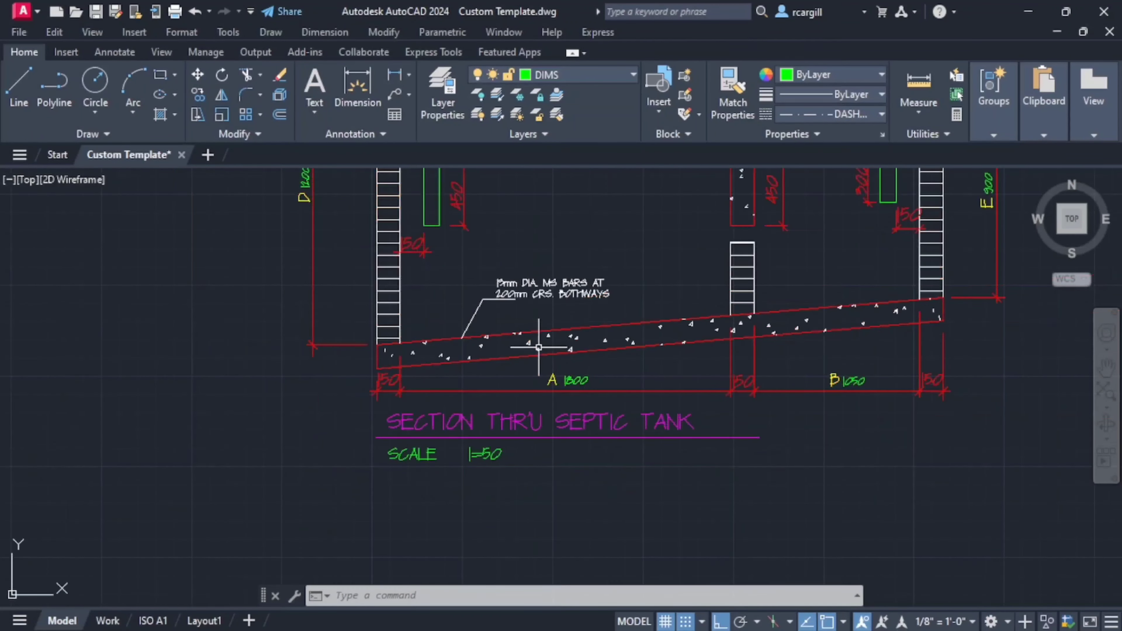
{"action": "scroll", "coordinate": [599, 338], "scroll_direction": "up", "scroll_amount": 2}
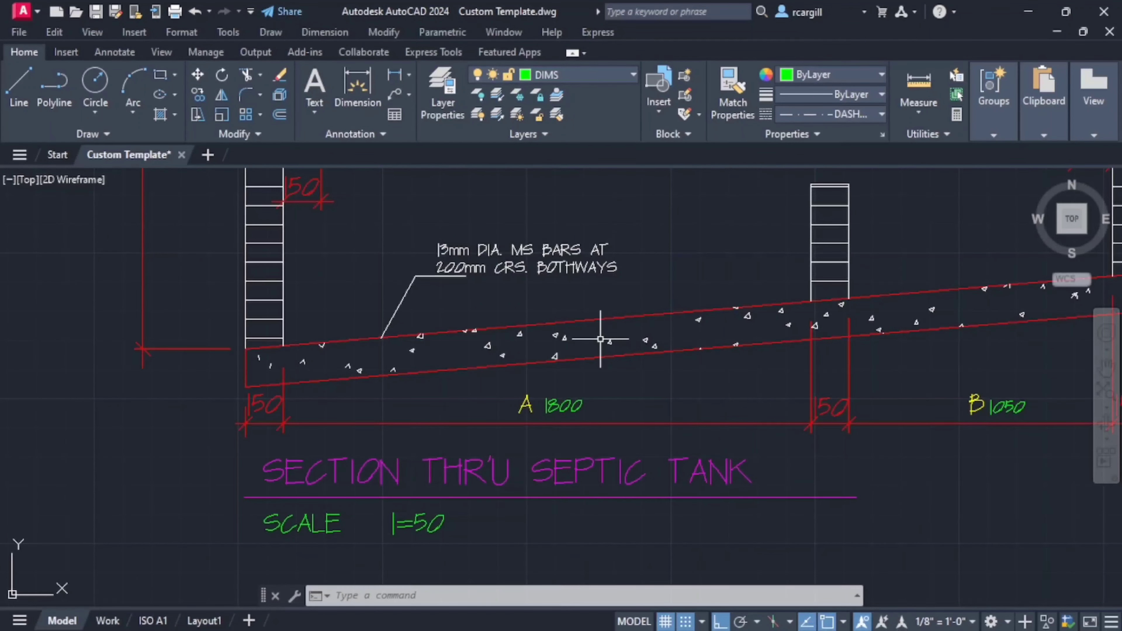
{"action": "middle_click_drag", "start_coordinate": [799, 316], "coordinate": [459, 342]}
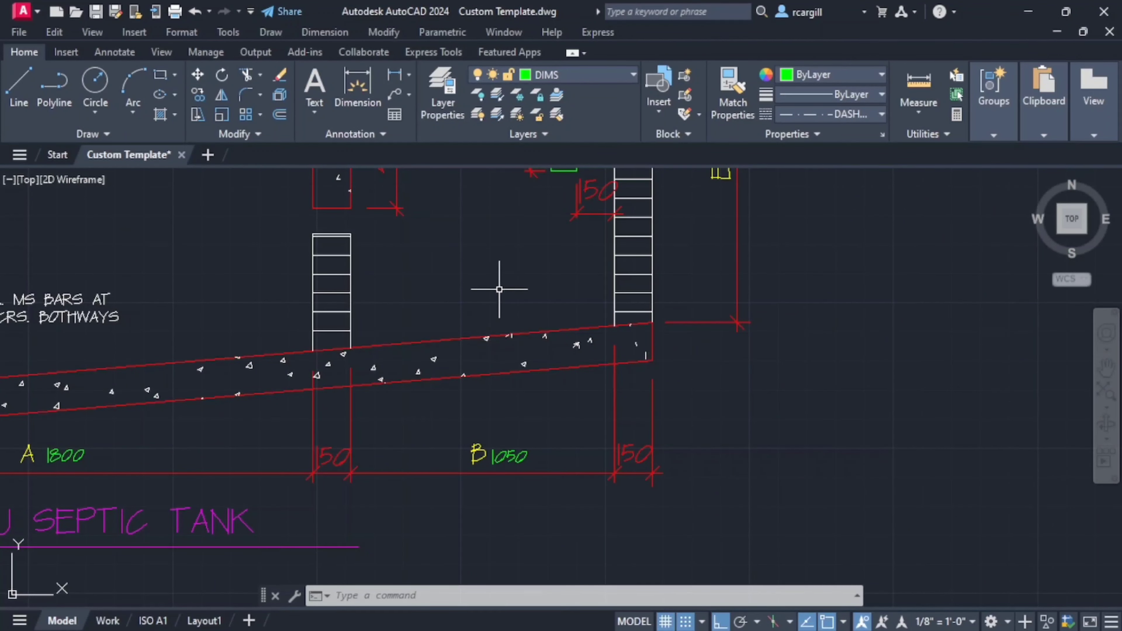
{"action": "mouse_move", "coordinate": [482, 194]}
{"action": "middle_mouse_down"}
{"action": "mouse_move", "coordinate": [456, 479]}
{"action": "mouse_move", "coordinate": [432, 449]}
{"action": "middle_mouse_up"}
{"action": "middle_click_drag", "start_coordinate": [412, 386], "coordinate": [358, 346]}
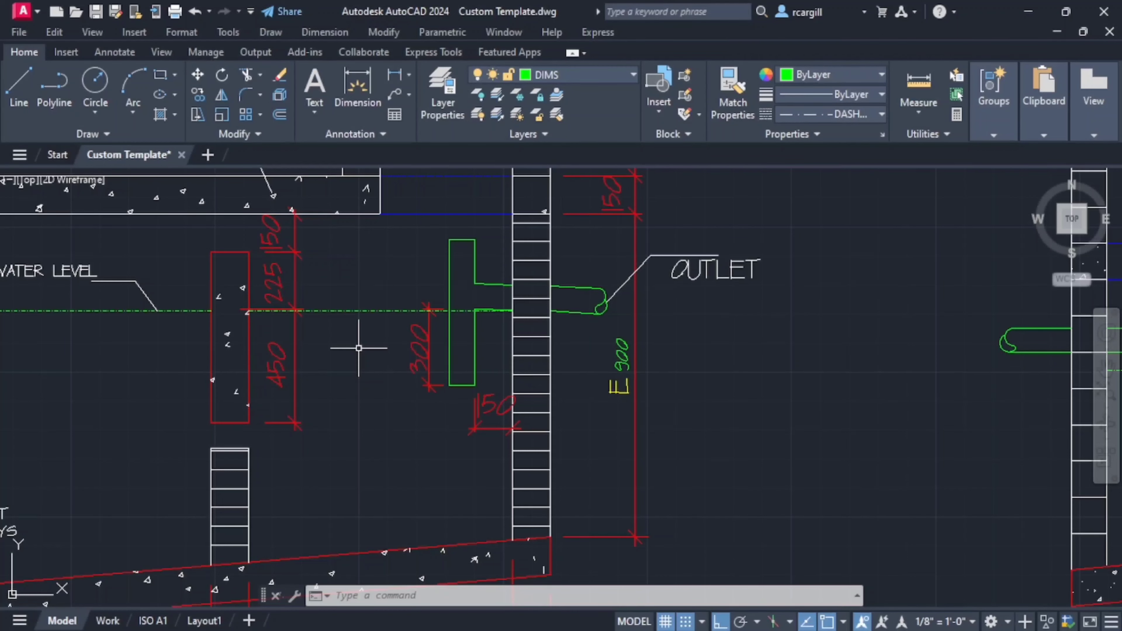
{"action": "scroll", "coordinate": [376, 491], "scroll_direction": "down", "scroll_amount": 3}
{"action": "middle_click_drag", "start_coordinate": [359, 404], "coordinate": [425, 413]}
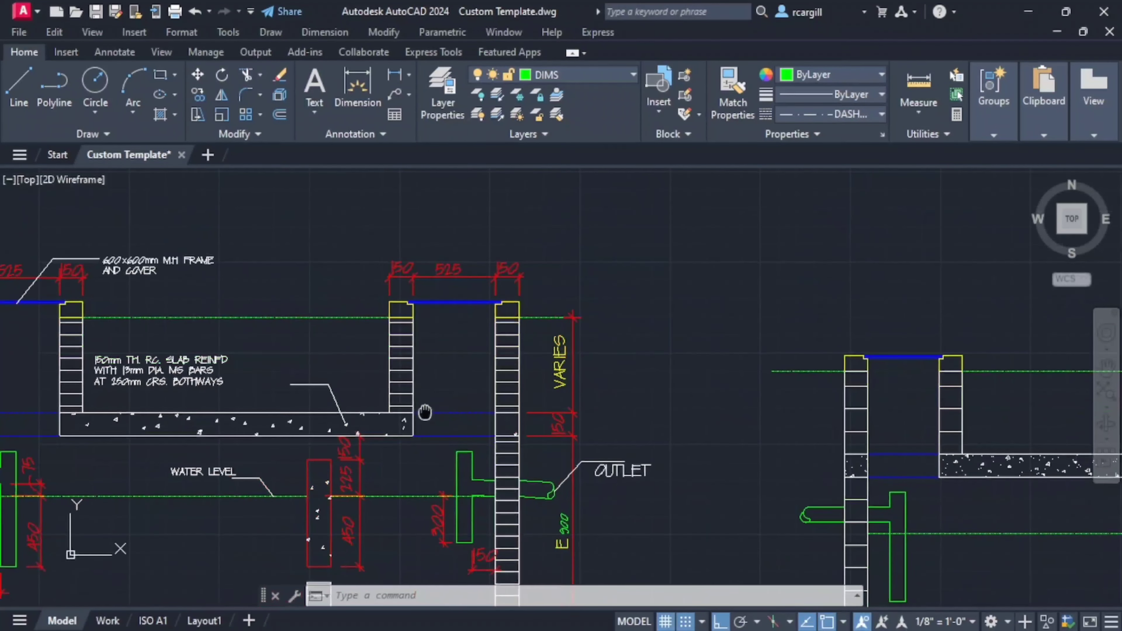
- Review the complete redrawn septic tank section below the reference, including its walls, slabs, pipes, baffle and level lines
{"action": "scroll", "coordinate": [422, 412], "scroll_direction": "down", "scroll_amount": 4}
{"action": "middle_click_drag", "start_coordinate": [422, 475], "coordinate": [558, 400]}
{"action": "scroll", "coordinate": [543, 413], "scroll_direction": "down", "scroll_amount": 2}
{"action": "middle_click_drag", "start_coordinate": [542, 477], "coordinate": [604, 342]}
{"action": "scroll", "coordinate": [591, 431], "scroll_direction": "up", "scroll_amount": 3}
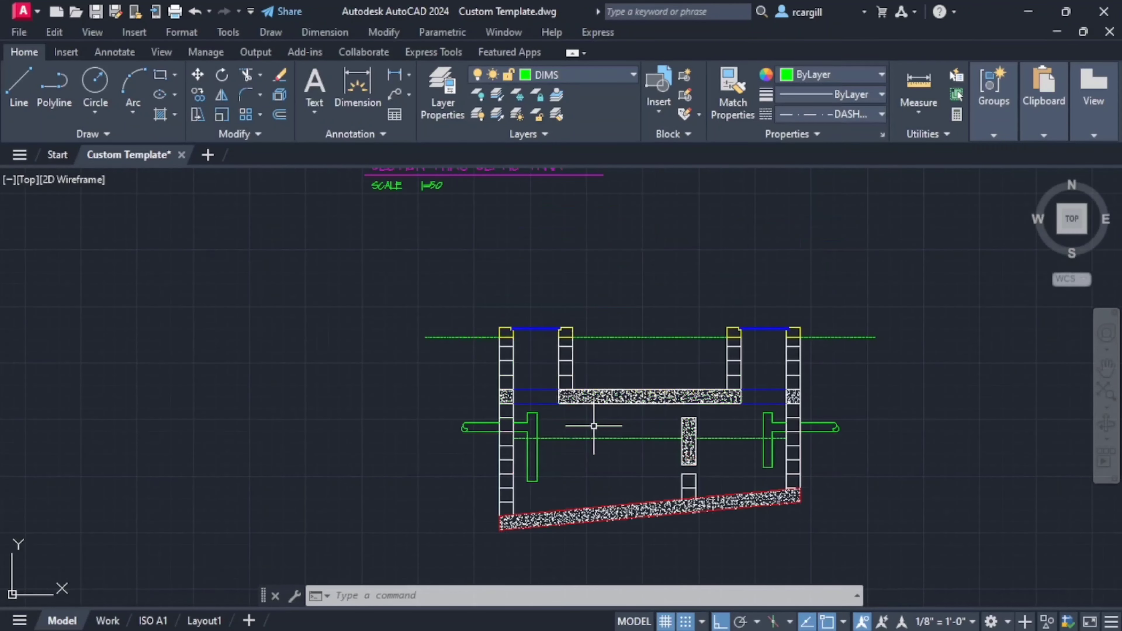
{"action": "scroll", "coordinate": [591, 418], "scroll_direction": "up", "scroll_amount": 2}
{"action": "scroll", "coordinate": [591, 419], "scroll_direction": "up", "scroll_amount": 1}
{"action": "middle_click_drag", "start_coordinate": [591, 418], "coordinate": [539, 404]}
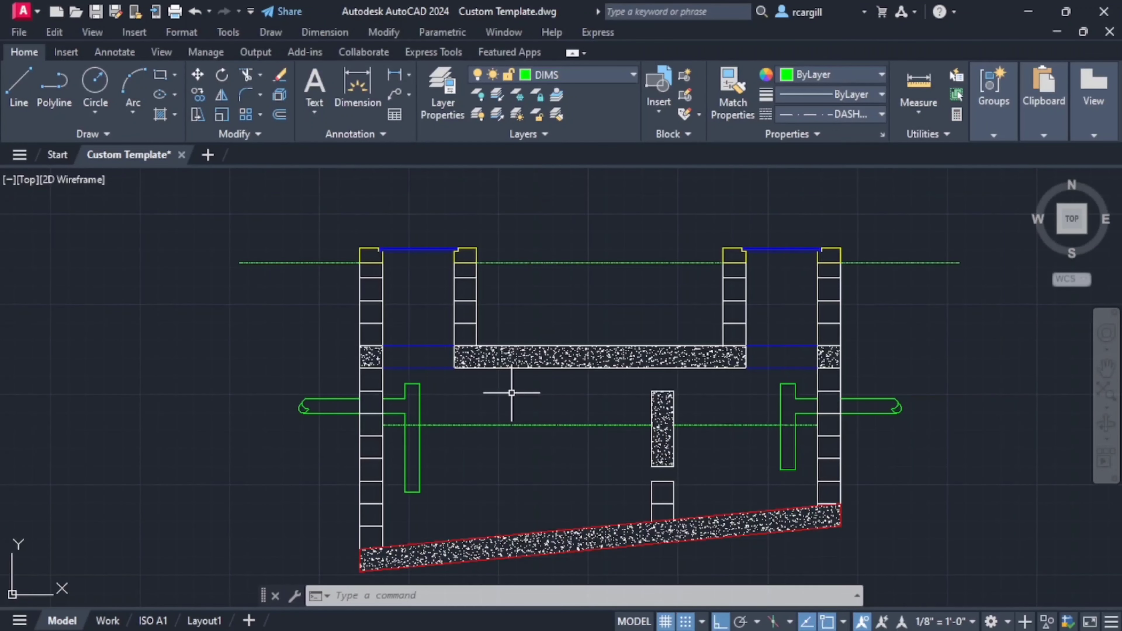